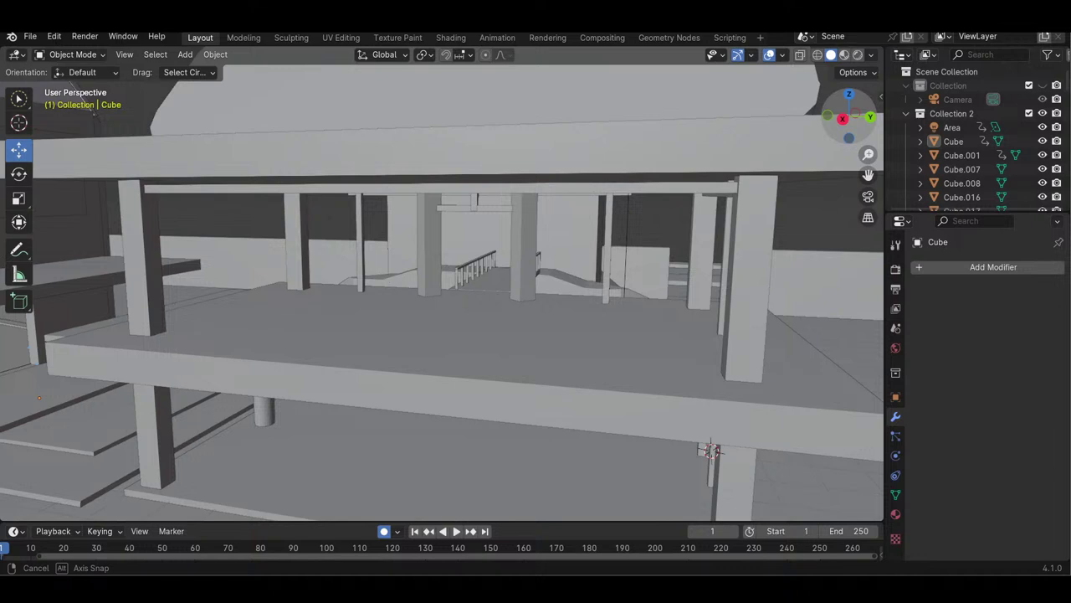
# - Lock the view to the rectangular panel on the house's upper end wall and inspect the interior around the balcony
pyautogui.moveTo(845, 136)
pyautogui.mouseDown()
pyautogui.moveTo(838, 141)
pyautogui.moveTo(875, 143)
pyautogui.moveTo(845, 135)
pyautogui.mouseUp()
pyautogui.moveTo(507, 296); pyautogui.dragTo(490, 291, button='middle')
pyautogui.click(491, 294)
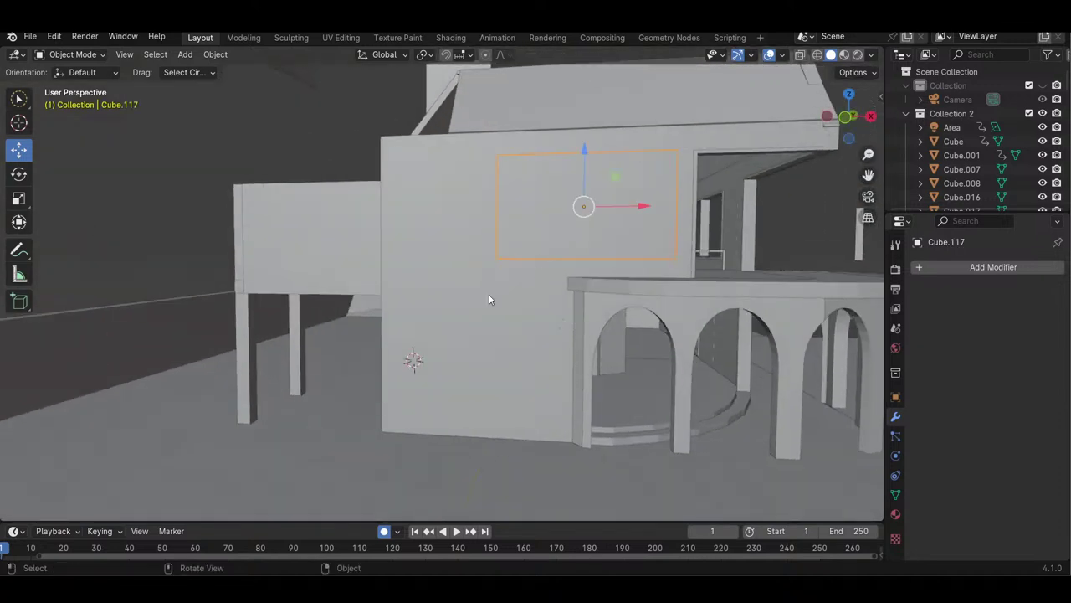
pyautogui.click(124, 55)
pyautogui.moveTo(192, 267)
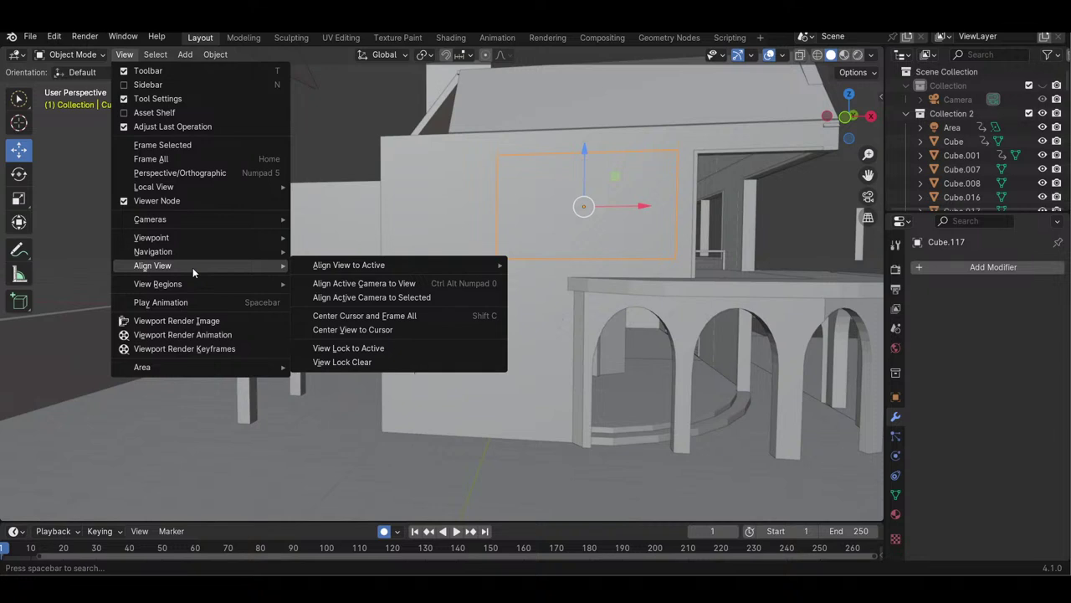
pyautogui.click(354, 347)
pyautogui.moveTo(849, 117)
pyautogui.mouseDown()
pyautogui.moveTo(790, 155)
pyautogui.moveTo(845, 128)
pyautogui.mouseUp()
pyautogui.moveTo(750, 166); pyautogui.dragTo(841, 138)
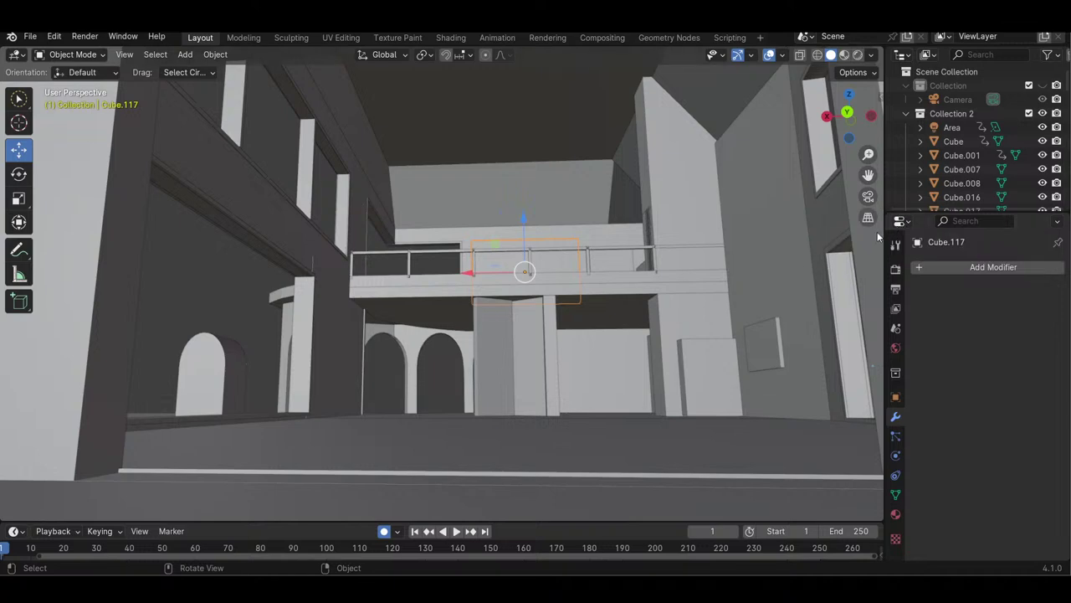
pyautogui.moveTo(868, 152); pyautogui.dragTo(858, 194)
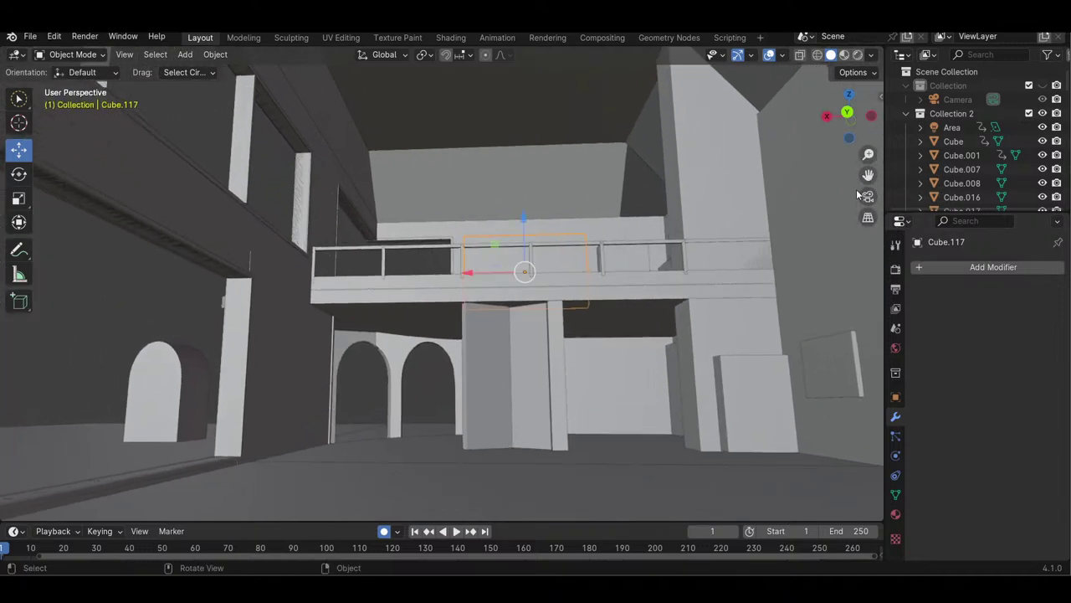
pyautogui.moveTo(867, 154); pyautogui.dragTo(865, 184)
pyautogui.moveTo(849, 137); pyautogui.dragTo(839, 133)
# - Lock the view to the upper-floor side window frame and inspect the house around it from inside and outside
pyautogui.click(137, 187)
pyautogui.click(124, 54)
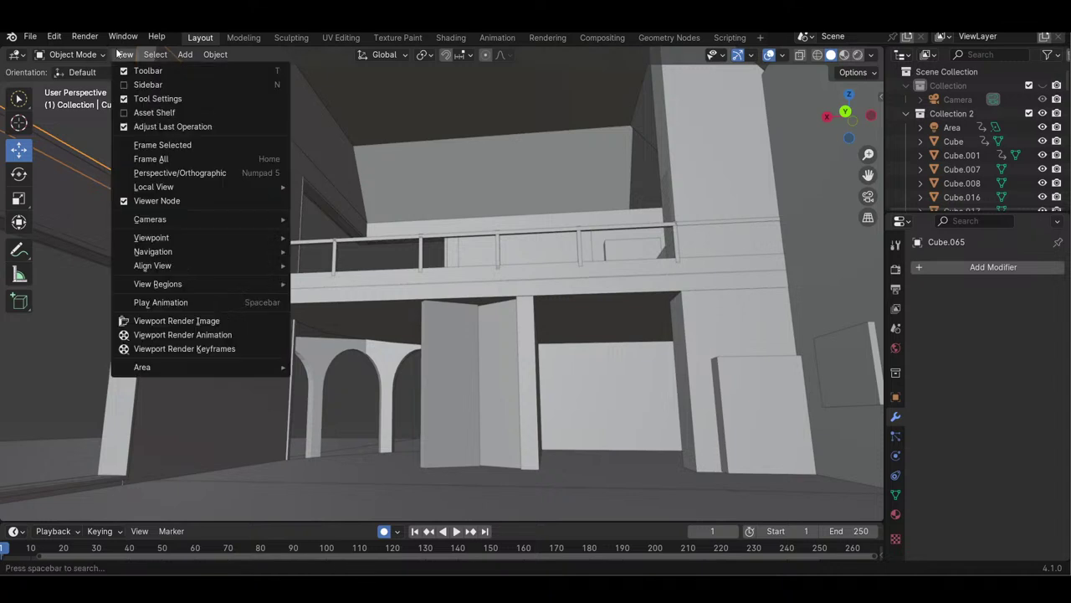
pyautogui.moveTo(216, 266)
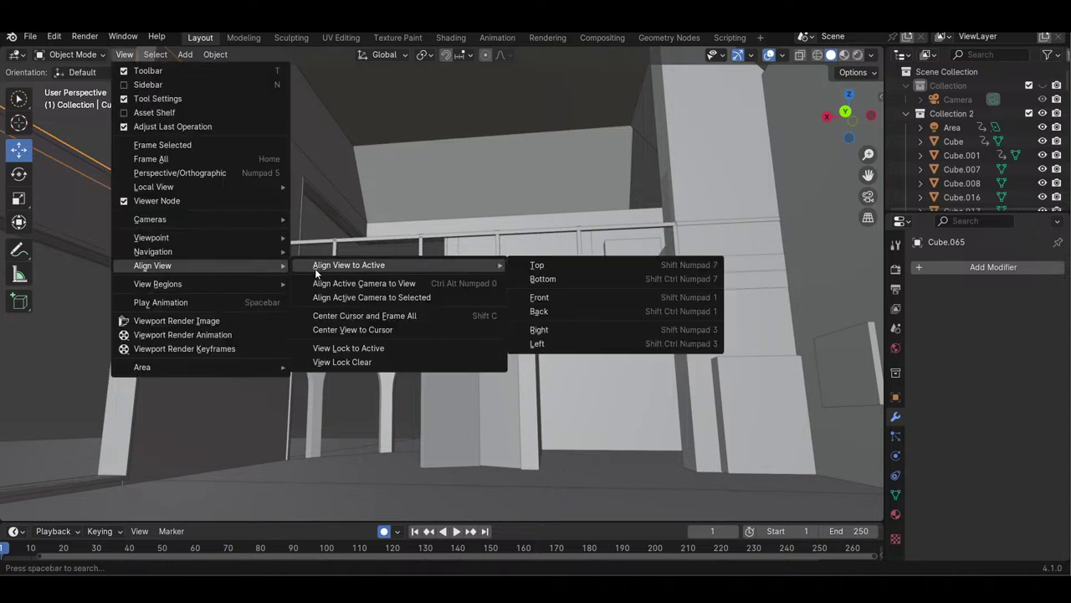
pyautogui.click(379, 349)
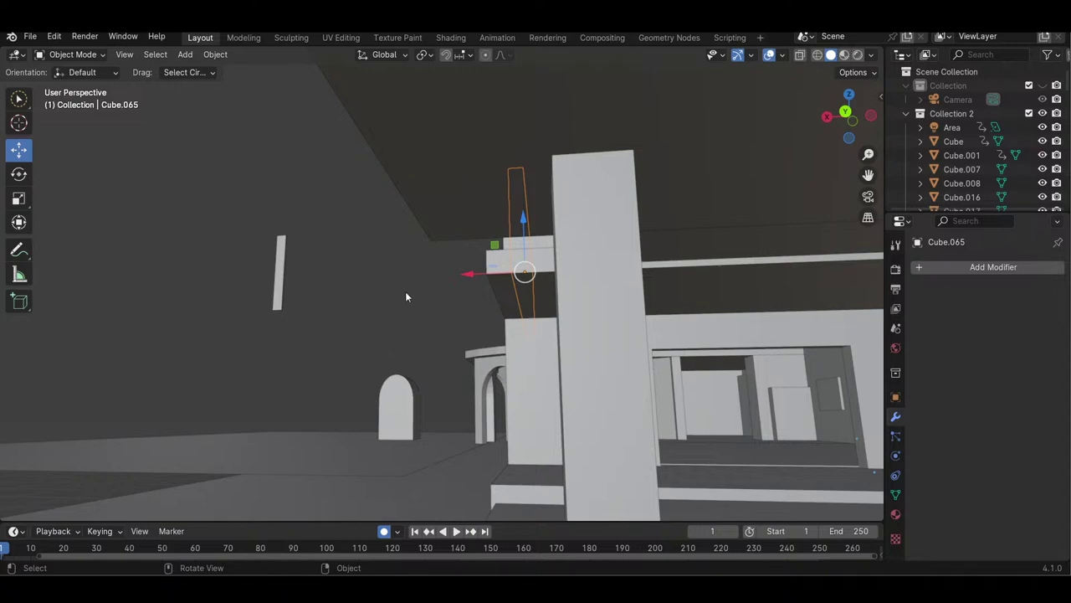
pyautogui.moveTo(843, 134); pyautogui.dragTo(789, 141)
pyautogui.moveTo(862, 155)
pyautogui.mouseDown()
pyautogui.moveTo(864, 126)
pyautogui.moveTo(875, 130)
pyautogui.moveTo(867, 171)
pyautogui.mouseUp()
pyautogui.moveTo(860, 124); pyautogui.dragTo(1034, 144)
pyautogui.moveTo(880, 94); pyautogui.dragTo(884, 90)
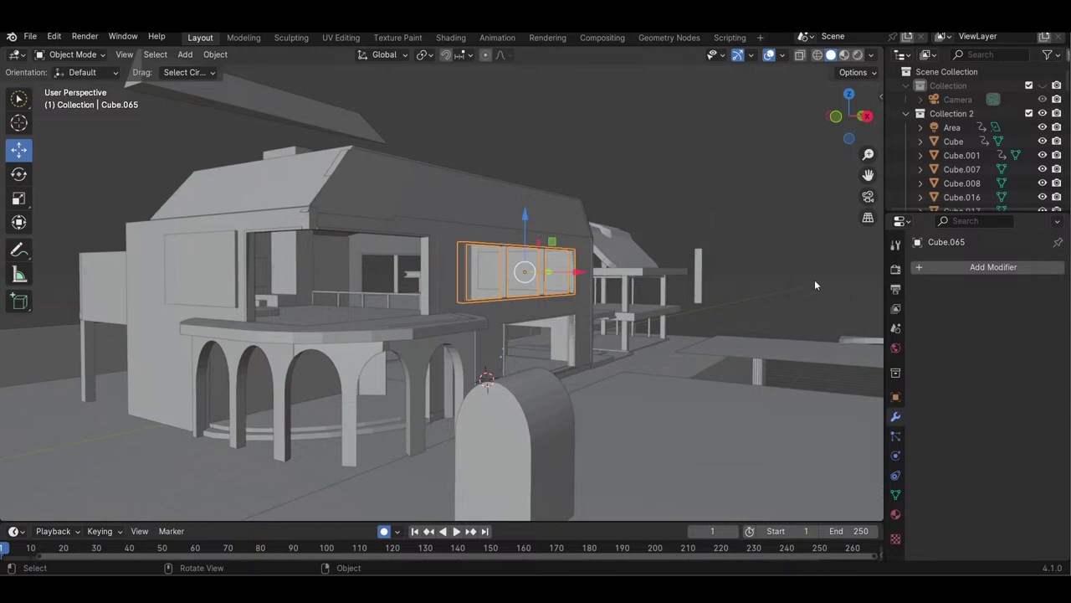
# - Lock the view to the arched wall of the rounded porch
pyautogui.moveTo(849, 116); pyautogui.dragTo(825, 118)
pyautogui.click(622, 250)
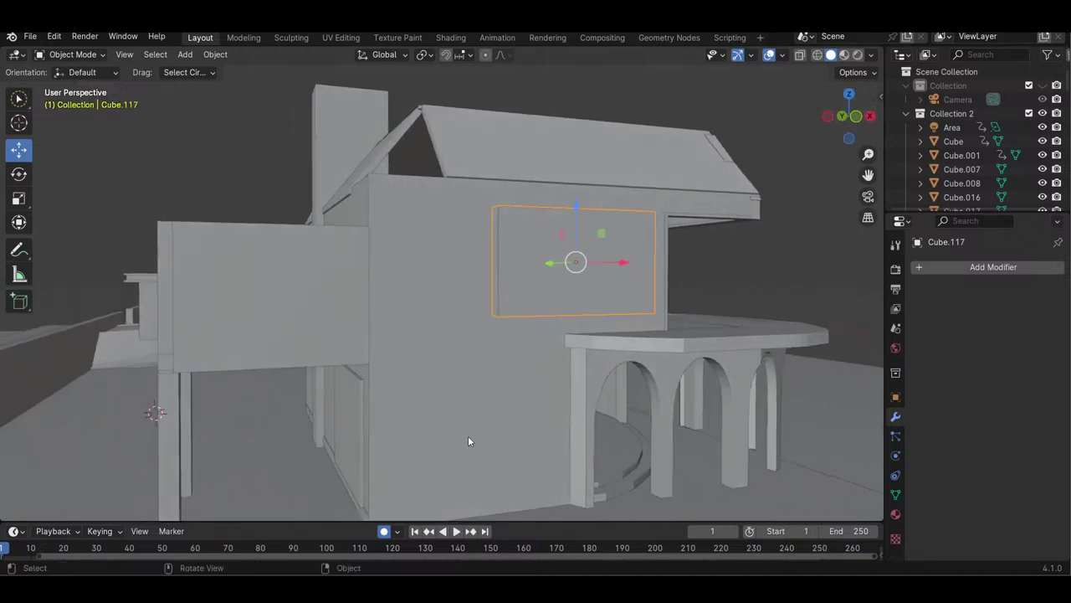
pyautogui.click(615, 378)
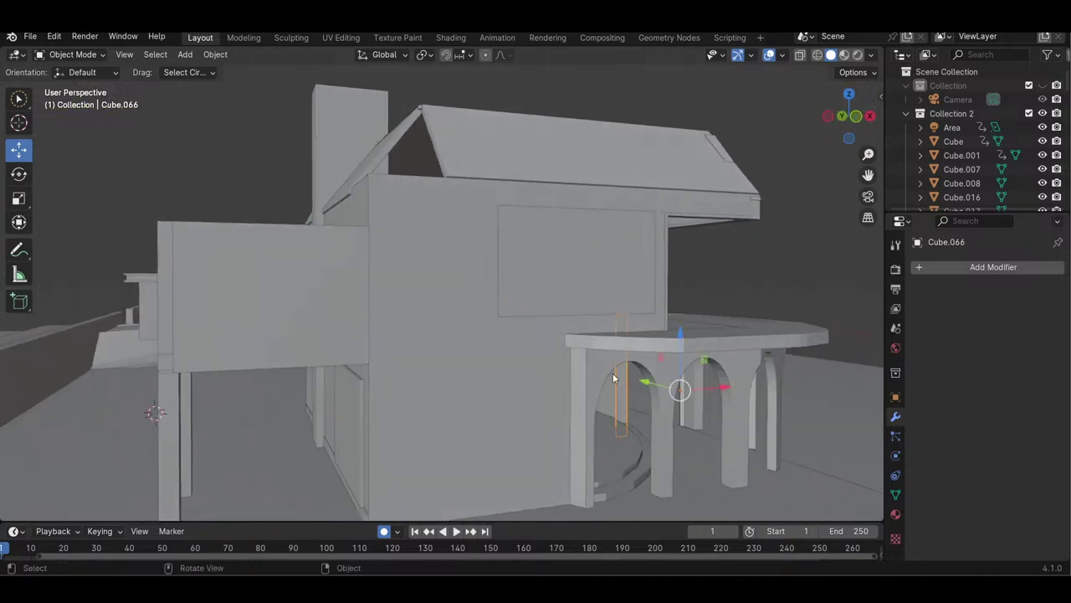
pyautogui.click(124, 55)
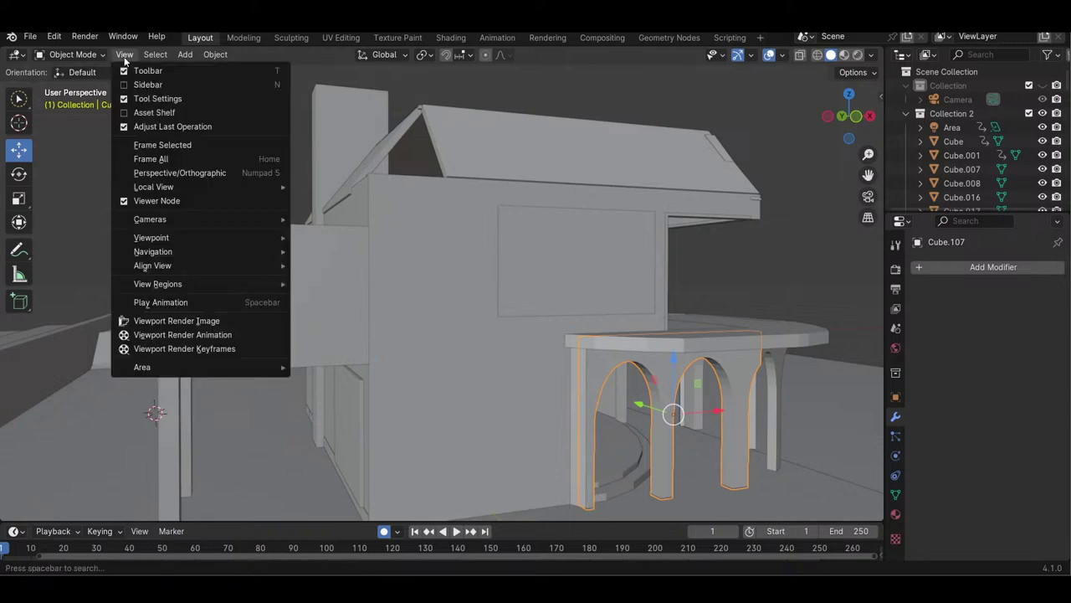
pyautogui.moveTo(228, 266)
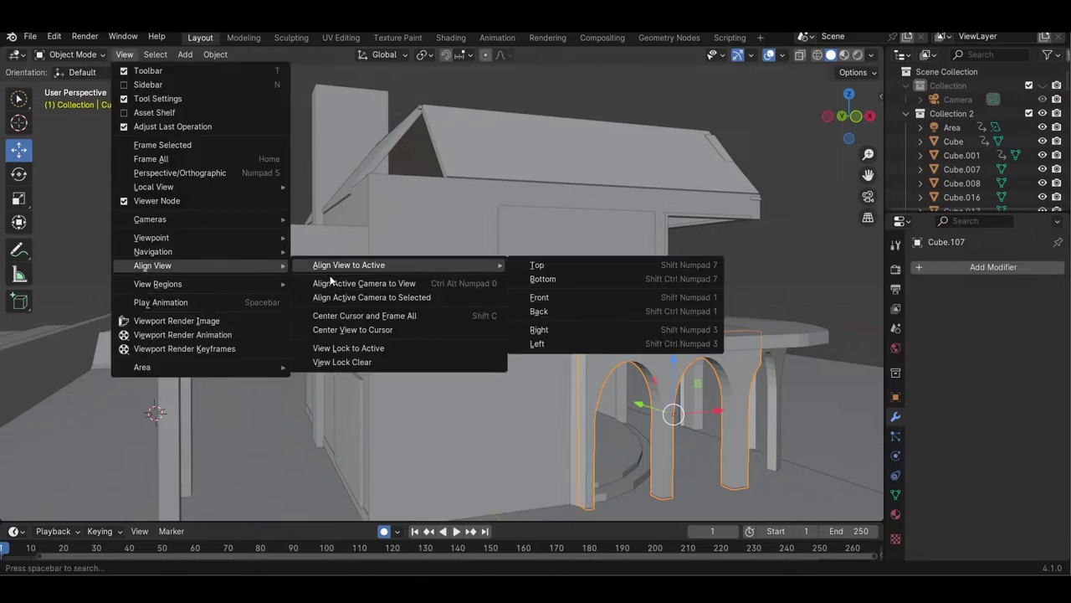
pyautogui.click(368, 348)
# - Examine the house exterior, boundary walls and surrounding site from a distance and from several sides
pyautogui.moveTo(852, 121); pyautogui.dragTo(571, 123)
pyautogui.moveTo(868, 155); pyautogui.dragTo(1049, 132)
pyautogui.moveTo(868, 152); pyautogui.dragTo(863, 158)
pyautogui.moveTo(848, 116); pyautogui.dragTo(920, 114)
pyautogui.moveTo(868, 154); pyautogui.dragTo(867, 189)
pyautogui.moveTo(842, 120); pyautogui.dragTo(904, 108)
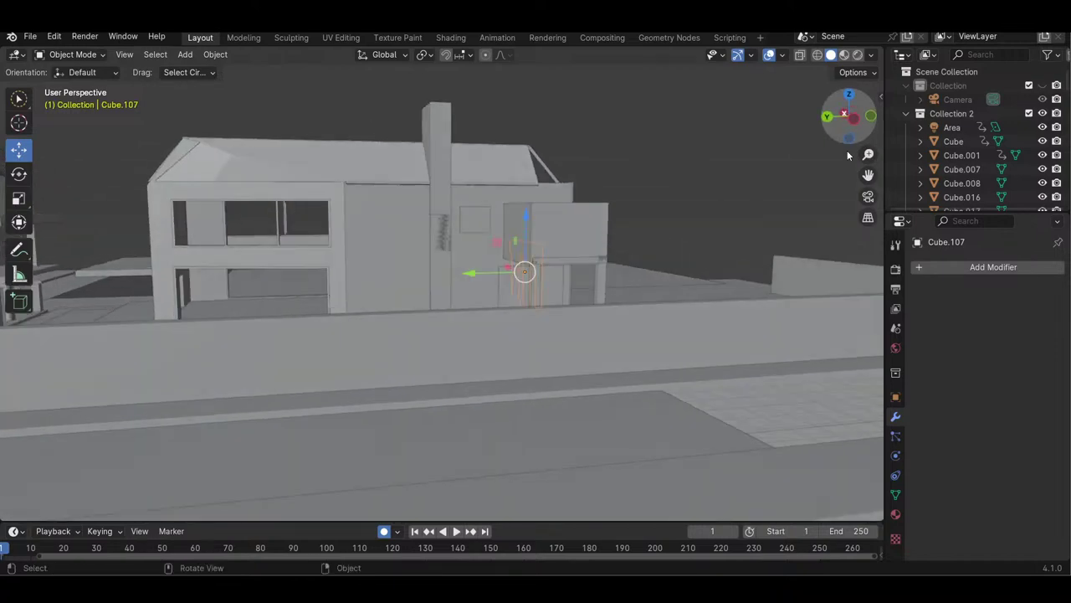
pyautogui.moveTo(868, 151); pyautogui.dragTo(868, 171)
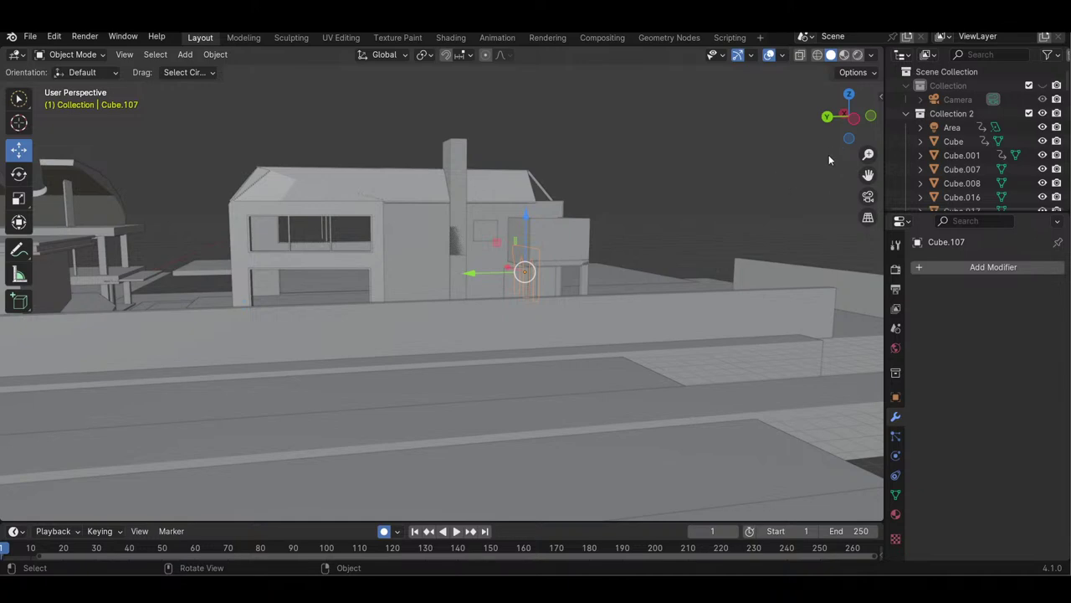
pyautogui.moveTo(846, 134); pyautogui.dragTo(868, 193)
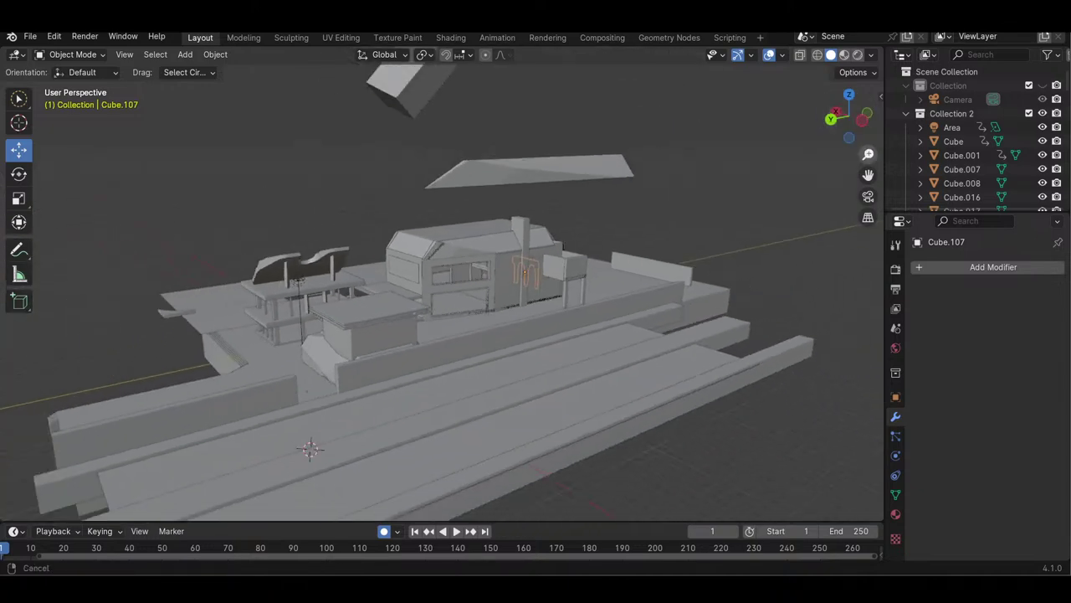
pyautogui.moveTo(839, 124); pyautogui.dragTo(919, 118)
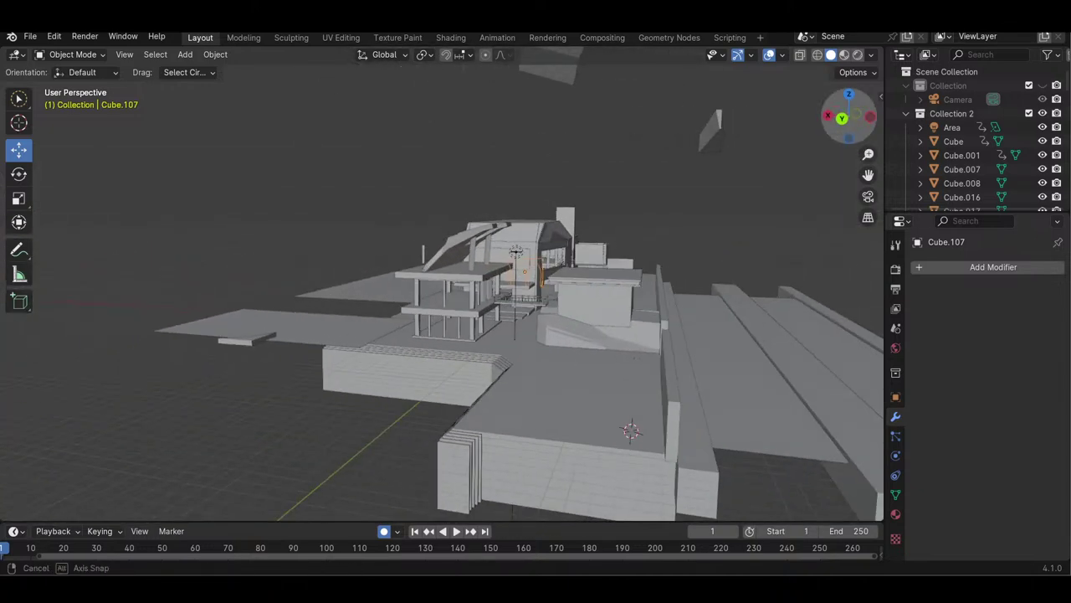
pyautogui.moveTo(868, 154); pyautogui.dragTo(868, 90)
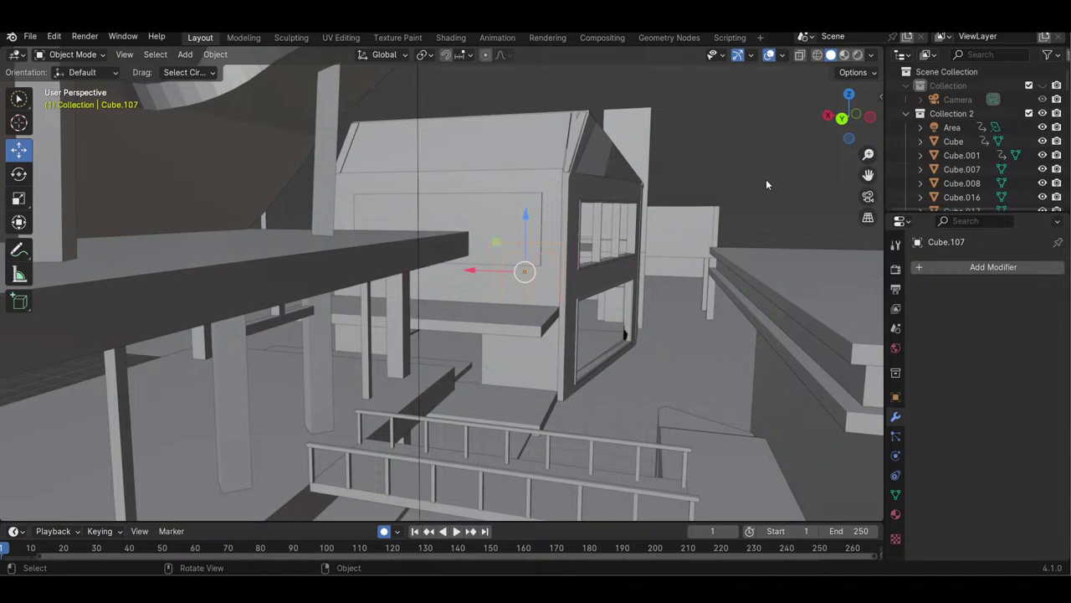
# - Lock the view to the low paving slab beside the house's side canopy and examine it up close
pyautogui.moveTo(824, 125); pyautogui.dragTo(201, 451)
pyautogui.click(163, 431)
pyautogui.click(144, 449)
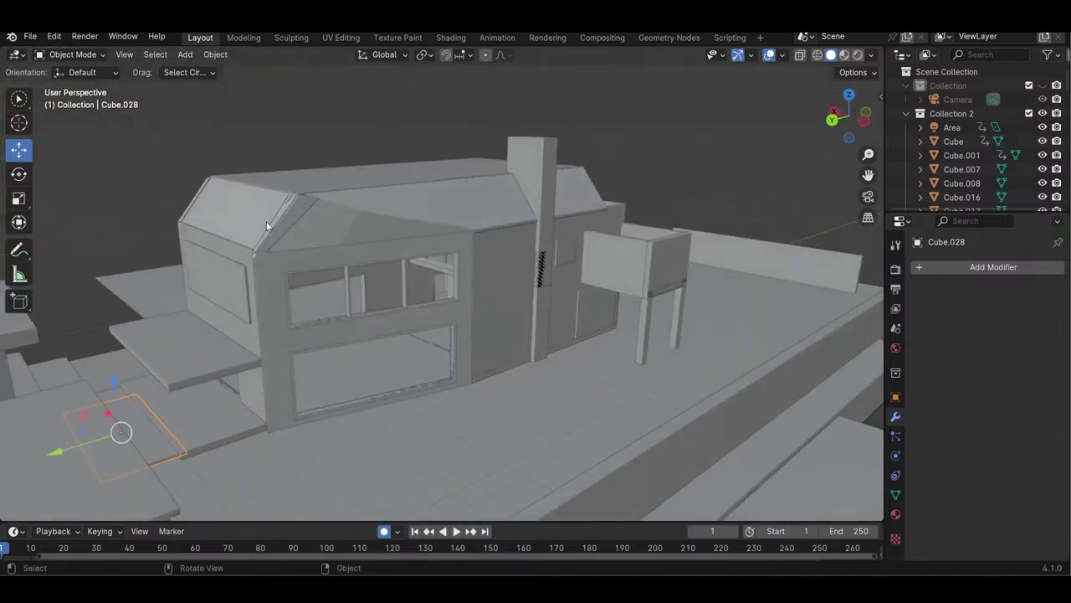
pyautogui.click(124, 55)
pyautogui.moveTo(224, 268)
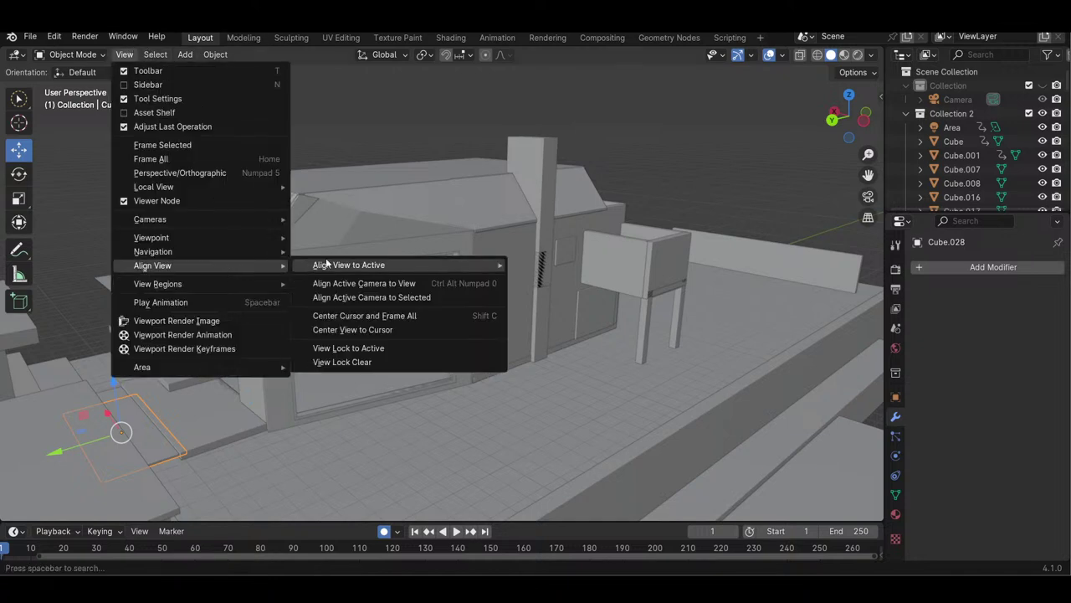
pyautogui.click(386, 349)
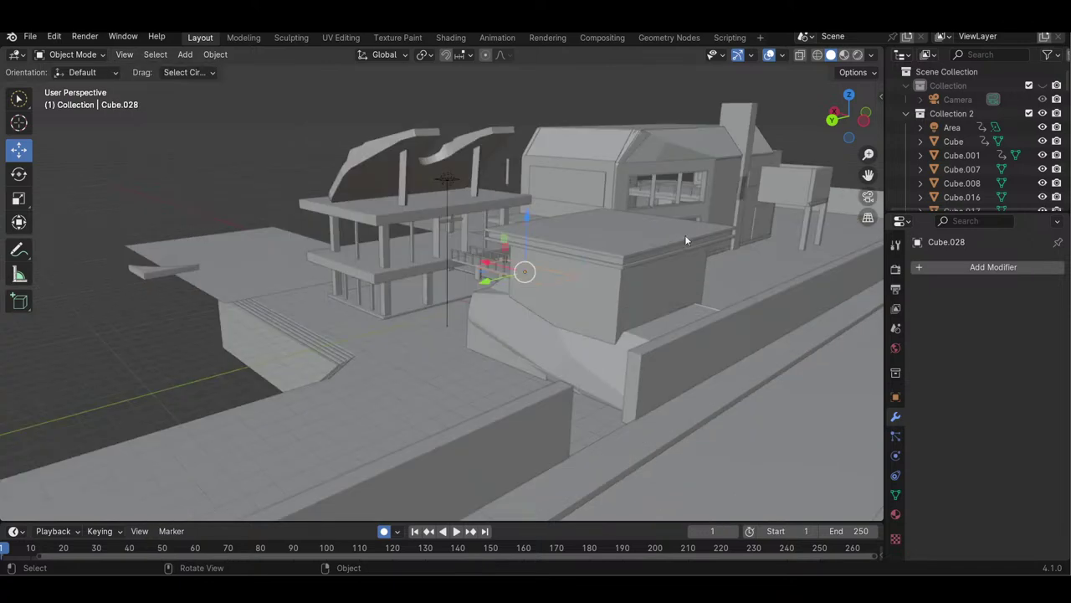
pyautogui.moveTo(848, 117)
pyautogui.mouseDown()
pyautogui.moveTo(820, 132)
pyautogui.moveTo(832, 147)
pyautogui.moveTo(846, 105)
pyautogui.mouseUp()
pyautogui.scroll(5, 832, 147)
pyautogui.moveTo(867, 154); pyautogui.dragTo(868, 128)
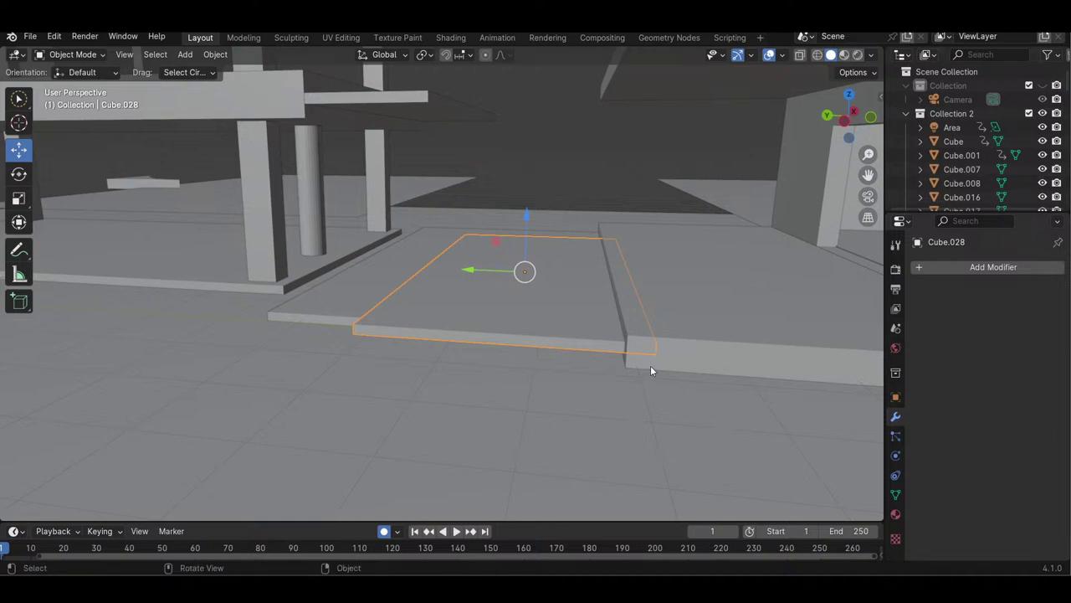
# - Duplicate the thin upper-terrace post, move the copy about 9.46 m along negative Y and lower it to stand under the house's side canopy
pyautogui.moveTo(851, 132); pyautogui.dragTo(867, 202)
pyautogui.click(240, 129)
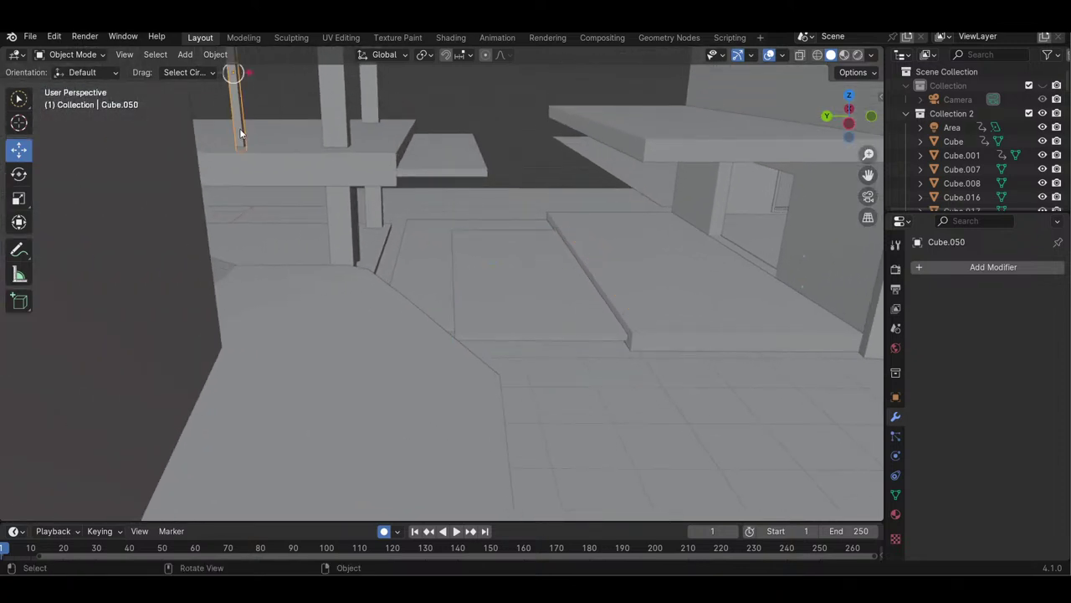
pyautogui.hotkey('ctrl', 'c')
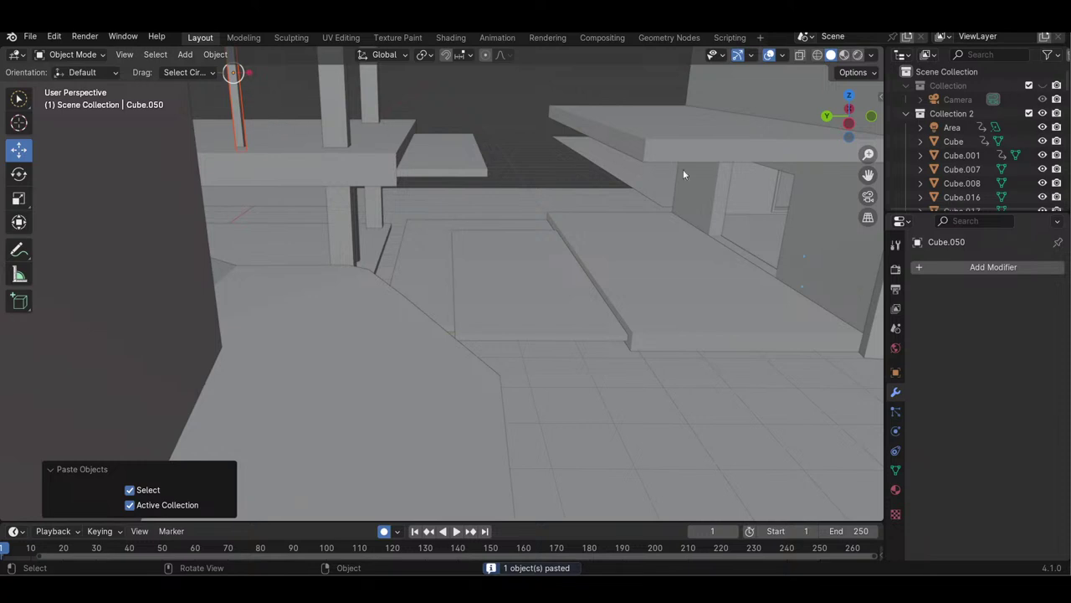
pyautogui.moveTo(869, 156); pyautogui.dragTo(780, 165)
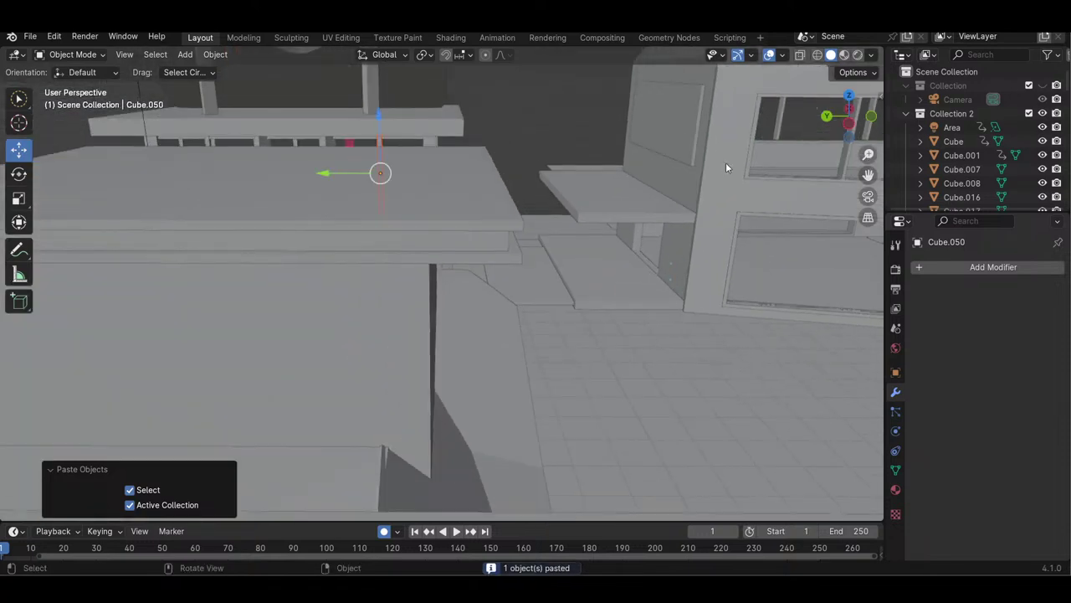
pyautogui.moveTo(330, 177); pyautogui.dragTo(577, 174)
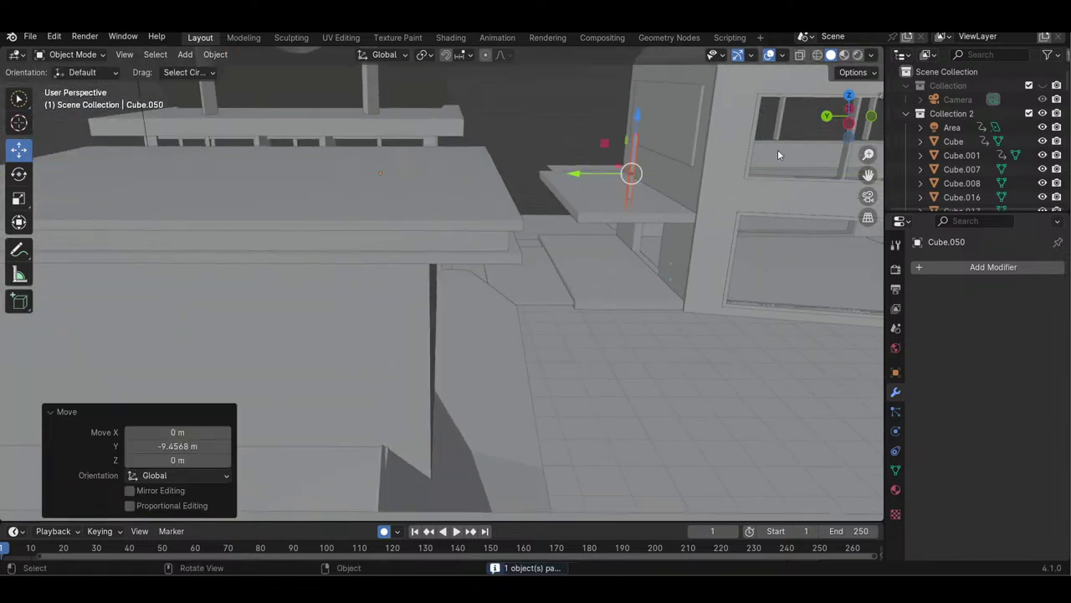
pyautogui.moveTo(868, 154); pyautogui.dragTo(752, 147)
pyautogui.moveTo(694, 80); pyautogui.dragTo(724, 204)
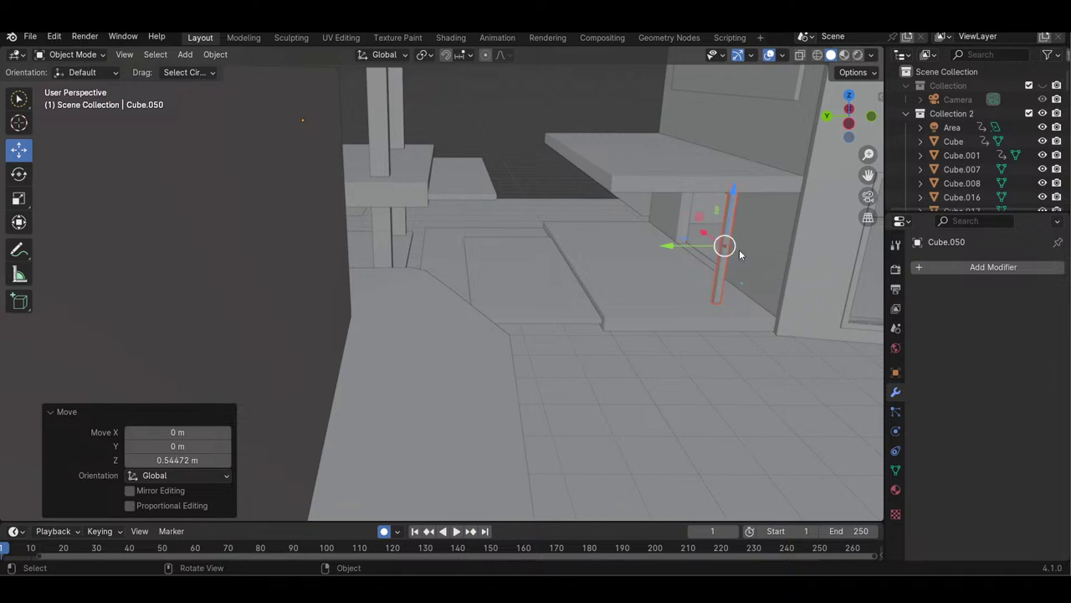
pyautogui.moveTo(713, 236); pyautogui.dragTo(694, 253)
# - Duplicate the canopy post, move the copy about 8.71 m along X to the canopy's opposite end, and shift it back about 0.12 m
pyautogui.moveTo(844, 114); pyautogui.dragTo(812, 101)
pyautogui.moveTo(832, 136); pyautogui.dragTo(844, 101, button='middle')
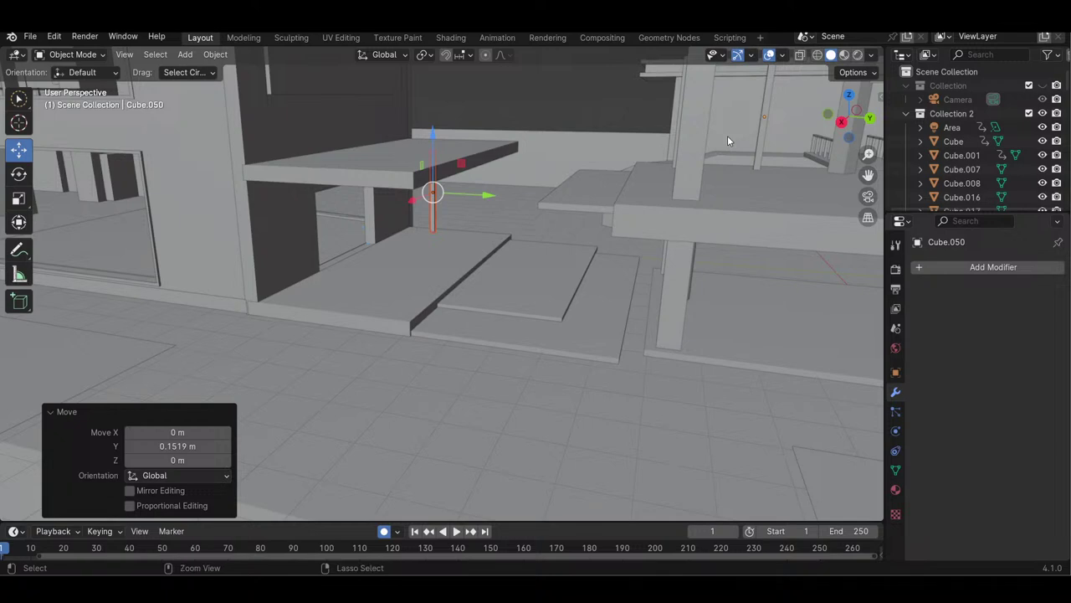
pyautogui.hotkey('ctrl', 'c')
pyautogui.hotkey('ctrl', 'v')
pyautogui.moveTo(419, 203); pyautogui.dragTo(315, 258)
pyautogui.moveTo(862, 109); pyautogui.dragTo(894, 102)
pyautogui.moveTo(807, 306); pyautogui.dragTo(736, 276, button='middle')
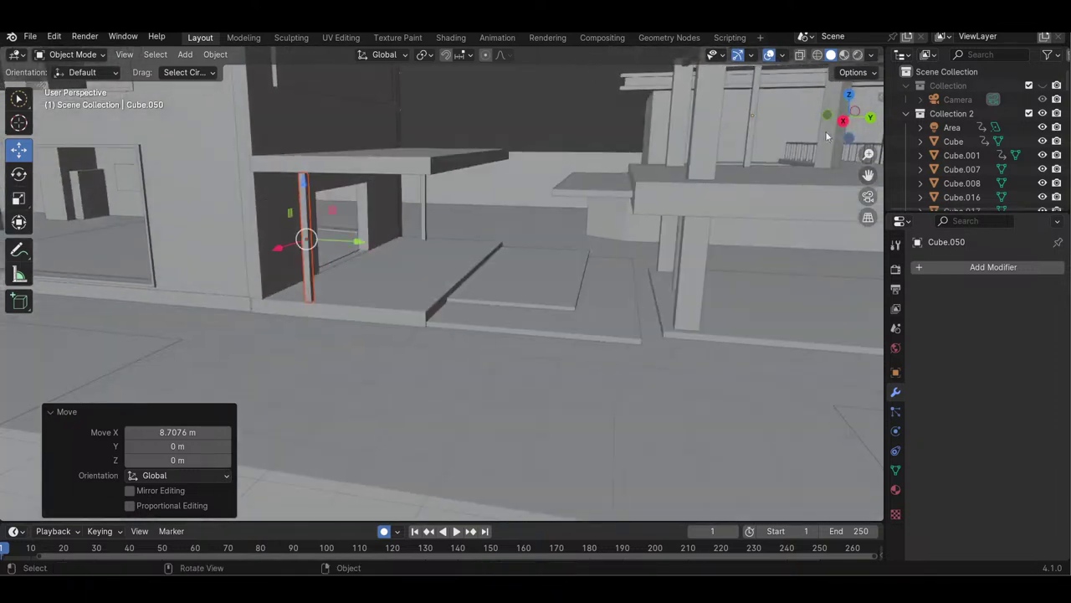
pyautogui.moveTo(284, 250); pyautogui.dragTo(309, 251)
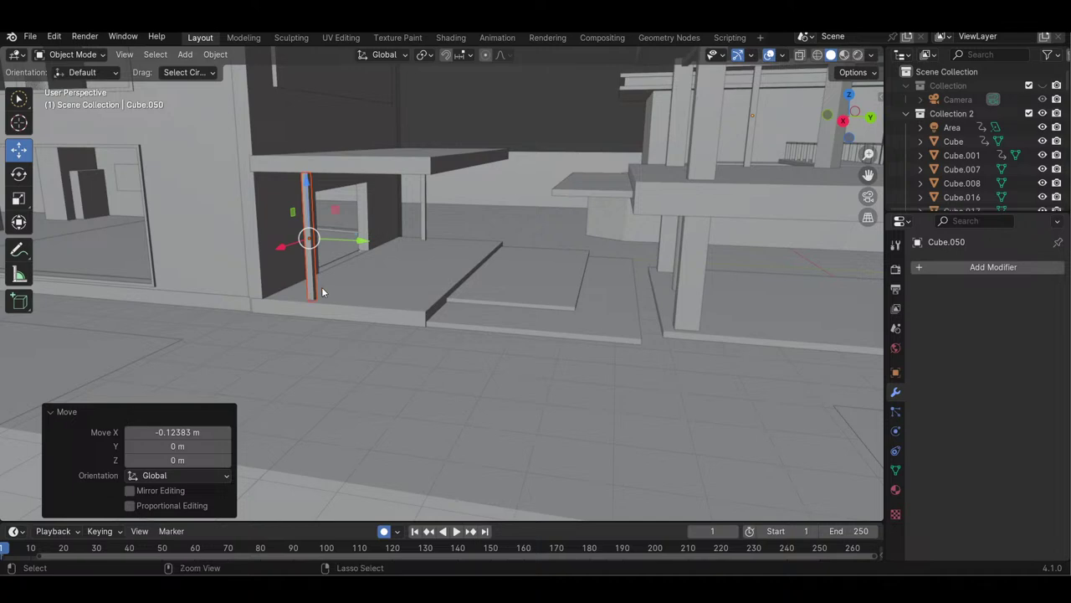
# - Duplicate the post near the house wall and move the copy about 2 m along Y toward the canopy's outer corner
pyautogui.hotkey('ctrl', 'c')
pyautogui.hotkey('ctrl', 'v')
pyautogui.press('g')
pyautogui.press('y')
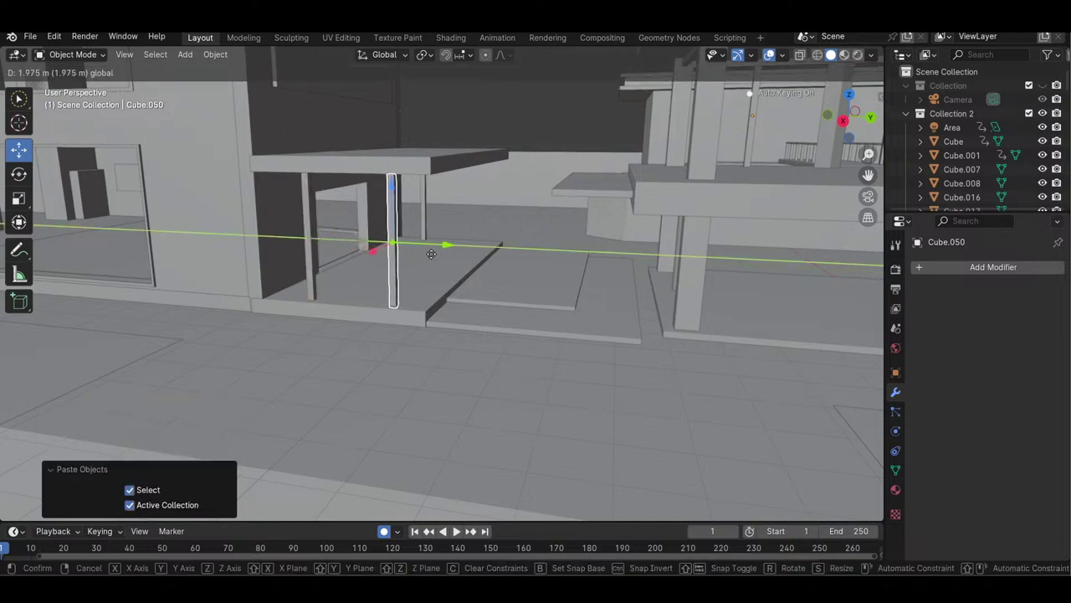
pyautogui.moveTo(431, 254); pyautogui.dragTo(431, 253)
# - Delete the original front canopy post nearest the house wall
pyautogui.moveTo(854, 109); pyautogui.dragTo(805, 130)
pyautogui.moveTo(290, 260); pyautogui.dragTo(295, 250)
pyautogui.click(293, 251)
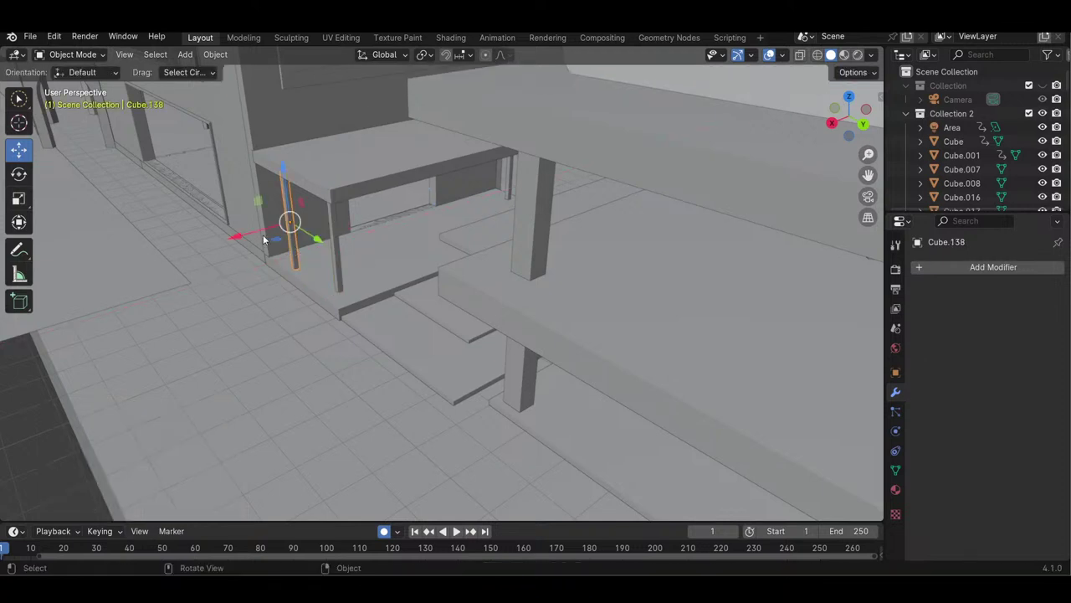
pyautogui.press('Delete')
# - Duplicate the outer corner post, move the copy about 2.48 m along negative Y, and nudge it back about 0.26 m and 0.11 m
pyautogui.click(335, 260)
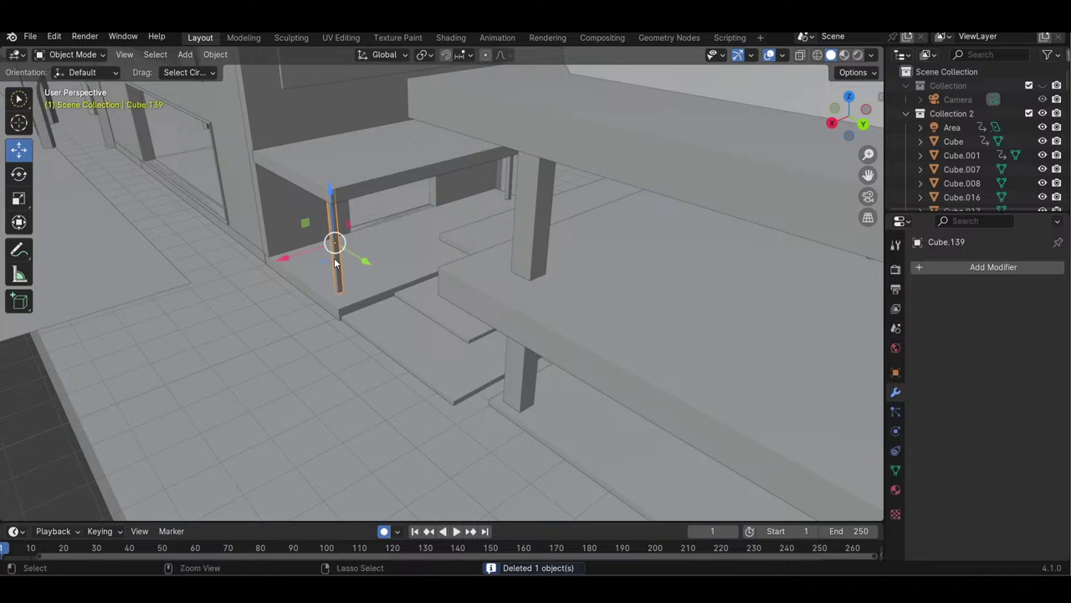
pyautogui.hotkey('ctrl', 'c')
pyautogui.hotkey('ctrl', 'v')
pyautogui.moveTo(363, 259); pyautogui.dragTo(302, 227)
pyautogui.moveTo(850, 114); pyautogui.dragTo(922, 76)
pyautogui.moveTo(335, 206); pyautogui.dragTo(548, 266, button='middle')
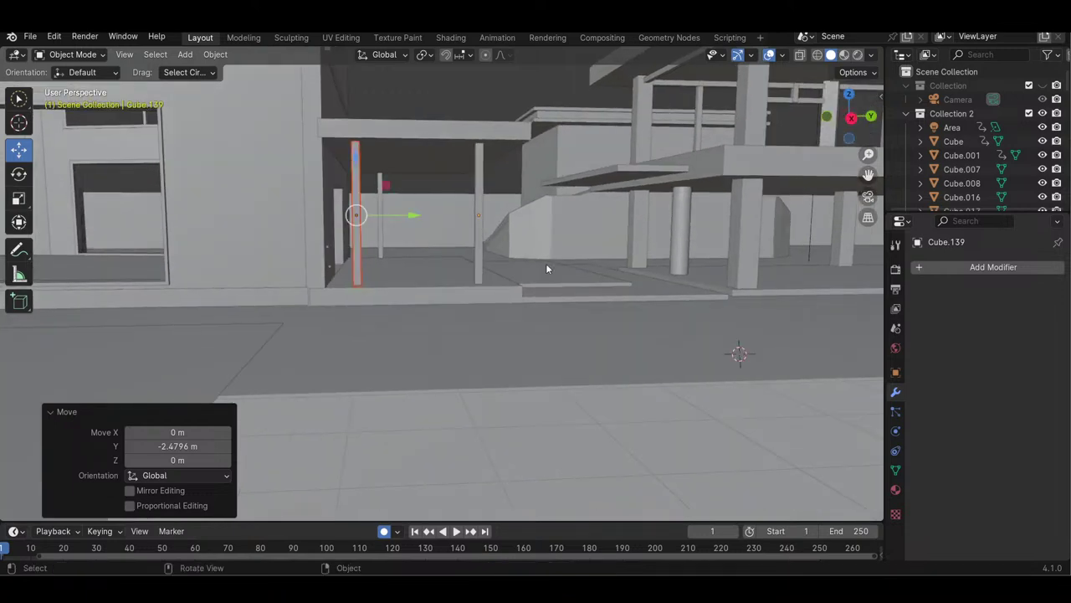
pyautogui.moveTo(405, 214); pyautogui.dragTo(426, 213)
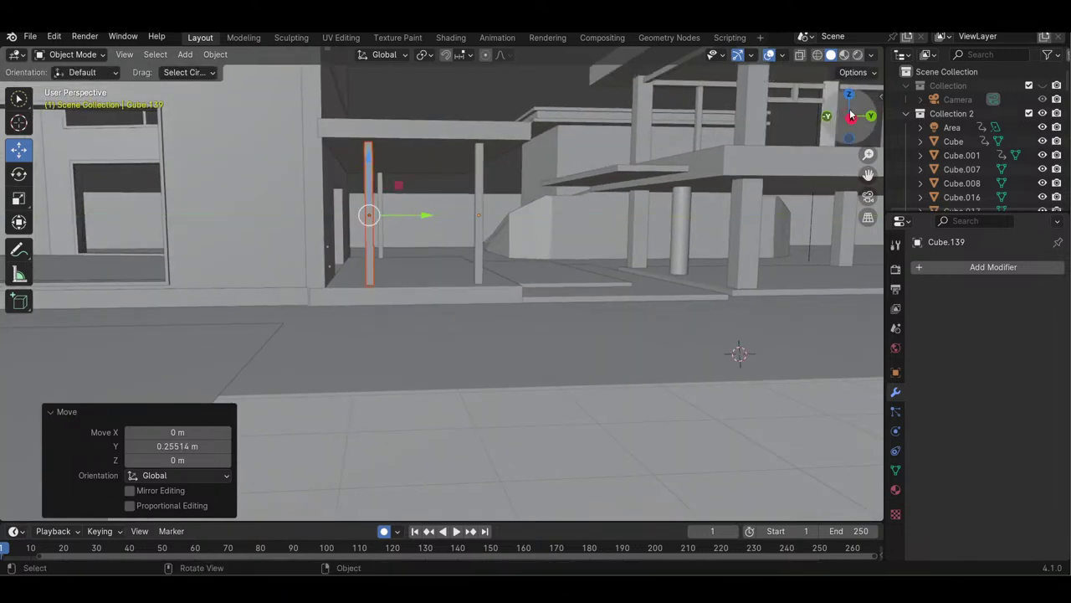
pyautogui.moveTo(850, 117); pyautogui.dragTo(848, 145)
pyautogui.moveTo(429, 245); pyautogui.dragTo(435, 245)
pyautogui.moveTo(858, 117); pyautogui.dragTo(695, 121)
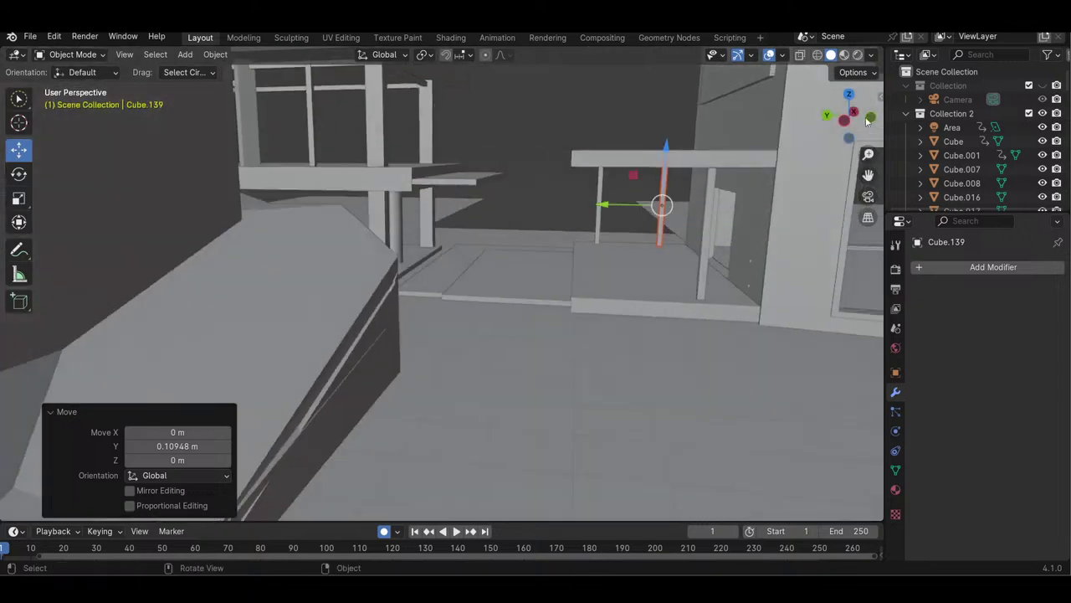
# - Duplicate the canopy's far outer corner post and move the copy about 8.22 m along negative X to the near outer corner
pyautogui.click(599, 234)
pyautogui.hotkey('ctrl', 'c')
pyautogui.hotkey('ctrl', 'v')
pyautogui.moveTo(862, 115); pyautogui.dragTo(917, 201)
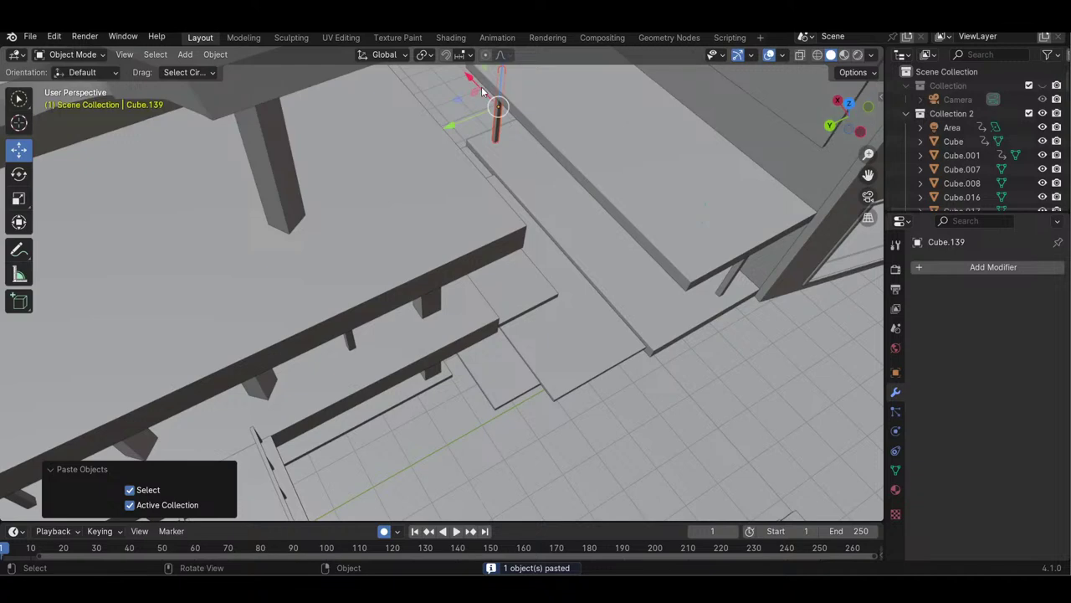
pyautogui.press('g')
pyautogui.press('x')
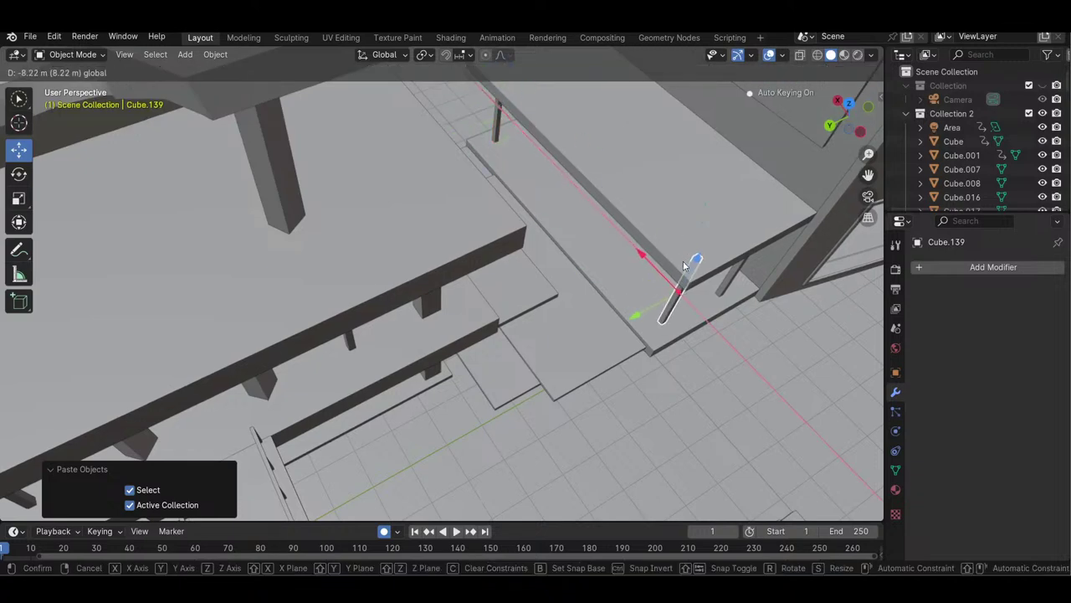
pyautogui.click(683, 261)
# - Shift the step slab beside the canopy deck along negative Y toward the deck, ending with a move of about 0.13 m
pyautogui.moveTo(847, 133); pyautogui.dragTo(902, 132)
pyautogui.moveTo(716, 129); pyautogui.dragTo(716, 129)
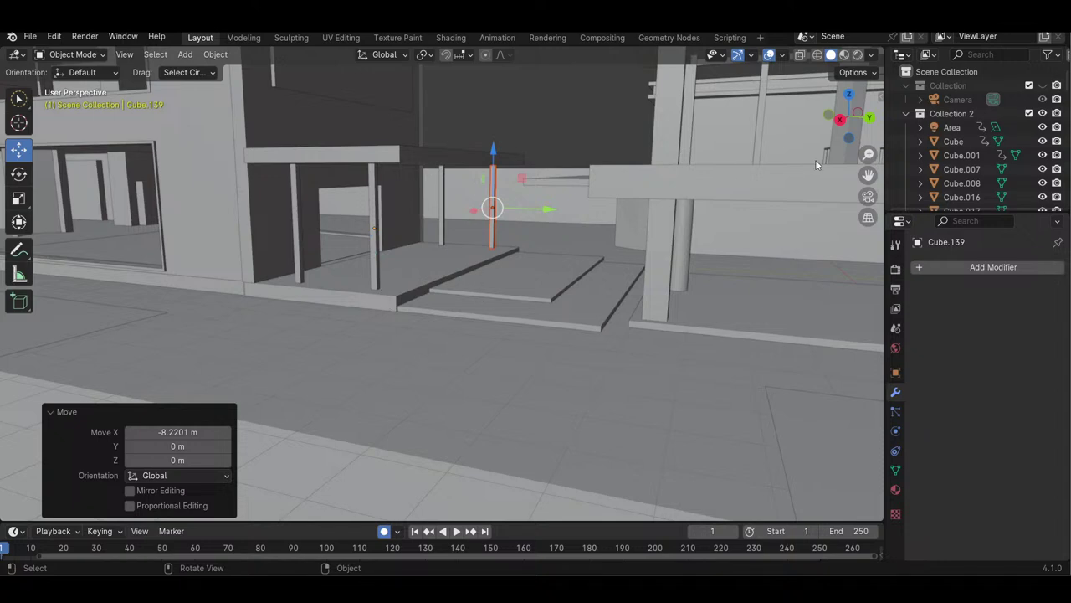
pyautogui.moveTo(859, 140); pyautogui.dragTo(548, 136)
pyautogui.scroll(5, 862, 159)
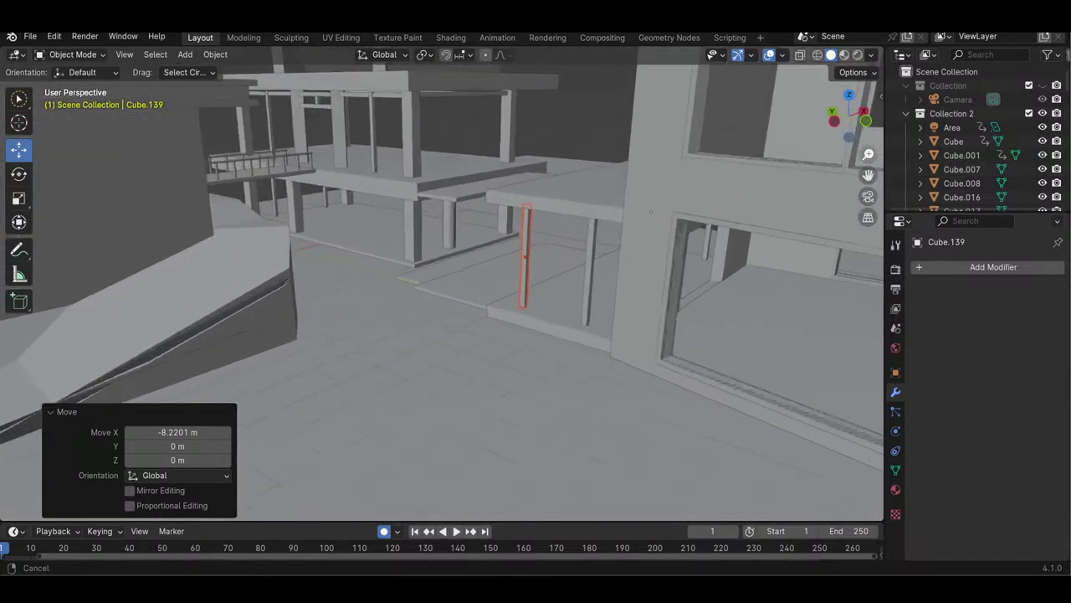
pyautogui.moveTo(851, 122); pyautogui.dragTo(902, 124)
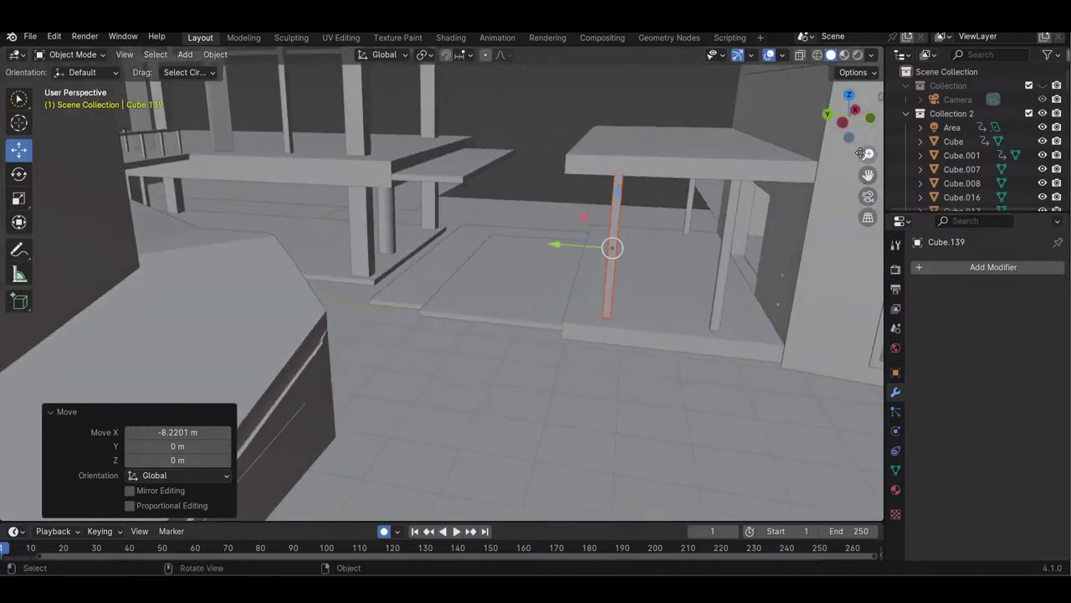
pyautogui.moveTo(869, 155)
pyautogui.mouseDown()
pyautogui.moveTo(869, 130)
pyautogui.moveTo(868, 174)
pyautogui.mouseUp()
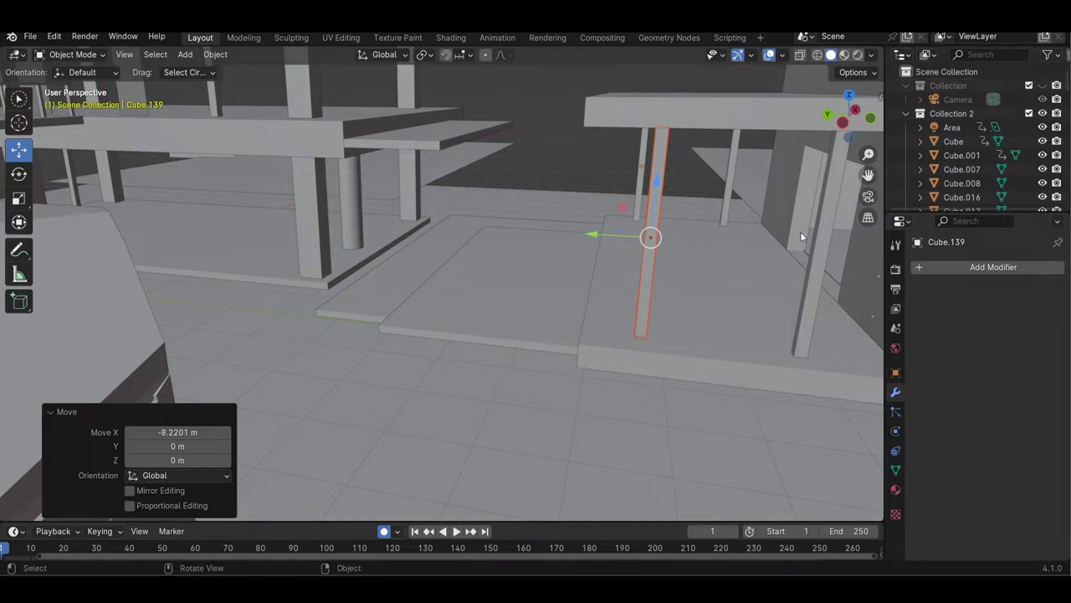
pyautogui.click(475, 339)
pyautogui.click(441, 362)
pyautogui.click(481, 323)
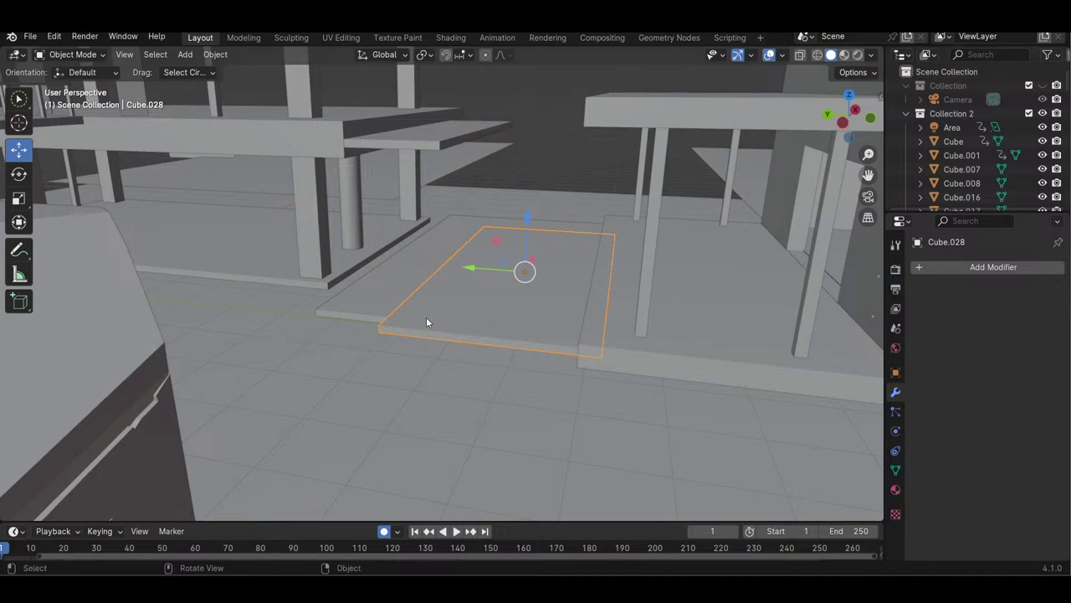
pyautogui.moveTo(867, 150); pyautogui.dragTo(867, 126)
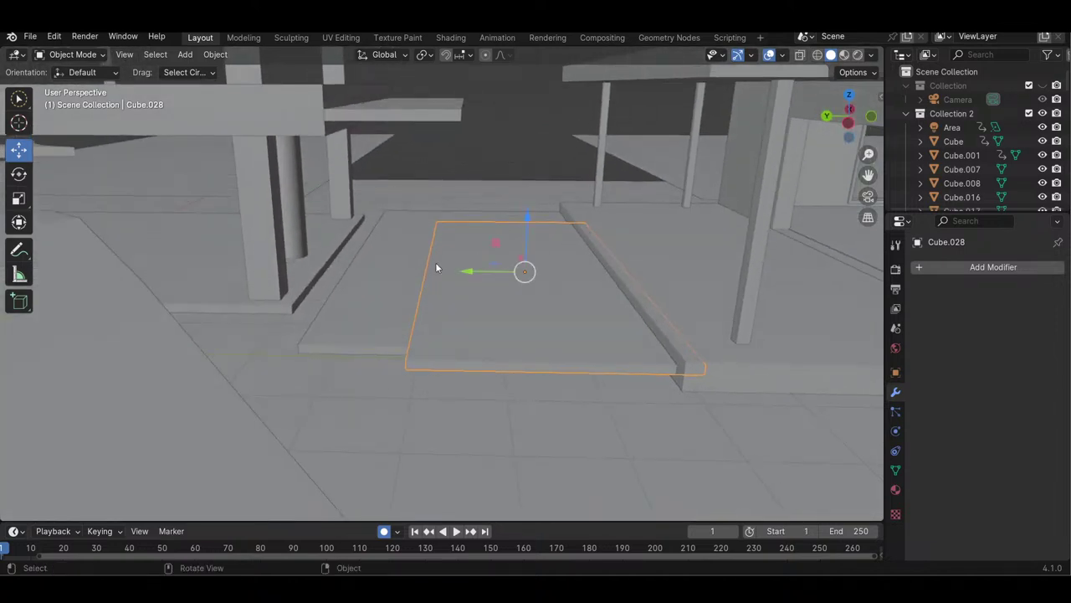
pyautogui.moveTo(527, 245); pyautogui.dragTo(511, 271)
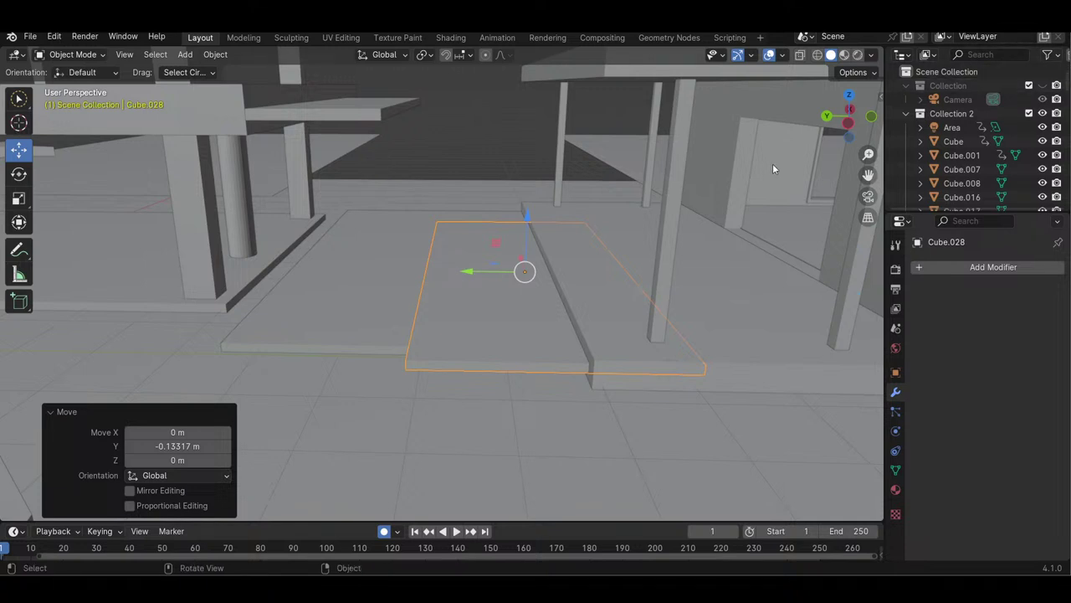
# - Duplicate the step slab, move the copy outward along positive Y, and lower it about 0.06 m
pyautogui.hotkey('ctrl', 'v')
pyautogui.moveTo(472, 272); pyautogui.dragTo(413, 272)
pyautogui.moveTo(466, 234); pyautogui.dragTo(466, 240)
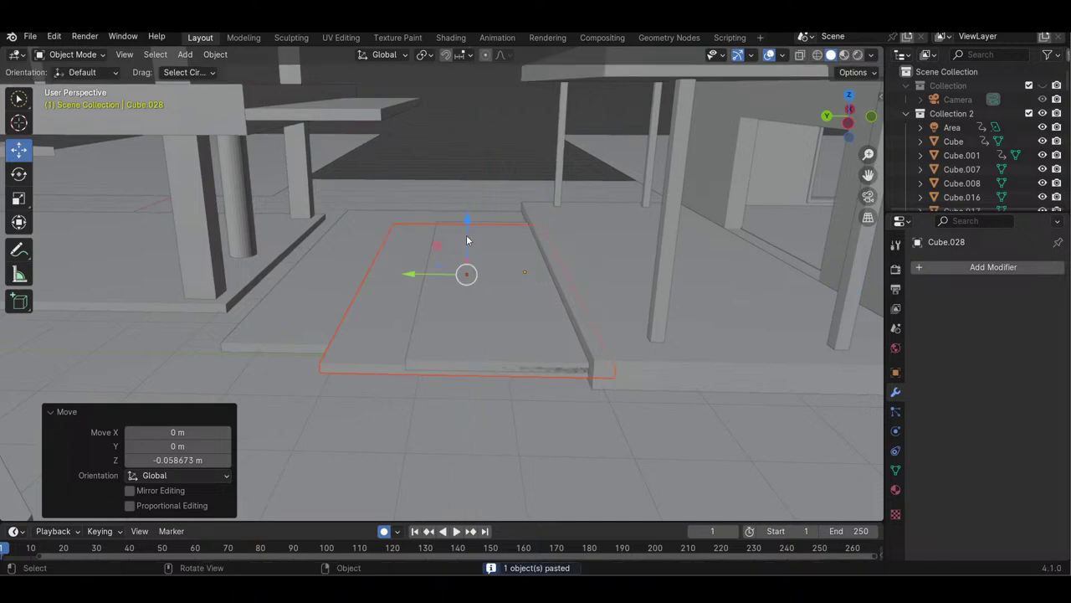
# - Move the lower step slab about 0.44 m further along positive Y to widen the exposed tread
pyautogui.moveTo(848, 123); pyautogui.dragTo(871, 104)
pyautogui.moveTo(868, 154); pyautogui.dragTo(868, 166)
pyautogui.moveTo(839, 119); pyautogui.dragTo(833, 192)
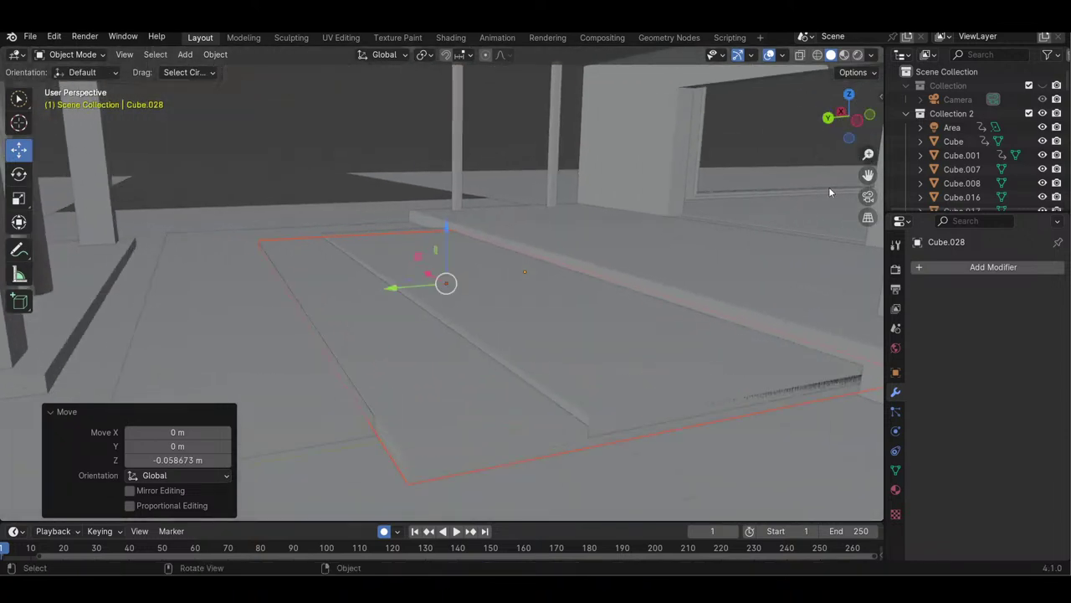
pyautogui.moveTo(837, 135); pyautogui.dragTo(858, 124)
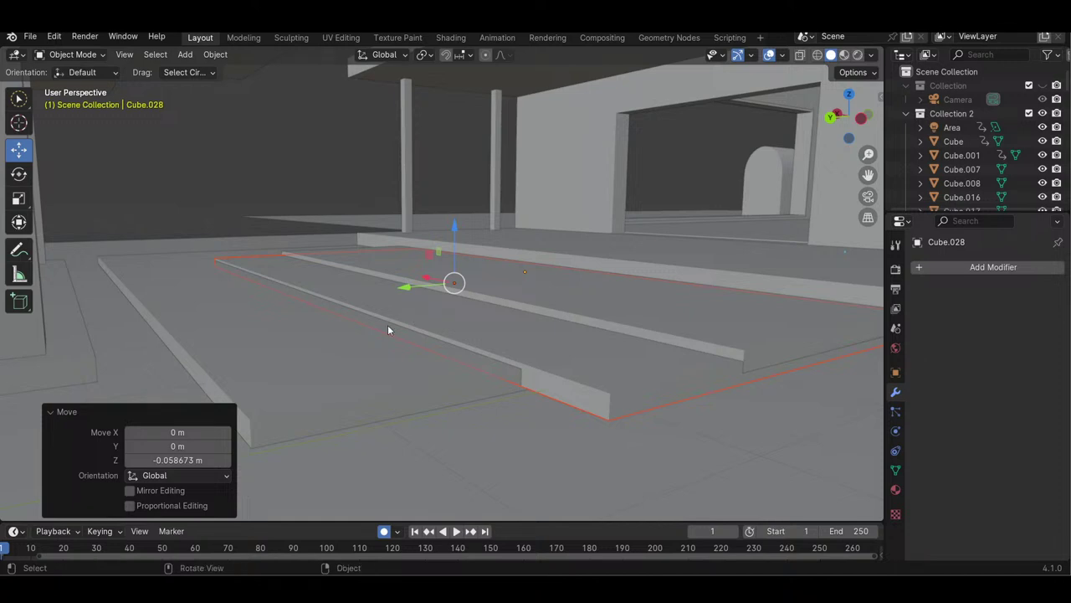
pyautogui.moveTo(412, 291); pyautogui.dragTo(375, 298)
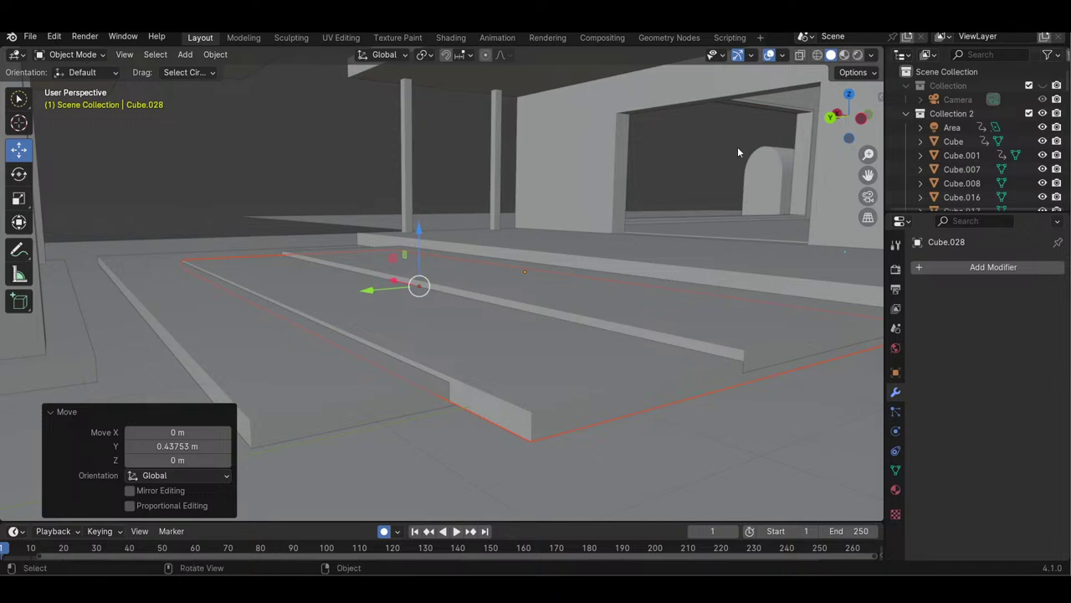
# - Lengthen the lower step slab along X and adjust its position along Y, ending with a shift of about 0.34 m
pyautogui.moveTo(860, 127); pyautogui.dragTo(872, 194)
pyautogui.moveTo(844, 113); pyautogui.dragTo(815, 119)
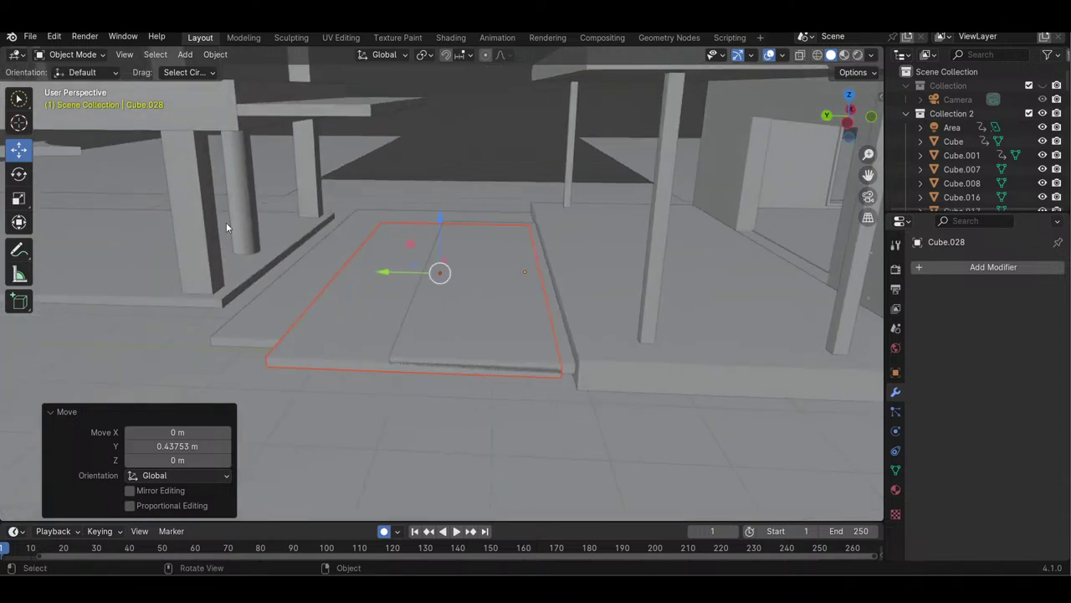
pyautogui.click(18, 198)
pyautogui.moveTo(446, 254)
pyautogui.mouseDown()
pyautogui.moveTo(412, 281)
pyautogui.moveTo(469, 273)
pyautogui.moveTo(477, 255)
pyautogui.moveTo(474, 271)
pyautogui.moveTo(394, 270)
pyautogui.mouseUp()
pyautogui.click(18, 149)
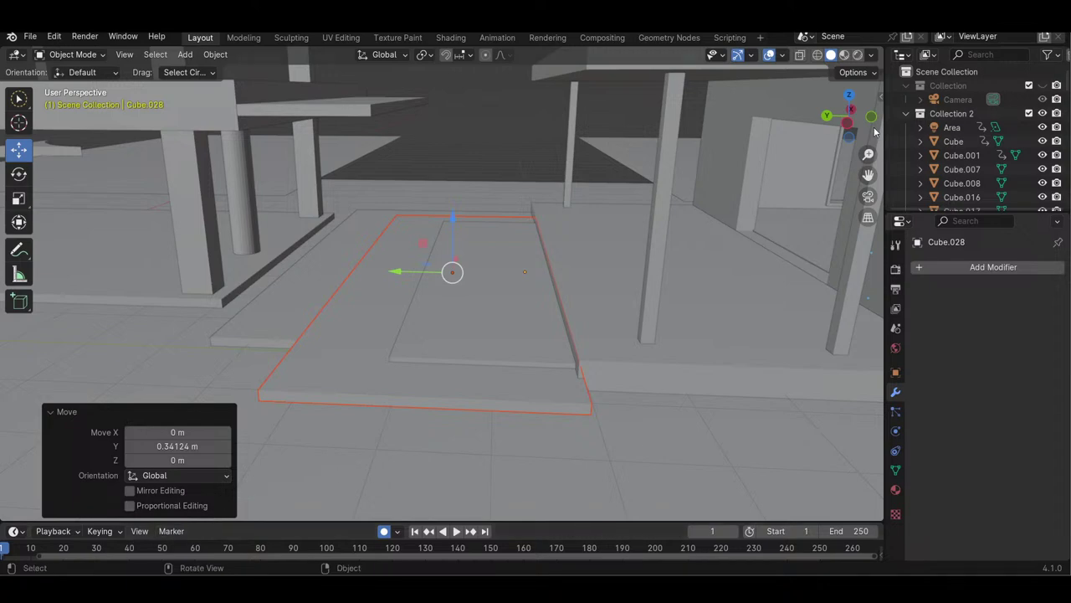
# - Scale the lower step slab by about 0.958 along X
pyautogui.moveTo(862, 122); pyautogui.dragTo(783, 141)
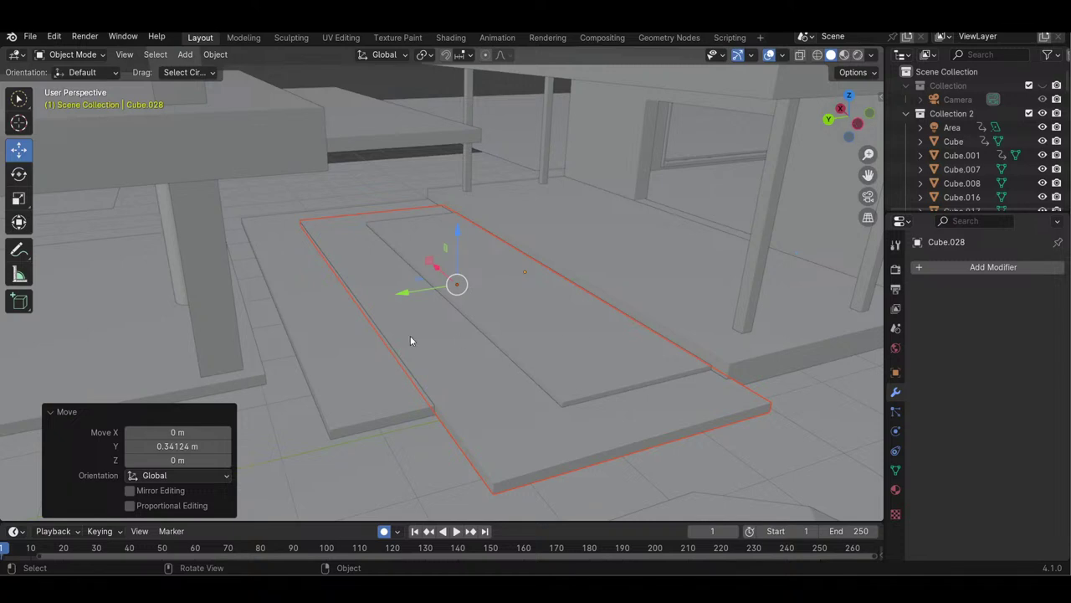
pyautogui.click(18, 199)
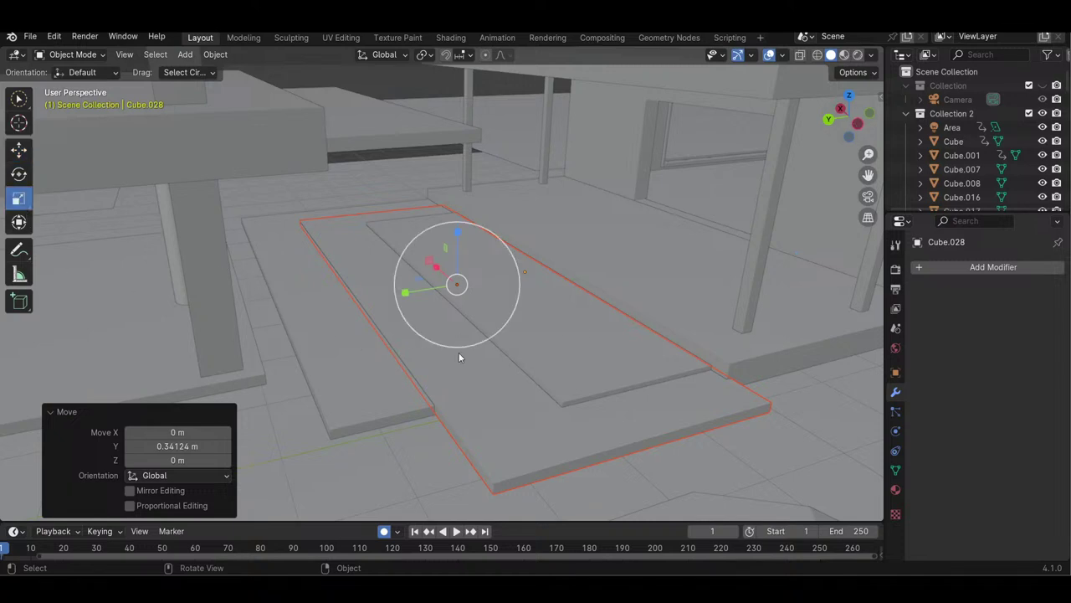
pyautogui.moveTo(435, 266); pyautogui.dragTo(285, 255)
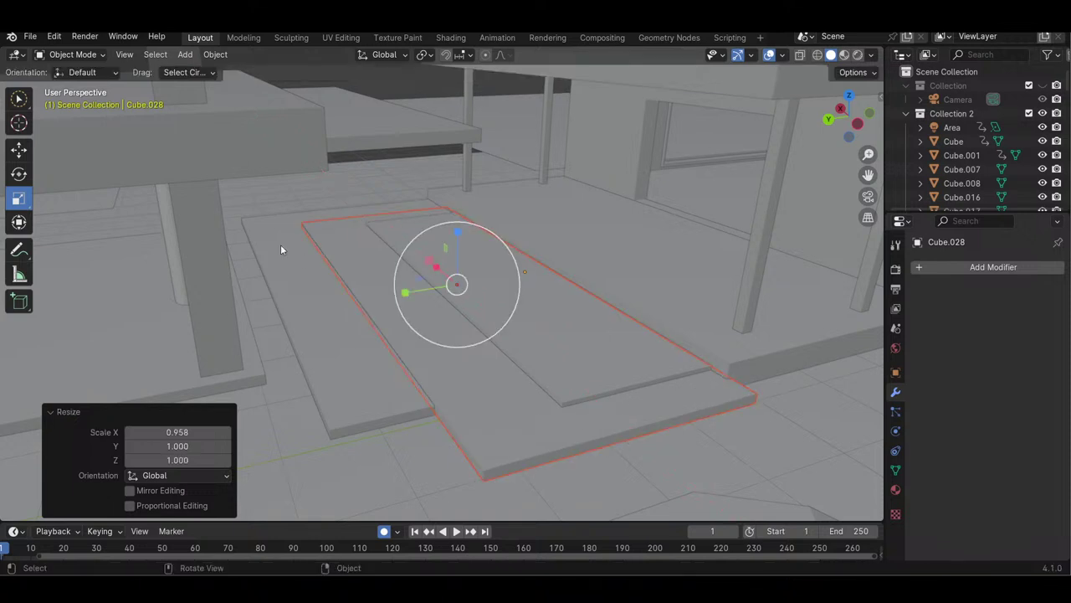
# - Try to move the lower step slab about 0.51 m along negative X
pyautogui.click(20, 149)
pyautogui.moveTo(440, 269); pyautogui.dragTo(471, 295)
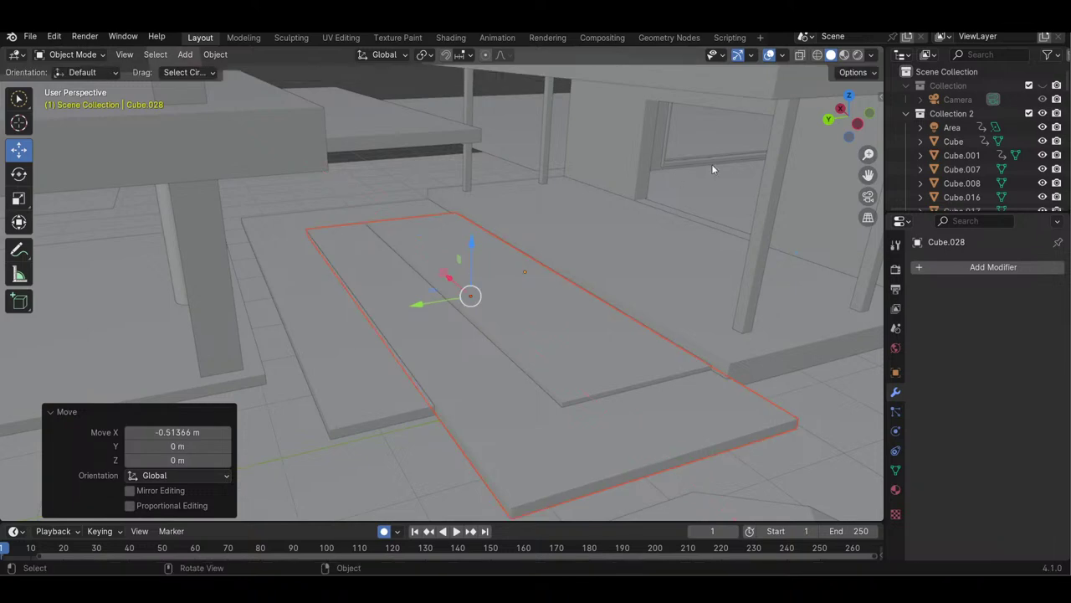
pyautogui.moveTo(854, 121); pyautogui.dragTo(757, 130)
pyautogui.moveTo(867, 154); pyautogui.dragTo(867, 201)
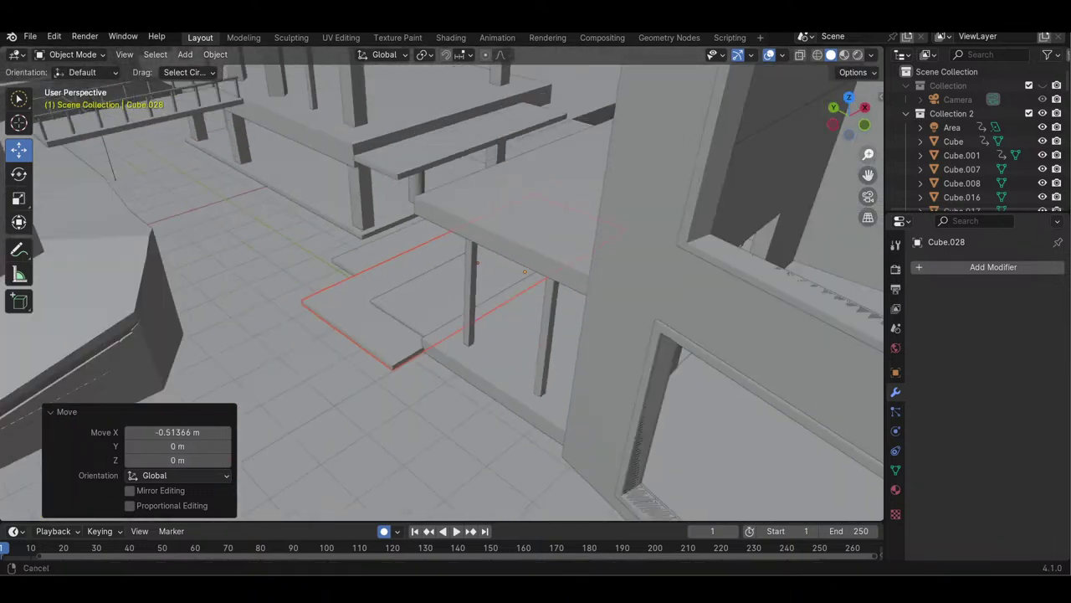
pyautogui.moveTo(513, 244); pyautogui.dragTo(487, 262)
pyautogui.hotkey('ctrl', 'z')
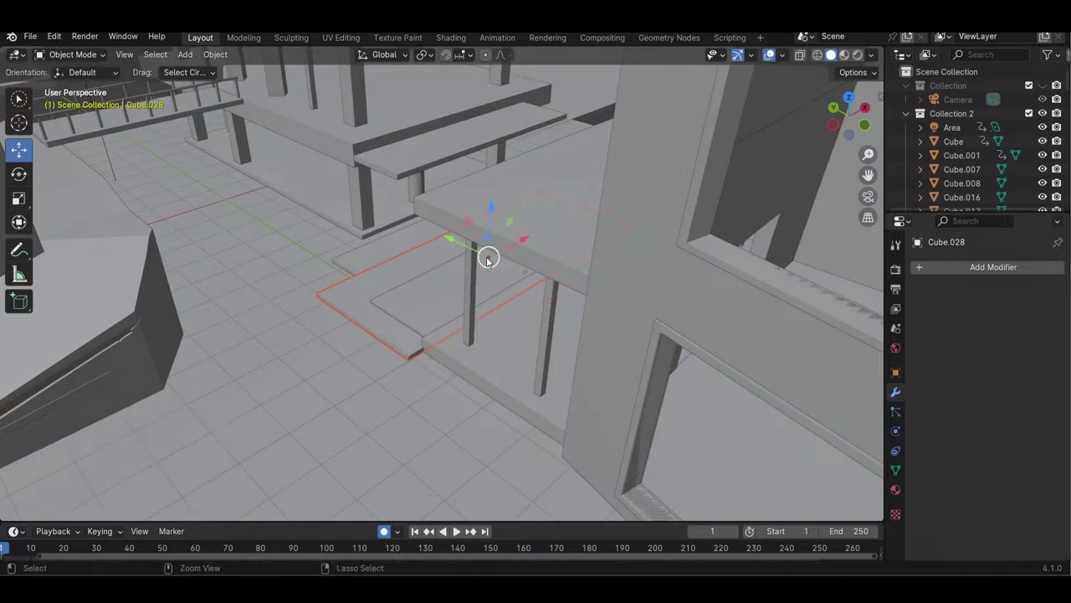
# - Narrow the lower step slab along Y and move it about 0.32 m along negative Y against the deck
pyautogui.click(19, 199)
pyautogui.moveTo(452, 241); pyautogui.dragTo(477, 241)
pyautogui.click(19, 149)
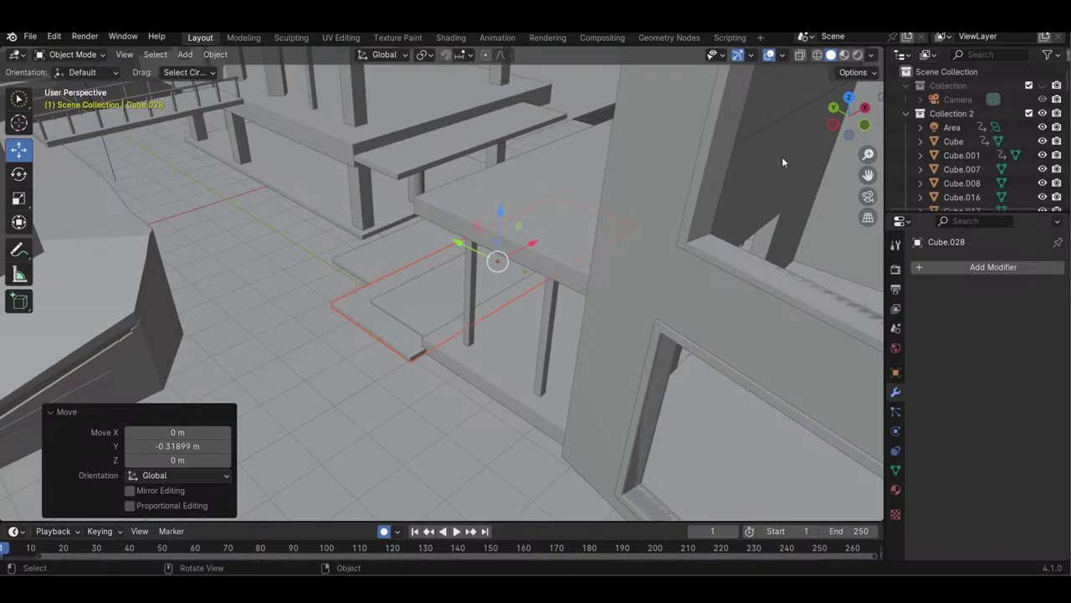
# - Try to raise the lower step slab about 0.19 m along Z
pyautogui.moveTo(848, 132); pyautogui.dragTo(907, 146)
pyautogui.moveTo(511, 301); pyautogui.dragTo(689, 230, button='middle')
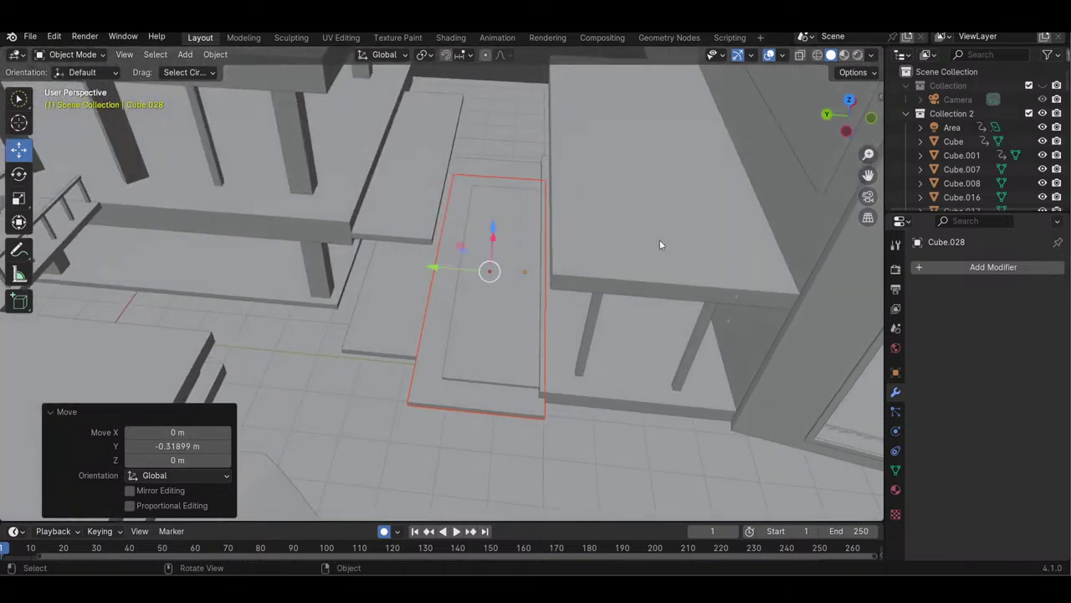
pyautogui.moveTo(500, 241); pyautogui.dragTo(507, 233)
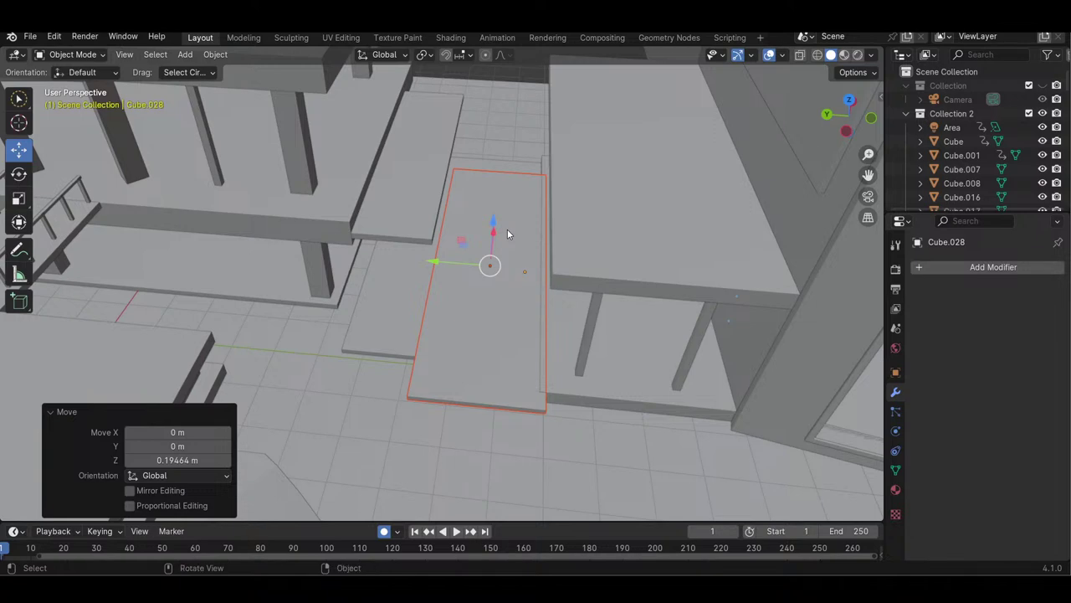
pyautogui.hotkey('ctrl', 'z')
# - Rescale the lower step slab along X and shift it about 0.09 m along negative Y
pyautogui.click(18, 199)
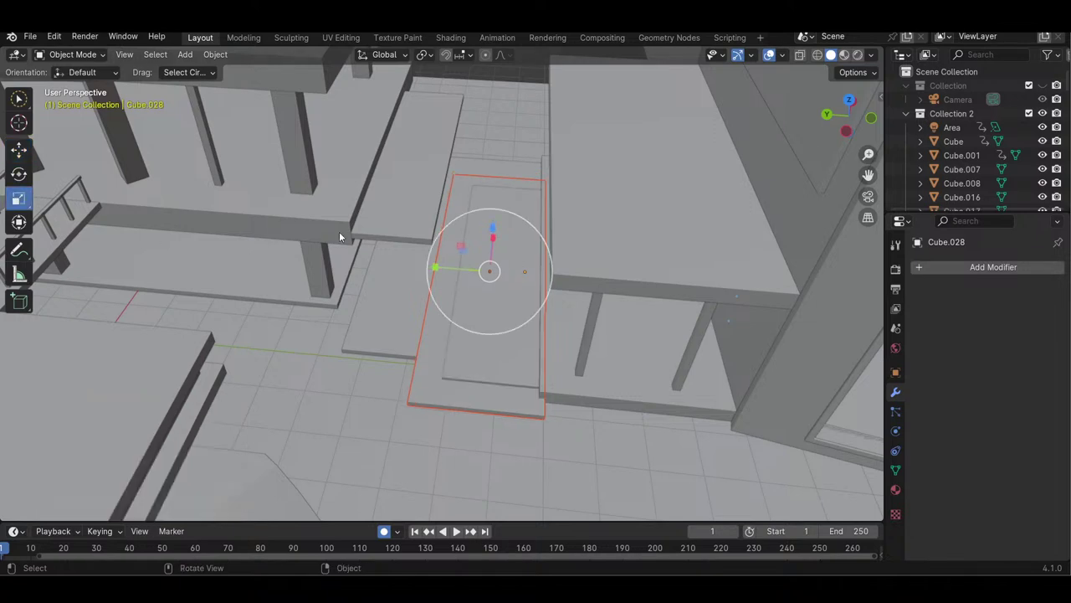
pyautogui.moveTo(868, 132); pyautogui.dragTo(675, 234)
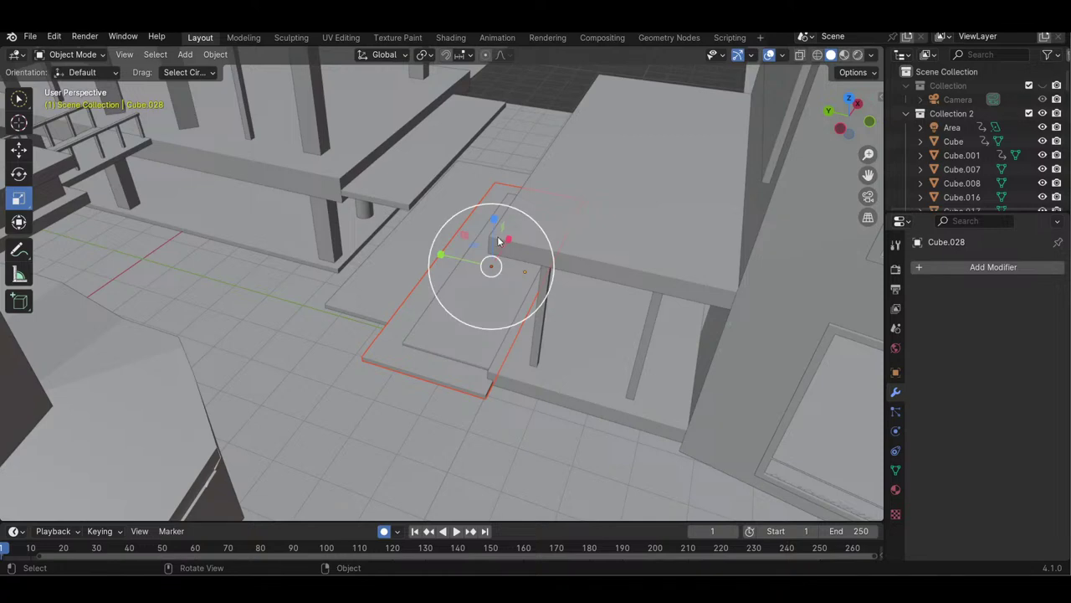
pyautogui.moveTo(508, 242); pyautogui.dragTo(450, 262)
pyautogui.click(18, 151)
pyautogui.moveTo(863, 108)
pyautogui.mouseDown()
pyautogui.moveTo(858, 87)
pyautogui.moveTo(864, 108)
pyautogui.mouseUp()
pyautogui.moveTo(458, 275); pyautogui.dragTo(471, 274)
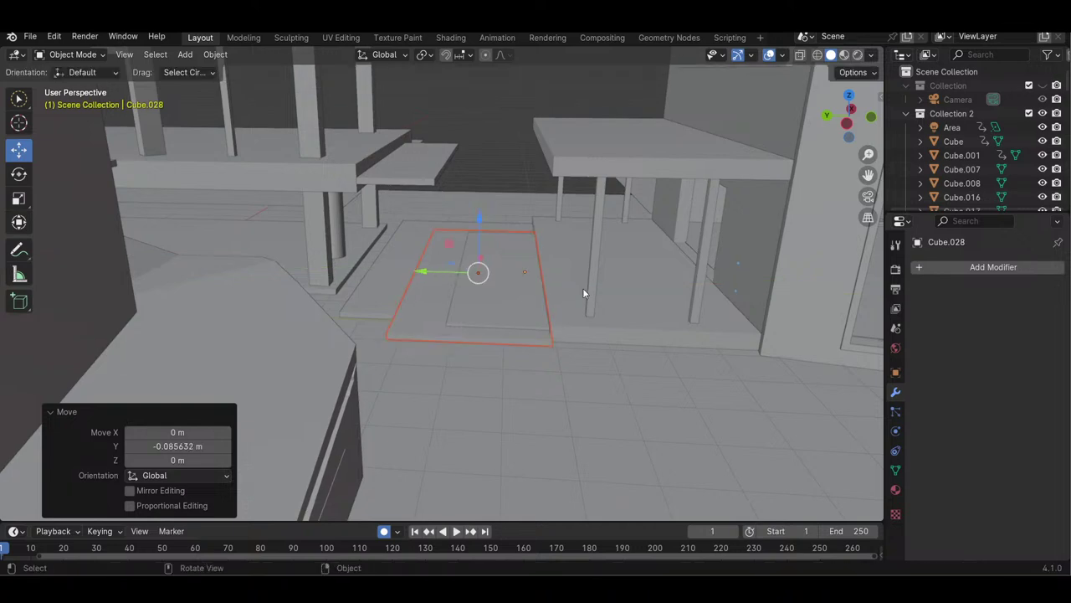
# - Raise the upper step slab slightly along Z above the lower slab
pyautogui.moveTo(869, 156); pyautogui.dragTo(842, 109)
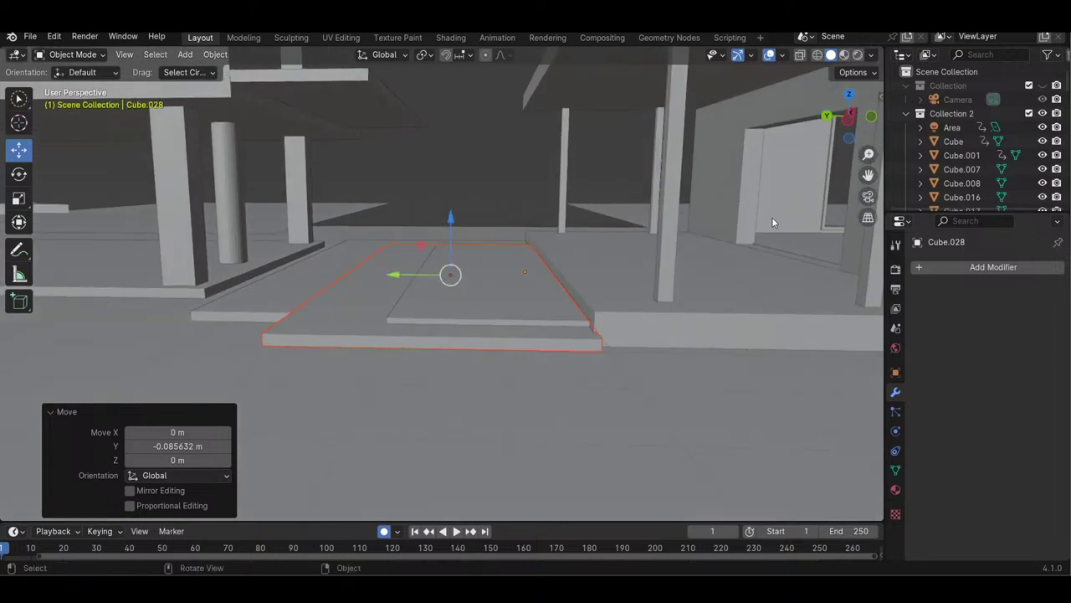
pyautogui.click(510, 318)
pyautogui.moveTo(528, 240); pyautogui.dragTo(527, 235)
pyautogui.click(499, 351)
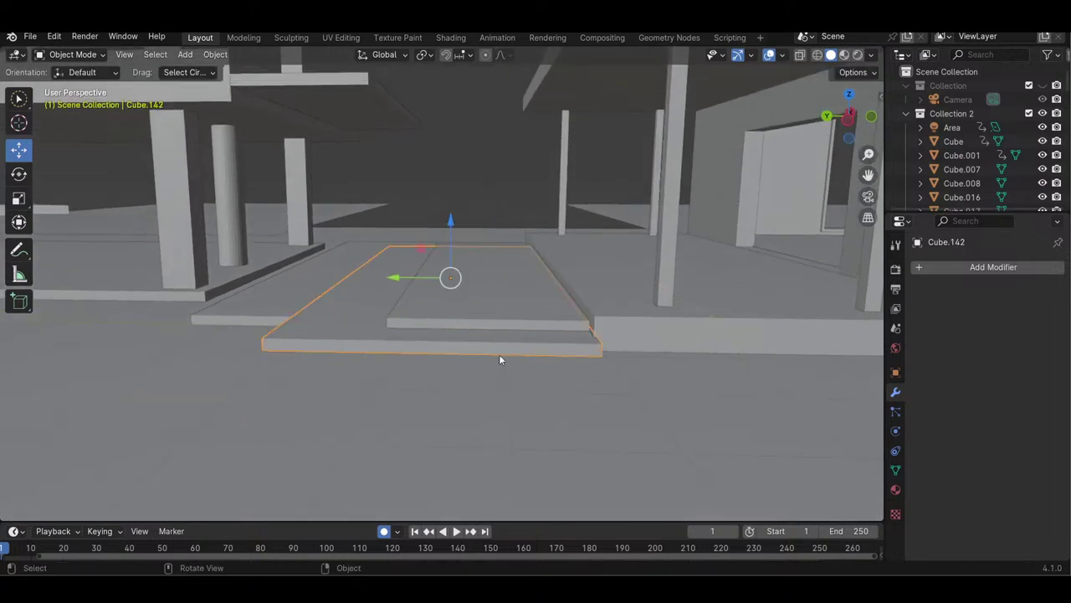
pyautogui.click(258, 278)
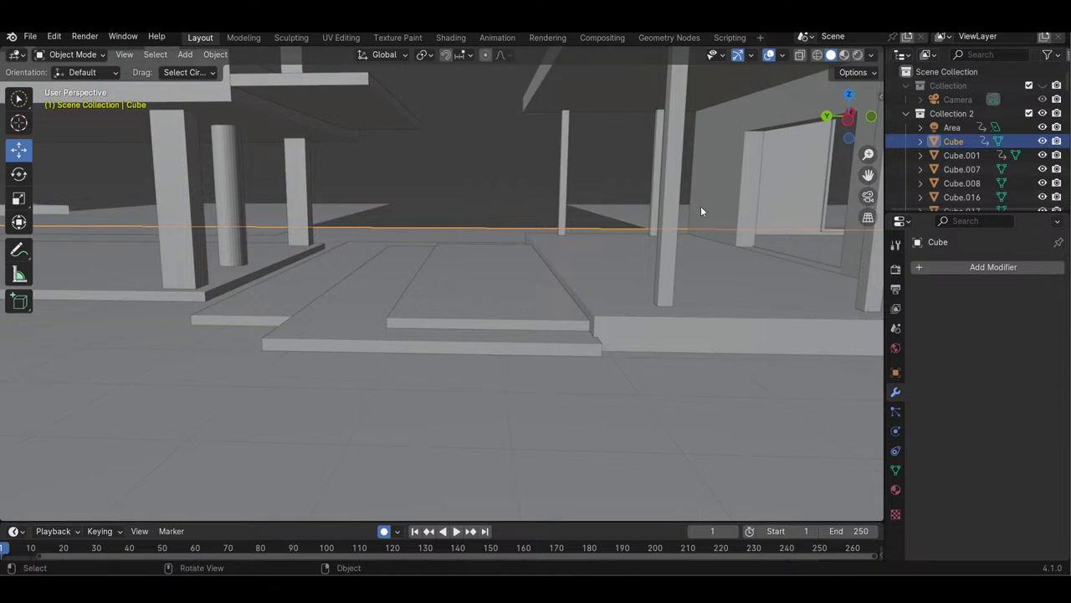
# - Examine the layered steps, canopy posts and neighbouring round column from several angles
pyautogui.moveTo(855, 119); pyautogui.dragTo(861, 144)
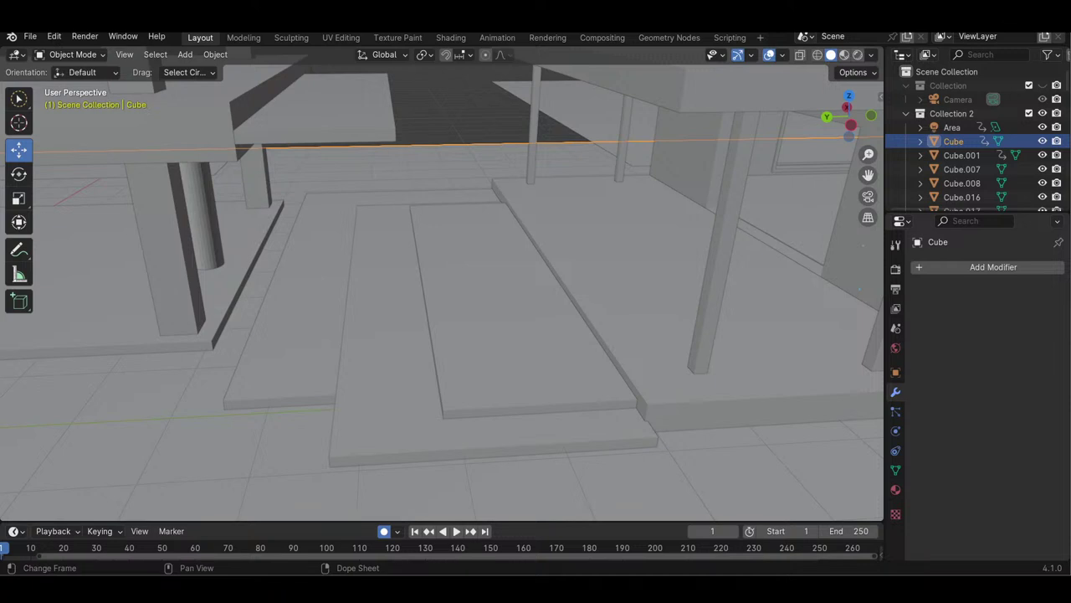
pyautogui.moveTo(834, 126); pyautogui.dragTo(799, 148)
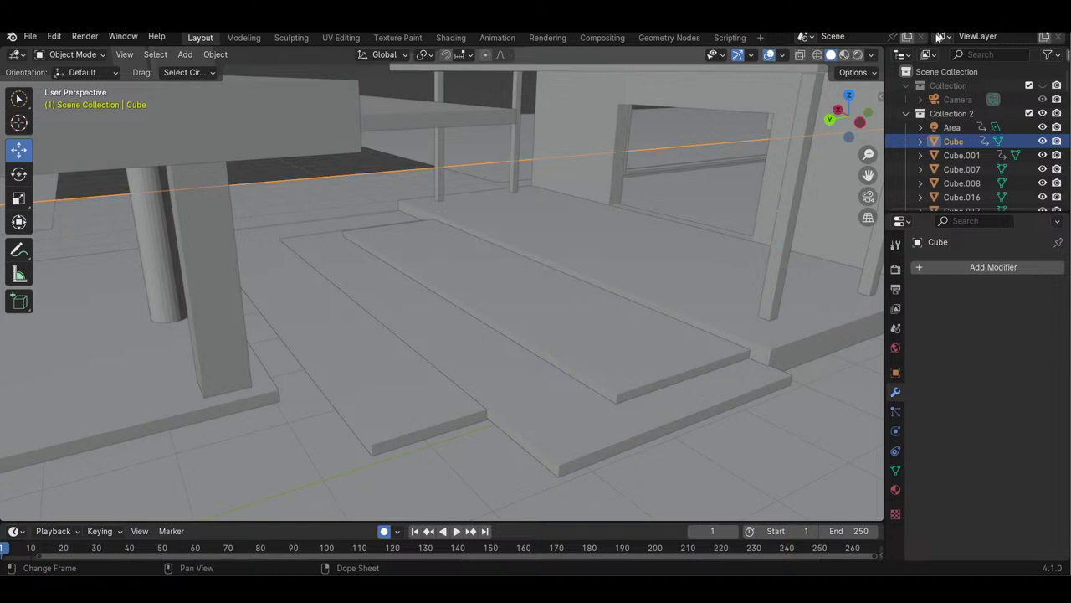
pyautogui.moveTo(840, 118); pyautogui.dragTo(755, 111)
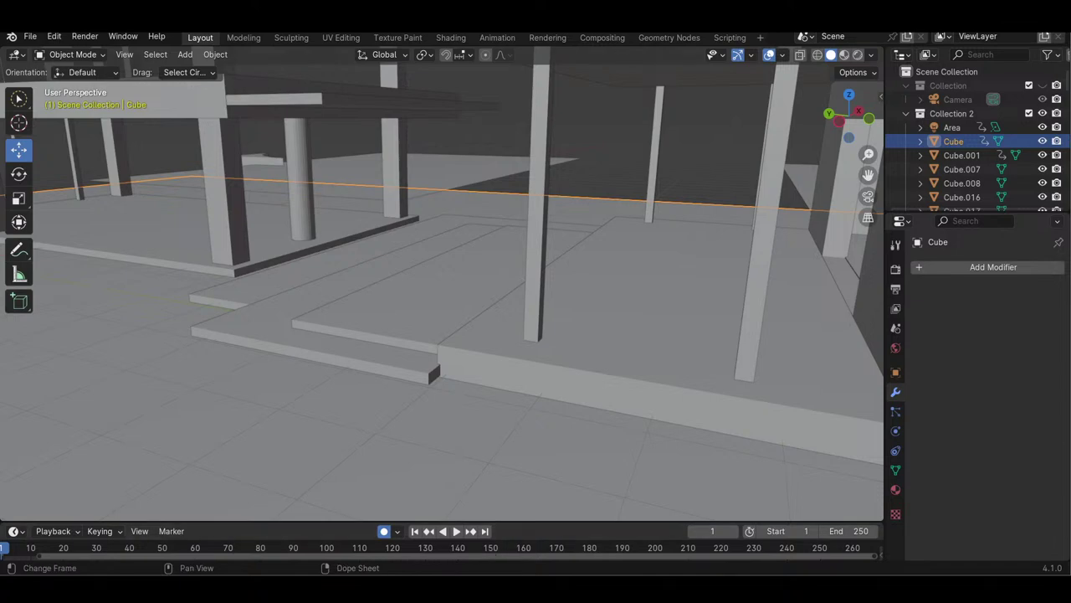
pyautogui.moveTo(843, 126); pyautogui.dragTo(720, 128)
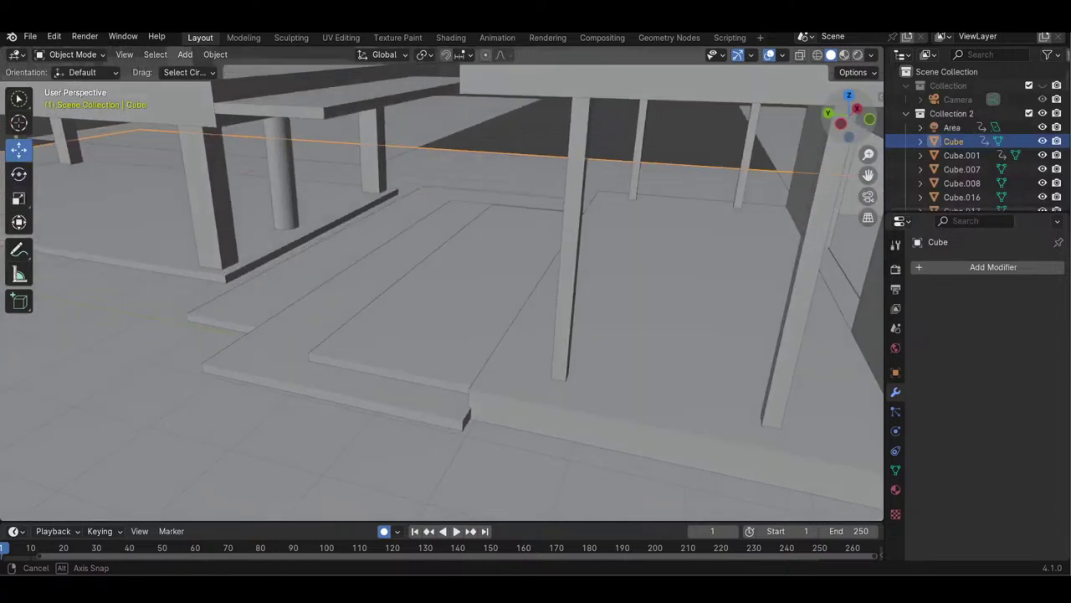
pyautogui.click(301, 212)
pyautogui.moveTo(309, 149); pyautogui.dragTo(435, 140)
pyautogui.click(693, 129)
pyautogui.moveTo(865, 124); pyautogui.dragTo(835, 108)
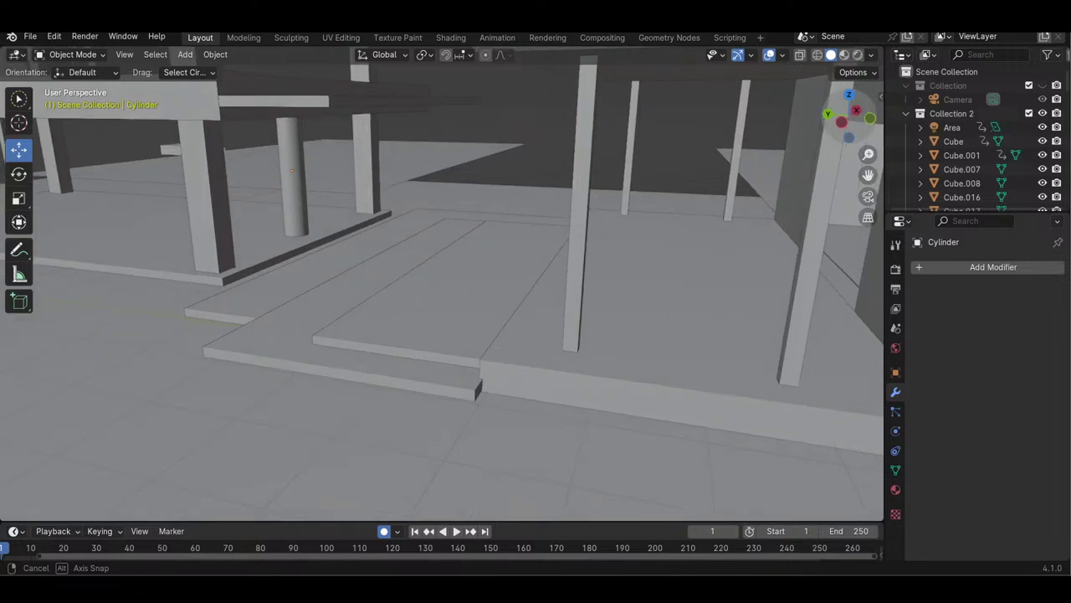
# - Duplicate the side canopy's front corner post and move the copy along Y beside the neighbouring building's square corner pillar
pyautogui.moveTo(485, 133); pyautogui.dragTo(486, 134)
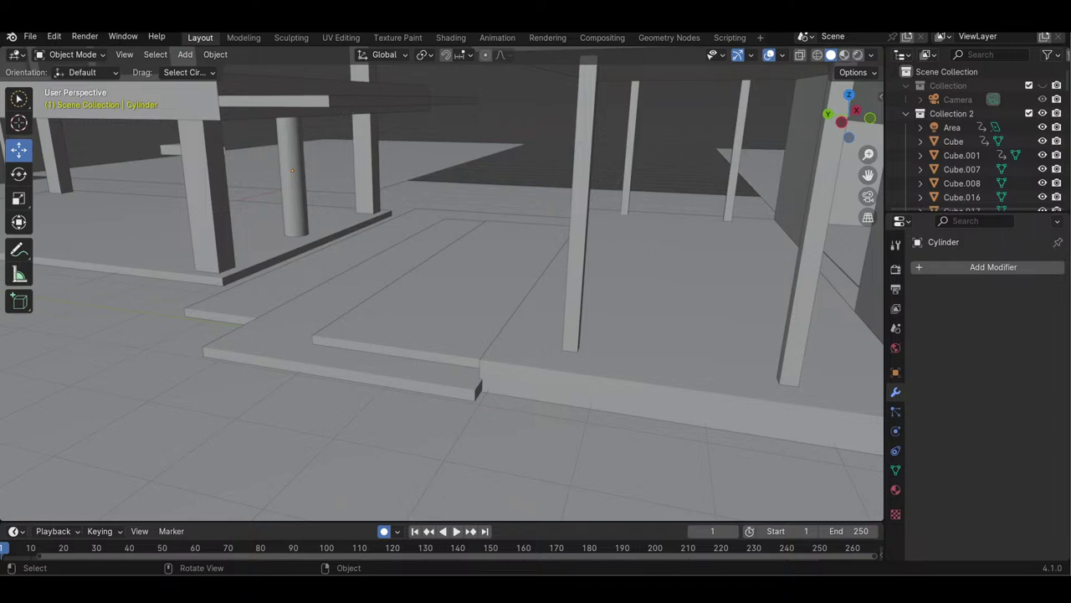
pyautogui.moveTo(868, 154); pyautogui.dragTo(868, 190)
pyautogui.moveTo(842, 122)
pyautogui.mouseDown()
pyautogui.moveTo(845, 134)
pyautogui.moveTo(827, 117)
pyautogui.mouseUp()
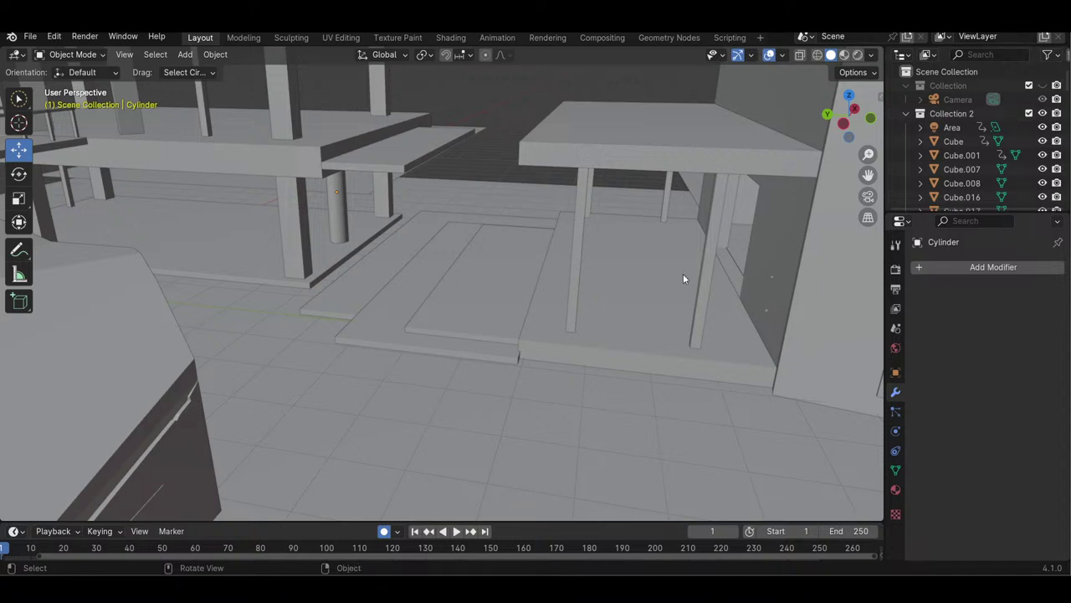
pyautogui.click(573, 290)
pyautogui.hotkey('ctrl', 'c')
pyautogui.hotkey('ctrl', 'v')
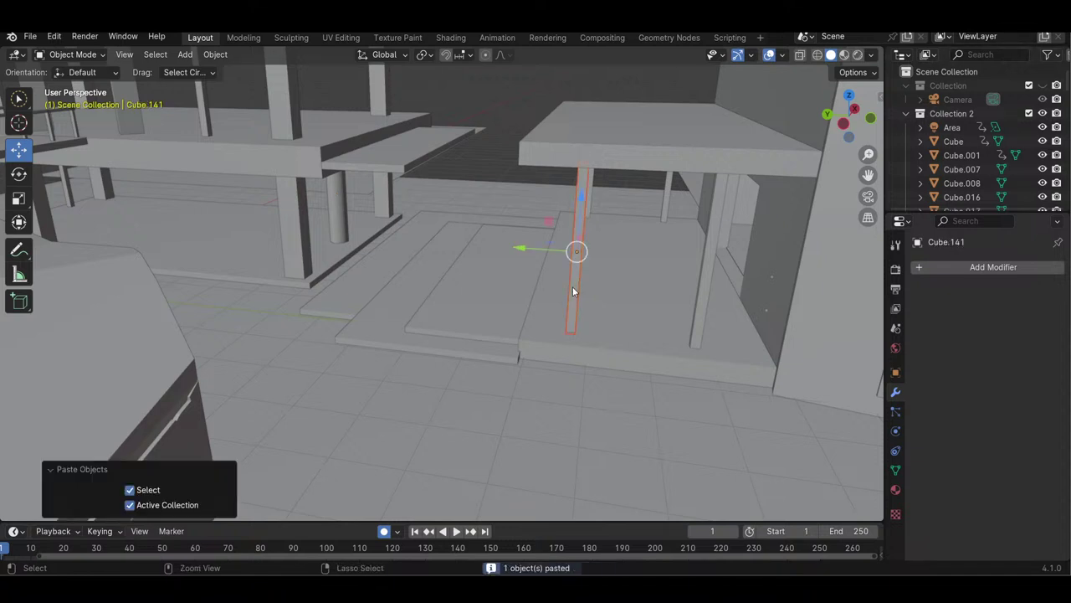
pyautogui.press('g')
pyautogui.press('y')
pyautogui.click(257, 221)
pyautogui.moveTo(263, 215); pyautogui.dragTo(238, 200)
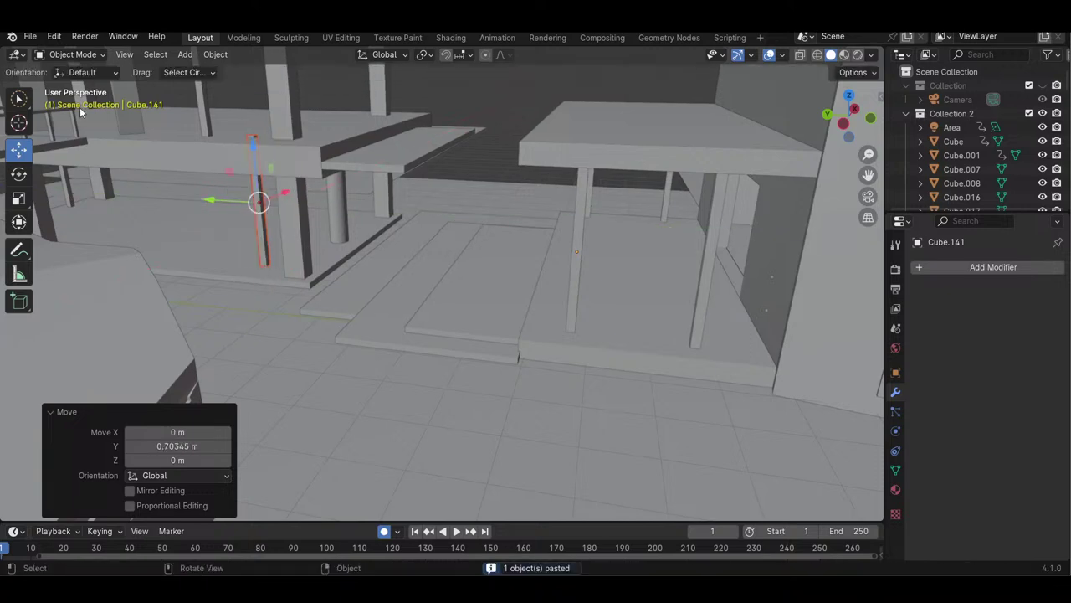
# - Lock the view onto the copied post beside the square corner pillar
pyautogui.click(124, 55)
pyautogui.moveTo(207, 254)
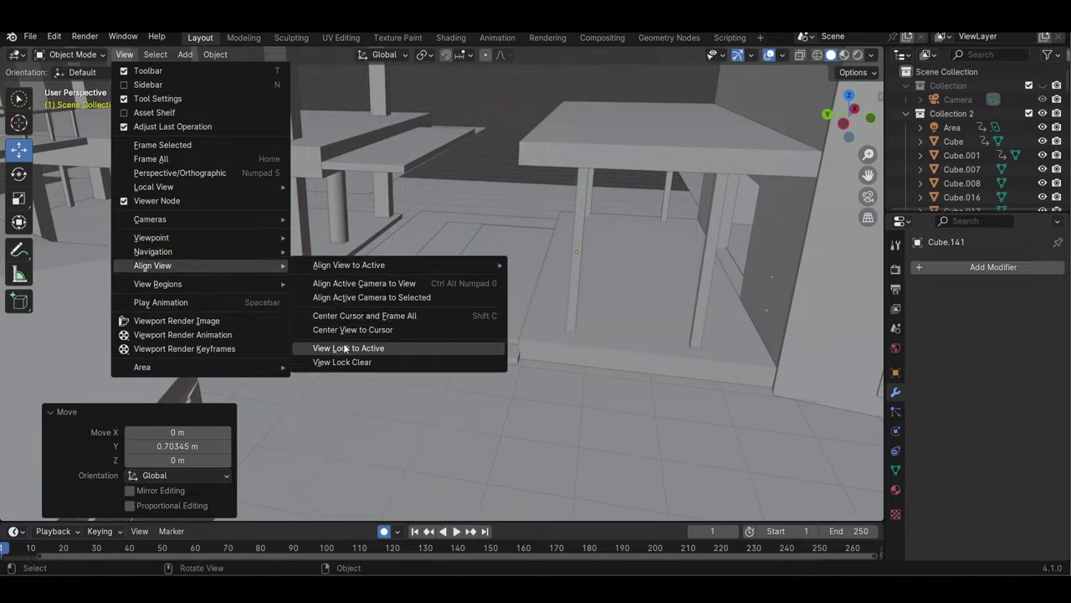
pyautogui.click(344, 347)
pyautogui.moveTo(853, 114); pyautogui.dragTo(818, 115)
pyautogui.click(348, 236)
pyautogui.click(363, 234)
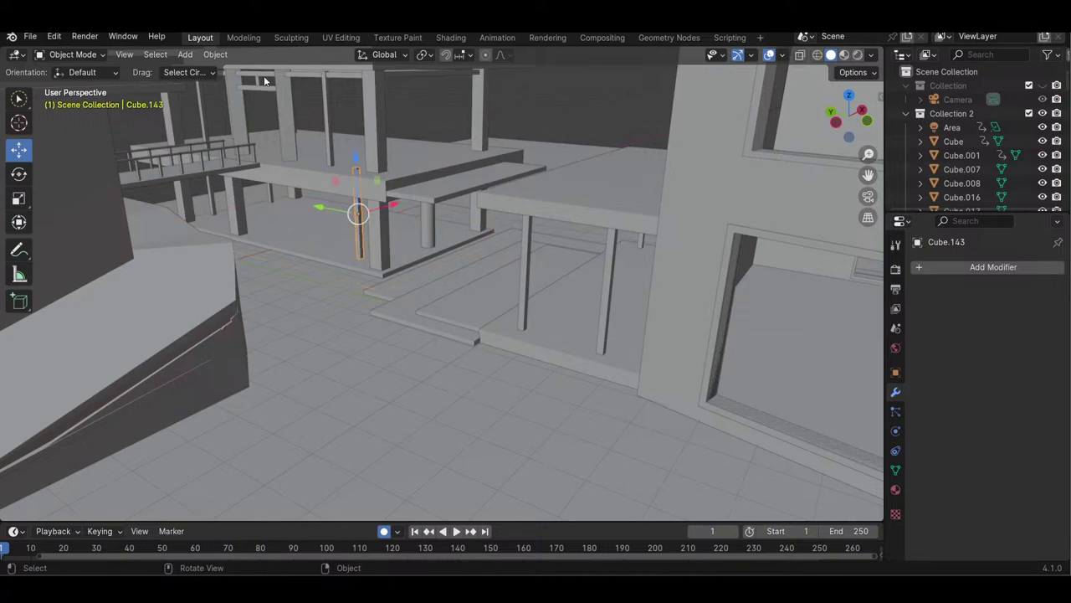
pyautogui.click(126, 55)
pyautogui.moveTo(187, 264)
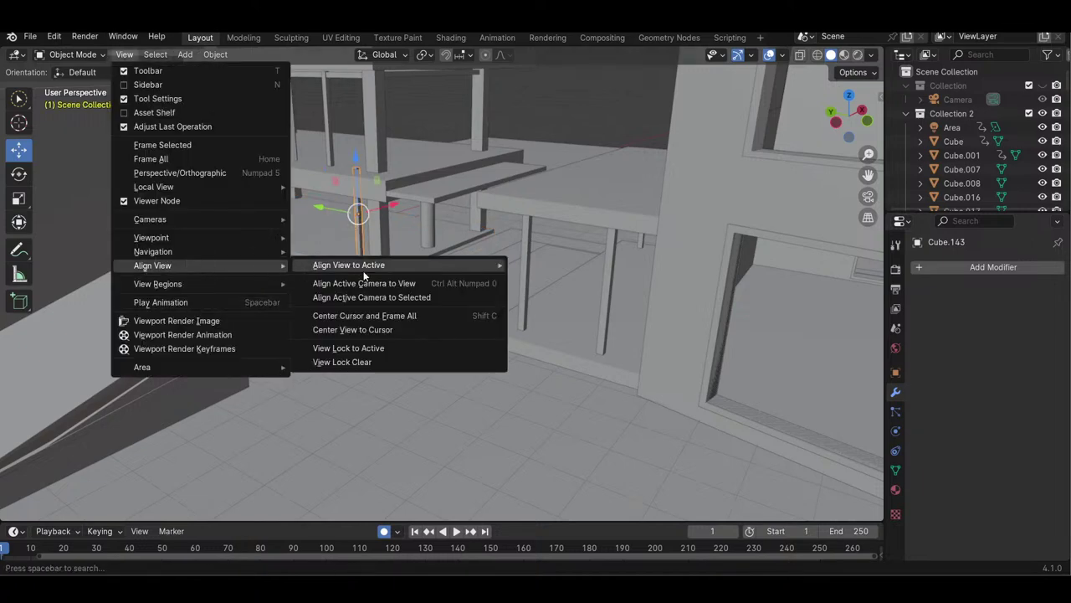
pyautogui.click(367, 346)
pyautogui.moveTo(870, 153); pyautogui.dragTo(939, 147)
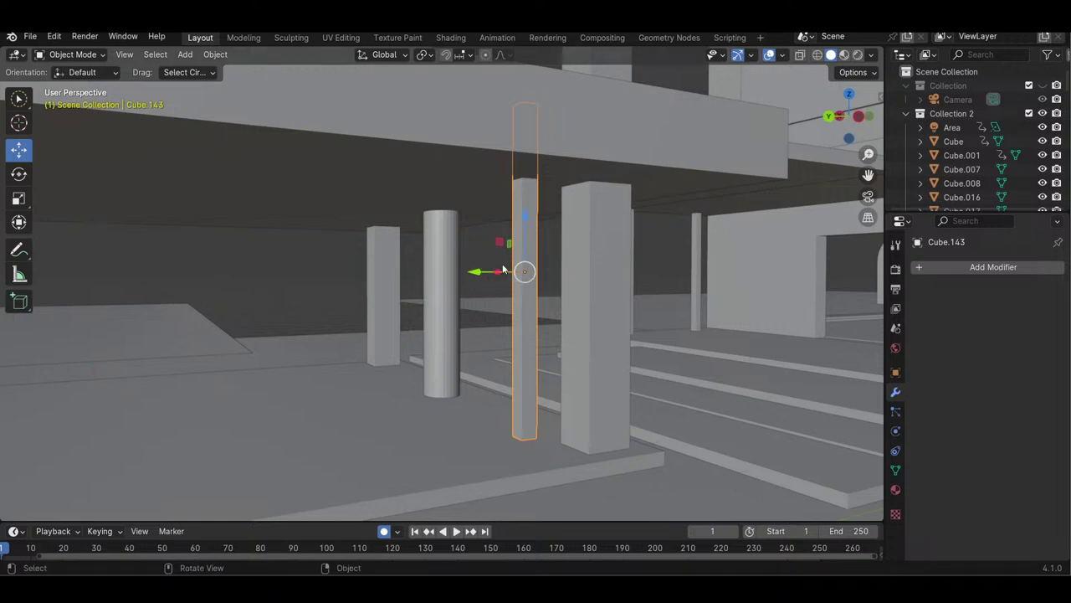
# - Shift the copied post about 1.45 m along X and about 0.56 m along negative Y, near the round column
pyautogui.moveTo(826, 142)
pyautogui.mouseDown()
pyautogui.moveTo(862, 138)
pyautogui.moveTo(847, 167)
pyautogui.moveTo(838, 148)
pyautogui.mouseUp()
pyautogui.moveTo(472, 272); pyautogui.dragTo(404, 258)
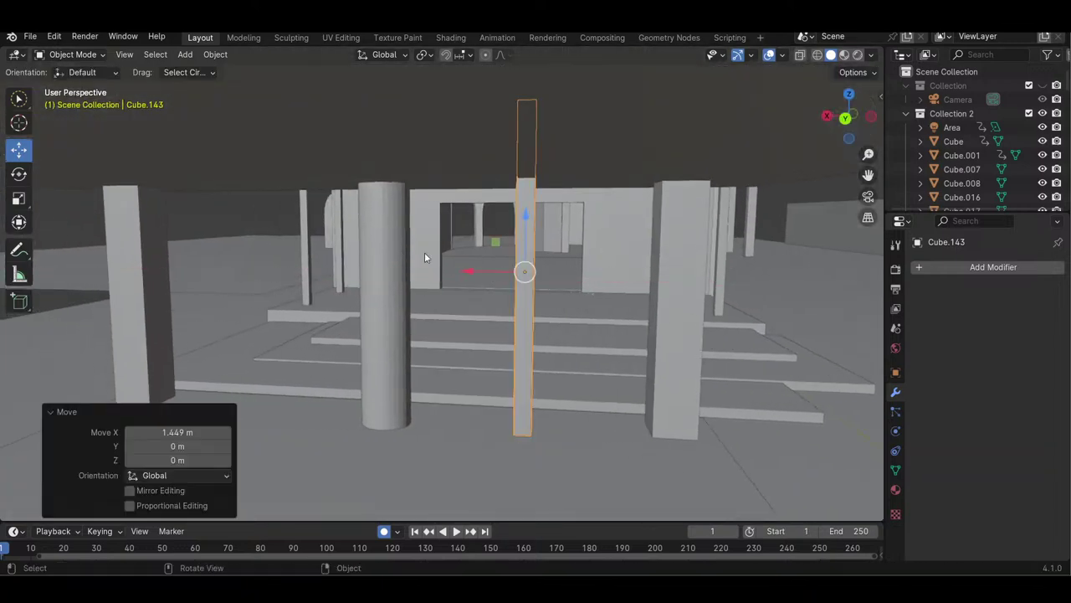
pyautogui.moveTo(846, 115); pyautogui.dragTo(587, 252)
pyautogui.moveTo(477, 273); pyautogui.dragTo(443, 258)
pyautogui.moveTo(850, 122); pyautogui.dragTo(814, 187)
pyautogui.moveTo(476, 275); pyautogui.dragTo(539, 278)
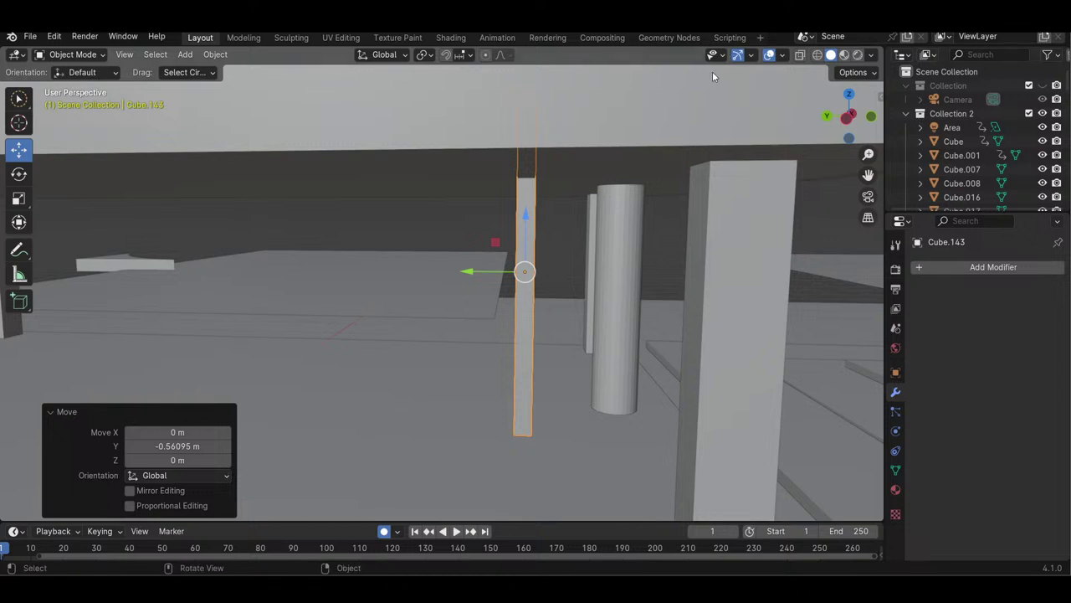
# - Lower the thin projecting slab above the round column about 0.16 m along Z, plus a further 0.02 m
pyautogui.moveTo(848, 117); pyautogui.dragTo(807, 117)
pyautogui.moveTo(868, 154); pyautogui.dragTo(869, 178)
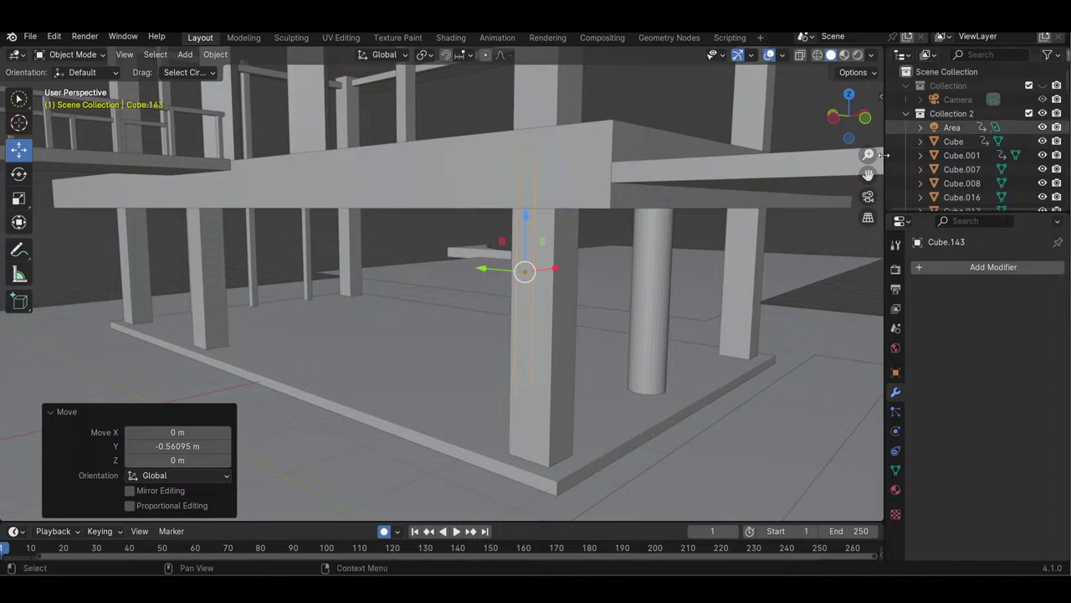
pyautogui.click(783, 177)
pyautogui.moveTo(868, 157); pyautogui.dragTo(868, 209)
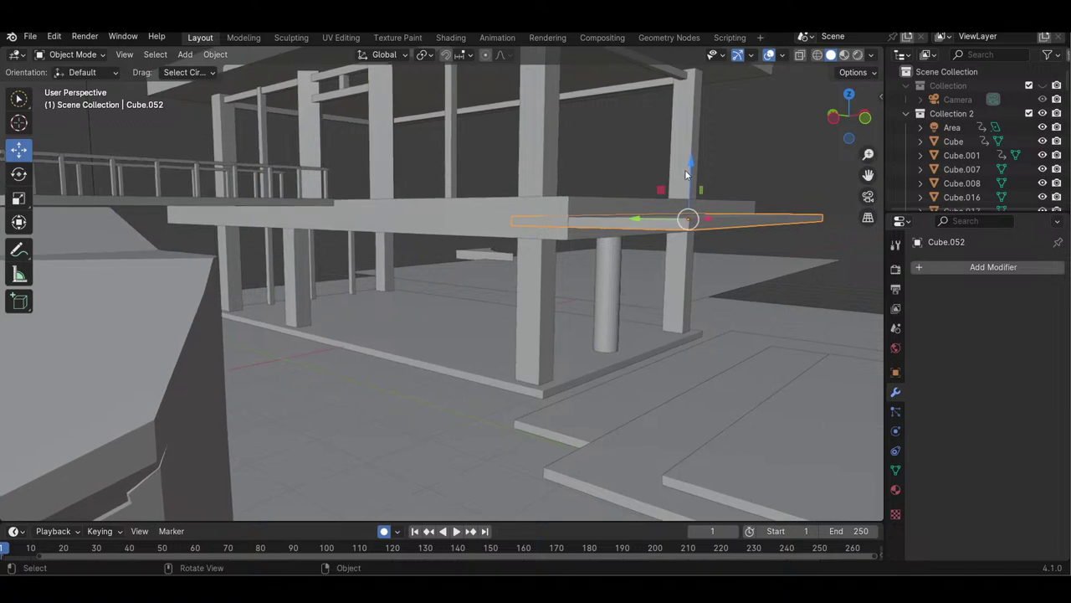
pyautogui.moveTo(688, 173); pyautogui.dragTo(695, 187)
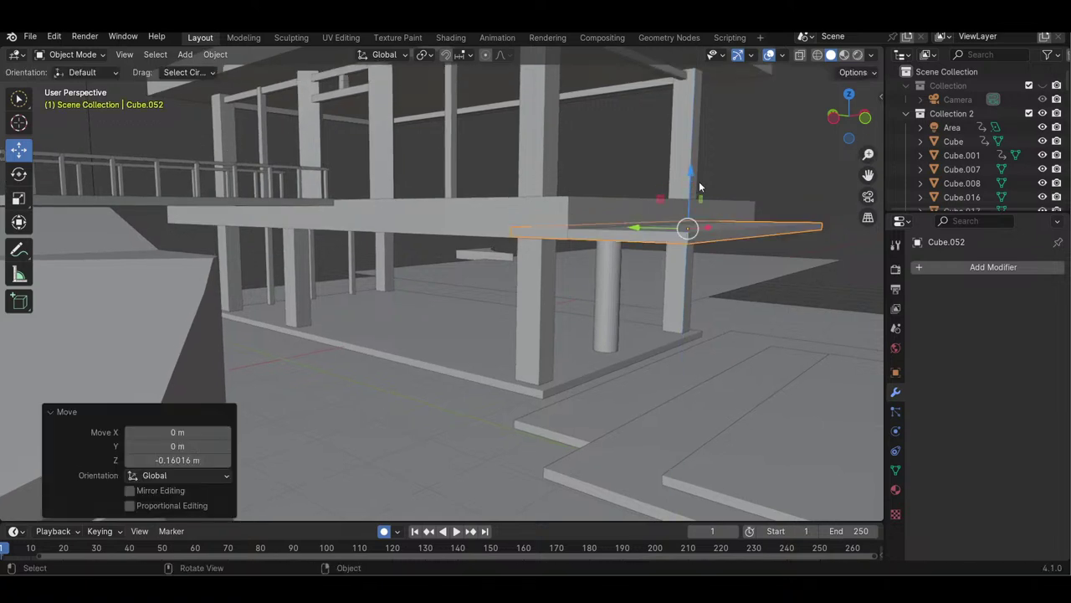
pyautogui.moveTo(867, 123); pyautogui.dragTo(844, 134)
pyautogui.moveTo(675, 170); pyautogui.dragTo(670, 173)
pyautogui.moveTo(849, 116); pyautogui.dragTo(845, 125)
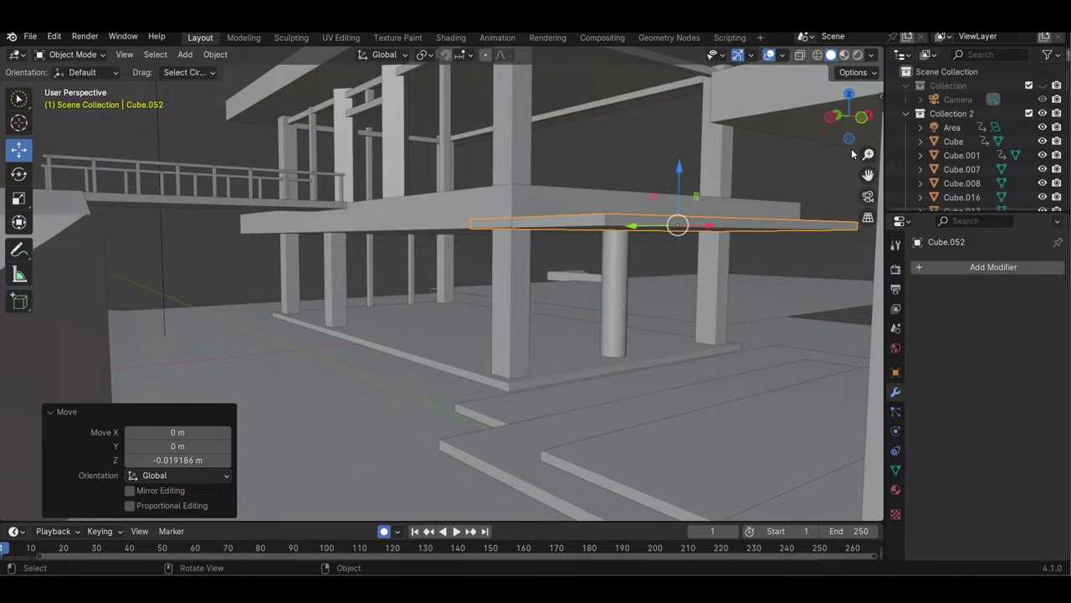
pyautogui.moveTo(851, 118)
pyautogui.mouseDown()
pyautogui.moveTo(860, 156)
pyautogui.moveTo(860, 134)
pyautogui.moveTo(877, 132)
pyautogui.moveTo(865, 132)
pyautogui.moveTo(879, 154)
pyautogui.moveTo(912, 129)
pyautogui.moveTo(852, 126)
pyautogui.mouseUp()
# - Lower the copied slim post about 0.53 m along Z so its base sinks into the floor
pyautogui.click(533, 280)
pyautogui.moveTo(520, 211); pyautogui.dragTo(524, 234)
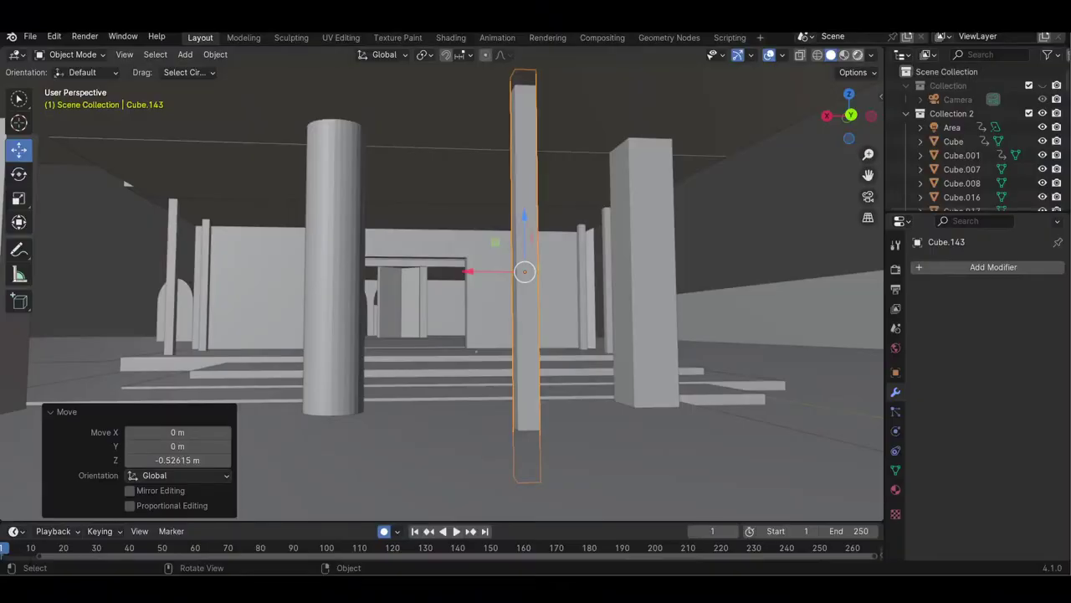
pyautogui.moveTo(851, 117); pyautogui.dragTo(871, 118)
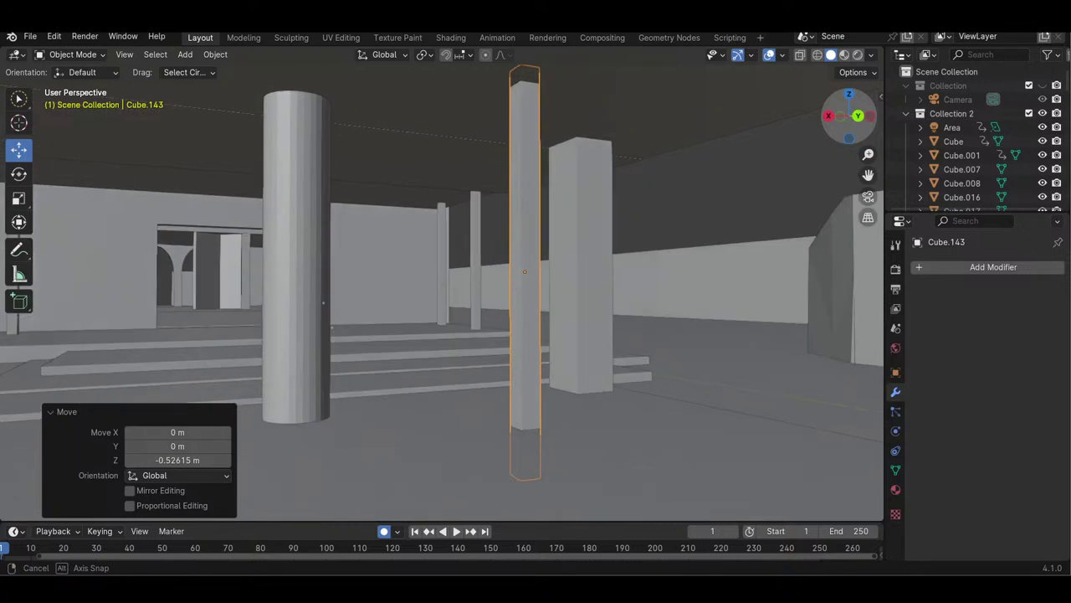
pyautogui.moveTo(870, 118); pyautogui.dragTo(870, 118)
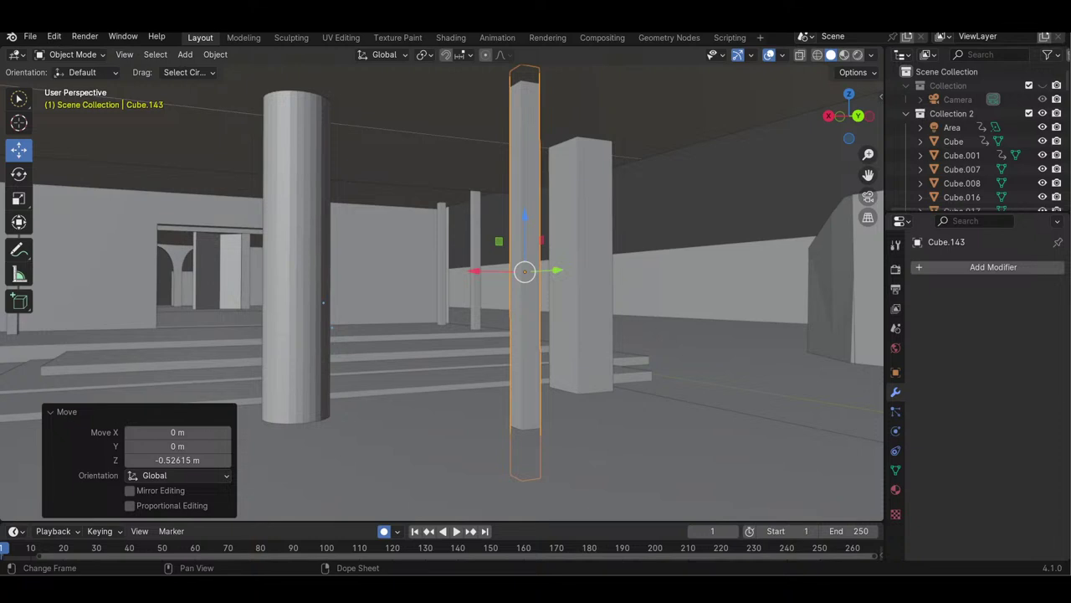
pyautogui.moveTo(850, 115); pyautogui.dragTo(835, 136)
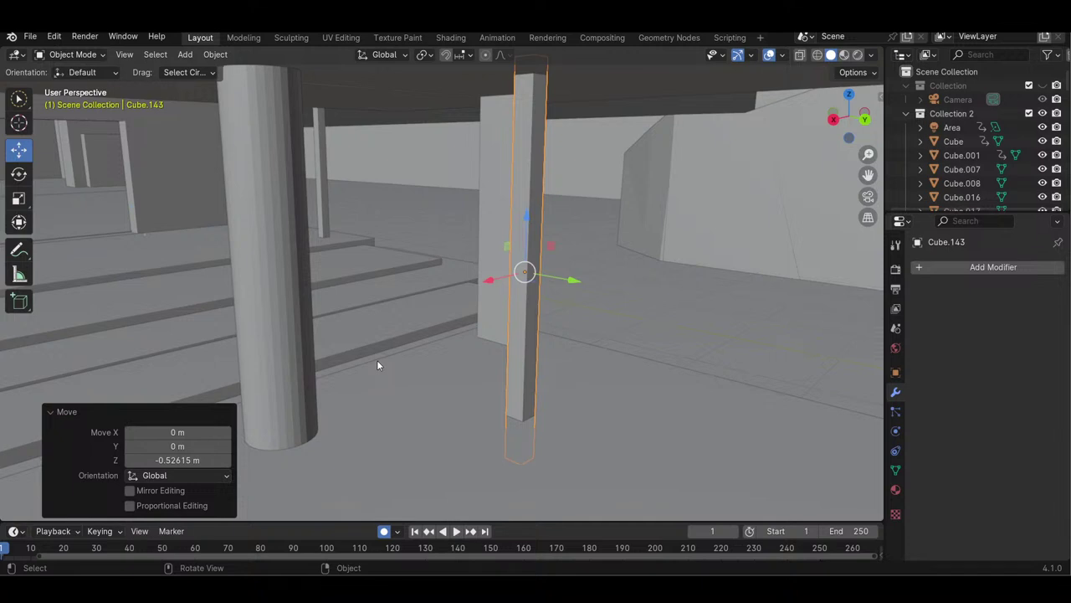
# - Try to make a crossbar by duplicating the slim post, lowering the copy about 0.46 m and rotating it 90° about X
pyautogui.hotkey('ctrl', 'c')
pyautogui.hotkey('ctrl', 'v')
pyautogui.moveTo(523, 226); pyautogui.dragTo(523, 287)
pyautogui.click(19, 199)
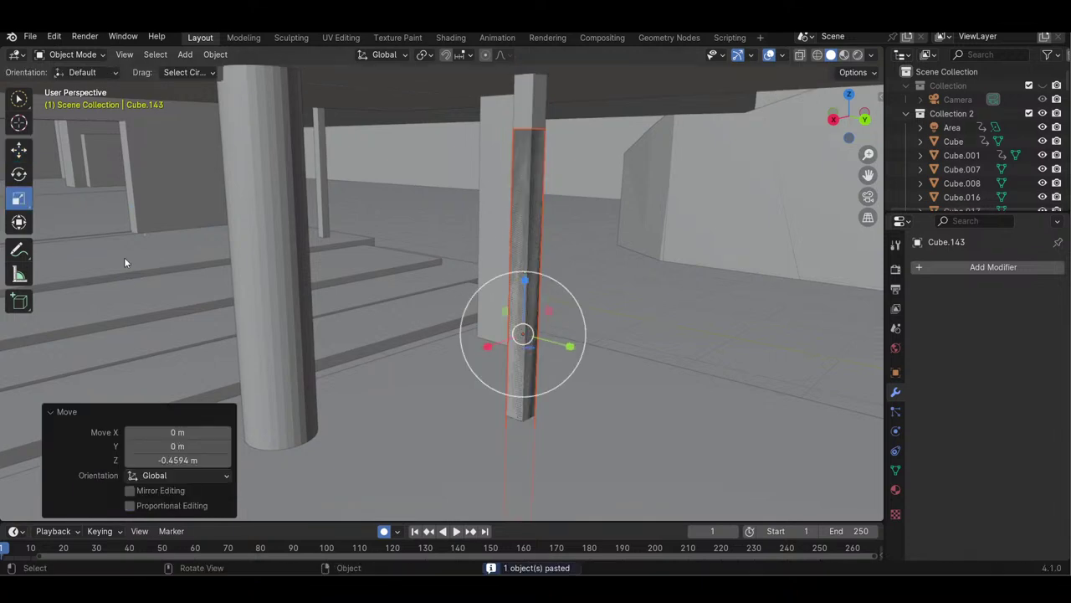
pyautogui.click(19, 173)
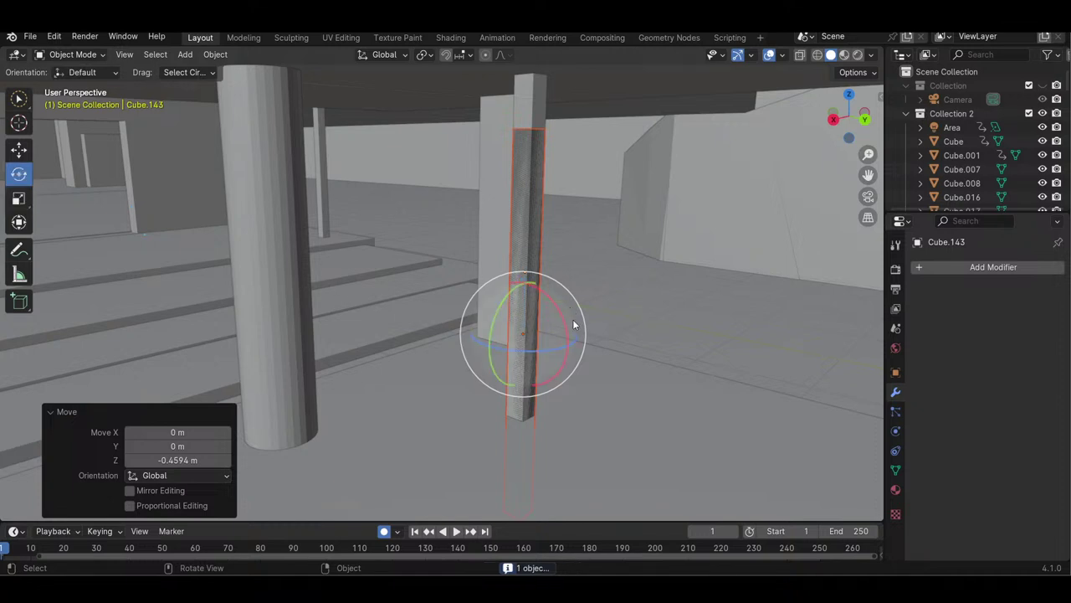
pyautogui.moveTo(565, 323); pyautogui.dragTo(502, 282)
pyautogui.click(174, 443)
pyautogui.write('90')
pyautogui.press('Return')
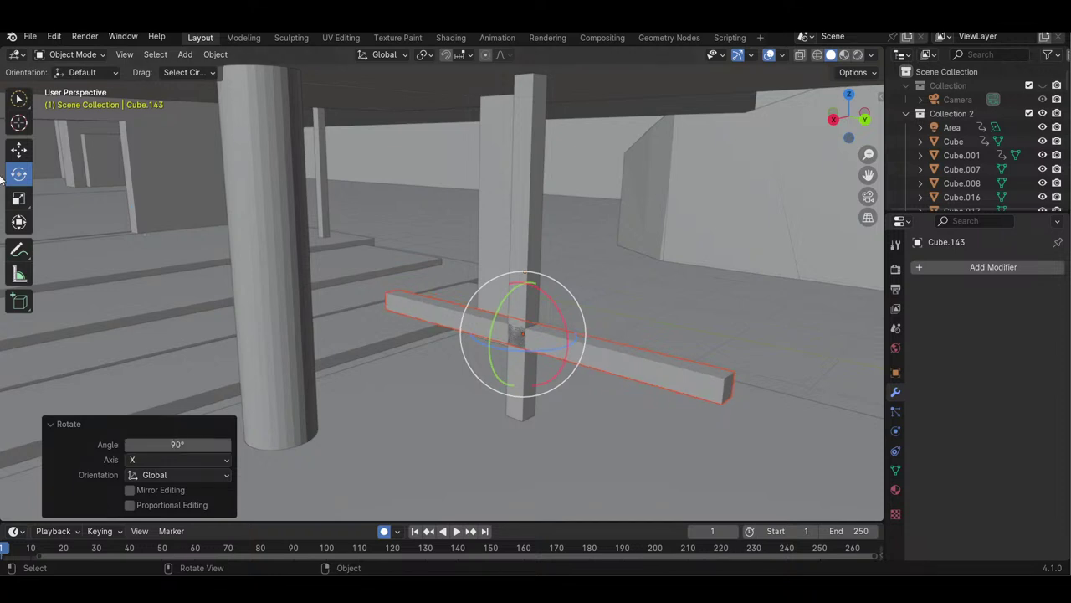
# - Thin the upright post along X and scale it to about 0.49 along Y
pyautogui.click(19, 198)
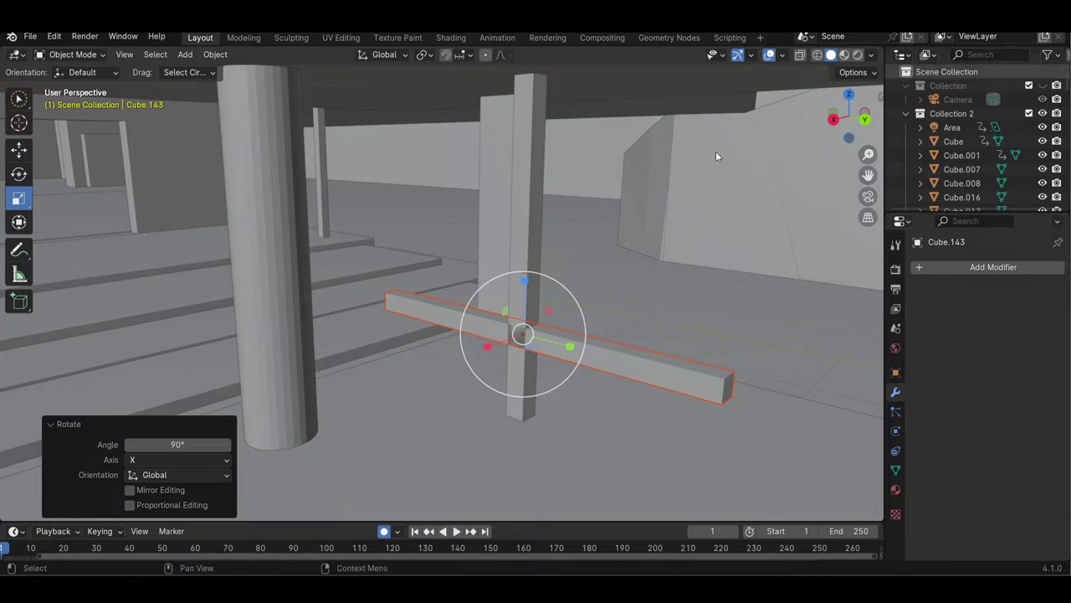
pyautogui.click(526, 243)
pyautogui.moveTo(488, 282); pyautogui.dragTo(553, 272)
pyautogui.press('s')
pyautogui.click(525, 270)
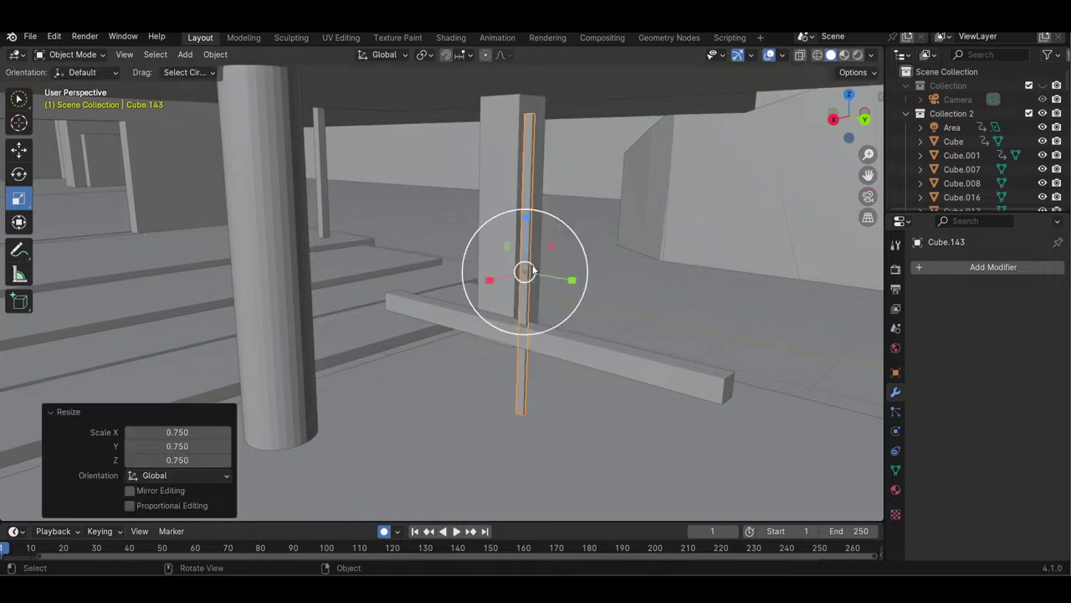
pyautogui.moveTo(569, 281); pyautogui.dragTo(546, 277)
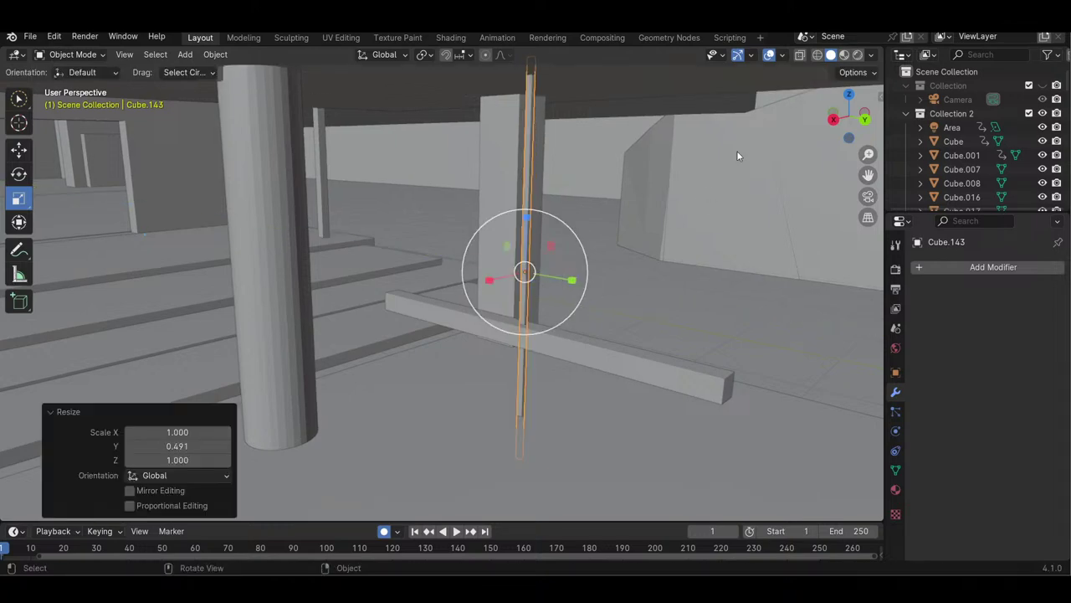
pyautogui.moveTo(845, 121); pyautogui.dragTo(765, 128)
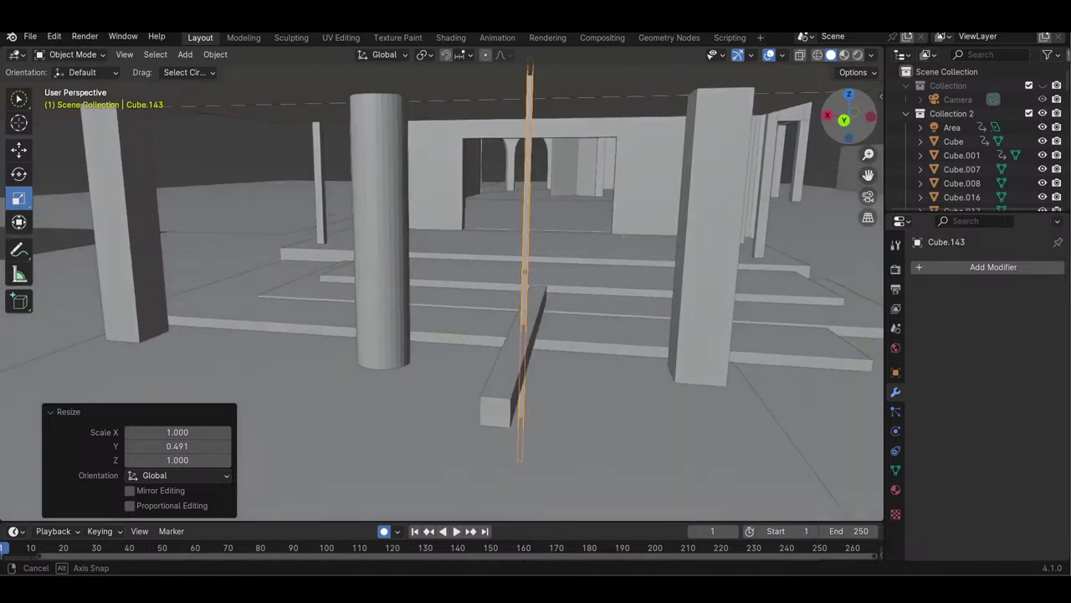
# - Enlarge the thin upright post uniformly by about 1.04 and widen it along X by about 1.11
pyautogui.moveTo(476, 265); pyautogui.dragTo(479, 265)
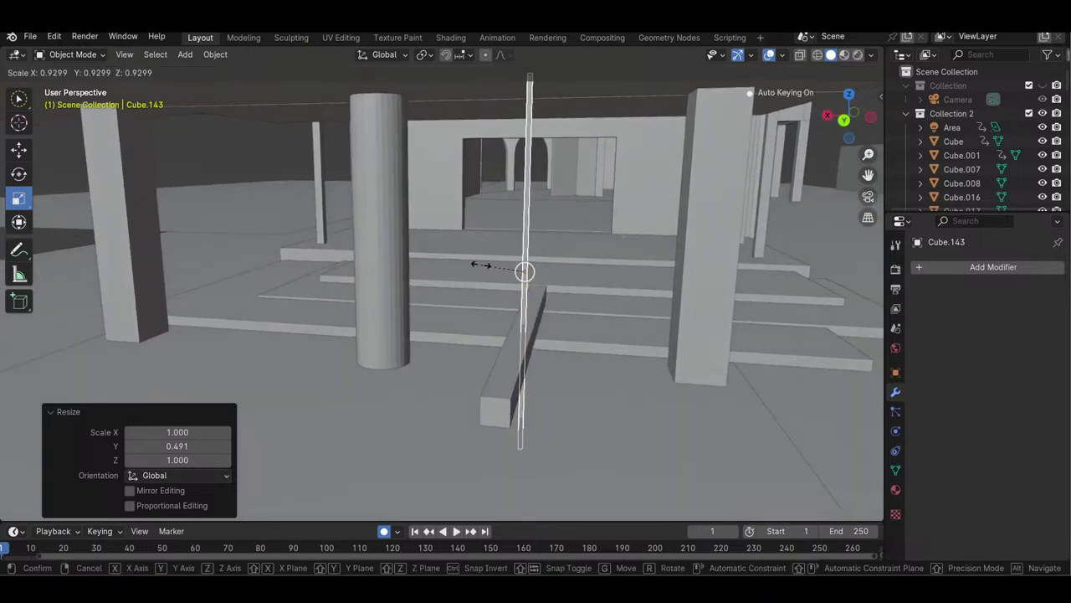
pyautogui.click(473, 265)
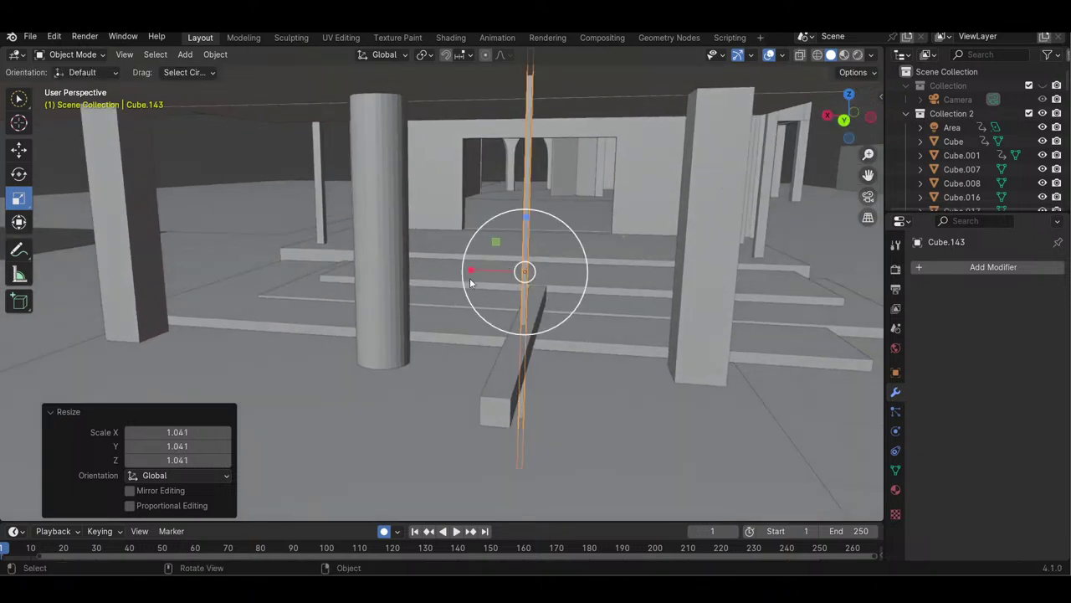
pyautogui.moveTo(473, 271); pyautogui.dragTo(478, 270)
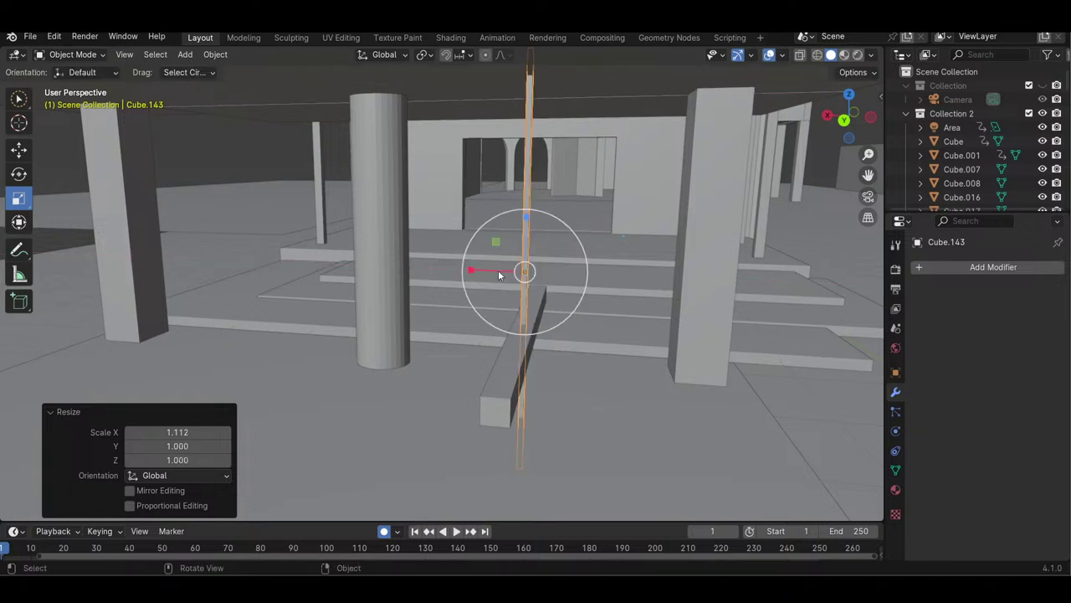
# - Delete the thick horizontal bar crossing the thin upright post
pyautogui.moveTo(848, 114); pyautogui.dragTo(718, 220)
pyautogui.click(595, 345)
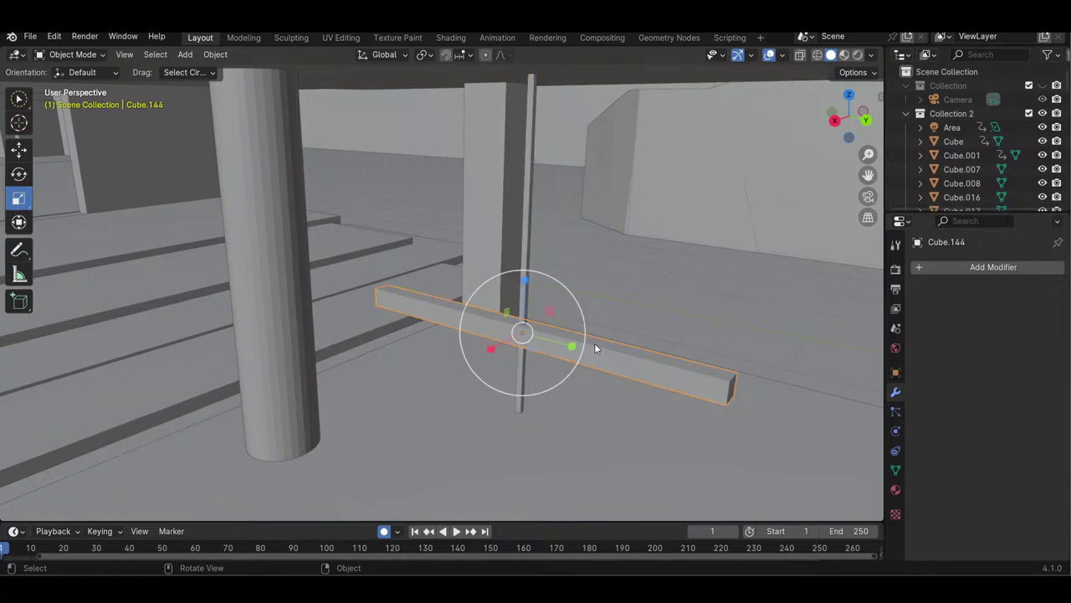
pyautogui.press('Delete')
# - Duplicate the thin upright post and rotate the copy 90° about X to form a horizontal bar
pyautogui.click(522, 329)
pyautogui.hotkey('ctrl', 'c')
pyautogui.hotkey('ctrl', 'v')
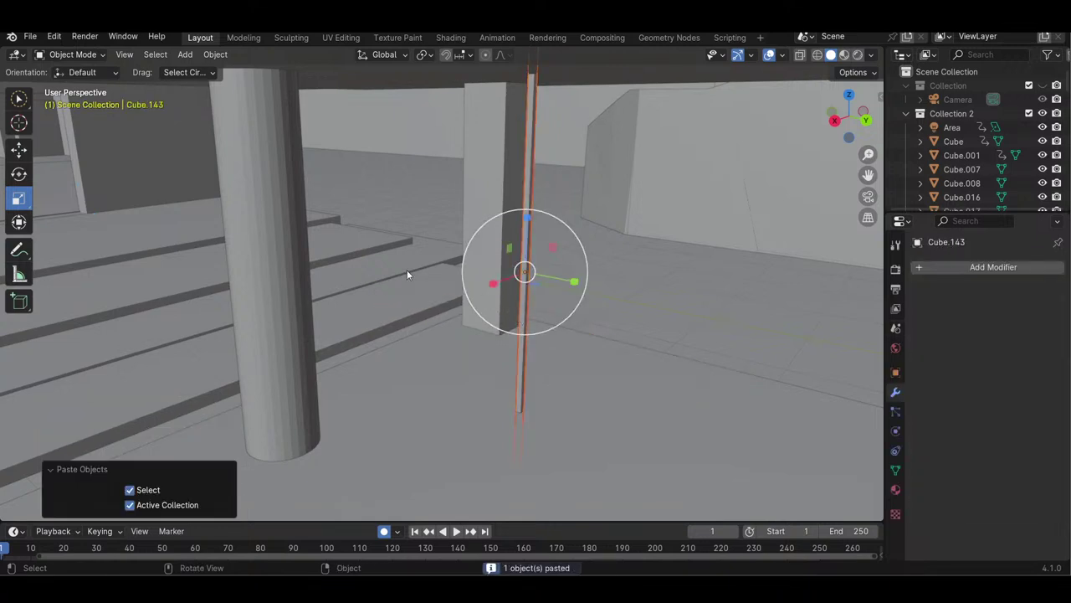
pyautogui.click(20, 173)
pyautogui.moveTo(577, 265); pyautogui.dragTo(474, 195)
pyautogui.hotkey('ctrl', 'z')
pyautogui.press('r')
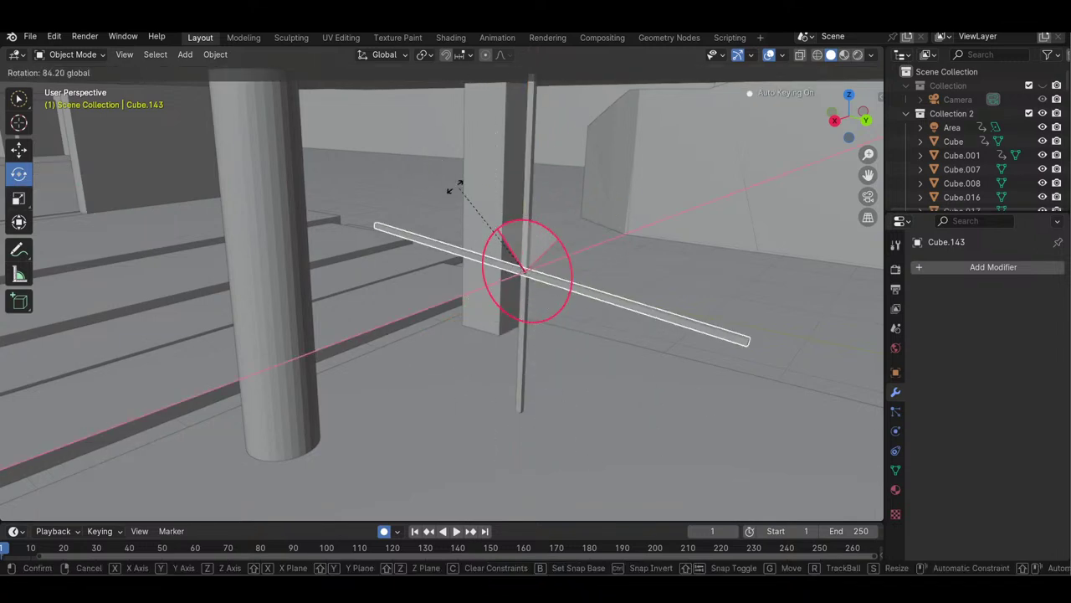
pyautogui.click(437, 184)
pyautogui.click(152, 445)
pyautogui.write('90')
pyautogui.press('Return')
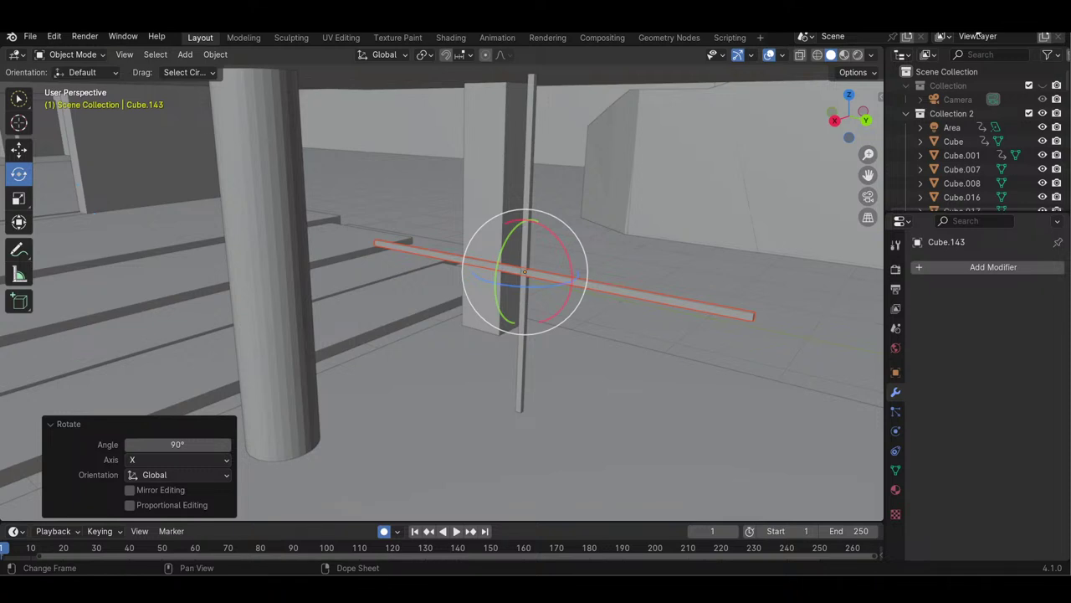
# - Shorten the thin horizontal bar to about 0.31 along Y and lower it about 0.45 m along Z
pyautogui.click(21, 199)
pyautogui.moveTo(578, 283); pyautogui.dragTo(540, 277)
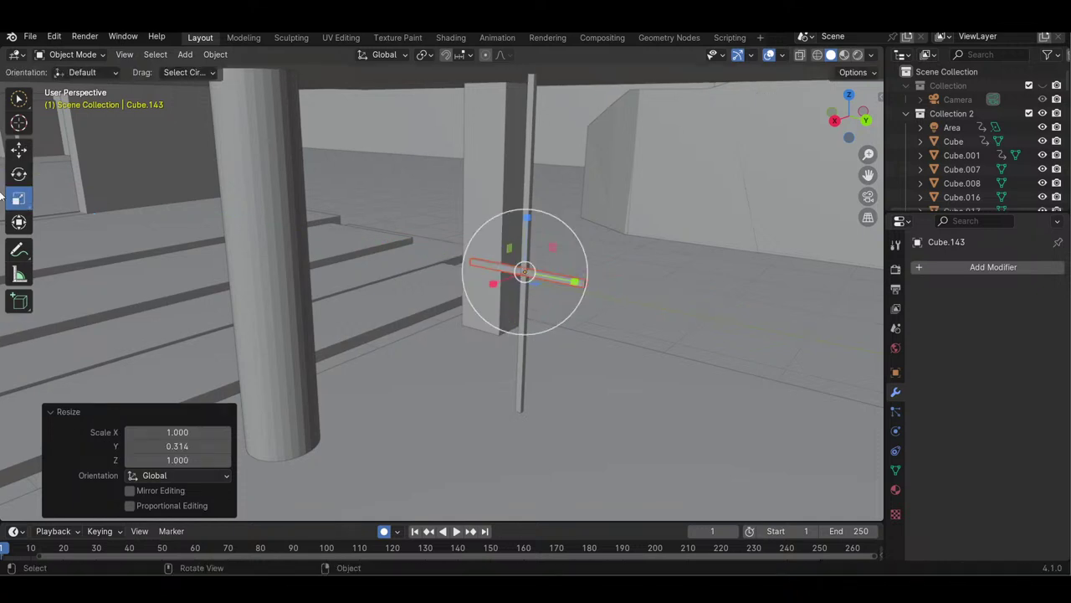
pyautogui.click(18, 151)
pyautogui.moveTo(526, 215); pyautogui.dragTo(529, 284)
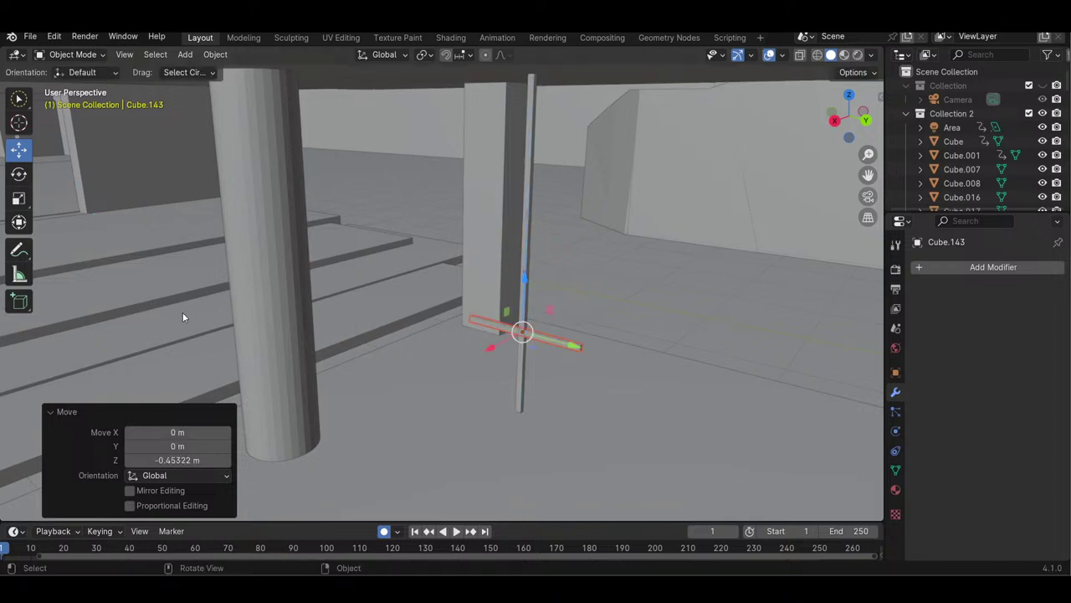
# - Duplicate the thin horizontal bar and rotate the copy 90° about Z so the two bars form a cross
pyautogui.hotkey('ctrl', 'c')
pyautogui.hotkey('ctrl', 'v')
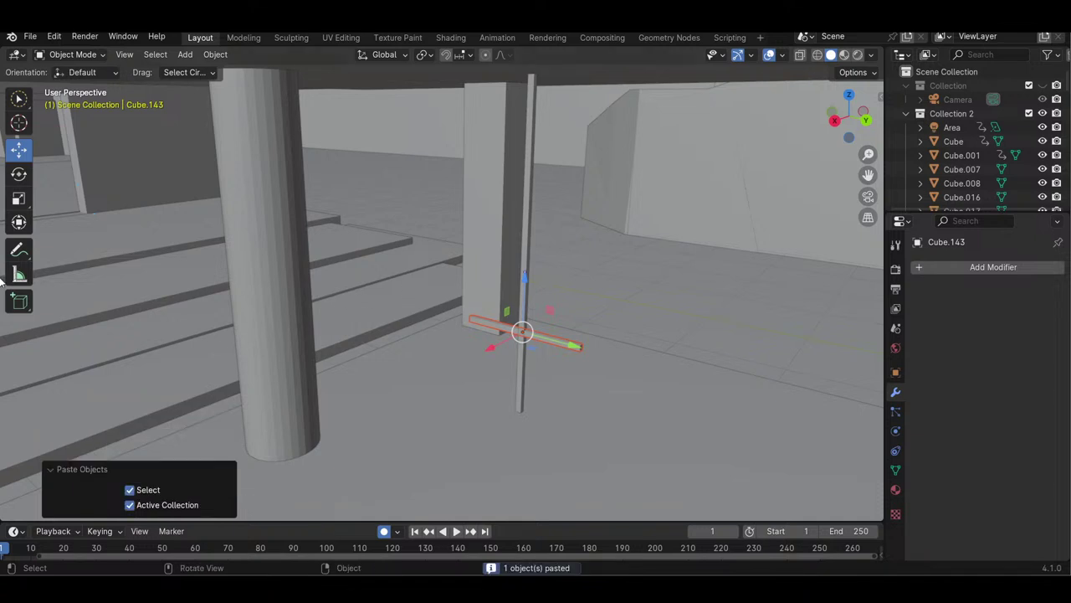
pyautogui.click(18, 183)
pyautogui.moveTo(508, 355); pyautogui.dragTo(543, 347)
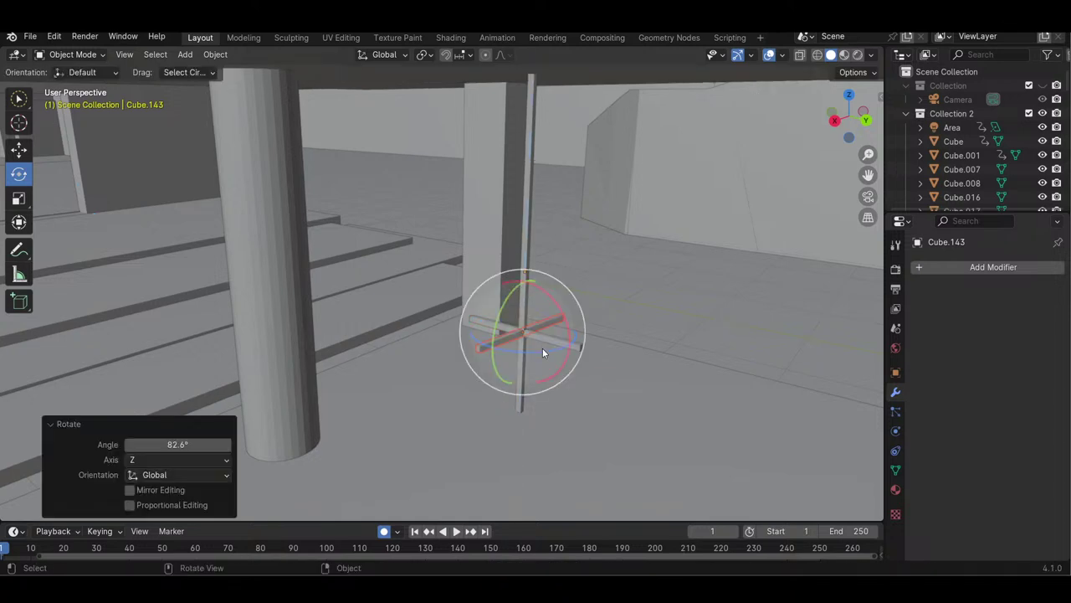
pyautogui.click(188, 443)
pyautogui.write('90')
pyautogui.press('Return')
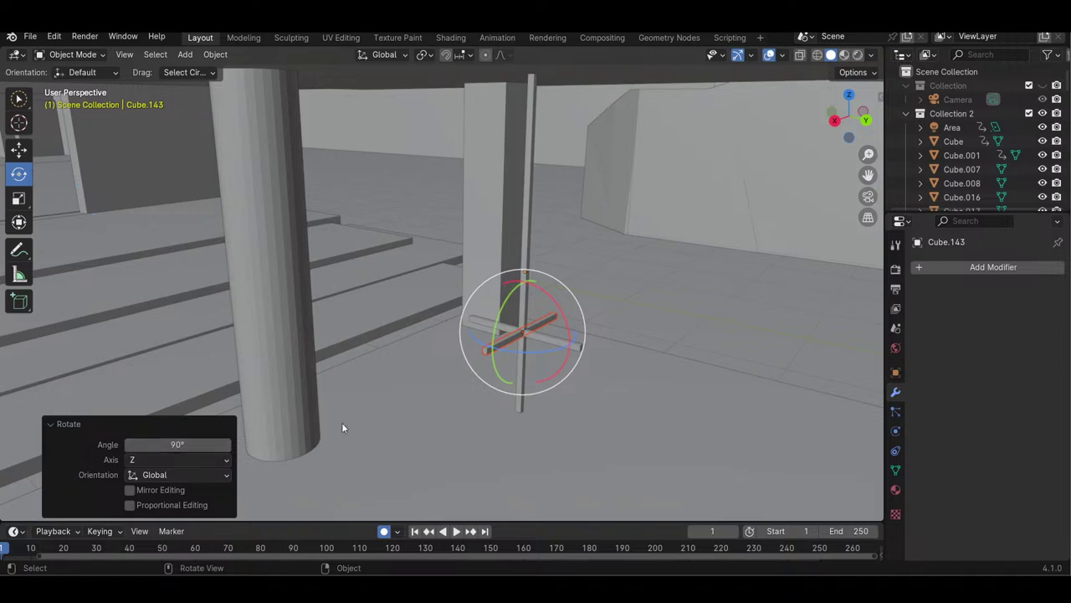
# - Select both crossed horizontal bars and lower them about 0.21 m along Z on the thin post
pyautogui.moveTo(848, 134); pyautogui.dragTo(866, 181)
pyautogui.moveTo(854, 114); pyautogui.dragTo(866, 102)
pyautogui.moveTo(867, 154); pyautogui.dragTo(867, 172)
pyautogui.moveTo(856, 113); pyautogui.dragTo(857, 118)
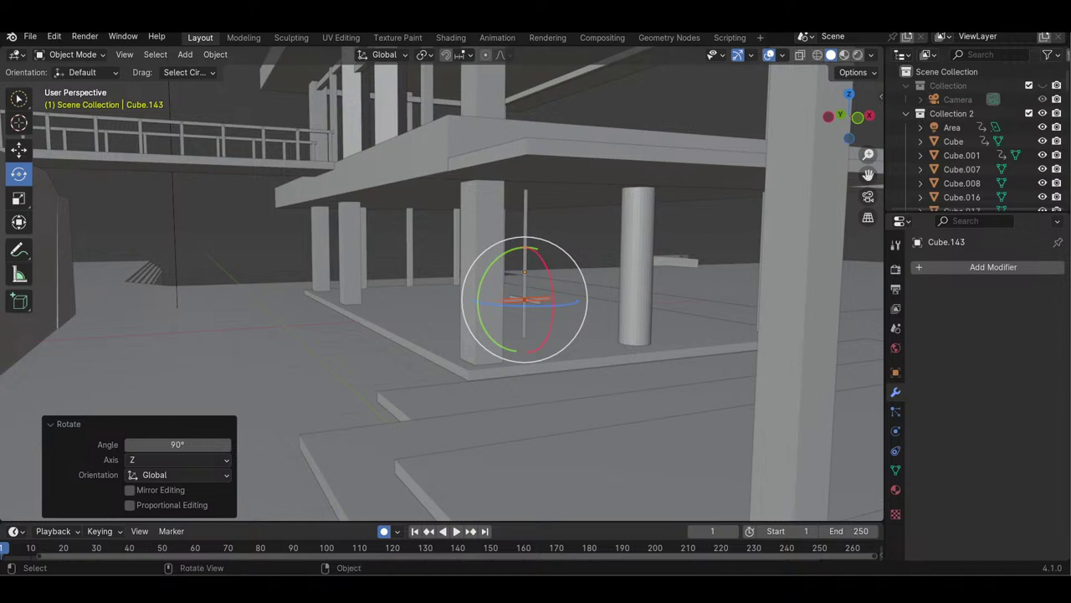
pyautogui.moveTo(867, 155); pyautogui.dragTo(868, 96)
pyautogui.click(597, 234)
pyautogui.click(524, 317)
pyautogui.click(18, 149)
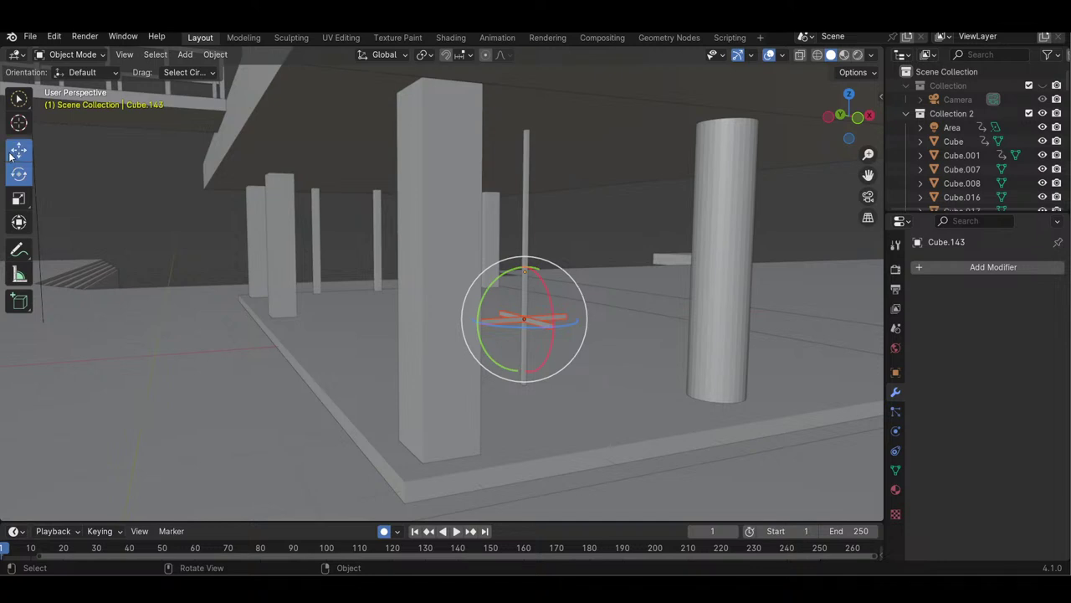
pyautogui.moveTo(523, 276); pyautogui.dragTo(539, 296)
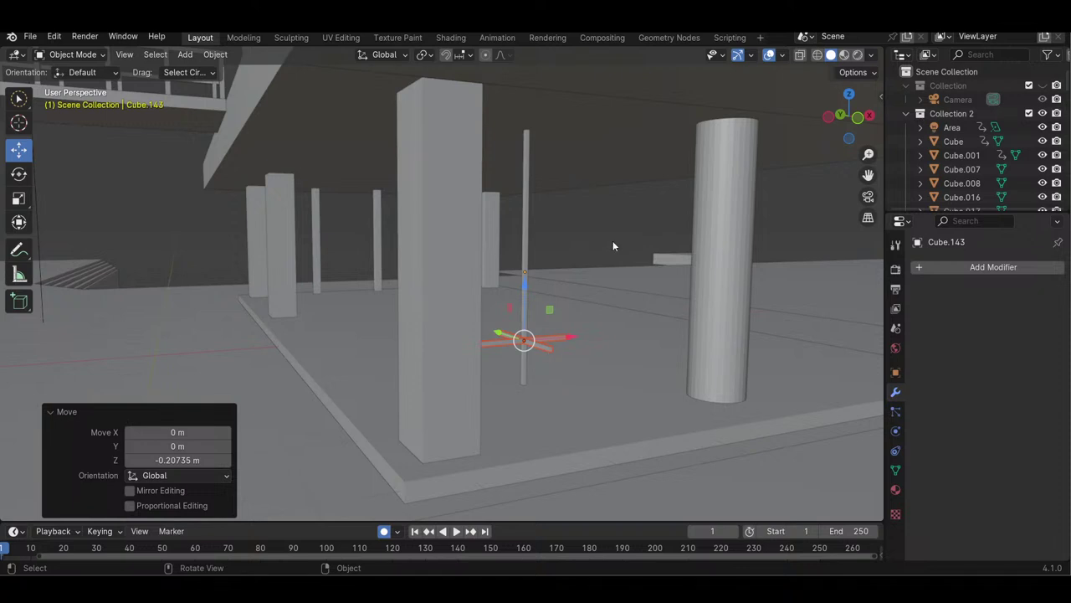
# - Duplicate the crossbar running along Y and rotate the copy 90° about X to form a short upright leg
pyautogui.click(620, 223)
pyautogui.click(541, 349)
pyautogui.hotkey('ctrl', 'c')
pyautogui.hotkey('ctrl', 'v')
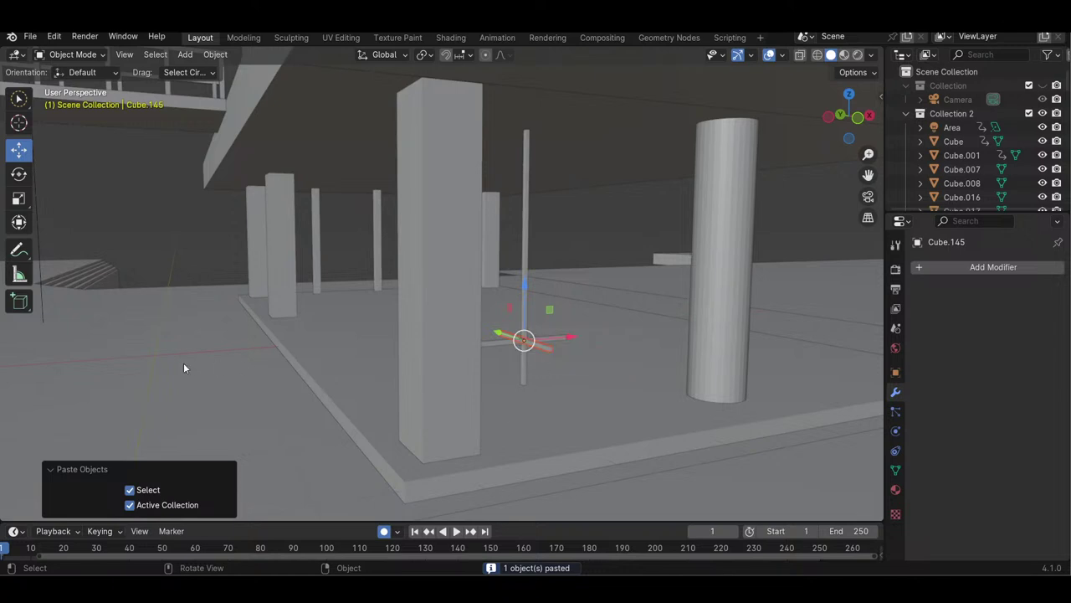
pyautogui.click(19, 174)
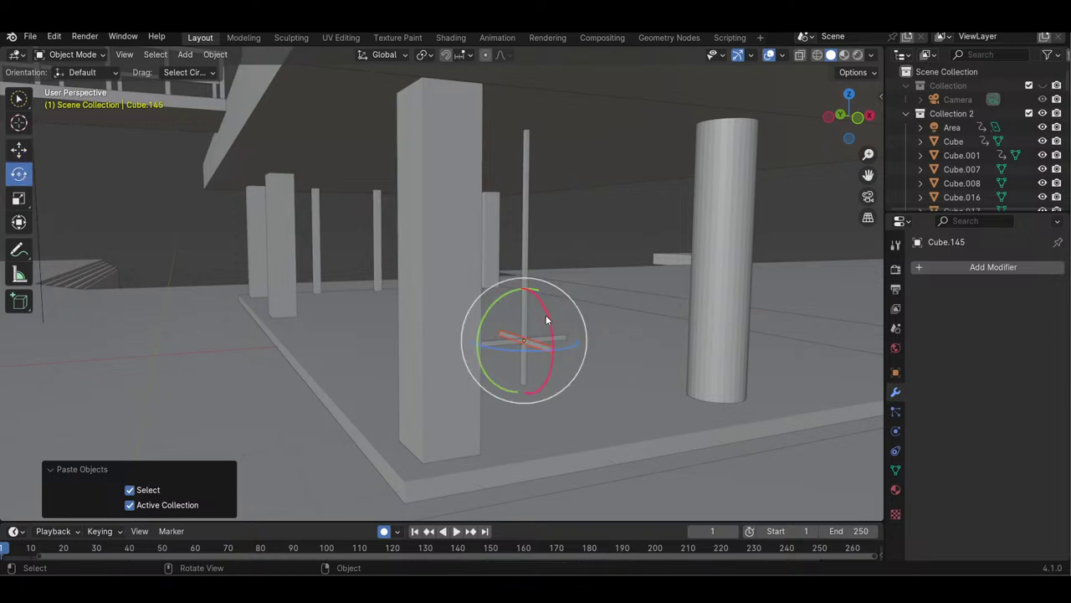
pyautogui.moveTo(548, 326); pyautogui.dragTo(552, 358)
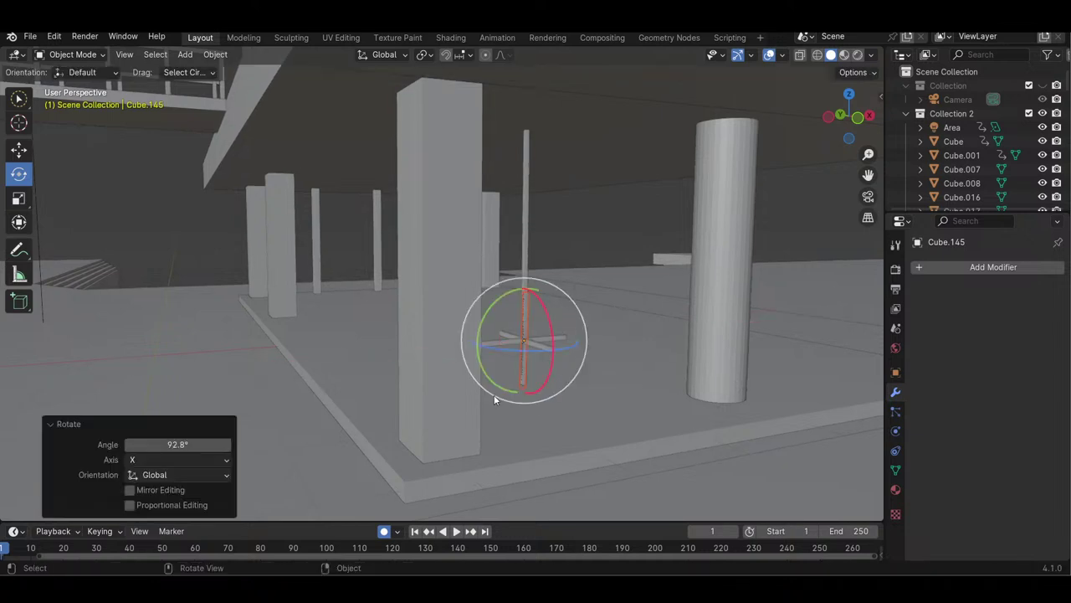
pyautogui.click(208, 442)
pyautogui.write('90')
pyautogui.press('Return')
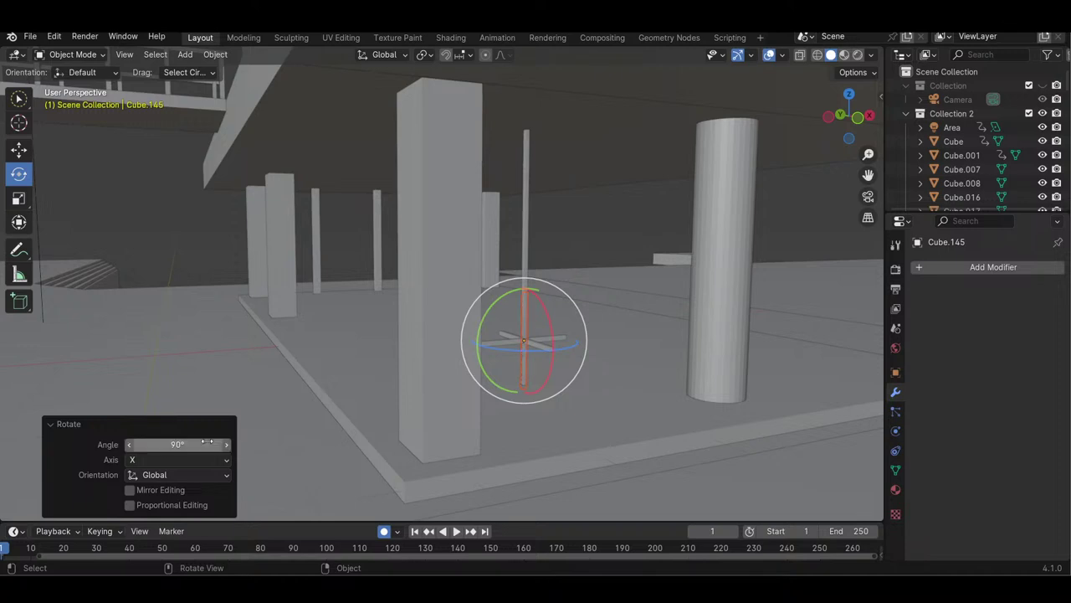
# - Move the short upright leg along Y to the crossbar's end and lower it about 0.45 m along Z
pyautogui.click(19, 149)
pyautogui.moveTo(520, 335); pyautogui.dragTo(541, 348)
pyautogui.moveTo(549, 294); pyautogui.dragTo(550, 342)
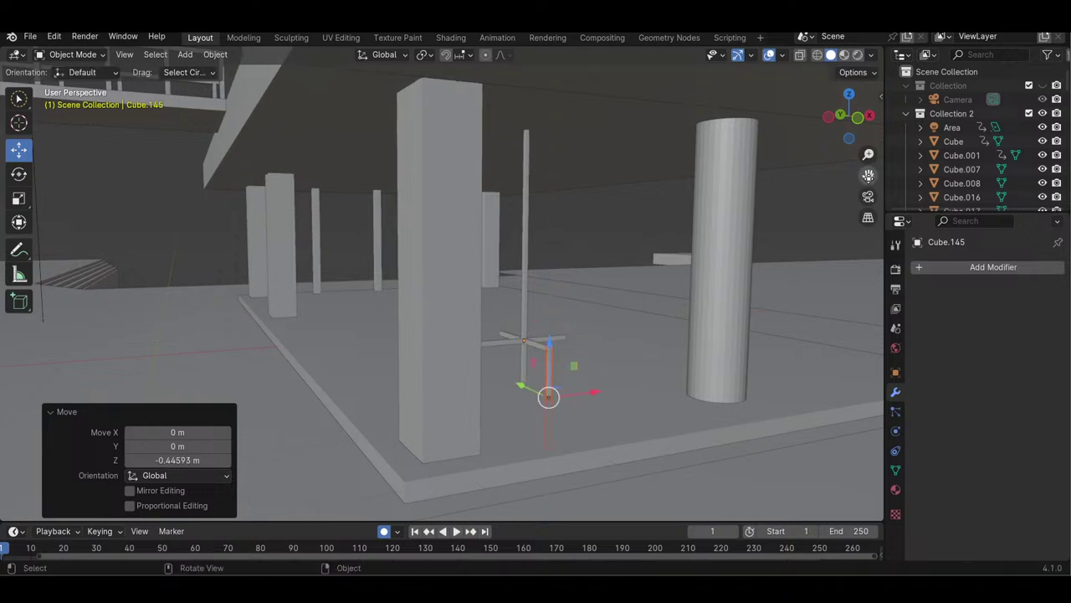
pyautogui.moveTo(867, 154); pyautogui.dragTo(837, 173)
pyautogui.moveTo(842, 119); pyautogui.dragTo(819, 77)
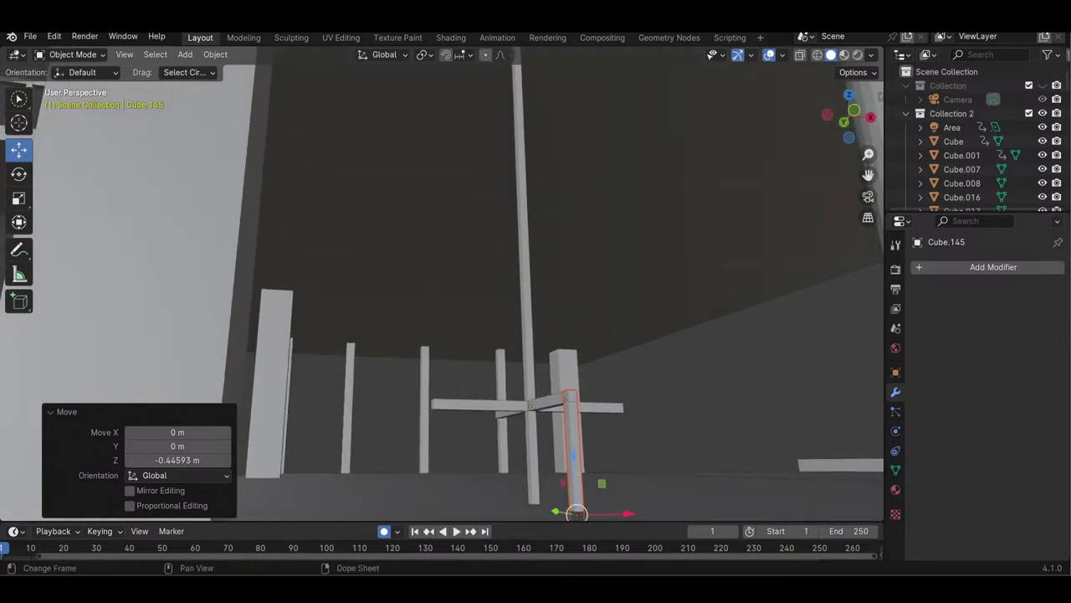
pyautogui.moveTo(850, 134); pyautogui.dragTo(850, 94)
pyautogui.moveTo(616, 447); pyautogui.dragTo(571, 473)
# - Shift the Y crossbar towards the short leg and tilt it about 19.6° about X so it slopes down to the leg
pyautogui.click(549, 408)
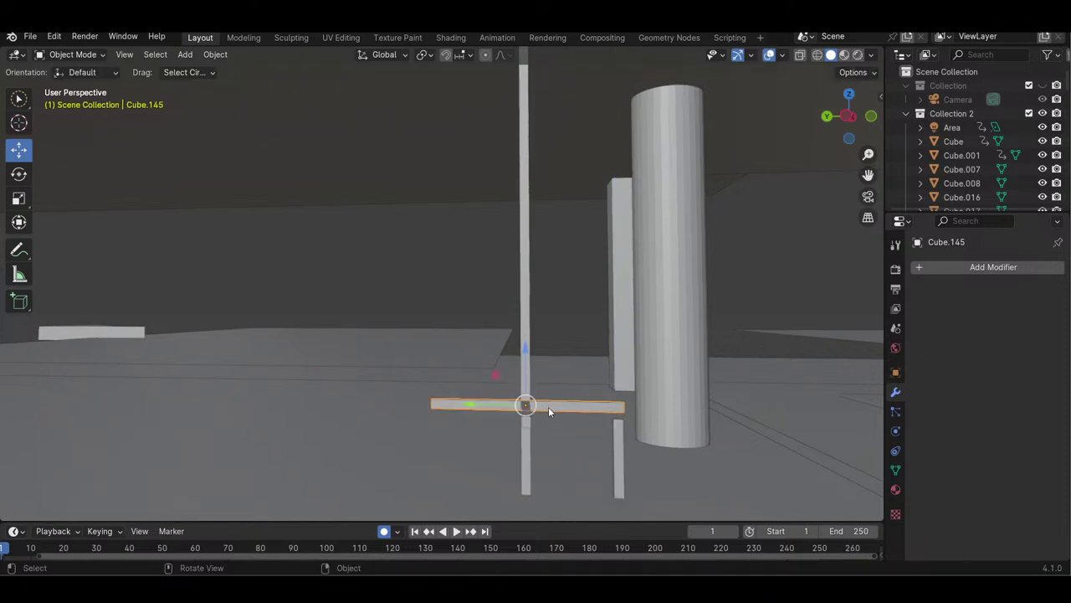
pyautogui.click(19, 198)
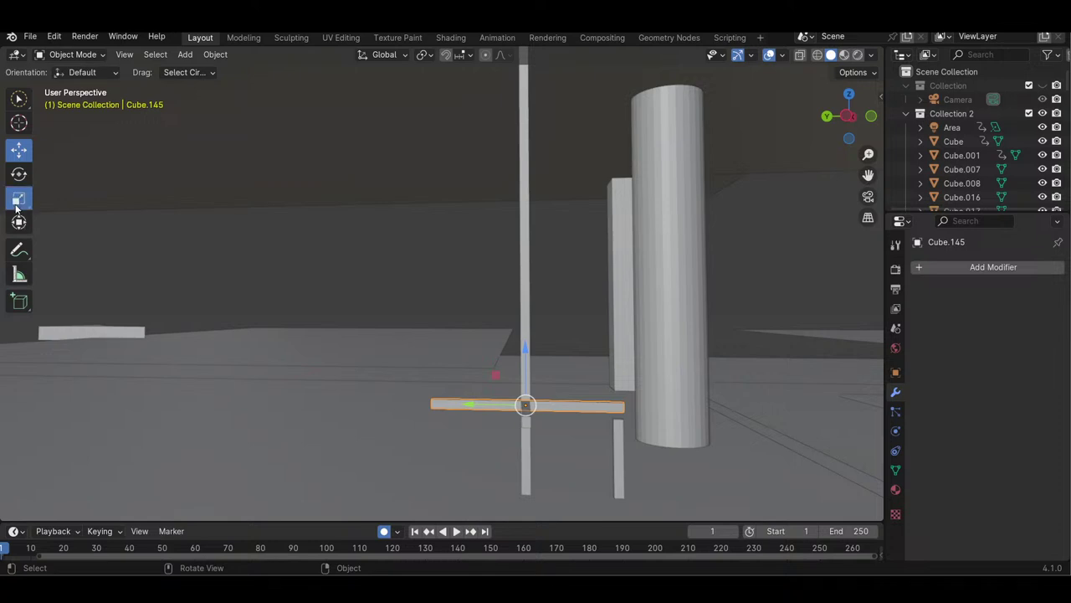
pyautogui.moveTo(476, 408); pyautogui.dragTo(519, 401)
pyautogui.hotkey('ctrl', 'z')
pyautogui.click(18, 149)
pyautogui.click(18, 173)
pyautogui.moveTo(590, 364); pyautogui.dragTo(621, 401)
# - Shorten the sloped bar along Y and raise it about 0.001 m along Z
pyautogui.moveTo(841, 126); pyautogui.dragTo(767, 179)
pyautogui.click(26, 198)
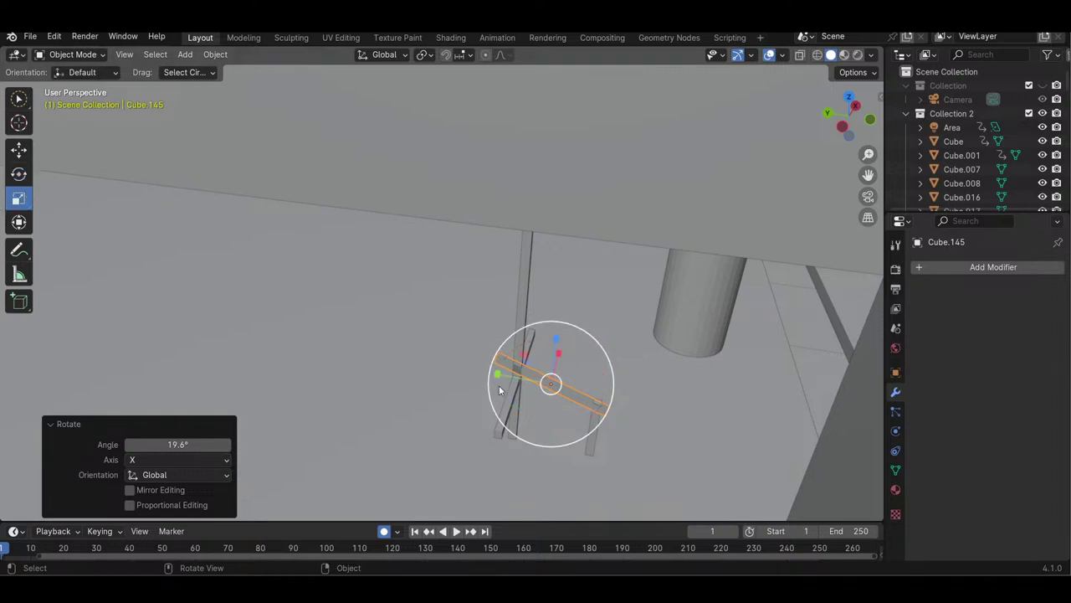
pyautogui.moveTo(502, 376); pyautogui.dragTo(560, 357)
pyautogui.click(17, 153)
pyautogui.click(25, 203)
pyautogui.click(22, 148)
# - Fit the sloped bar between post and leg by scaling it along Y by about 0.945 and 0.973 and nudging it along Y
pyautogui.click(26, 198)
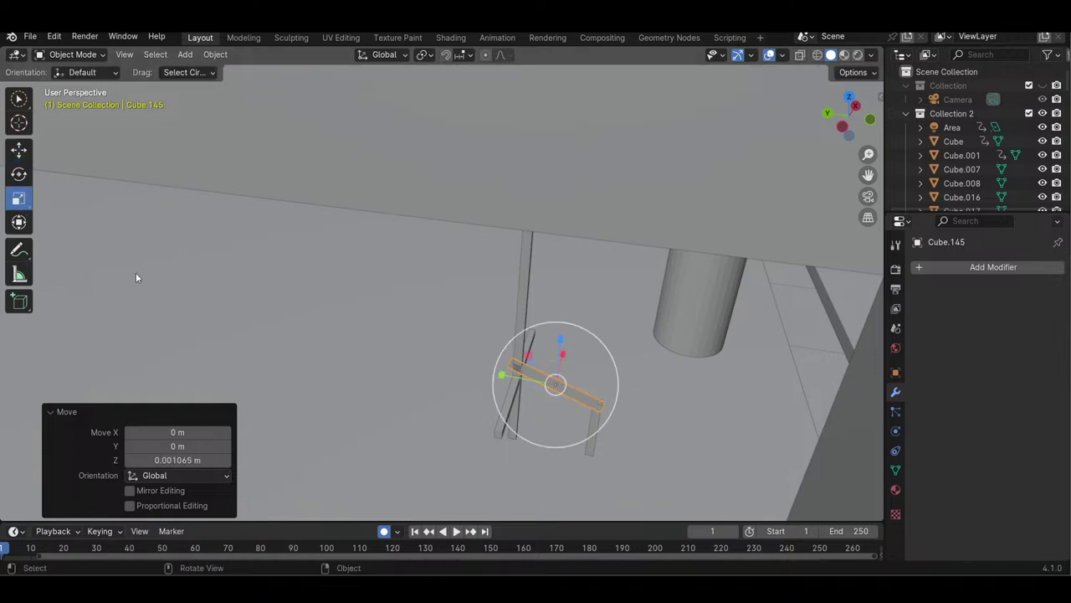
pyautogui.moveTo(504, 375); pyautogui.dragTo(510, 377)
pyautogui.moveTo(852, 126); pyautogui.dragTo(817, 150)
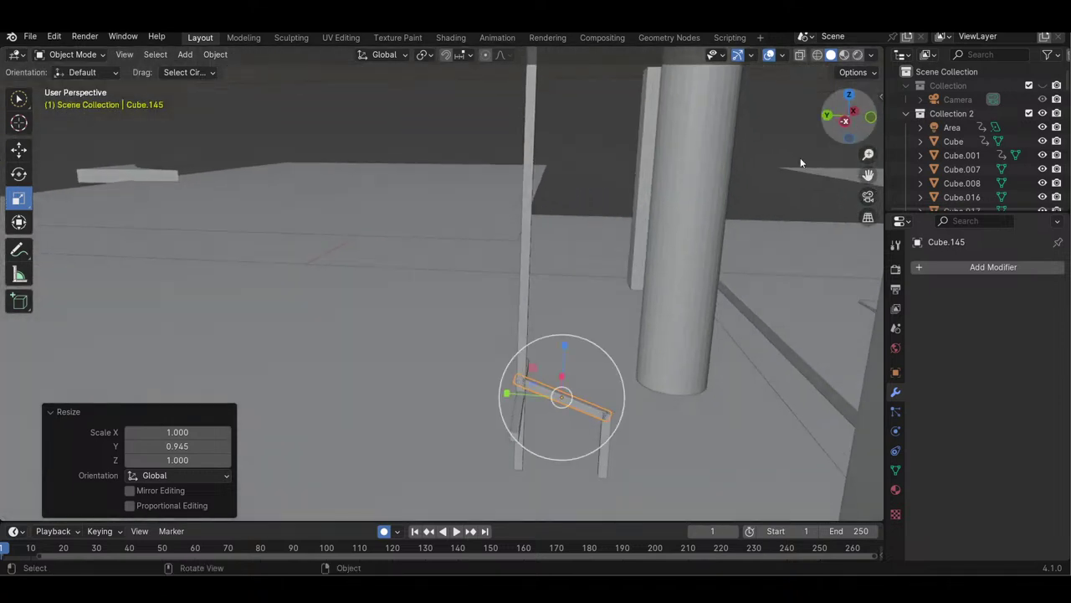
pyautogui.click(18, 150)
pyautogui.moveTo(533, 400); pyautogui.dragTo(523, 397)
pyautogui.click(19, 198)
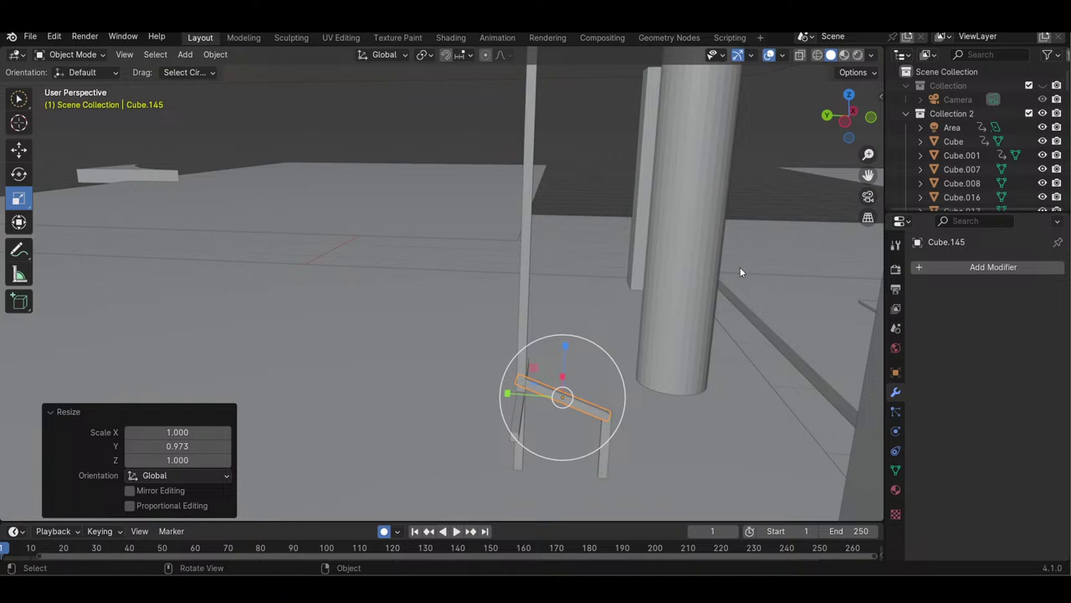
# - Duplicate the sloped bar, mirror the copy on global Y, and place it against the opposite side of the post
pyautogui.hotkey('ctrl', 'c')
pyautogui.hotkey('ctrl', 'v')
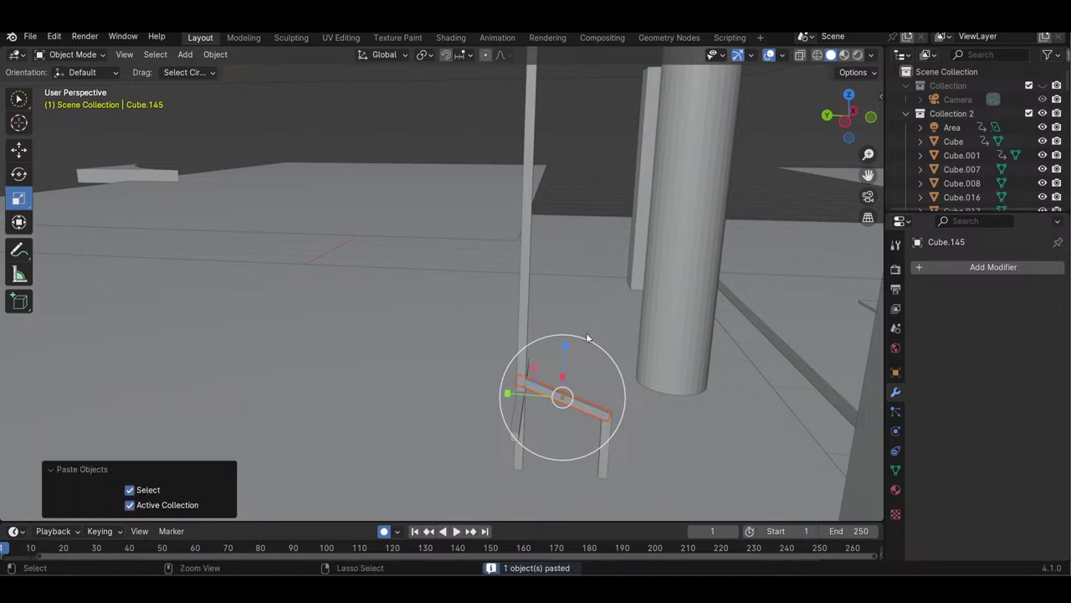
pyautogui.click(20, 148)
pyautogui.moveTo(516, 398); pyautogui.dragTo(409, 389)
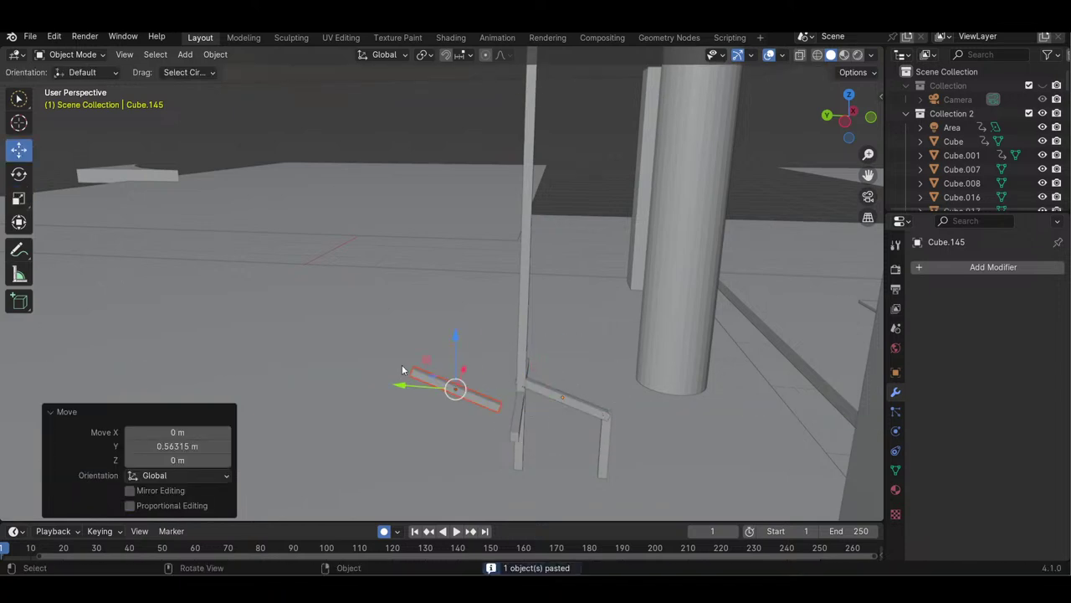
pyautogui.click(215, 54)
pyautogui.moveTo(294, 100)
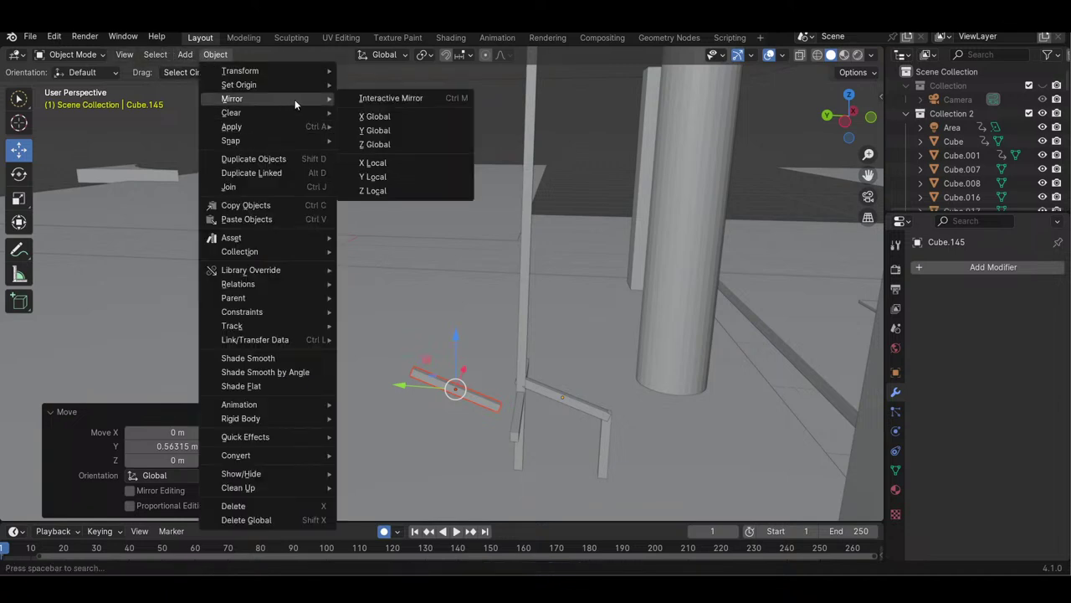
pyautogui.click(376, 131)
pyautogui.moveTo(402, 386); pyautogui.dragTo(426, 387)
# - Duplicate the short leg and move the copy about 0.89 m along Y and -0.005 m along X under the mirrored arm's free end
pyautogui.click(601, 443)
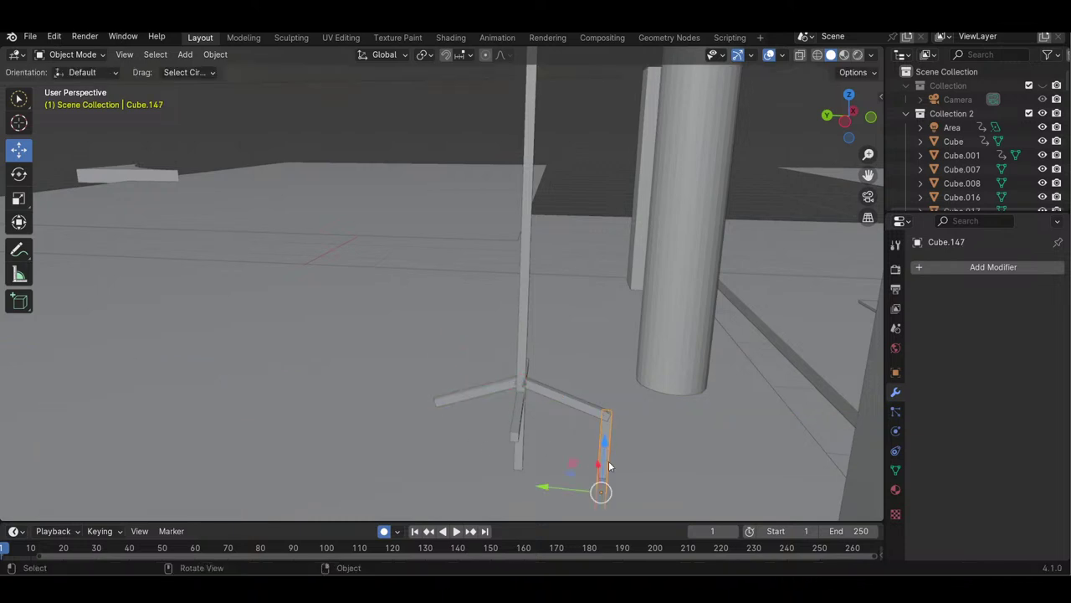
pyautogui.hotkey('ctrl', 'c')
pyautogui.hotkey('ctrl', 'v')
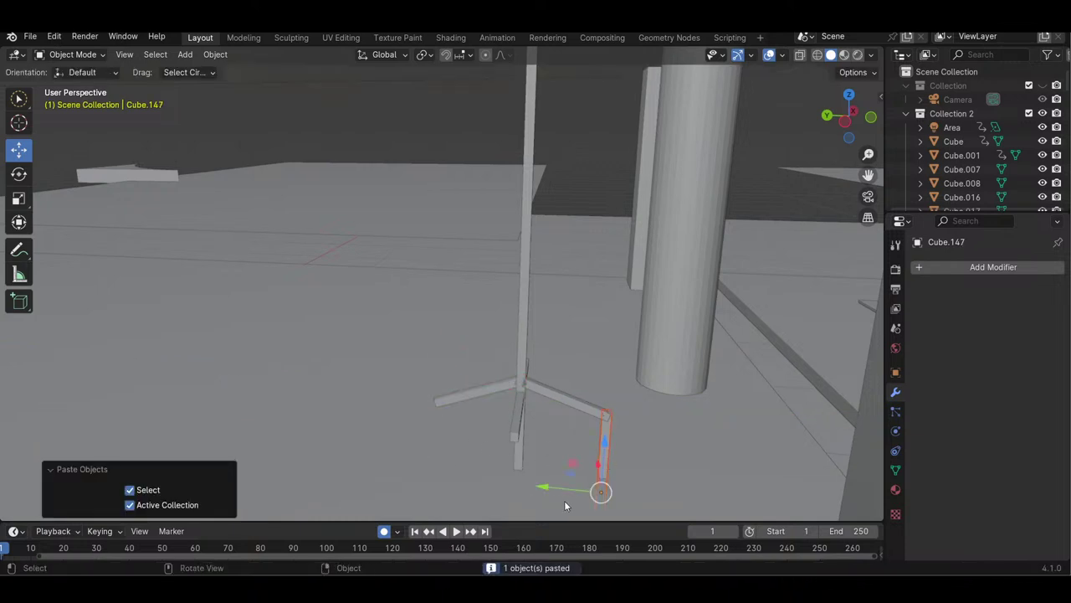
pyautogui.press('g')
pyautogui.press('y')
pyautogui.click(380, 461)
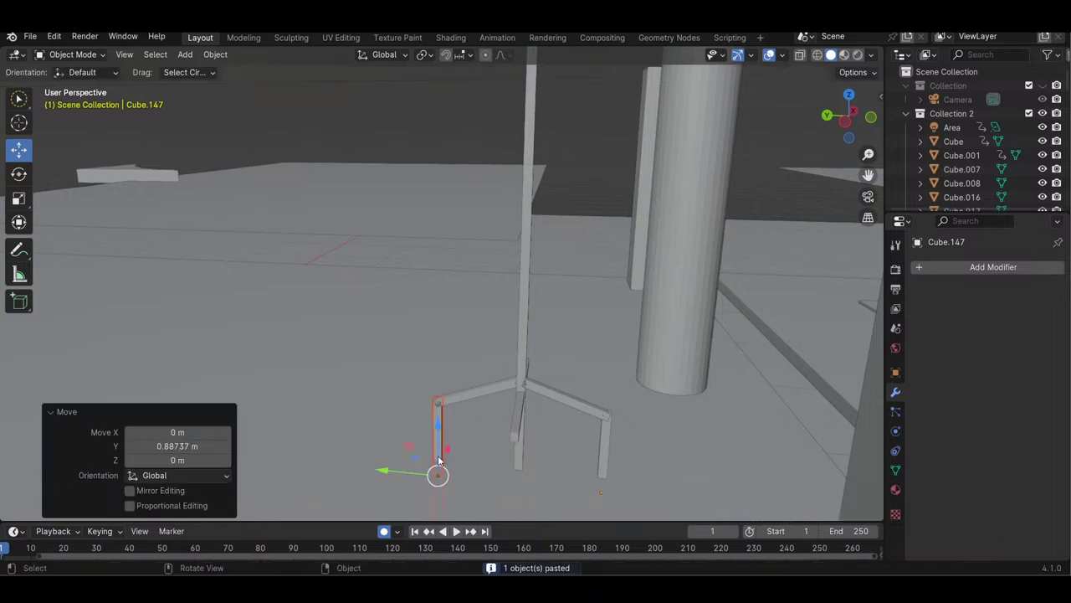
pyautogui.press('g')
pyautogui.press('x')
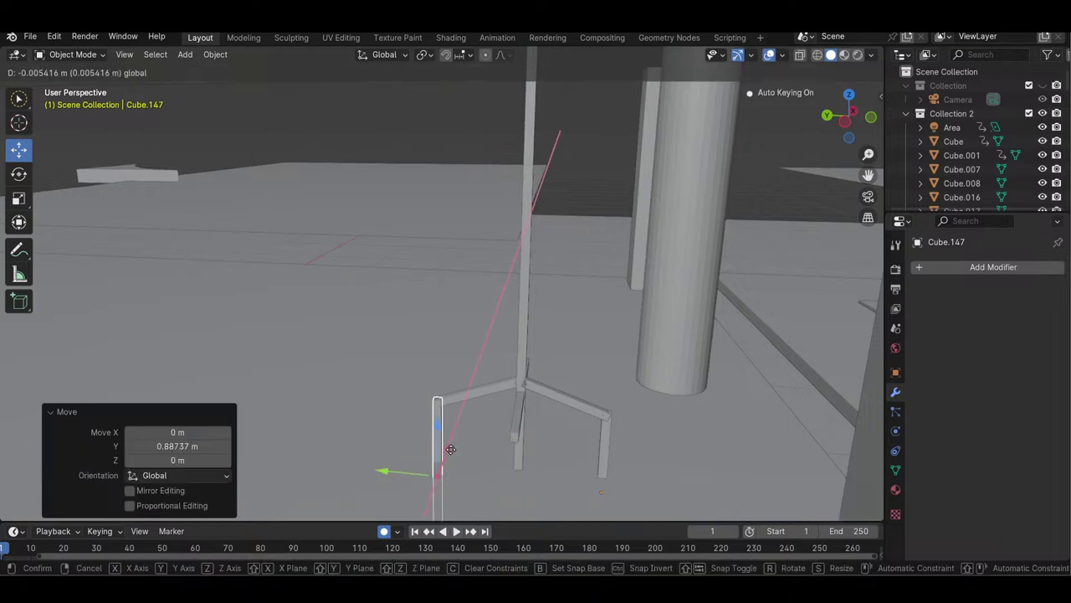
pyautogui.click(450, 452)
# - Delete the level crossbar running along X through the thin post
pyautogui.moveTo(852, 136); pyautogui.dragTo(791, 44)
pyautogui.moveTo(668, 416); pyautogui.dragTo(598, 502, button='middle')
pyautogui.moveTo(868, 154)
pyautogui.mouseDown()
pyautogui.moveTo(868, 209)
pyautogui.moveTo(868, 171)
pyautogui.mouseUp()
pyautogui.moveTo(839, 135); pyautogui.dragTo(845, 187, button='middle')
pyautogui.moveTo(867, 156); pyautogui.dragTo(765, 218)
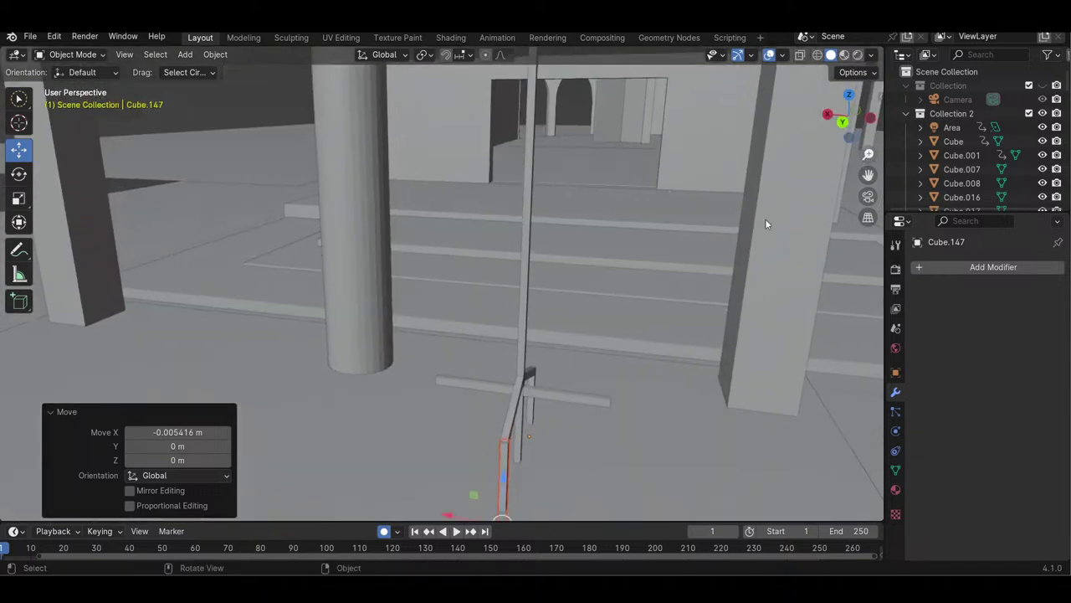
pyautogui.click(545, 390)
pyautogui.press('Delete')
# - Paste a copy of the sloped arm and rotate it 90° about Z
pyautogui.hotkey('ctrl', 'v')
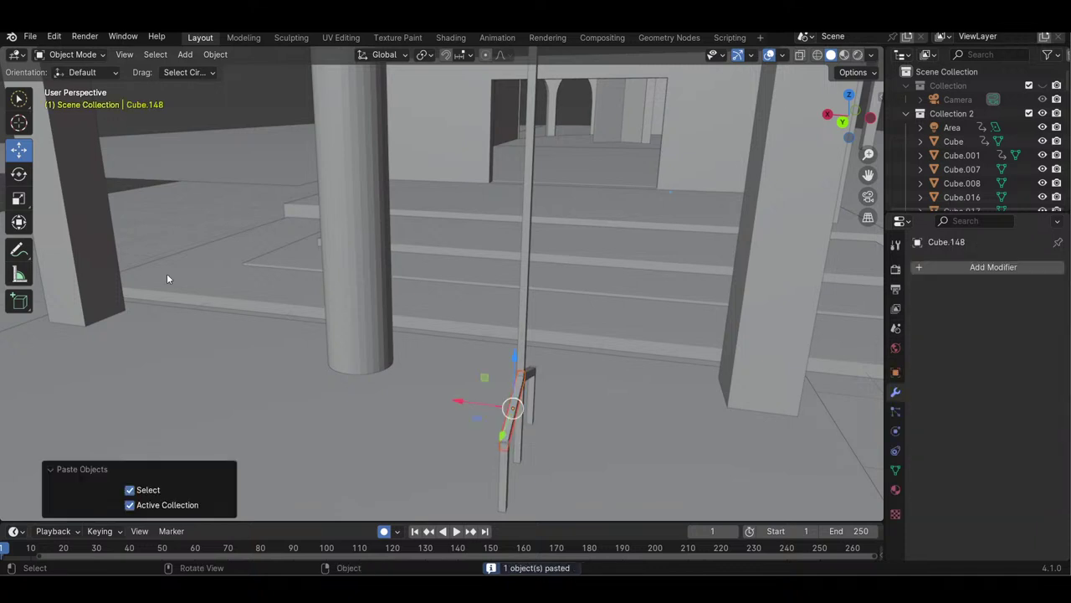
pyautogui.click(18, 173)
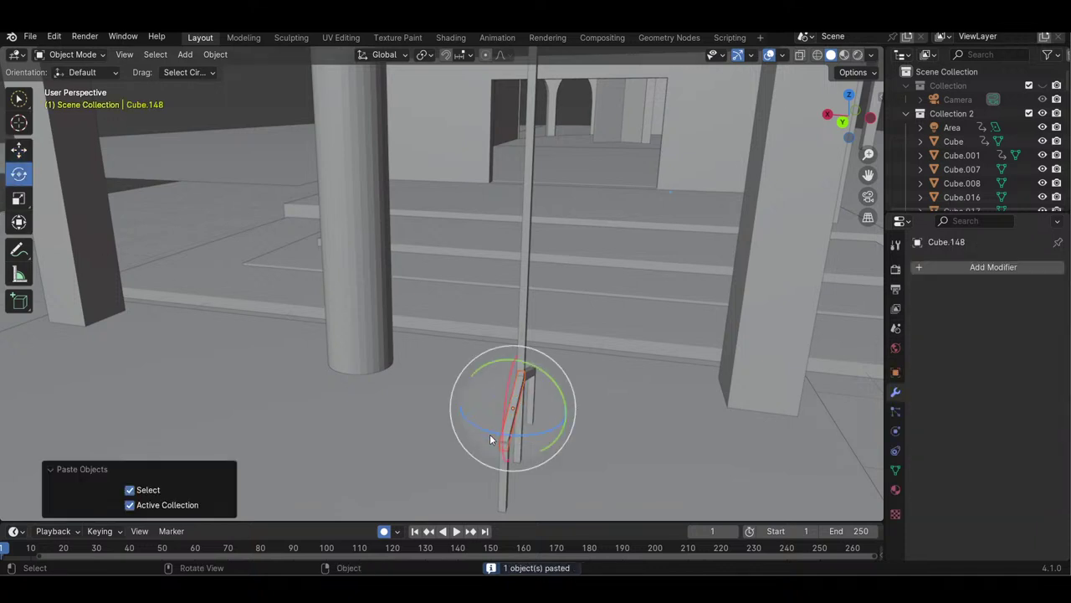
pyautogui.moveTo(490, 431); pyautogui.dragTo(549, 428)
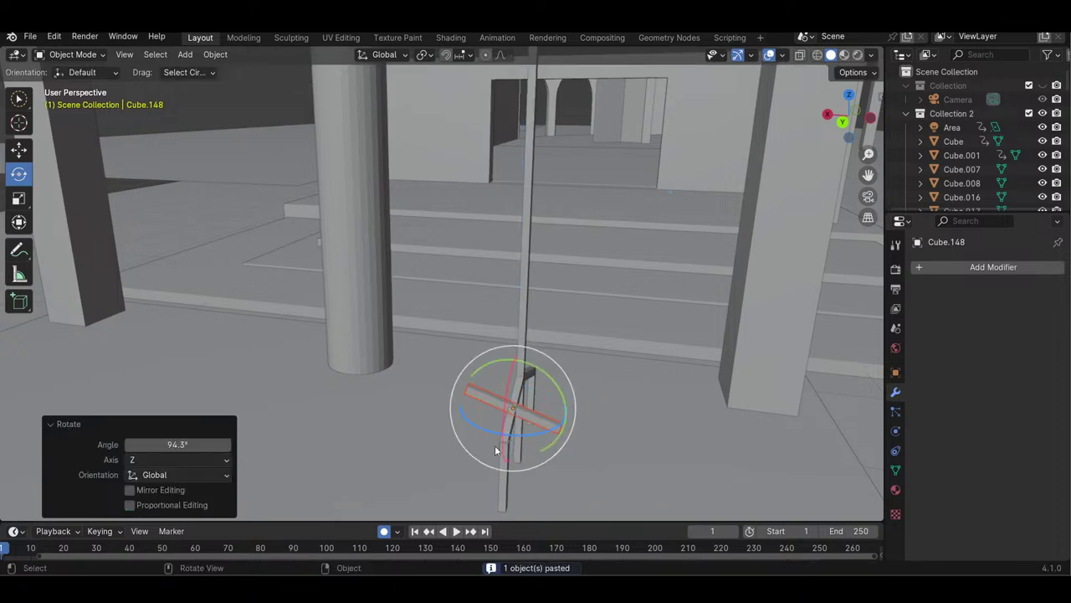
pyautogui.doubleClick(193, 442)
pyautogui.write('90')
pyautogui.press('Return')
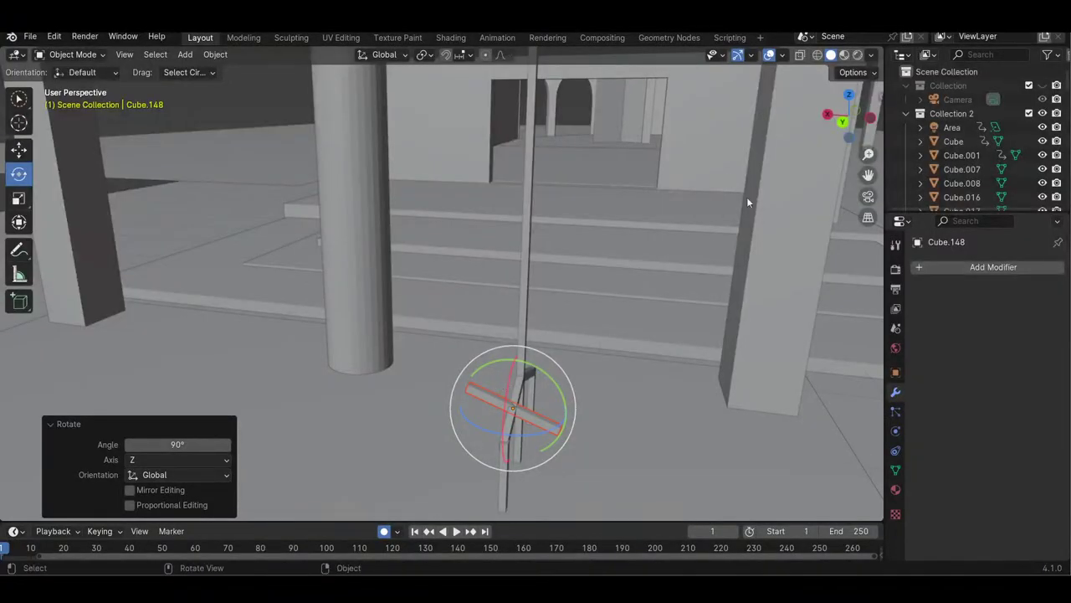
# - Move the rotated sloped arm along Y and X so its upper end meets the thin post
pyautogui.click(20, 148)
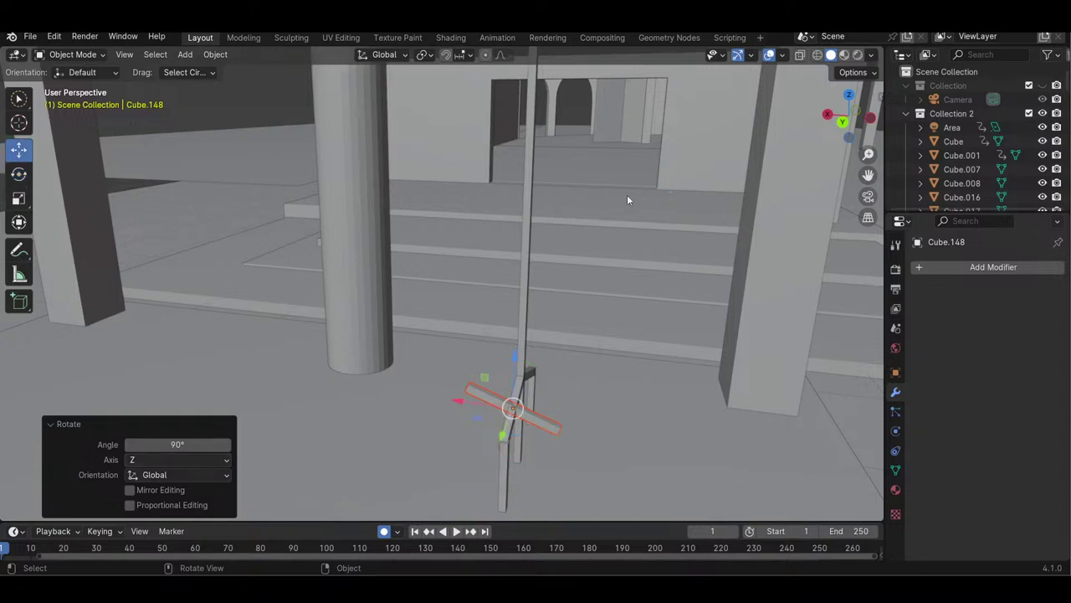
pyautogui.moveTo(867, 139); pyautogui.dragTo(803, 147)
pyautogui.moveTo(464, 413); pyautogui.dragTo(509, 383)
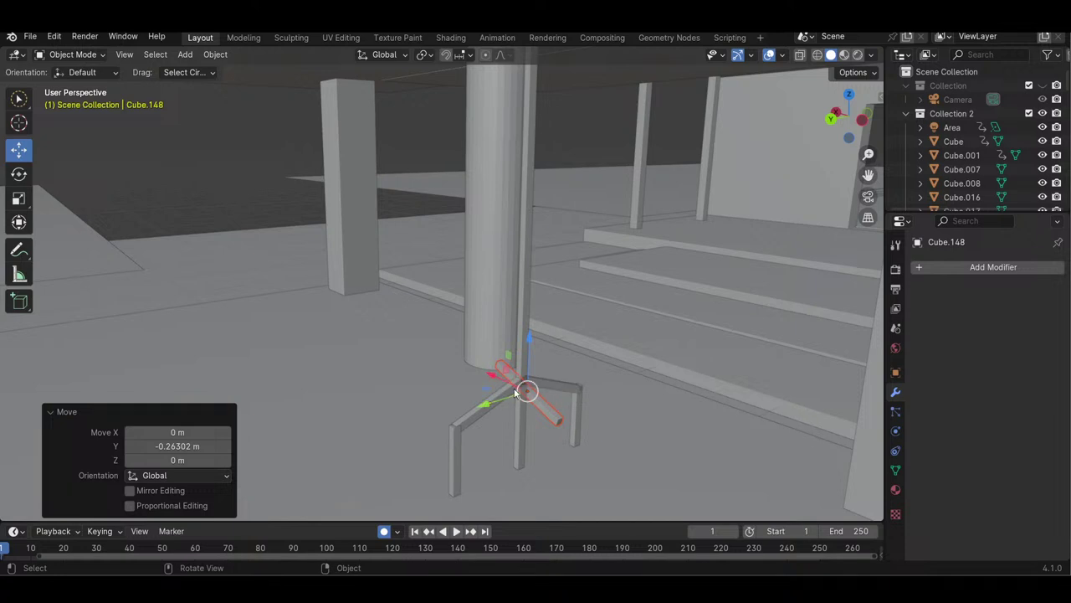
pyautogui.moveTo(499, 381); pyautogui.dragTo(524, 422)
pyautogui.moveTo(852, 126); pyautogui.dragTo(787, 134)
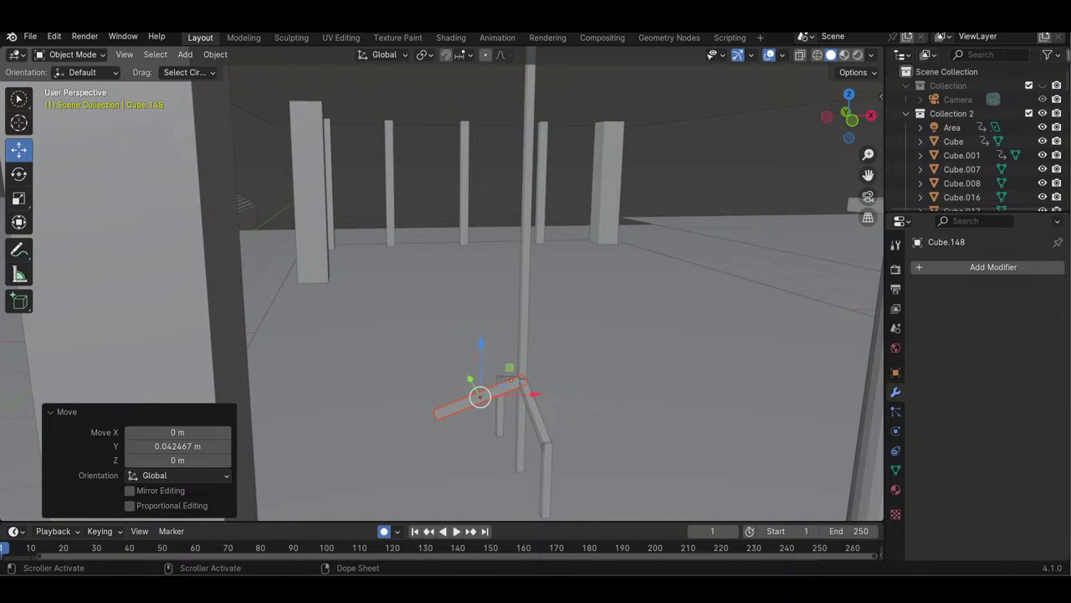
# - Shorten the thin post along Z with two scalings of about 0.8 each and raise it about 0.277 m
pyautogui.click(523, 412)
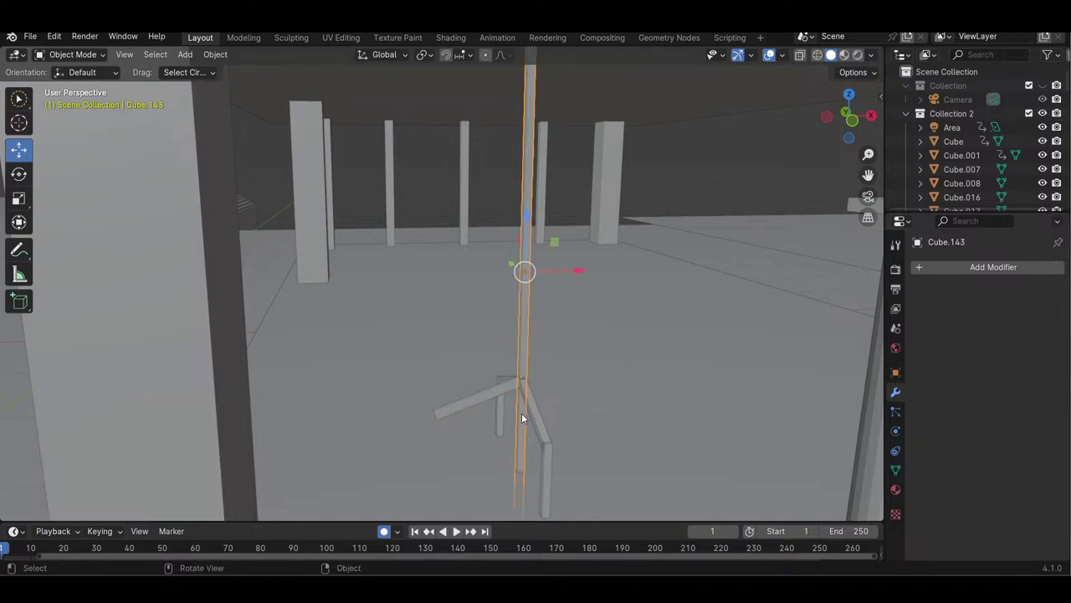
pyautogui.click(19, 198)
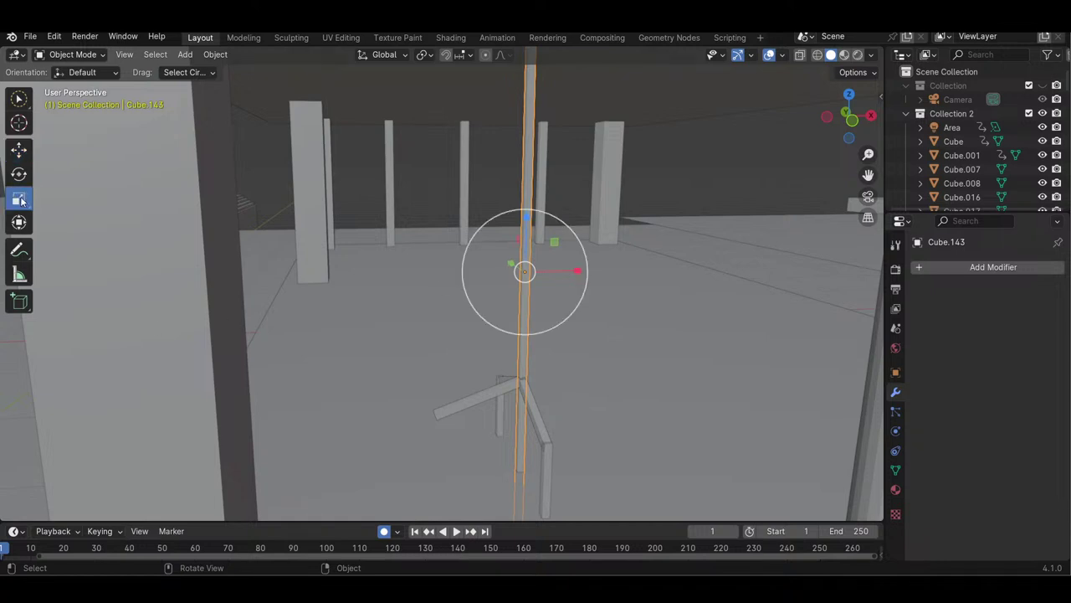
pyautogui.press('s')
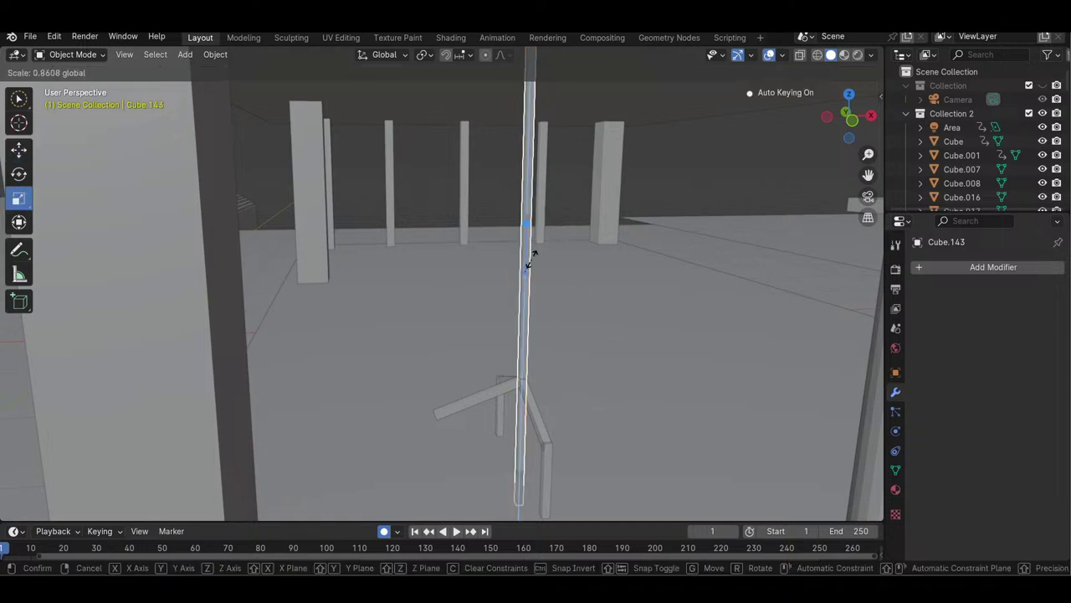
pyautogui.click(530, 270)
pyautogui.press('s')
pyautogui.press('z')
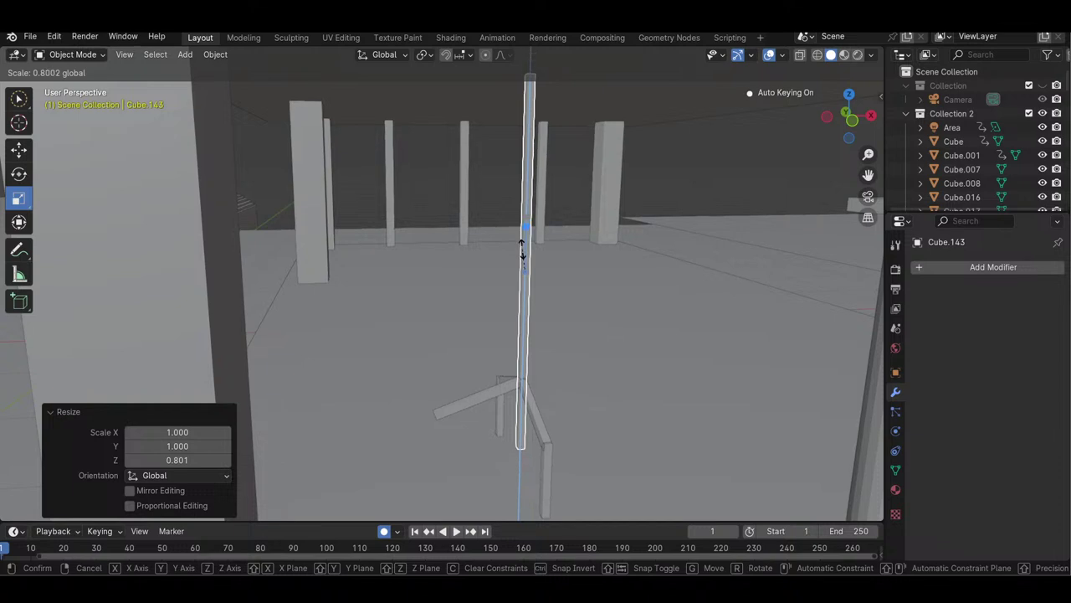
pyautogui.click(523, 251)
pyautogui.click(19, 149)
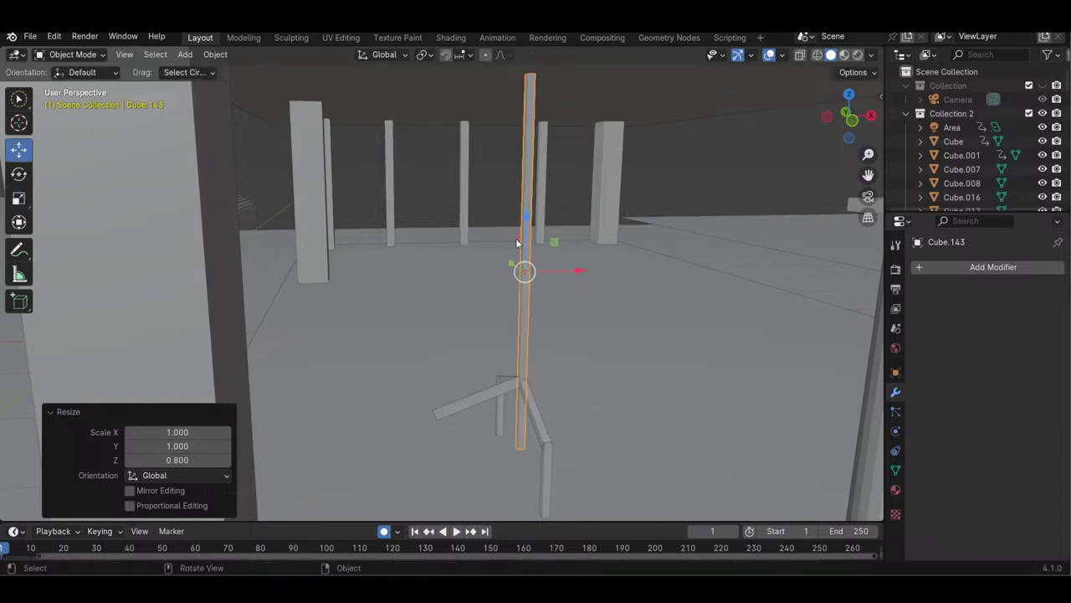
pyautogui.moveTo(527, 224); pyautogui.dragTo(531, 203)
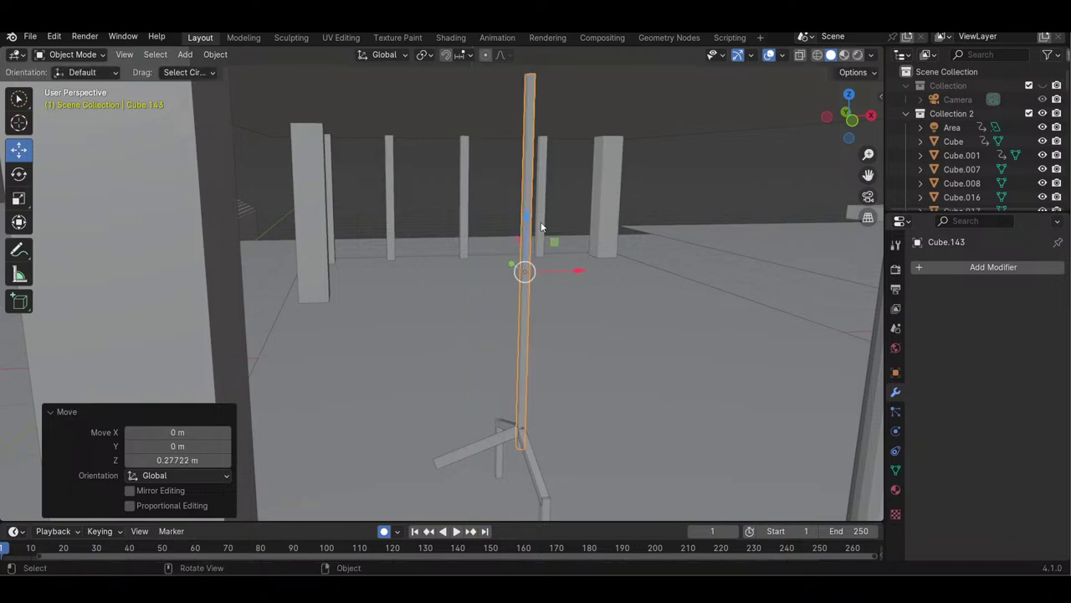
# - Paste a copy of the rotated sloped arm and move it about 0.509 m along X to the post's other side
pyautogui.moveTo(848, 117); pyautogui.dragTo(880, 118)
pyautogui.moveTo(276, 469); pyautogui.dragTo(179, 476, button='middle')
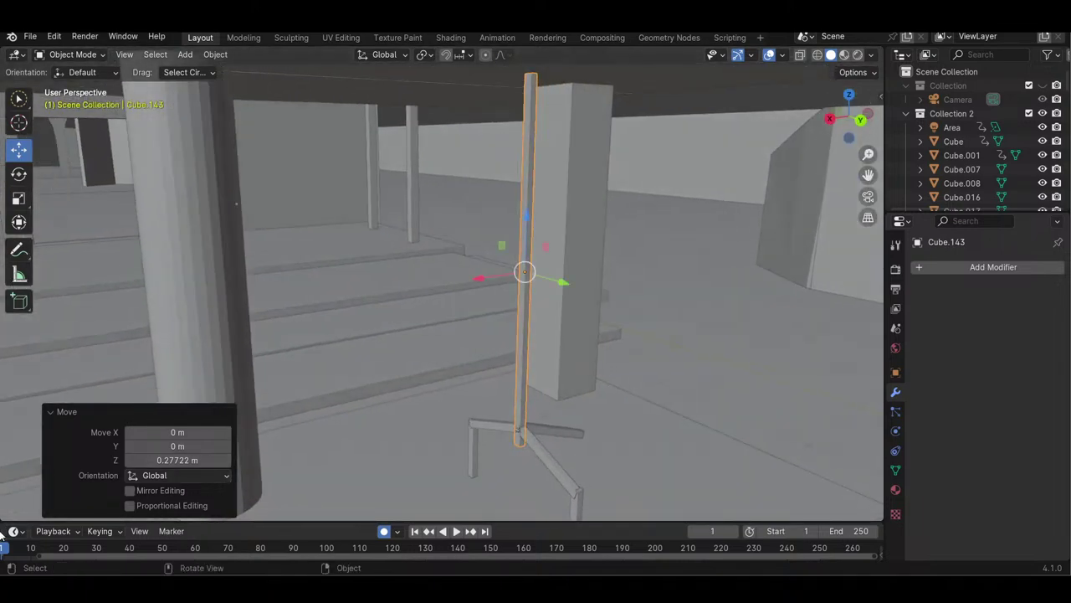
pyautogui.click(539, 434)
pyautogui.hotkey('ctrl', 'c')
pyautogui.hotkey('ctrl', 'v')
pyautogui.moveTo(519, 444); pyautogui.dragTo(443, 467)
# - Try to mirror the pasted sloped arm along the global Y axis
pyautogui.click(124, 54)
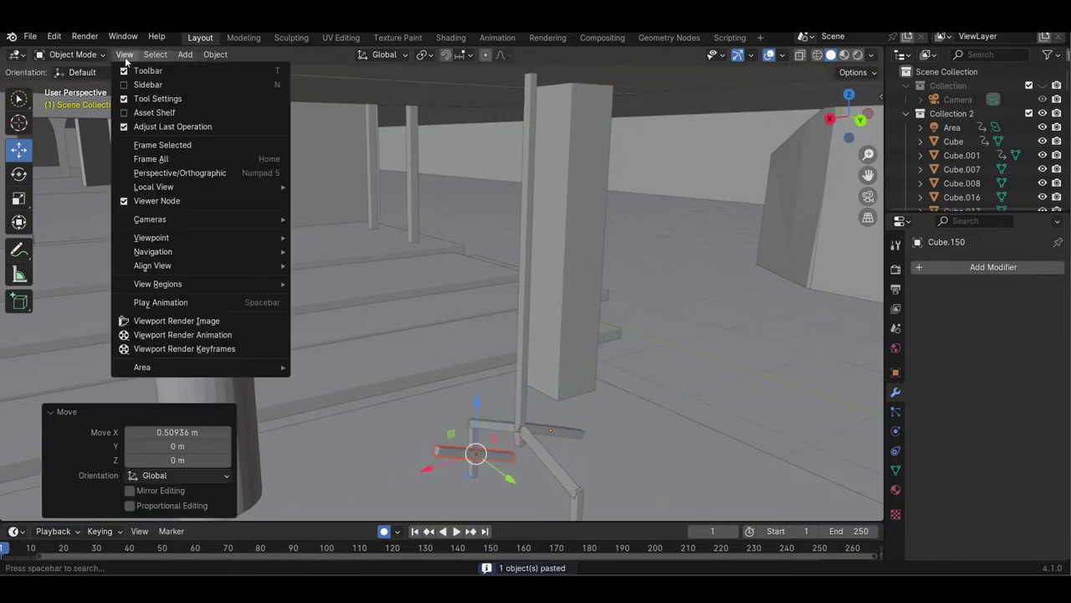
pyautogui.moveTo(215, 54)
pyautogui.moveTo(279, 101)
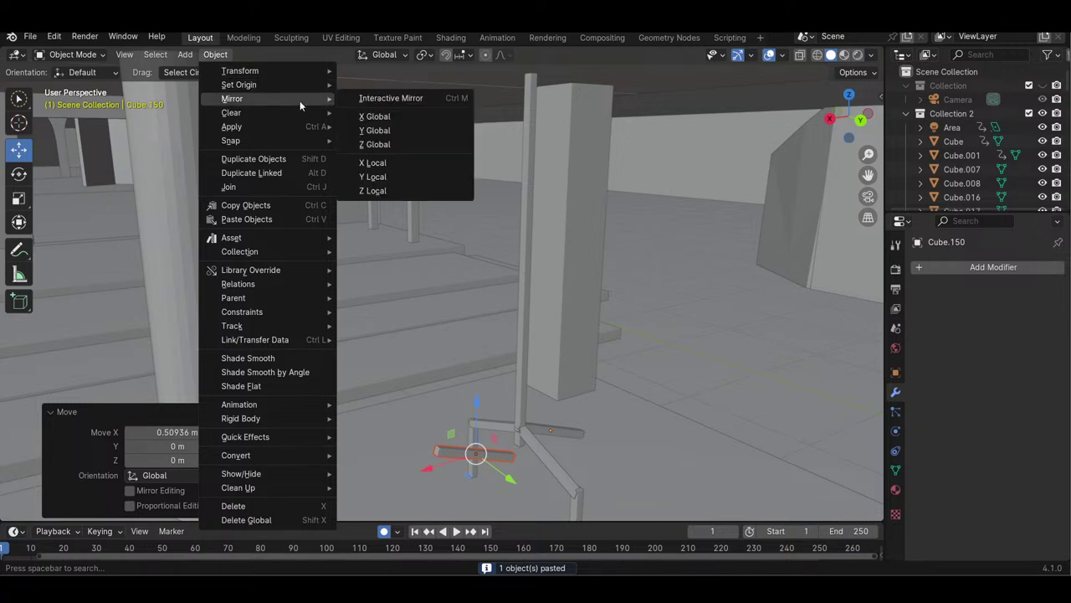
pyautogui.click(378, 131)
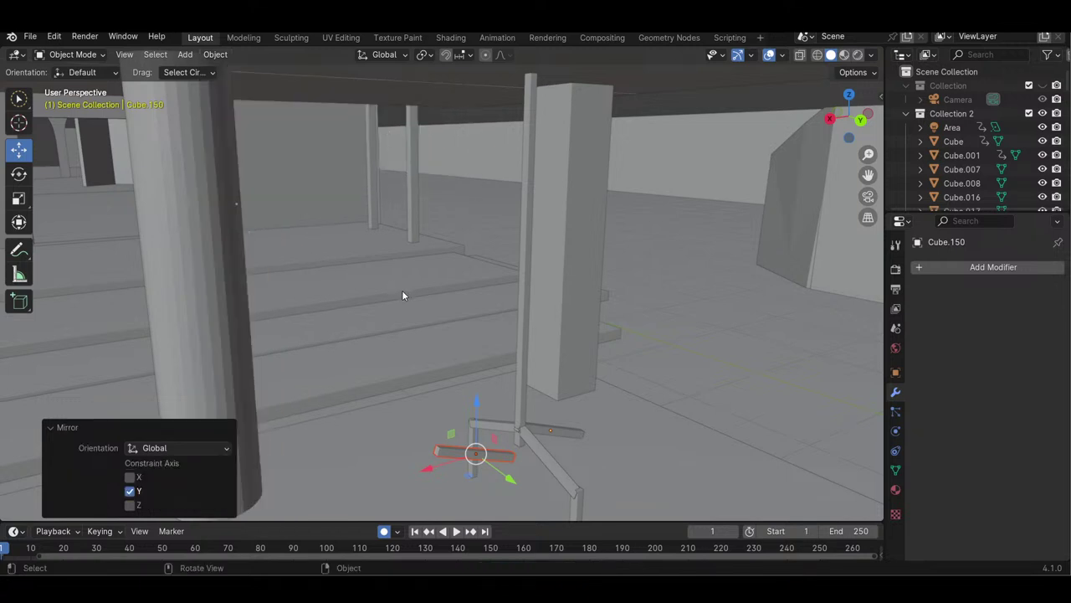
pyautogui.click(185, 56)
pyautogui.click(219, 57)
pyautogui.moveTo(277, 93)
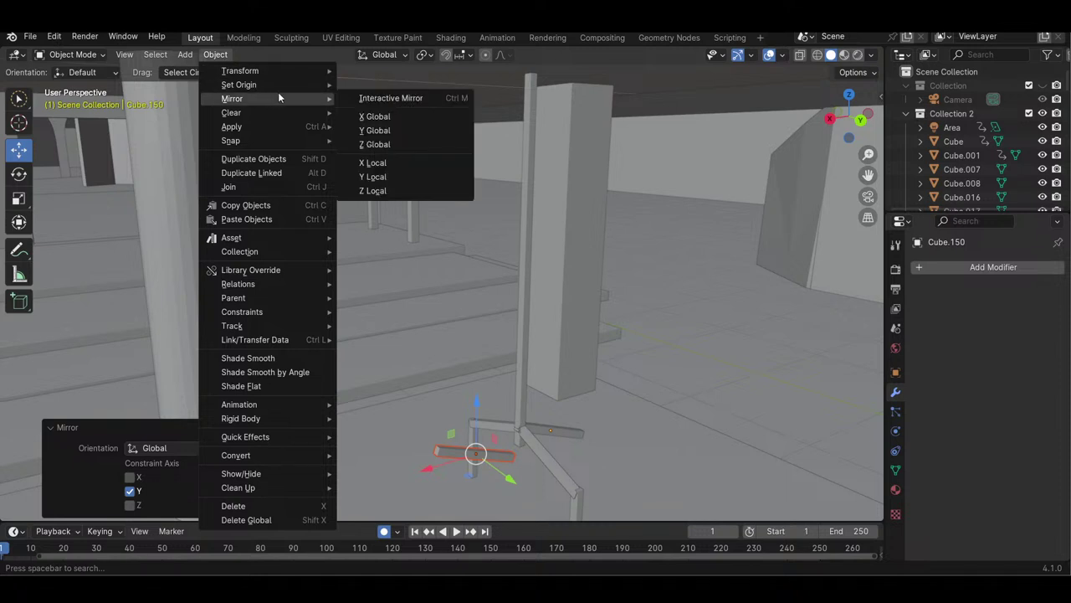
pyautogui.click(369, 133)
pyautogui.moveTo(847, 116); pyautogui.dragTo(836, 96)
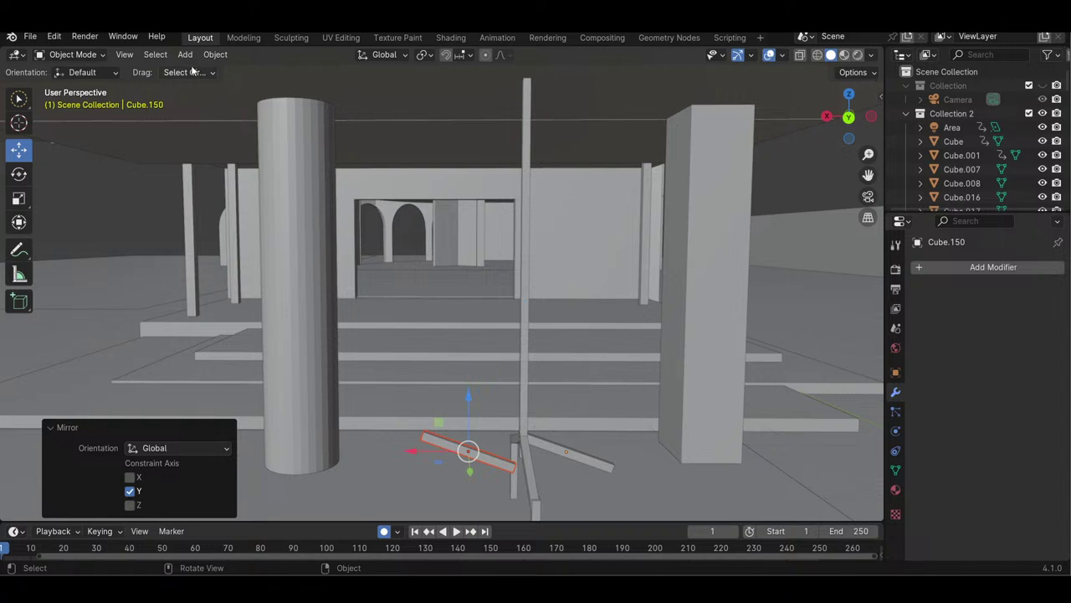
# - Mirror the pasted arm along global Z and move it about -0.084 m along X so its upper end meets the post
pyautogui.click(216, 55)
pyautogui.moveTo(256, 96)
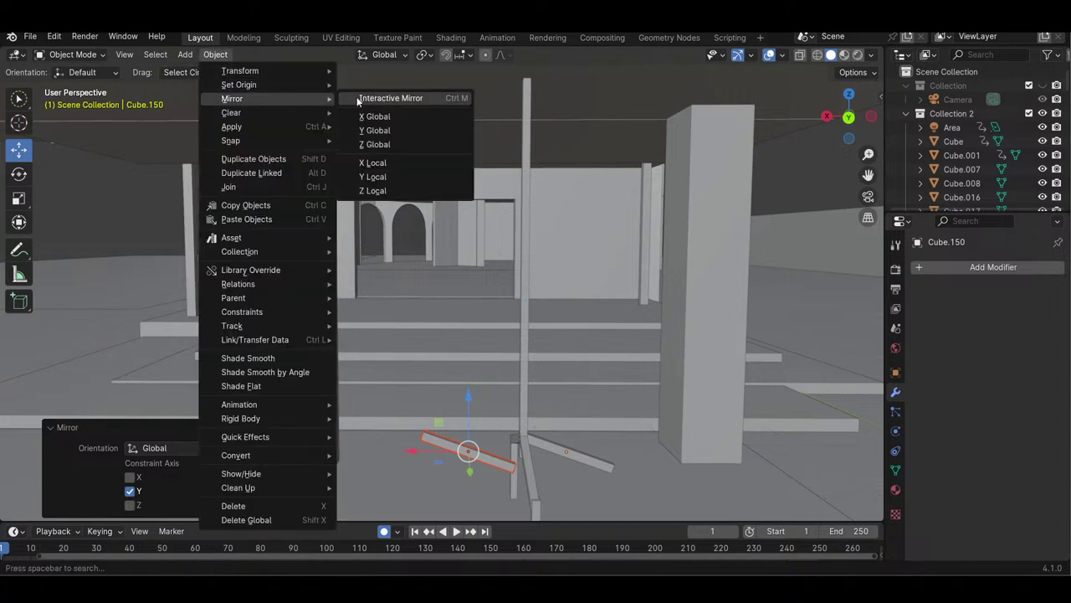
pyautogui.click(388, 144)
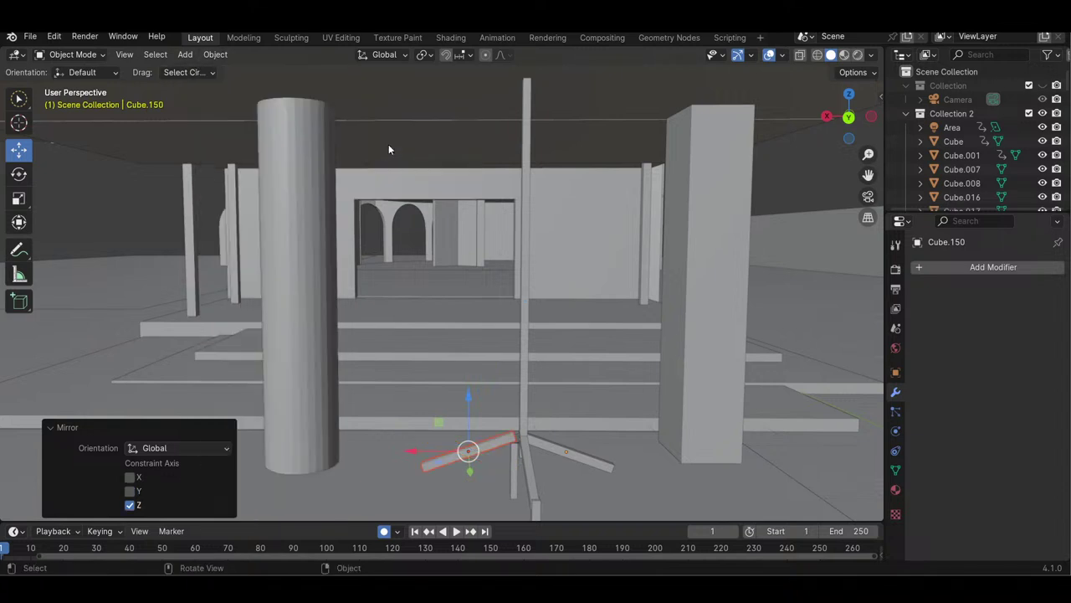
pyautogui.press('g')
pyautogui.press('x')
pyautogui.click(452, 452)
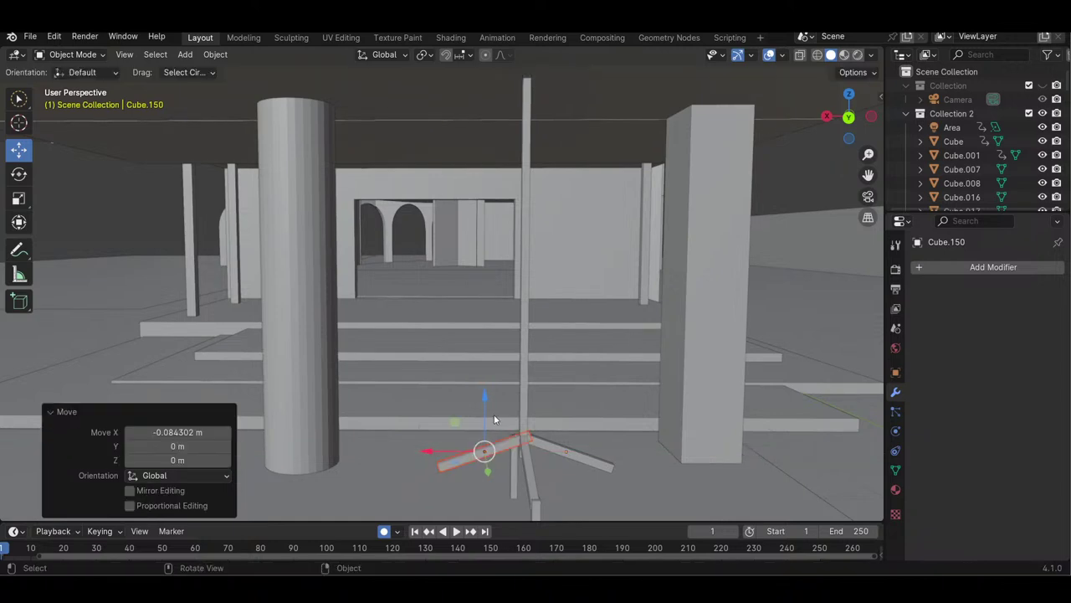
# - Scale the thin post down a little further along Z
pyautogui.moveTo(851, 130); pyautogui.dragTo(830, 122)
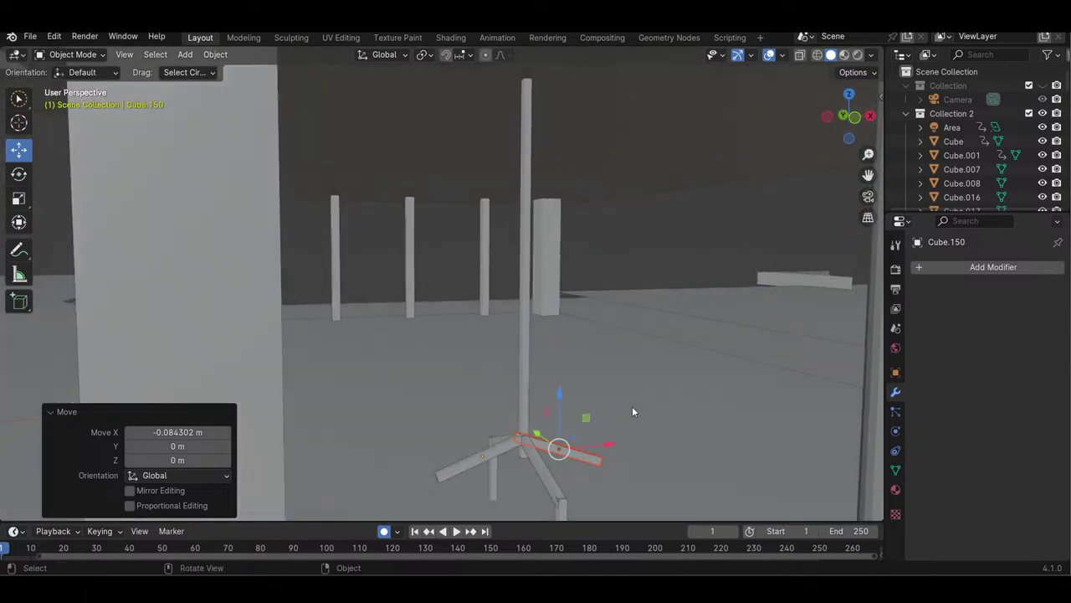
pyautogui.click(520, 377)
pyautogui.click(18, 198)
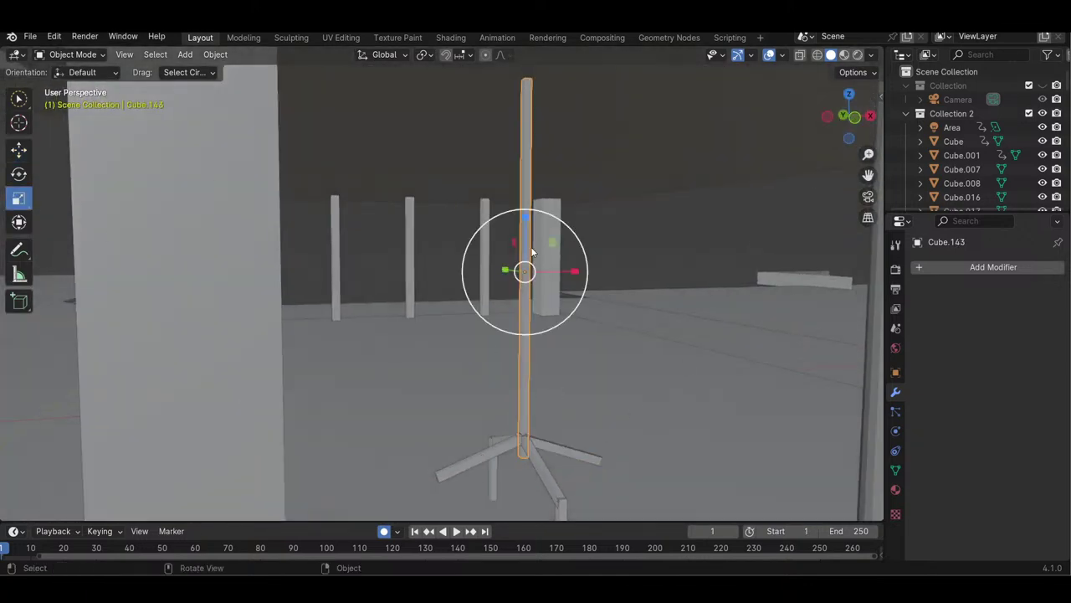
pyautogui.moveTo(525, 219); pyautogui.dragTo(527, 238)
# - Lower the thin post and all sloped arms together about 0.237 m along Z and raise them back slightly
pyautogui.click(18, 148)
pyautogui.moveTo(848, 117); pyautogui.dragTo(795, 181)
pyautogui.click(538, 442)
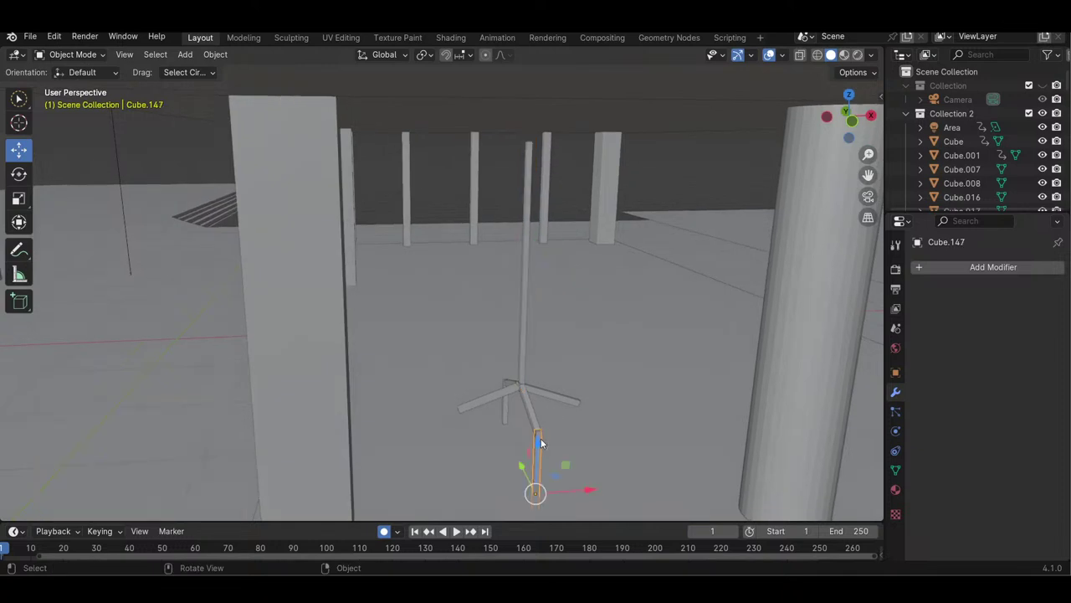
pyautogui.moveTo(523, 335)
pyautogui.mouseDown()
pyautogui.moveTo(523, 389)
pyautogui.moveTo(540, 390)
pyautogui.moveTo(505, 399)
pyautogui.mouseUp()
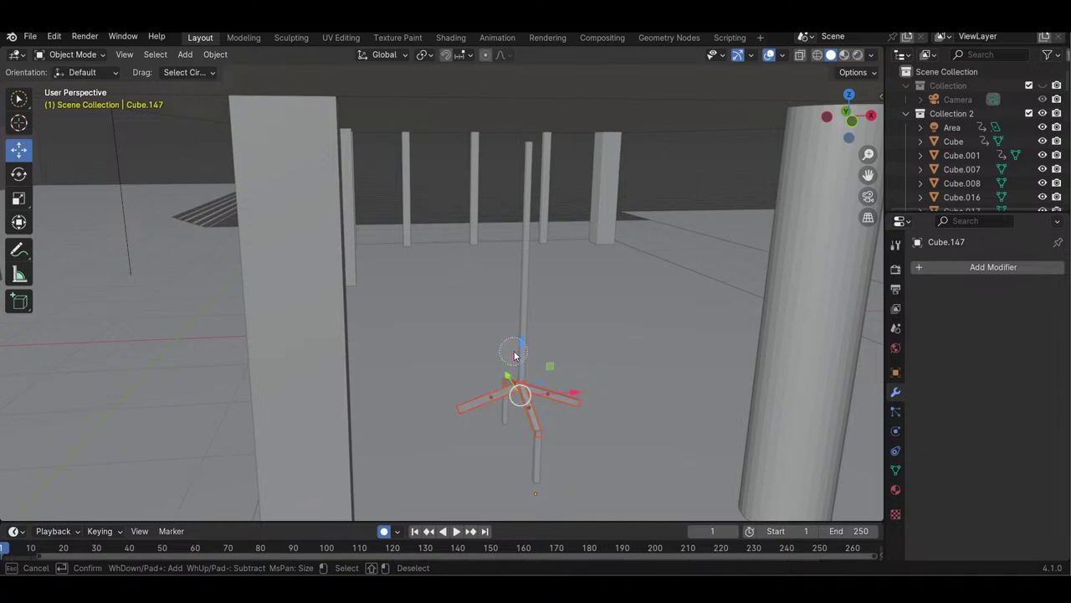
pyautogui.moveTo(523, 293); pyautogui.dragTo(524, 274)
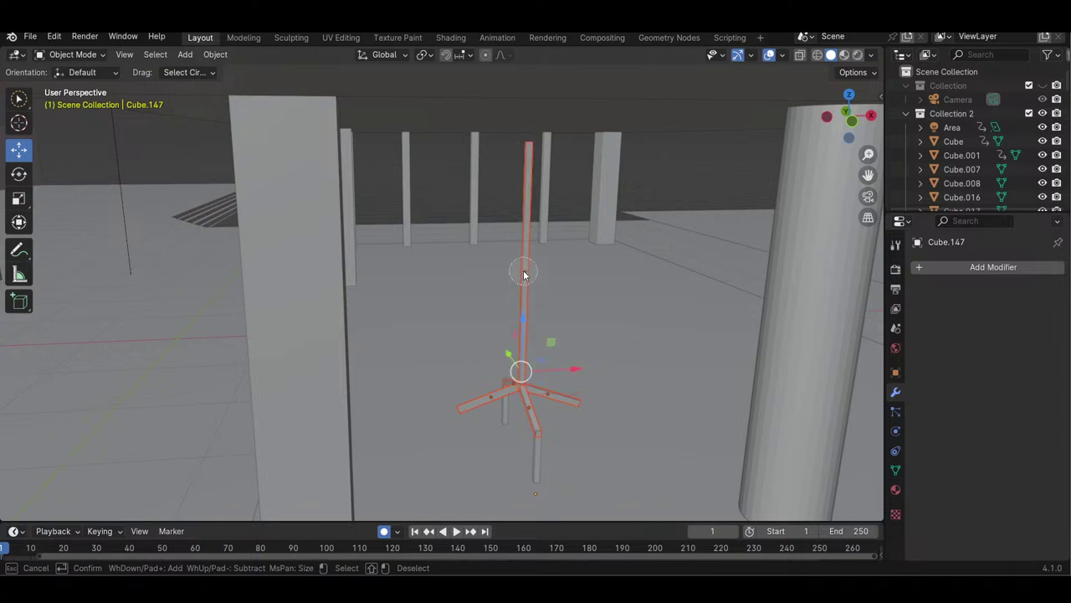
pyautogui.press('Escape')
pyautogui.press('g')
pyautogui.press('z')
pyautogui.moveTo(531, 353); pyautogui.dragTo(527, 339)
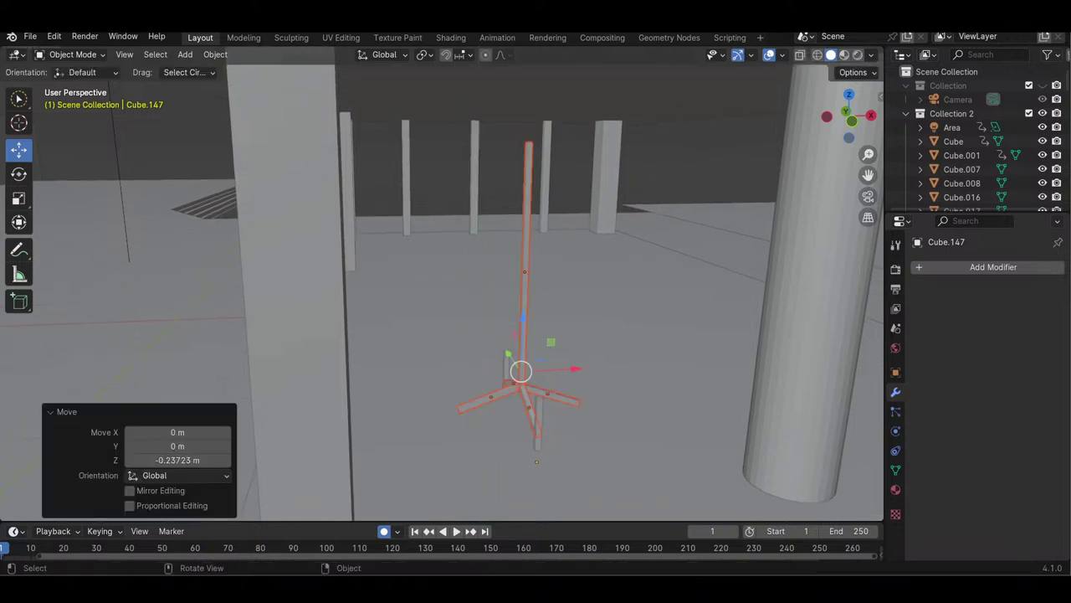
pyautogui.press('g')
pyautogui.press('z')
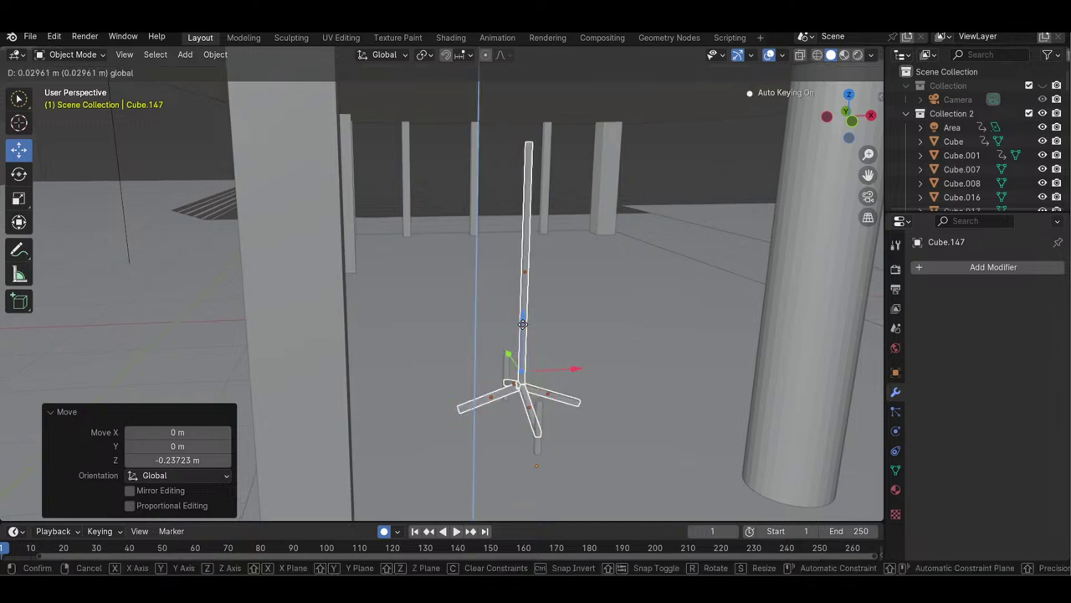
pyautogui.press('Return')
# - Lower the two short legs along Z to their arm ends, one about 0.12 m and the other about 0.138 m
pyautogui.click(537, 448)
pyautogui.press('g')
pyautogui.press('z')
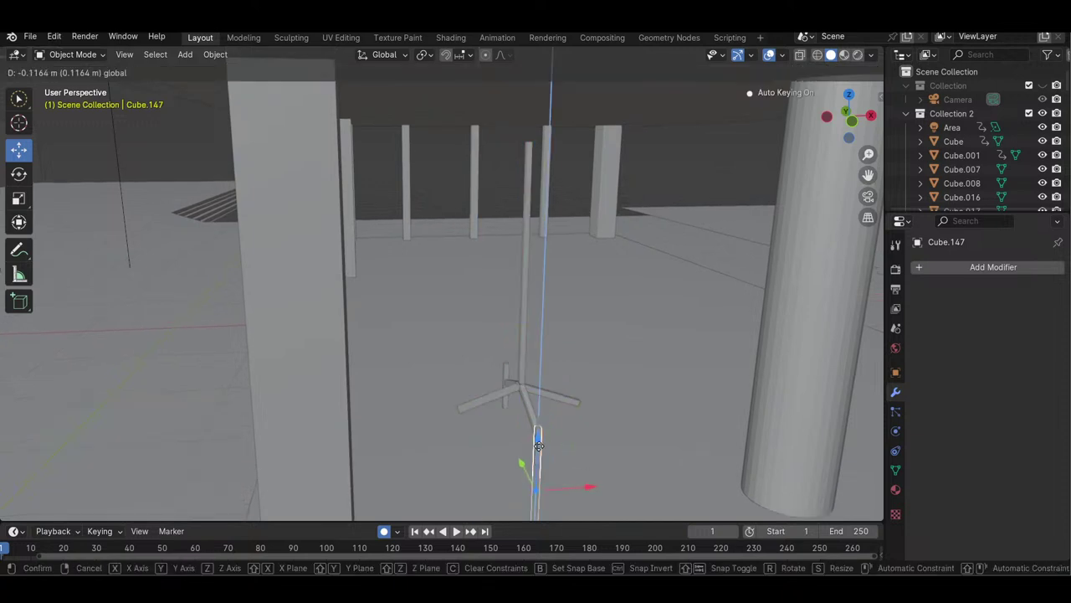
pyautogui.press('Return')
pyautogui.moveTo(848, 132); pyautogui.dragTo(954, 140)
pyautogui.click(458, 418)
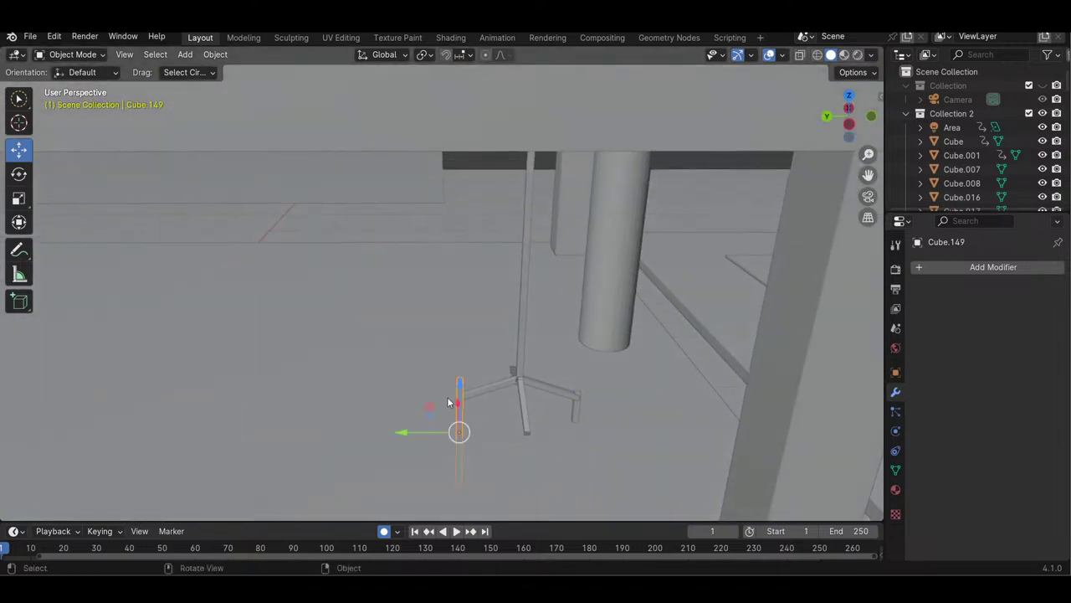
pyautogui.press('g')
pyautogui.press('z')
pyautogui.press('Return')
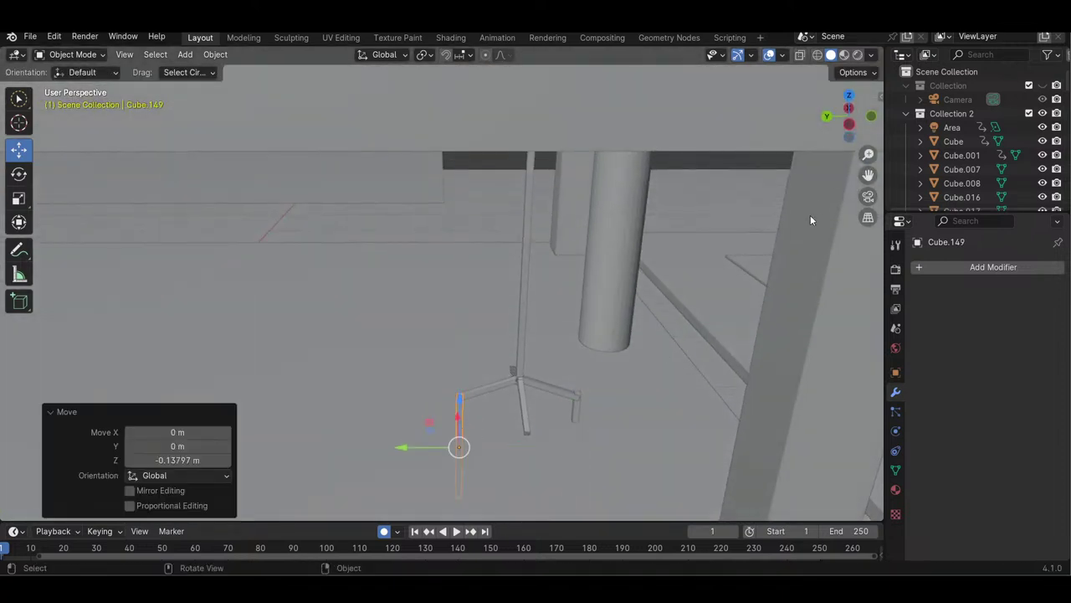
# - Lower both short legs slightly further along Z beneath the sloped arms
pyautogui.moveTo(863, 122); pyautogui.dragTo(749, 93)
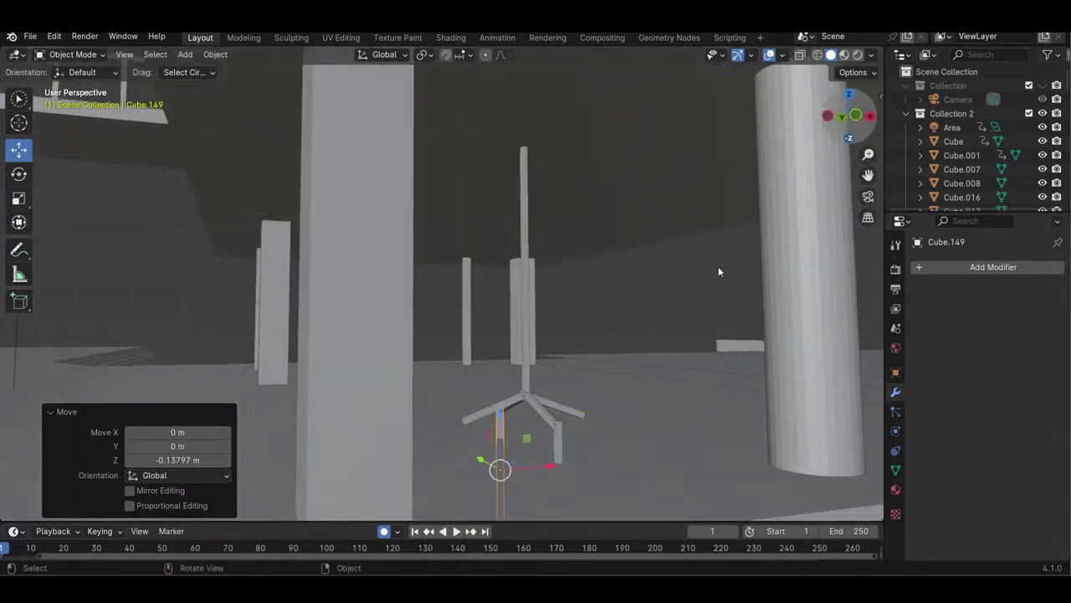
pyautogui.click(558, 444)
pyautogui.press('g')
pyautogui.press('z')
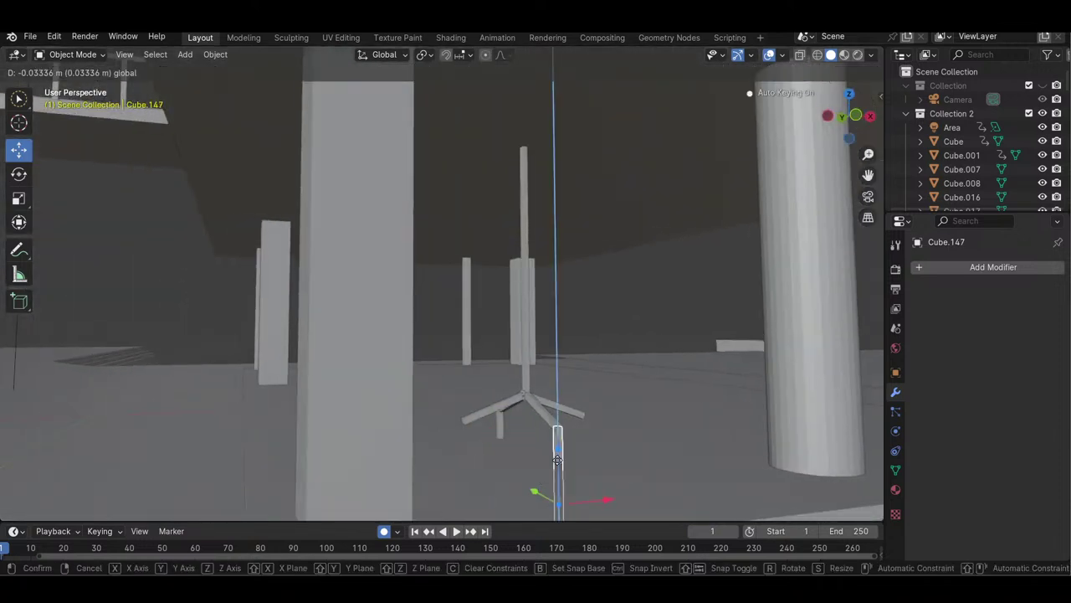
pyautogui.press('Return')
pyautogui.click(500, 428)
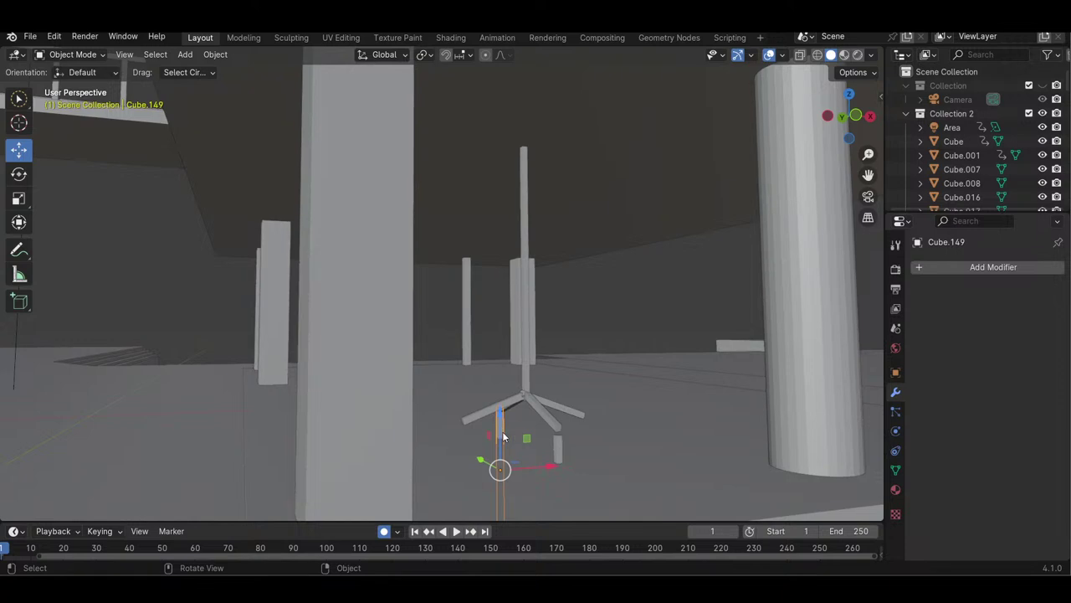
pyautogui.press('g')
pyautogui.press('z')
pyautogui.click(491, 452)
pyautogui.moveTo(527, 393)
pyautogui.mouseDown()
pyautogui.moveTo(512, 399)
pyautogui.moveTo(543, 402)
pyautogui.moveTo(504, 407)
pyautogui.mouseUp()
pyautogui.press('Escape')
pyautogui.click(645, 291)
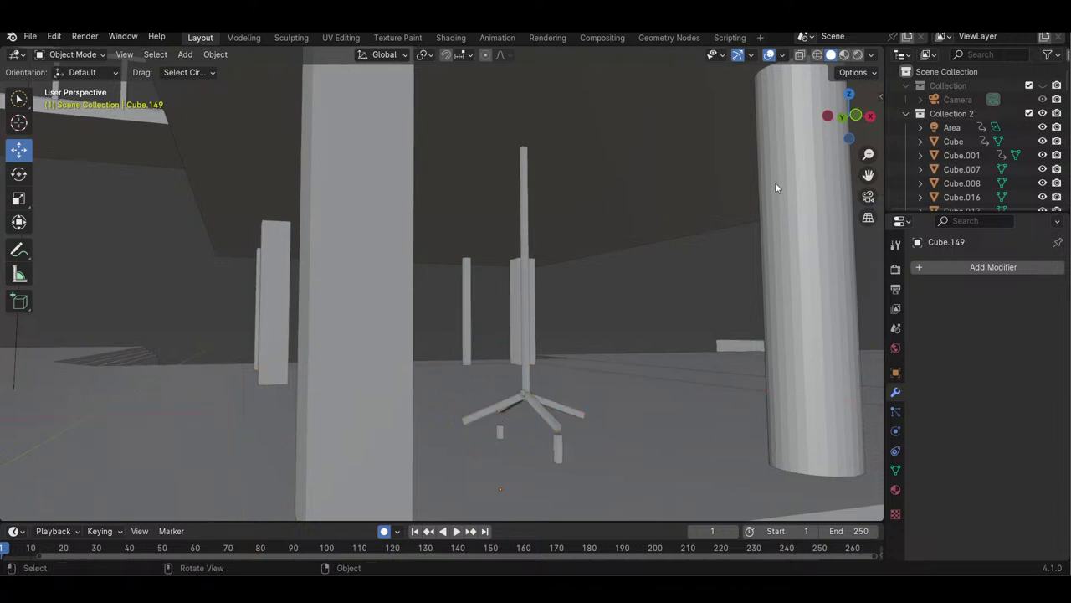
# - Select the thin post with all its sloped arms and lower them together about 0.152 m along Z
pyautogui.moveTo(828, 126); pyautogui.dragTo(813, 148)
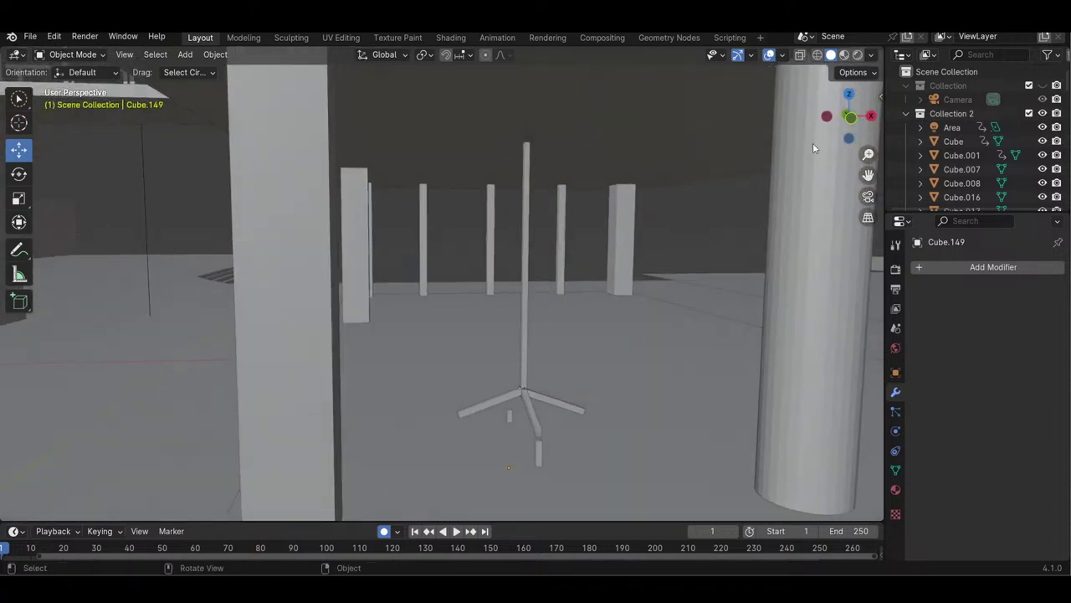
pyautogui.click(516, 397)
pyautogui.press('g')
pyautogui.click(533, 395)
pyautogui.press('c')
pyautogui.click(526, 388)
pyautogui.moveTo(518, 397)
pyautogui.mouseDown()
pyautogui.moveTo(505, 399)
pyautogui.moveTo(540, 400)
pyautogui.mouseUp()
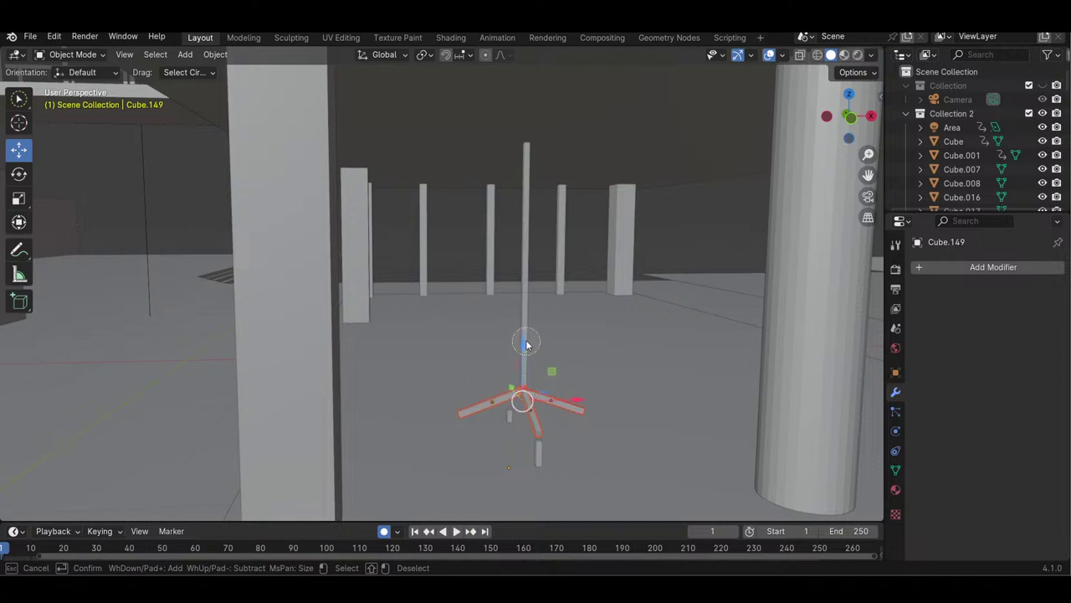
pyautogui.moveTo(523, 303); pyautogui.dragTo(526, 285)
pyautogui.press('Escape')
pyautogui.press('g')
pyautogui.press('z')
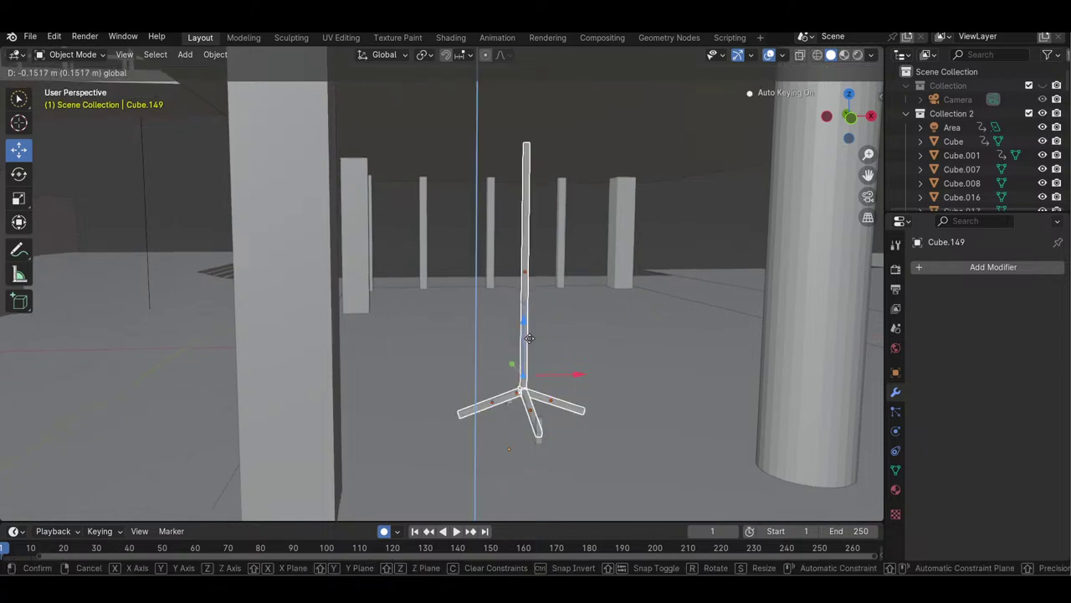
pyautogui.moveTo(530, 338); pyautogui.dragTo(530, 338)
# - Play and stop the animation briefly, and set the current frame to 0
pyautogui.moveTo(848, 119); pyautogui.dragTo(865, 96)
pyautogui.moveTo(830, 149); pyautogui.dragTo(773, 179)
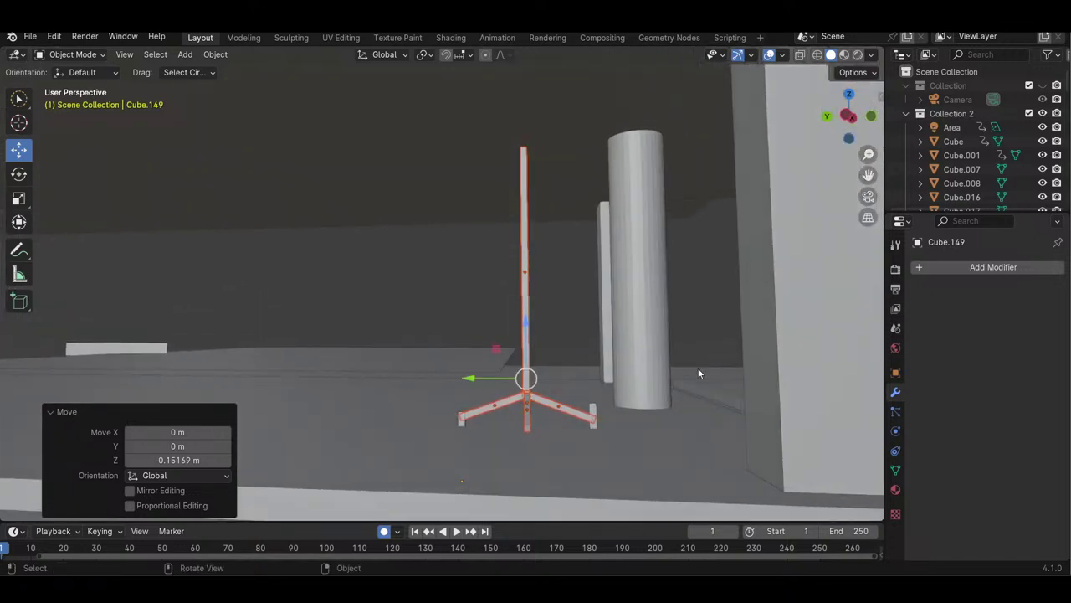
pyautogui.click(460, 420)
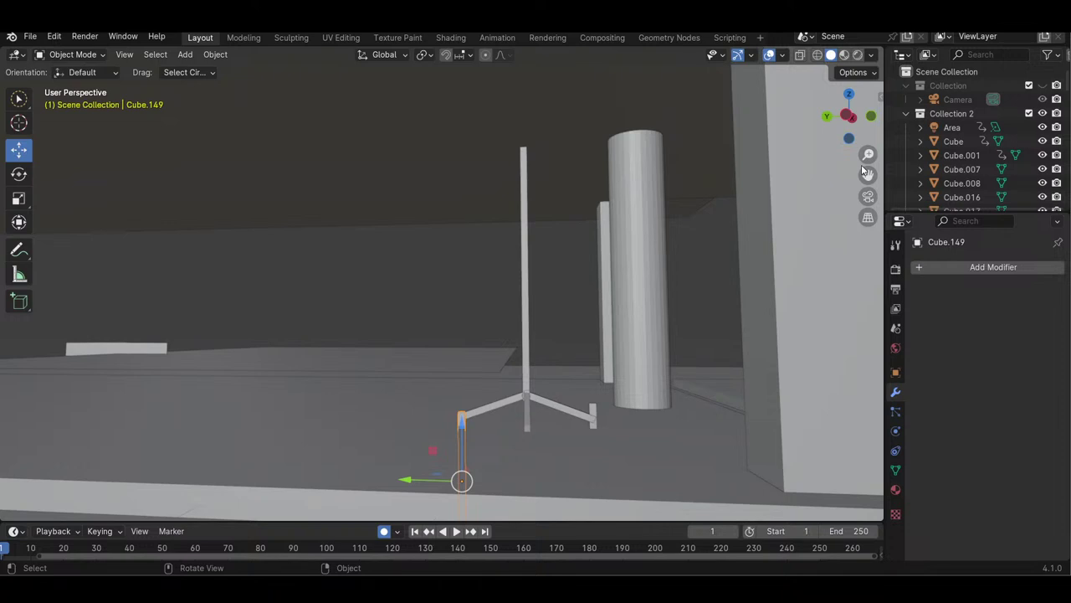
pyautogui.press('space')
pyautogui.moveTo(849, 131)
pyautogui.mouseDown()
pyautogui.moveTo(871, 132)
pyautogui.moveTo(862, 139)
pyautogui.mouseUp()
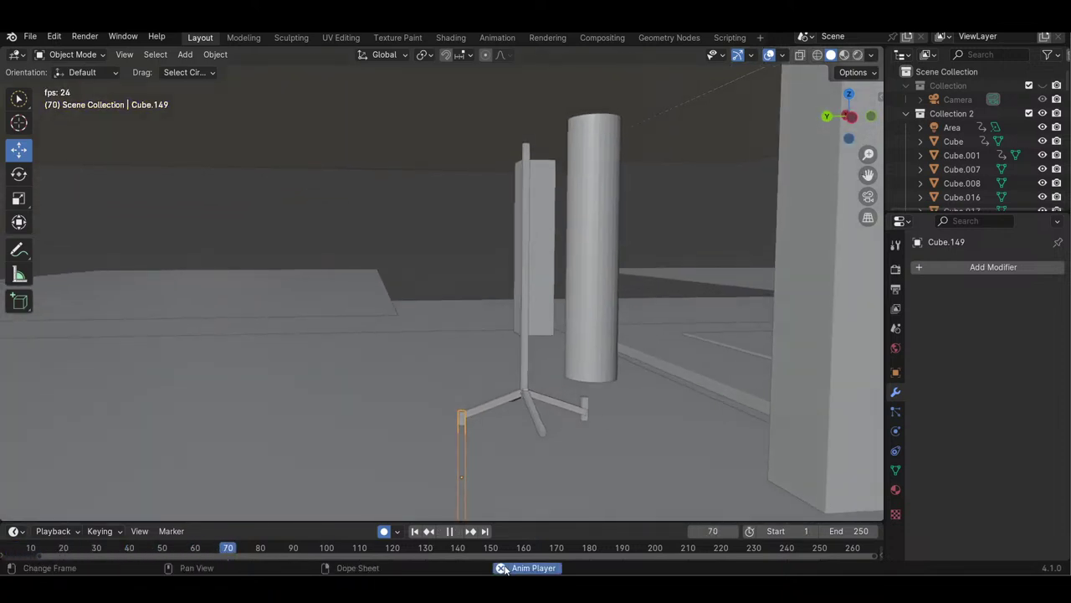
pyautogui.press('space')
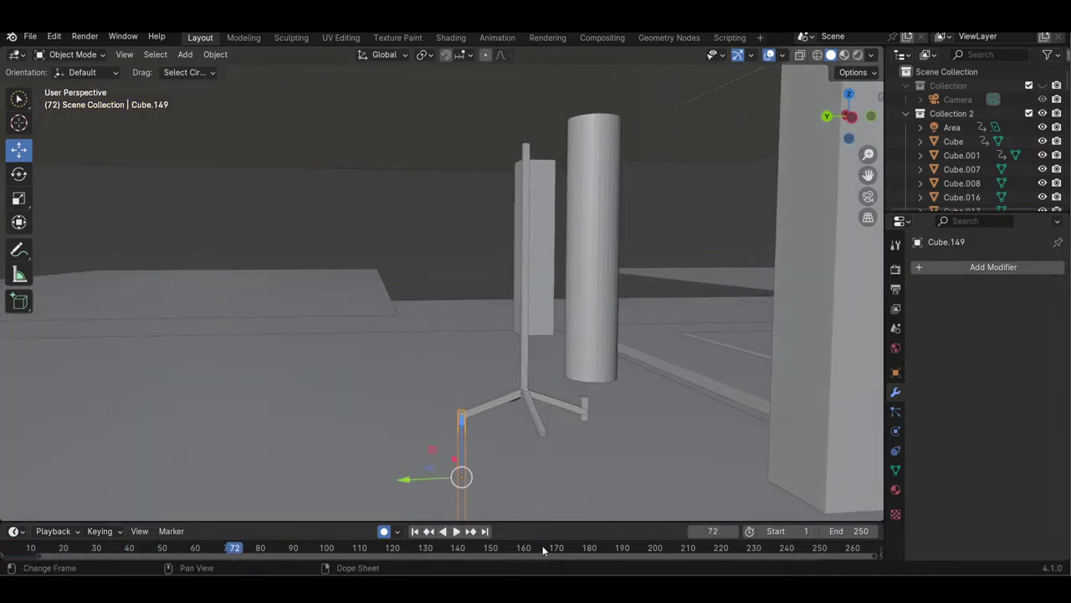
pyautogui.click(33, 554)
pyautogui.moveTo(42, 557); pyautogui.dragTo(8, 557)
pyautogui.click(30, 551)
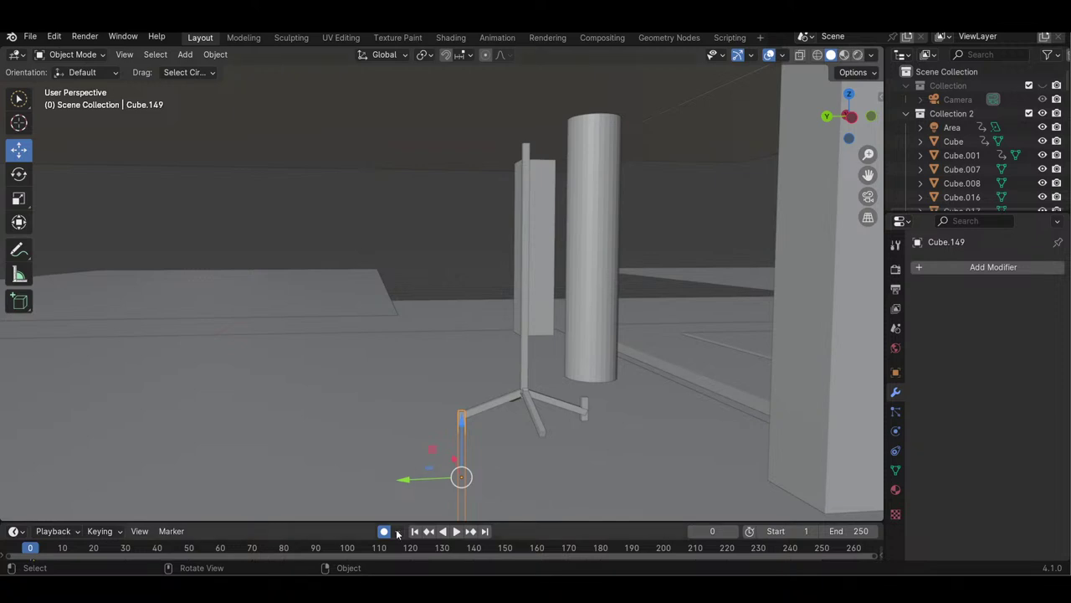
# - Lower the short leg on the round column's side about 0.068 m along Z toward its arm end
pyautogui.moveTo(465, 440); pyautogui.dragTo(466, 443)
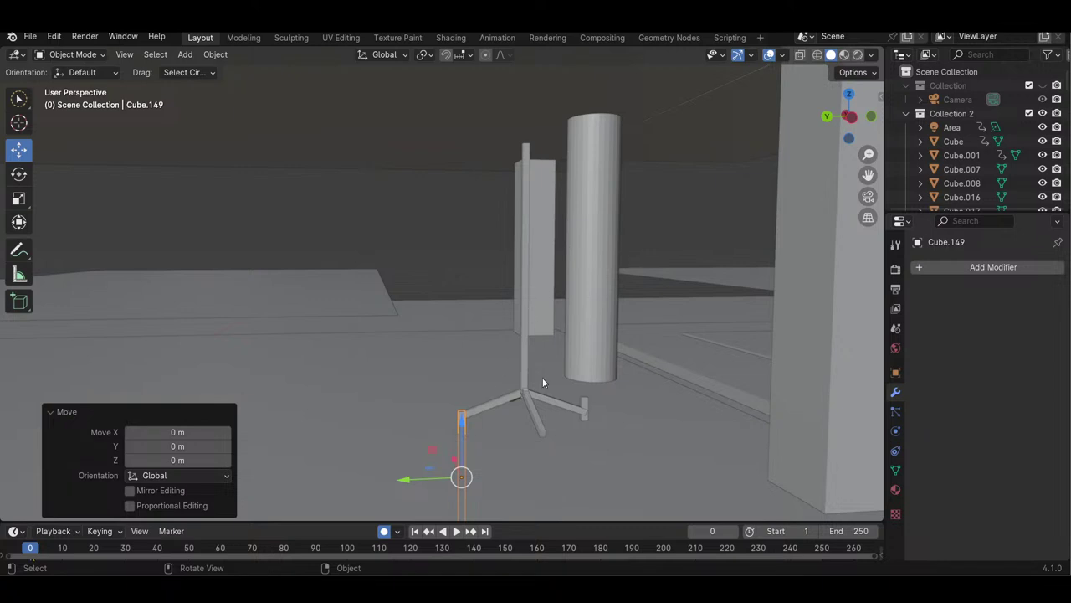
pyautogui.click(582, 407)
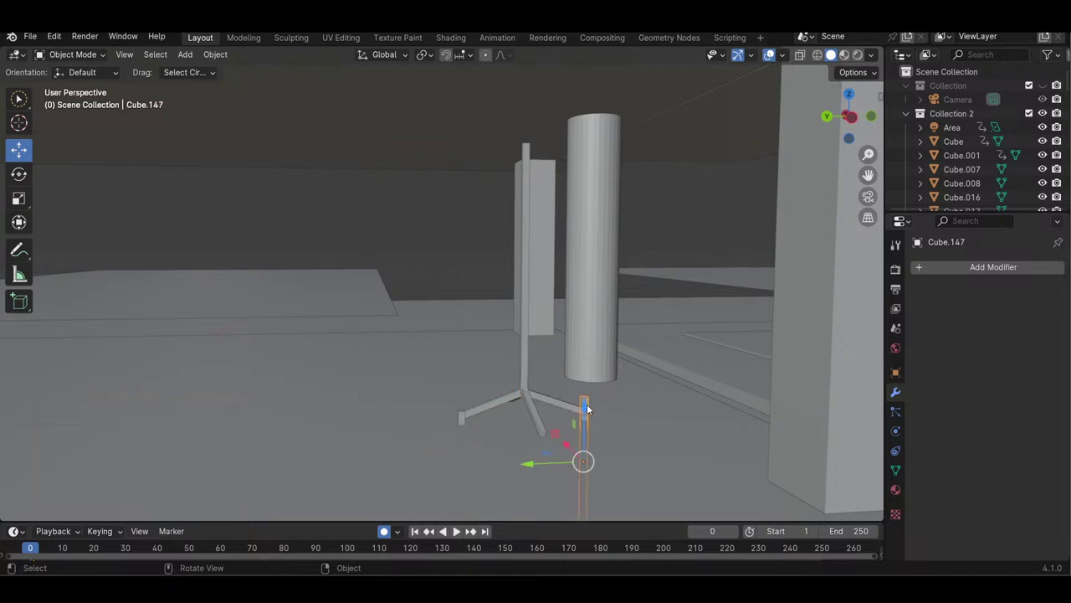
pyautogui.moveTo(584, 431); pyautogui.dragTo(584, 443)
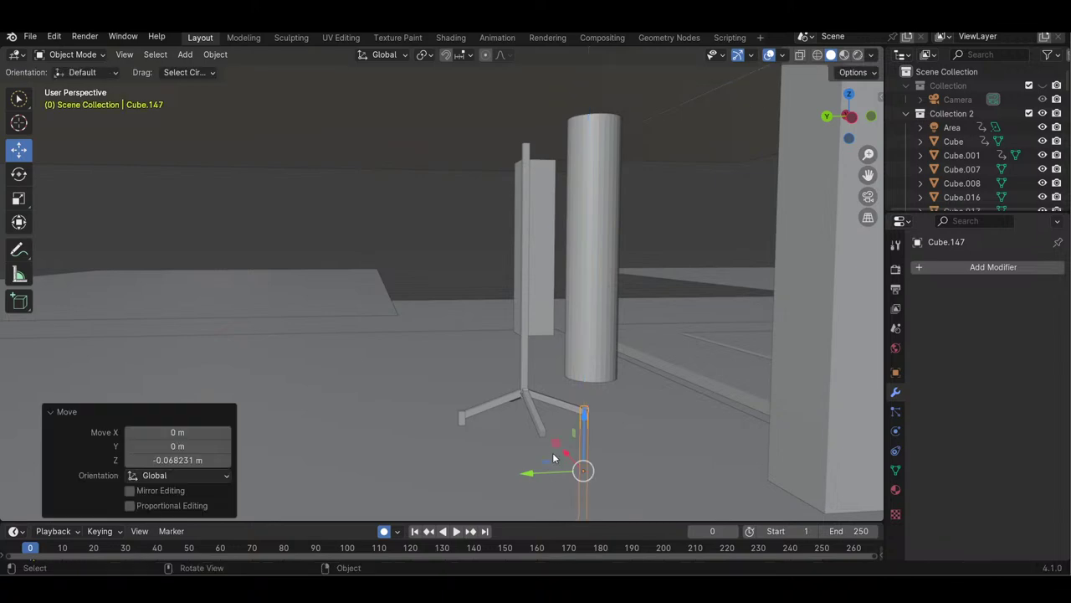
# - Nudge the short leg on the arm away from the round column about 0.004 m down along Z and 0.001 m along negative X
pyautogui.moveTo(852, 124); pyautogui.dragTo(943, 144)
pyautogui.moveTo(846, 126); pyautogui.dragTo(858, 192)
pyautogui.moveTo(868, 155); pyautogui.dragTo(868, 194)
pyautogui.moveTo(855, 114); pyautogui.dragTo(869, 167)
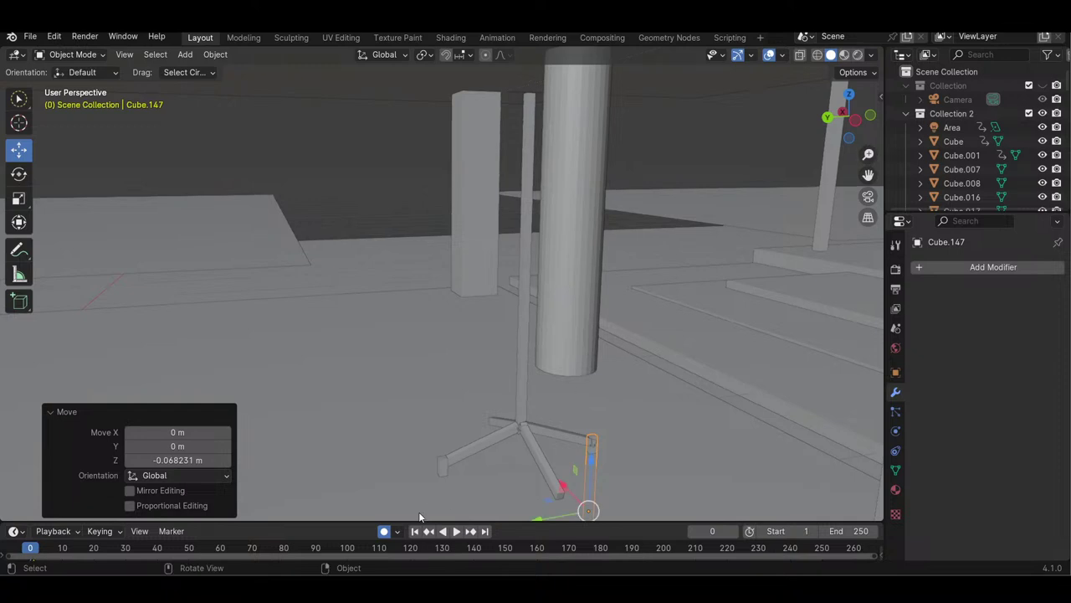
pyautogui.click(443, 482)
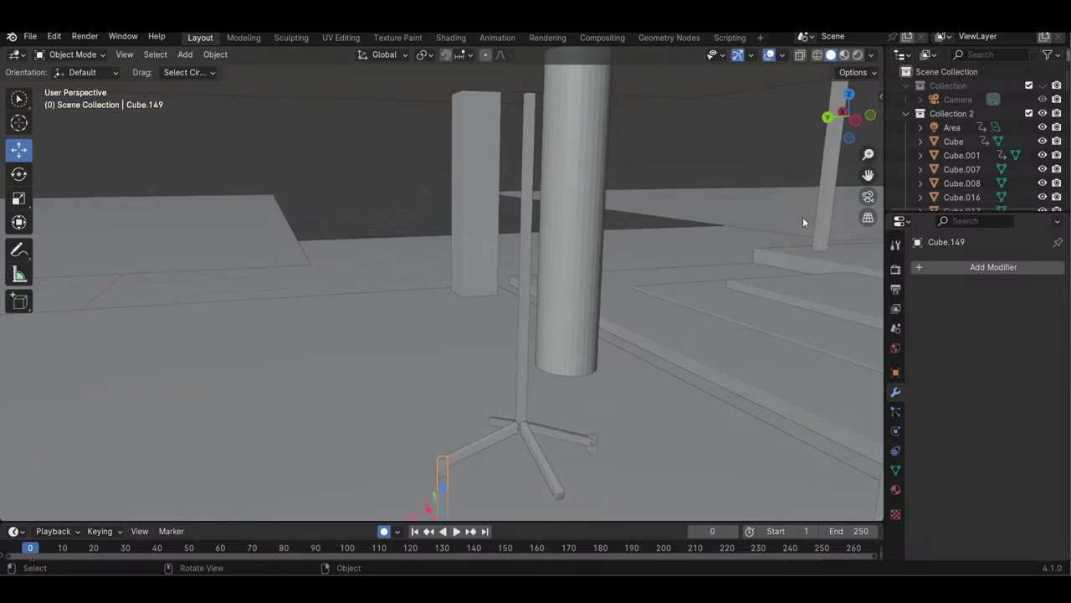
pyautogui.moveTo(868, 155); pyautogui.dragTo(867, 181)
pyautogui.moveTo(418, 488); pyautogui.dragTo(424, 484)
pyautogui.moveTo(464, 421); pyautogui.dragTo(439, 478)
pyautogui.moveTo(460, 436); pyautogui.dragTo(466, 444)
pyautogui.moveTo(866, 159); pyautogui.dragTo(865, 182)
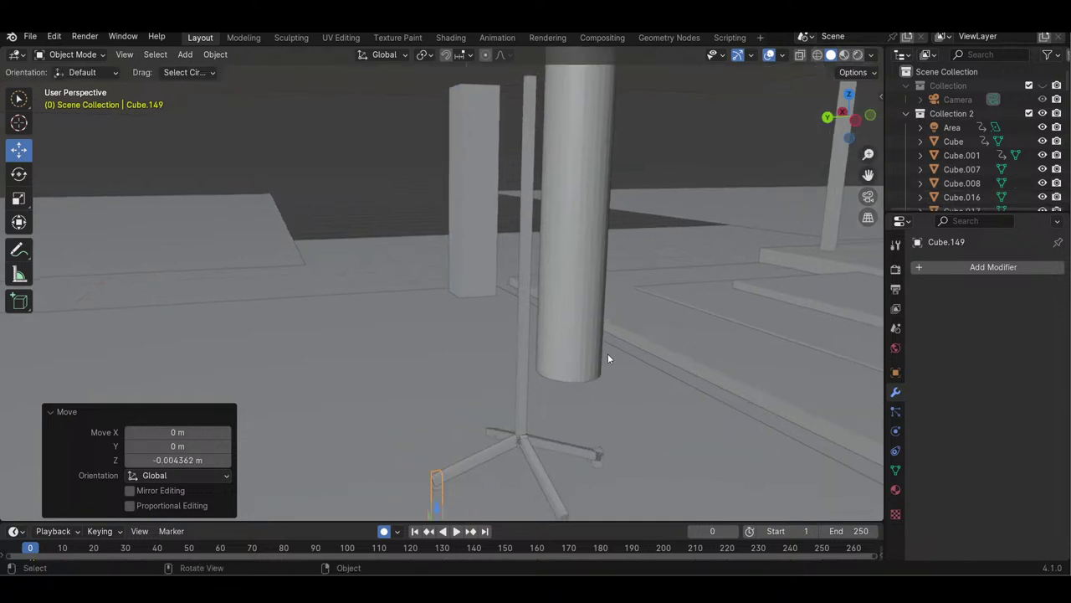
pyautogui.moveTo(432, 521); pyautogui.dragTo(433, 519)
pyautogui.moveTo(868, 156); pyautogui.dragTo(868, 142)
pyautogui.moveTo(432, 503); pyautogui.dragTo(451, 515)
# - Lower the short leg on the round column's side slightly further along Z beneath its arm
pyautogui.moveTo(866, 125); pyautogui.dragTo(815, 109)
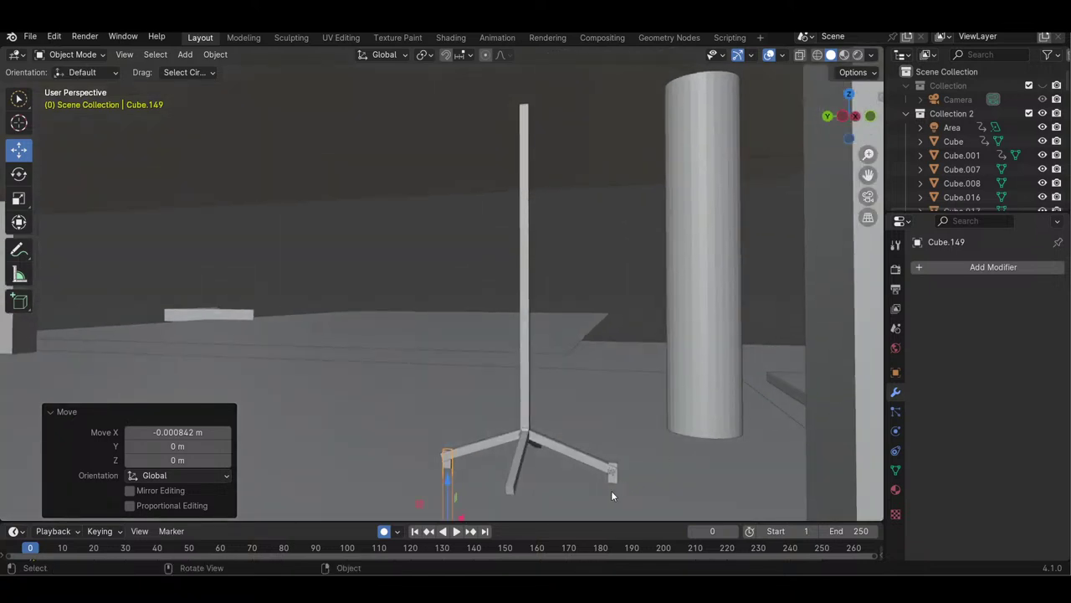
pyautogui.click(611, 475)
pyautogui.moveTo(613, 495); pyautogui.dragTo(612, 503)
# - Show the object transform values and delete the short leg on the arm away from the round column
pyautogui.click(450, 467)
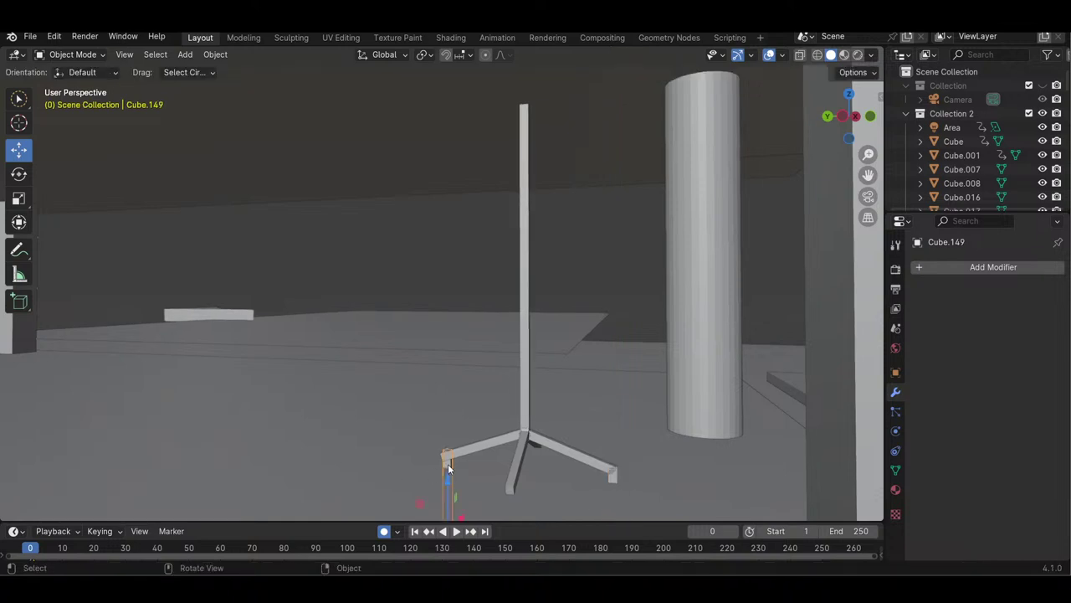
pyautogui.press('n')
pyautogui.click(660, 405)
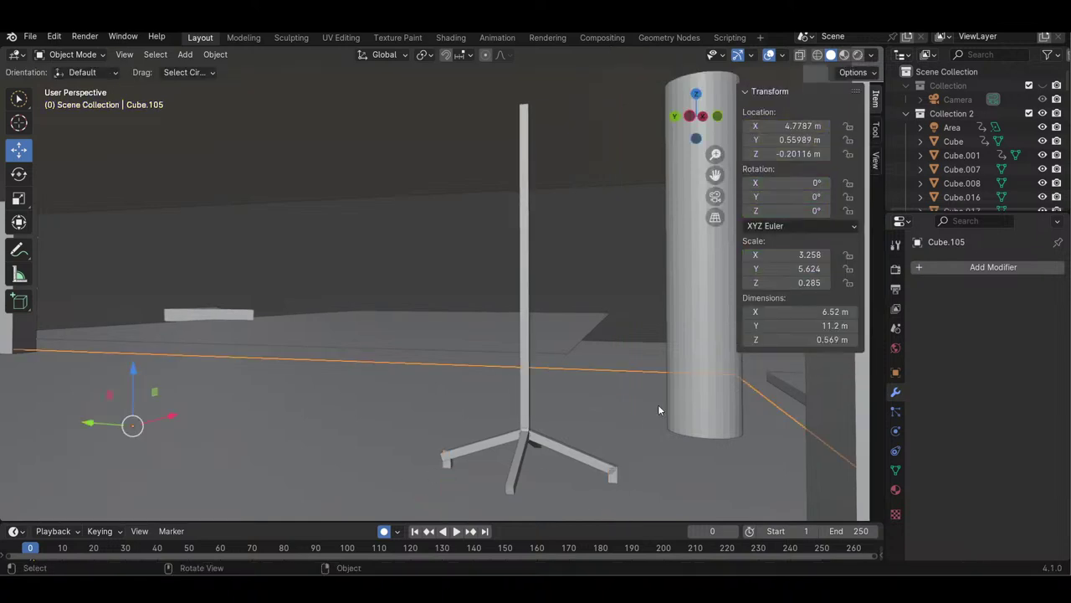
pyautogui.click(853, 72)
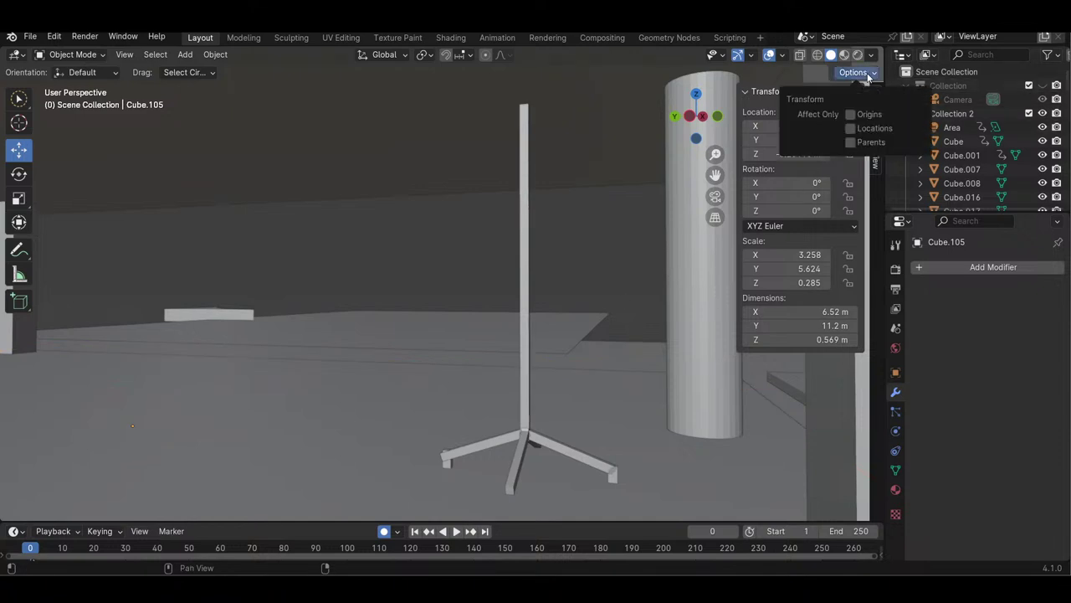
pyautogui.click(875, 130)
pyautogui.click(876, 98)
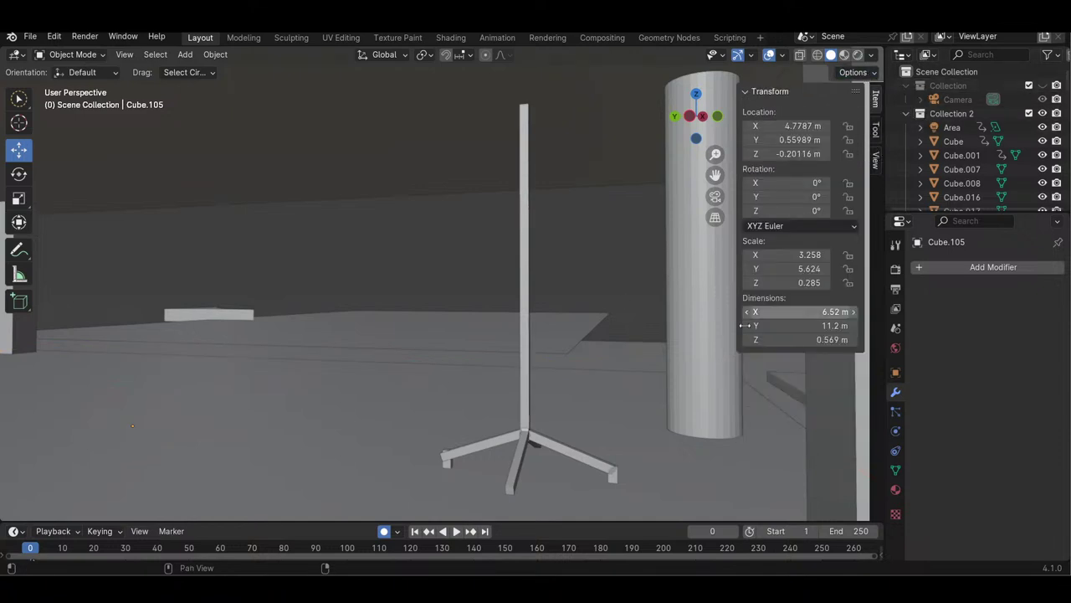
pyautogui.click(447, 463)
pyautogui.click(448, 467)
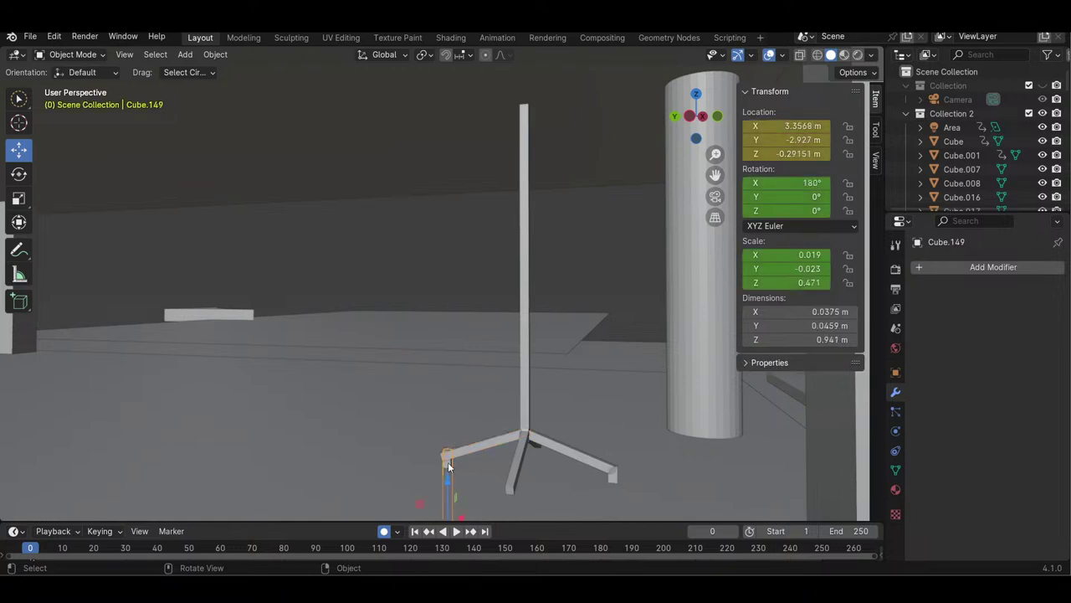
pyautogui.press('Delete')
# - Select and copy the remaining short leg on the round column's side
pyautogui.click(610, 482)
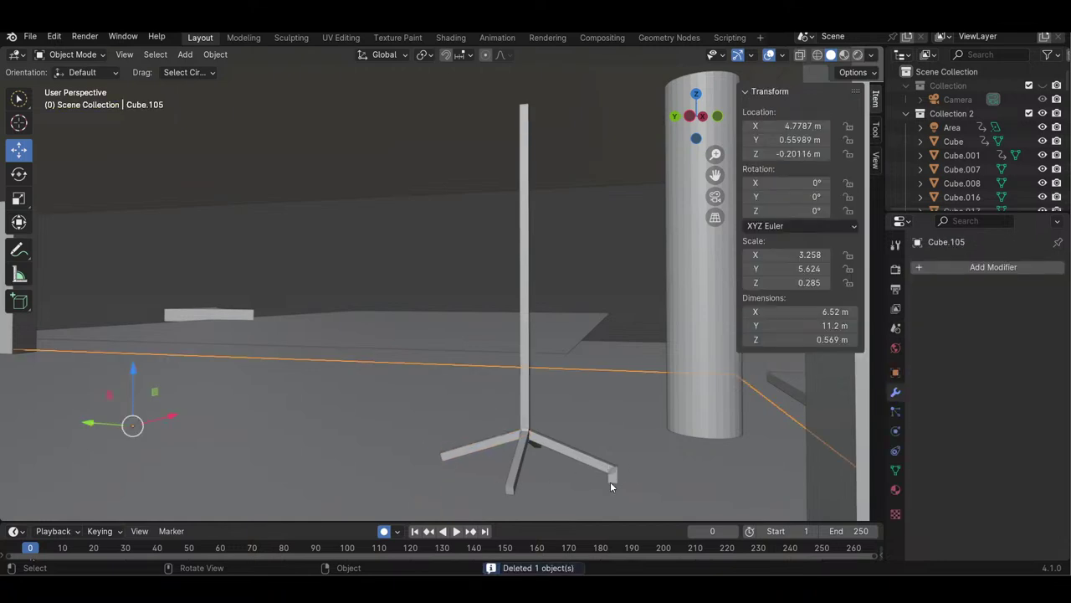
pyautogui.click(611, 482)
pyautogui.hotkey('ctrl', 'c')
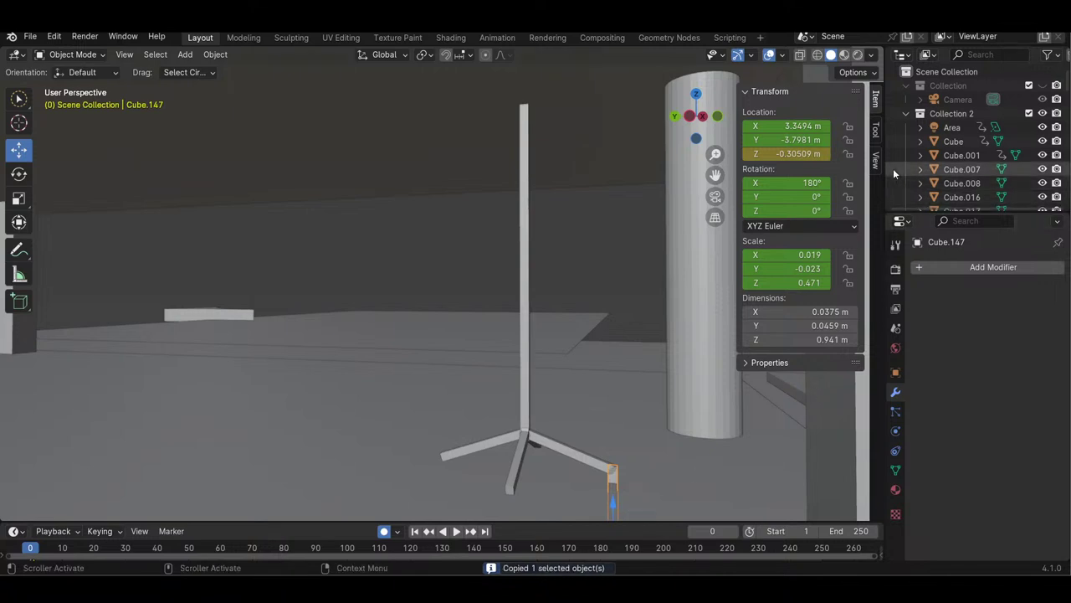
pyautogui.moveTo(714, 154); pyautogui.dragTo(715, 201)
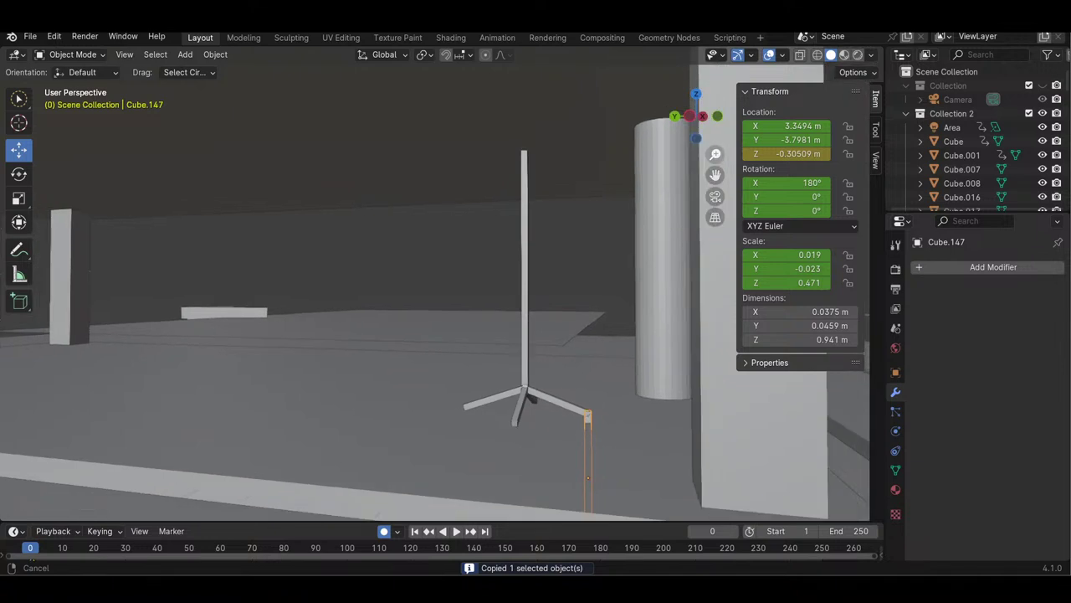
pyautogui.click(867, 74)
pyautogui.click(868, 75)
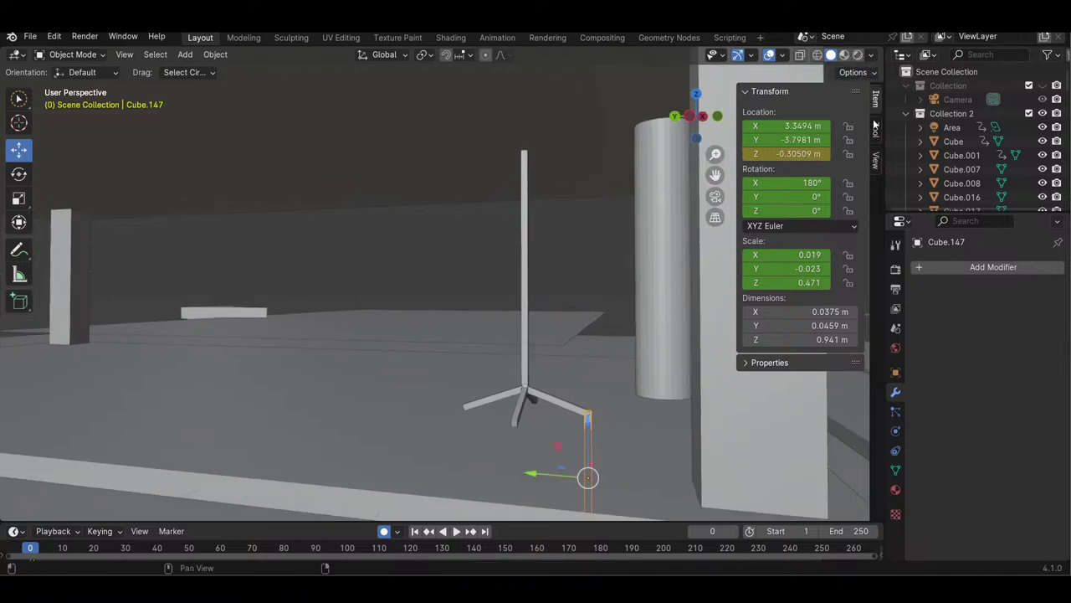
pyautogui.click(875, 126)
pyautogui.click(875, 101)
pyautogui.moveTo(542, 475); pyautogui.dragTo(475, 453)
pyautogui.hotkey('ctrl', 'z')
# - Duplicate the remaining short leg and move the copy about 0.882 m along Y beneath the opposite arm's end
pyautogui.hotkey('ctrl', 'c')
pyautogui.hotkey('ctrl', 'v')
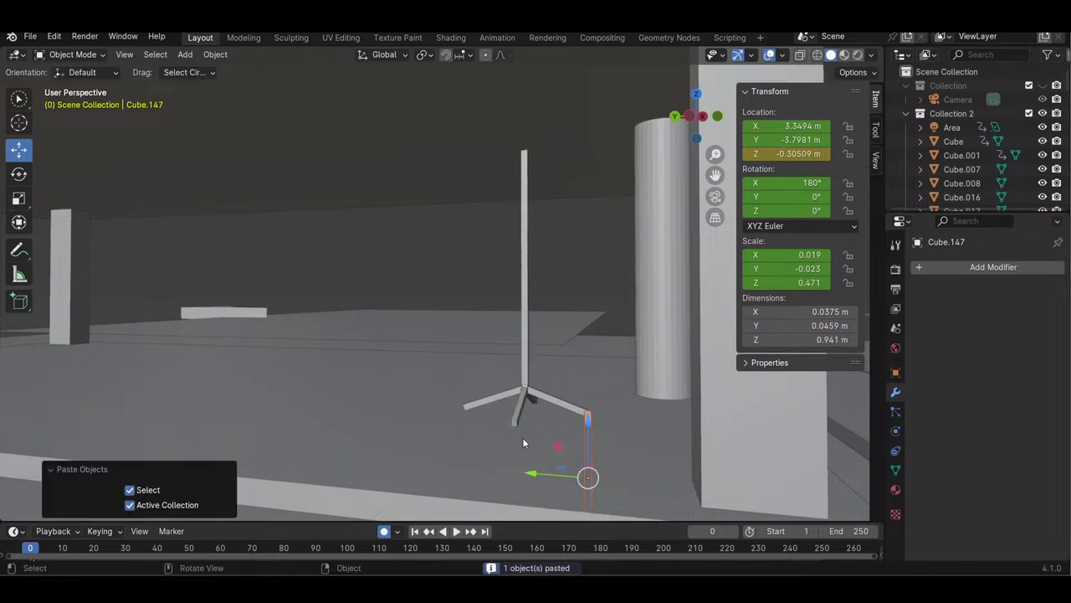
pyautogui.press('g')
pyautogui.press('y')
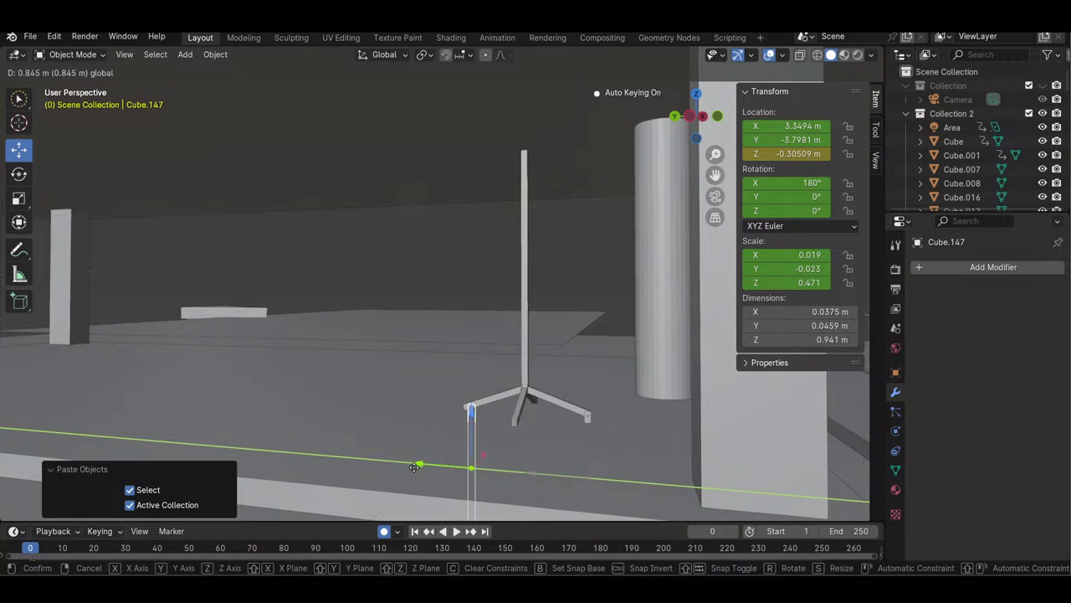
pyautogui.click(410, 468)
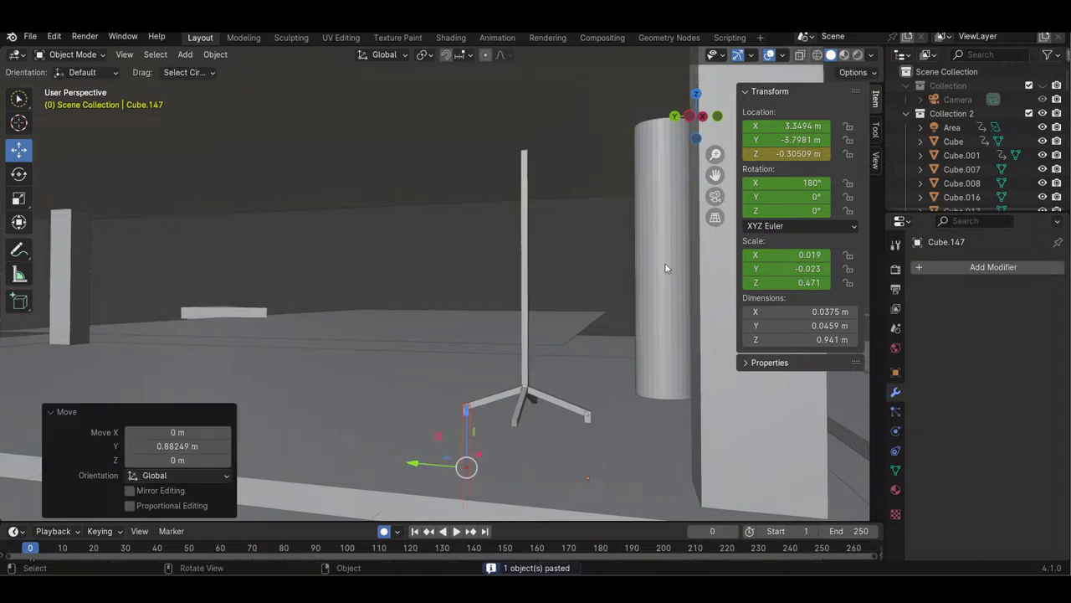
# - Duplicate the new short leg and move the copy about -0.568 m along Y and -0.344 m along X toward a bare arm
pyautogui.moveTo(696, 116); pyautogui.dragTo(704, 138)
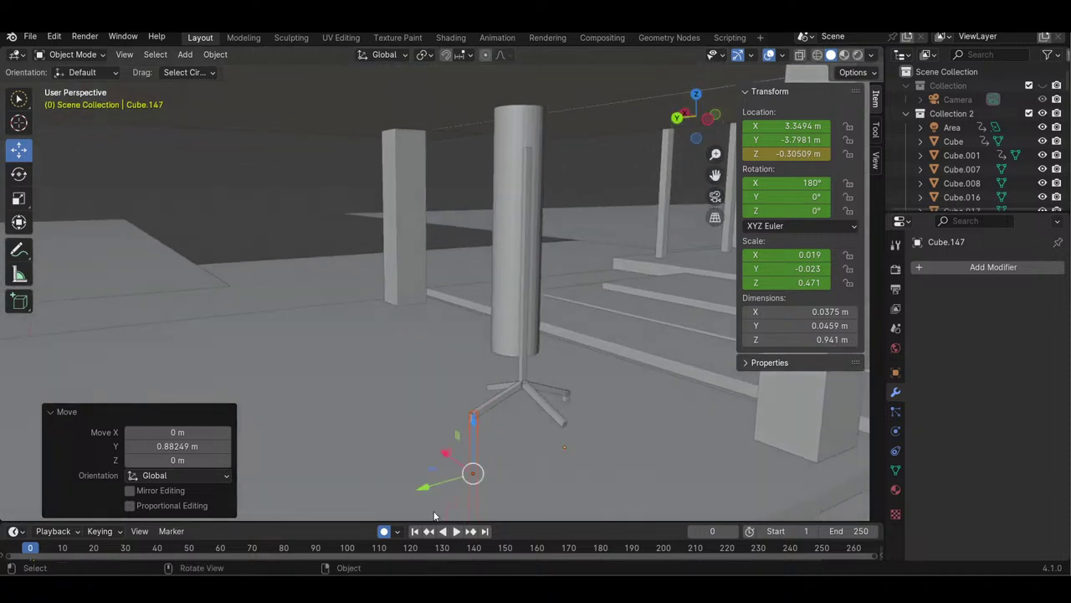
pyautogui.moveTo(430, 491); pyautogui.dragTo(488, 466)
pyautogui.hotkey('ctrl', 'c')
pyautogui.hotkey('ctrl', 'v')
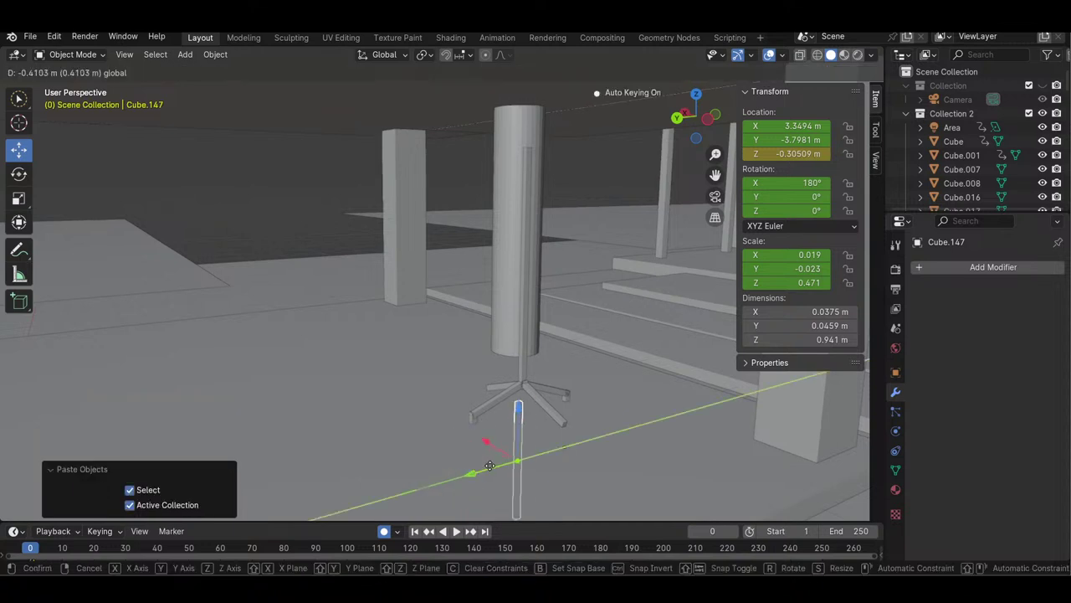
pyautogui.click(532, 457)
pyautogui.press('g')
pyautogui.press('x')
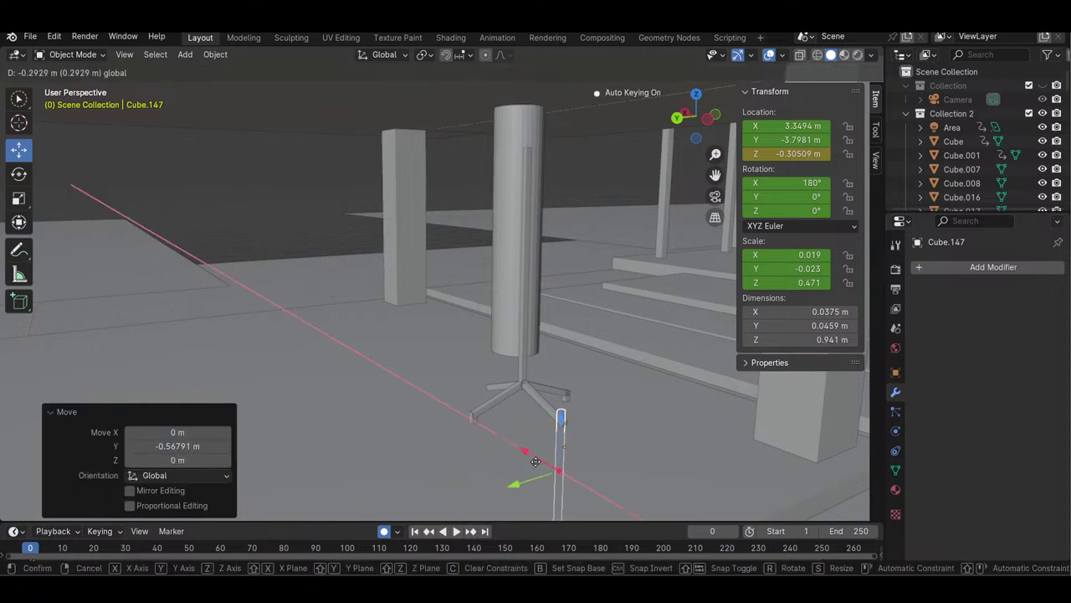
pyautogui.click(534, 485)
# - Fine-tune the third leg beneath its arm end, shifting it about 0.079 m and 0.038 m along Y and slightly along negative X
pyautogui.press('g')
pyautogui.press('y')
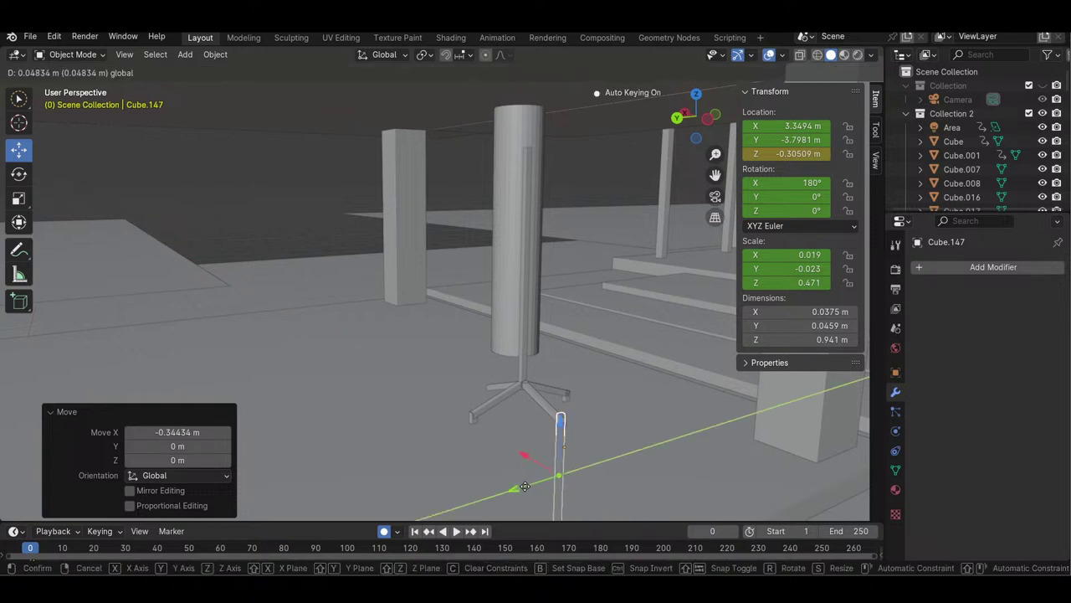
pyautogui.click(534, 473)
pyautogui.press('g')
pyautogui.press('x')
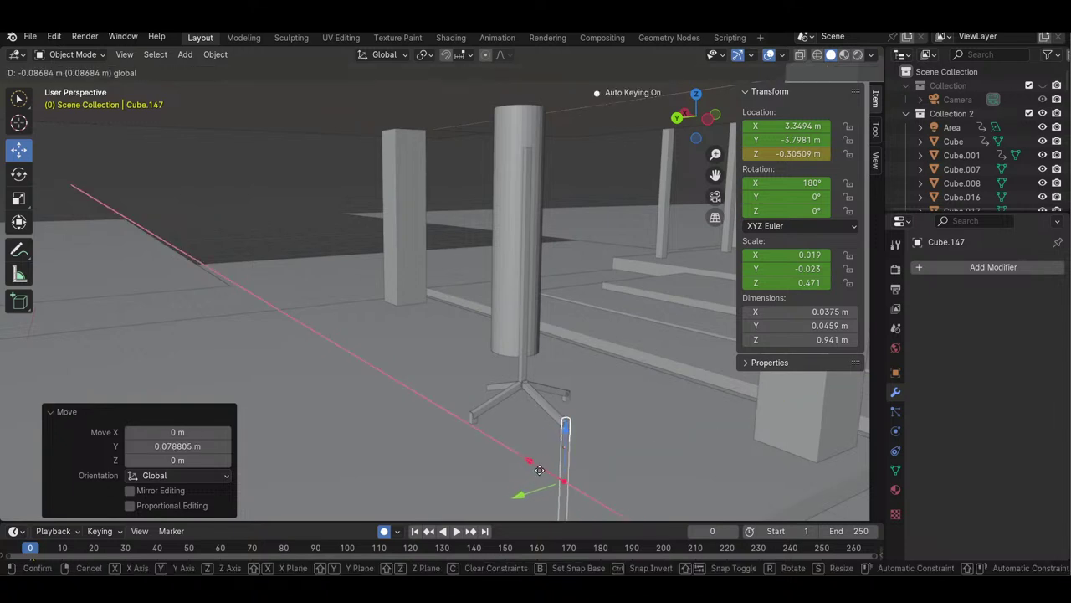
pyautogui.click(535, 477)
pyautogui.press('g')
pyautogui.press('y')
pyautogui.click(528, 493)
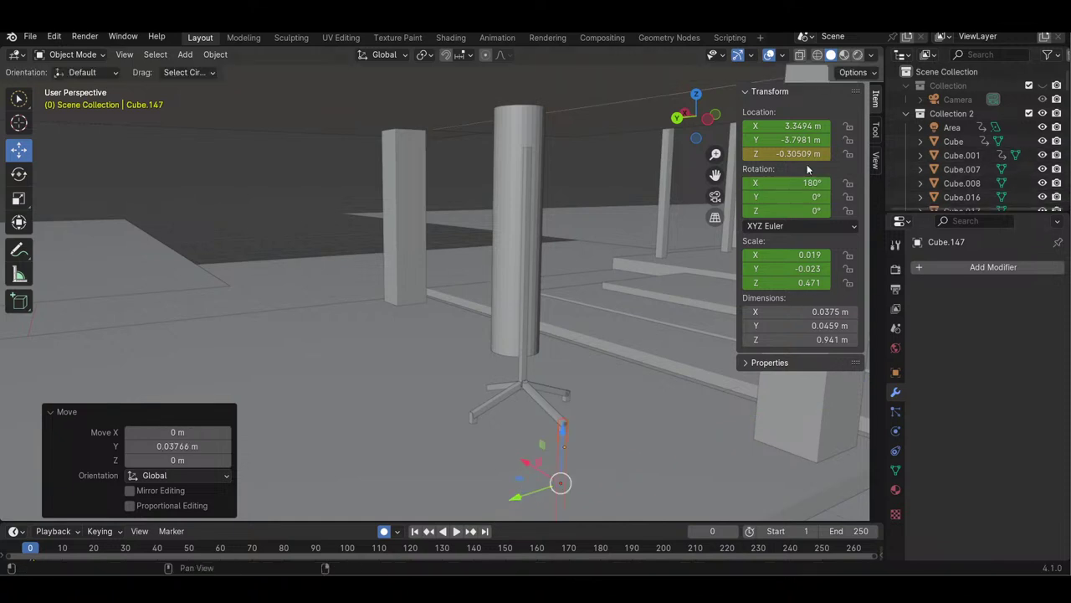
pyautogui.moveTo(716, 154)
pyautogui.mouseDown()
pyautogui.moveTo(686, 118)
pyautogui.moveTo(731, 159)
pyautogui.moveTo(732, 147)
pyautogui.mouseUp()
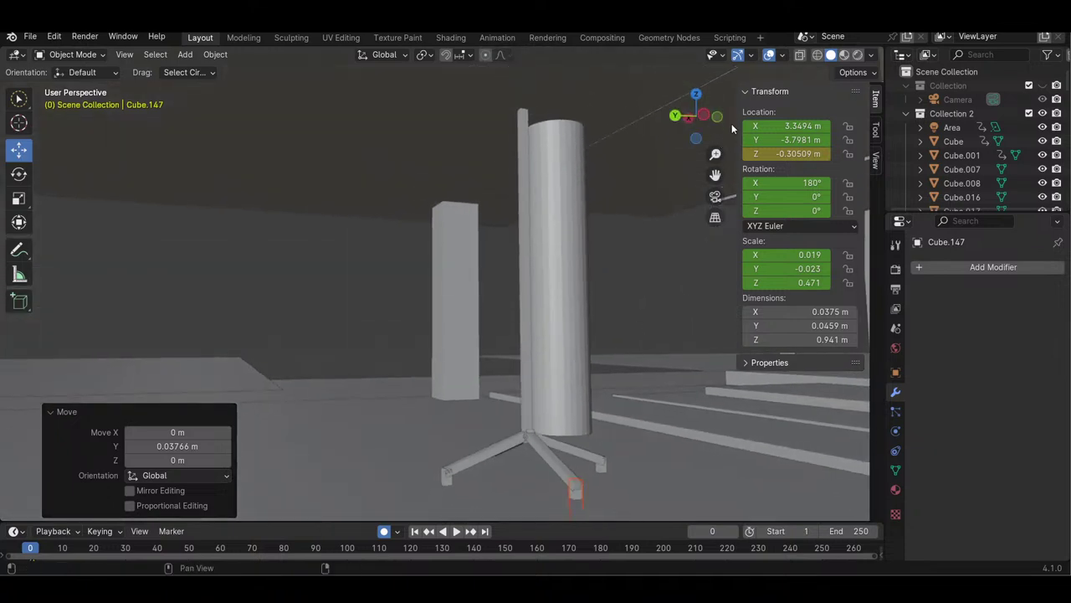
pyautogui.moveTo(715, 154); pyautogui.dragTo(716, 163)
pyautogui.moveTo(520, 513); pyautogui.dragTo(521, 512)
# - Paste a fourth short leg, move it about 0.85 m along X to the last bare arm, and shift it about 0.011 m along Y
pyautogui.moveTo(697, 117); pyautogui.dragTo(748, 118)
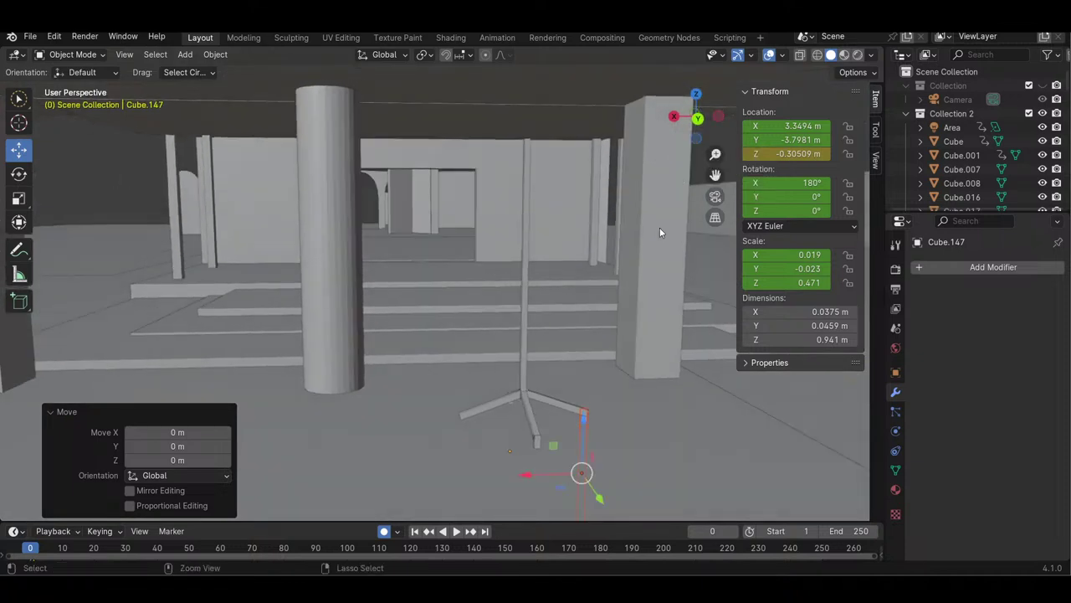
pyautogui.hotkey('ctrl', 'v')
pyautogui.press('g')
pyautogui.press('x')
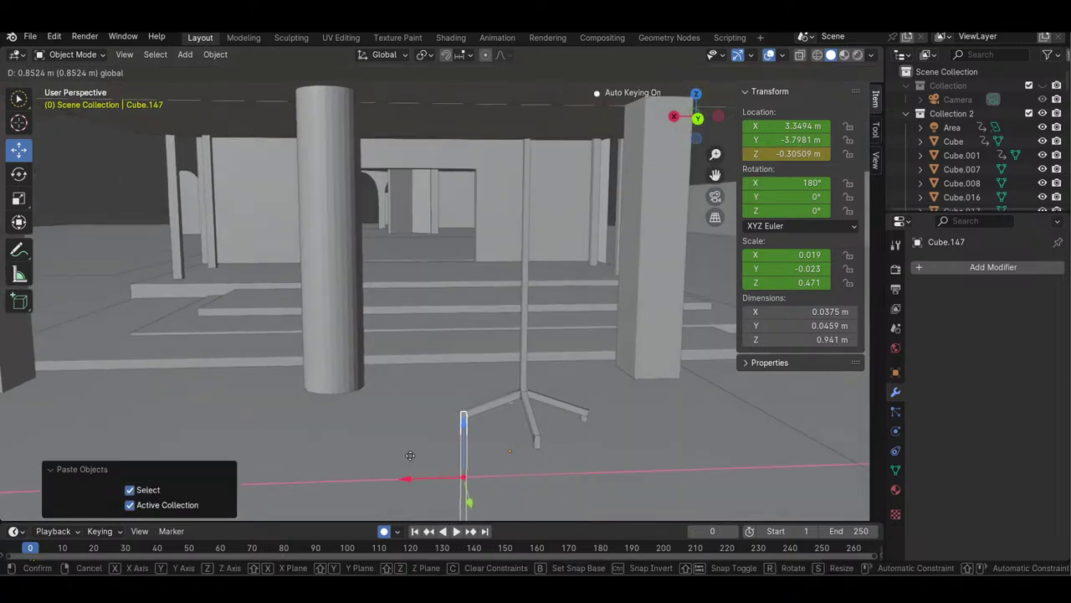
pyautogui.click(406, 456)
pyautogui.moveTo(469, 497); pyautogui.dragTo(471, 485)
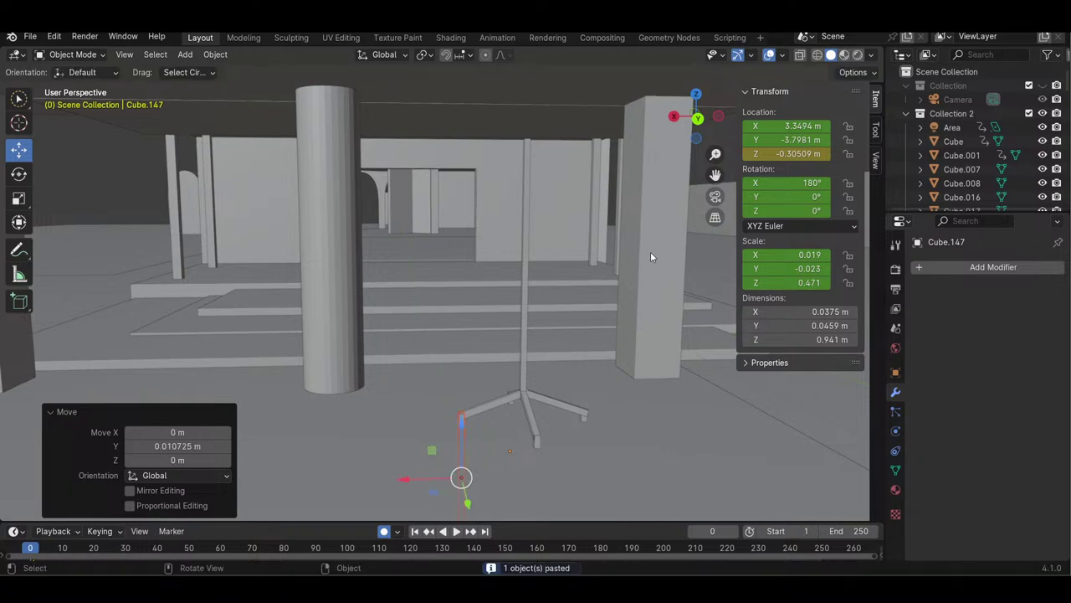
pyautogui.click(703, 175)
pyautogui.moveTo(716, 118); pyautogui.dragTo(805, 103)
pyautogui.moveTo(644, 121); pyautogui.dragTo(715, 186)
pyautogui.moveTo(703, 123); pyautogui.dragTo(375, 422)
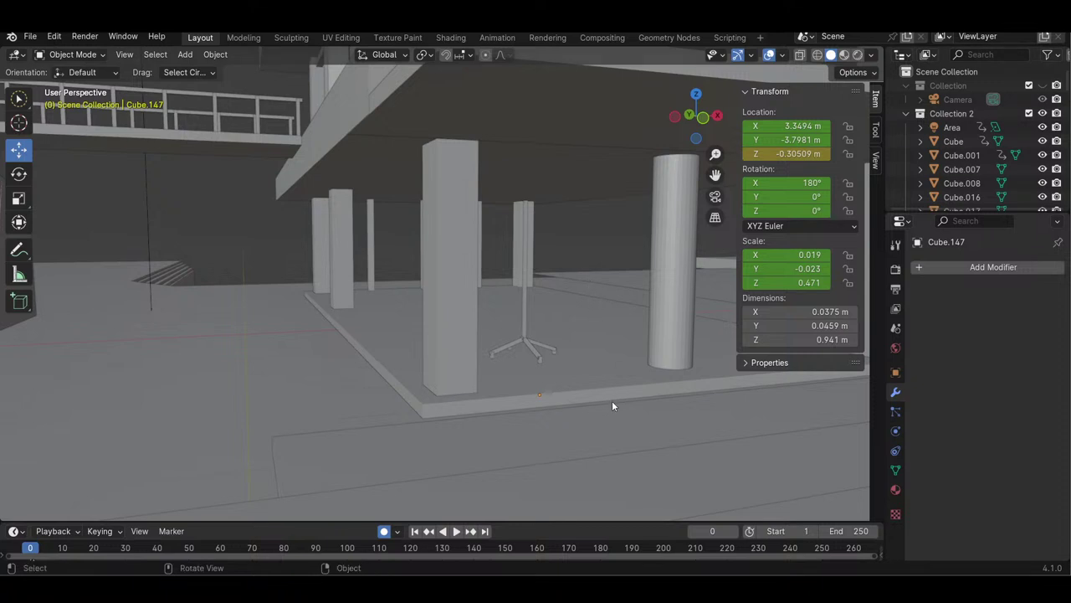
# - Paste a copy of the stand's thin vertical post, shift it sideways along X and raise it about 0.875 m
pyautogui.click(524, 319)
pyautogui.hotkey('ctrl', 'v')
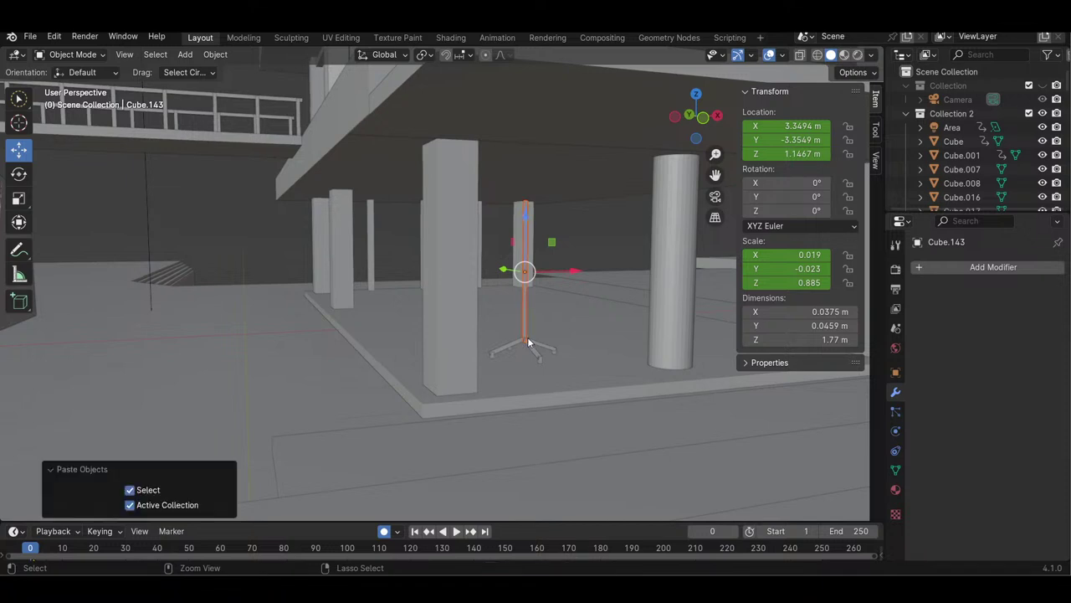
pyautogui.moveTo(565, 274); pyautogui.dragTo(662, 272)
pyautogui.moveTo(619, 225); pyautogui.dragTo(614, 159)
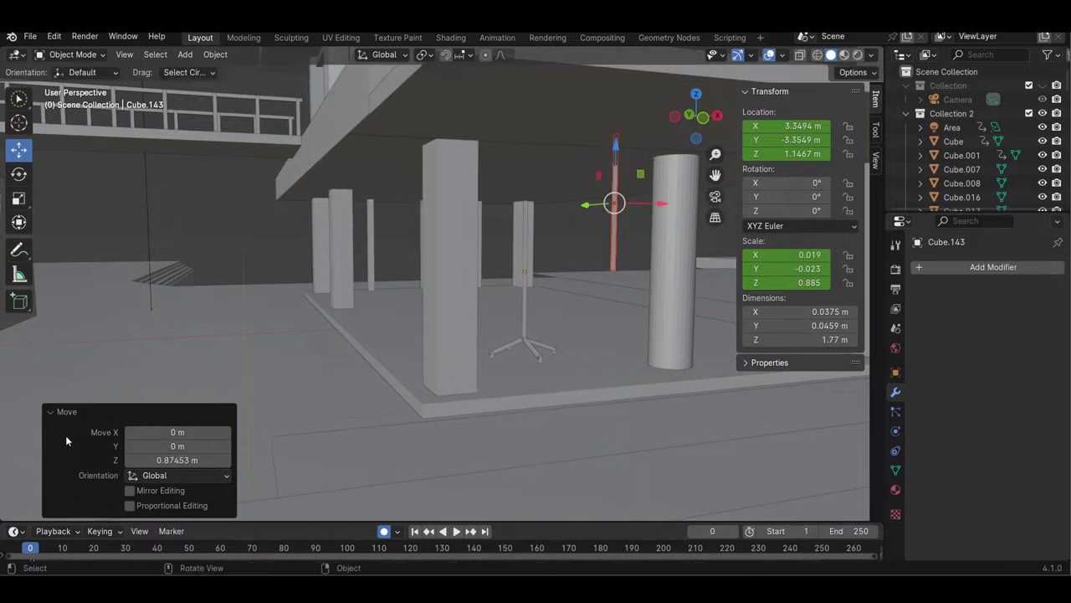
# - Shorten the copied post along Z and raise it about 0.099 m toward the underside of the building
pyautogui.click(19, 174)
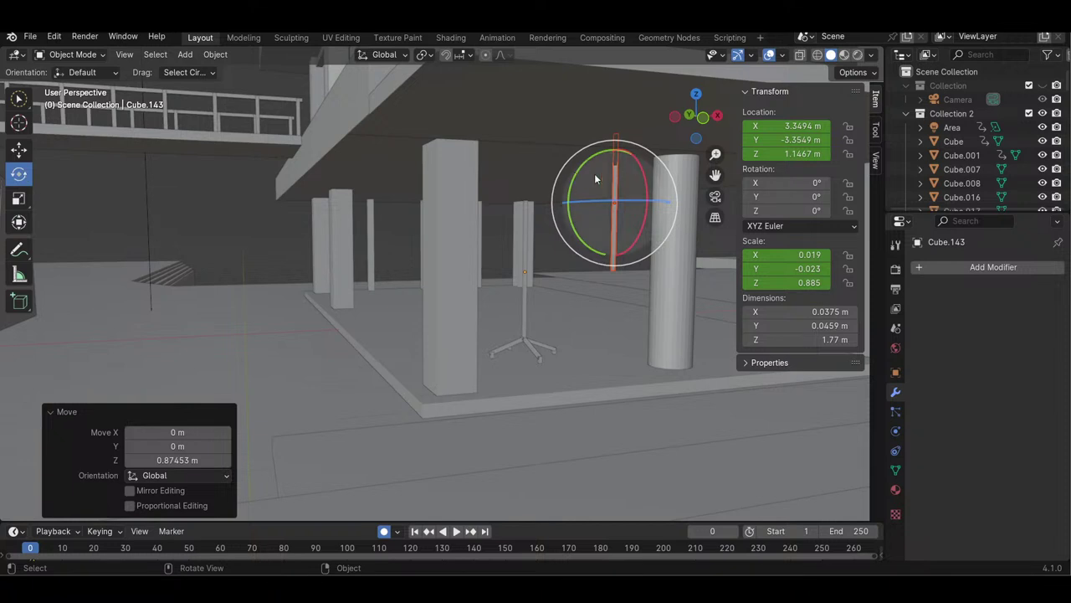
pyautogui.click(19, 198)
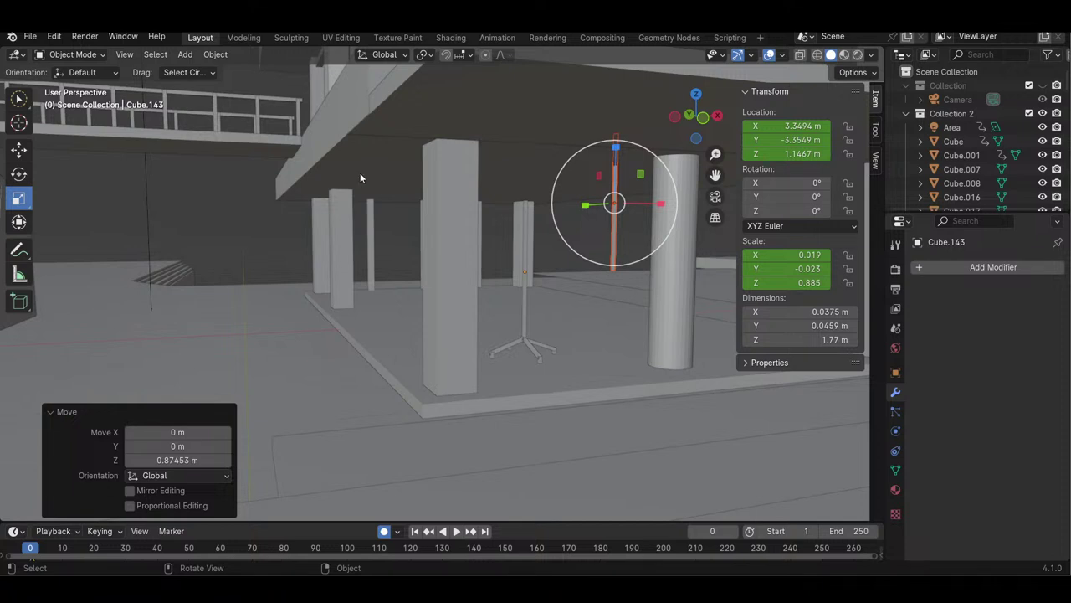
pyautogui.moveTo(615, 151); pyautogui.dragTo(613, 203)
pyautogui.click(20, 149)
pyautogui.moveTo(617, 155); pyautogui.dragTo(623, 157)
# - Raise the shortened post about 0.313 m along Z, and lower it about 0.131 m to meet the ceiling
pyautogui.moveTo(696, 131); pyautogui.dragTo(486, 140)
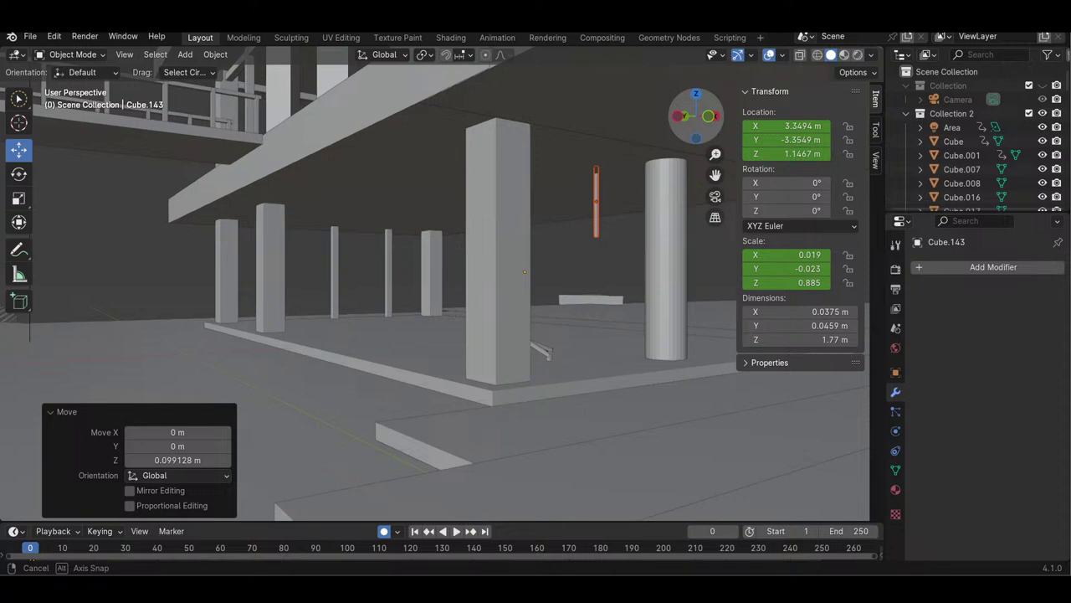
pyautogui.moveTo(485, 141); pyautogui.dragTo(485, 140)
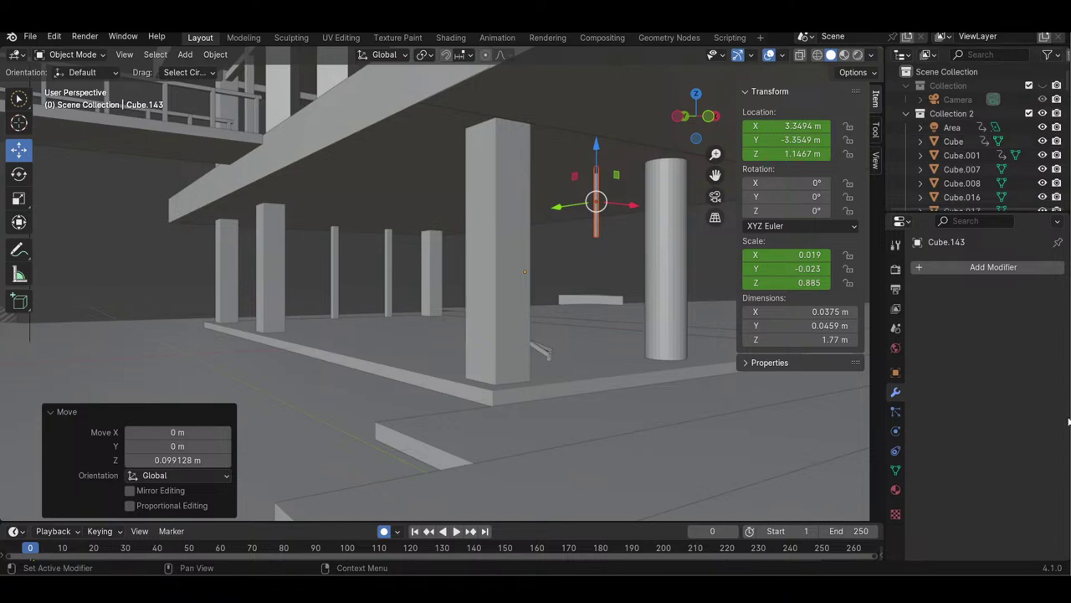
pyautogui.moveTo(707, 127); pyautogui.dragTo(833, 127)
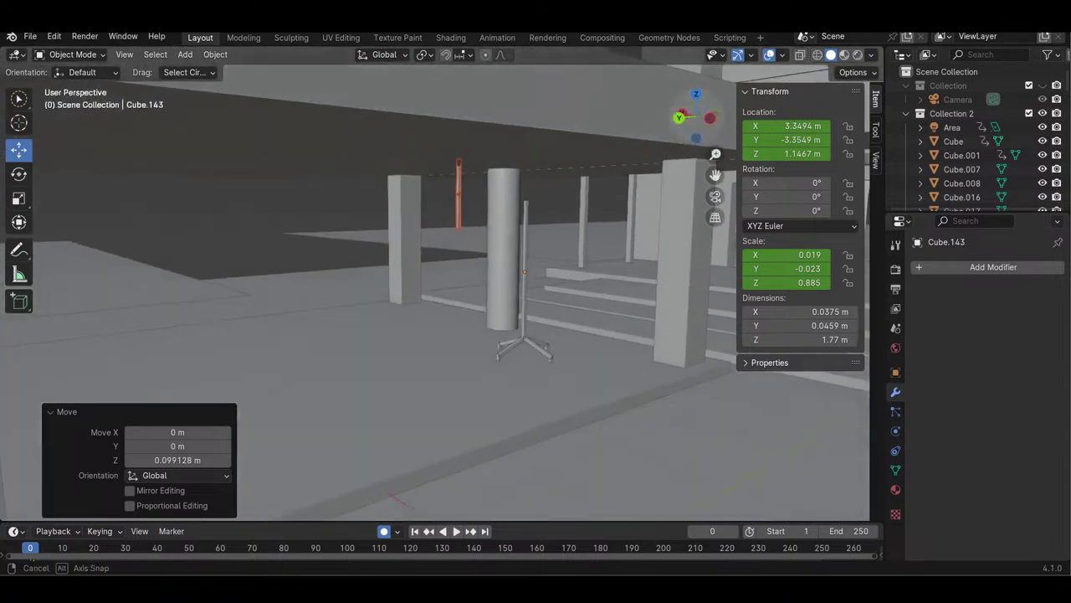
pyautogui.moveTo(653, 119); pyautogui.dragTo(636, 120)
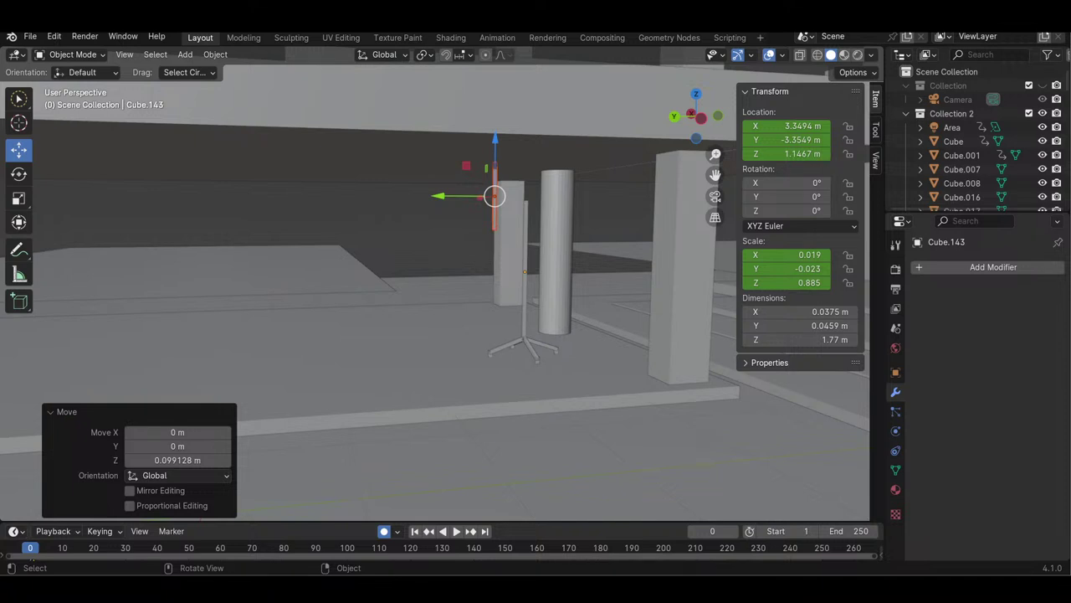
pyautogui.moveTo(692, 117); pyautogui.dragTo(925, 124)
pyautogui.moveTo(721, 129); pyautogui.dragTo(559, 347)
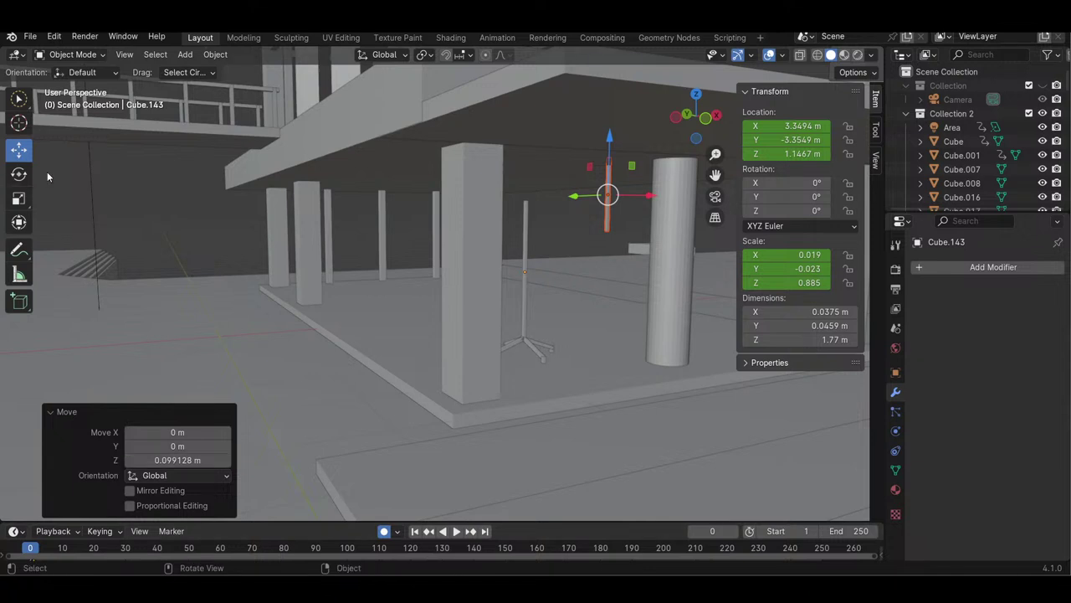
pyautogui.moveTo(610, 174); pyautogui.dragTo(609, 144)
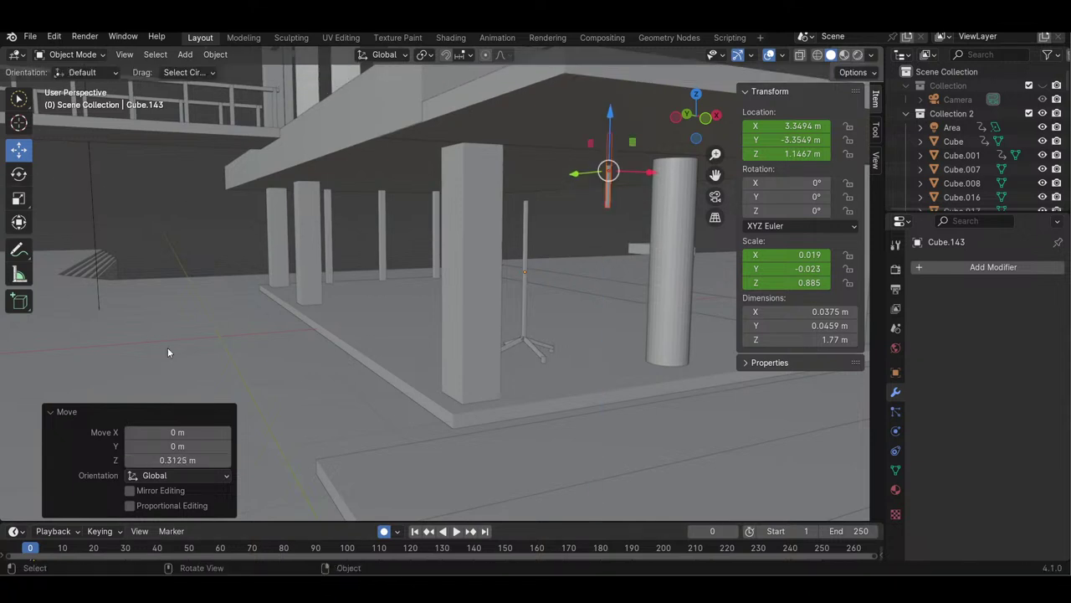
pyautogui.click(18, 199)
pyautogui.click(18, 149)
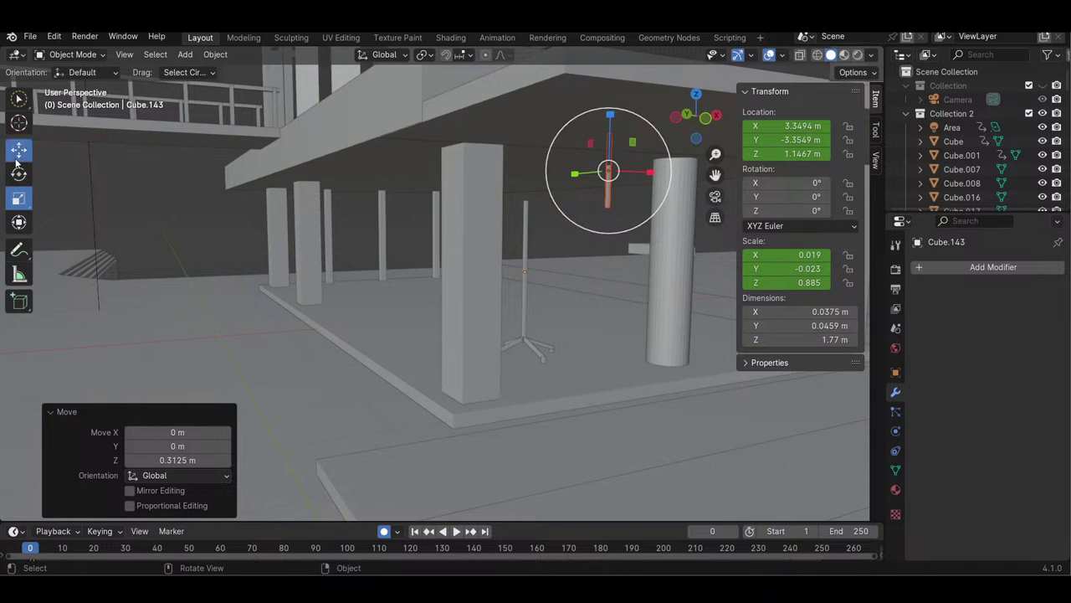
pyautogui.moveTo(612, 127); pyautogui.dragTo(613, 138)
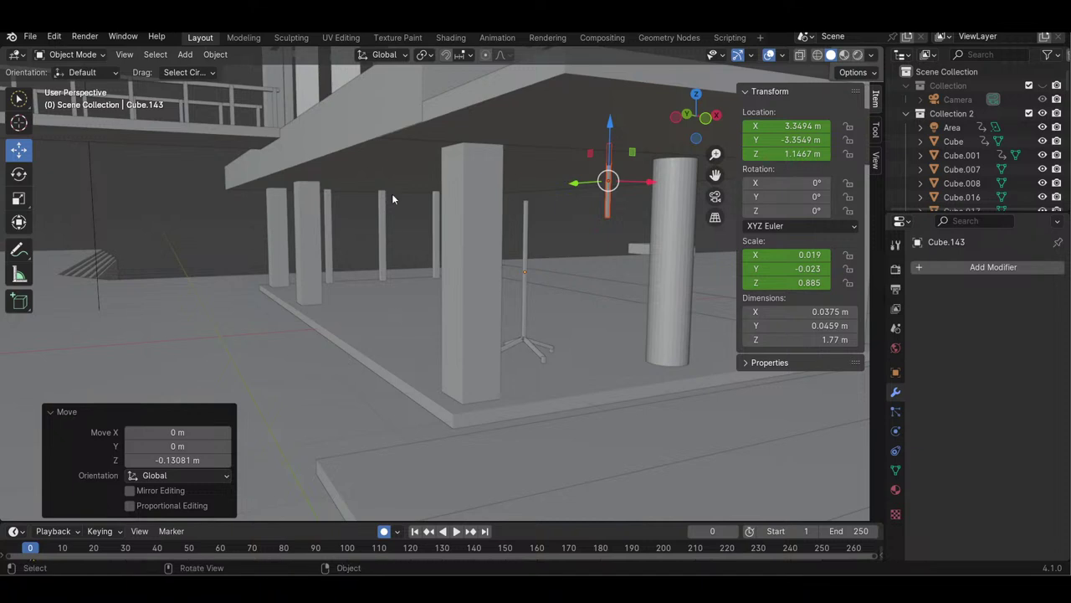
# - Add a mesh circle of 1 m radius and move it about 8.26 m up and -11.33 m along Y toward the house
pyautogui.moveTo(707, 138); pyautogui.dragTo(740, 139)
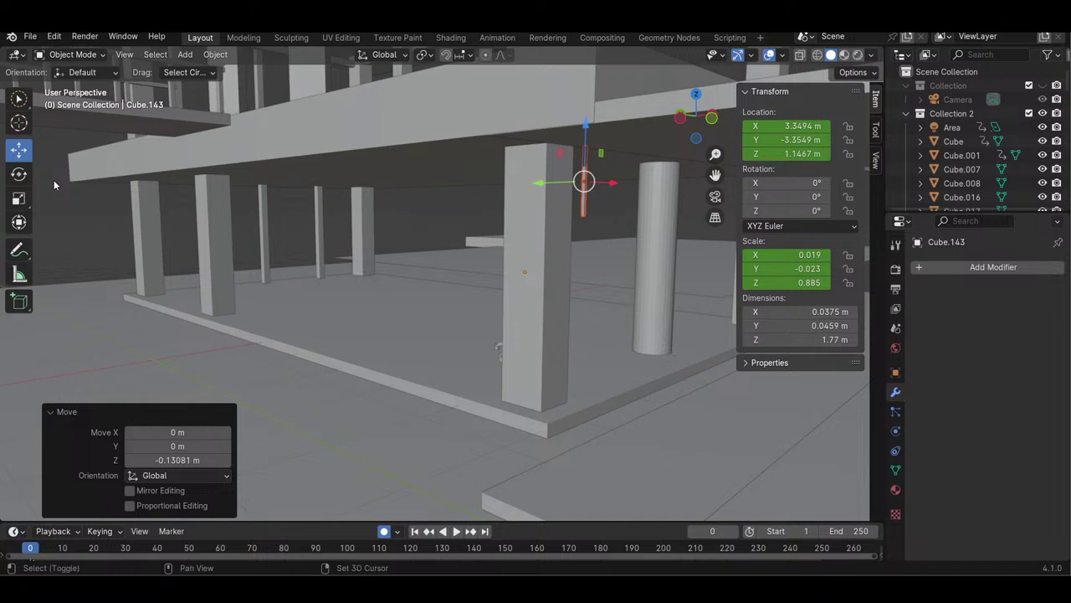
pyautogui.hotkey('shift', 'a')
pyautogui.moveTo(86, 103)
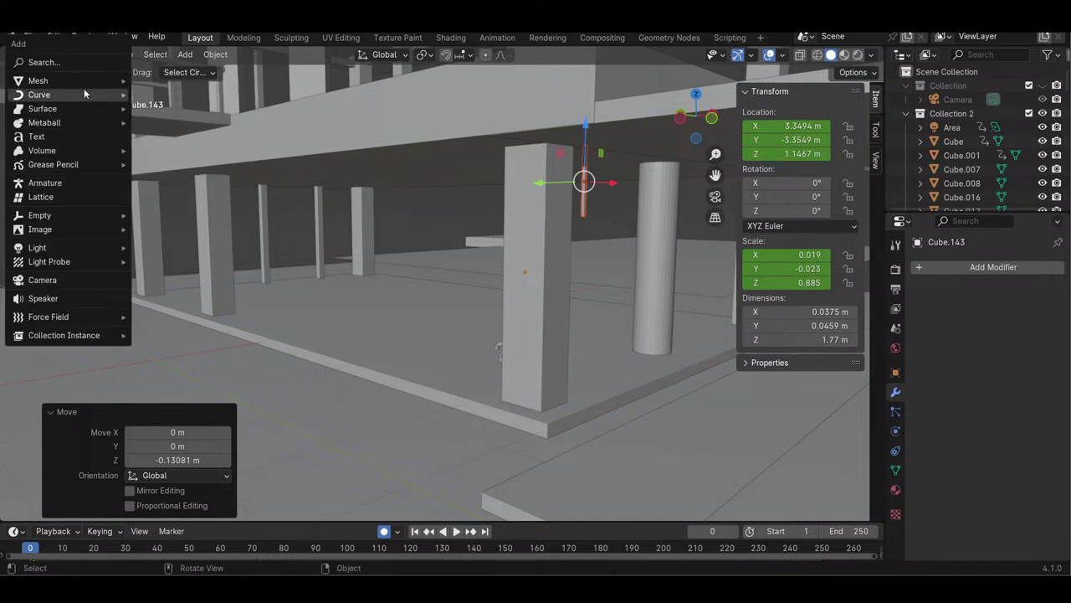
pyautogui.moveTo(93, 80)
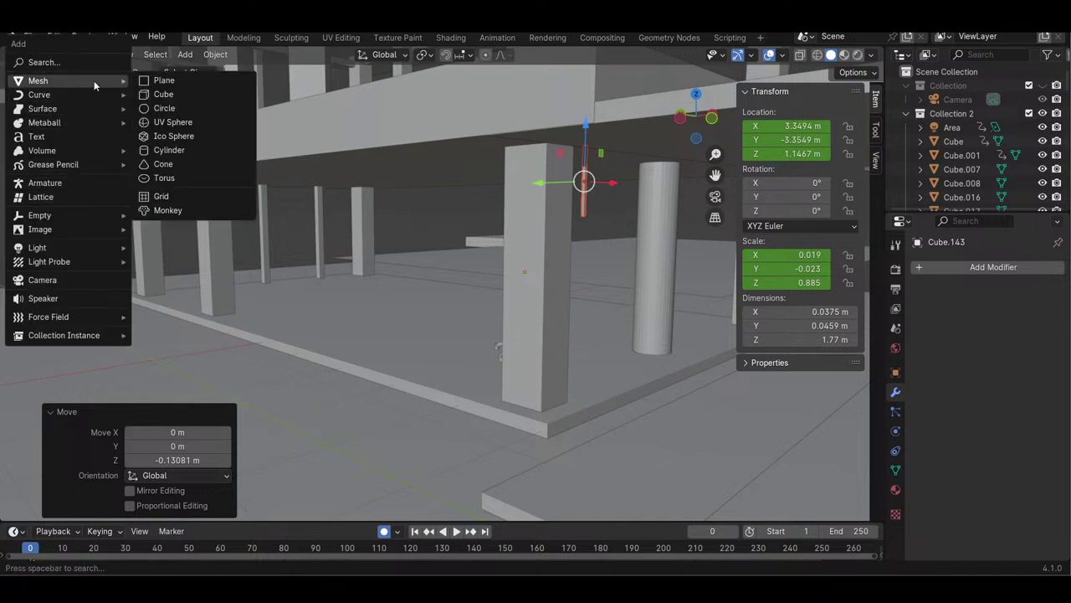
pyautogui.click(165, 108)
pyautogui.moveTo(721, 154); pyautogui.dragTo(723, 205)
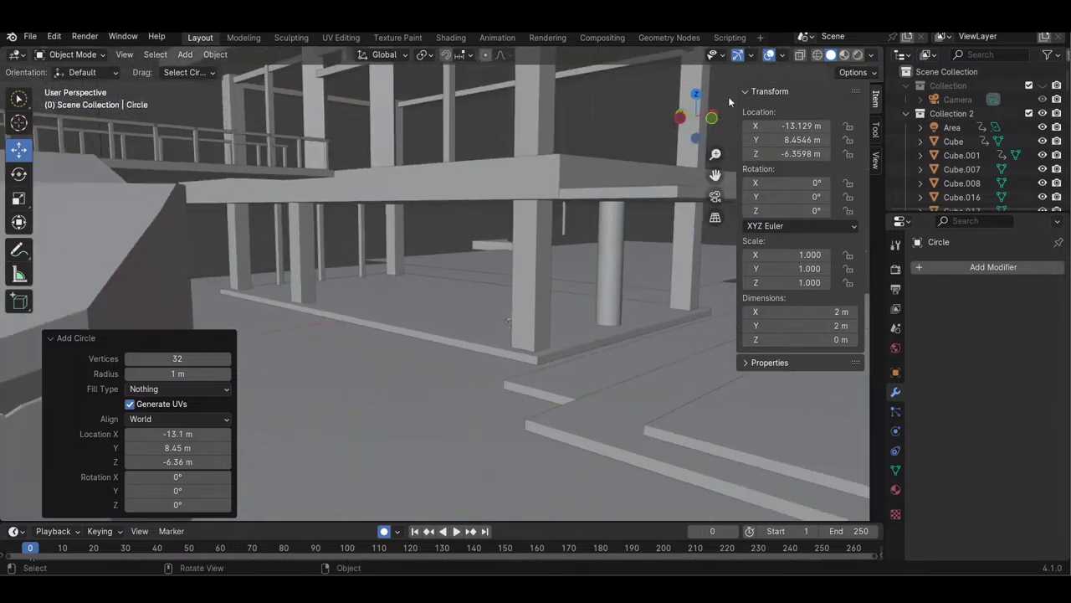
pyautogui.moveTo(695, 134); pyautogui.dragTo(718, 222)
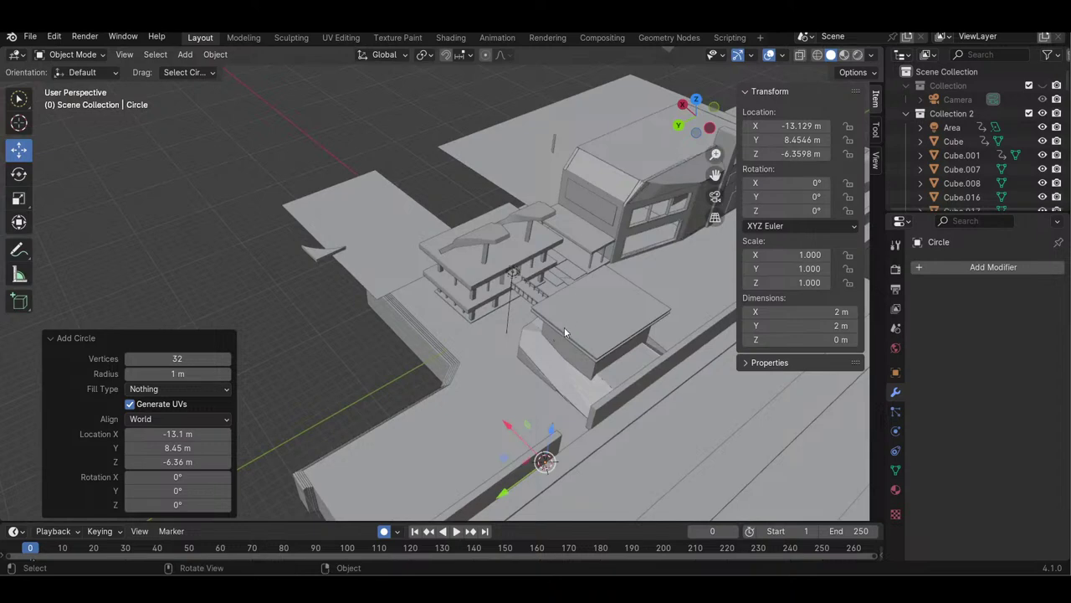
pyautogui.moveTo(518, 433); pyautogui.dragTo(465, 285)
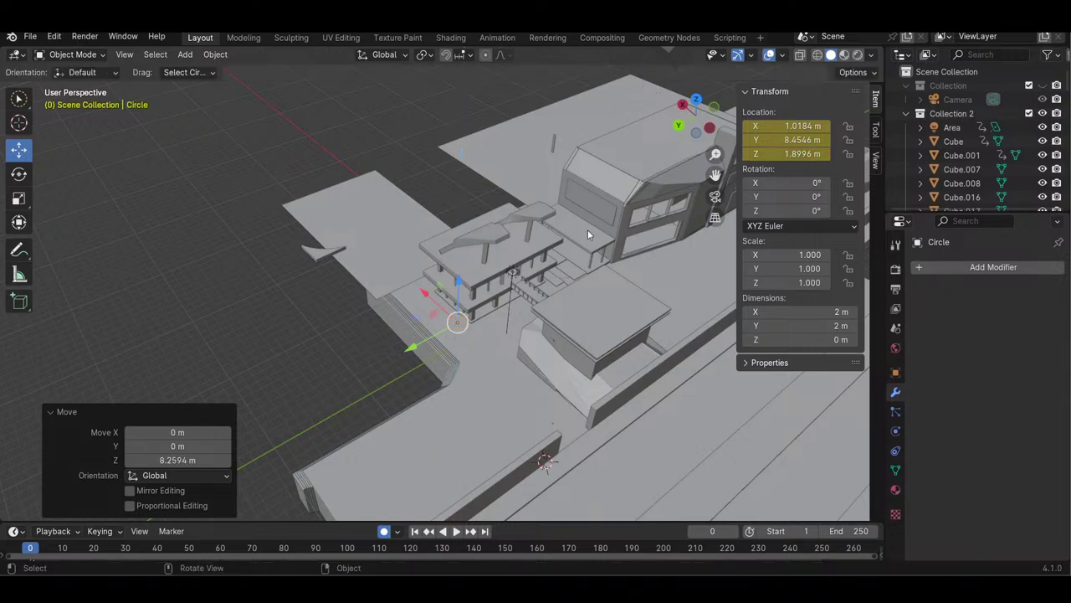
pyautogui.moveTo(715, 154); pyautogui.dragTo(668, 136)
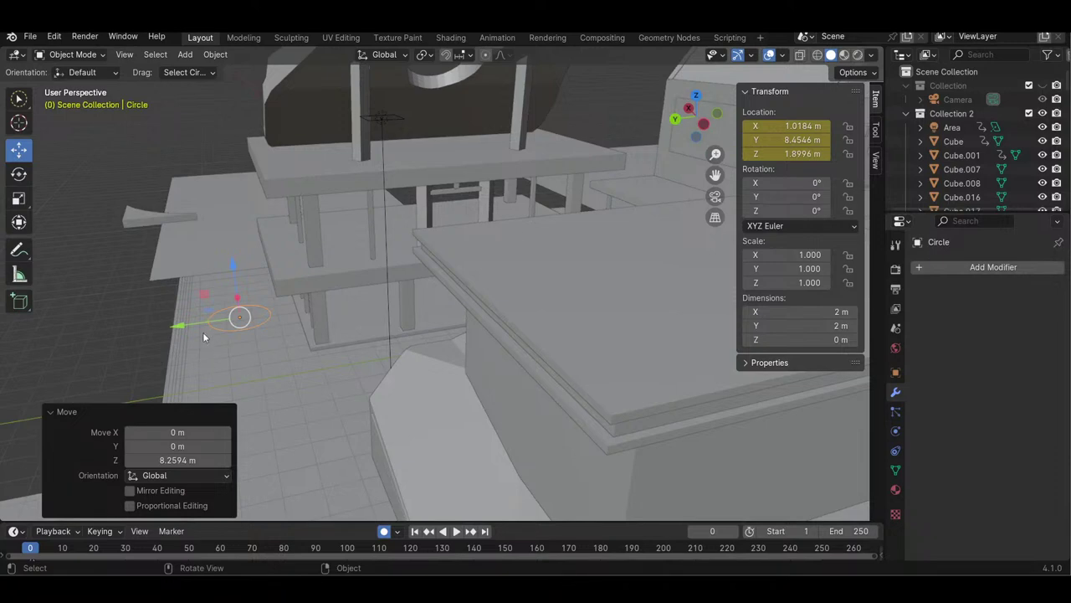
pyautogui.moveTo(193, 322); pyautogui.dragTo(543, 242)
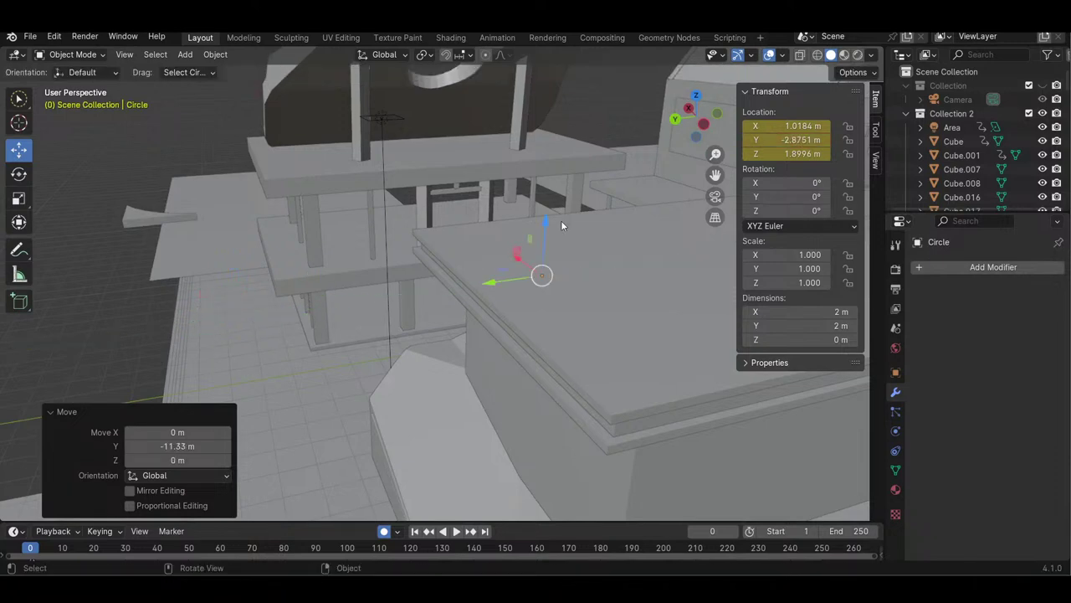
# - Shift the circle about 0.397 m along X, -0.307 m along Y and -0.169 m along Z near the stand, and delete it
pyautogui.moveTo(691, 133); pyautogui.dragTo(716, 139)
pyautogui.moveTo(408, 235)
pyautogui.mouseDown()
pyautogui.moveTo(408, 216)
pyautogui.moveTo(418, 240)
pyautogui.mouseUp()
pyautogui.moveTo(704, 105)
pyautogui.mouseDown()
pyautogui.moveTo(718, 136)
pyautogui.moveTo(699, 117)
pyautogui.mouseUp()
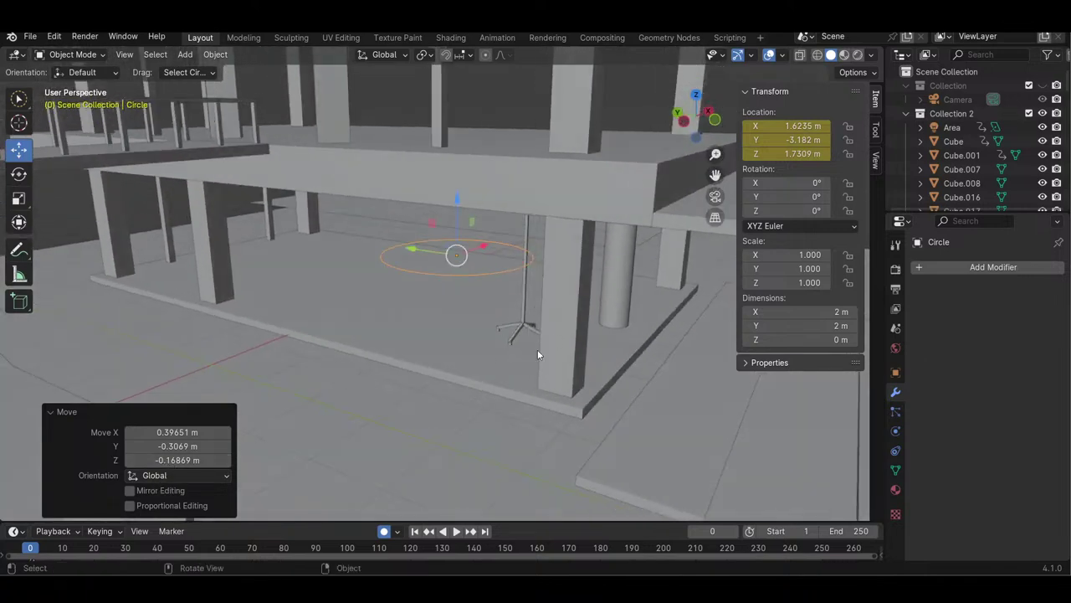
pyautogui.moveTo(1067, 82); pyautogui.dragTo(1070, 246)
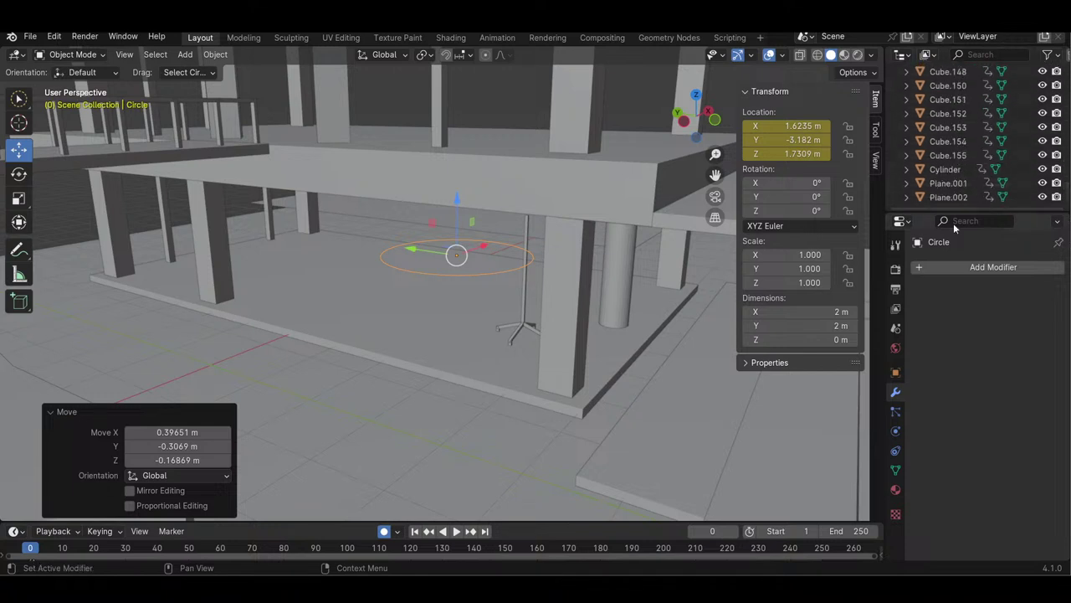
pyautogui.click(485, 266)
pyautogui.click(473, 242)
pyautogui.press('Delete')
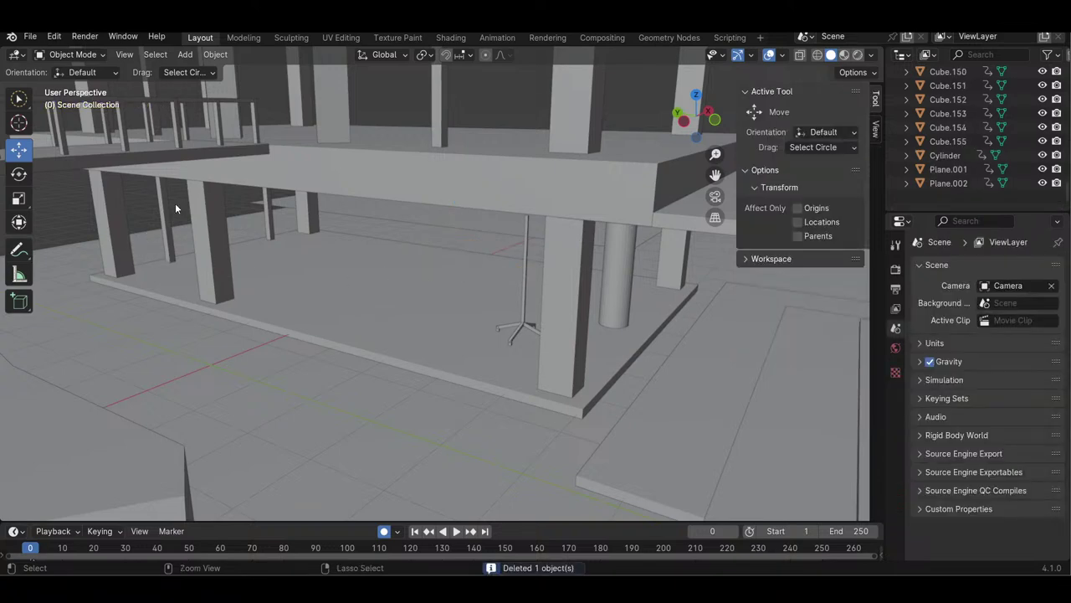
# - Add a UV sphere and move it beside the round column, to about X 5.26 m, Y -4.04 m, Z 0.56 m
pyautogui.hotkey('shift', 'a')
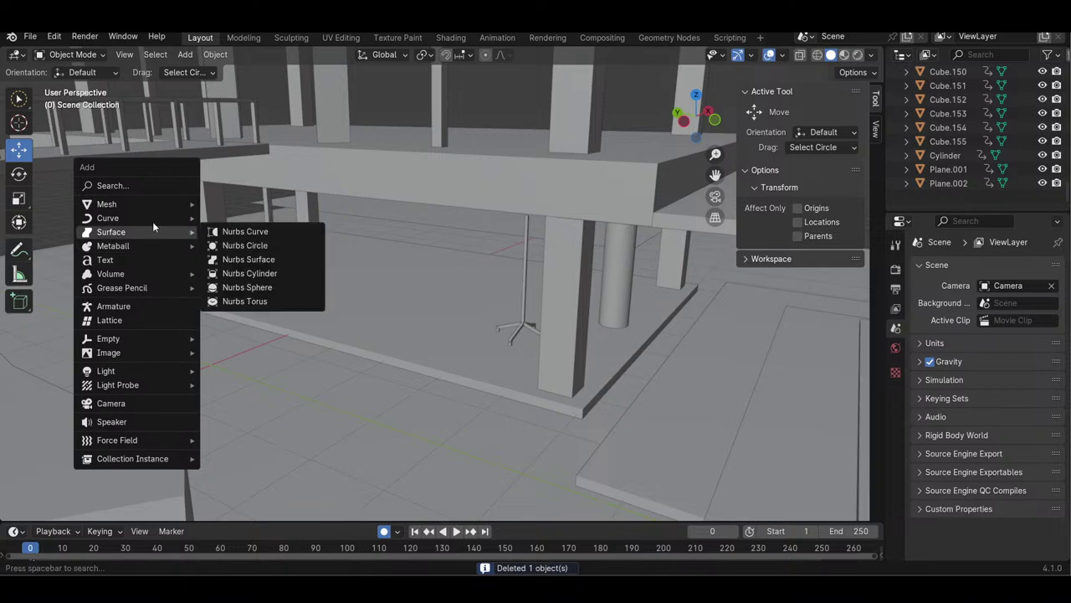
pyautogui.moveTo(155, 205)
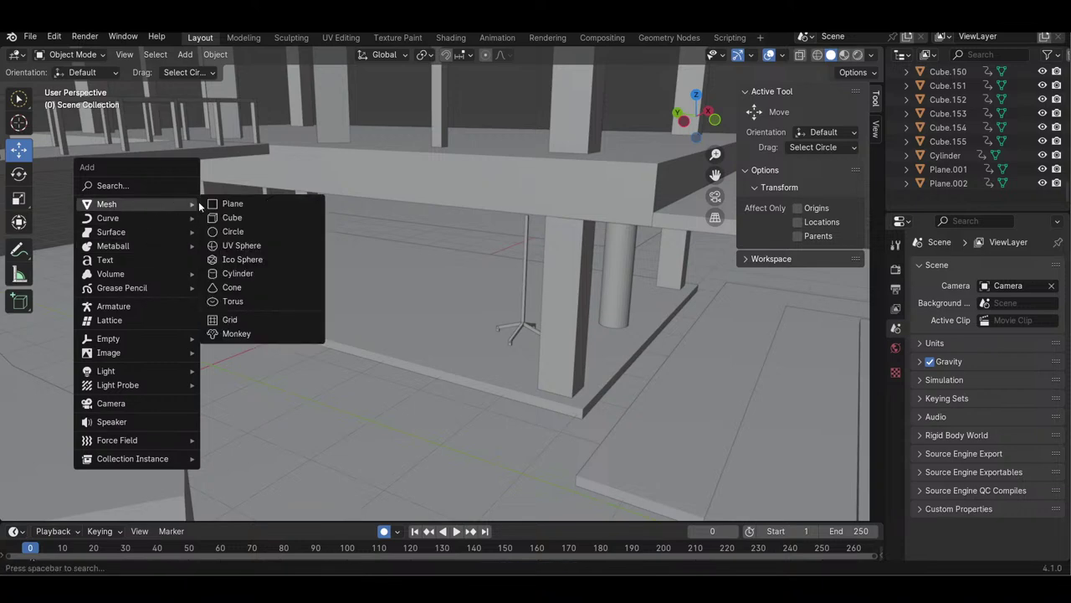
pyautogui.click(239, 245)
pyautogui.moveTo(716, 154); pyautogui.dragTo(670, 502)
pyautogui.moveTo(696, 115); pyautogui.dragTo(816, 119)
pyautogui.moveTo(716, 154); pyautogui.dragTo(709, 289)
pyautogui.moveTo(575, 385); pyautogui.dragTo(394, 334)
pyautogui.moveTo(428, 311); pyautogui.dragTo(428, 253)
pyautogui.moveTo(402, 305); pyautogui.dragTo(482, 263)
pyautogui.moveTo(715, 154); pyautogui.dragTo(715, 191)
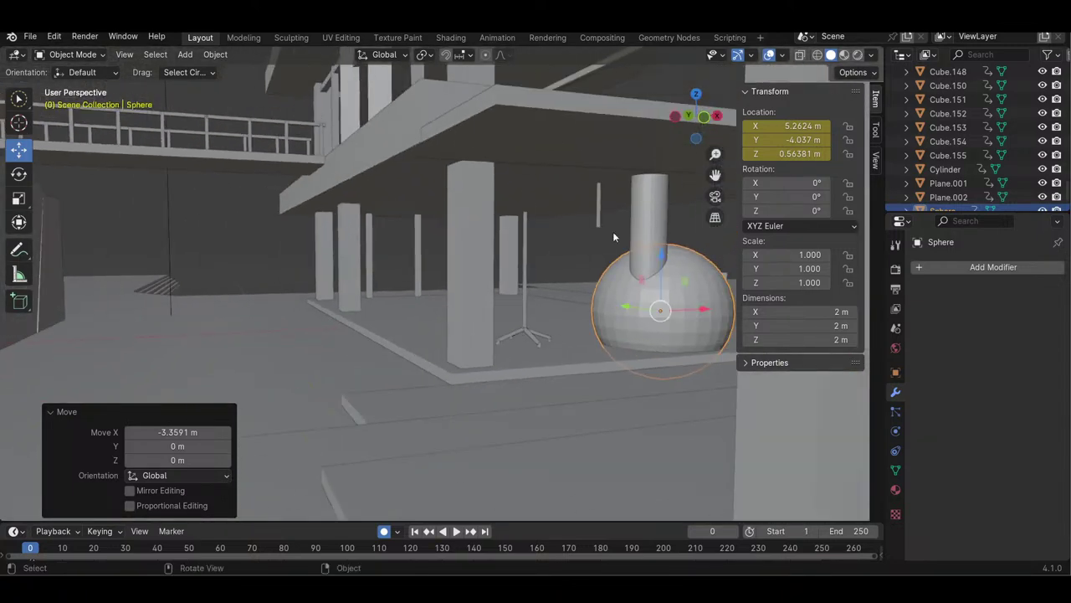
# - Flatten and shrink the sphere into a thin disc measuring about 1.26 m by 0.971 m by 0.0725 m
pyautogui.click(21, 200)
pyautogui.moveTo(662, 259); pyautogui.dragTo(666, 324)
pyautogui.moveTo(661, 261); pyautogui.dragTo(661, 279)
pyautogui.moveTo(662, 282); pyautogui.dragTo(662, 288)
pyautogui.moveTo(662, 285); pyautogui.dragTo(661, 292)
pyautogui.moveTo(660, 291); pyautogui.dragTo(689, 309)
pyautogui.press('s')
# - Move the disc up near the hanging post, to about X 4.87 m, Y -2.85 m, Z 1.82 m
pyautogui.click(19, 150)
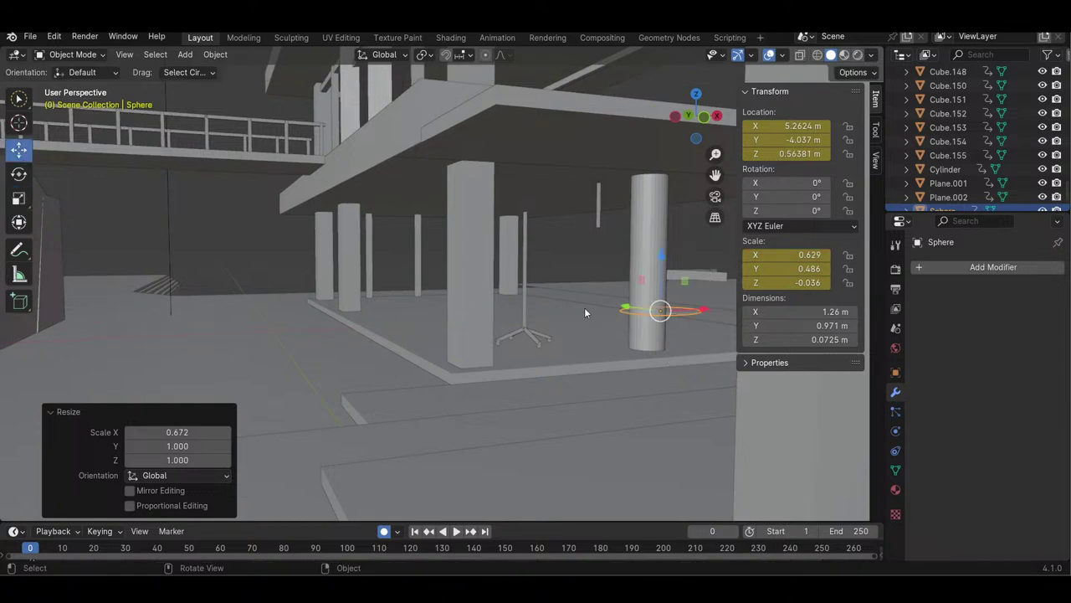
pyautogui.moveTo(622, 310); pyautogui.dragTo(595, 182)
pyautogui.moveTo(654, 231); pyautogui.dragTo(628, 231)
# - Shift the disc about -0.459 m along Y and -0.147 m along X to align it beneath the hanging post
pyautogui.moveTo(674, 127); pyautogui.dragTo(710, 205)
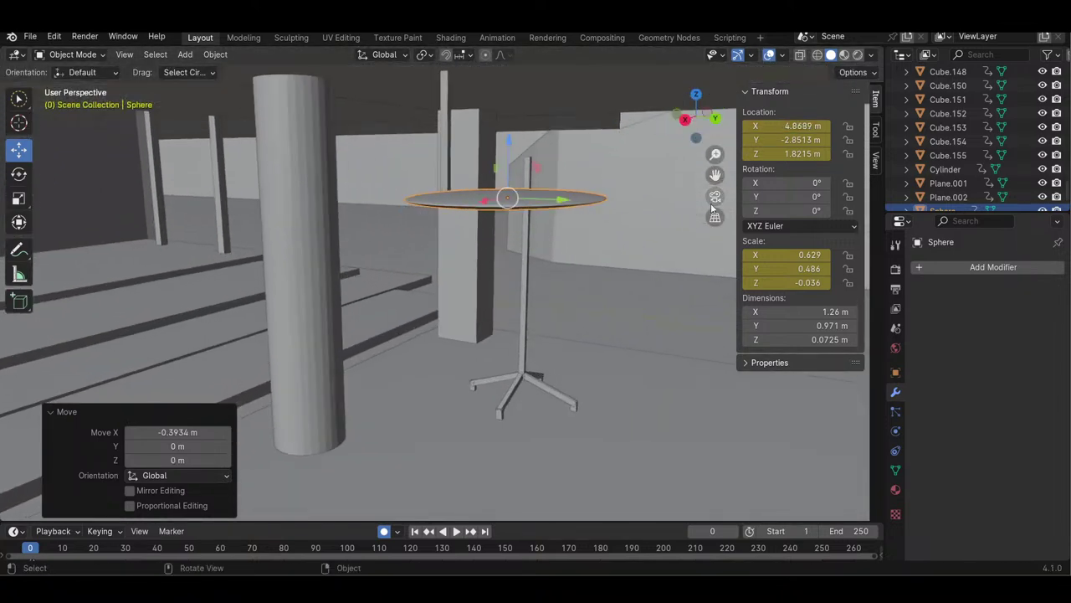
pyautogui.moveTo(699, 133); pyautogui.dragTo(713, 162)
pyautogui.click(710, 148)
pyautogui.click(579, 275)
pyautogui.moveTo(624, 237); pyautogui.dragTo(498, 244)
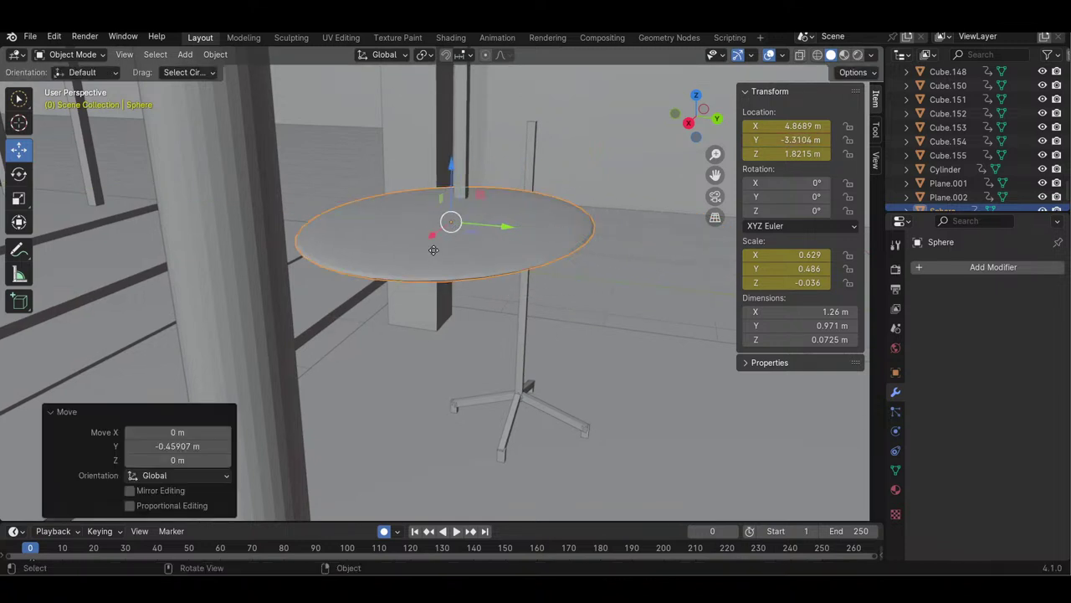
pyautogui.moveTo(434, 238); pyautogui.dragTo(512, 216)
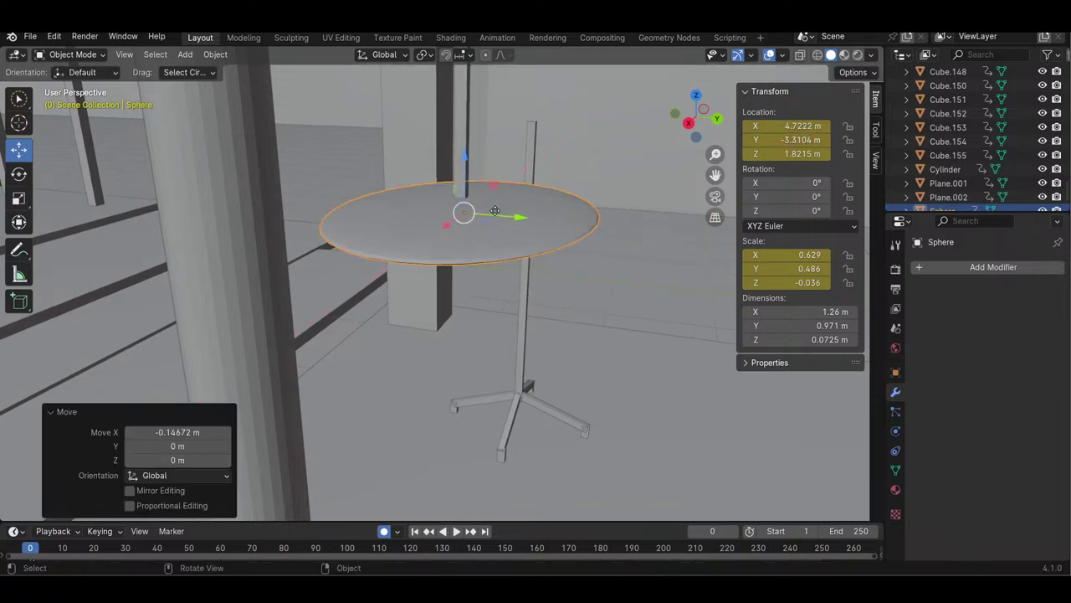
# - Tilt the disc about -1.75° around X and scale its X dimension down to about 0.982 m
pyautogui.click(18, 198)
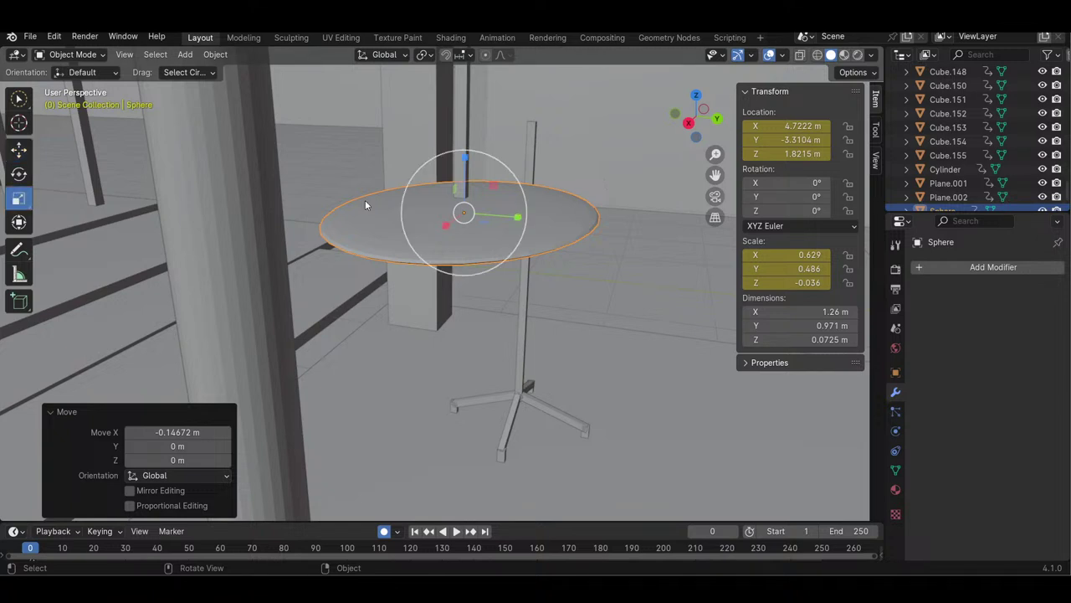
pyautogui.click(18, 173)
pyautogui.moveTo(506, 183); pyautogui.dragTo(514, 185)
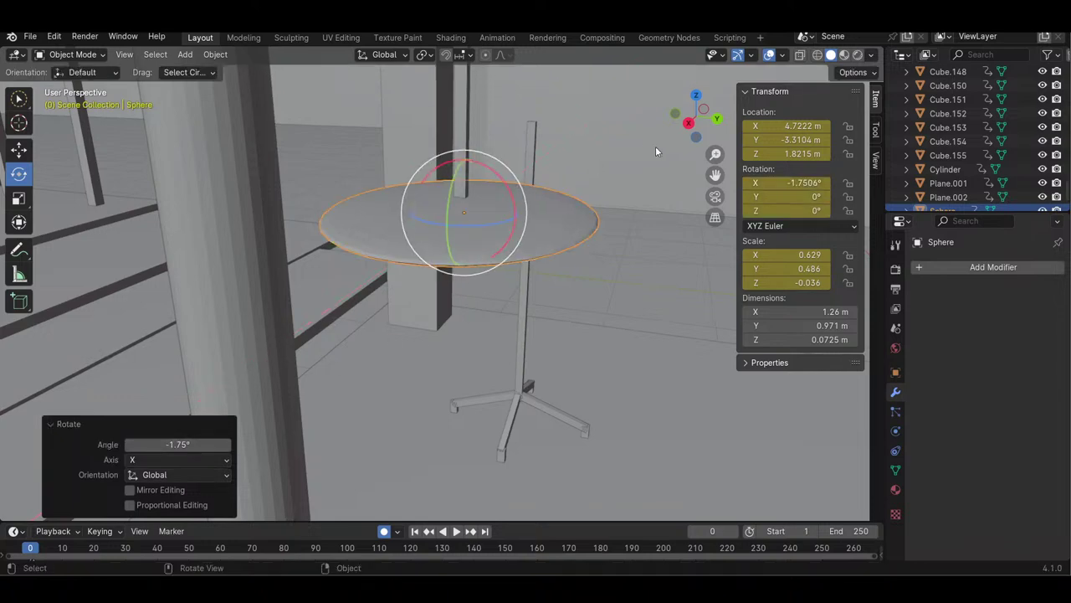
pyautogui.moveTo(700, 136)
pyautogui.mouseDown()
pyautogui.moveTo(733, 137)
pyautogui.moveTo(691, 138)
pyautogui.mouseUp()
pyautogui.moveTo(632, 121); pyautogui.dragTo(558, 214)
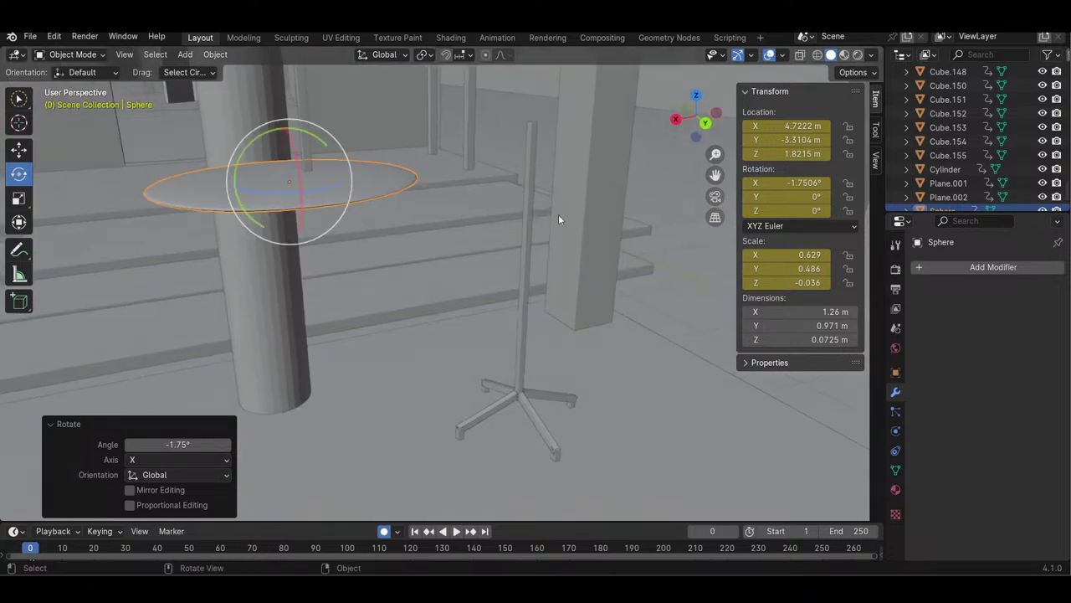
pyautogui.click(19, 199)
pyautogui.moveTo(243, 192); pyautogui.dragTo(285, 193)
# - Recenter the disc under the hanging post by moving it about -0.085 m along X and -0.025 m along Y
pyautogui.click(19, 149)
pyautogui.press('g')
pyautogui.press('y')
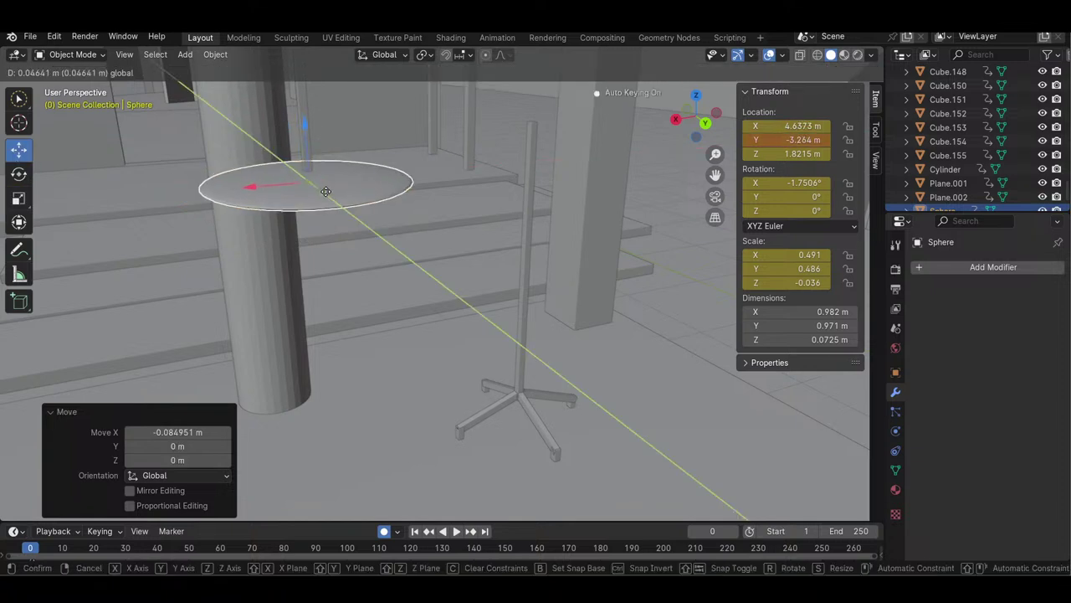
pyautogui.click(335, 187)
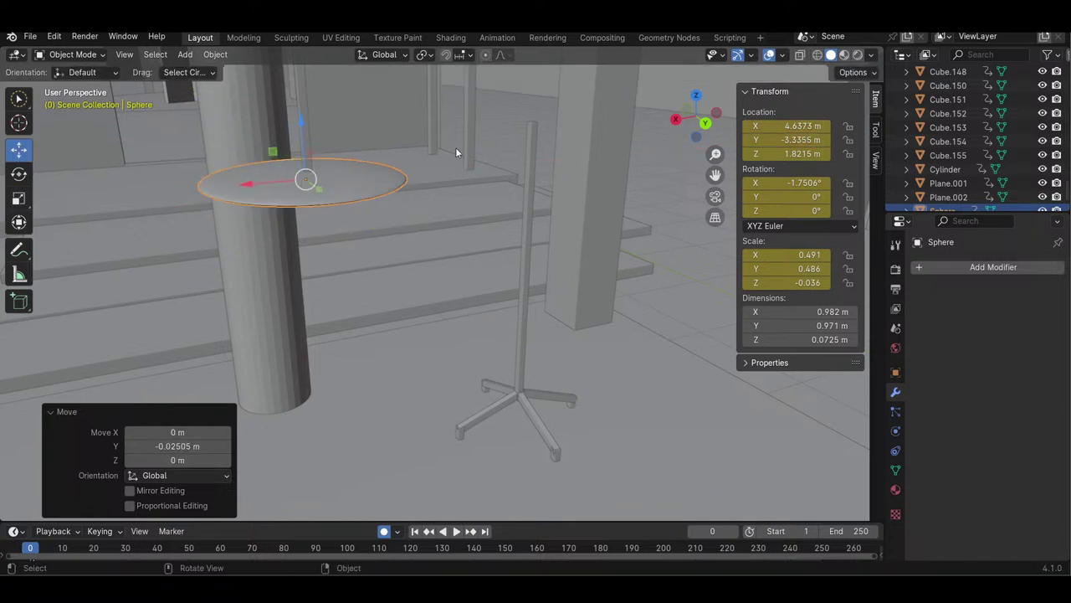
pyautogui.moveTo(698, 133); pyautogui.dragTo(639, 154)
pyautogui.moveTo(713, 153); pyautogui.dragTo(714, 176)
pyautogui.press('g')
pyautogui.hotkey('shift', 'z')
pyautogui.click(723, 139)
pyautogui.hotkey('ctrl', 'z')
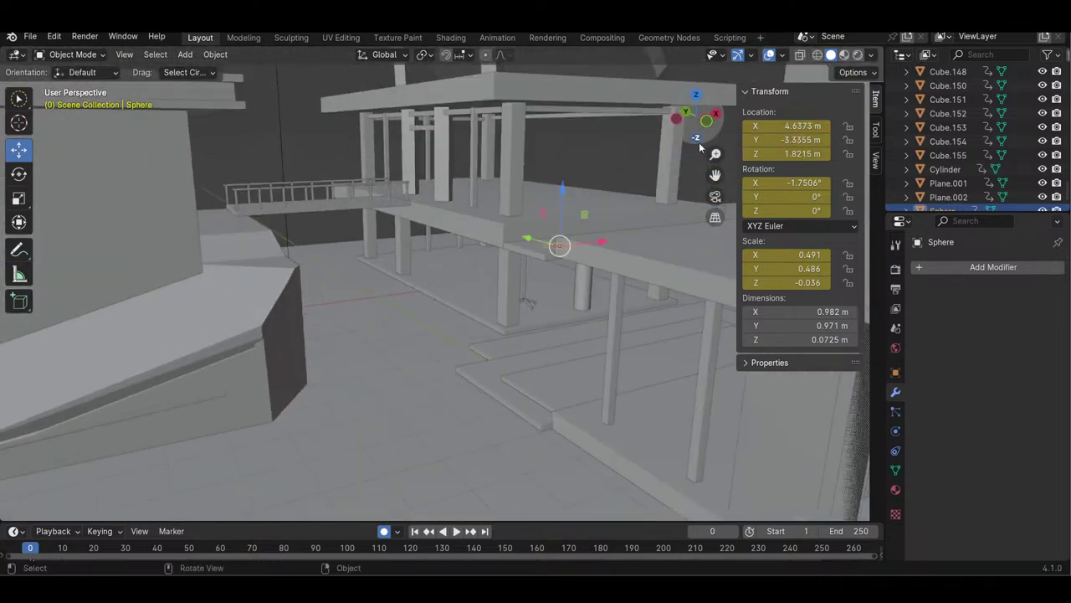
pyautogui.moveTo(703, 124); pyautogui.dragTo(661, 131)
pyautogui.moveTo(712, 154); pyautogui.dragTo(712, 188)
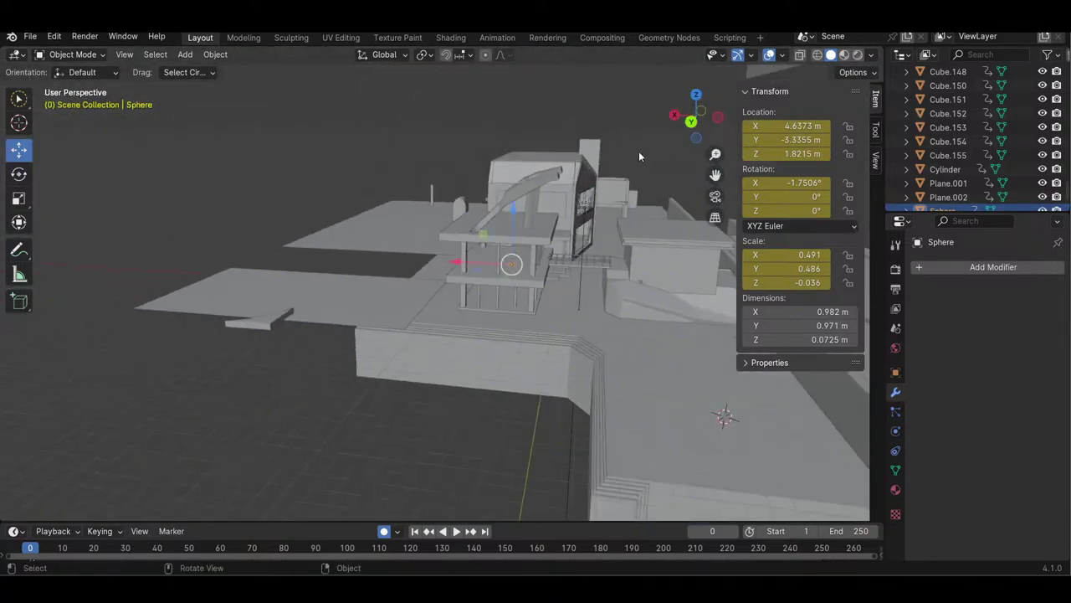
pyautogui.moveTo(707, 124)
pyautogui.mouseDown()
pyautogui.moveTo(695, 126)
pyautogui.moveTo(707, 128)
pyautogui.mouseUp()
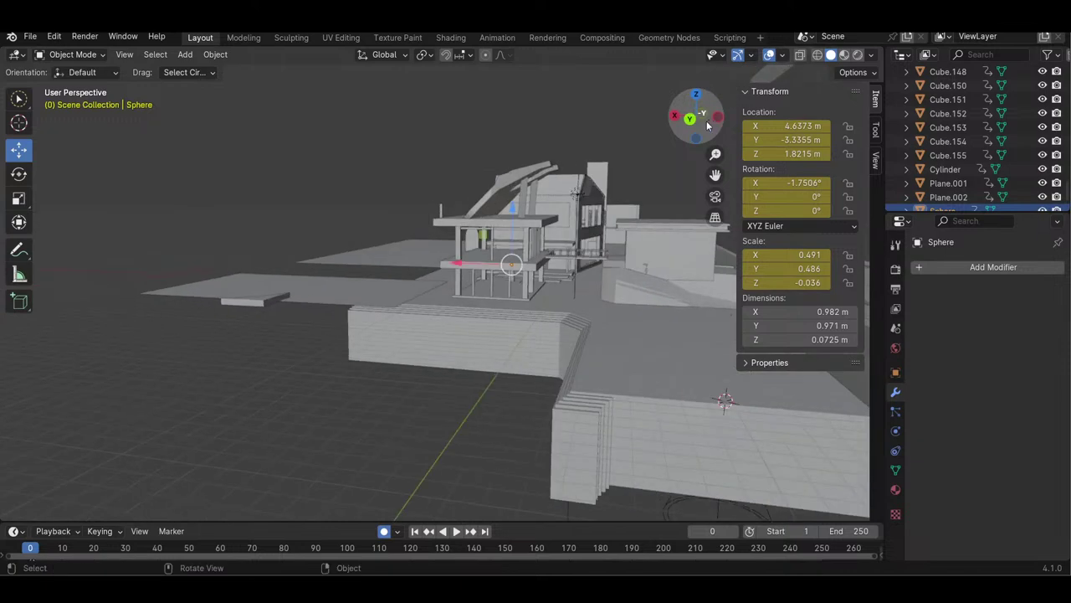
pyautogui.press('c')
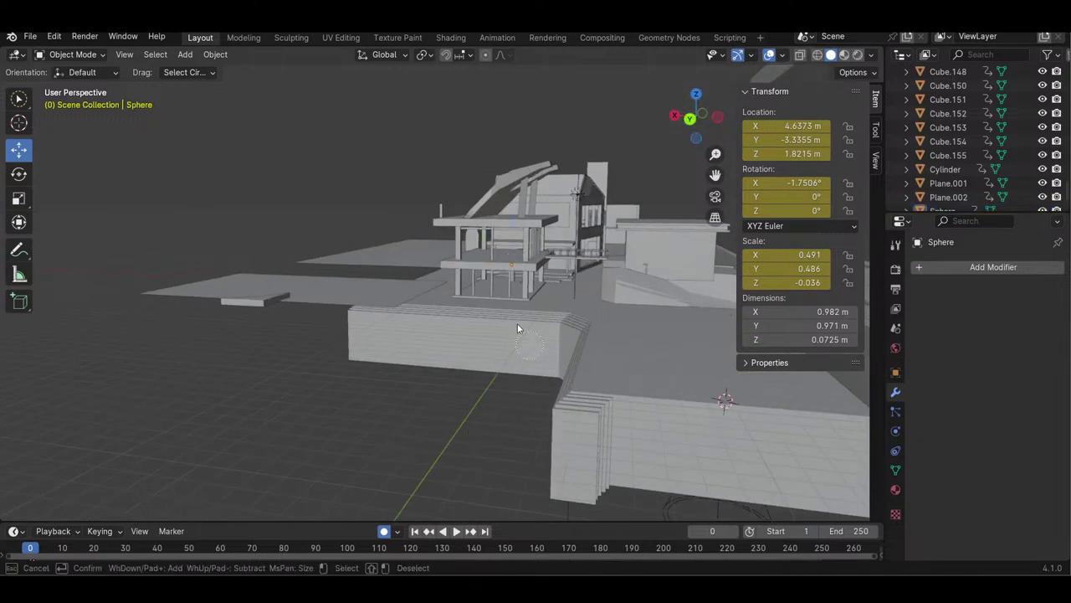
pyautogui.press('Escape')
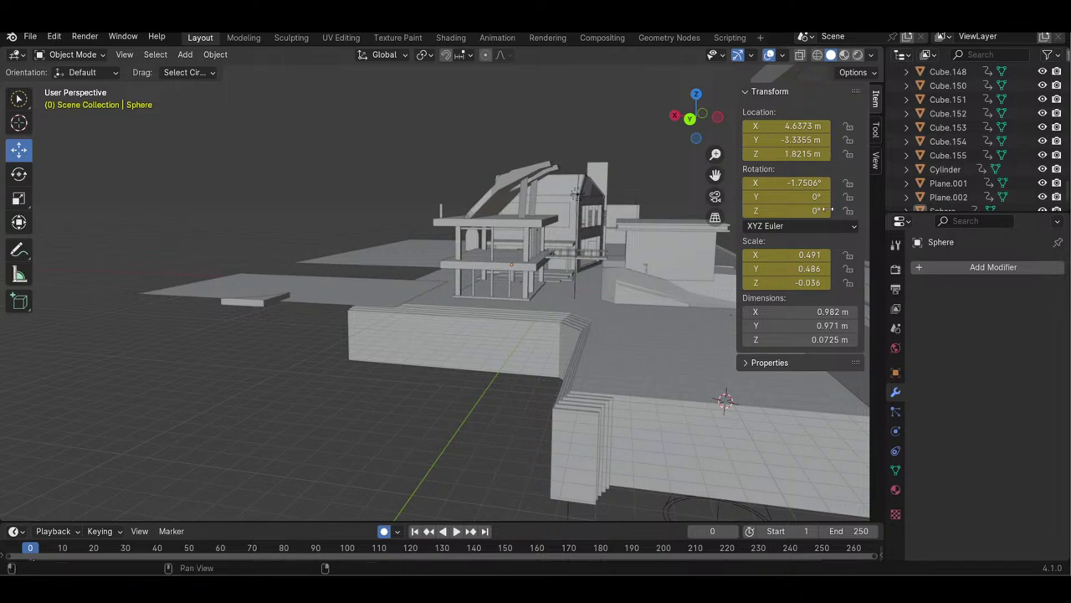
# - Select the lowest block of the stepped terrace edge and lock the view to it
pyautogui.click(535, 353)
pyautogui.click(123, 37)
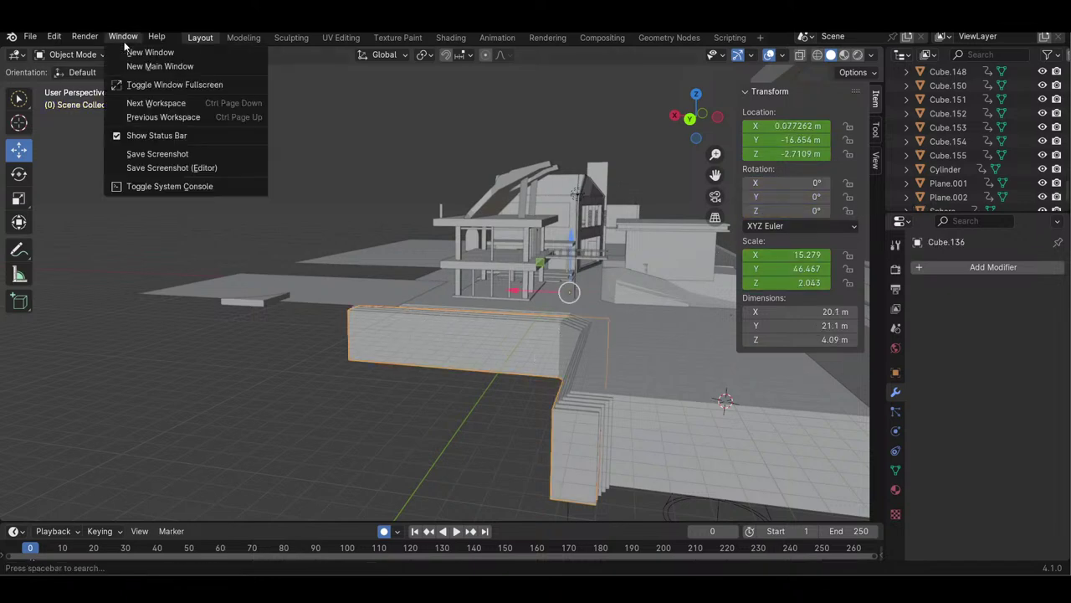
pyautogui.click(113, 37)
pyautogui.click(125, 54)
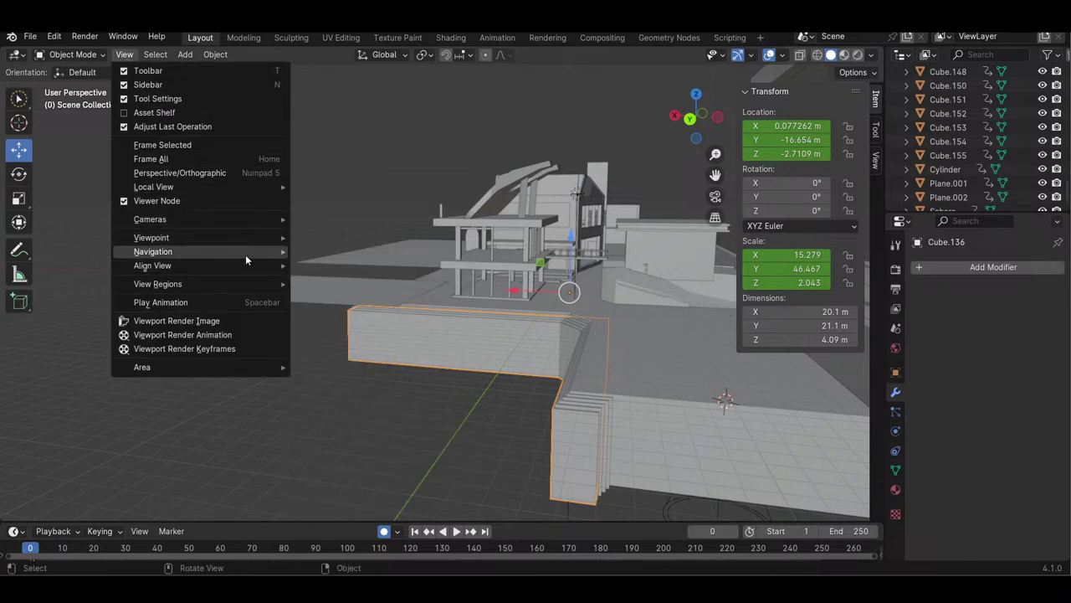
pyautogui.moveTo(247, 266)
pyautogui.click(364, 347)
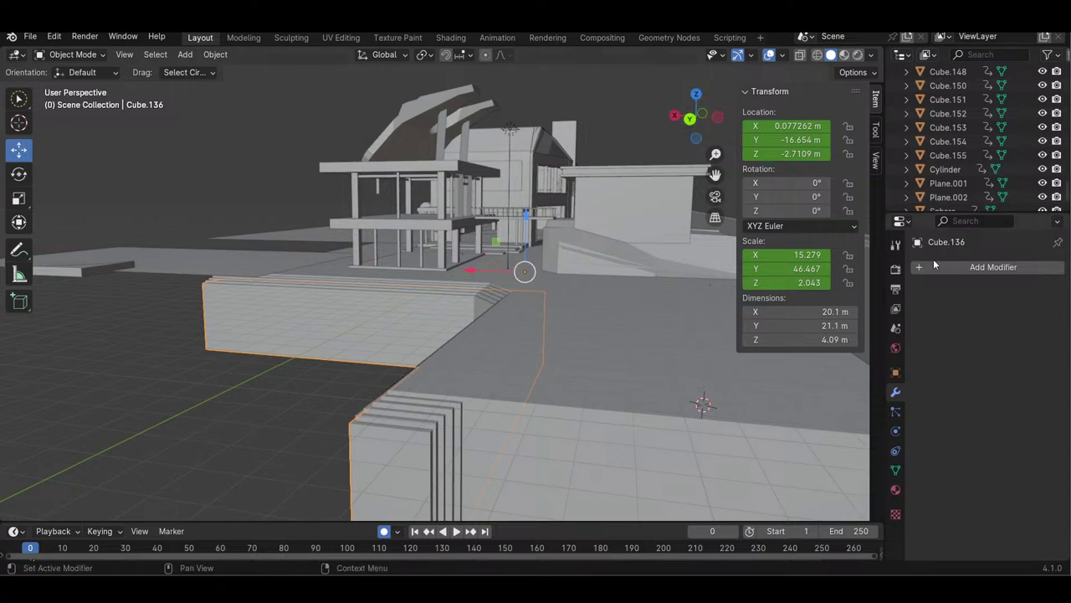
# - Duplicate the uppermost block of the stepped terrace edge by copying and pasting it in place
pyautogui.moveTo(696, 117); pyautogui.dragTo(663, 121)
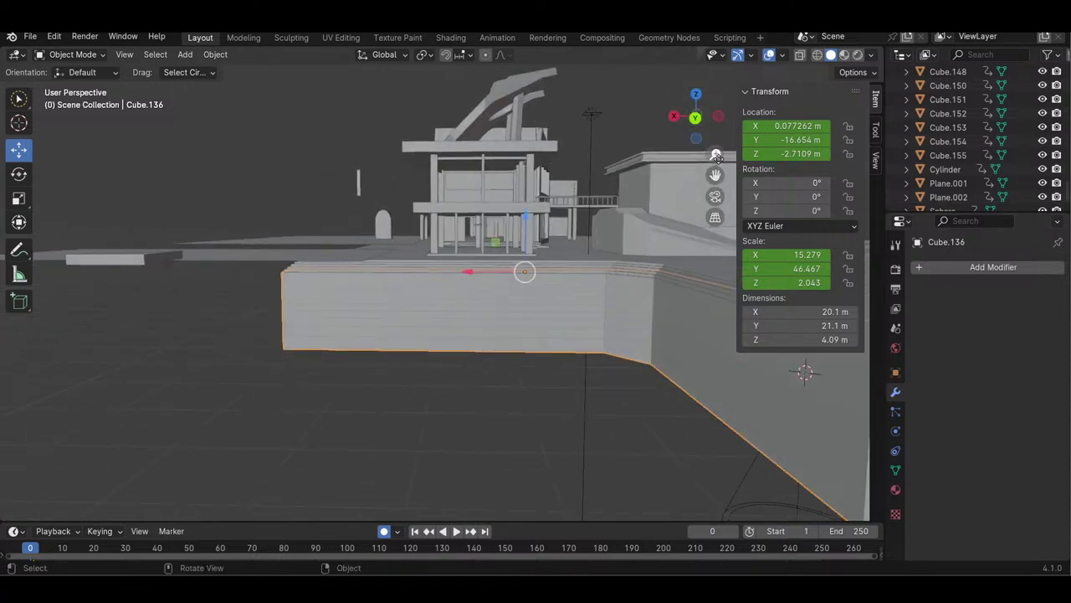
pyautogui.moveTo(718, 157); pyautogui.dragTo(718, 138)
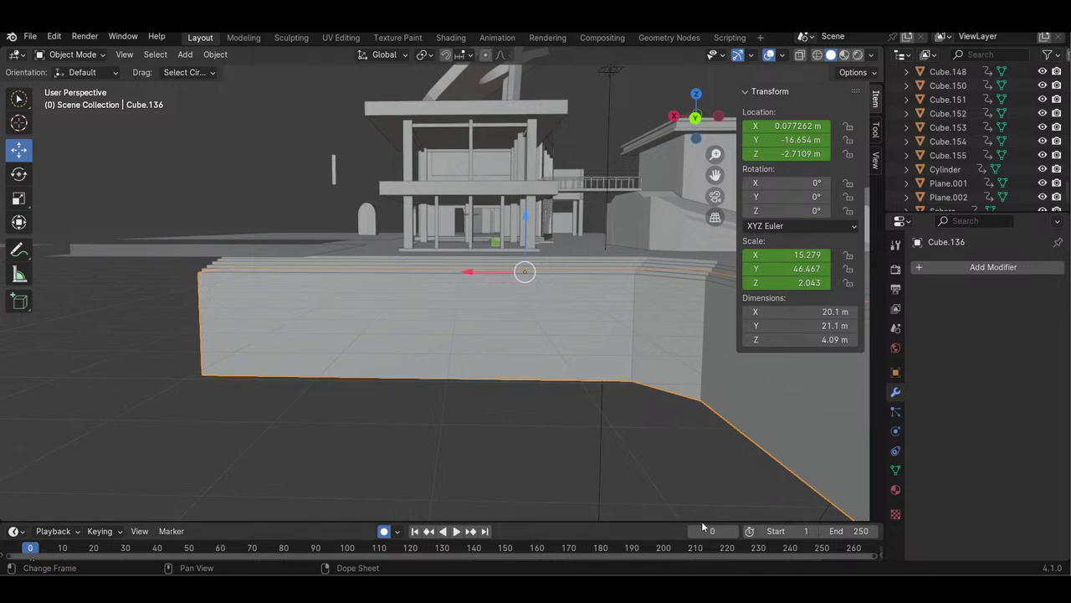
pyautogui.moveTo(715, 154); pyautogui.dragTo(639, 317)
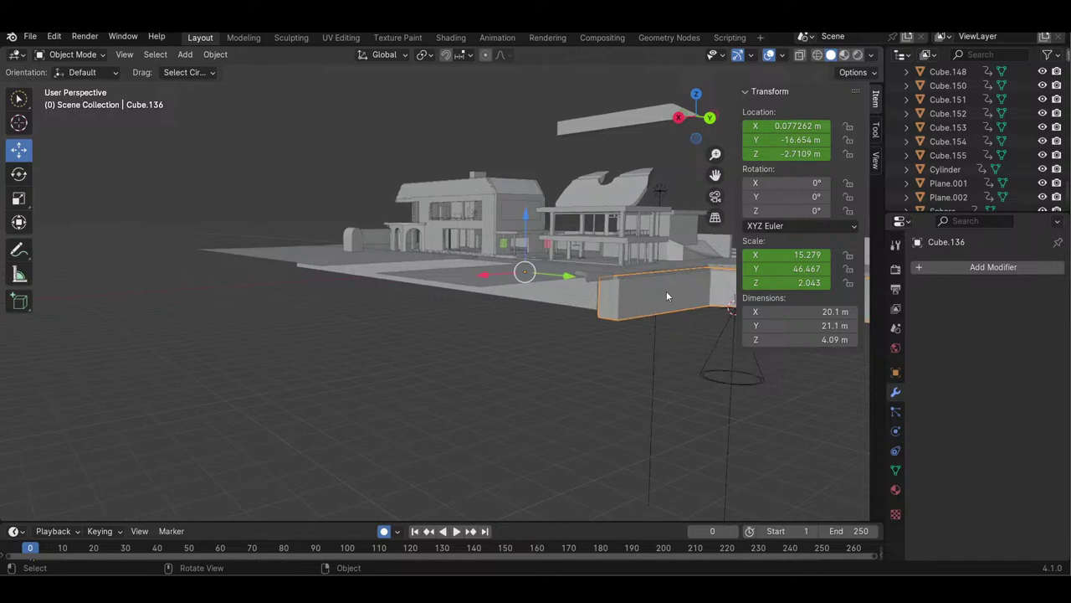
pyautogui.moveTo(688, 146); pyautogui.dragTo(747, 355)
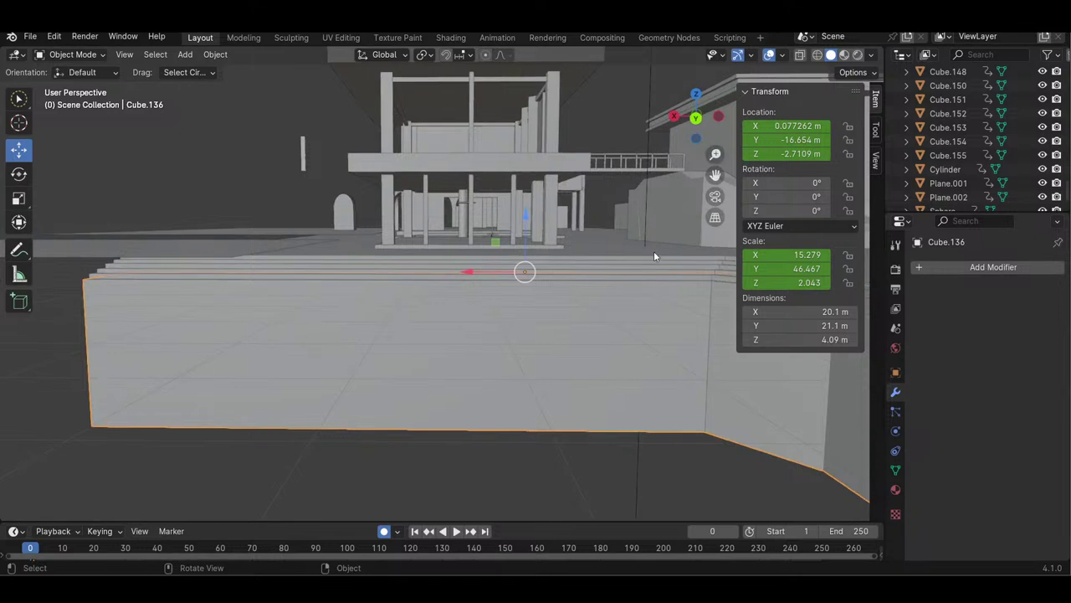
pyautogui.click(659, 263)
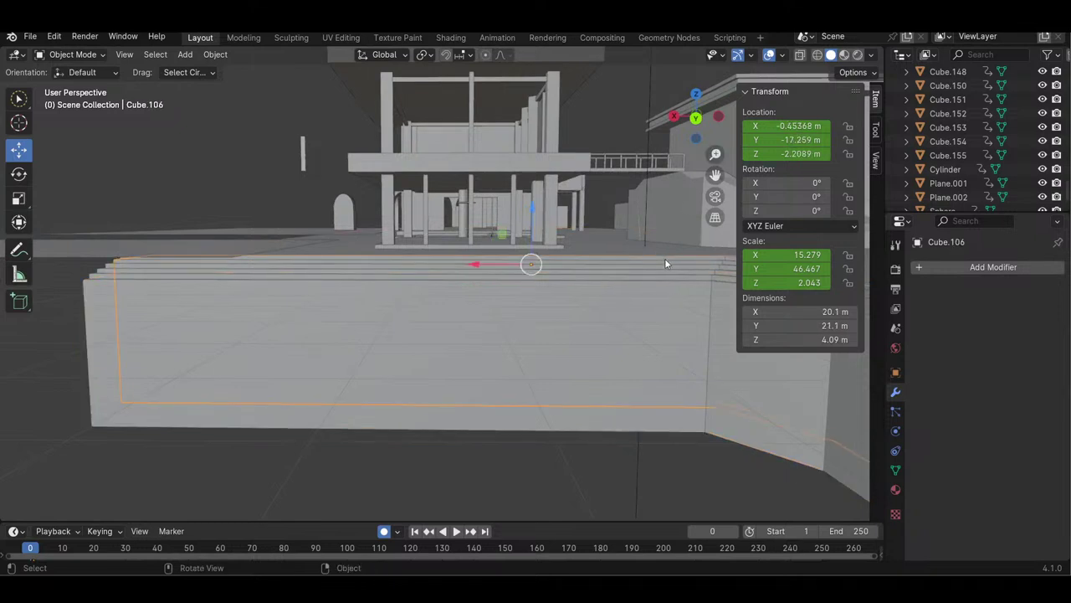
pyautogui.hotkey('ctrl', 'c')
pyautogui.hotkey('ctrl', 'v')
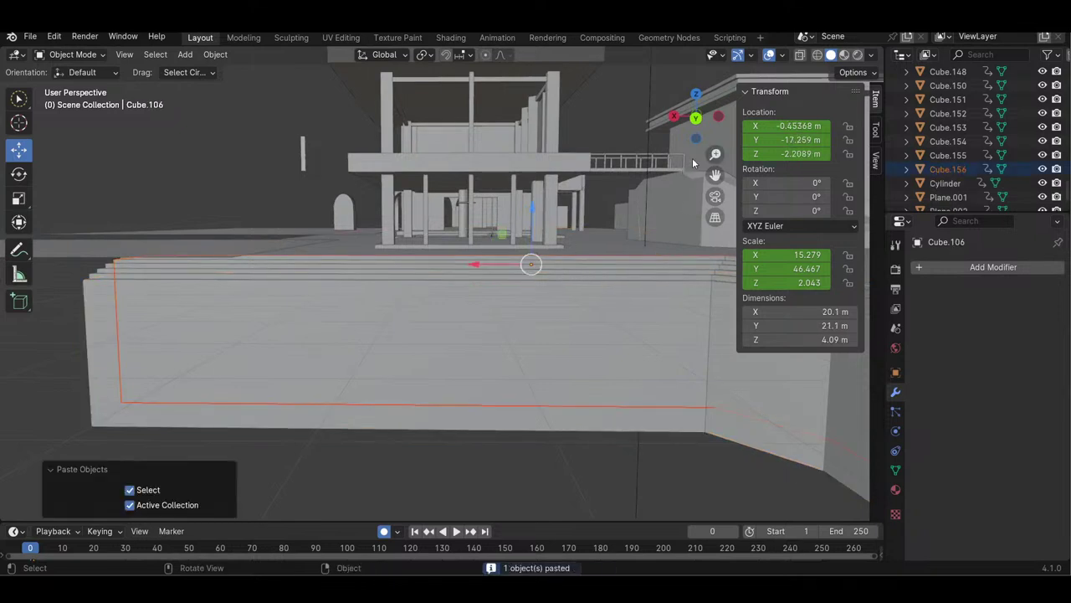
# - Rotate the pasted terrace block -90° around the global Z axis
pyautogui.moveTo(714, 154); pyautogui.dragTo(714, 189)
pyautogui.moveTo(699, 117); pyautogui.dragTo(564, 226)
pyautogui.click(23, 174)
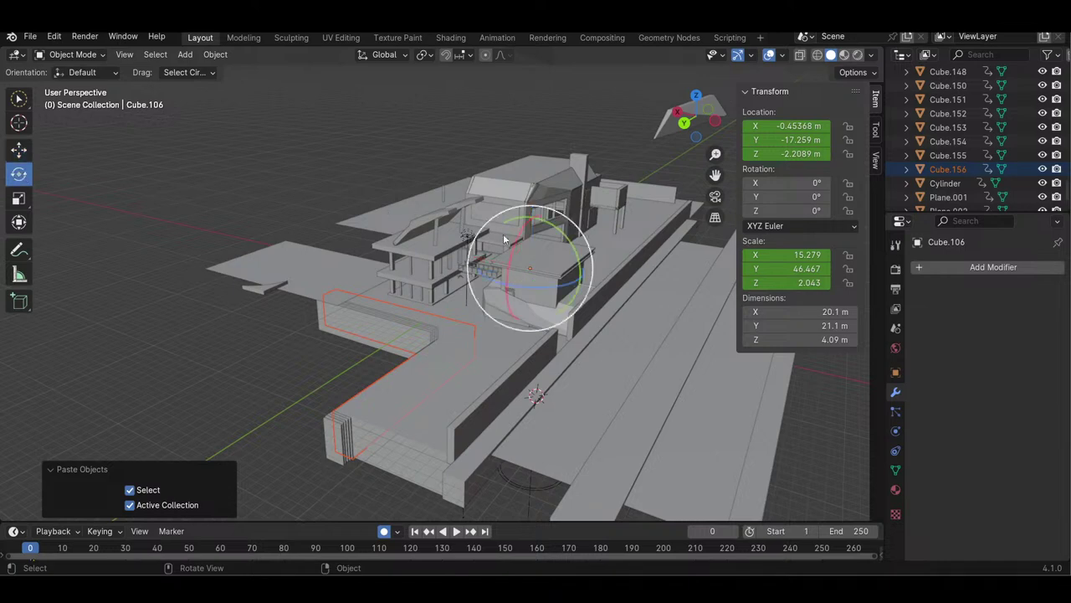
pyautogui.moveTo(544, 286); pyautogui.dragTo(478, 280)
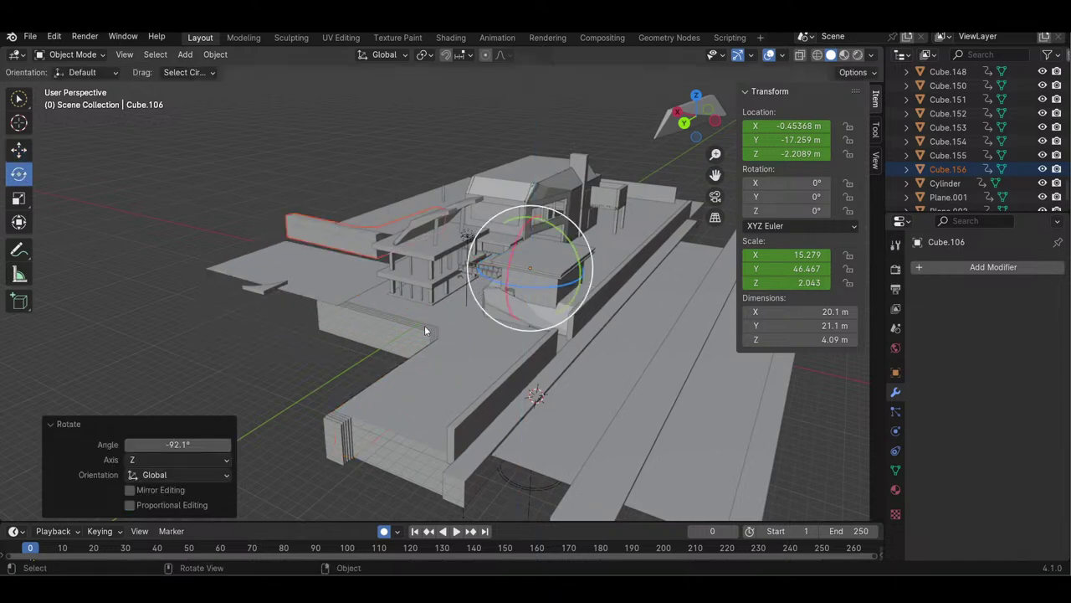
pyautogui.click(189, 451)
pyautogui.write('-90')
pyautogui.press('Return')
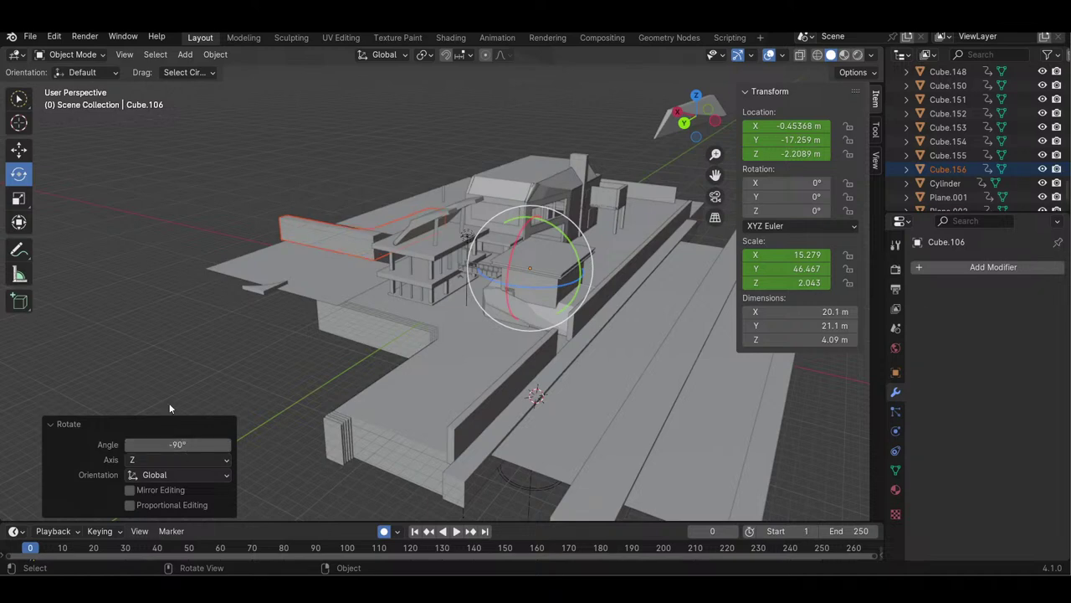
# - Move the rotated block copy to the terrace's far end, at about X -31 m, Y 27.1 m
pyautogui.click(20, 151)
pyautogui.moveTo(504, 291); pyautogui.dragTo(451, 452)
pyautogui.moveTo(495, 480); pyautogui.dragTo(556, 501)
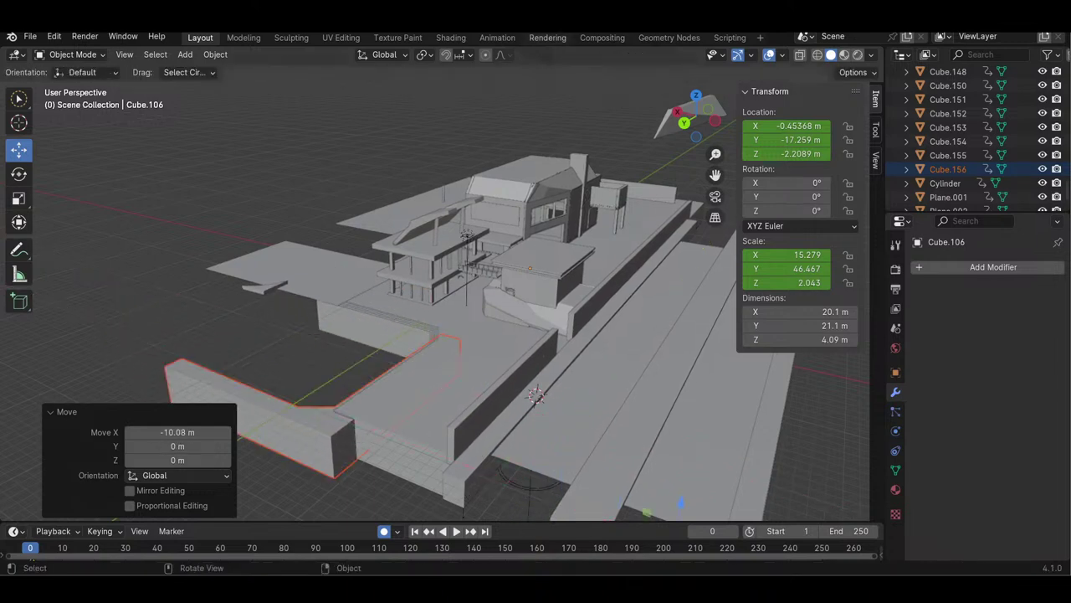
# - Select the lowest stepped terrace block again and lock the view to it
pyautogui.moveTo(694, 117); pyautogui.dragTo(544, 125)
pyautogui.click(720, 422)
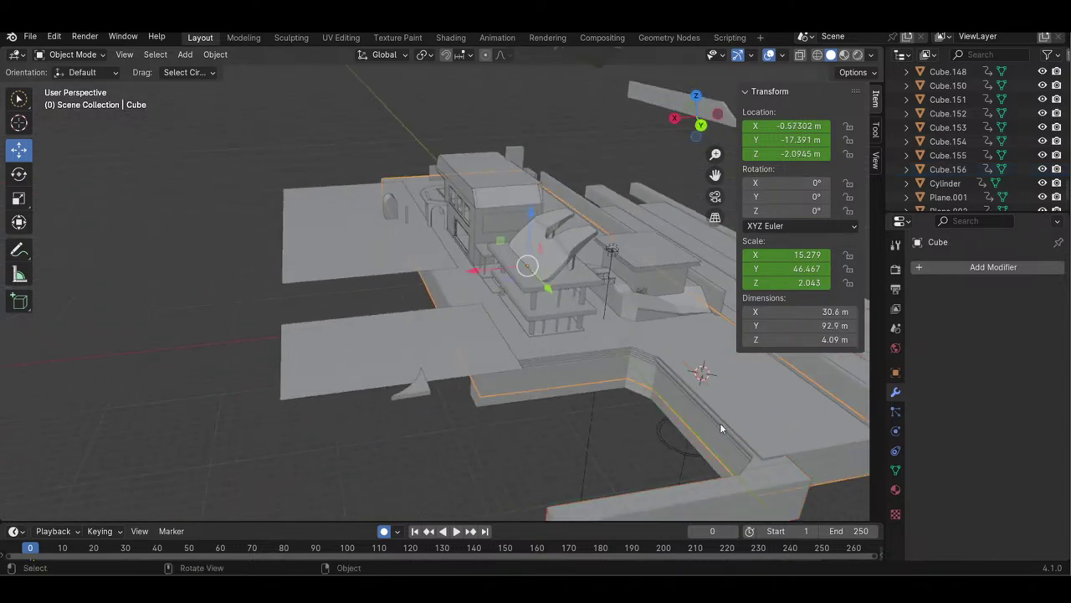
pyautogui.click(725, 423)
pyautogui.click(715, 428)
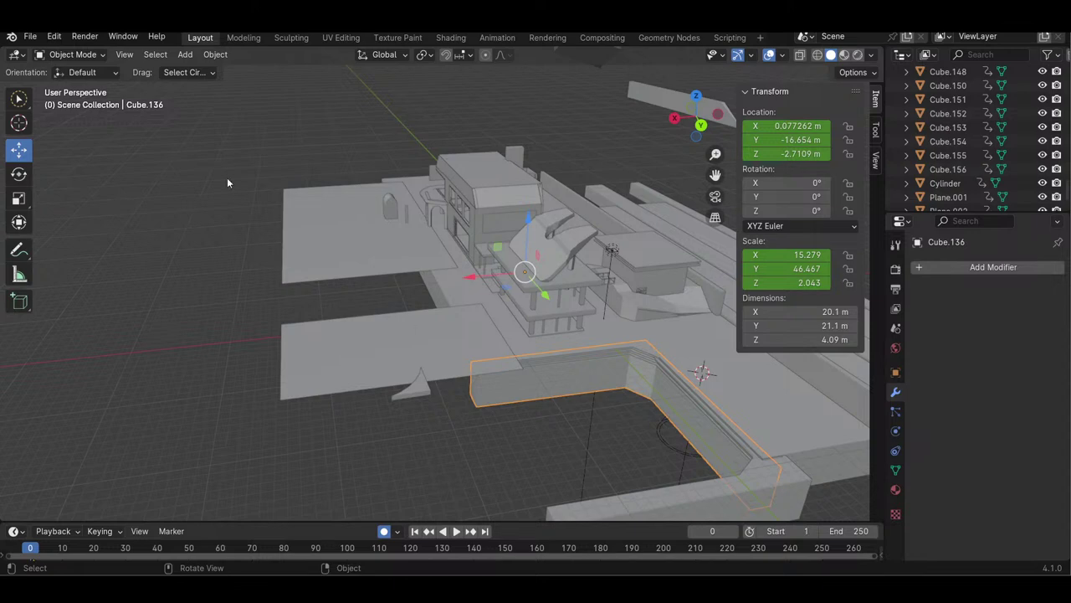
pyautogui.click(124, 55)
pyautogui.moveTo(210, 251)
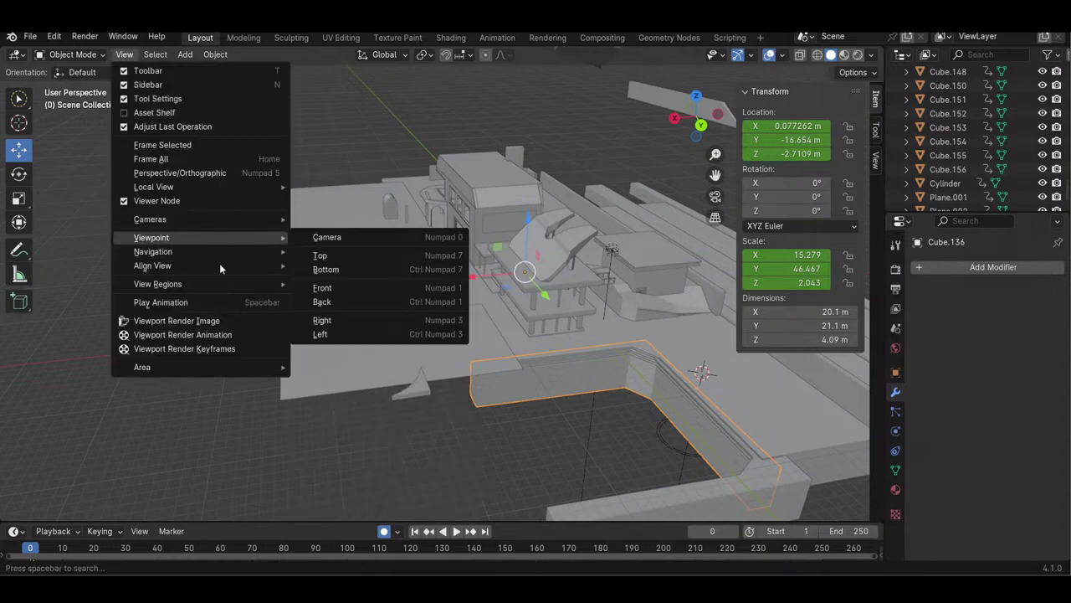
pyautogui.click(359, 349)
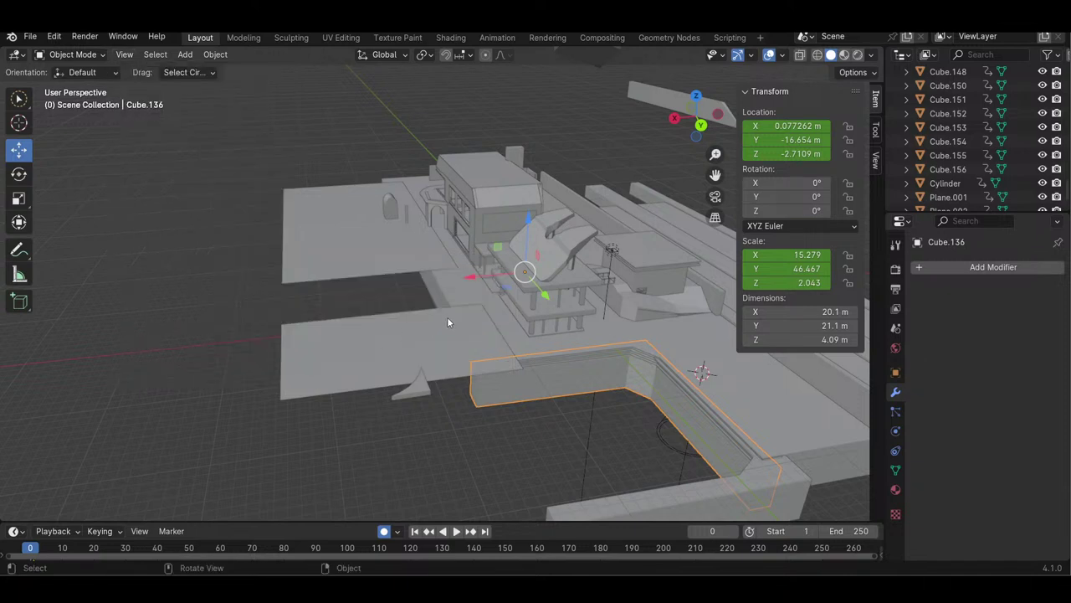
# - Move the small curved slab about -14.6 m along X into the terrace recess and lock the view to it
pyautogui.click(451, 373)
pyautogui.keyDown('shift'); pyautogui.click(416, 387); pyautogui.keyUp('shift')
pyautogui.moveTo(375, 403); pyautogui.dragTo(525, 424)
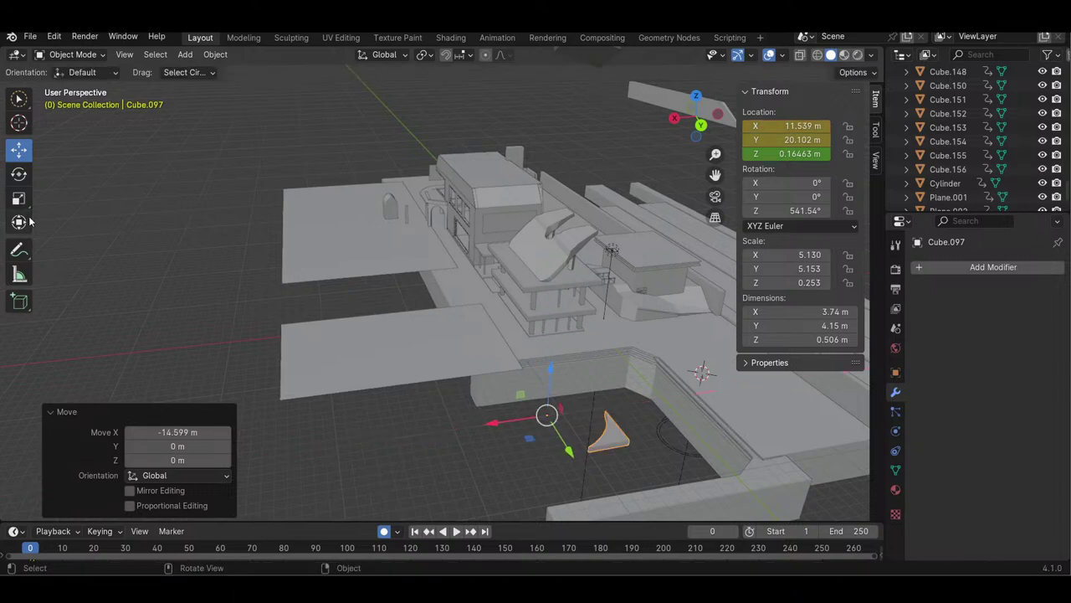
pyautogui.click(124, 54)
pyautogui.moveTo(185, 266)
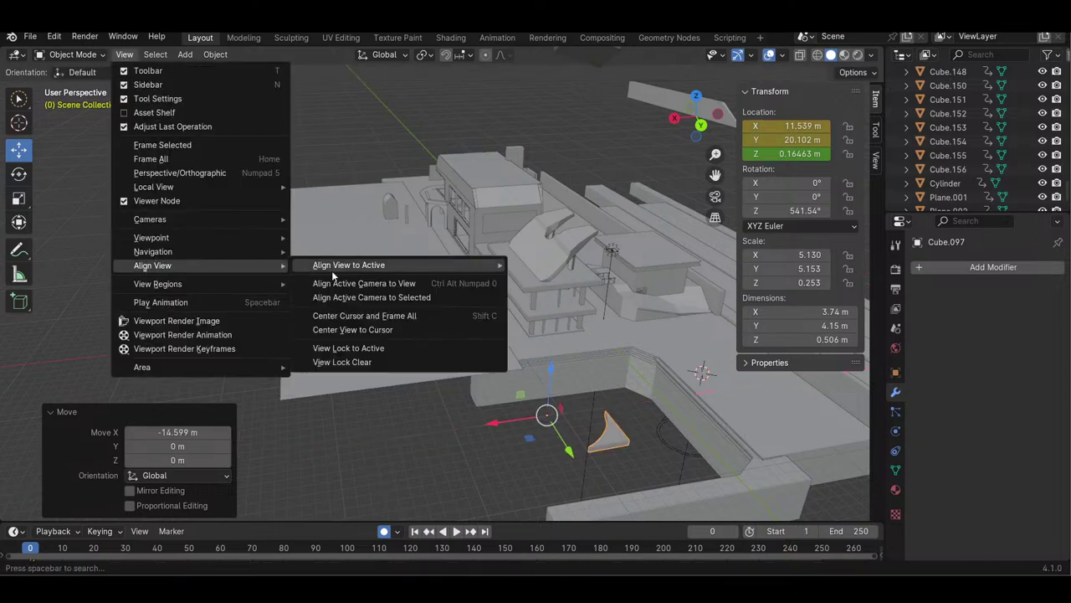
pyautogui.click(369, 347)
# - Reposition the rotated block copy to about X -31.25 m, Y 27.61 m, Z -2.61 m
pyautogui.moveTo(699, 117); pyautogui.dragTo(736, 112)
pyautogui.scroll(8, 712, 173)
pyautogui.moveTo(615, 118); pyautogui.dragTo(634, 216)
pyautogui.click(644, 225)
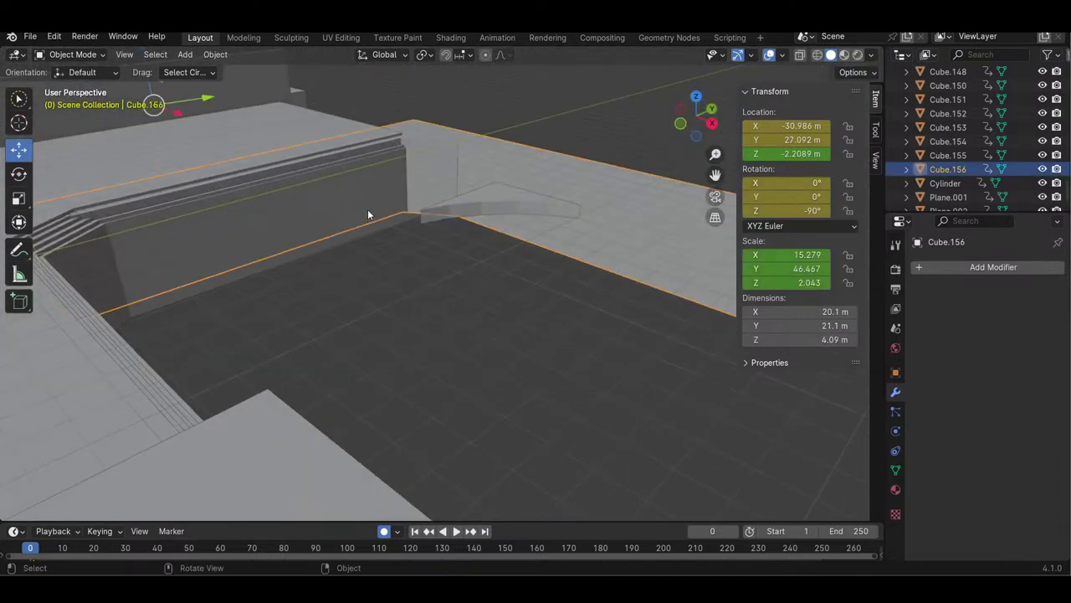
pyautogui.moveTo(176, 128); pyautogui.dragTo(160, 95)
pyautogui.moveTo(160, 94)
pyautogui.mouseDown(button='middle')
pyautogui.moveTo(226, 93)
pyautogui.moveTo(168, 104)
pyautogui.mouseUp(button='middle')
pyautogui.moveTo(619, 437); pyautogui.dragTo(586, 448)
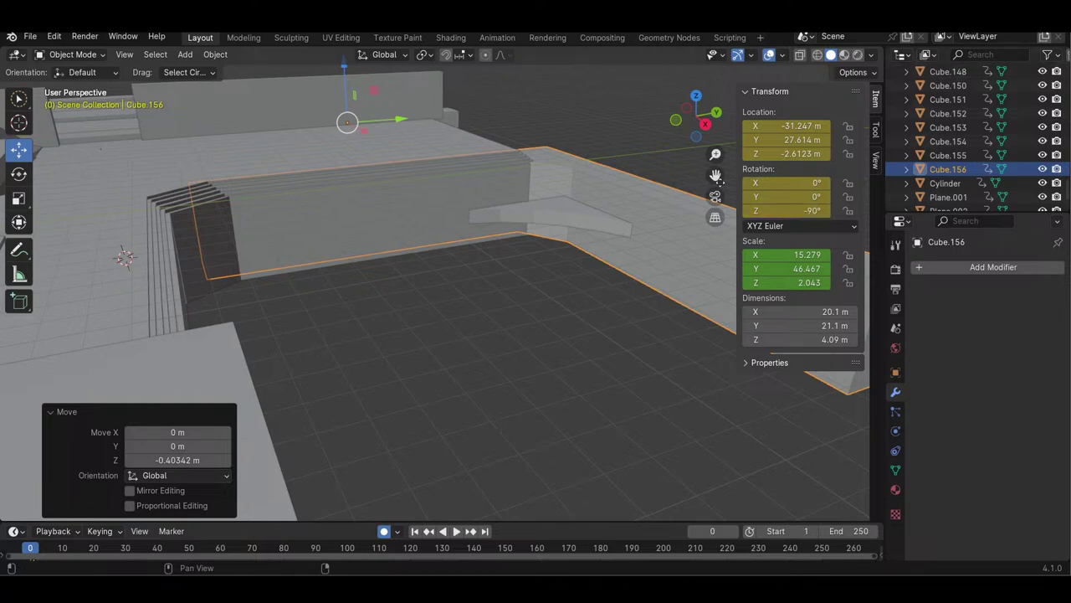
# - Shift the rotated block to about Y 24.22 m and raise it to about Z -2.08 m
pyautogui.moveTo(711, 136); pyautogui.dragTo(644, 140)
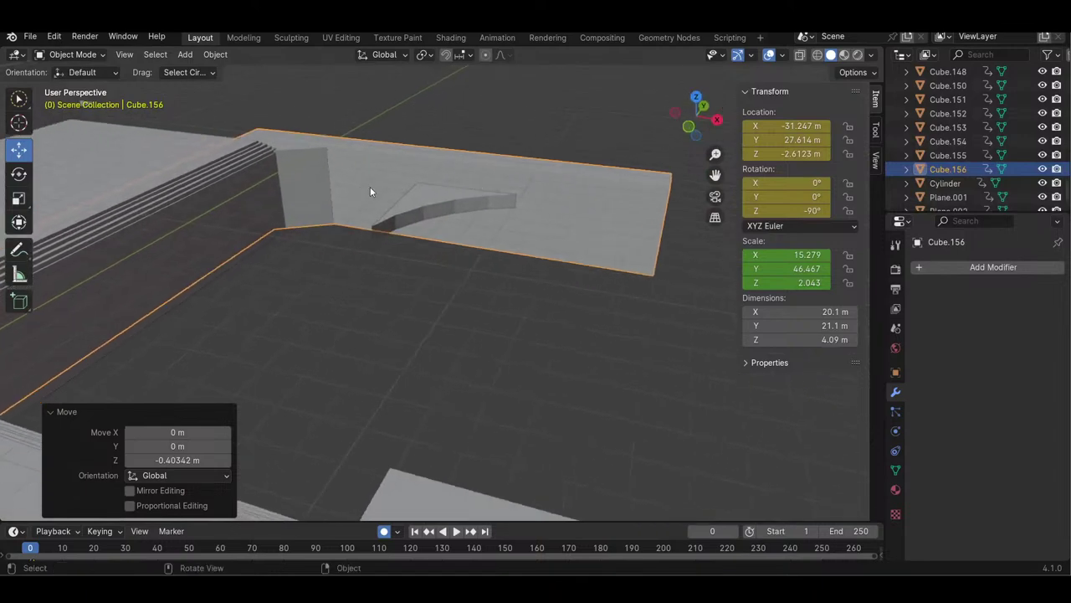
pyautogui.moveTo(711, 116); pyautogui.dragTo(641, 105)
pyautogui.moveTo(367, 123); pyautogui.dragTo(337, 123)
pyautogui.moveTo(695, 113); pyautogui.dragTo(603, 164)
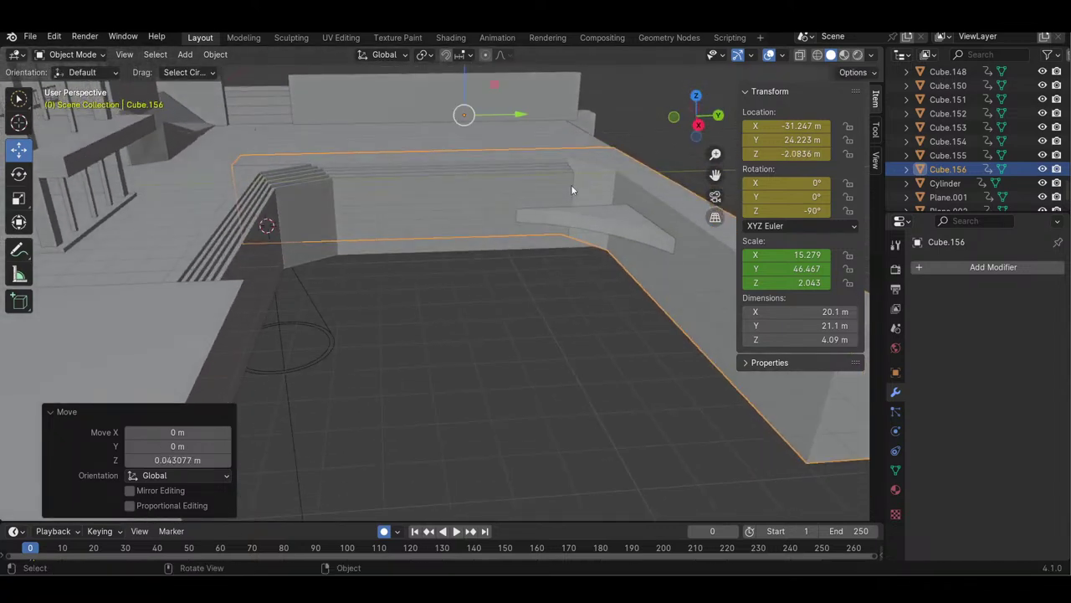
# - Slide the rotated block along Y to about 18.78 m and lower it slightly to about Z -2.11 m
pyautogui.moveTo(510, 124); pyautogui.dragTo(450, 123)
pyautogui.moveTo(695, 115); pyautogui.dragTo(672, 115)
pyautogui.click(371, 148)
pyautogui.click(368, 142)
pyautogui.moveTo(701, 115); pyautogui.dragTo(730, 114)
pyautogui.moveTo(643, 122); pyautogui.dragTo(636, 123)
pyautogui.moveTo(270, 105); pyautogui.dragTo(278, 107)
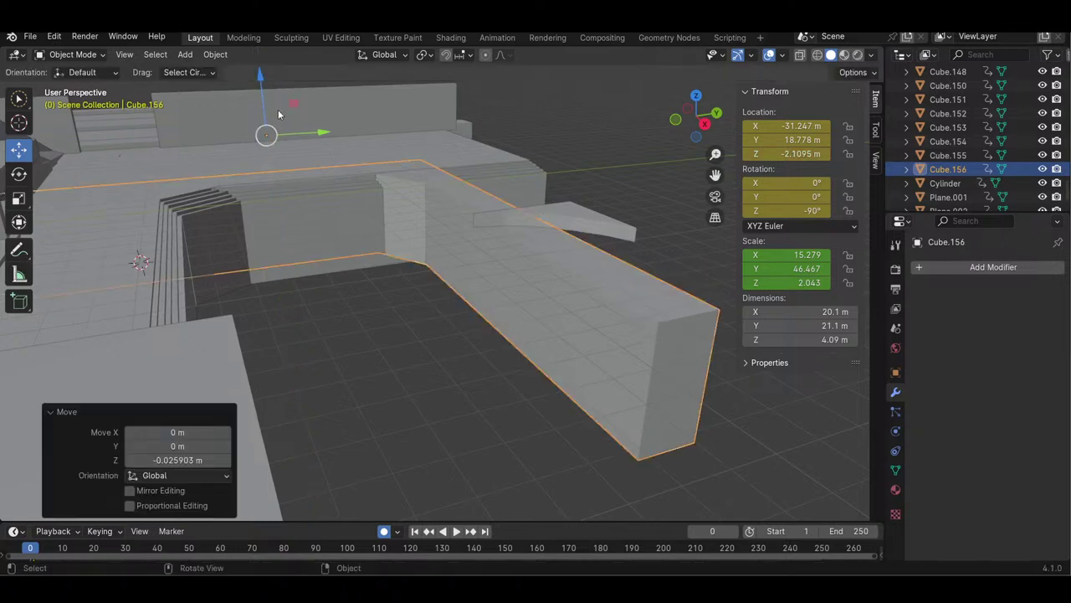
# - Move the rotated block about -0.275 m along X and about 1.8 m along Y
pyautogui.moveTo(693, 117); pyautogui.dragTo(676, 98)
pyautogui.moveTo(717, 154); pyautogui.dragTo(634, 196)
pyautogui.moveTo(717, 155); pyautogui.dragTo(727, 96)
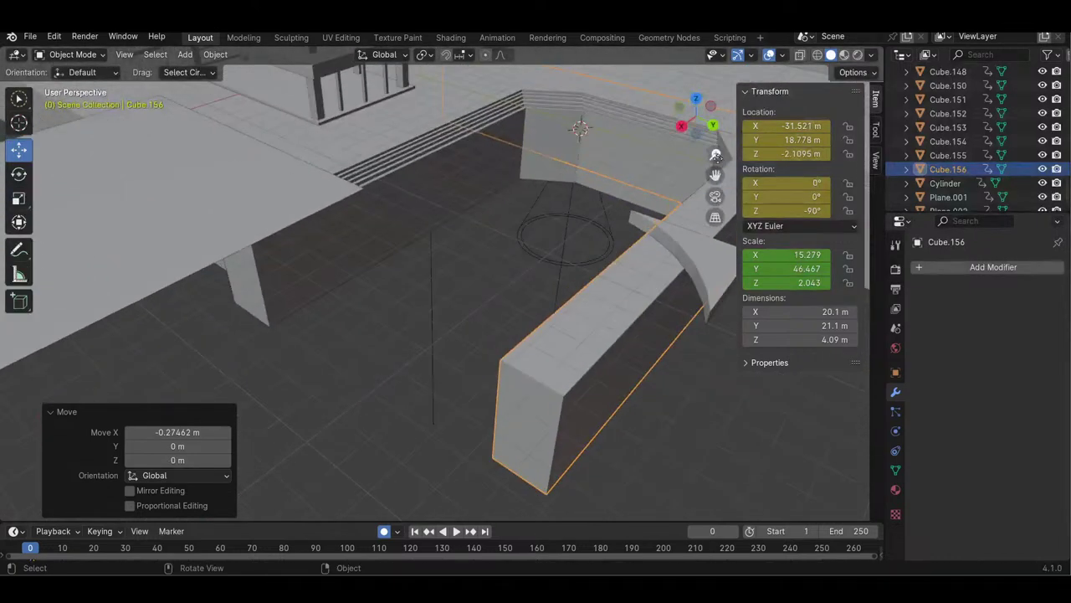
pyautogui.moveTo(681, 127); pyautogui.dragTo(673, 126)
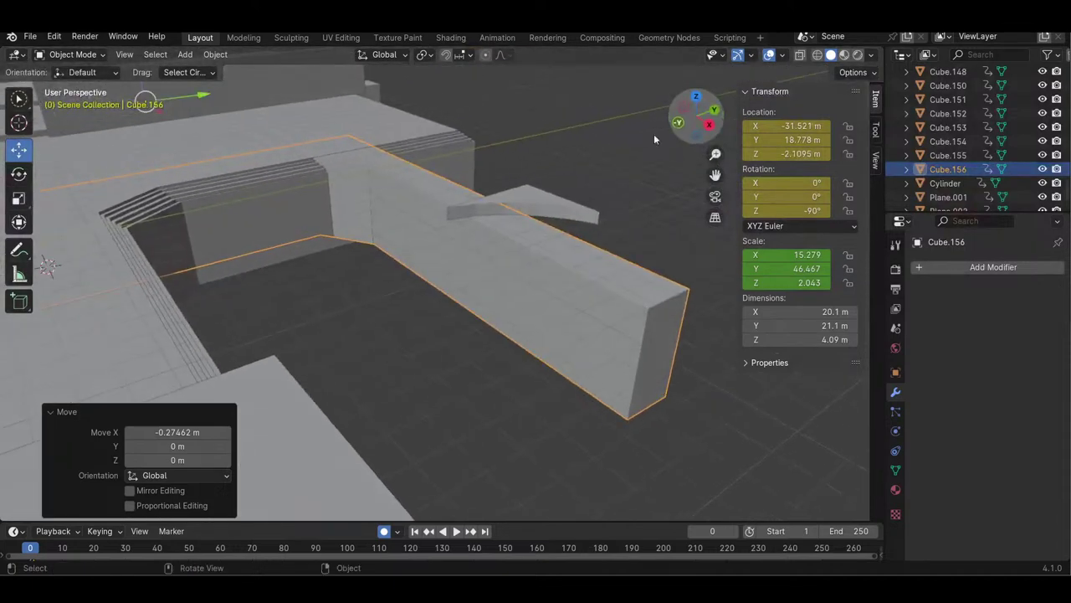
pyautogui.moveTo(177, 92); pyautogui.dragTo(210, 89)
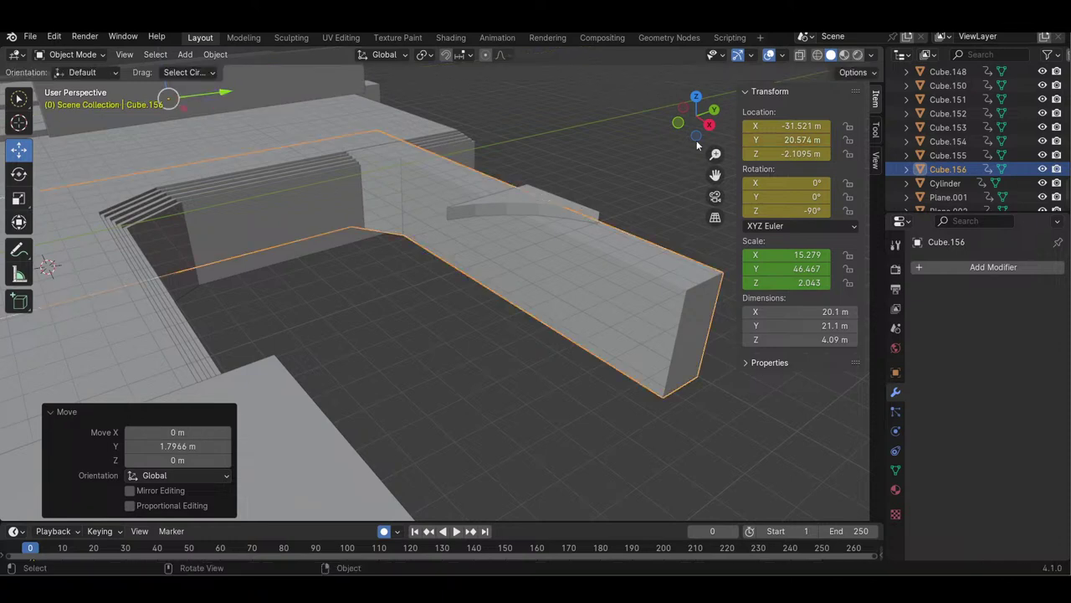
# - Shift the rotated block about -3.3 m along Y, away from the curved slab
pyautogui.moveTo(701, 131); pyautogui.dragTo(713, 176)
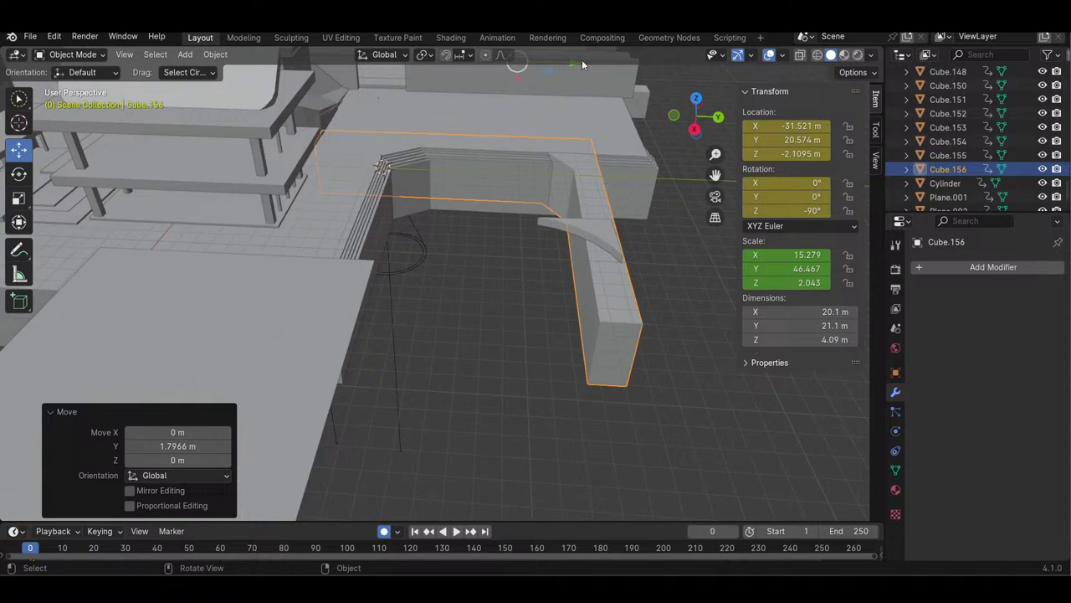
pyautogui.press('g')
pyautogui.press('y')
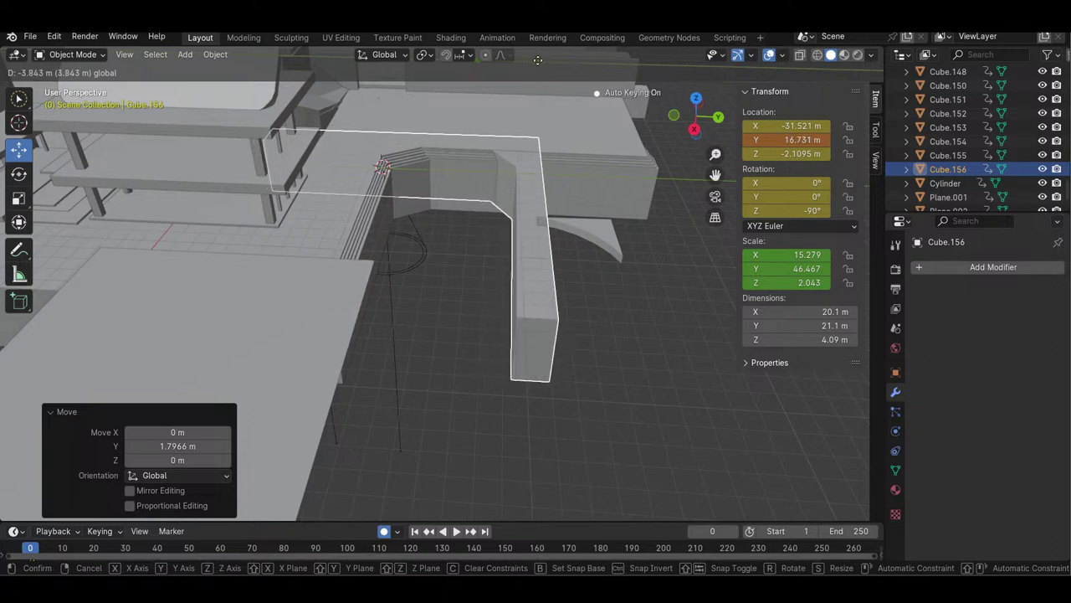
pyautogui.click(542, 60)
pyautogui.moveTo(703, 128); pyautogui.dragTo(738, 129)
pyautogui.moveTo(661, 144); pyautogui.dragTo(576, 186)
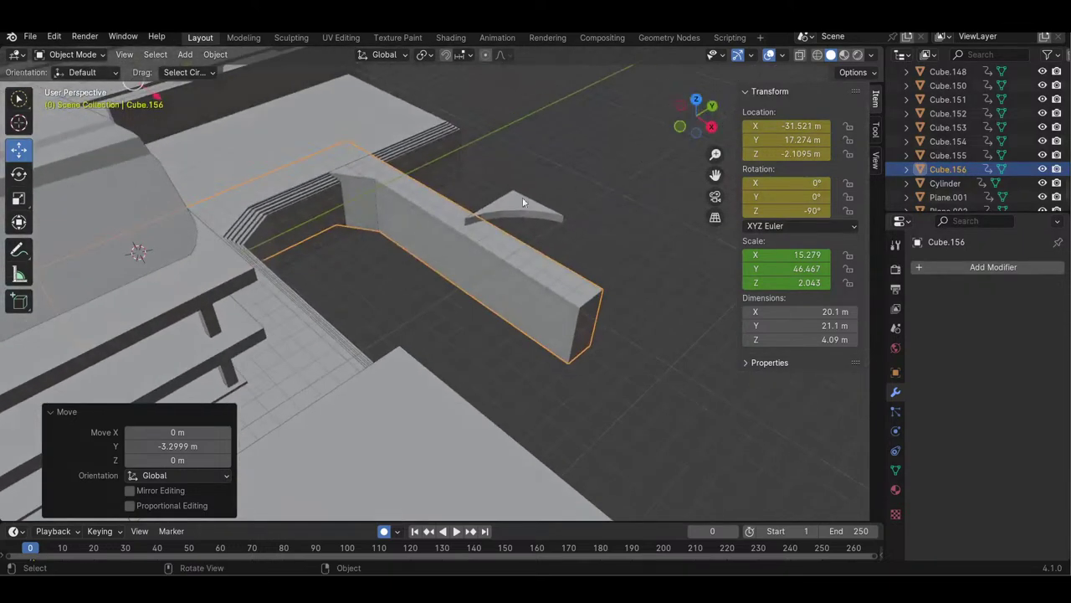
# - Duplicate the rotated block and offset the copy to about Y 17.14 m and Z -2.32 m as a lower step
pyautogui.hotkey('ctrl', 'c')
pyautogui.hotkey('ctrl', 'v')
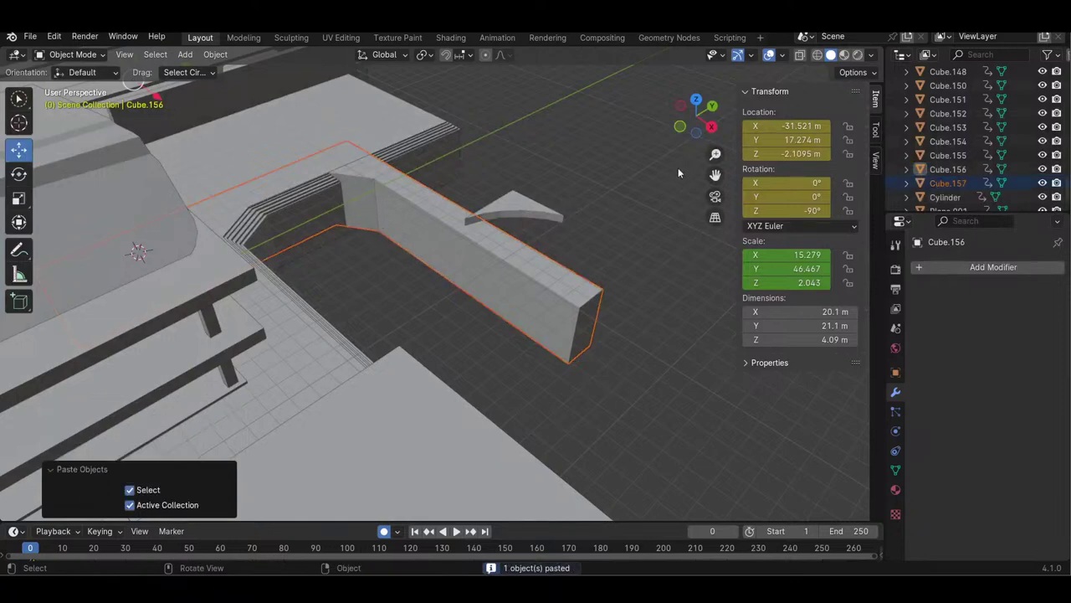
pyautogui.moveTo(716, 156); pyautogui.dragTo(711, 259)
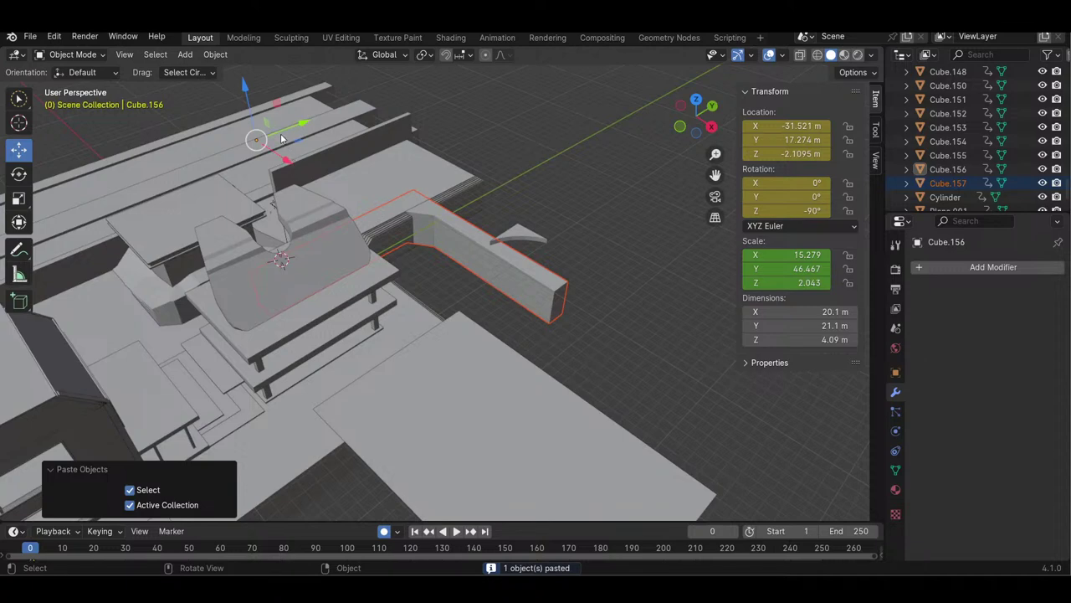
pyautogui.moveTo(259, 125)
pyautogui.mouseDown()
pyautogui.moveTo(261, 113)
pyautogui.moveTo(285, 121)
pyautogui.moveTo(259, 118)
pyautogui.mouseUp()
pyautogui.moveTo(715, 157)
pyautogui.mouseDown()
pyautogui.moveTo(715, 123)
pyautogui.moveTo(716, 157)
pyautogui.mouseUp()
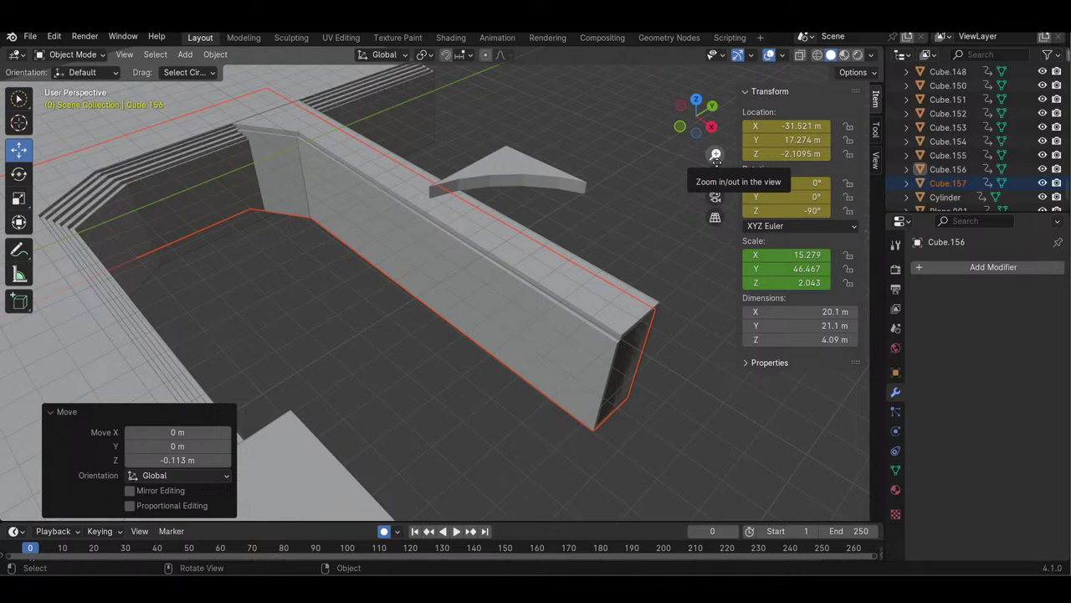
# - Raise the original rotated block slightly to about Z -2.04 m
pyautogui.moveTo(696, 115); pyautogui.dragTo(661, 96)
pyautogui.moveTo(395, 194); pyautogui.dragTo(383, 202, button='middle')
pyautogui.click(150, 220)
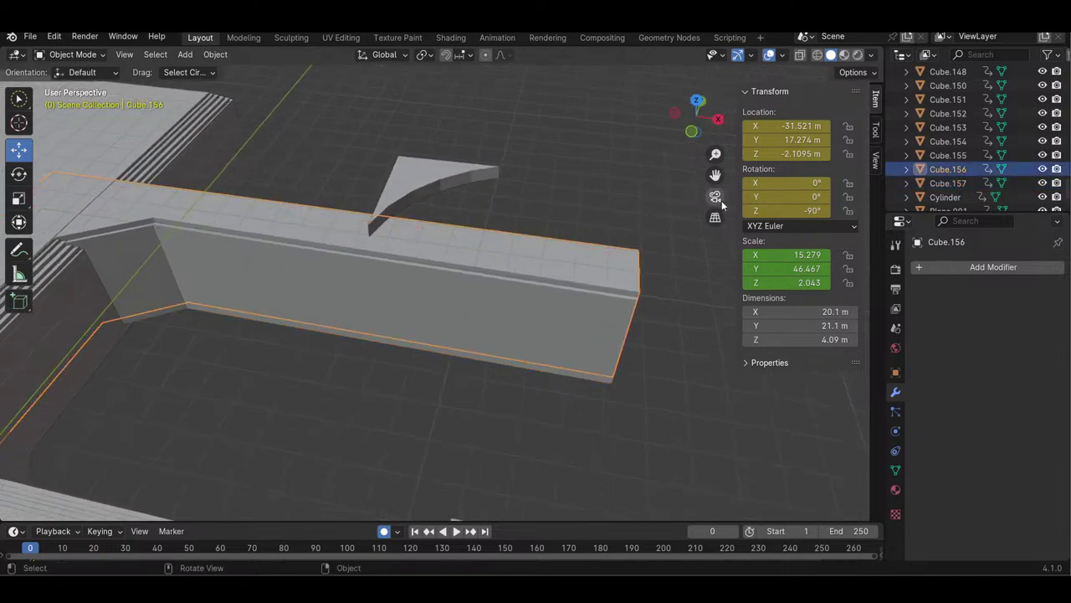
pyautogui.moveTo(716, 155); pyautogui.dragTo(716, 197)
pyautogui.moveTo(694, 105); pyautogui.dragTo(617, 71)
pyautogui.moveTo(219, 239); pyautogui.dragTo(632, 173)
pyautogui.moveTo(718, 148); pyautogui.dragTo(718, 168)
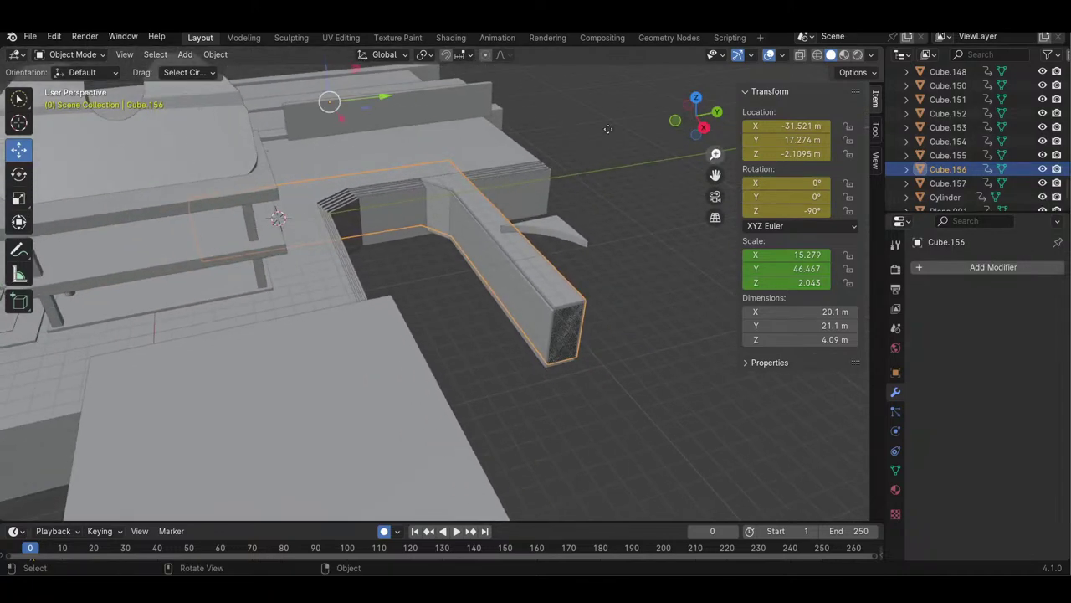
pyautogui.moveTo(330, 75); pyautogui.dragTo(327, 72)
# - Lower the original rotated block by about 0.07 m to about Z -2.11 m
pyautogui.click(473, 238)
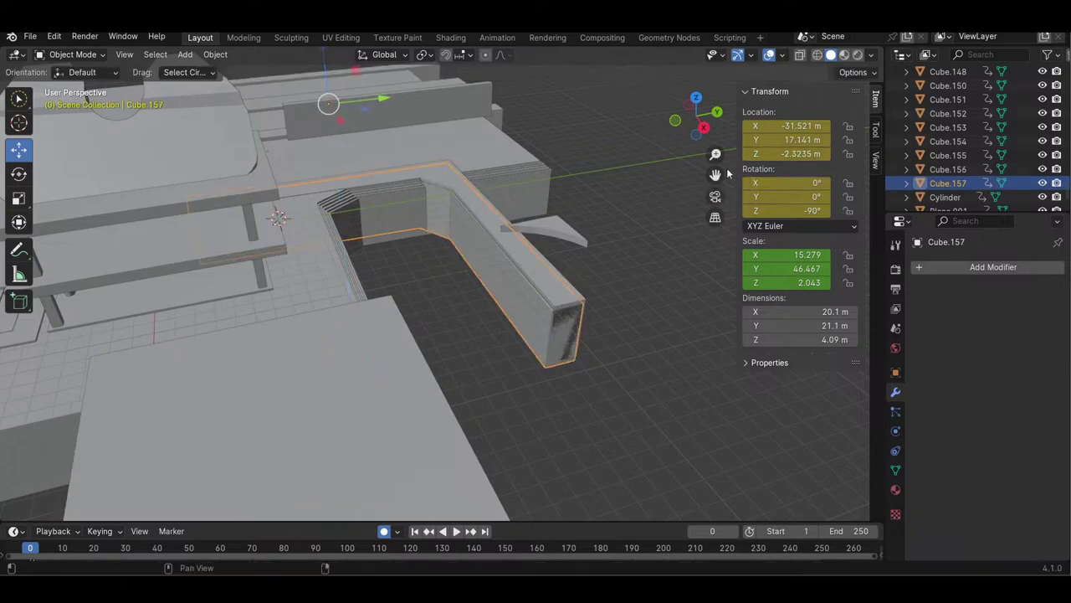
pyautogui.moveTo(715, 154); pyautogui.dragTo(712, 159)
pyautogui.click(410, 139)
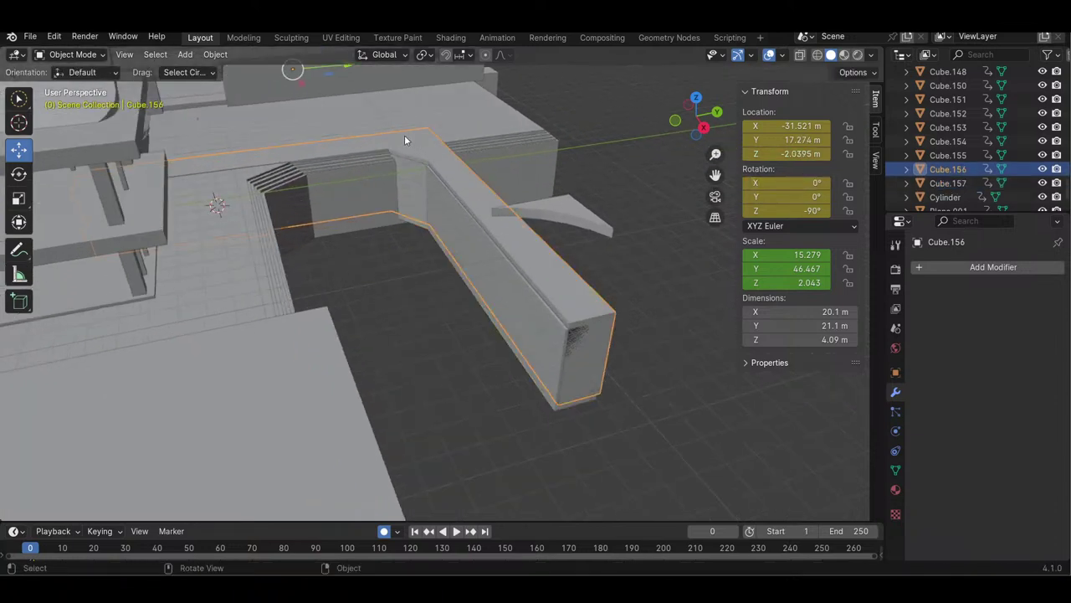
pyautogui.scroll(-2, 694, 155)
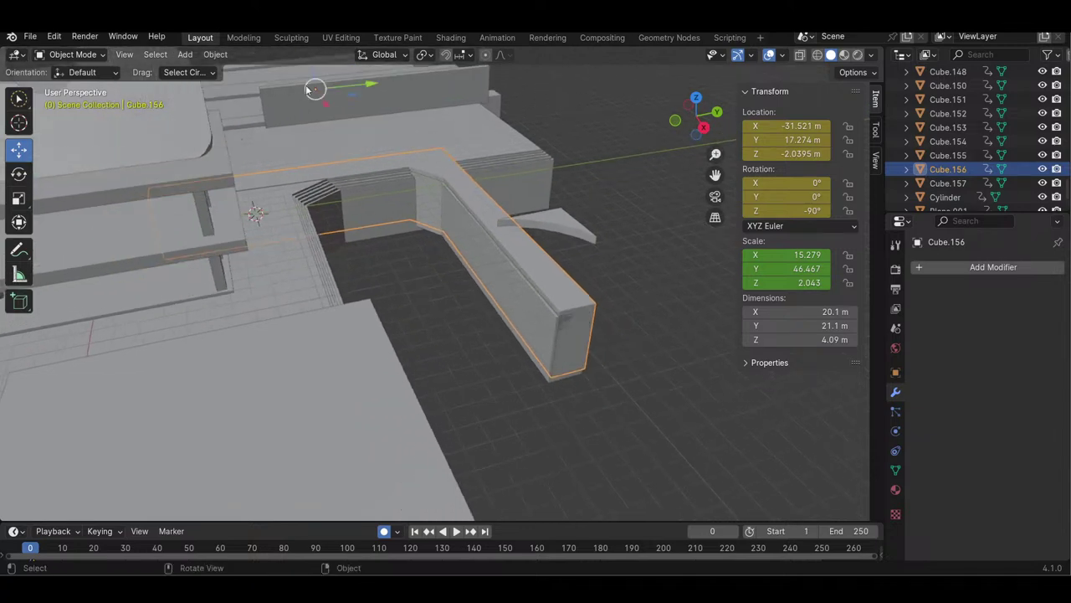
pyautogui.press('g')
pyautogui.press('z')
pyautogui.click(318, 78)
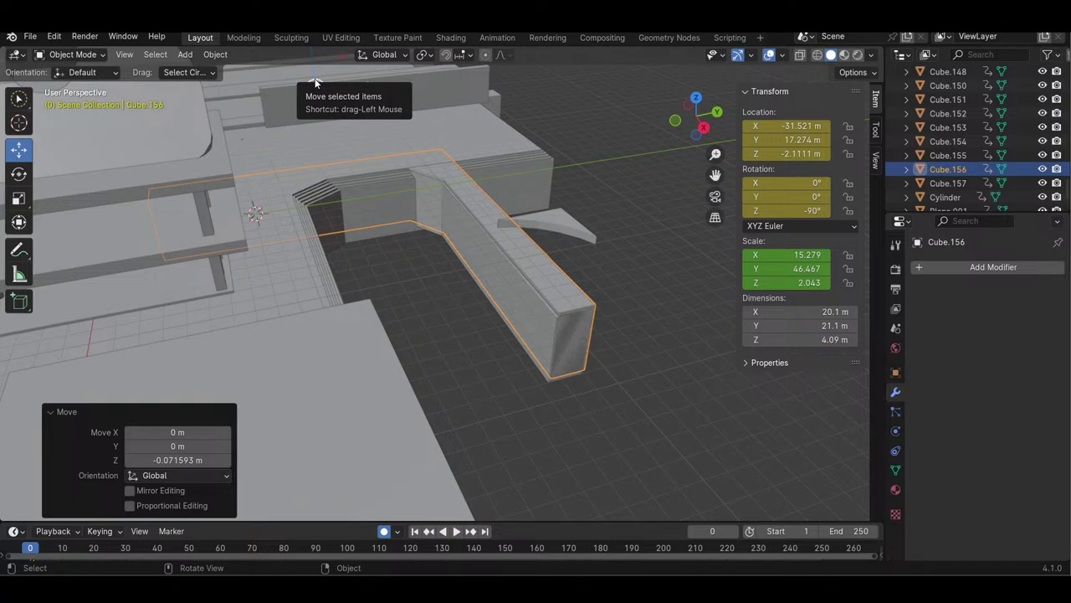
# - Raise the rotated block's first copy by about 0.005 m along Z
pyautogui.moveTo(716, 151); pyautogui.dragTo(716, 204)
pyautogui.click(342, 294)
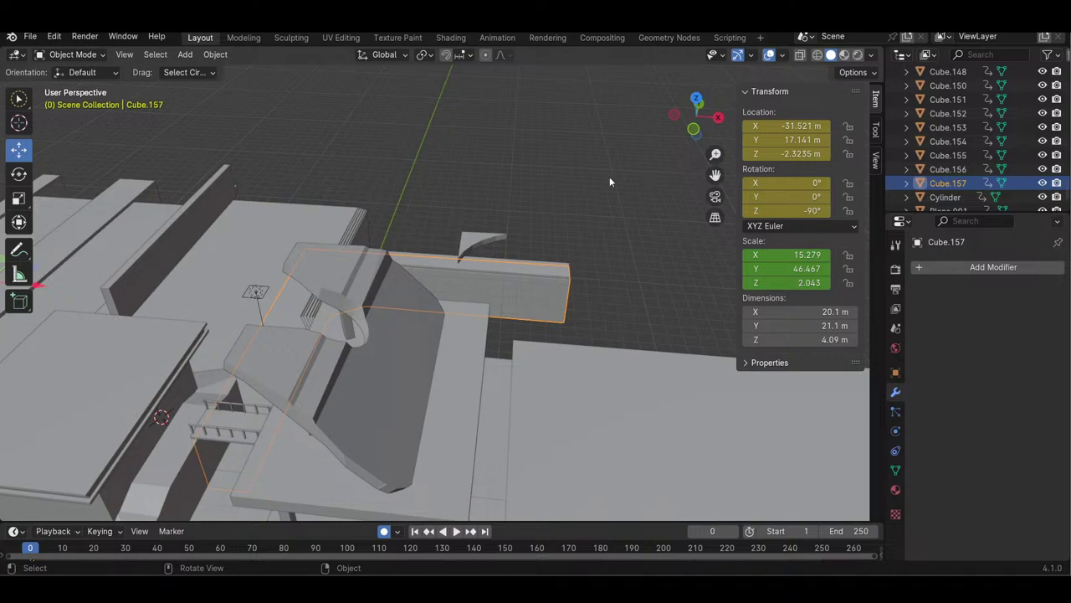
pyautogui.moveTo(715, 154); pyautogui.dragTo(495, 217)
pyautogui.moveTo(64, 249); pyautogui.dragTo(64, 249)
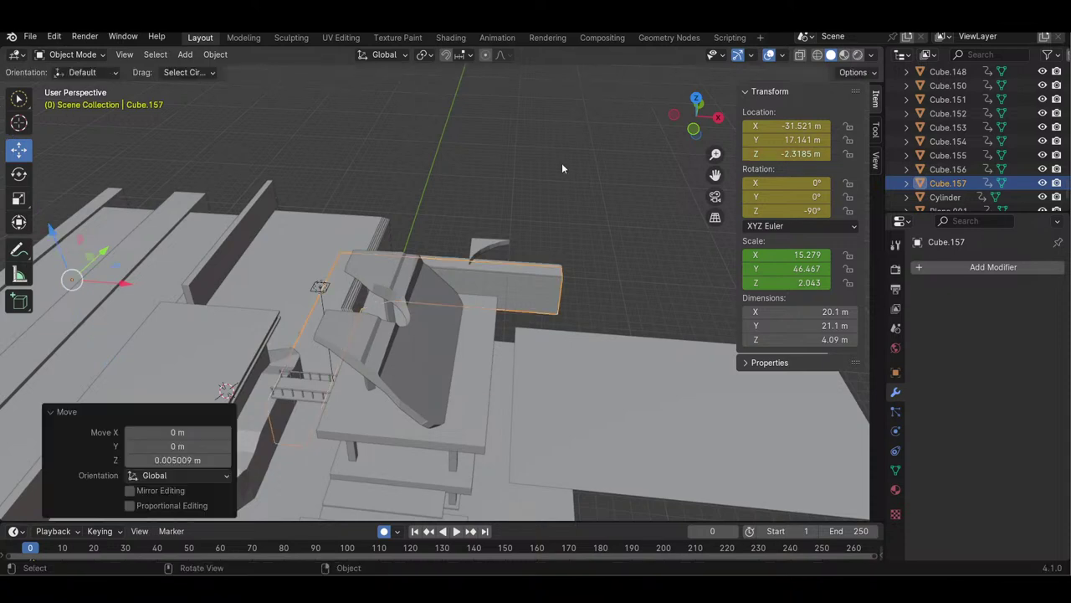
pyautogui.moveTo(695, 114); pyautogui.dragTo(661, 126)
pyautogui.moveTo(714, 154); pyautogui.dragTo(760, 126)
pyautogui.moveTo(657, 130); pyautogui.dragTo(657, 131)
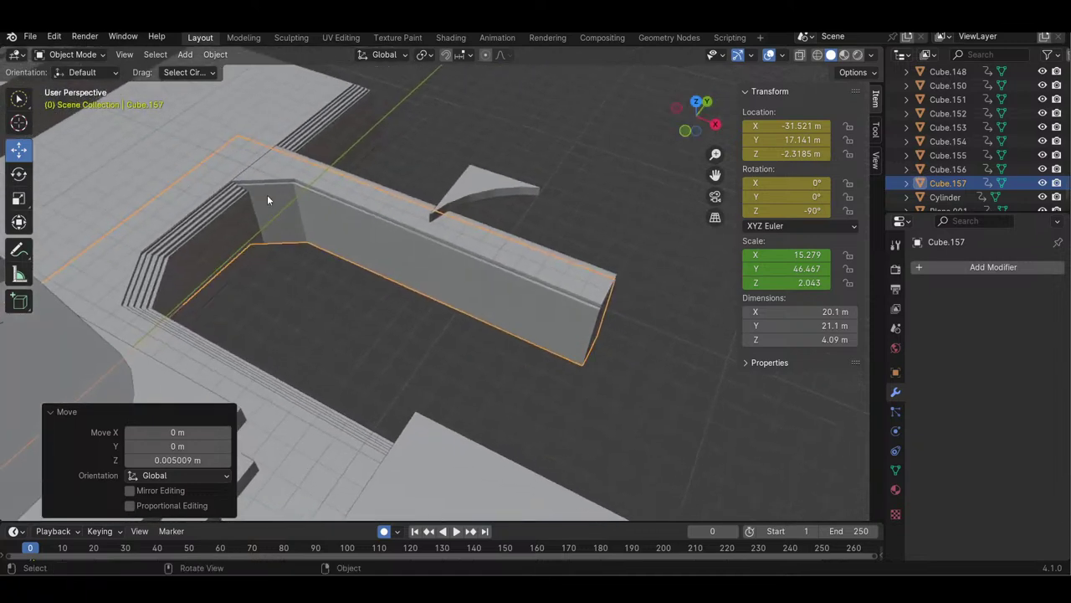
# - Duplicate the first copy, then shift the new block about -0.19 m along Z and -0.195 m along Y
pyautogui.hotkey('ctrl', 'c')
pyautogui.hotkey('ctrl', 'v')
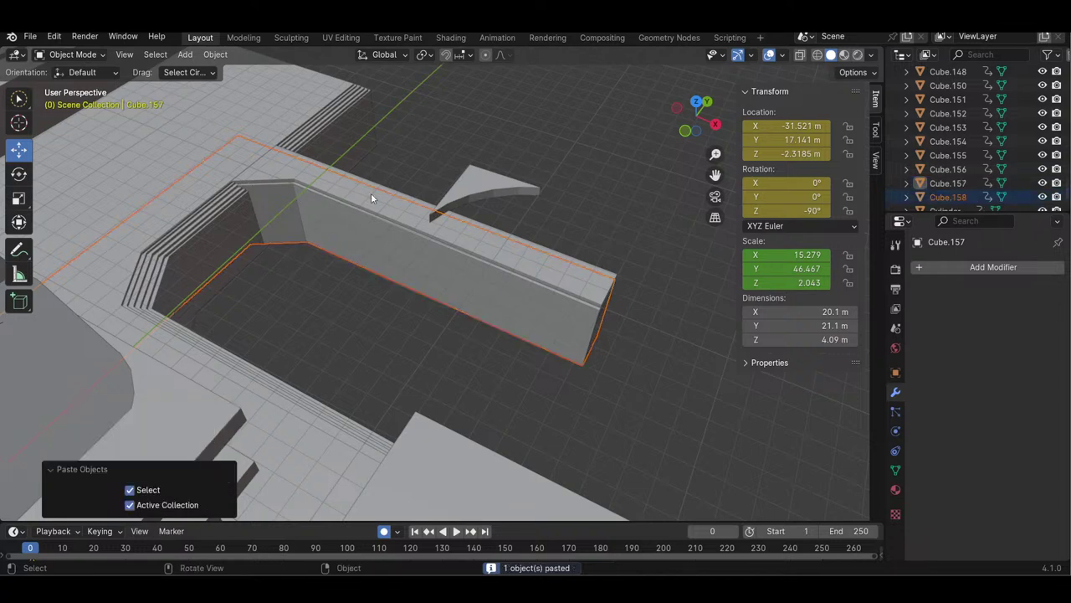
pyautogui.moveTo(709, 154); pyautogui.dragTo(162, 342)
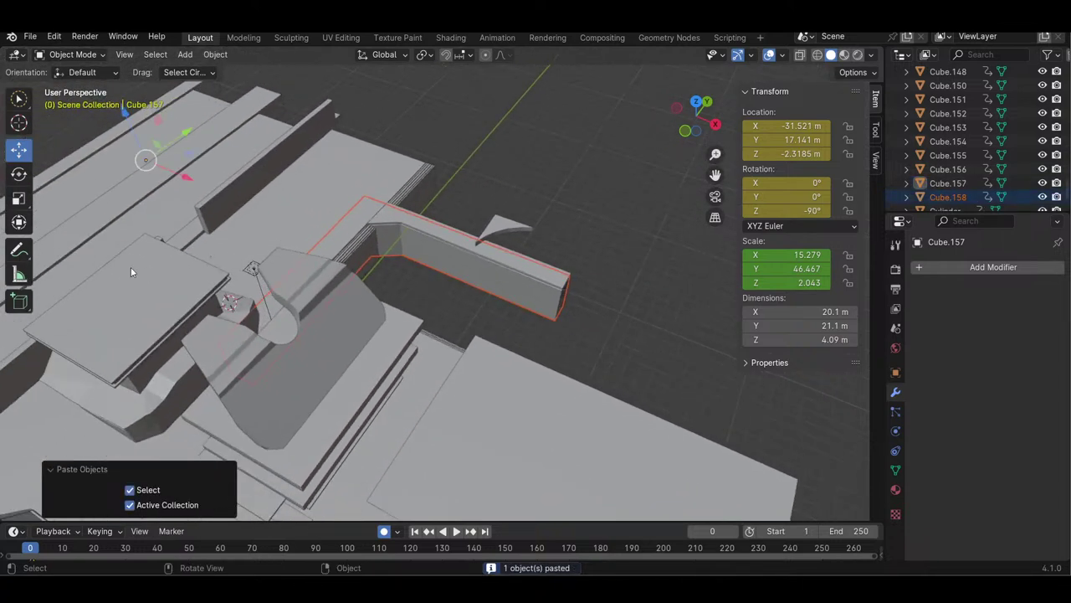
pyautogui.moveTo(133, 131); pyautogui.dragTo(169, 141)
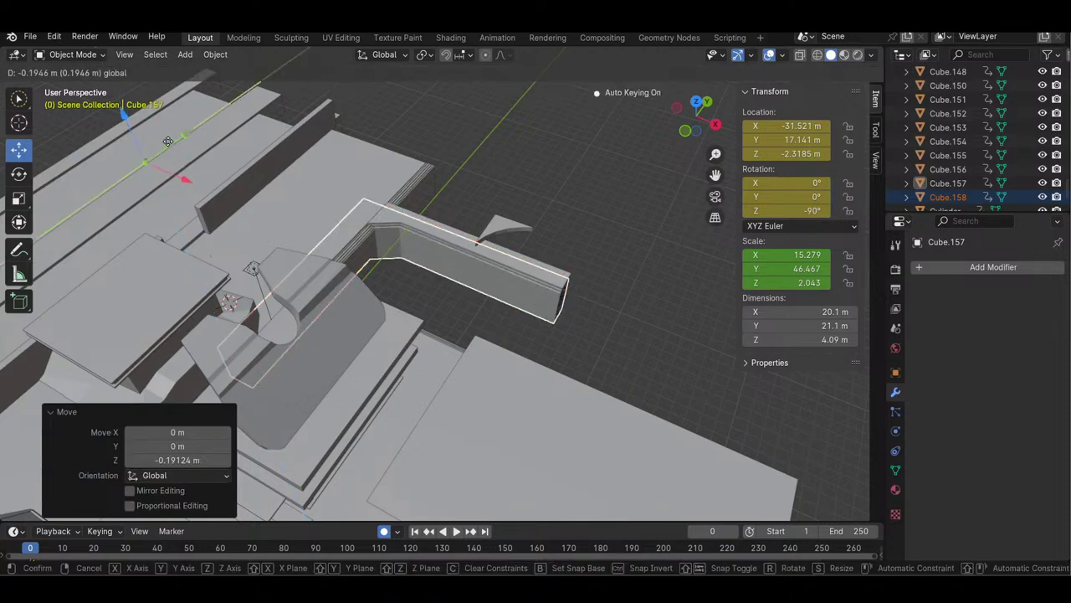
pyautogui.moveTo(169, 141); pyautogui.dragTo(169, 141)
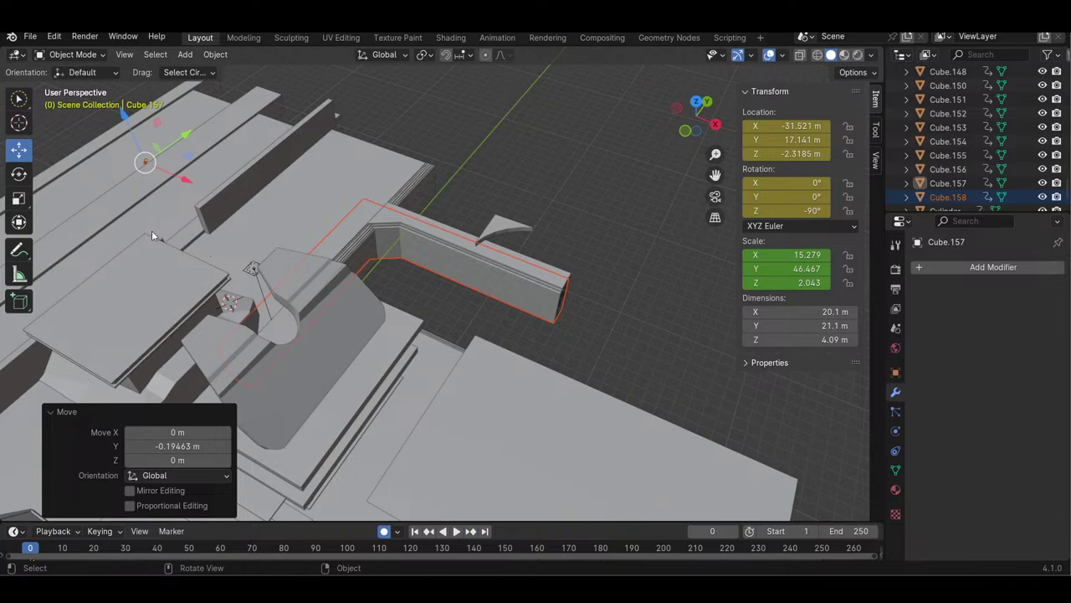
# - Delete the flat rectangular plane next to the terrace recess
pyautogui.moveTo(692, 138); pyautogui.dragTo(1038, 167)
pyautogui.moveTo(690, 117)
pyautogui.mouseDown()
pyautogui.moveTo(670, 134)
pyautogui.moveTo(704, 111)
pyautogui.moveTo(648, 138)
pyautogui.moveTo(679, 125)
pyautogui.mouseUp()
pyautogui.click(284, 251)
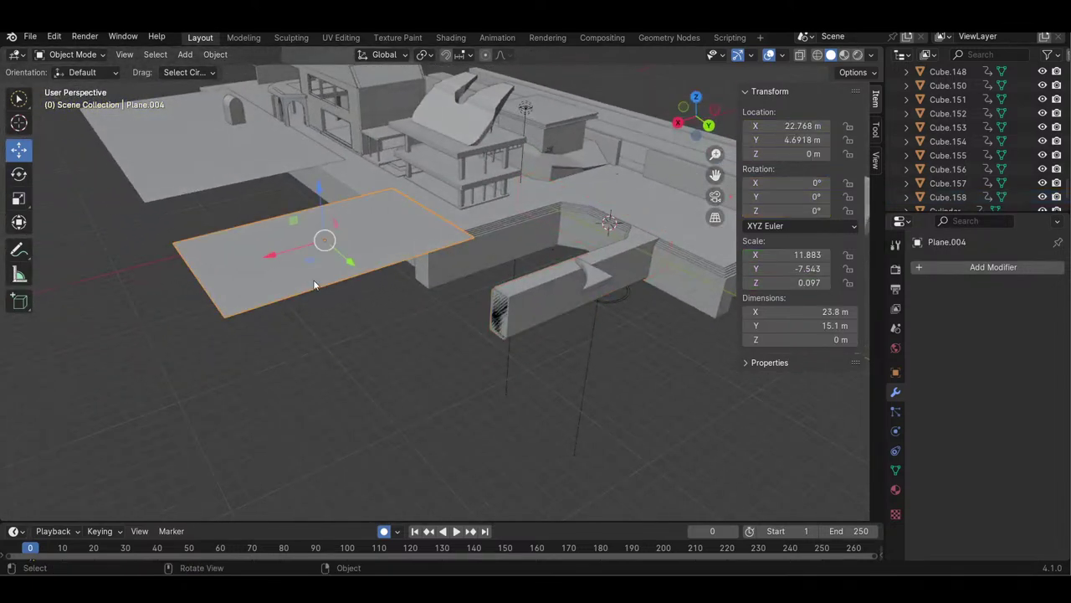
pyautogui.press('Delete')
# - Adjust the height of the second block copy to about Z -2.42 m to even out the steps
pyautogui.moveTo(695, 117); pyautogui.dragTo(1021, 152)
pyautogui.moveTo(892, 154); pyautogui.dragTo(734, 143)
pyautogui.moveTo(559, 253); pyautogui.dragTo(564, 264)
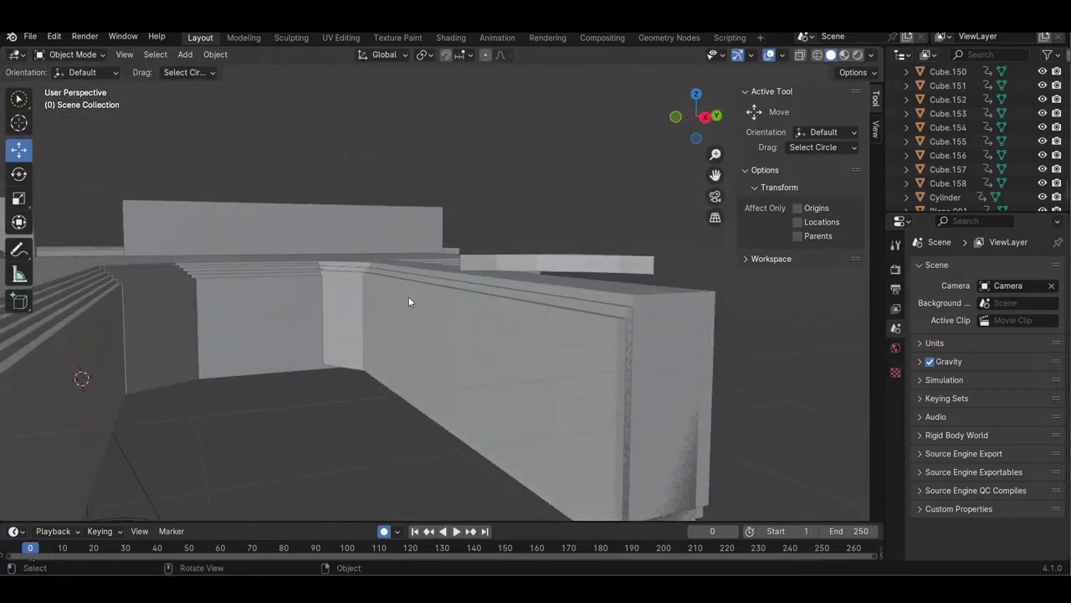
pyautogui.click(319, 306)
pyautogui.moveTo(223, 254); pyautogui.dragTo(232, 248)
pyautogui.click(486, 287)
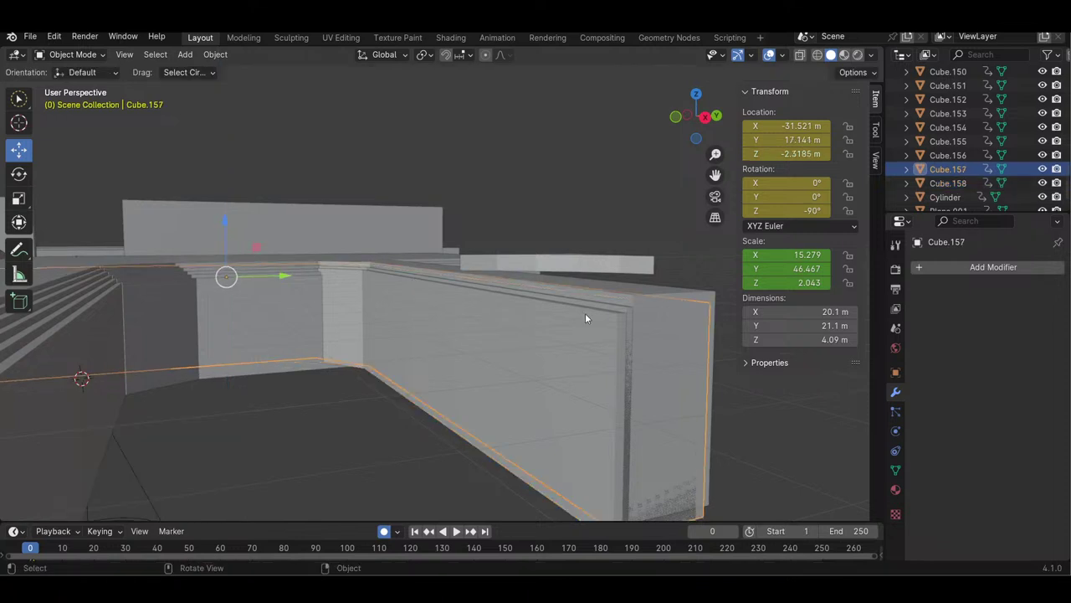
pyautogui.moveTo(716, 155)
pyautogui.mouseDown()
pyautogui.moveTo(717, 172)
pyautogui.moveTo(699, 141)
pyautogui.moveTo(702, 151)
pyautogui.mouseUp()
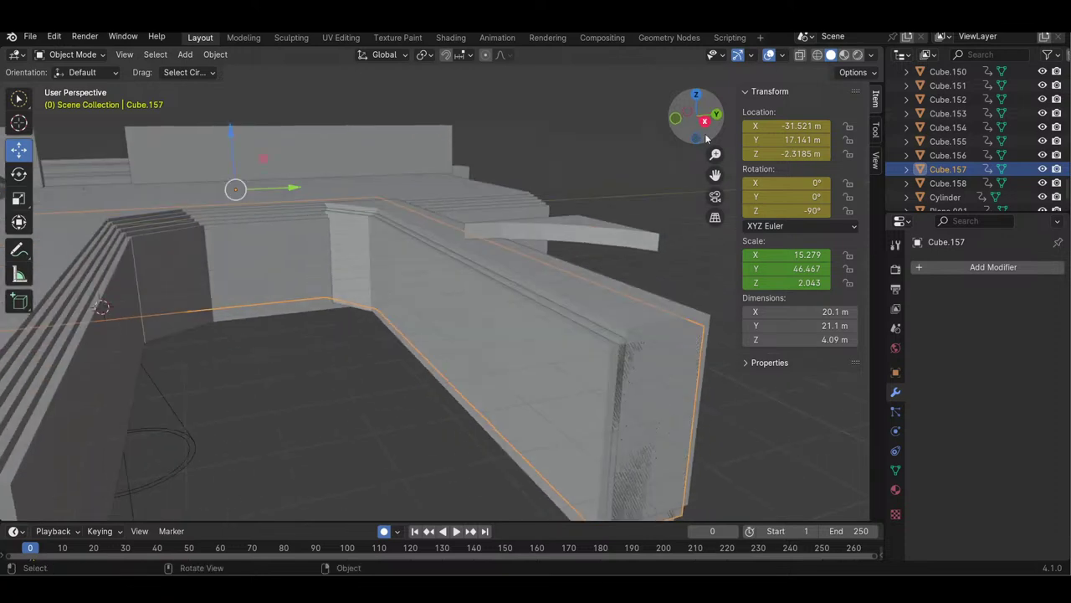
pyautogui.moveTo(236, 165); pyautogui.dragTo(234, 161)
pyautogui.click(303, 193)
# - Duplicate the second block copy and offset the new step to about Y 16.82 m and Z -2.58 m
pyautogui.click(371, 241)
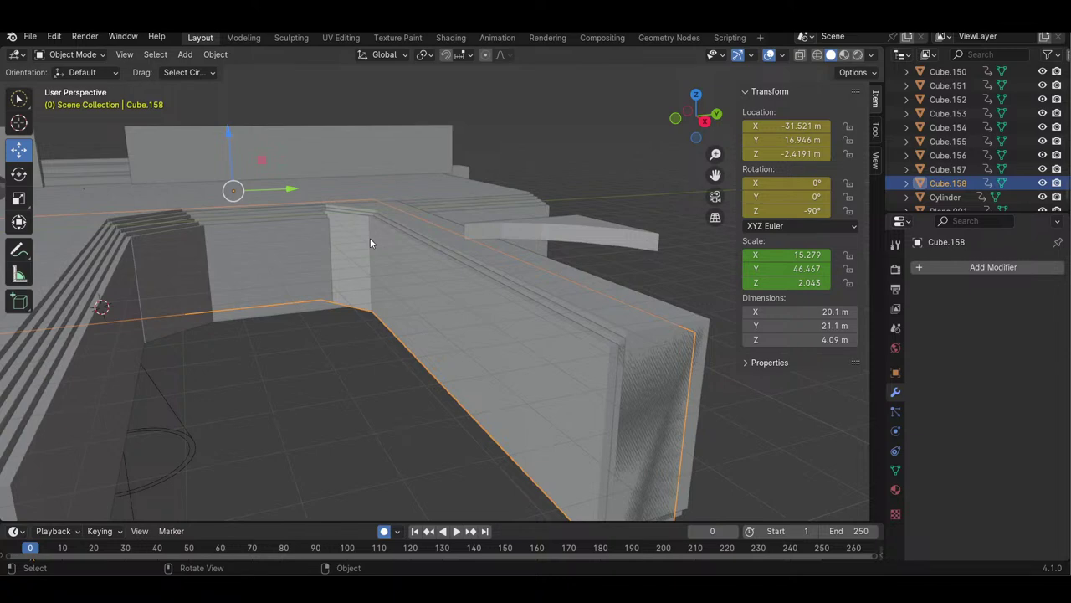
pyautogui.hotkey('ctrl', 'c')
pyautogui.hotkey('ctrl', 'v')
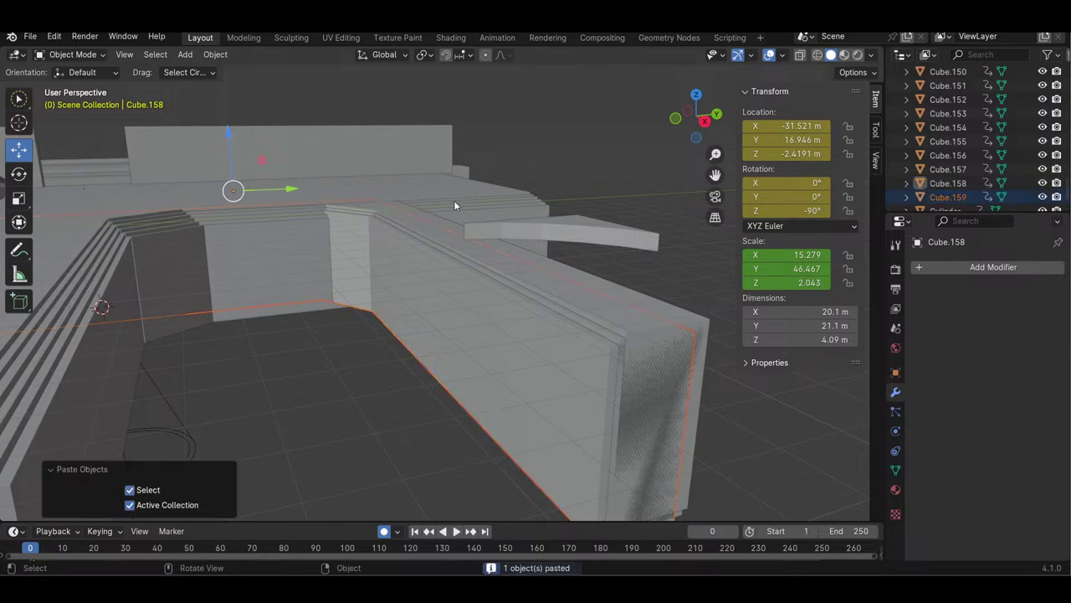
pyautogui.moveTo(234, 174)
pyautogui.mouseDown()
pyautogui.moveTo(244, 143)
pyautogui.moveTo(255, 186)
pyautogui.moveTo(284, 192)
pyautogui.moveTo(234, 161)
pyautogui.moveTo(273, 191)
pyautogui.moveTo(233, 173)
pyautogui.mouseUp()
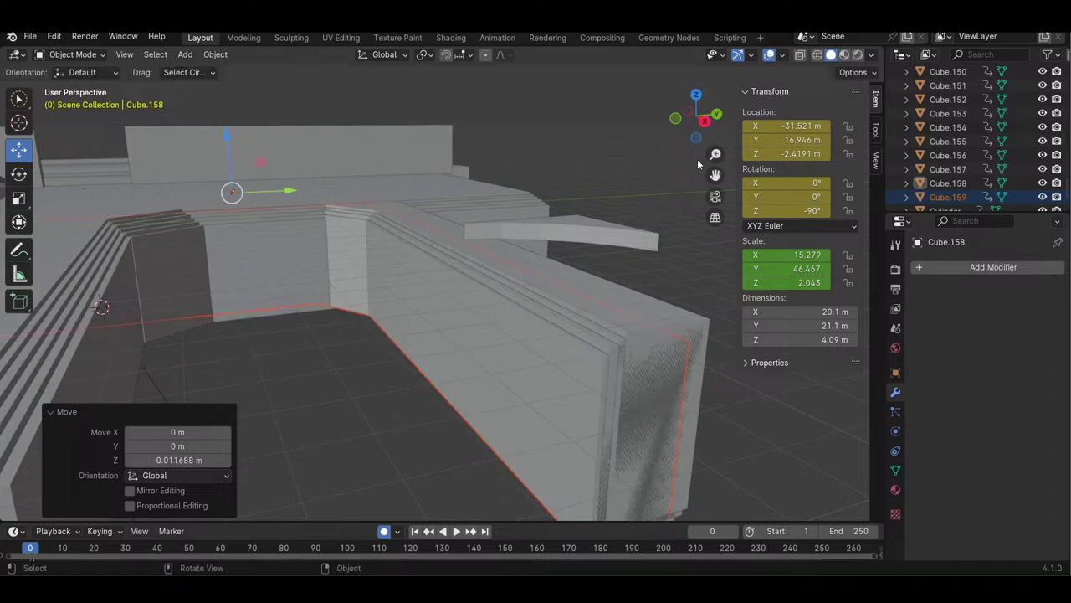
pyautogui.click(473, 349)
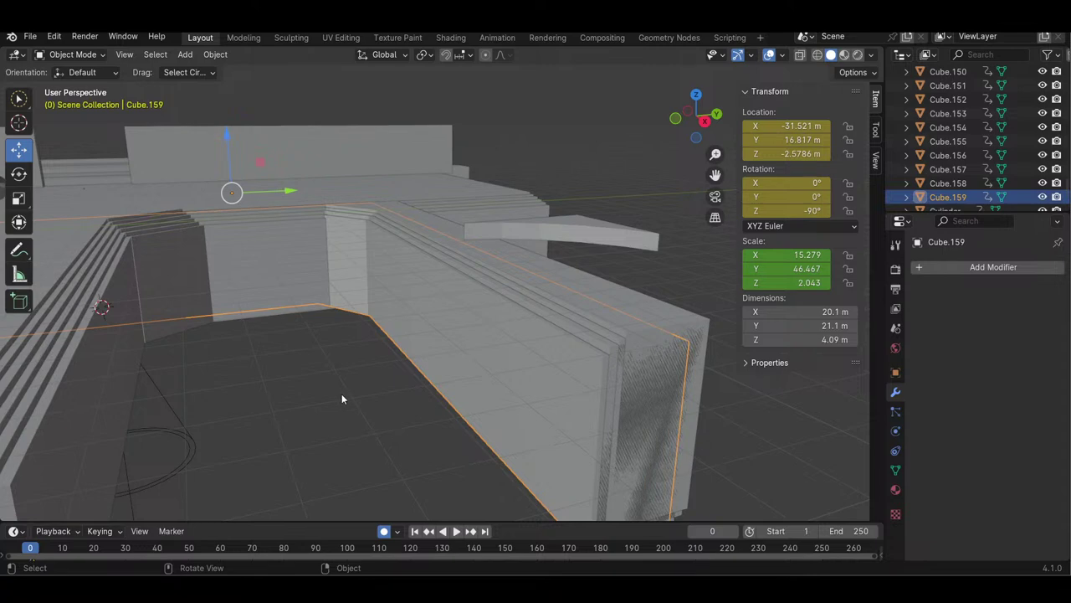
# - Duplicate the lowest step block in place, undoing any movement of the copy
pyautogui.hotkey('ctrl', 'c')
pyautogui.hotkey('ctrl', 'v')
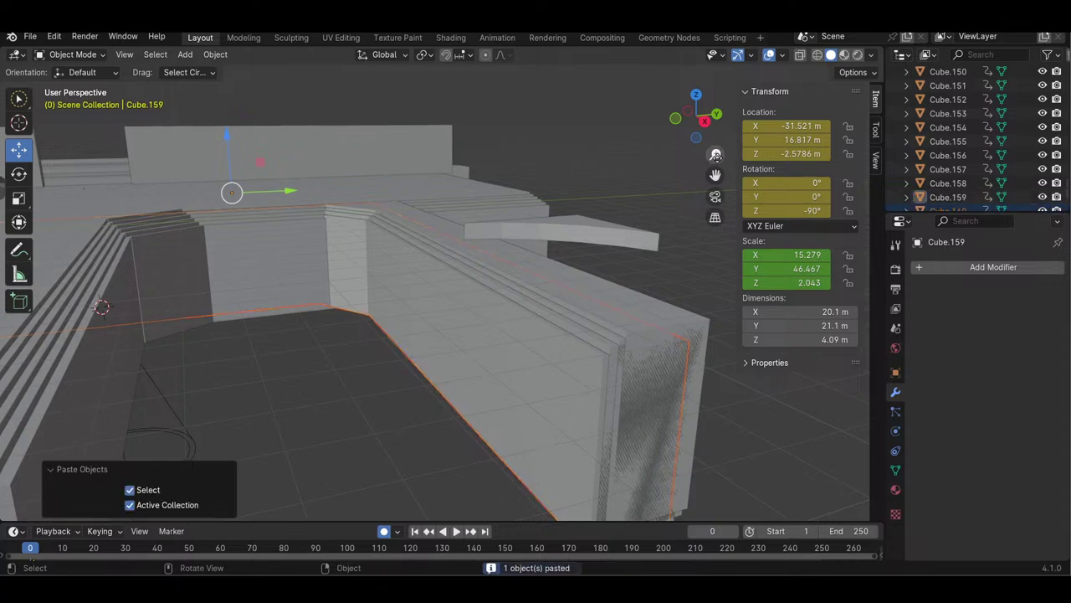
pyautogui.moveTo(716, 157); pyautogui.dragTo(717, 180)
pyautogui.moveTo(693, 104); pyautogui.dragTo(624, 136)
pyautogui.moveTo(704, 128); pyautogui.dragTo(653, 141)
pyautogui.press('g')
pyautogui.hotkey('ctrl', 'z')
# - Move the lowest step block about 0.43 m along X
pyautogui.moveTo(716, 155); pyautogui.dragTo(715, 192)
pyautogui.moveTo(698, 132); pyautogui.dragTo(782, 102)
pyautogui.moveTo(677, 117); pyautogui.dragTo(641, 101)
pyautogui.click(496, 290)
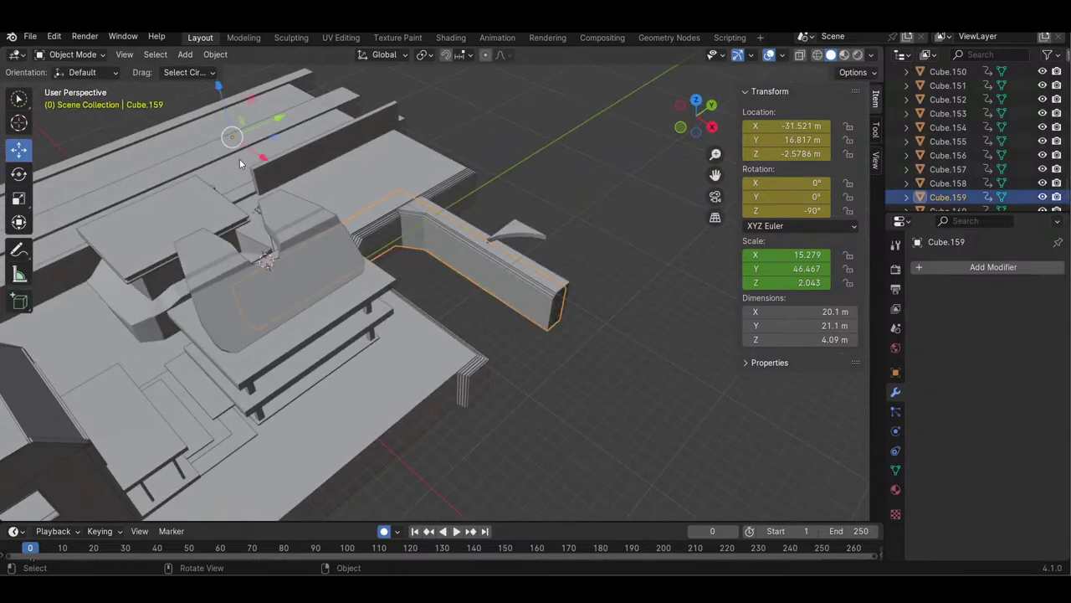
pyautogui.moveTo(250, 157)
pyautogui.mouseDown()
pyautogui.moveTo(276, 159)
pyautogui.moveTo(258, 159)
pyautogui.mouseUp()
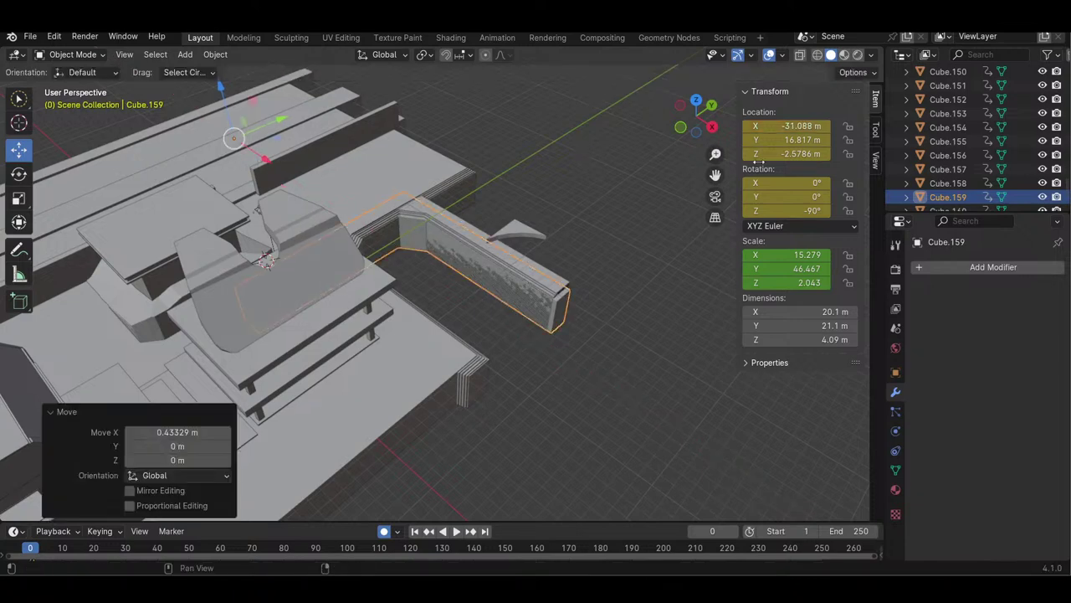
pyautogui.moveTo(714, 154); pyautogui.dragTo(684, 95)
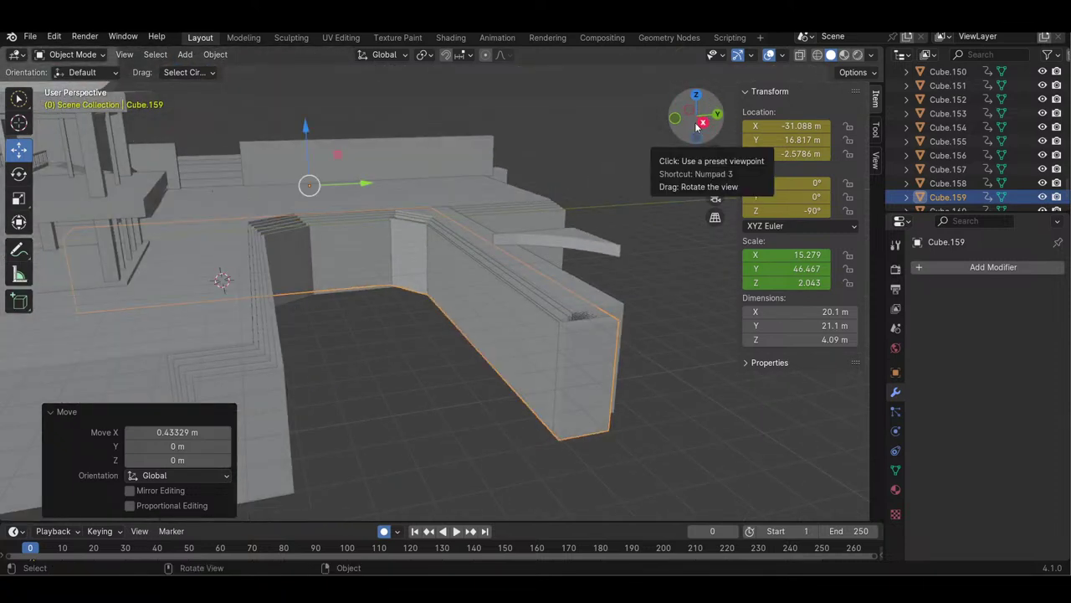
# - Shift the lowest step block to about Y 16.59 m and lower it to about Z -2.69 m
pyautogui.moveTo(714, 153); pyautogui.dragTo(715, 129)
pyautogui.moveTo(330, 179)
pyautogui.mouseDown()
pyautogui.moveTo(293, 147)
pyautogui.moveTo(330, 182)
pyautogui.mouseUp()
pyautogui.moveTo(669, 125); pyautogui.dragTo(486, 276)
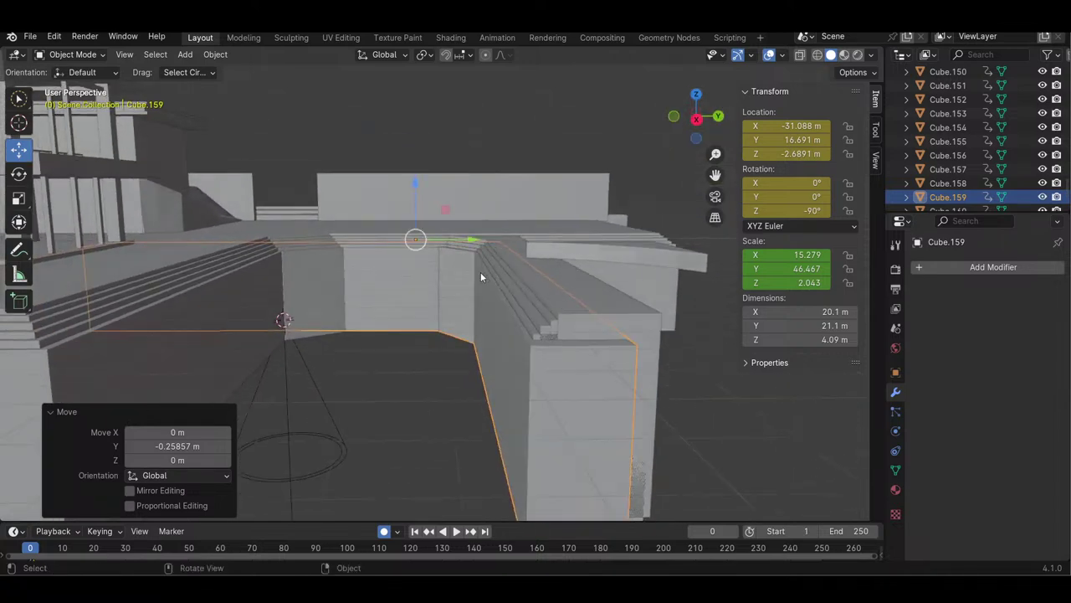
pyautogui.moveTo(459, 240); pyautogui.dragTo(465, 241)
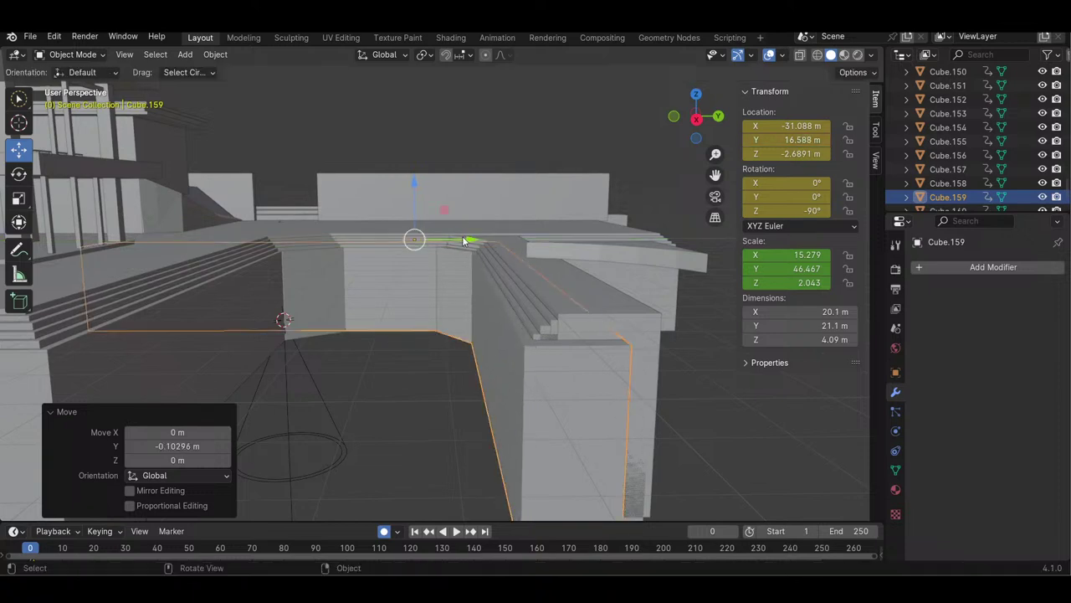
# - Move the lowest step block about -0.61 m along X to about X -31.70 m
pyautogui.moveTo(679, 138); pyautogui.dragTo(711, 297)
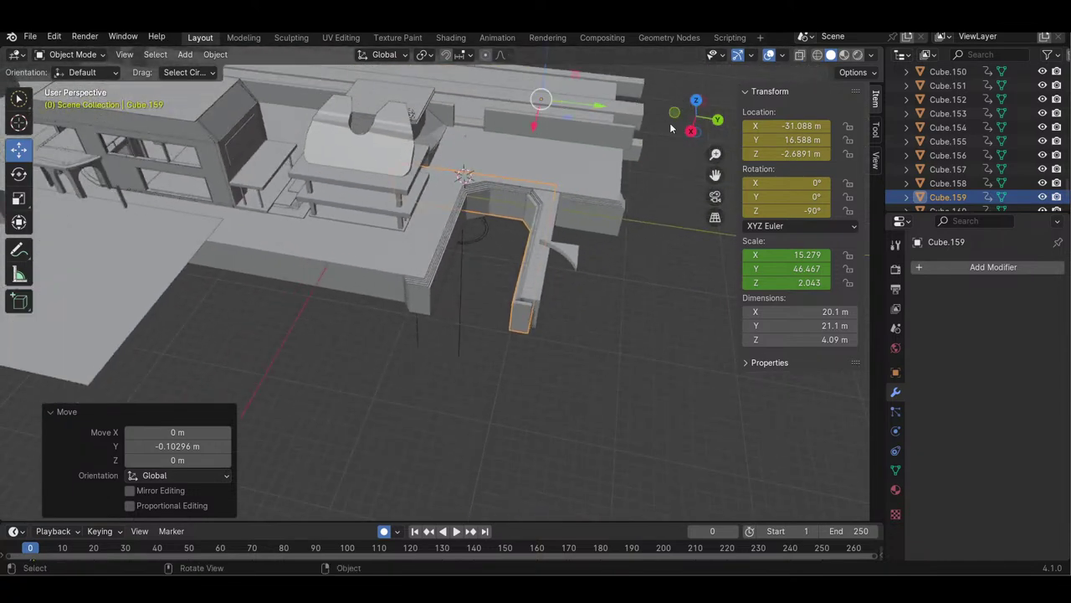
pyautogui.moveTo(535, 127); pyautogui.dragTo(541, 122)
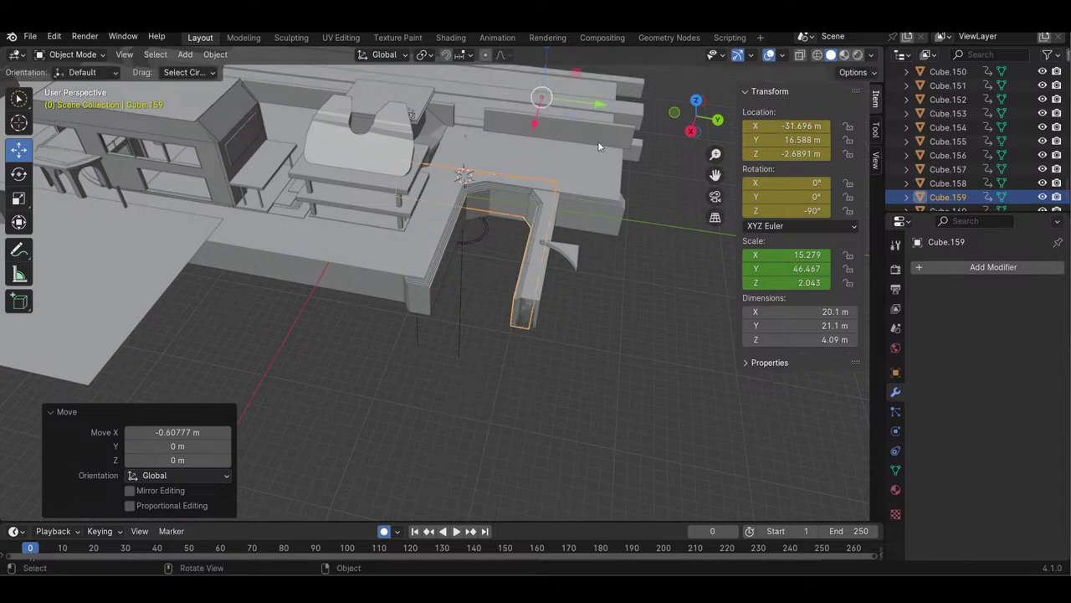
pyautogui.moveTo(715, 155); pyautogui.dragTo(685, 134)
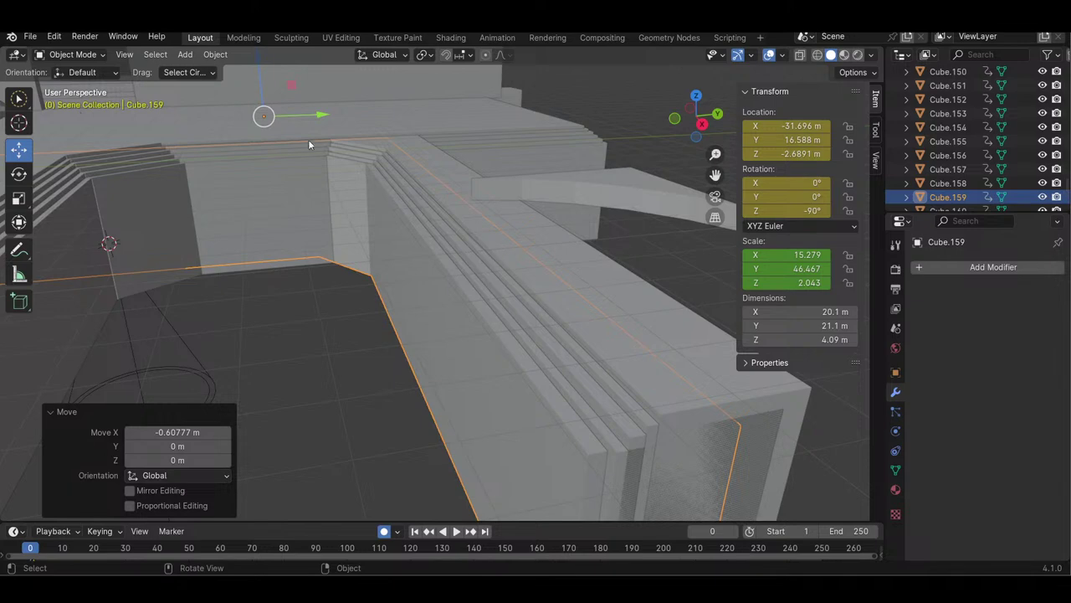
pyautogui.moveTo(715, 154)
pyautogui.mouseDown()
pyautogui.moveTo(714, 144)
pyautogui.moveTo(713, 154)
pyautogui.mouseUp()
pyautogui.moveTo(691, 117); pyautogui.dragTo(695, 128)
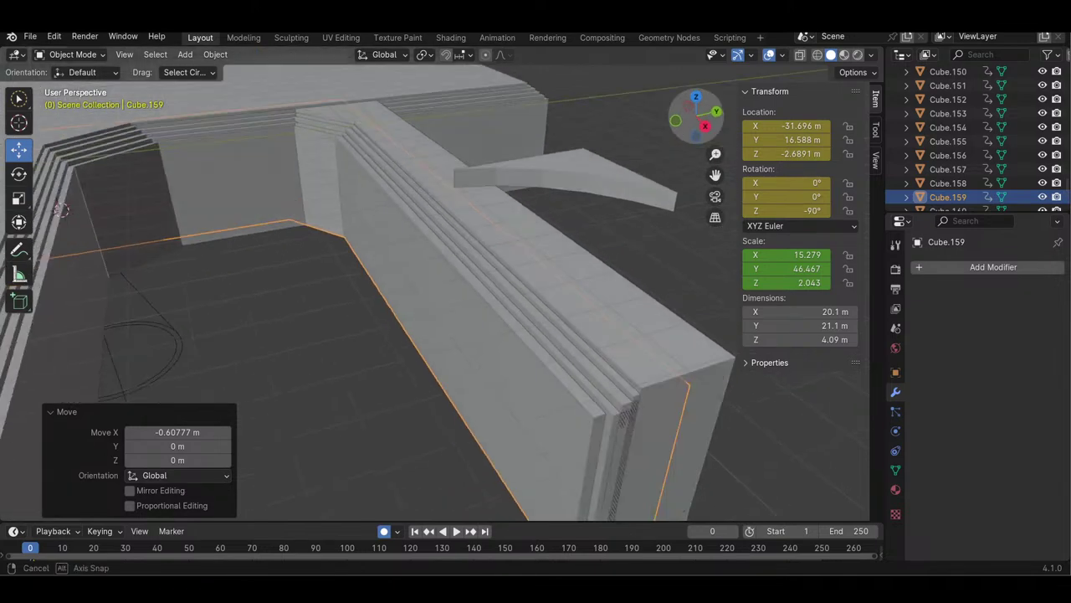
pyautogui.press('g')
pyautogui.click(713, 155)
pyautogui.hotkey('ctrl', 'z')
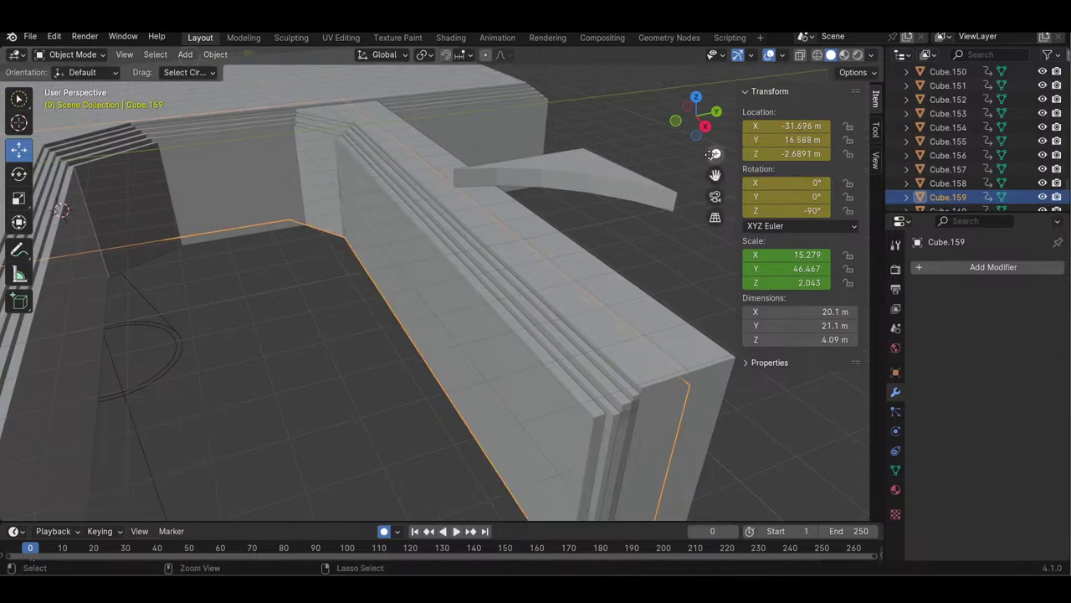
# - Move the lowest step block about 0.095 m along X and 0.076 m along Y
pyautogui.moveTo(696, 122); pyautogui.dragTo(715, 203)
pyautogui.press('g')
pyautogui.press('x')
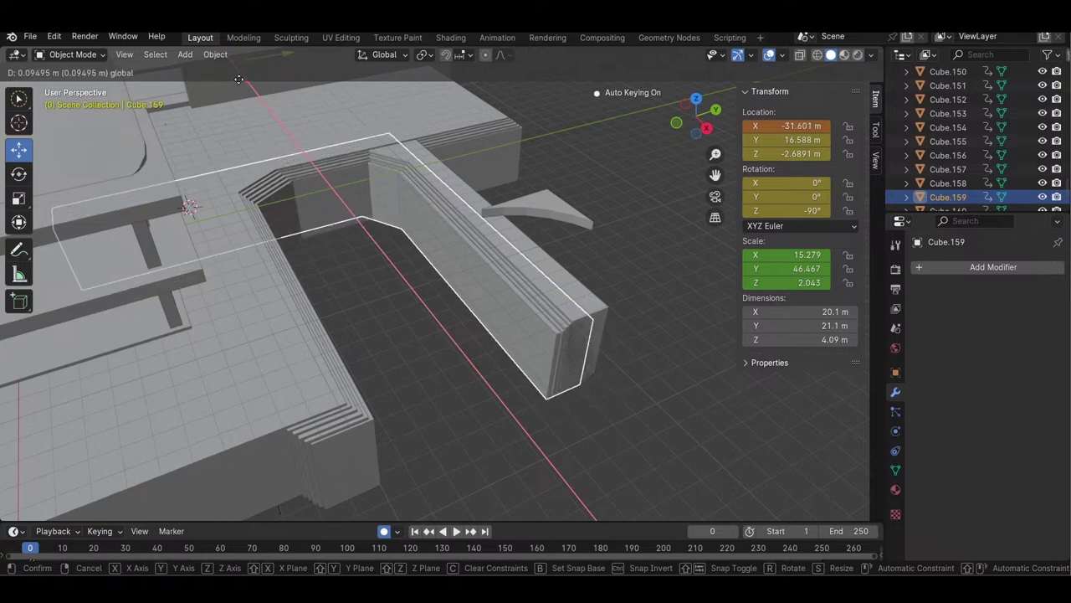
pyautogui.click(239, 79)
pyautogui.press('g')
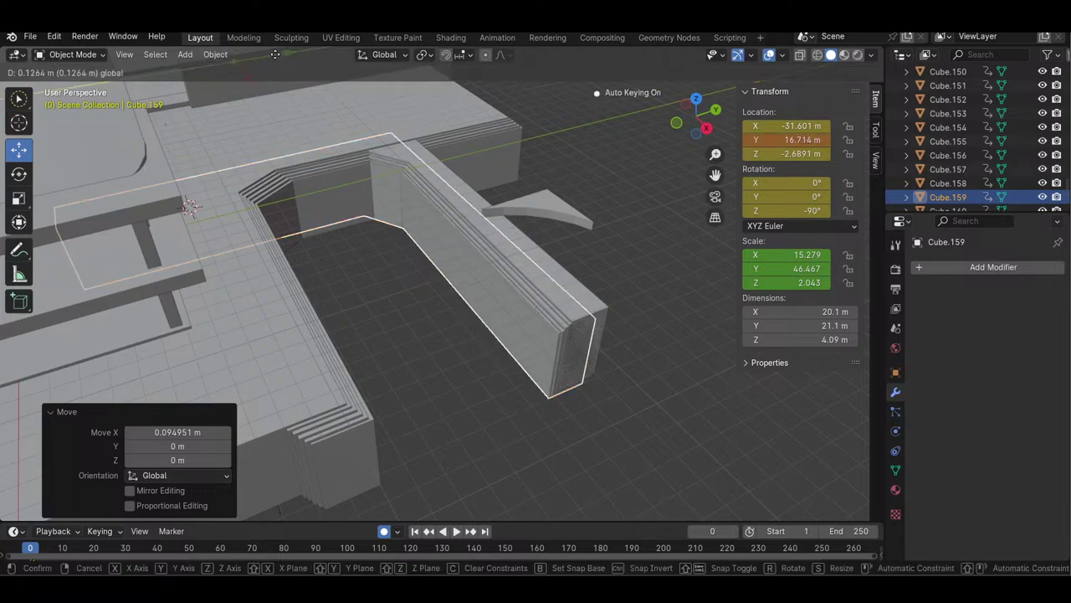
pyautogui.click(319, 123)
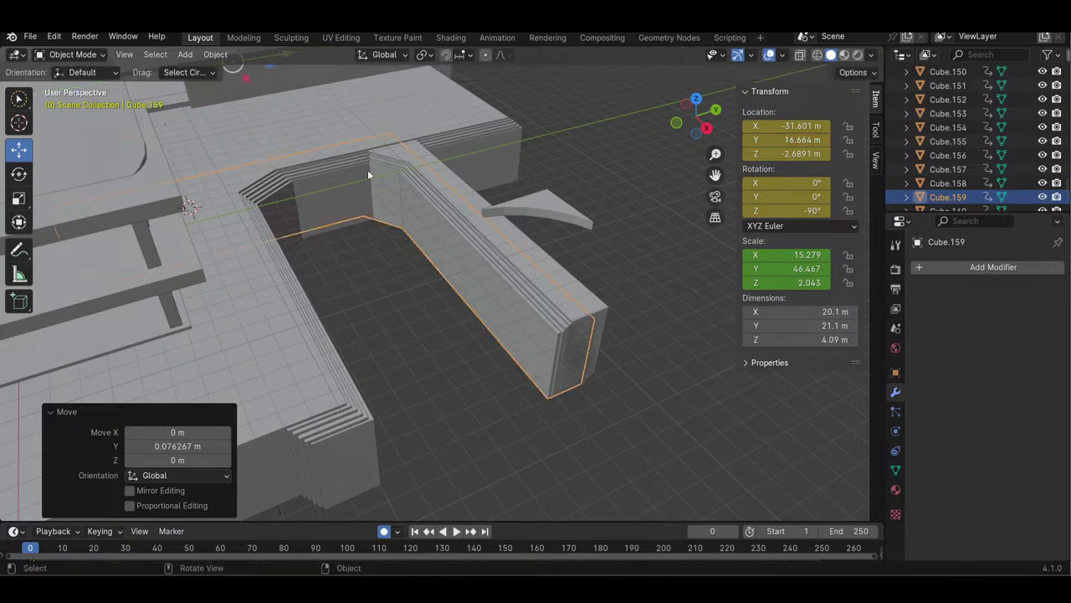
# - Move the step block just above the lowest one about 0.024 m along Y
pyautogui.click(550, 308)
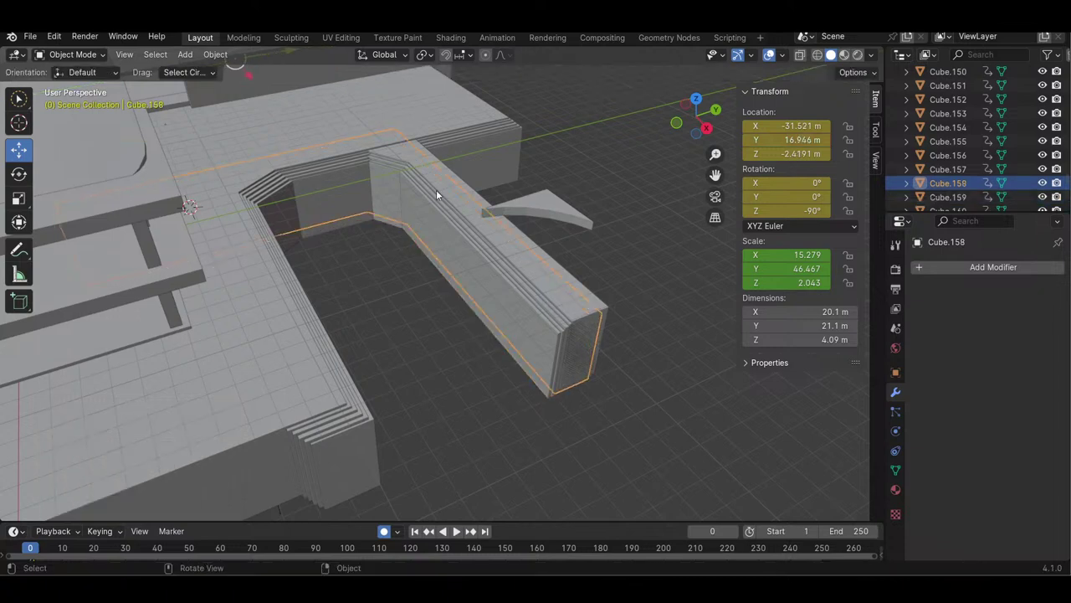
pyautogui.press('g')
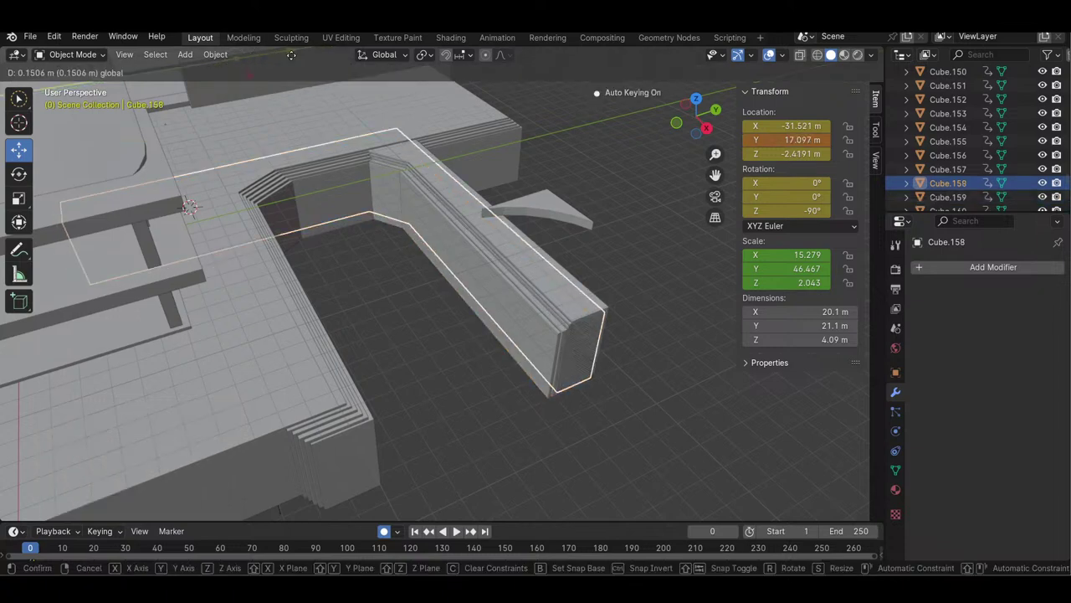
pyautogui.click(289, 60)
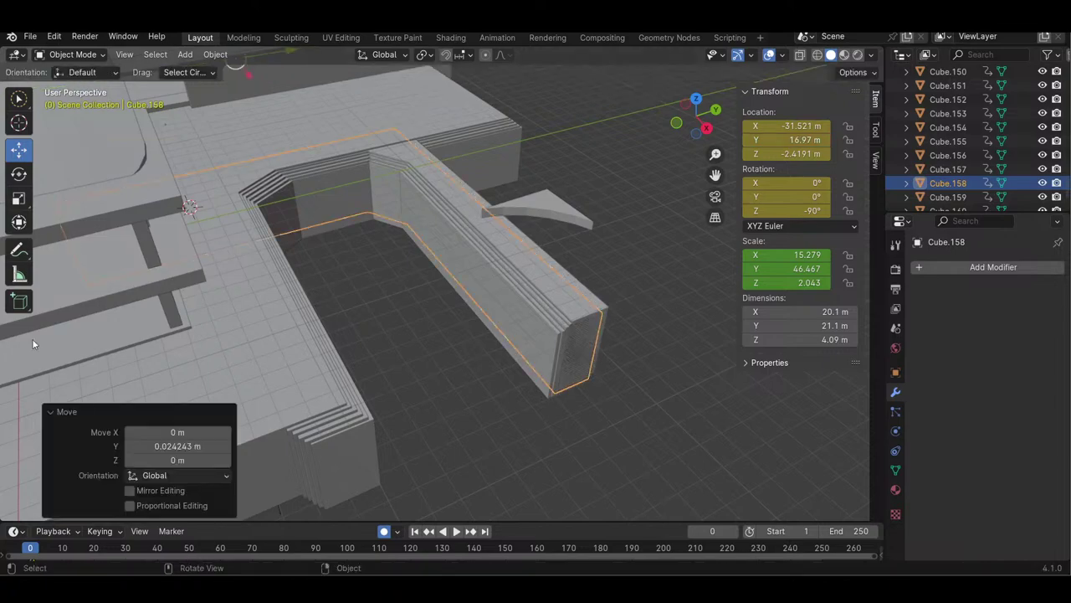
# - Duplicate the large flat ground plane in front of the house in place
pyautogui.moveTo(696, 114); pyautogui.dragTo(753, 155)
pyautogui.moveTo(688, 140); pyautogui.dragTo(696, 119)
pyautogui.click(643, 165)
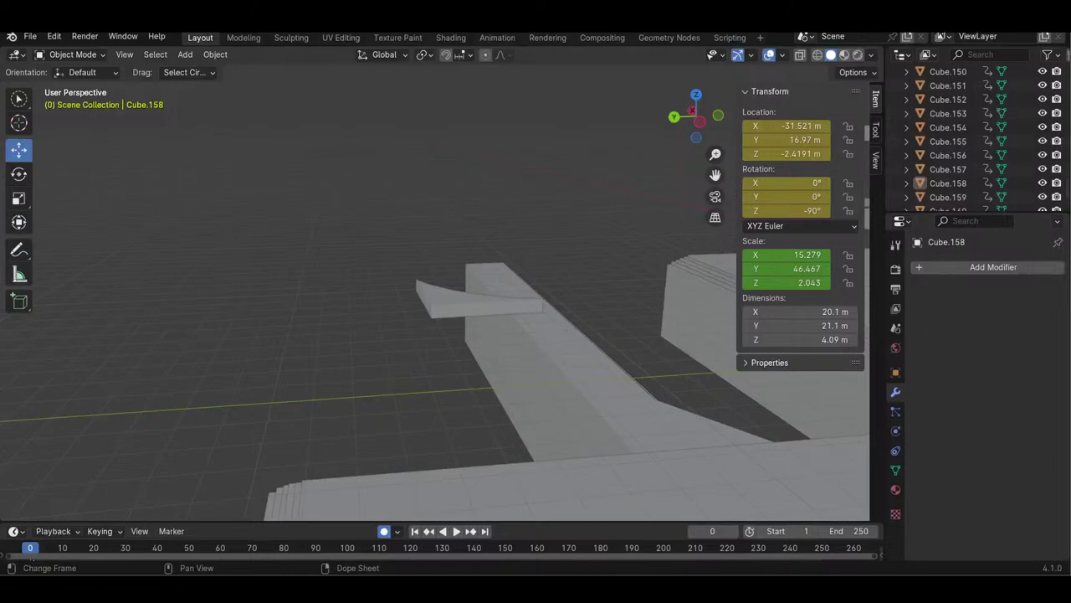
pyautogui.moveTo(697, 130); pyautogui.dragTo(929, 144)
pyautogui.moveTo(716, 154); pyautogui.dragTo(715, 234)
pyautogui.moveTo(698, 125)
pyautogui.mouseDown()
pyautogui.moveTo(611, 114)
pyautogui.moveTo(694, 117)
pyautogui.moveTo(685, 122)
pyautogui.mouseUp()
pyautogui.moveTo(685, 122); pyautogui.dragTo(680, 127, button='middle')
pyautogui.click(71, 282)
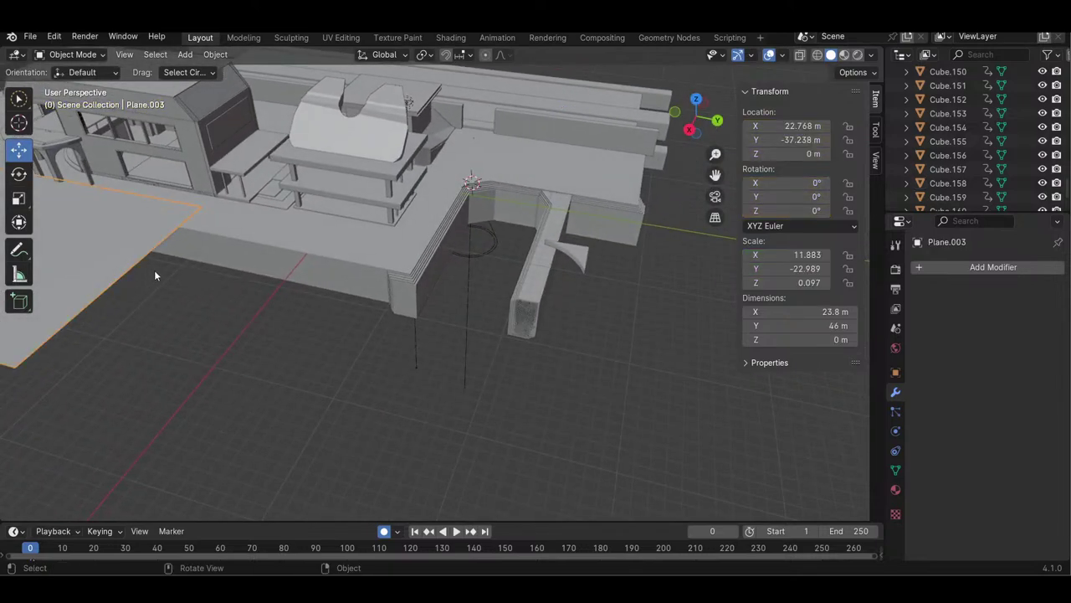
pyautogui.hotkey('ctrl', 'c')
pyautogui.hotkey('ctrl', 'v')
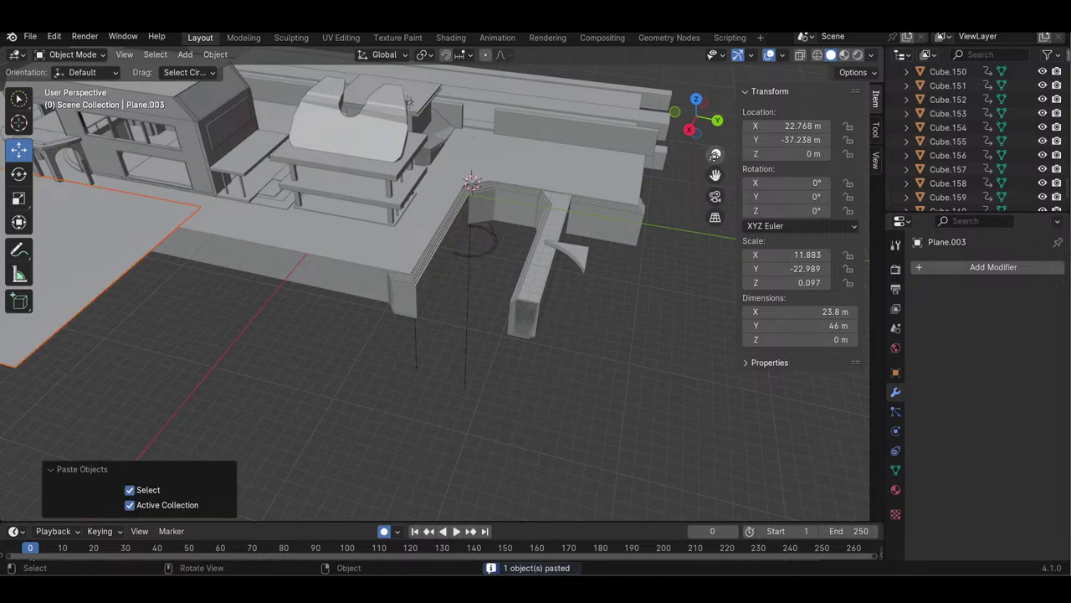
# - Move the ground plane copy about 56.2 m along Y and shorten it along Y
pyautogui.scroll(-5, 715, 155)
pyautogui.press('g')
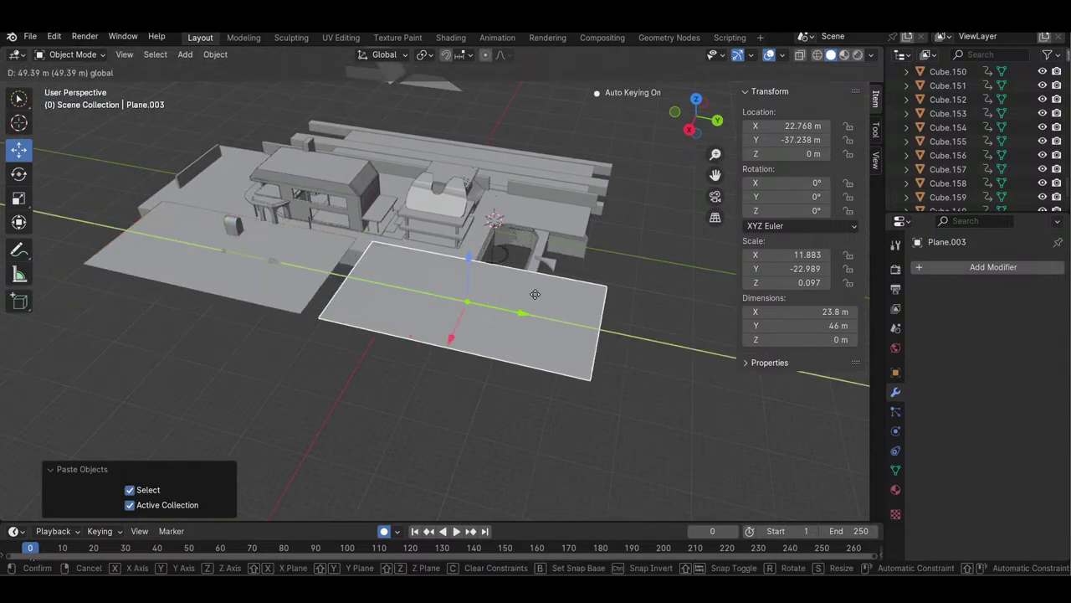
pyautogui.click(560, 309)
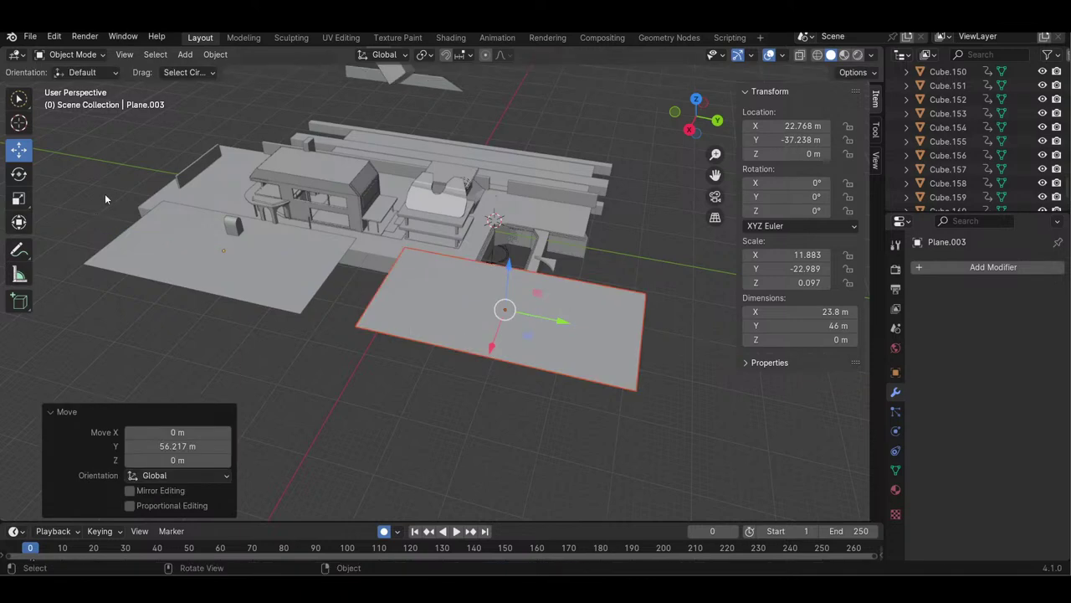
pyautogui.click(19, 199)
pyautogui.moveTo(555, 312); pyautogui.dragTo(471, 294)
pyautogui.click(20, 149)
# - Duplicate the rectangular panel on the upper wall beside the arched balcony in place
pyautogui.moveTo(688, 98); pyautogui.dragTo(687, 205)
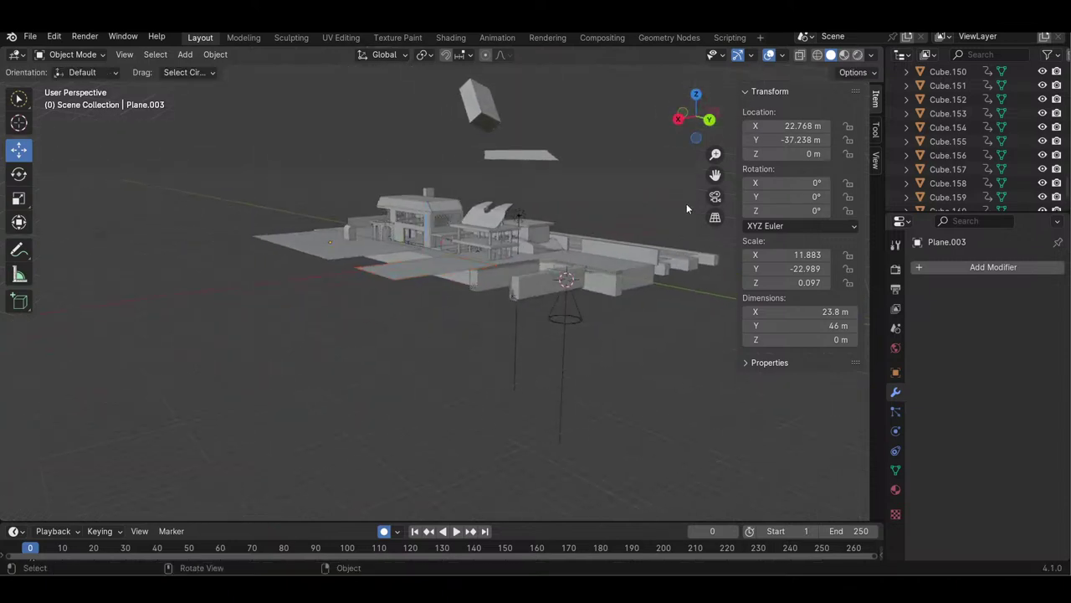
pyautogui.moveTo(716, 153); pyautogui.dragTo(717, 209)
pyautogui.moveTo(683, 133); pyautogui.dragTo(832, 109)
pyautogui.moveTo(496, 132); pyautogui.dragTo(477, 137)
pyautogui.moveTo(696, 116)
pyautogui.mouseDown()
pyautogui.moveTo(705, 120)
pyautogui.moveTo(689, 118)
pyautogui.mouseUp()
pyautogui.moveTo(715, 154); pyautogui.dragTo(715, 195)
pyautogui.moveTo(715, 154); pyautogui.dragTo(715, 189)
pyautogui.moveTo(698, 119); pyautogui.dragTo(715, 154)
pyautogui.scroll(3, 585, 155)
pyautogui.click(532, 155)
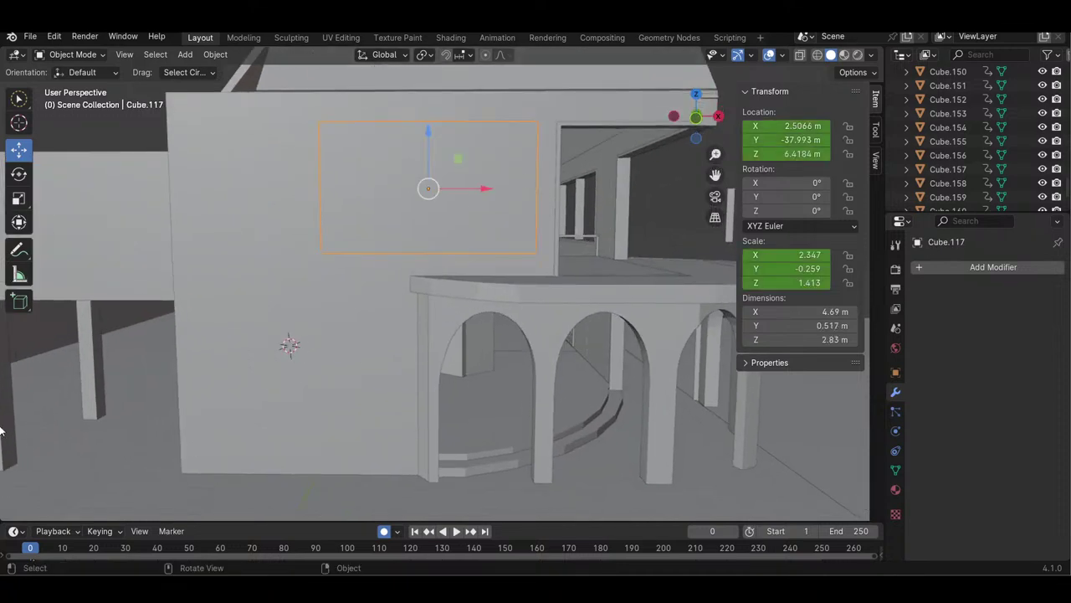
pyautogui.hotkey('ctrl', 'v')
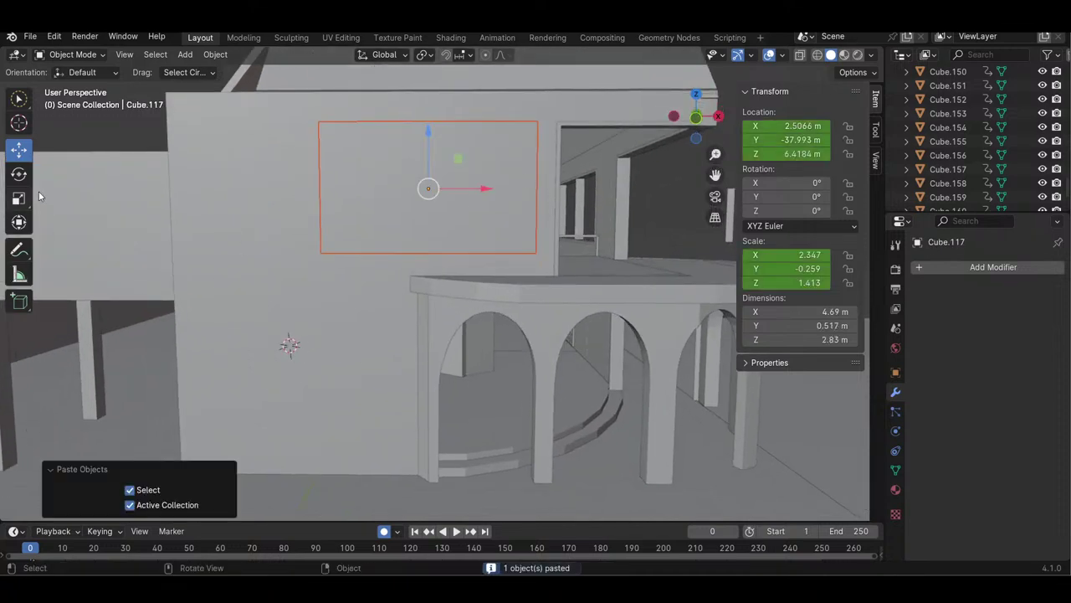
# - Narrow the duplicated wall panel along X by a factor of about 0.953
pyautogui.click(18, 199)
pyautogui.moveTo(482, 188); pyautogui.dragTo(476, 189)
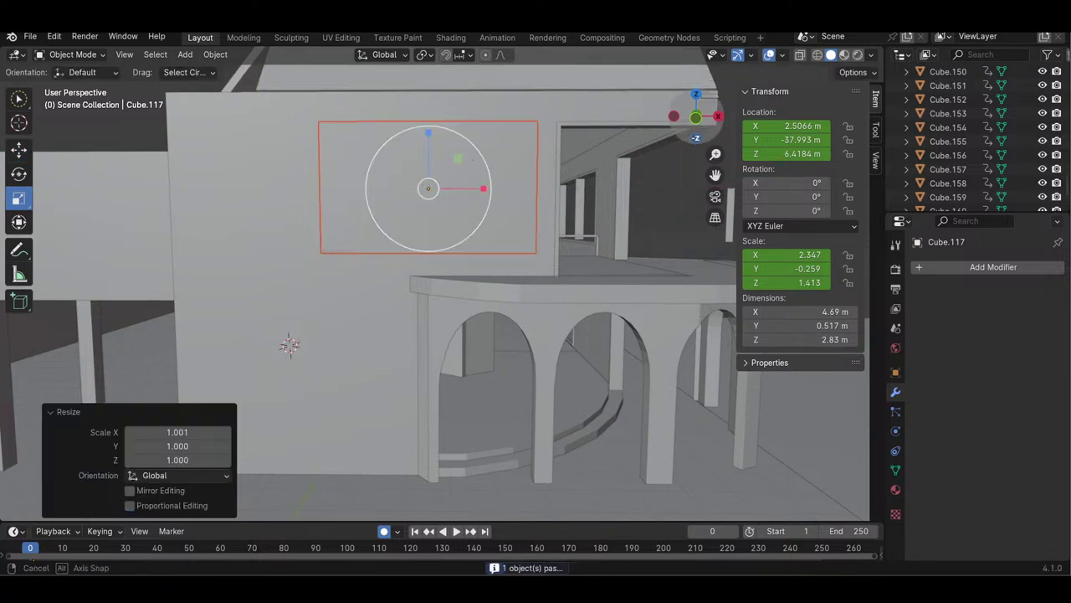
pyautogui.moveTo(581, 148); pyautogui.dragTo(636, 168, button='middle')
pyautogui.moveTo(691, 127); pyautogui.dragTo(716, 120)
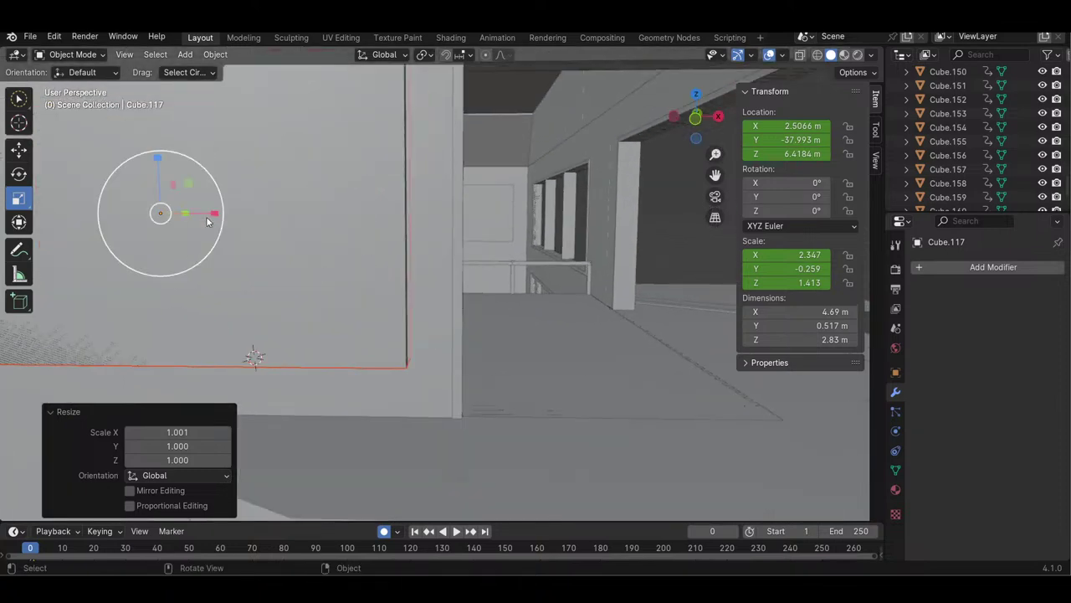
pyautogui.press('s')
pyautogui.moveTo(202, 216); pyautogui.dragTo(207, 212)
pyautogui.hotkey('ctrl', 'z')
pyautogui.moveTo(686, 131); pyautogui.dragTo(703, 122)
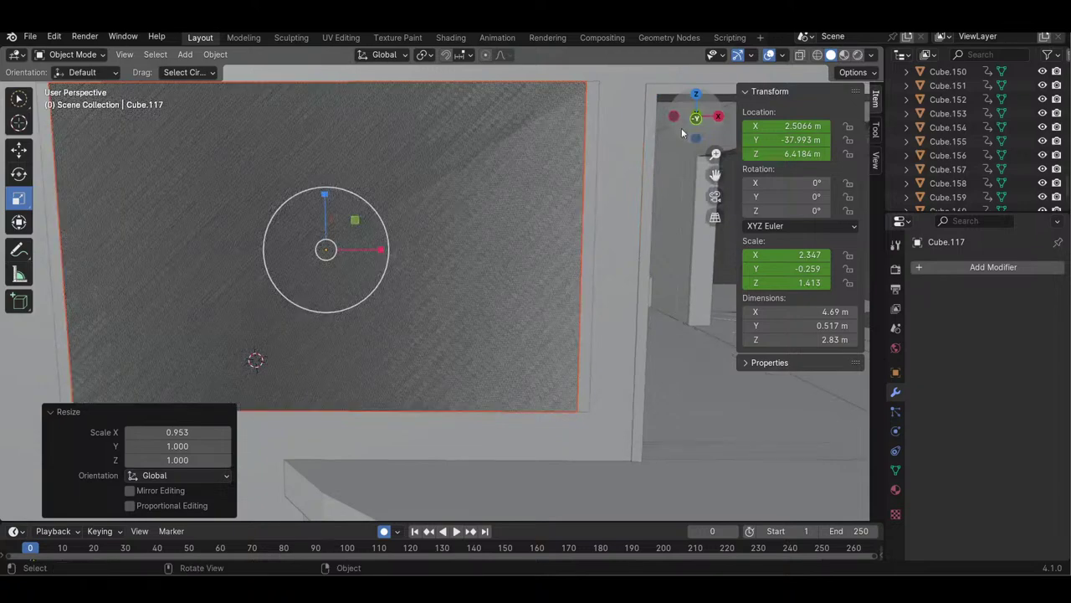
# - Scale the duplicated wall panel to about 4.58 m wide, 0.747 m deep and 2.71 m high to serve as a cutter
pyautogui.moveTo(326, 197)
pyautogui.mouseDown()
pyautogui.moveTo(330, 206)
pyautogui.moveTo(327, 195)
pyautogui.mouseUp()
pyautogui.moveTo(693, 126); pyautogui.dragTo(716, 169)
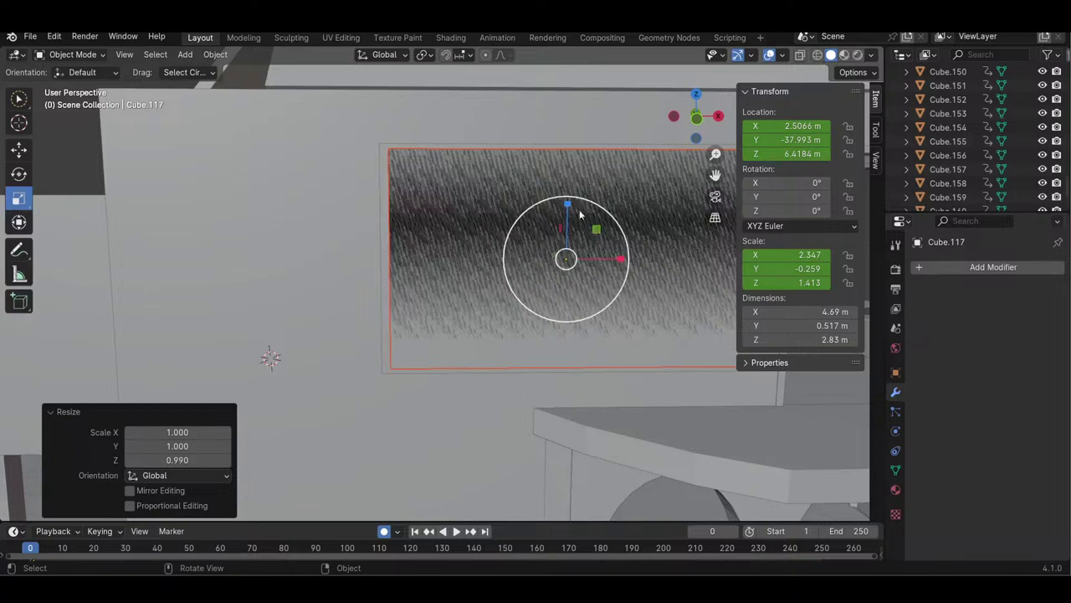
pyautogui.moveTo(567, 206); pyautogui.dragTo(570, 211)
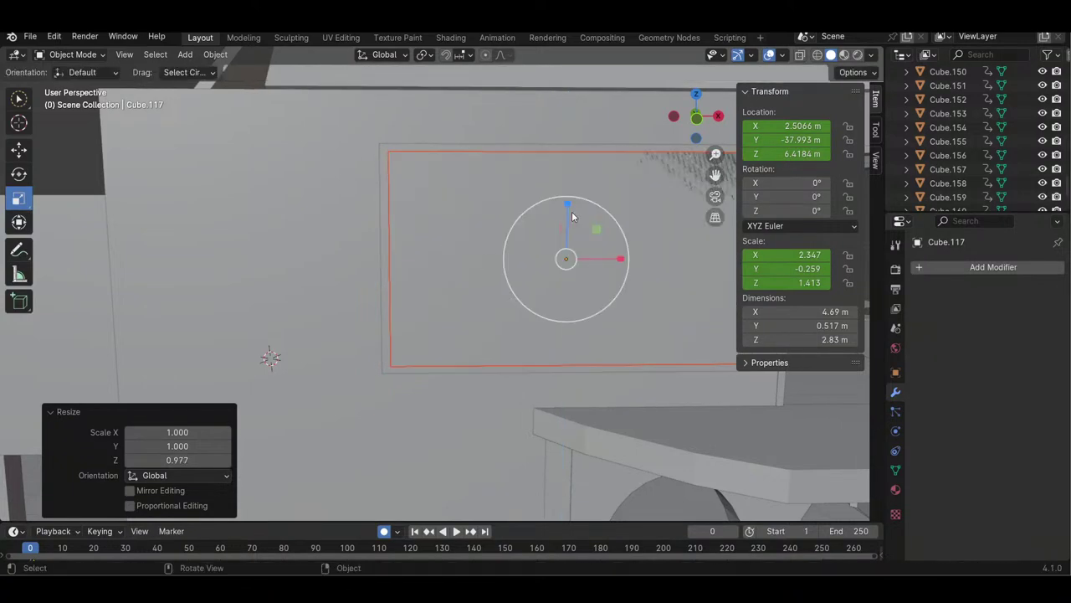
pyautogui.moveTo(620, 258)
pyautogui.mouseDown()
pyautogui.moveTo(609, 258)
pyautogui.moveTo(620, 258)
pyautogui.mouseUp()
pyautogui.moveTo(567, 206); pyautogui.dragTo(567, 204)
pyautogui.moveTo(696, 119)
pyautogui.mouseDown()
pyautogui.moveTo(685, 119)
pyautogui.moveTo(695, 118)
pyautogui.mouseUp()
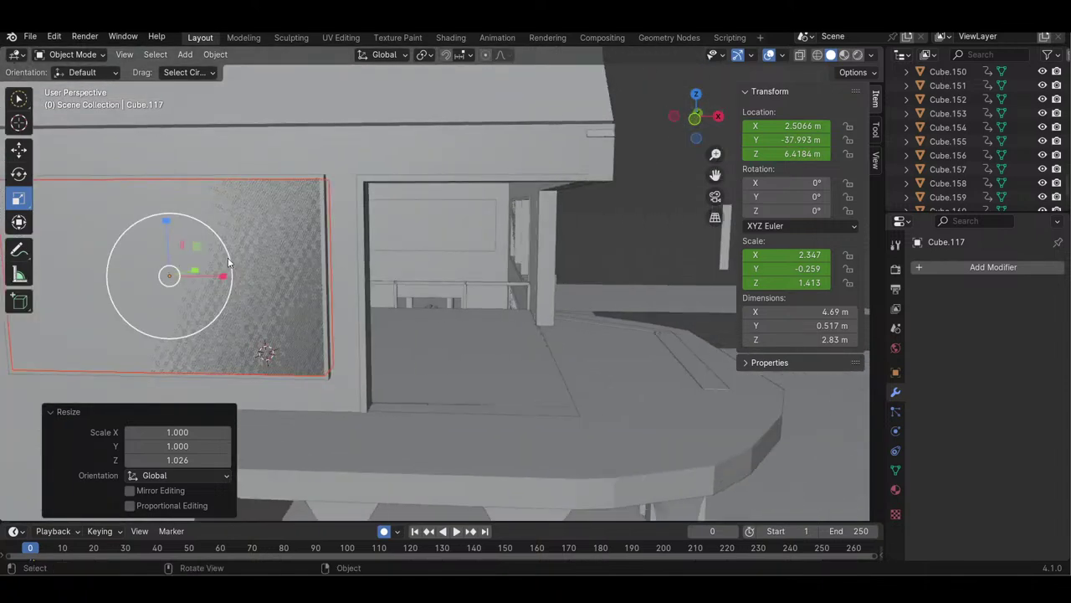
pyautogui.moveTo(195, 269); pyautogui.dragTo(210, 266)
pyautogui.click(328, 354)
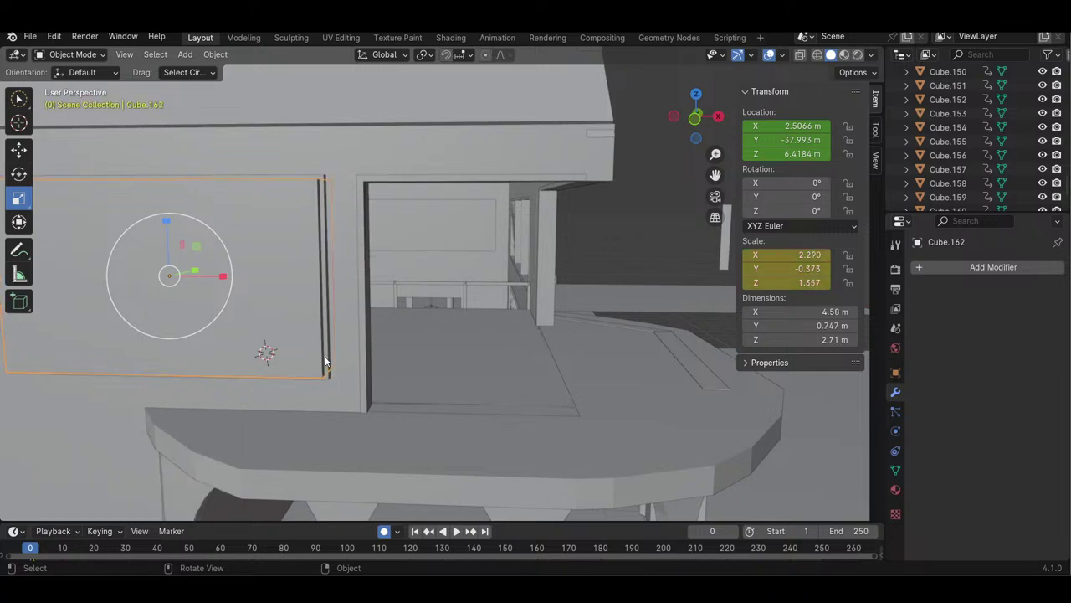
# - Cut the larger panel Cube.161 with an applied Boolean Difference modifier, using Cube.162 as the cutter
pyautogui.click(328, 377)
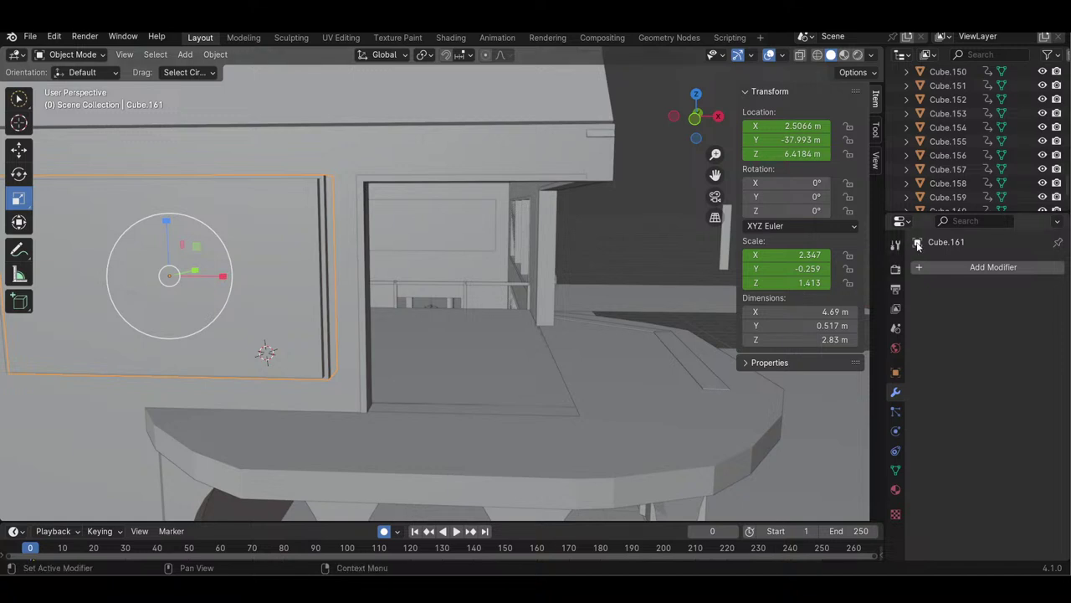
pyautogui.click(931, 268)
pyautogui.moveTo(928, 267)
pyautogui.click(819, 290)
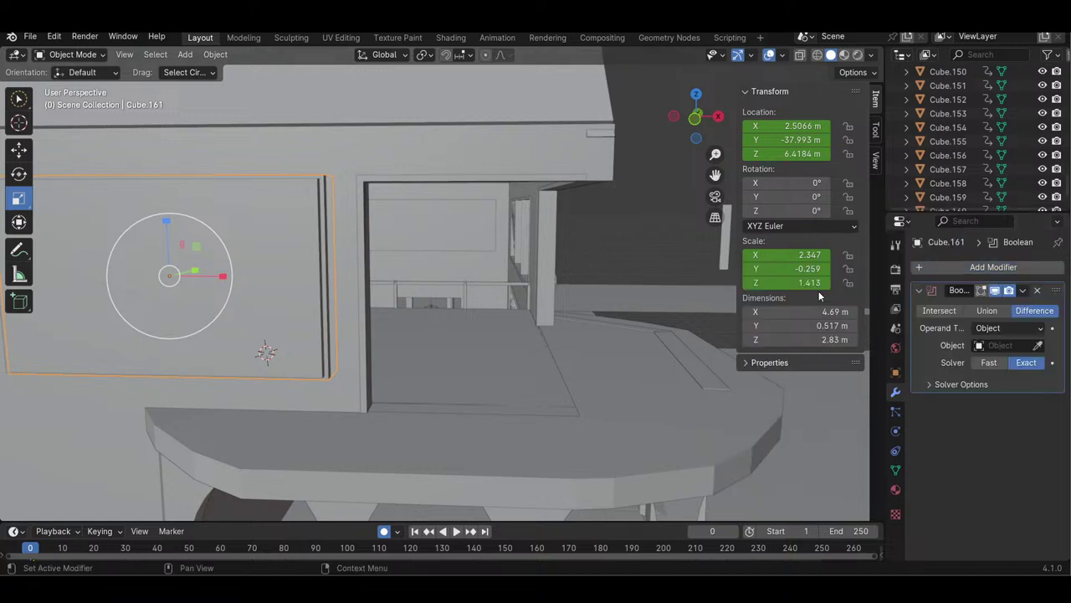
pyautogui.click(995, 345)
pyautogui.write('162')
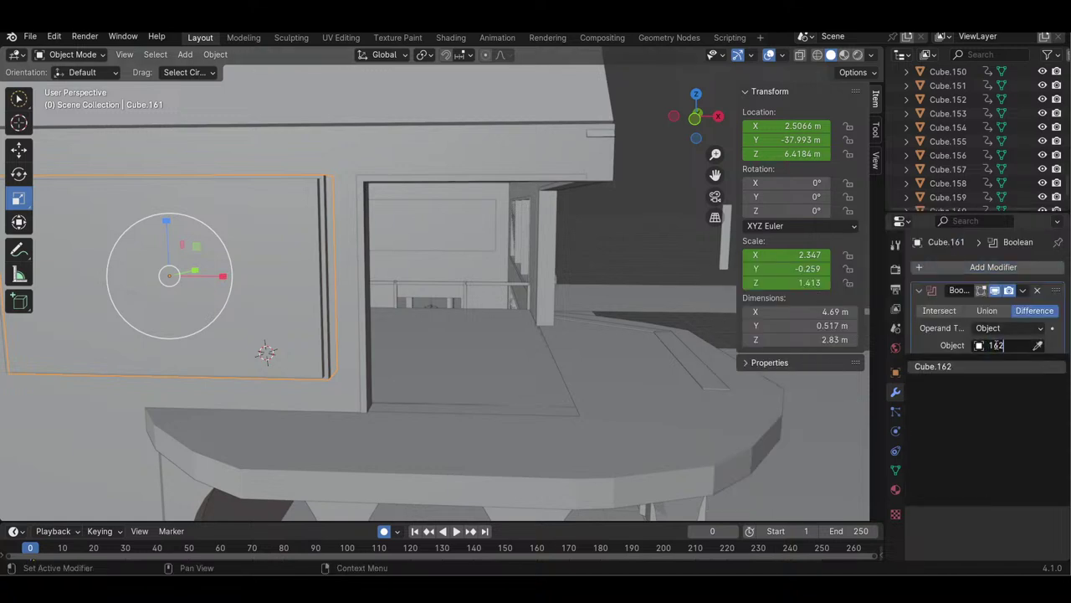
pyautogui.press('Return')
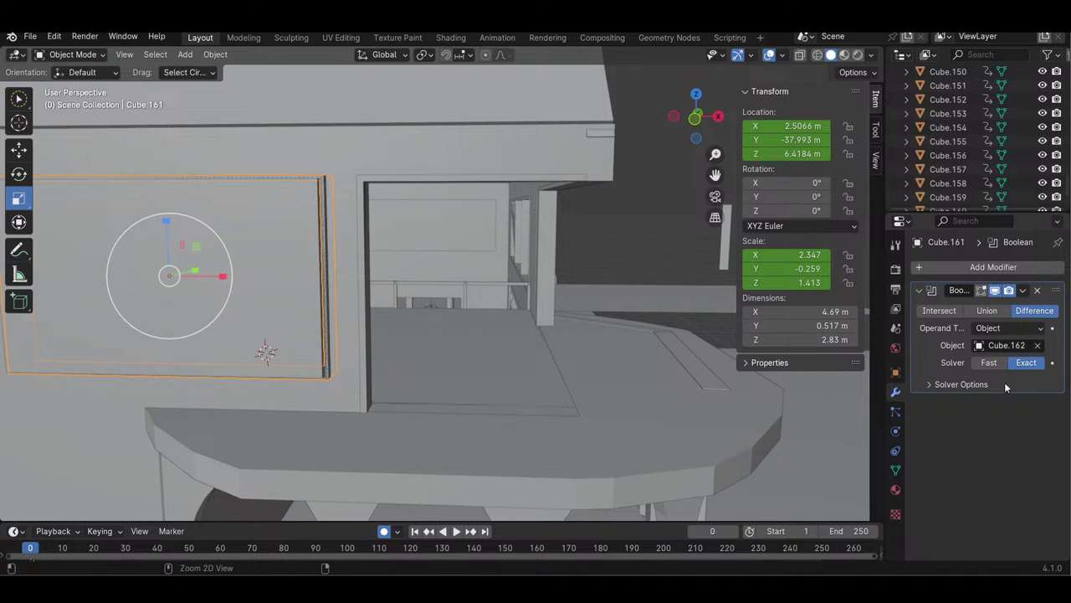
pyautogui.click(1022, 290)
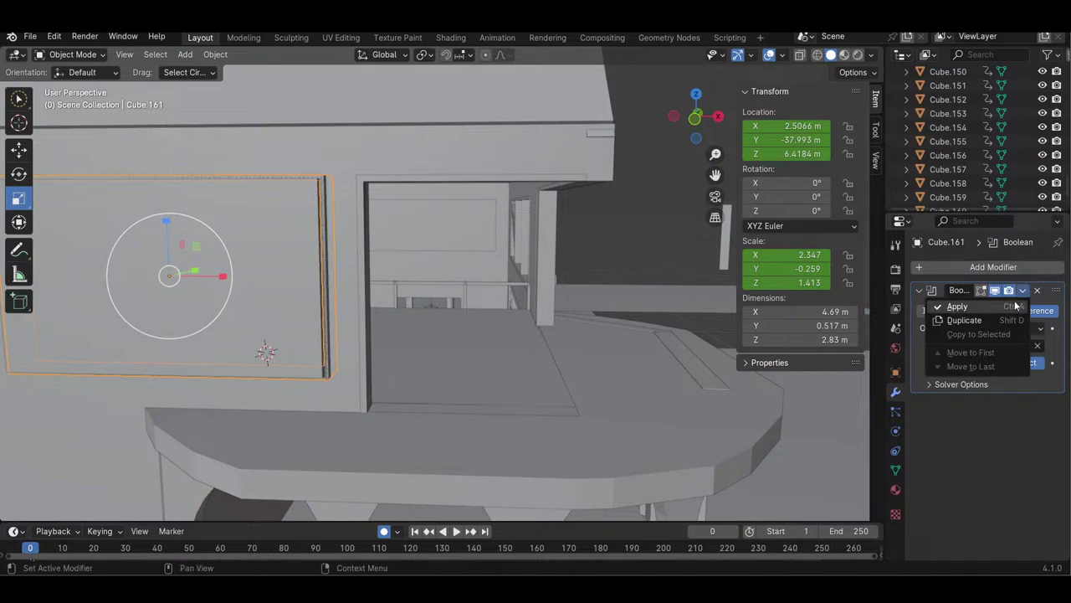
pyautogui.click(945, 306)
# - Try to move the cutter panel aside along X, and undo the move
pyautogui.click(351, 299)
pyautogui.click(285, 303)
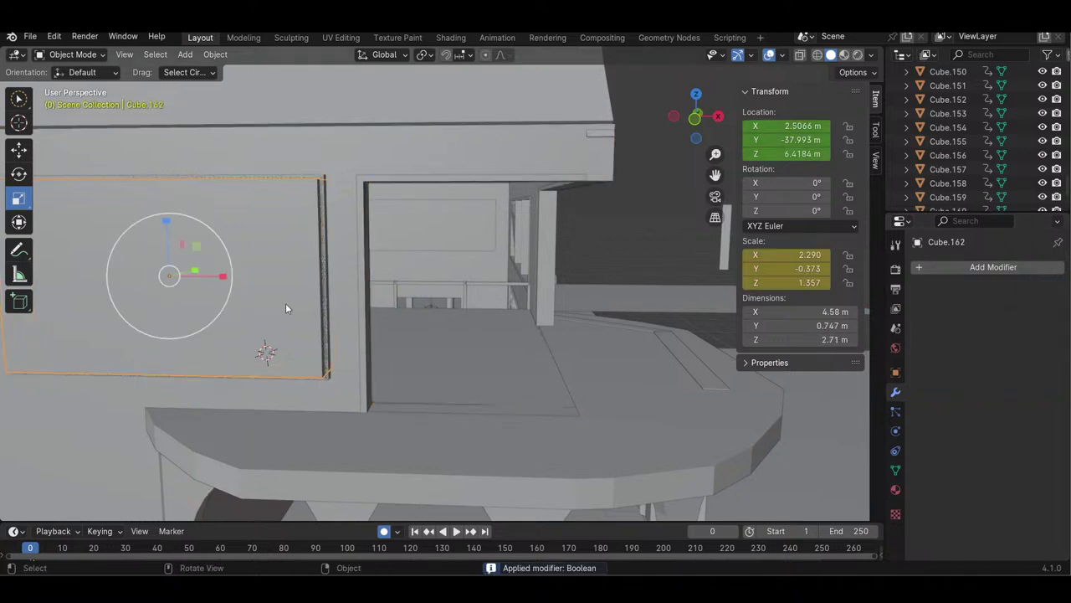
pyautogui.click(19, 149)
pyautogui.moveTo(222, 276); pyautogui.dragTo(150, 280)
pyautogui.hotkey('ctrl', 'z')
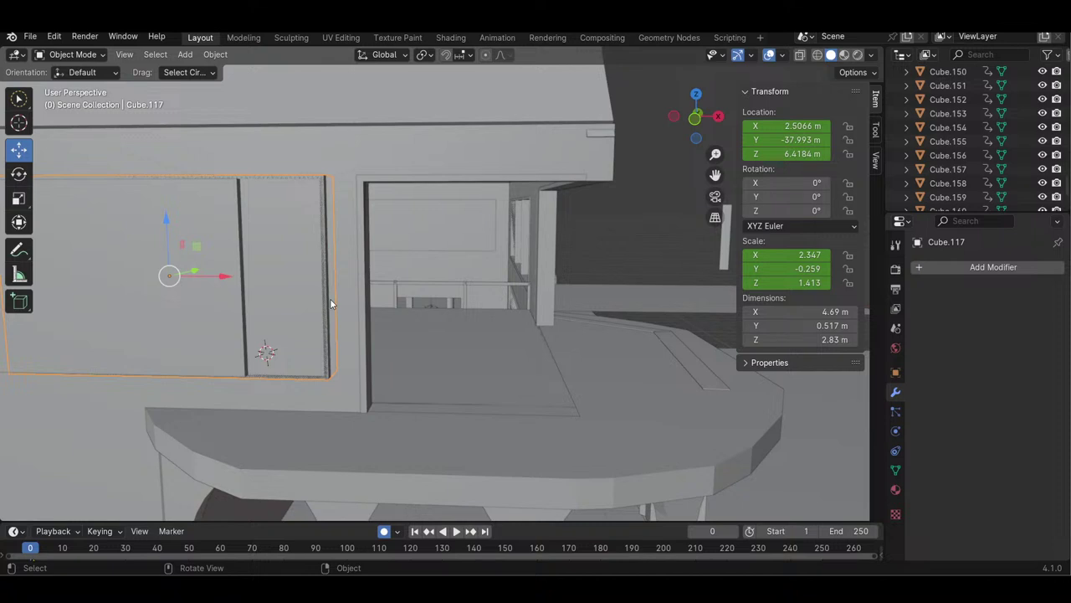
pyautogui.hotkey('ctrl', 'z')
pyautogui.hotkey('ctrl', 'z')
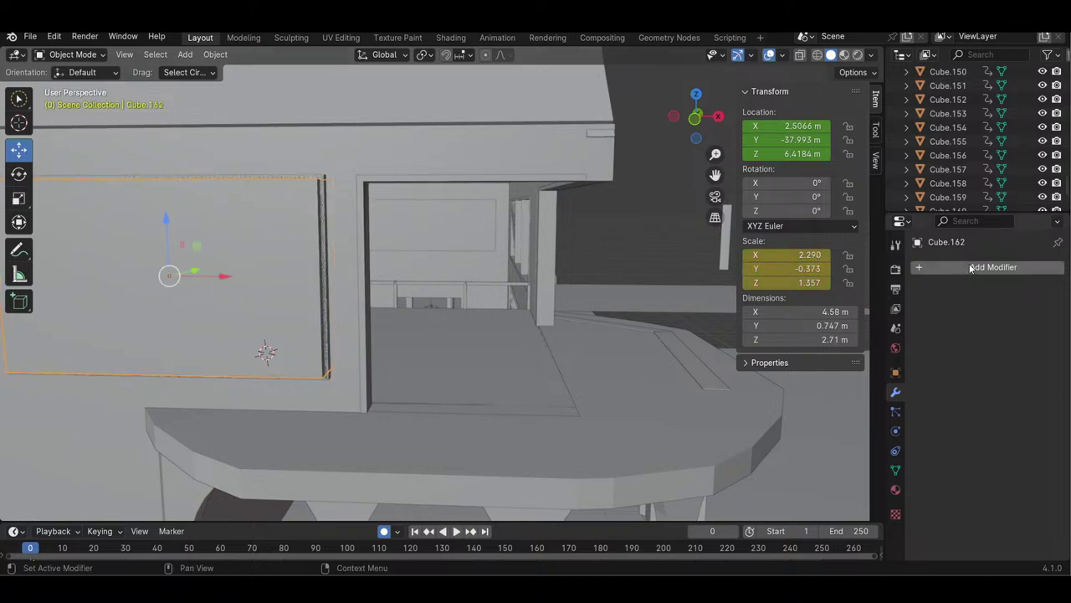
# - Cut the house wall Cube.077 with an applied Boolean Difference modifier, using Cube.162 as the cutter
pyautogui.click(352, 274)
pyautogui.click(351, 273)
pyautogui.click(336, 278)
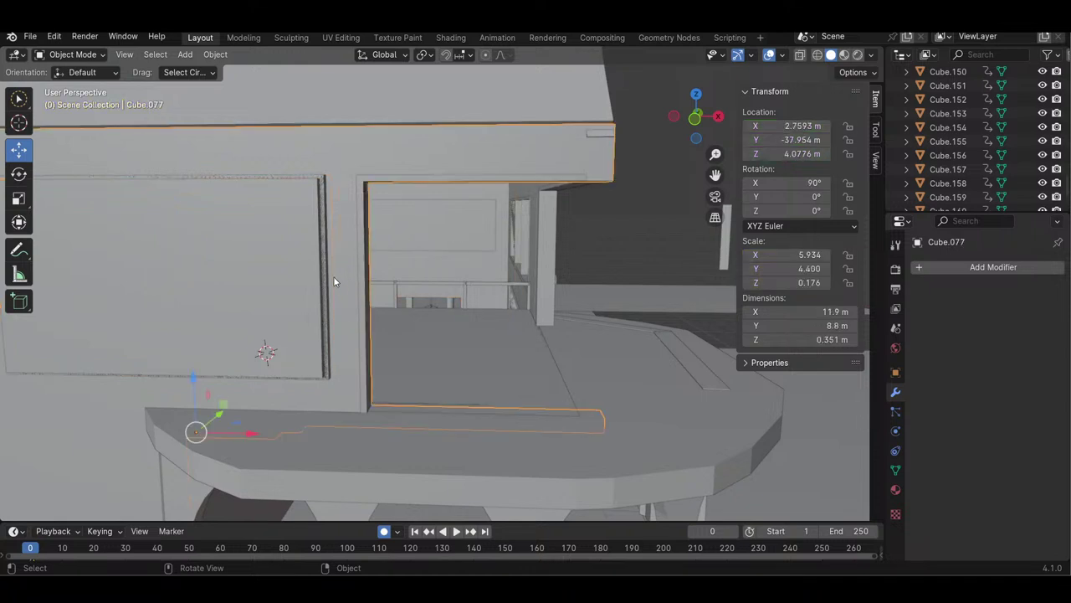
pyautogui.click(993, 268)
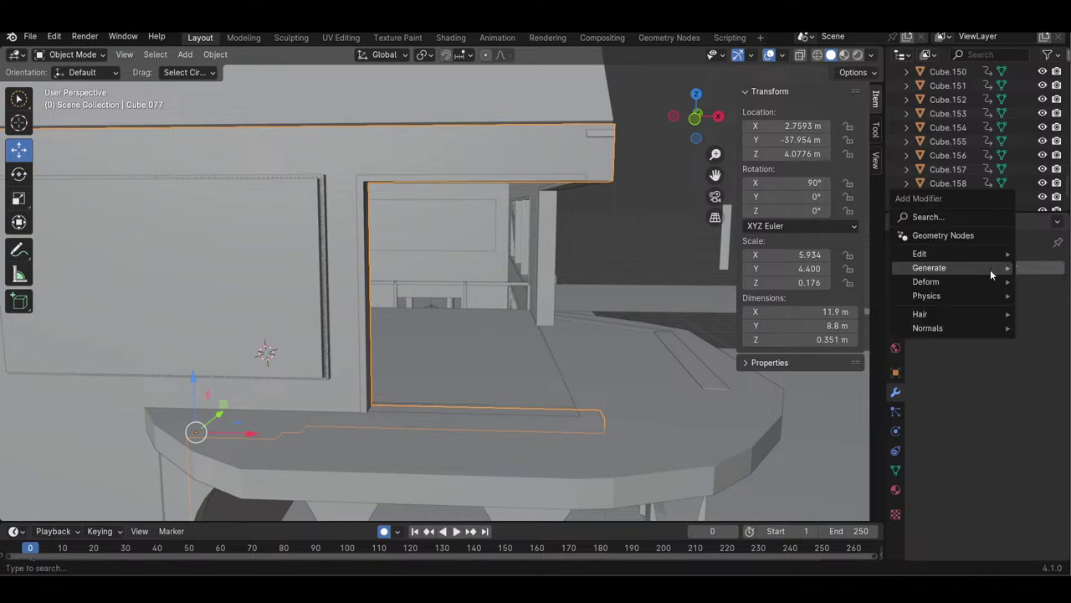
pyautogui.moveTo(970, 269)
pyautogui.click(861, 294)
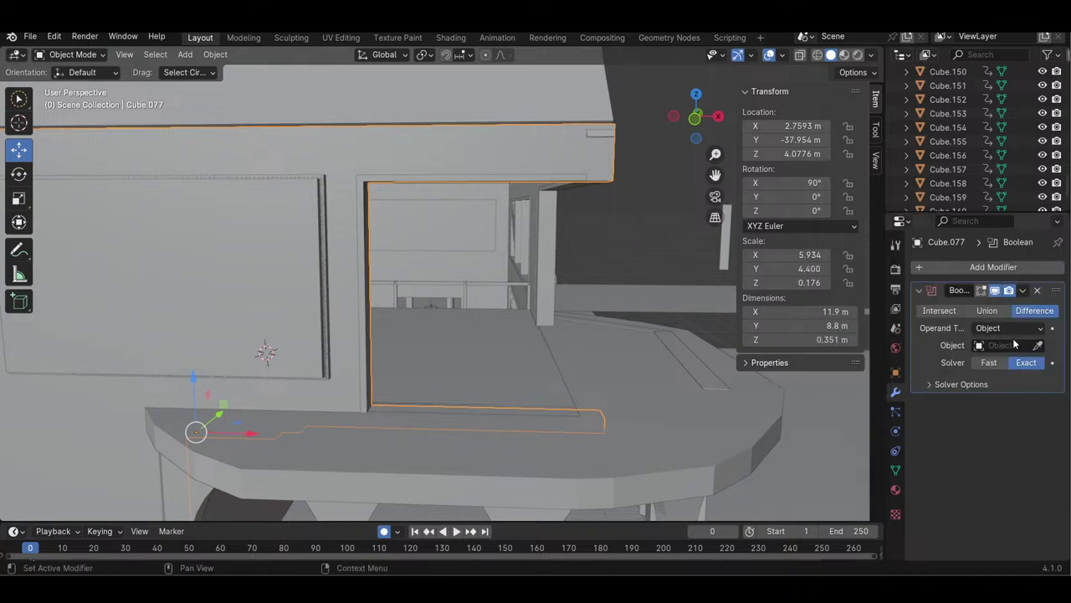
pyautogui.click(1011, 343)
pyautogui.write('162')
pyautogui.press('Return')
pyautogui.click(1023, 290)
pyautogui.click(962, 308)
# - Try to slide the cutter panel clear of the cut wall along X, and undo the move
pyautogui.click(307, 303)
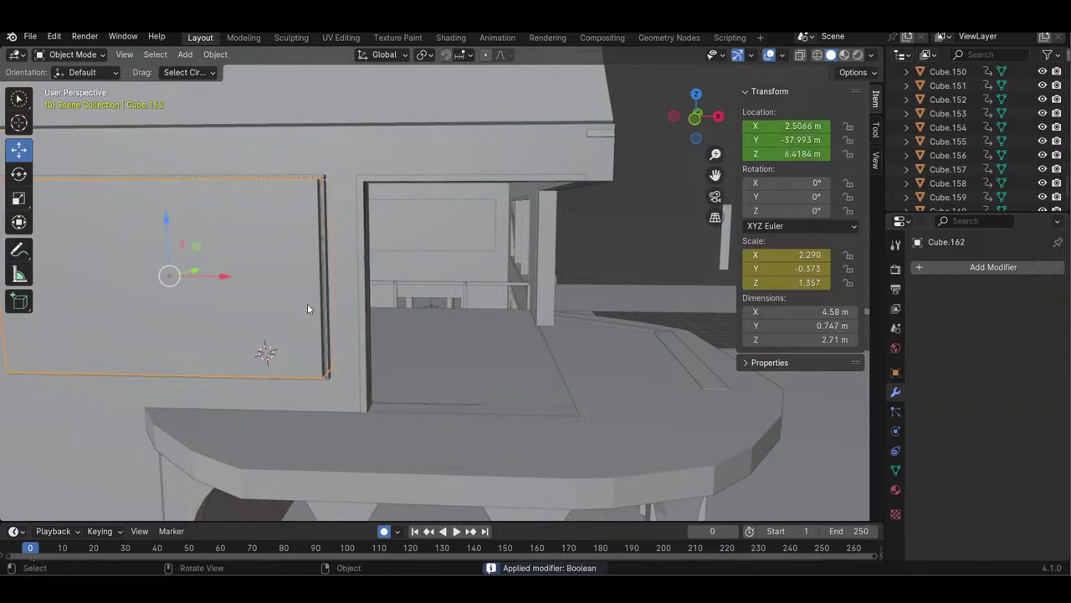
pyautogui.moveTo(223, 275); pyautogui.dragTo(80, 275)
pyautogui.click(222, 245)
pyautogui.click(225, 246)
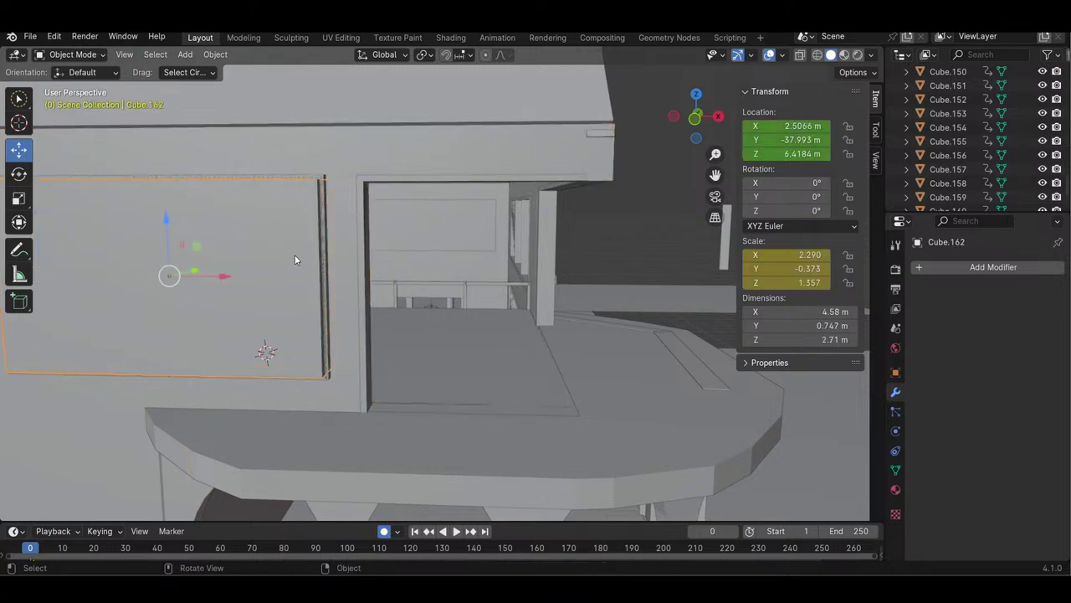
# - Search the outliner for 117 and 11, check Cube.017 among the matches, and clear the search
pyautogui.scroll(5, 987, 171)
pyautogui.scroll(-2, 979, 138)
pyautogui.press('.')
pyautogui.write('117')
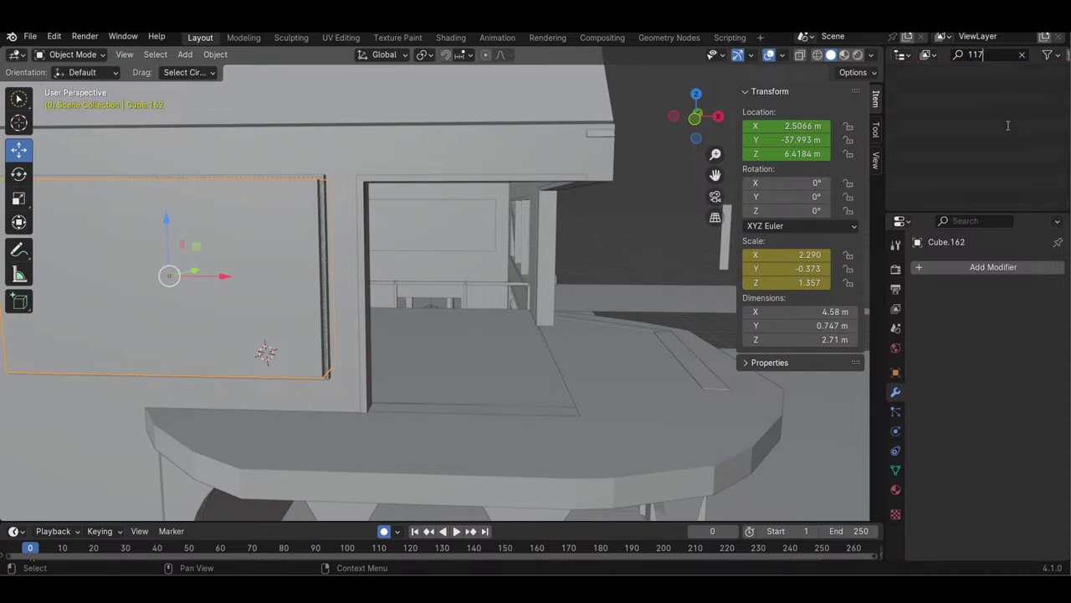
pyautogui.press('BackSpace')
pyautogui.press('BackSpace')
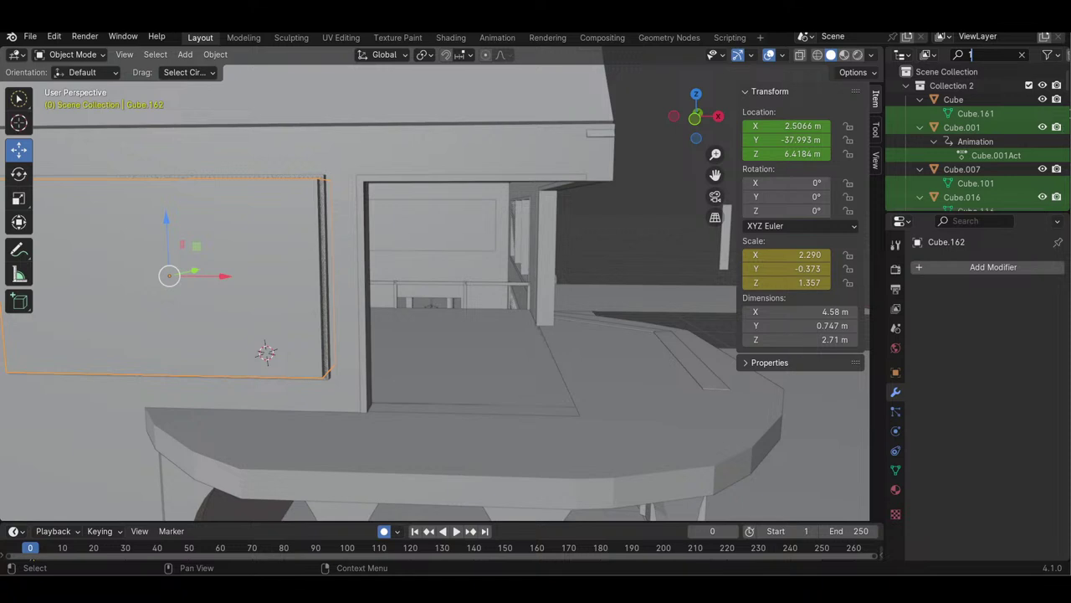
pyautogui.write('1')
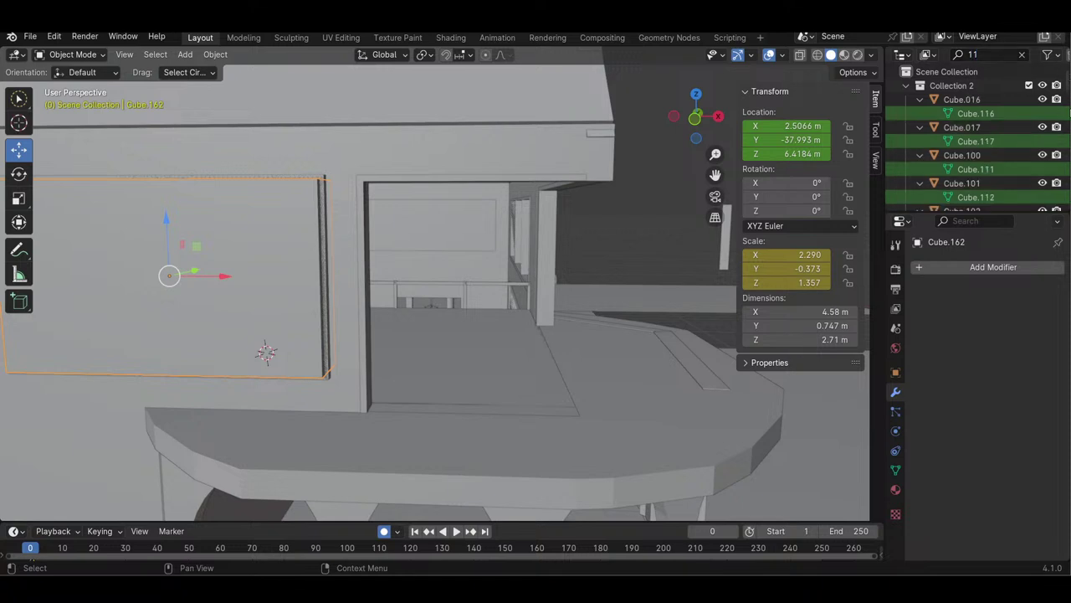
pyautogui.click(971, 141)
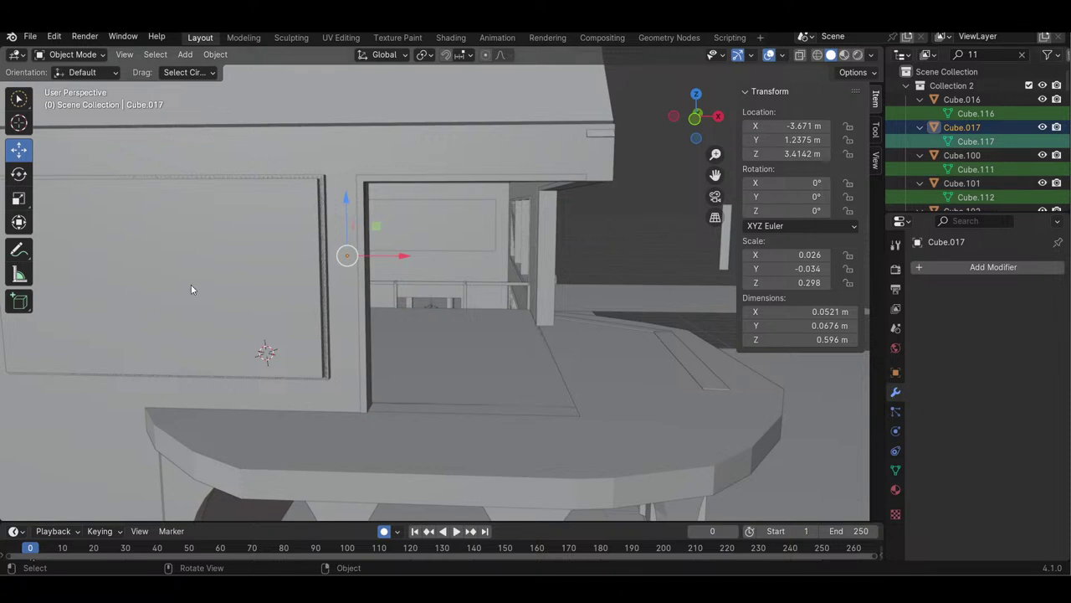
pyautogui.click(964, 155)
pyautogui.click(974, 142)
pyautogui.click(262, 289)
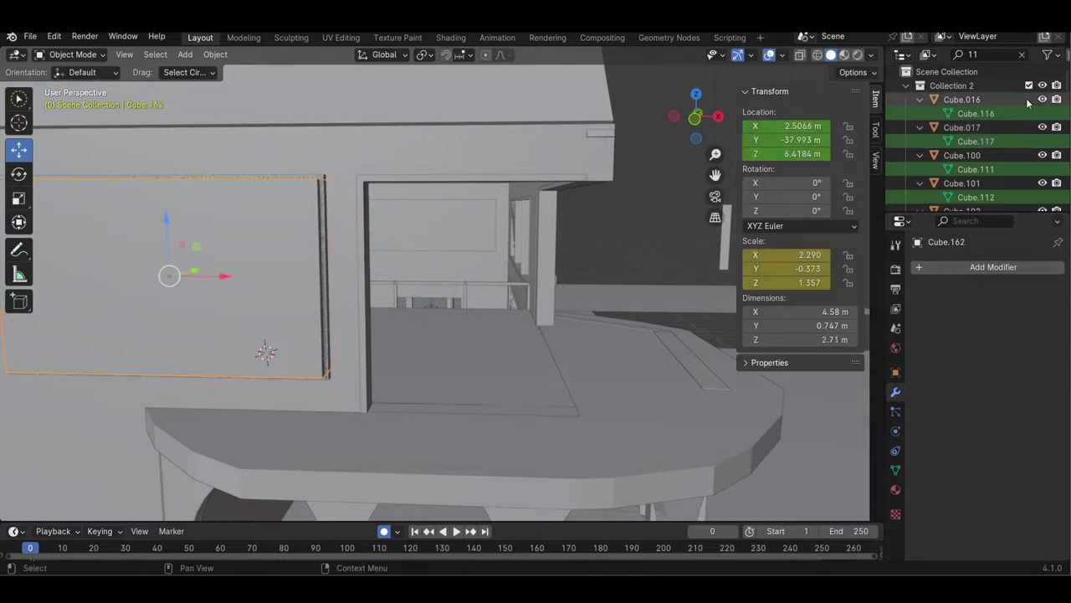
pyautogui.click(1021, 56)
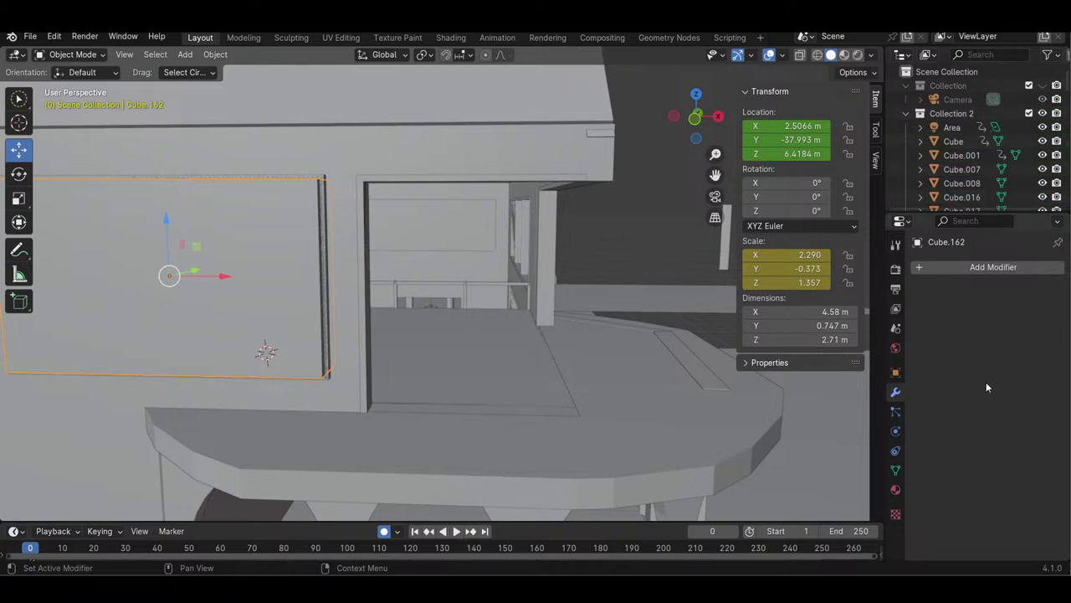
# - Slide the cutter panel Cube.162 aside along X and delete the leftover panel filling the window opening
pyautogui.moveTo(226, 276); pyautogui.dragTo(47, 278)
pyautogui.click(219, 282)
pyautogui.moveTo(221, 277); pyautogui.dragTo(128, 268)
pyautogui.press('Delete')
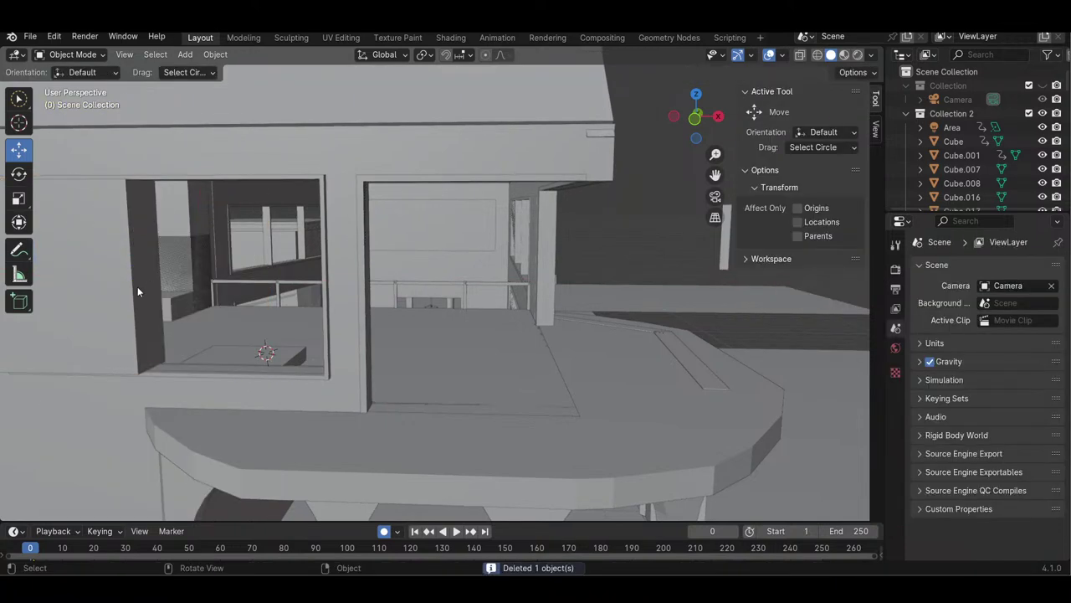
# - Move the cutter panel Cube.162 along X out of the window opening, to X 13.868 m
pyautogui.click(142, 288)
pyautogui.moveTo(715, 154); pyautogui.dragTo(525, 186)
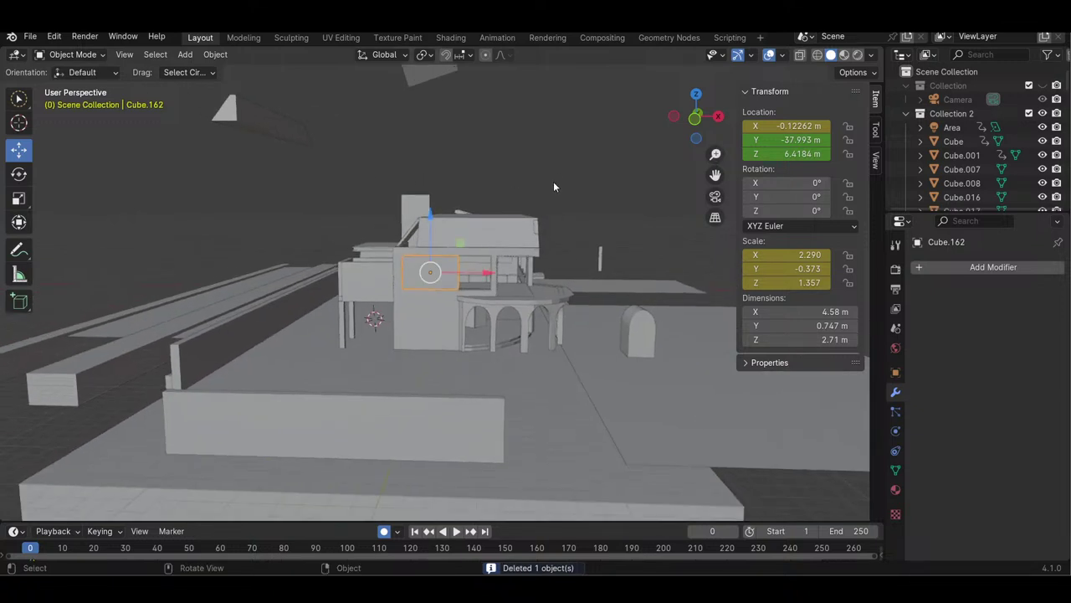
pyautogui.moveTo(716, 156); pyautogui.dragTo(358, 332)
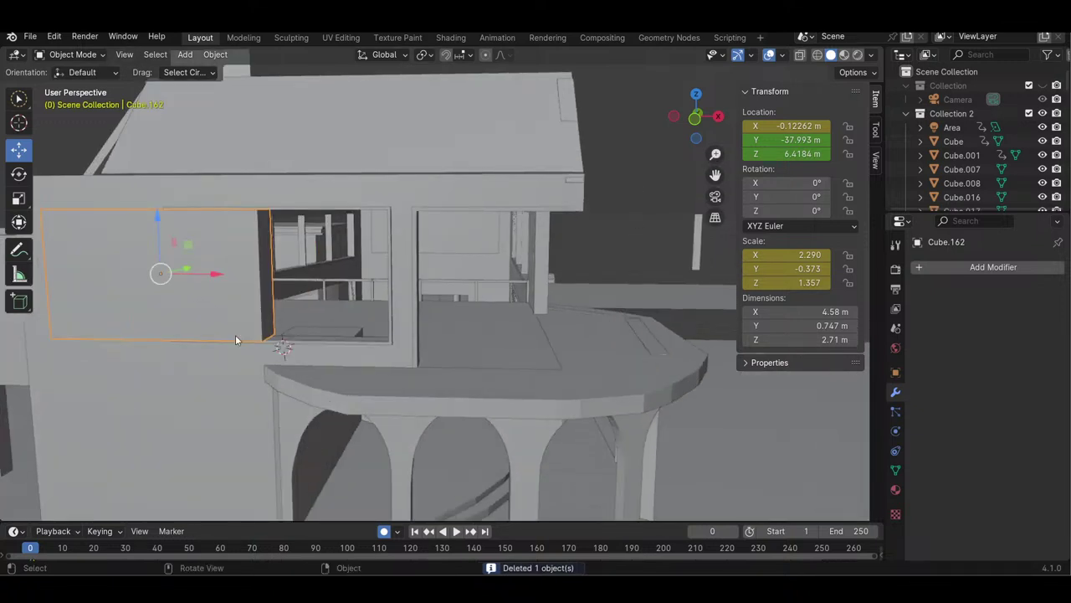
pyautogui.moveTo(216, 279); pyautogui.dragTo(577, 324)
pyautogui.click(170, 338)
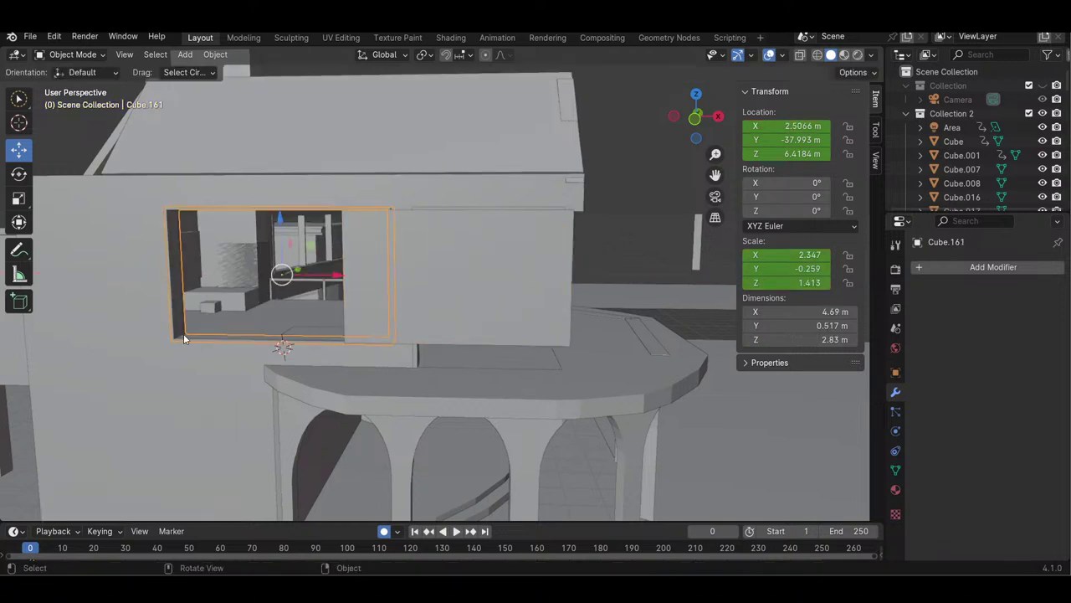
pyautogui.click(468, 279)
pyautogui.moveTo(514, 277); pyautogui.dragTo(3, 255)
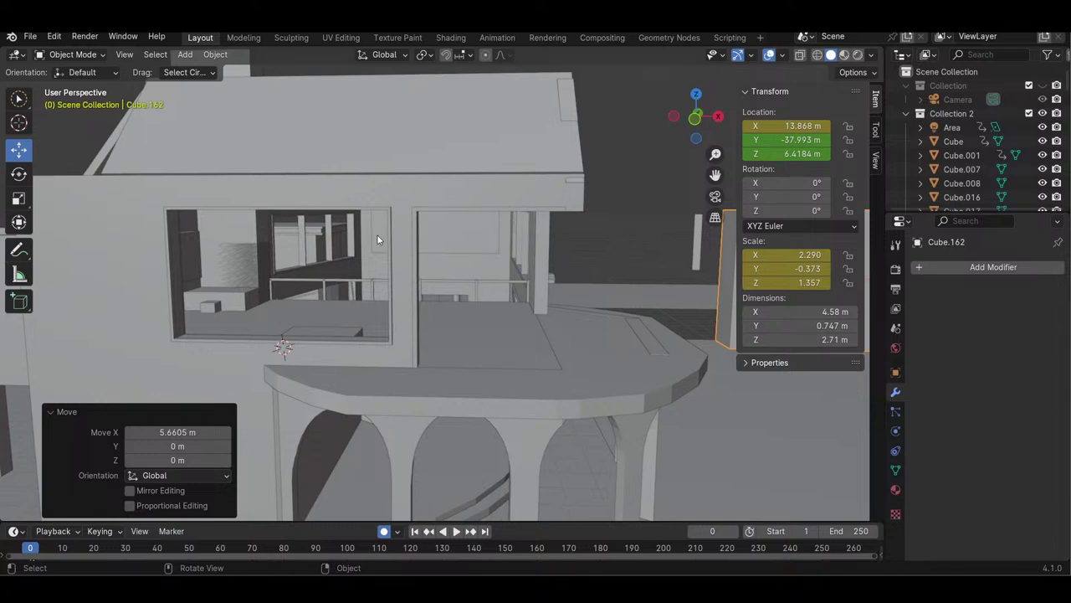
# - Examine the cut window opening, the interior behind it and the terrace below from several angles
pyautogui.moveTo(692, 135); pyautogui.dragTo(644, 162)
pyautogui.click(295, 318)
pyautogui.click(255, 320)
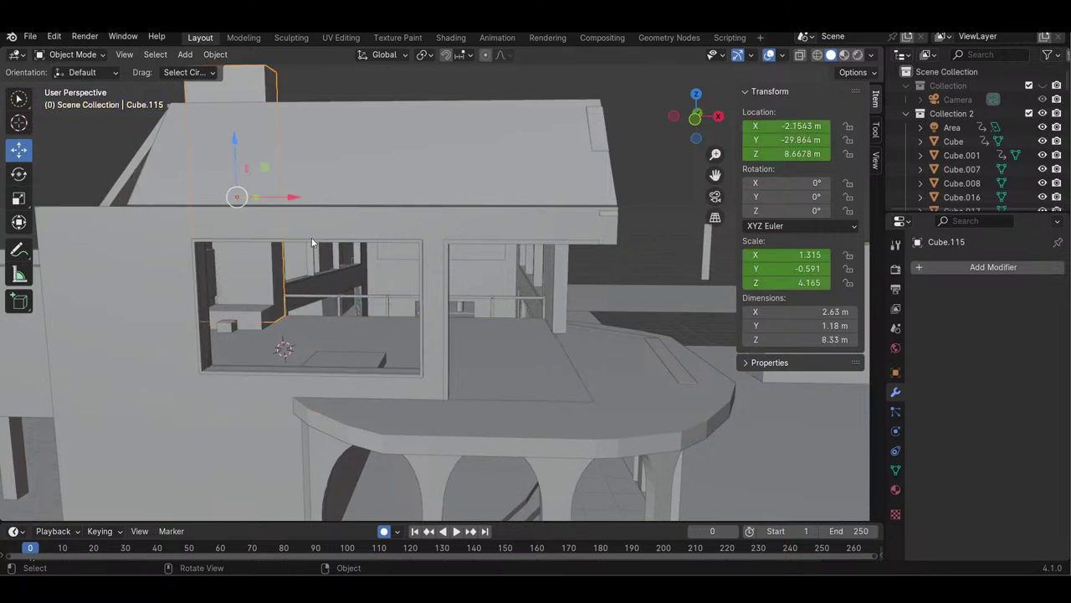
pyautogui.moveTo(695, 117); pyautogui.dragTo(657, 127)
pyautogui.moveTo(774, 155); pyautogui.dragTo(808, 163)
pyautogui.moveTo(696, 116); pyautogui.dragTo(716, 213)
pyautogui.moveTo(698, 140); pyautogui.dragTo(715, 104)
pyautogui.moveTo(700, 139); pyautogui.dragTo(374, 255)
# - Examine the arcade under the terrace, selecting its arch segments and end post in turn to identify the separate objects
pyautogui.click(374, 255)
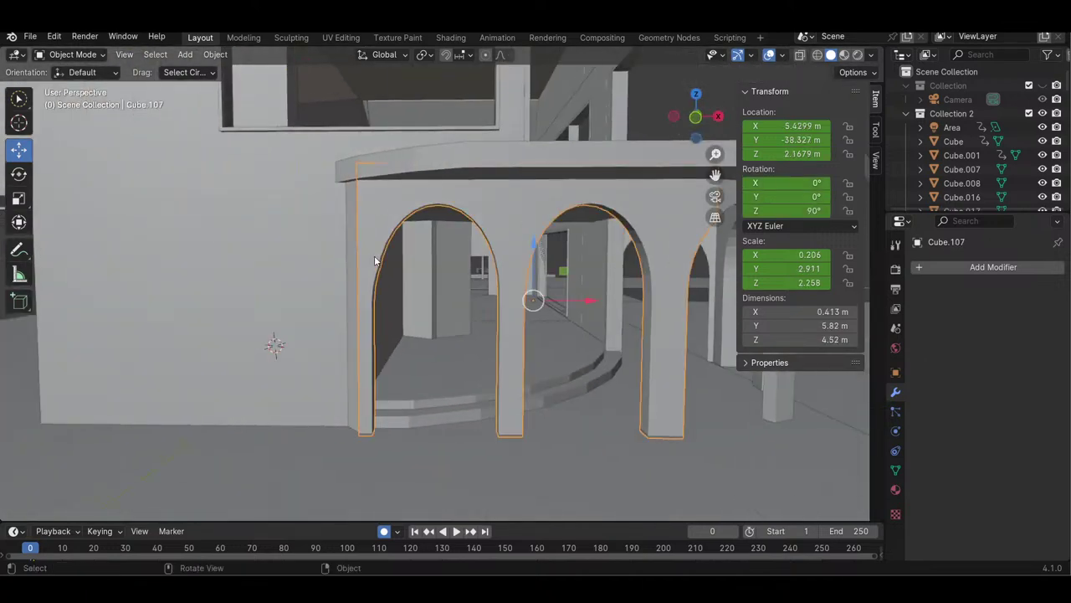
pyautogui.click(352, 236)
pyautogui.click(353, 236)
pyautogui.click(353, 236)
pyautogui.click(354, 233)
pyautogui.click(353, 233)
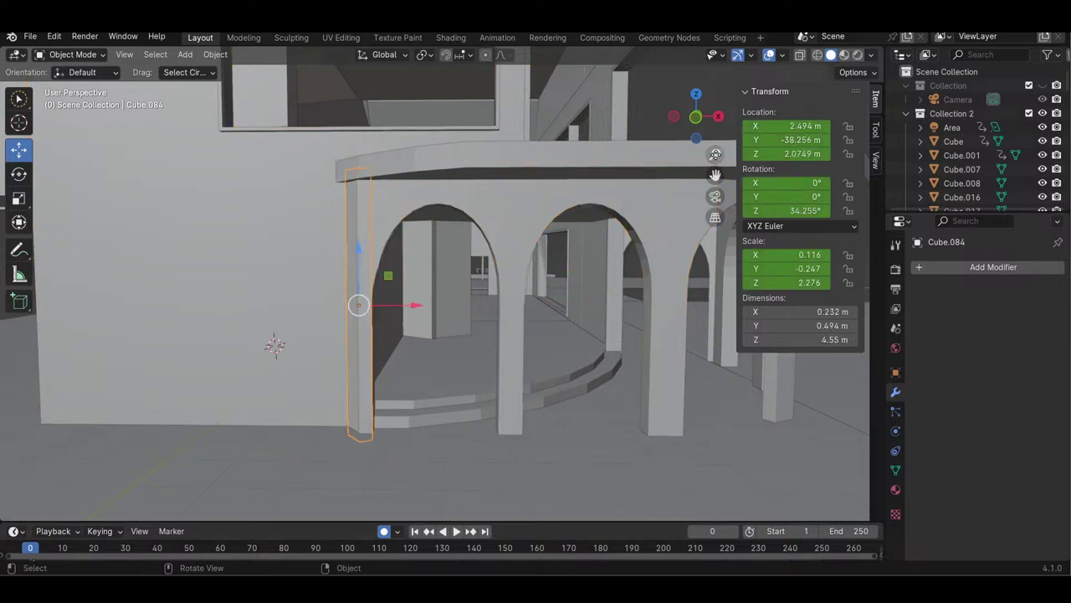
pyautogui.moveTo(714, 154); pyautogui.dragTo(714, 226)
pyautogui.moveTo(705, 128); pyautogui.dragTo(669, 120)
pyautogui.click(417, 224)
pyautogui.click(427, 223)
pyautogui.click(481, 219)
pyautogui.click(516, 220)
pyautogui.moveTo(695, 116); pyautogui.dragTo(715, 130)
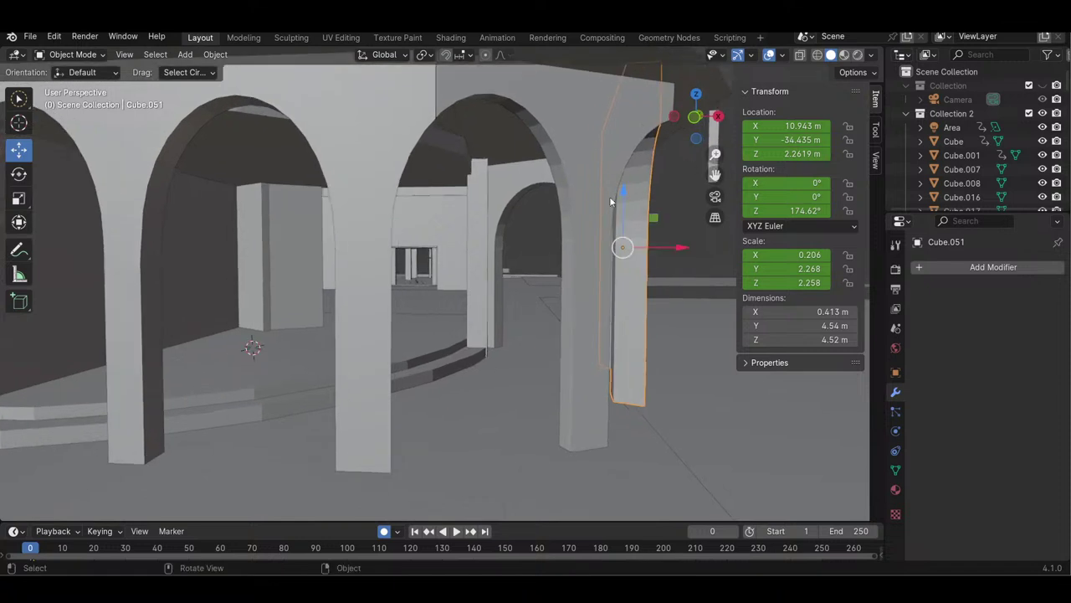
pyautogui.click(534, 176)
pyautogui.moveTo(537, 169); pyautogui.dragTo(552, 163)
pyautogui.click(536, 172)
pyautogui.click(535, 173)
pyautogui.click(634, 190)
pyautogui.click(638, 193)
pyautogui.click(582, 151)
pyautogui.click(320, 157)
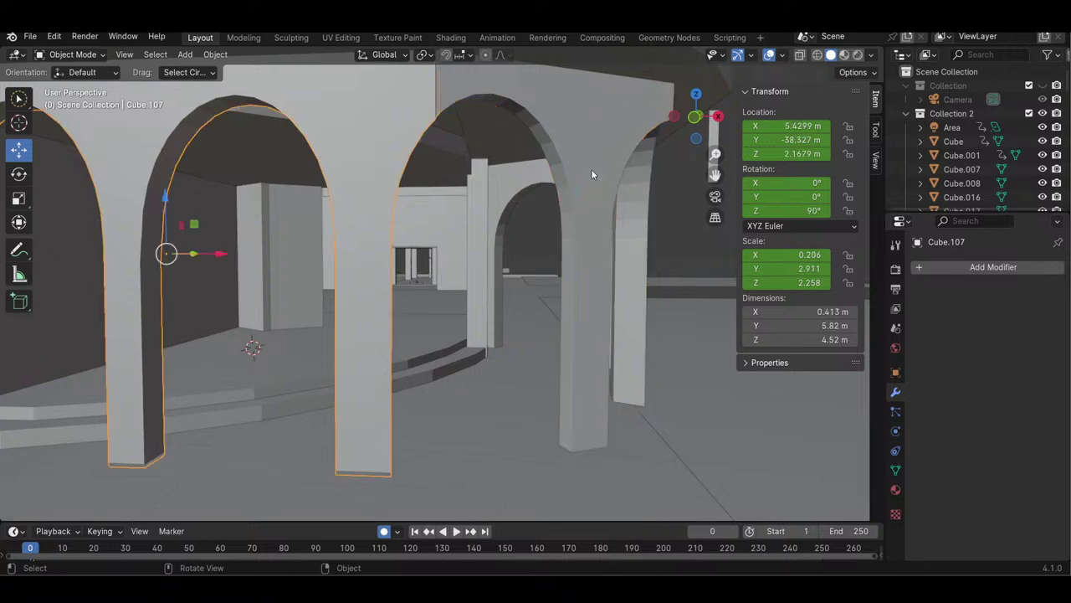
pyautogui.click(527, 186)
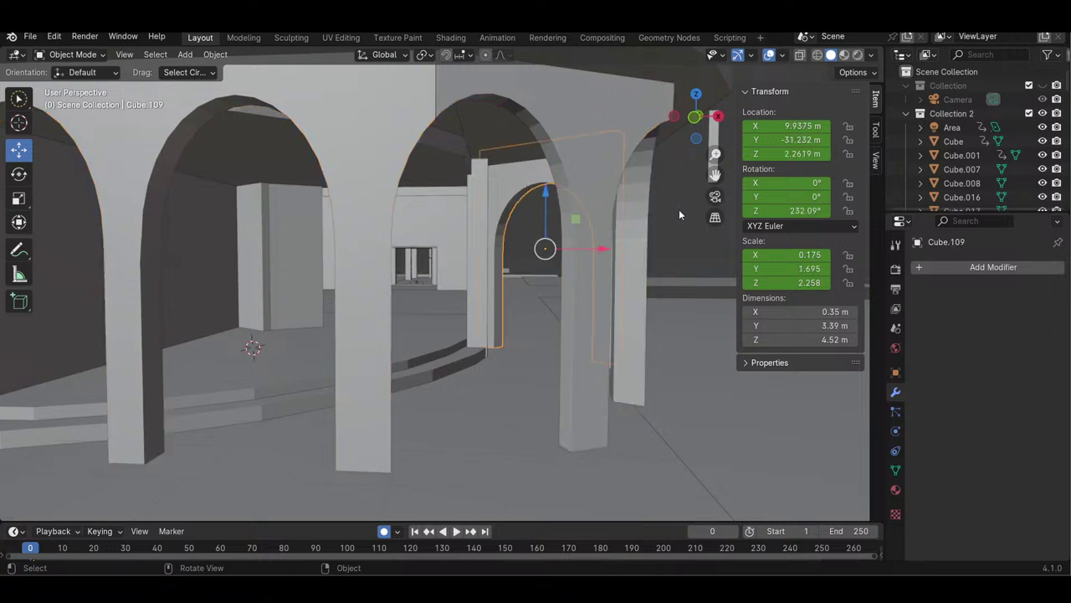
# - Merge the neighbouring arch Cube.051 into arch segment Cube.109 with an applied Boolean Union modifier
pyautogui.click(990, 267)
pyautogui.click(622, 201)
pyautogui.click(527, 184)
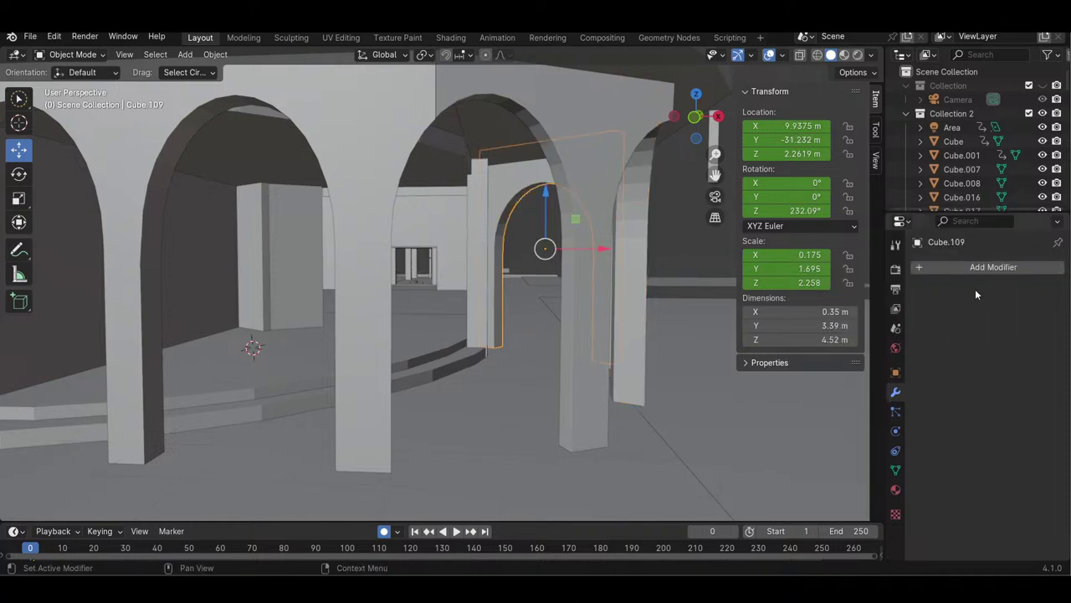
pyautogui.click(981, 270)
pyautogui.moveTo(963, 266)
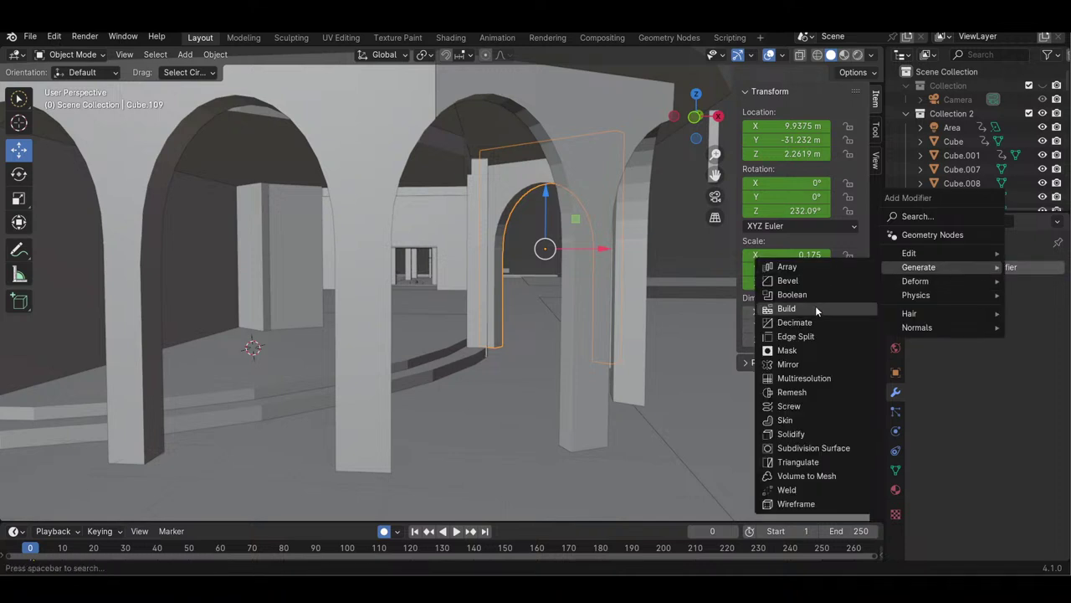
pyautogui.click(792, 294)
pyautogui.click(1021, 346)
pyautogui.write('51')
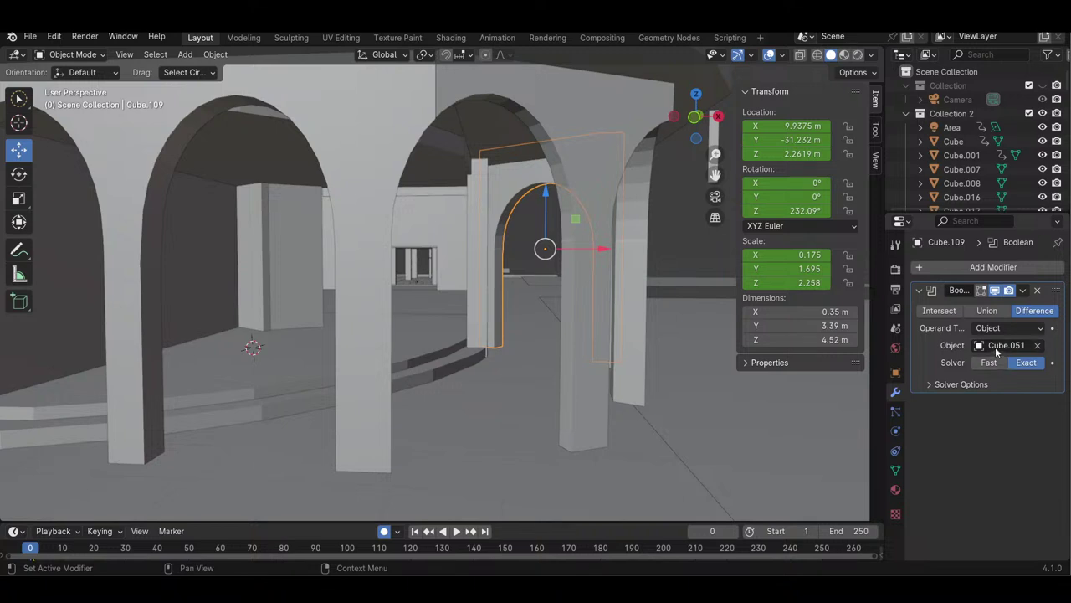
pyautogui.click(990, 310)
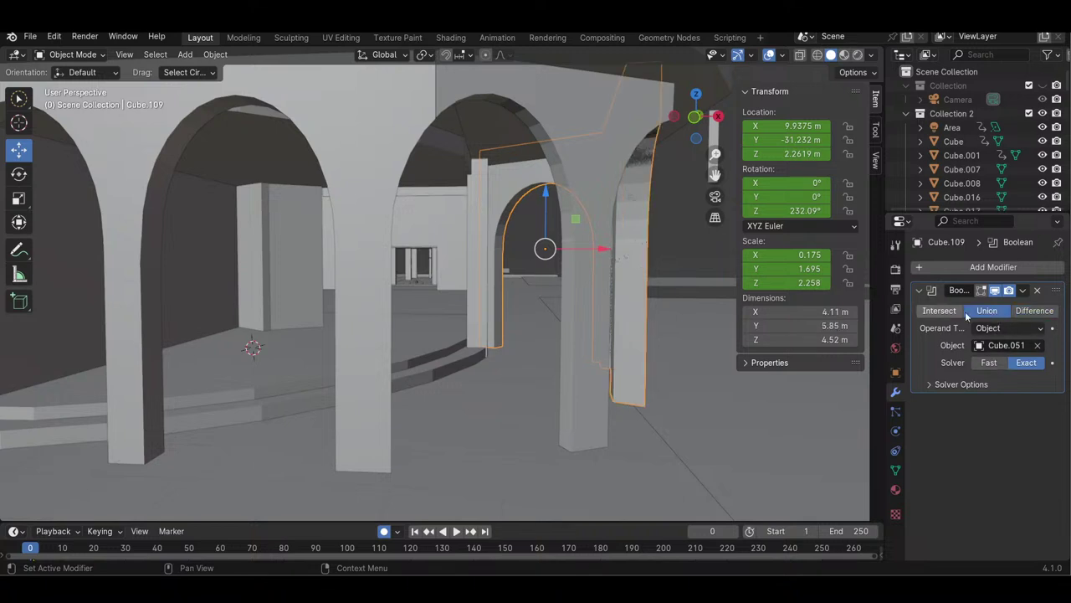
pyautogui.hotkey('ctrl', 'a')
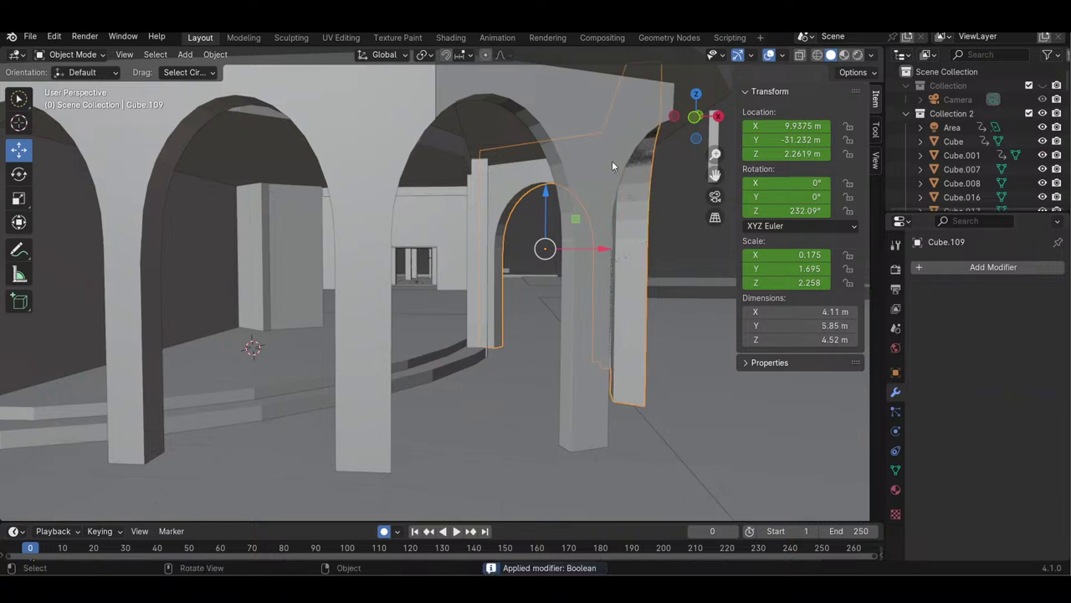
# - Merge the corner arch Cube.108 into Cube.109 with another applied Boolean Union modifier
pyautogui.click(611, 158)
pyautogui.click(622, 189)
pyautogui.click(979, 268)
pyautogui.moveTo(980, 268)
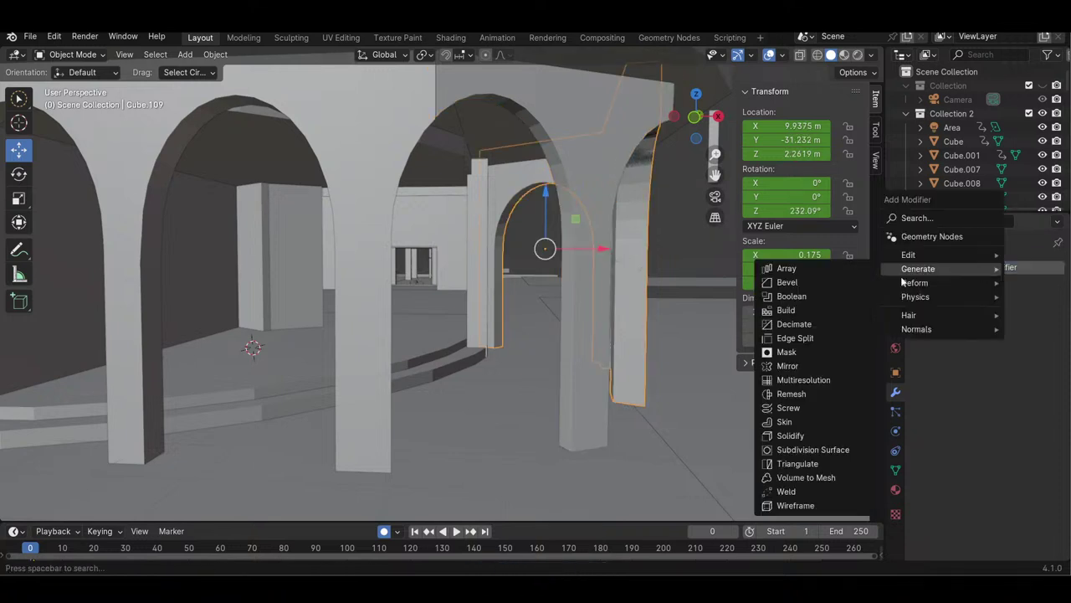
pyautogui.click(835, 295)
pyautogui.click(1016, 345)
pyautogui.write('1')
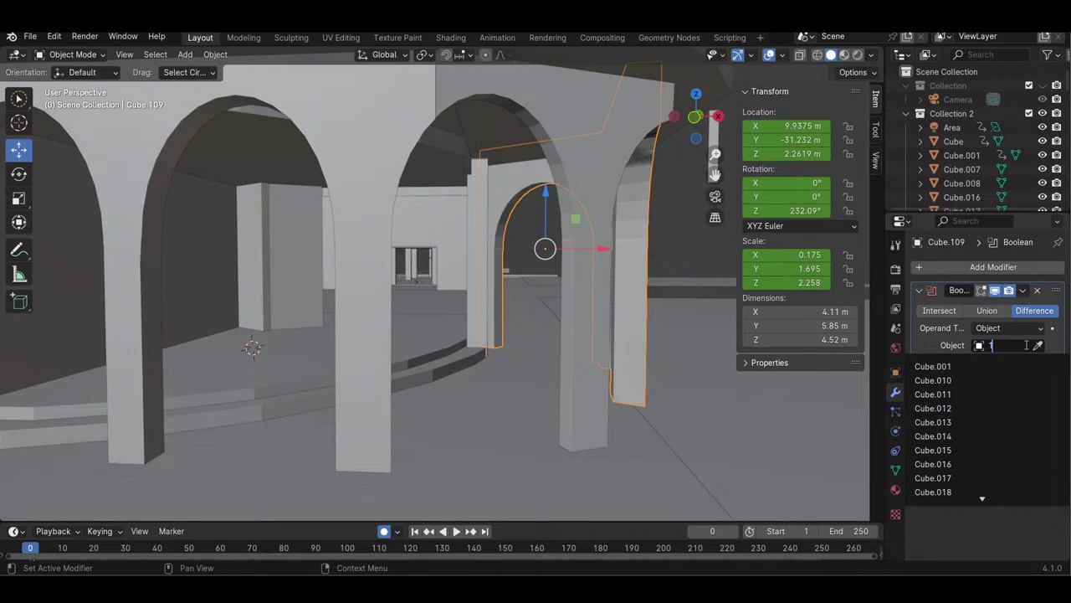
pyautogui.write('08')
pyautogui.click(985, 365)
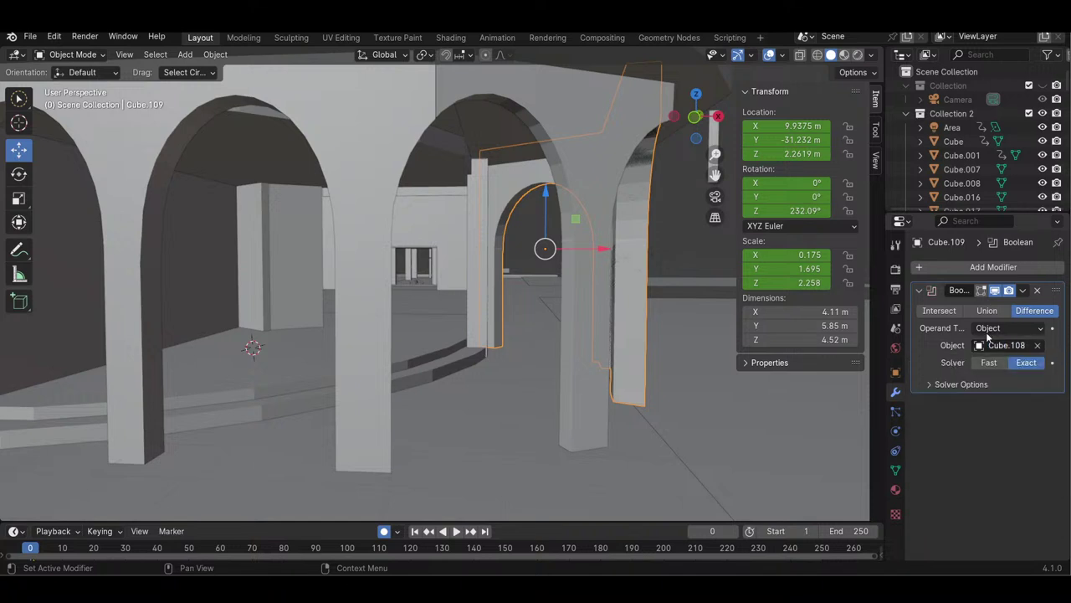
pyautogui.click(988, 312)
pyautogui.hotkey('ctrl', 'a')
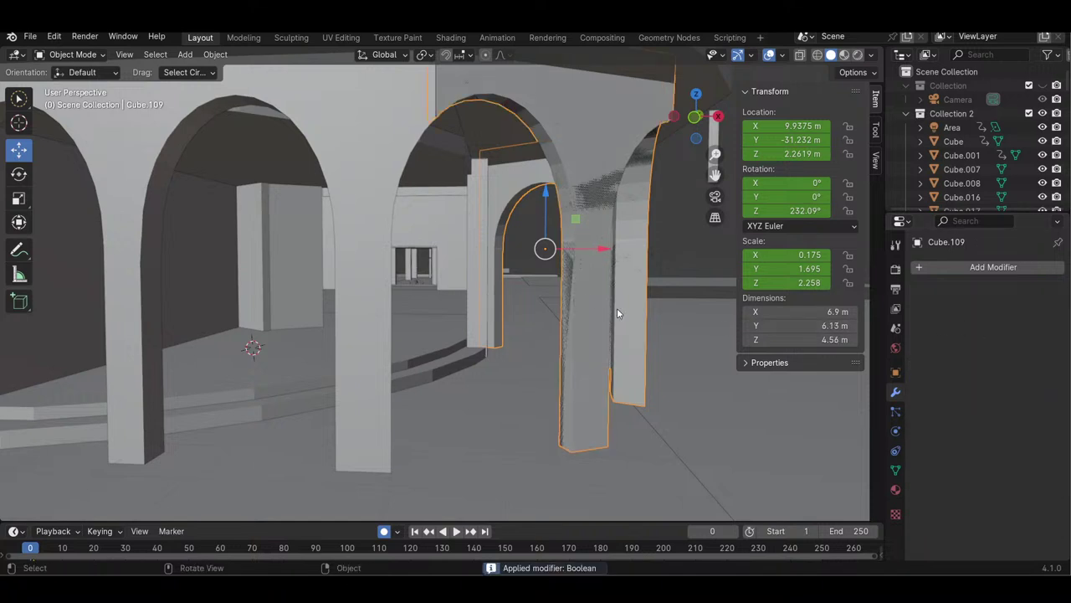
# - Merge the front double arch Cube.107 into Cube.109 with an applied Boolean Union modifier
pyautogui.click(374, 139)
pyautogui.click(550, 110)
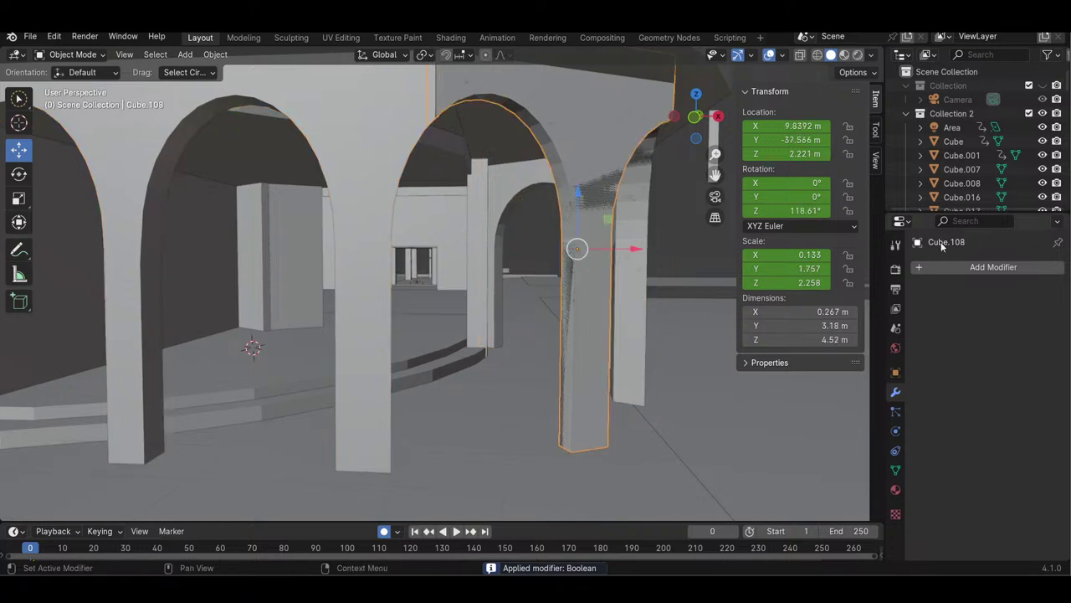
pyautogui.click(644, 174)
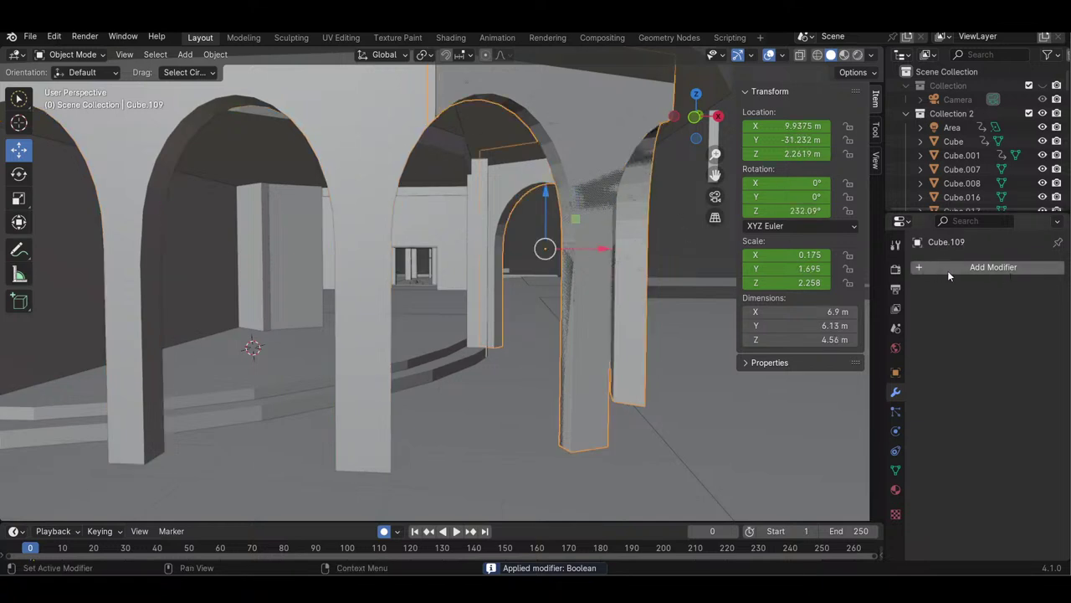
pyautogui.click(368, 125)
pyautogui.click(631, 187)
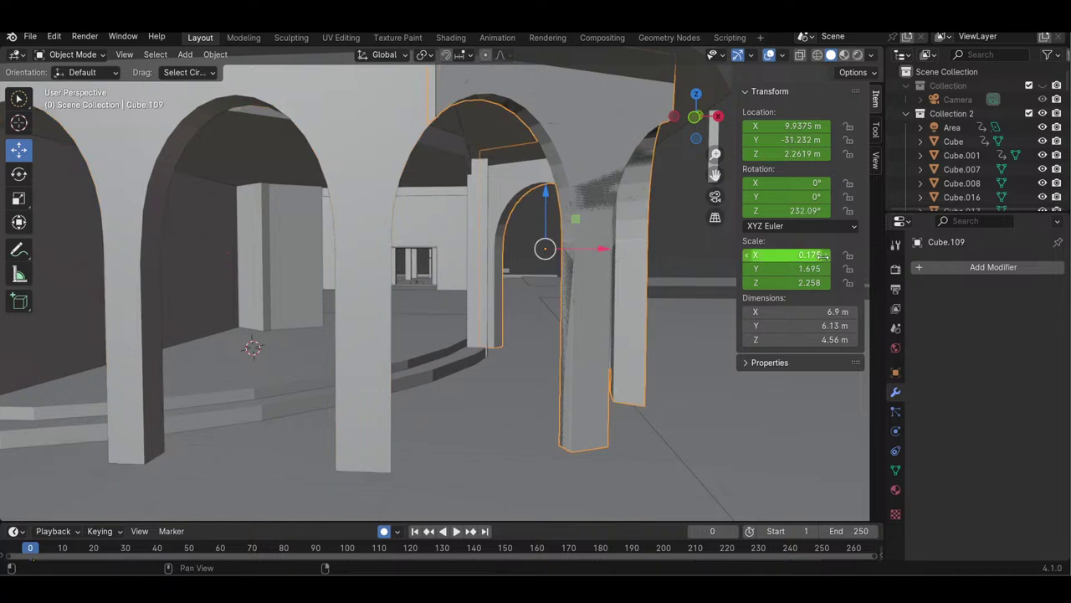
pyautogui.click(983, 268)
pyautogui.moveTo(980, 267)
pyautogui.click(789, 298)
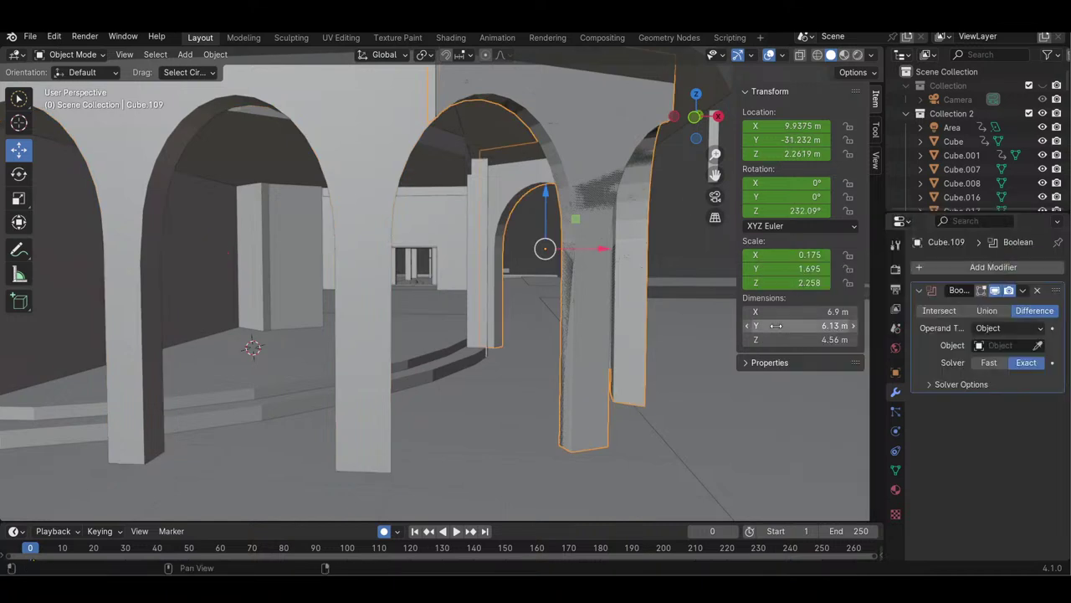
pyautogui.click(1010, 345)
pyautogui.write('10')
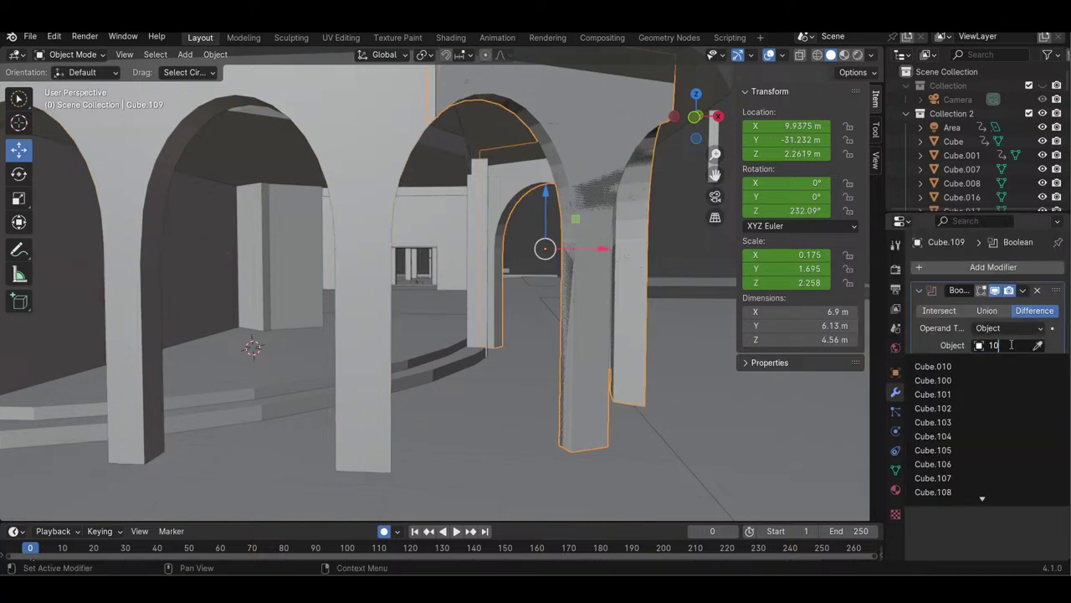
pyautogui.write('7')
pyautogui.press('Return')
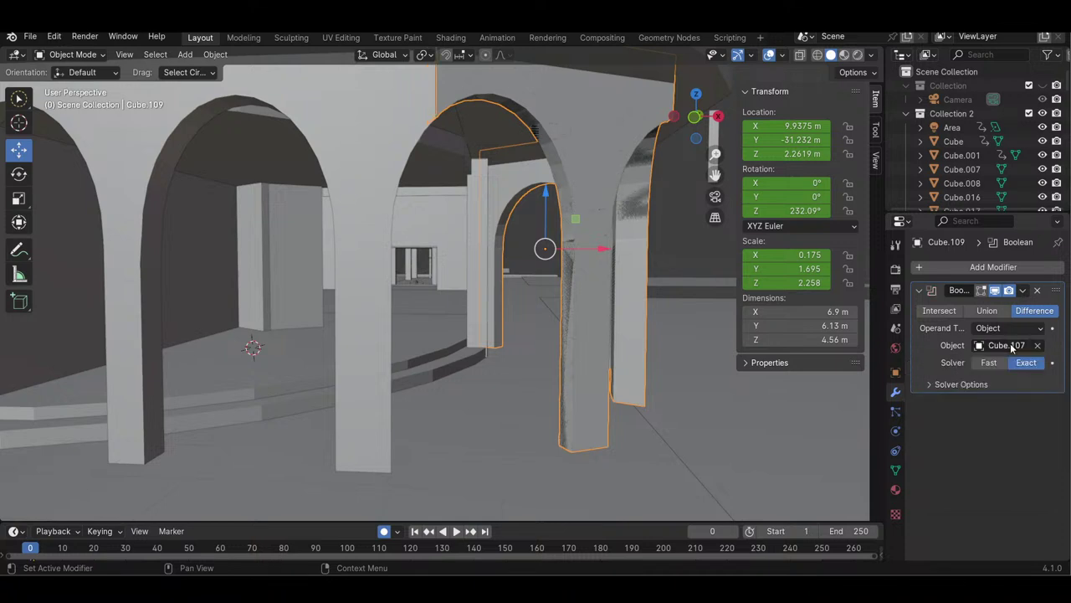
pyautogui.click(990, 311)
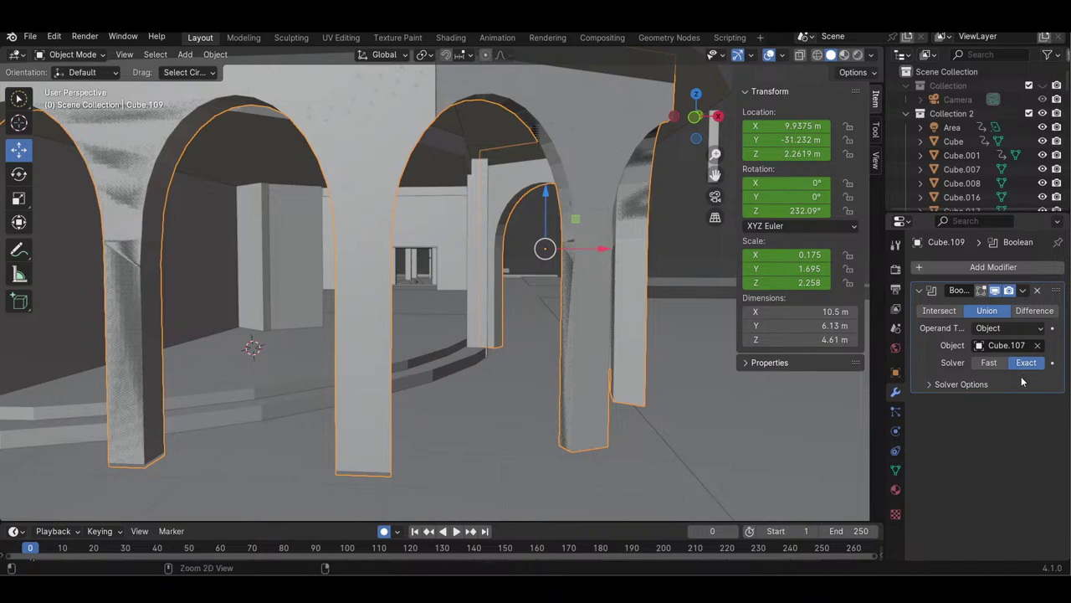
pyautogui.hotkey('ctrl', 'a')
# - Add a Boolean modifier to the merged arcade Cube.109, using the end post Cube.084 by the house wall as its operand
pyautogui.moveTo(717, 154); pyautogui.dragTo(716, 227)
pyautogui.moveTo(693, 119); pyautogui.dragTo(709, 122)
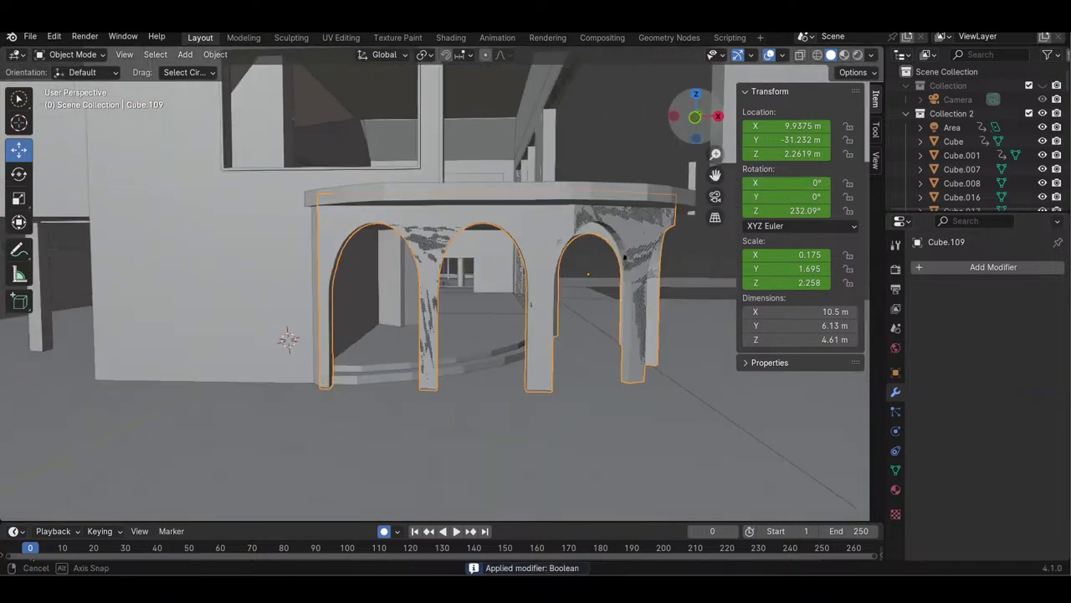
pyautogui.click(318, 270)
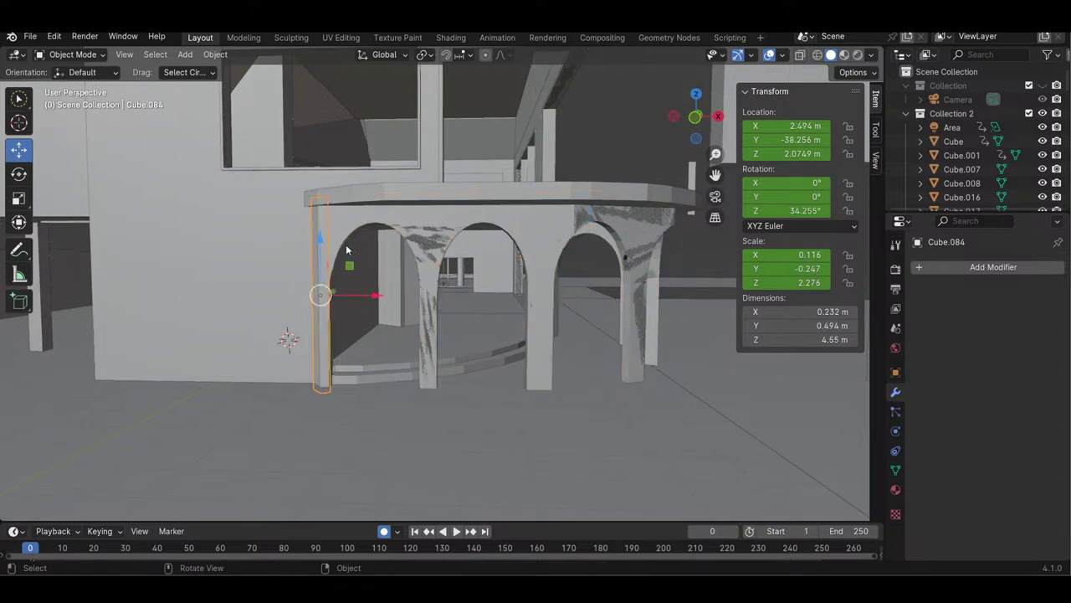
pyautogui.click(348, 248)
pyautogui.click(934, 268)
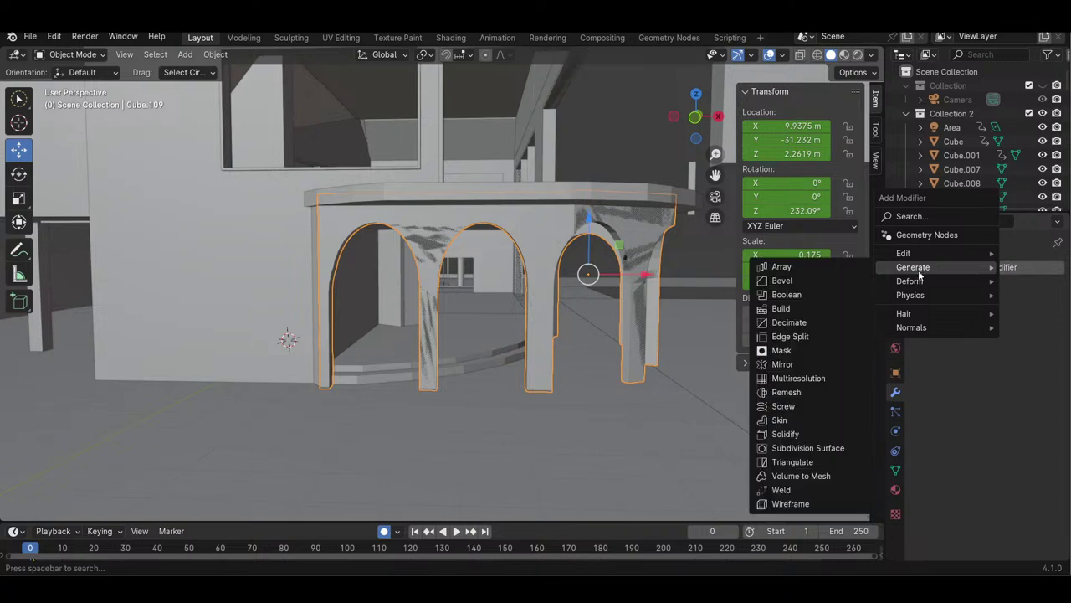
pyautogui.click(839, 295)
pyautogui.click(999, 344)
pyautogui.write('84')
pyautogui.press('Return')
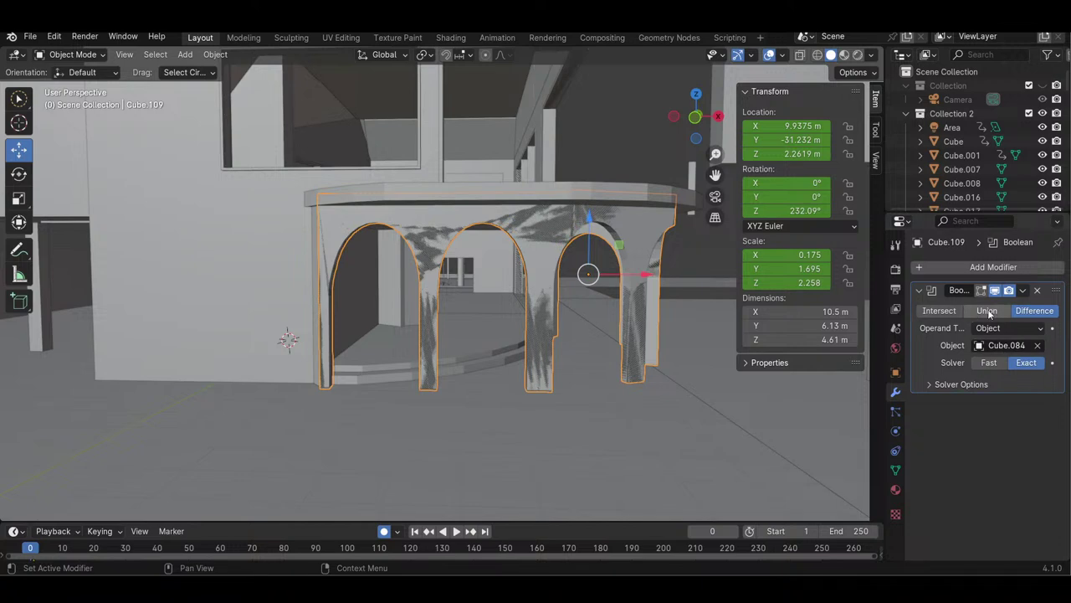
# - Try applying the Boolean modifier with Cube.084 to the arcade arch piece, and undo a trial upward move
pyautogui.hotkey('ctrl', 'a')
pyautogui.moveTo(594, 240); pyautogui.dragTo(578, 46)
pyautogui.moveTo(536, 251)
pyautogui.mouseDown(button='middle')
pyautogui.moveTo(469, 247)
pyautogui.moveTo(519, 251)
pyautogui.mouseUp(button='middle')
pyautogui.keyDown('shift'); pyautogui.moveTo(361, 108); pyautogui.dragTo(509, 84, button='middle'); pyautogui.keyUp('shift')
pyautogui.hotkey('ctrl', 'z')
pyautogui.moveTo(678, 133)
pyautogui.mouseDown()
pyautogui.moveTo(700, 134)
pyautogui.moveTo(688, 138)
pyautogui.mouseUp()
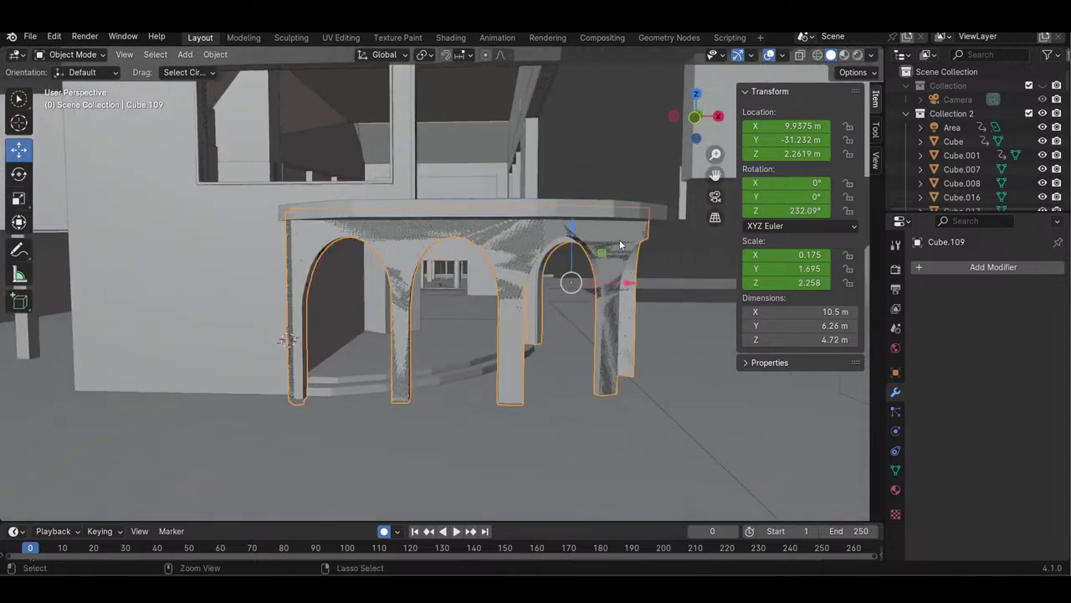
# - Try raising the arcade arches to a Z location of about 6.9 m and squashing them in Z by about 0.387
pyautogui.hotkey('ctrl', 'c')
pyautogui.moveTo(574, 250); pyautogui.dragTo(575, 115)
pyautogui.moveTo(715, 154); pyautogui.dragTo(715, 251)
pyautogui.moveTo(701, 127); pyautogui.dragTo(745, 155)
pyautogui.click(20, 199)
pyautogui.moveTo(512, 163); pyautogui.dragTo(510, 194)
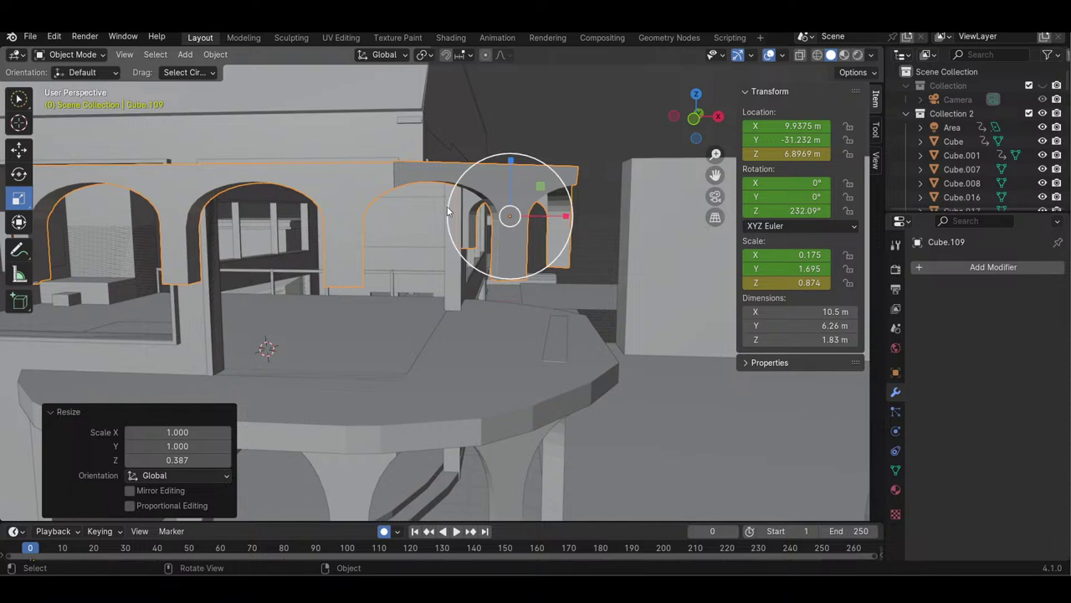
# - Try lowering the squashed arches towards the terrace, and delete them
pyautogui.click(19, 149)
pyautogui.moveTo(510, 186); pyautogui.dragTo(510, 328)
pyautogui.moveTo(716, 129); pyautogui.dragTo(714, 172)
pyautogui.scroll(-5, 715, 154)
pyautogui.moveTo(703, 122)
pyautogui.mouseDown()
pyautogui.moveTo(733, 122)
pyautogui.moveTo(694, 126)
pyautogui.mouseUp()
pyautogui.press('Delete')
# - Undo the deletion, the moves, the Z scaling and the applied Boolean on the arcade arches
pyautogui.hotkey('ctrl', 'z')
pyautogui.hotkey('ctrl', 'z')
pyautogui.hotkey('ctrl', 'z')
pyautogui.hotkey('ctrl', 'z')
pyautogui.hotkey('ctrl', 'z')
pyautogui.hotkey('ctrl', 'z')
pyautogui.hotkey('ctrl', 'z')
pyautogui.hotkey('ctrl', 'z')
pyautogui.hotkey('ctrl', 'z')
pyautogui.hotkey('ctrl', 'shift', 'z')
pyautogui.hotkey('ctrl', 'z')
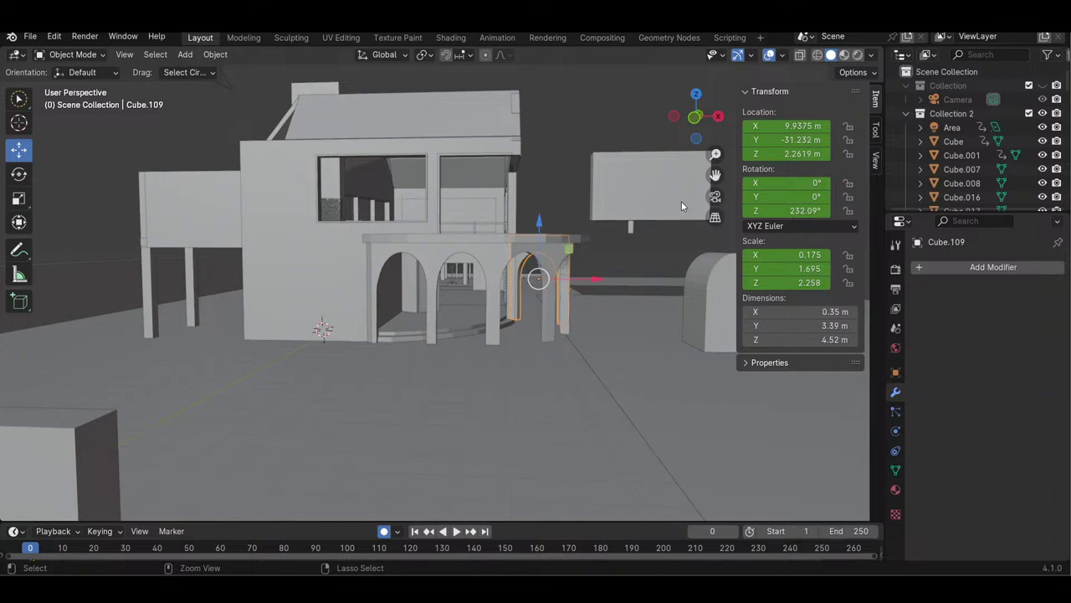
# - Examine the end arch of the arcade in wireframe and return to solid shading
pyautogui.moveTo(682, 131)
pyautogui.mouseDown()
pyautogui.moveTo(666, 131)
pyautogui.moveTo(715, 109)
pyautogui.moveTo(720, 134)
pyautogui.moveTo(698, 134)
pyautogui.mouseUp()
pyautogui.click(626, 231)
pyautogui.press('z')
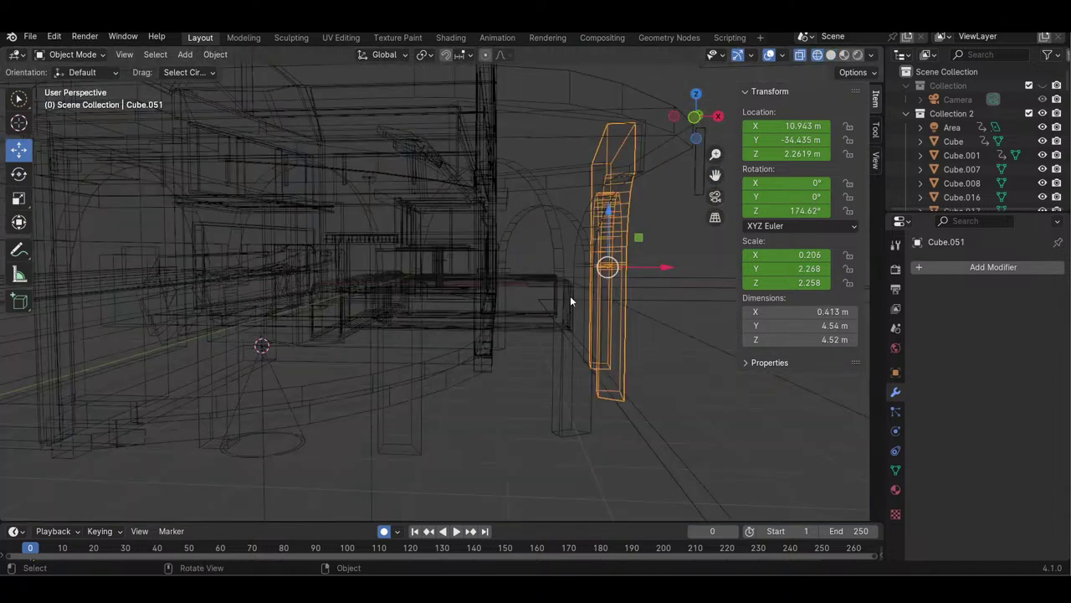
pyautogui.press('z')
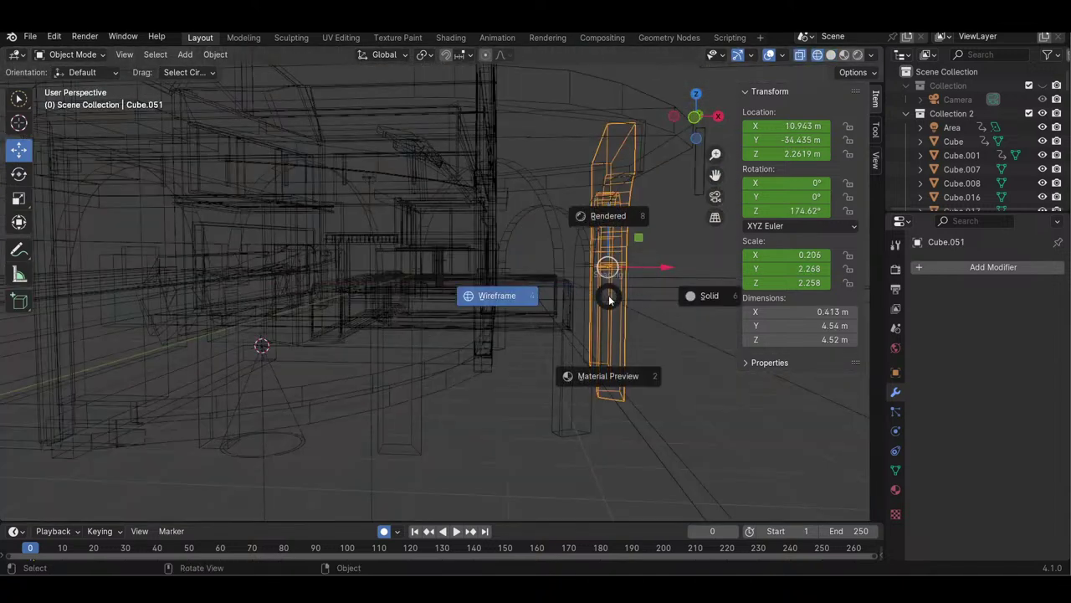
pyautogui.press('6')
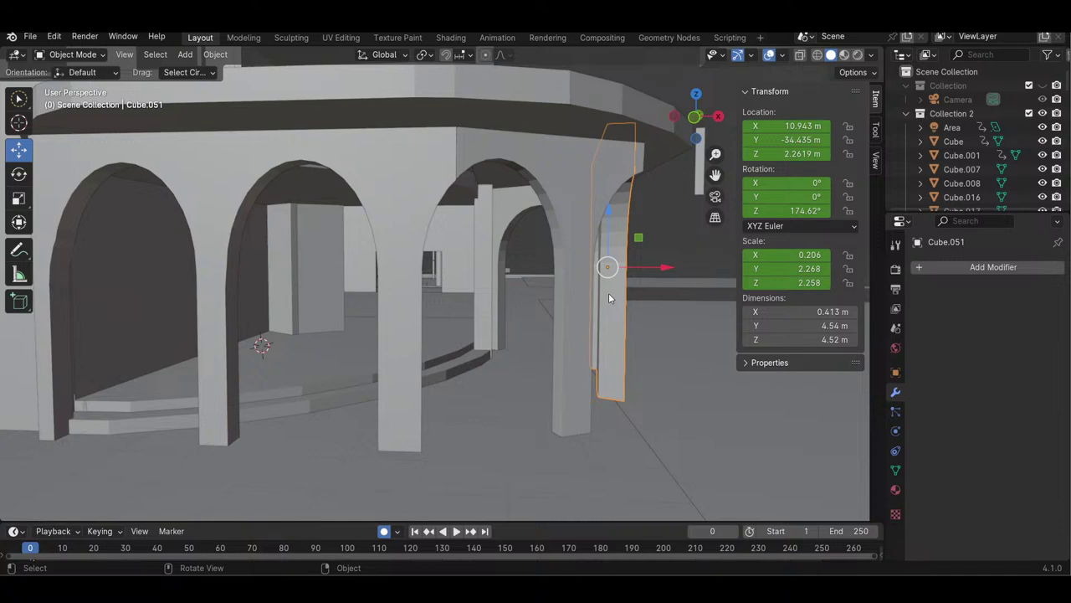
# - Select the rectangular panel on the upper end wall inside the hall and lock the view to it
pyautogui.moveTo(716, 154); pyautogui.dragTo(715, 67)
pyautogui.moveTo(697, 119); pyautogui.dragTo(717, 80)
pyautogui.click(400, 217)
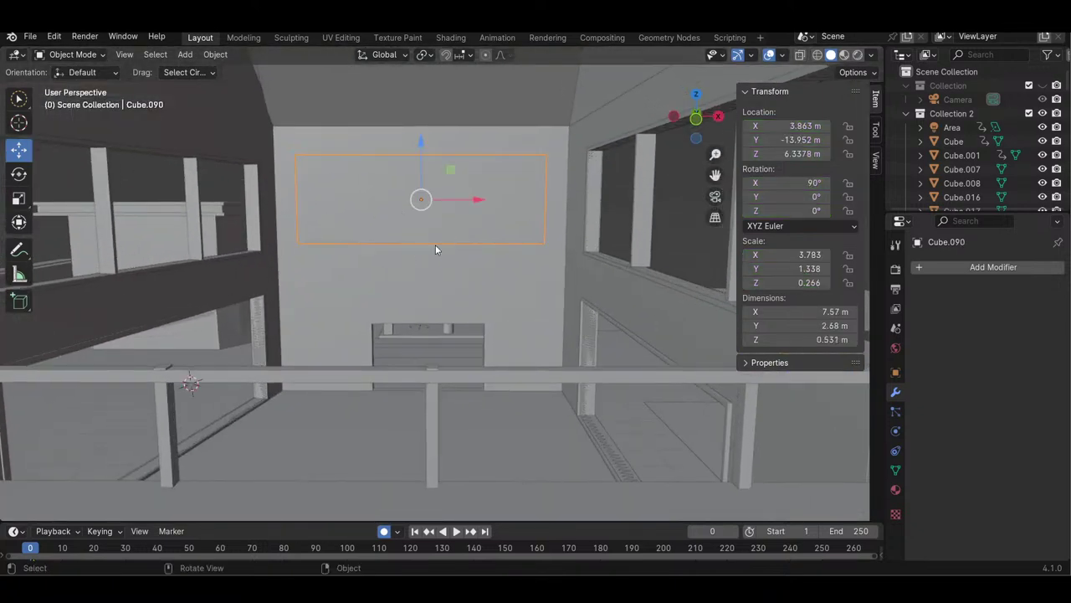
pyautogui.moveTo(695, 117); pyautogui.dragTo(18, 78)
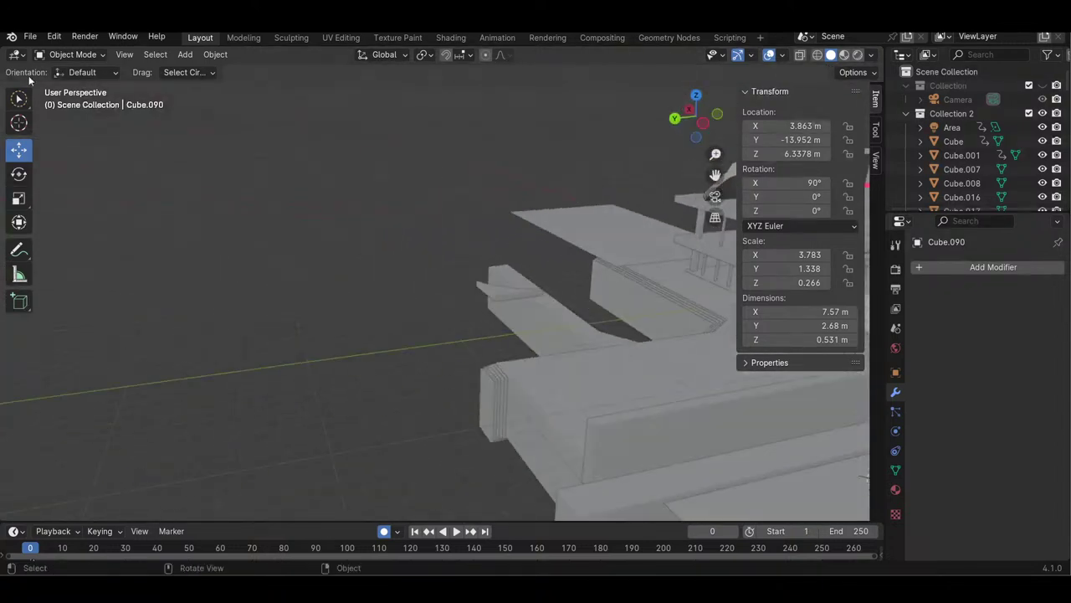
pyautogui.click(153, 55)
pyautogui.click(140, 56)
pyautogui.click(124, 55)
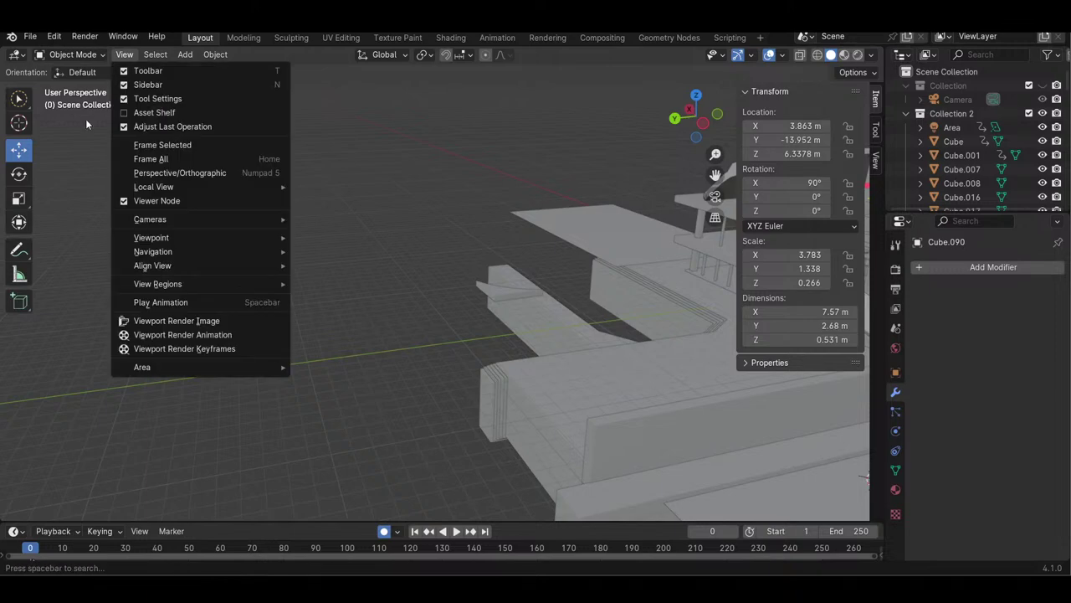
pyautogui.moveTo(186, 265)
pyautogui.click(360, 348)
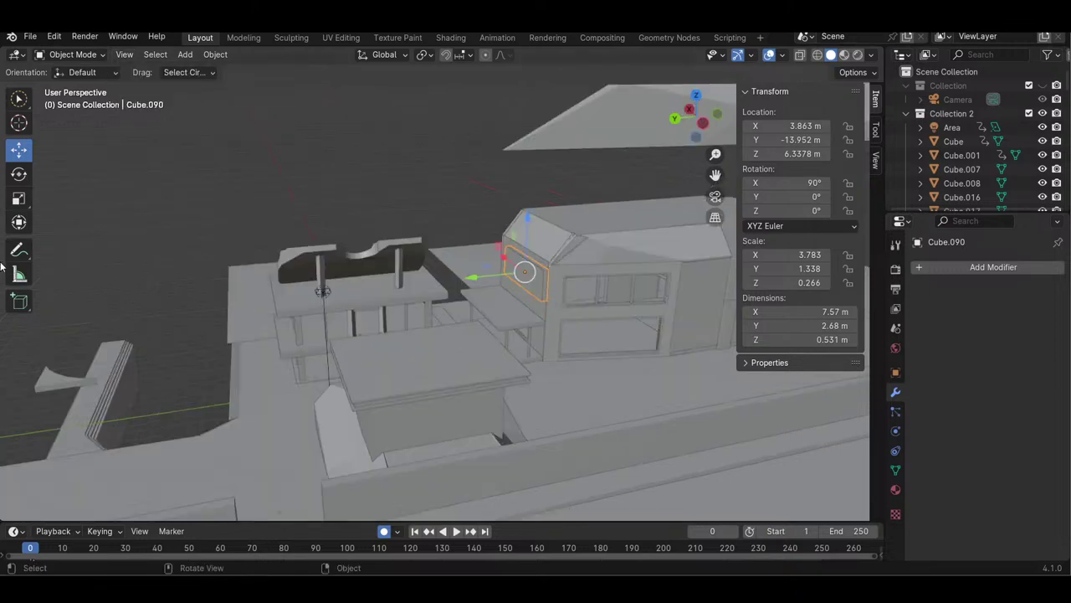
# - Examine the upper hall interior and select the tall block inside the chimney breast
pyautogui.moveTo(690, 143); pyautogui.dragTo(825, 106)
pyautogui.moveTo(641, 116); pyautogui.dragTo(613, 131)
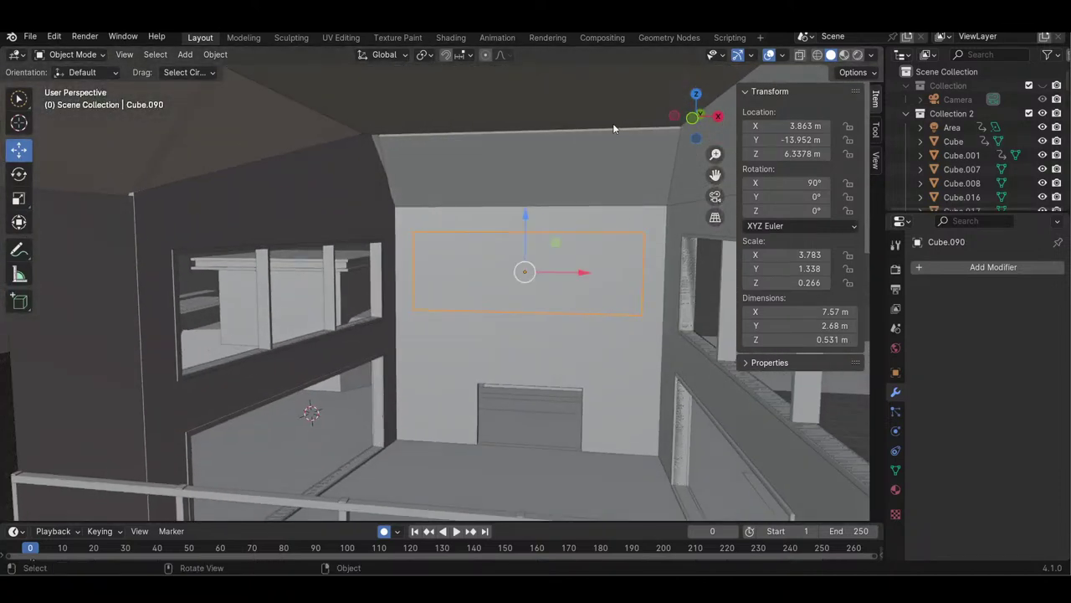
pyautogui.moveTo(715, 154); pyautogui.dragTo(715, 191)
pyautogui.moveTo(706, 118); pyautogui.dragTo(703, 179)
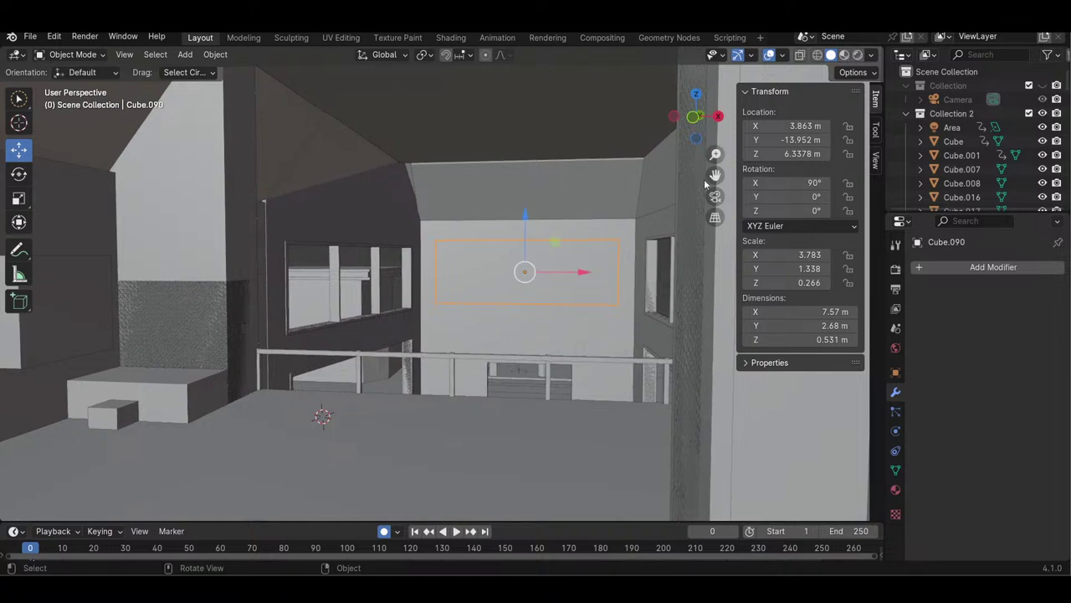
pyautogui.click(195, 341)
pyautogui.click(228, 325)
pyautogui.click(216, 309)
pyautogui.click(216, 284)
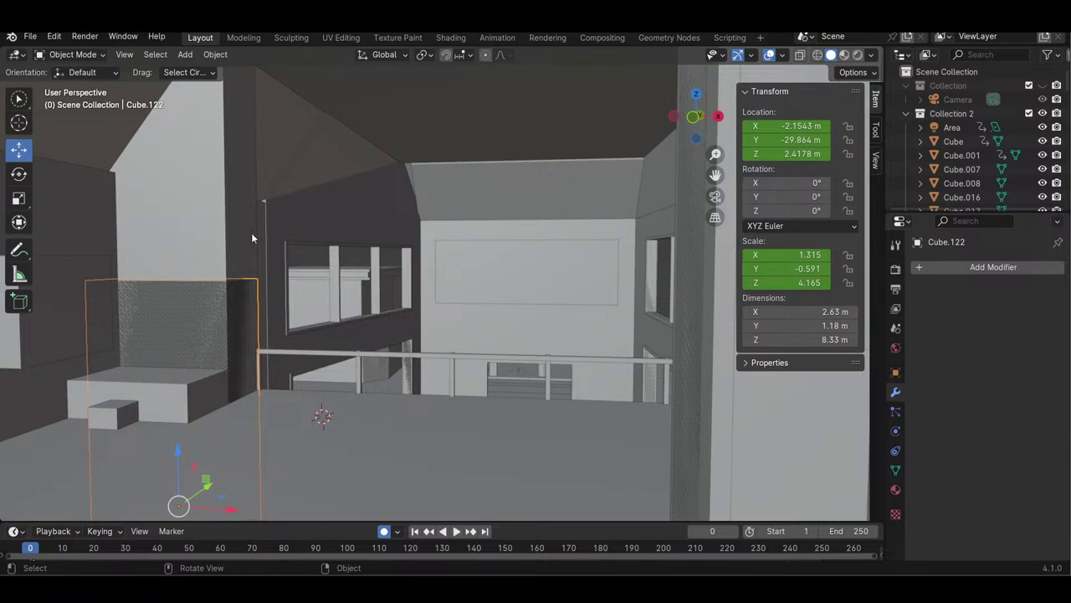
# - Examine the terrace side of the building and the side section of the roof from several angles
pyautogui.moveTo(694, 117); pyautogui.dragTo(673, 123)
pyautogui.scroll(-4, 714, 154)
pyautogui.moveTo(716, 154); pyautogui.dragTo(808, 123)
pyautogui.moveTo(615, 120); pyautogui.dragTo(573, 185)
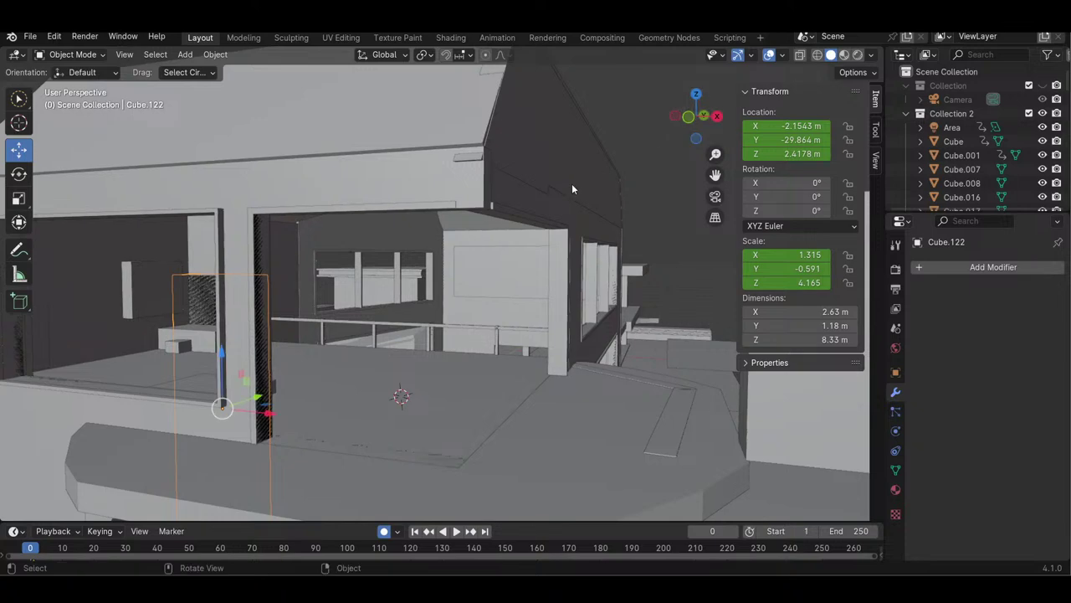
pyautogui.click(480, 160)
pyautogui.moveTo(673, 126)
pyautogui.mouseDown()
pyautogui.moveTo(659, 129)
pyautogui.moveTo(674, 129)
pyautogui.mouseUp()
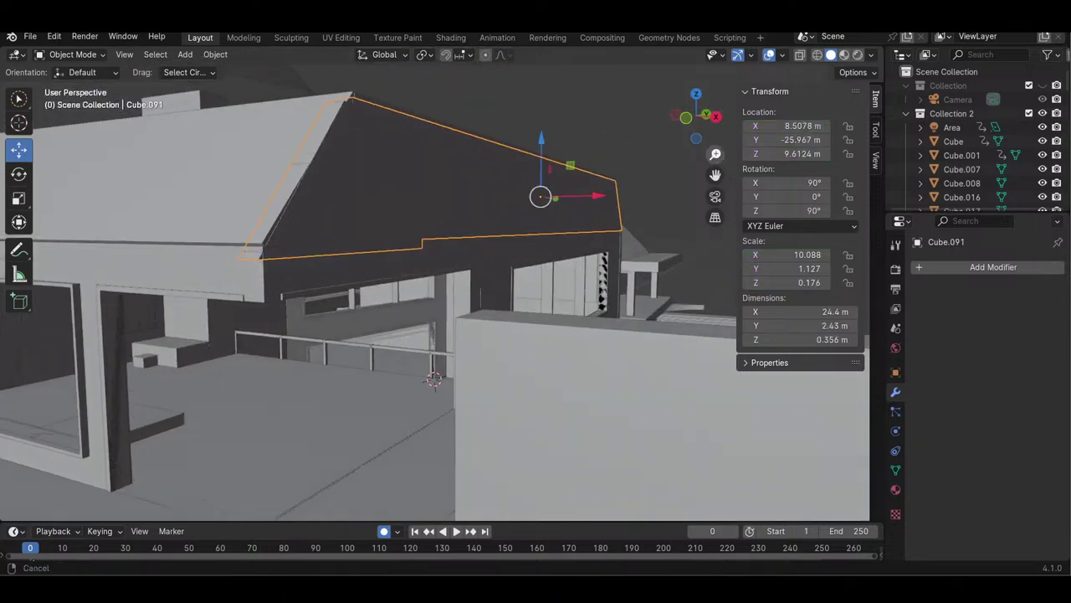
pyautogui.moveTo(718, 158); pyautogui.dragTo(639, 98)
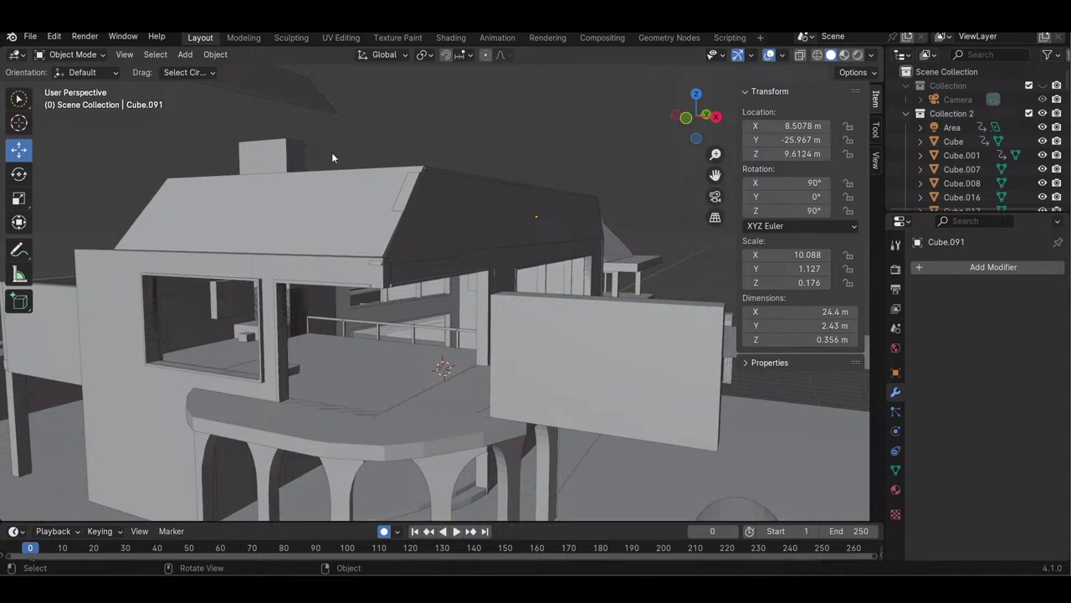
pyautogui.moveTo(691, 119); pyautogui.dragTo(519, 139)
pyautogui.moveTo(720, 155); pyautogui.dragTo(720, 121)
pyautogui.moveTo(704, 132)
pyautogui.mouseDown()
pyautogui.moveTo(700, 107)
pyautogui.moveTo(689, 146)
pyautogui.mouseUp()
# - Select the large upper front window frame and scale it along Y to a thickness of about 0.27 m
pyautogui.scroll(5, 709, 159)
pyautogui.click(235, 289)
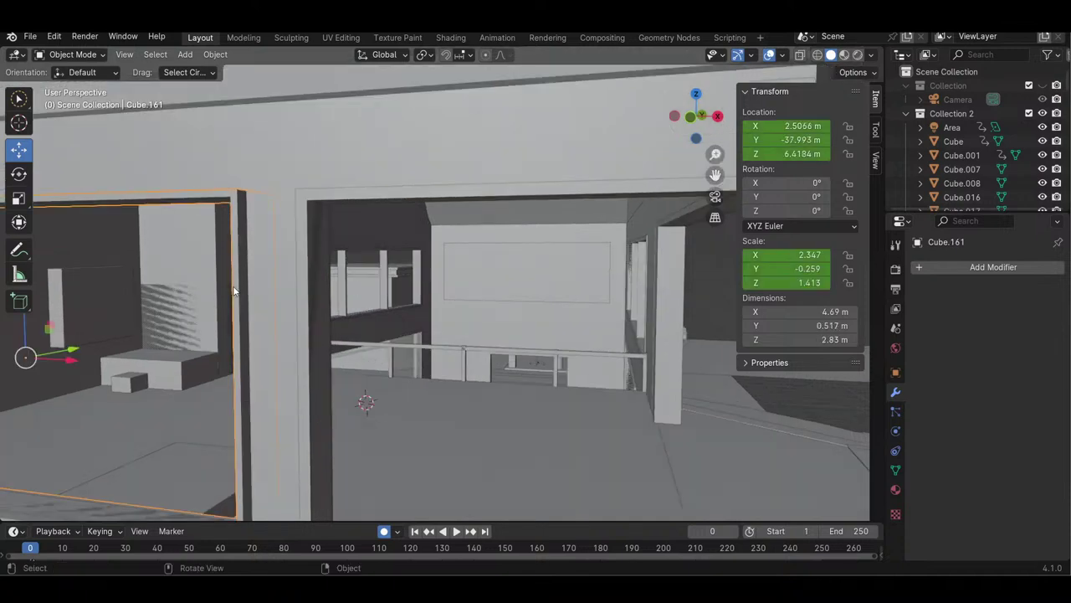
pyautogui.click(18, 199)
pyautogui.moveTo(55, 356); pyautogui.dragTo(58, 351)
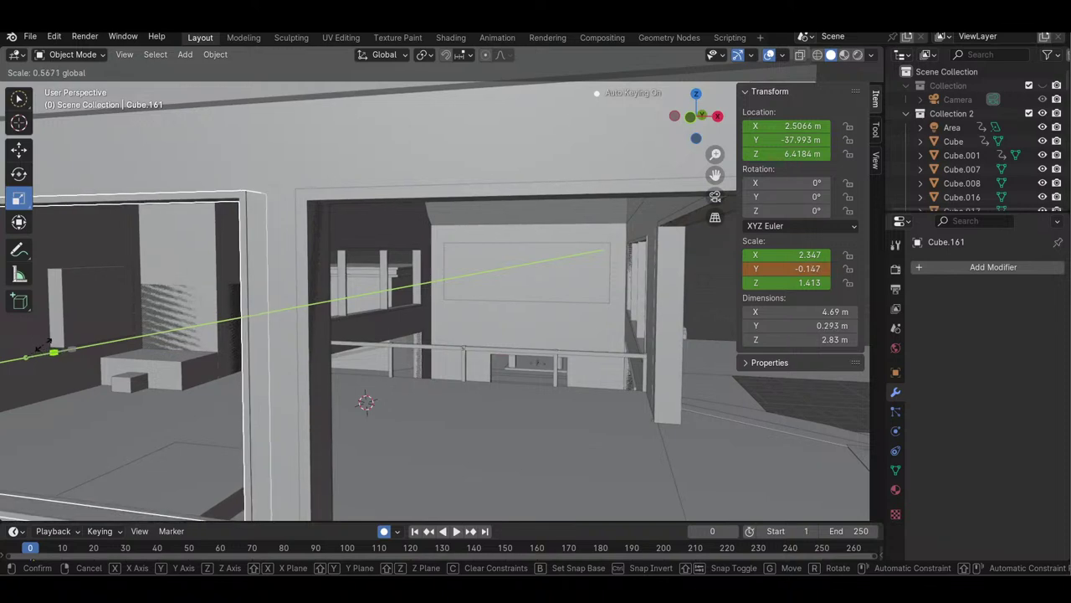
pyautogui.click(40, 346)
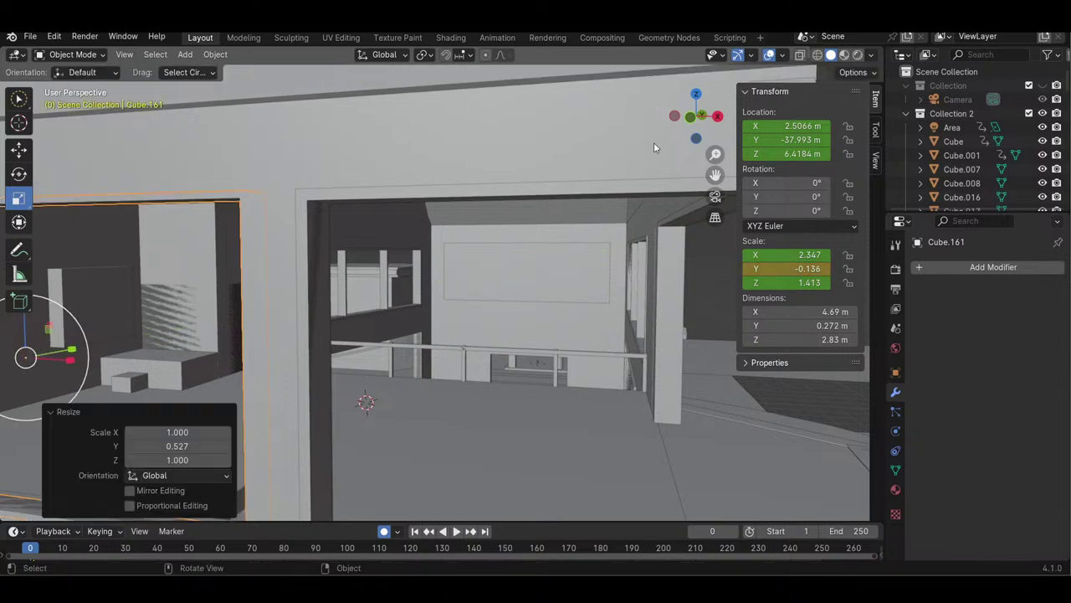
# - Scale the front window frame along Y by about 1.103 to a thickness of 0.3 m
pyautogui.moveTo(693, 120); pyautogui.dragTo(702, 115)
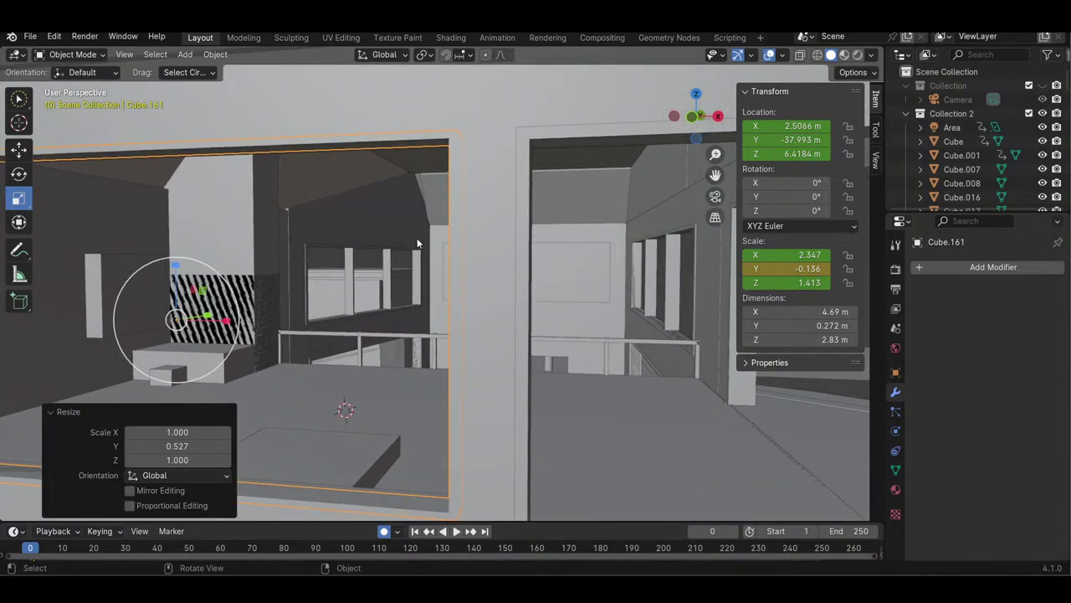
pyautogui.press('s')
pyautogui.press('y')
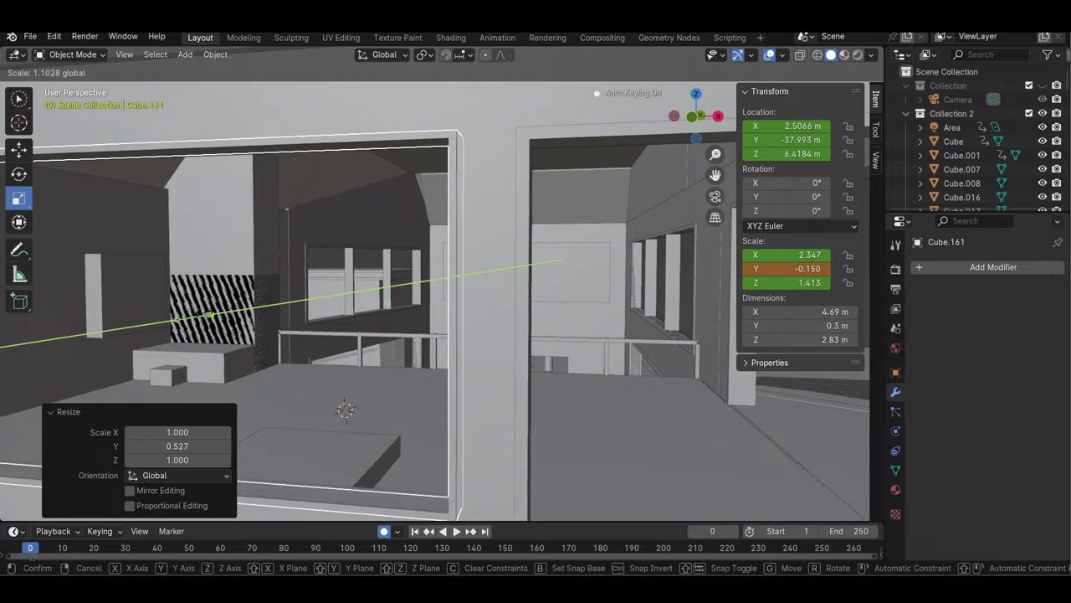
pyautogui.click(351, 291)
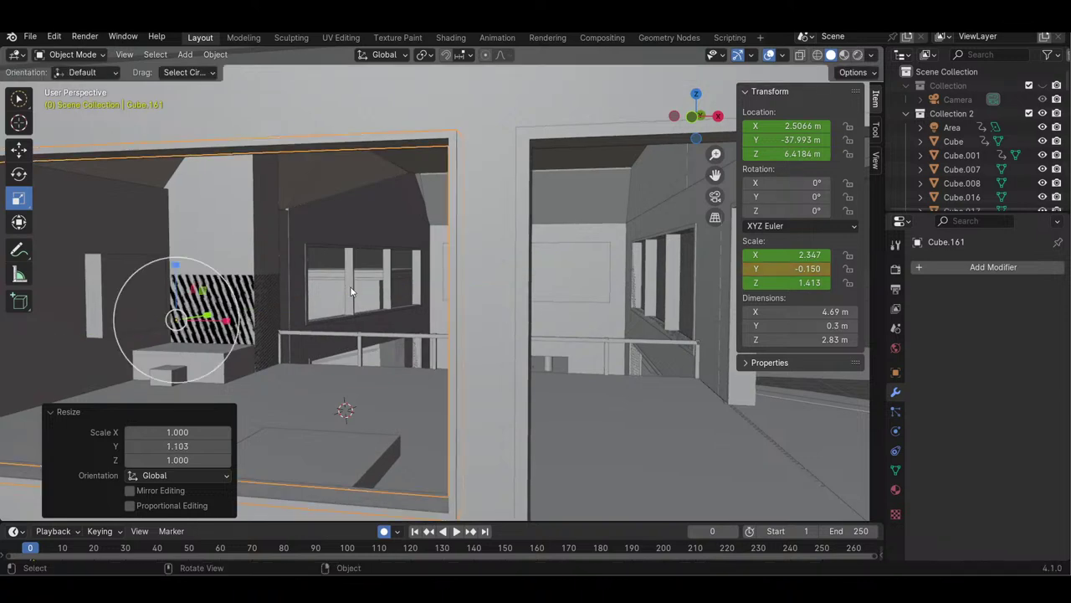
pyautogui.click(329, 259)
# - Reselect the front window frame and lock the view to it
pyautogui.moveTo(698, 108)
pyautogui.mouseDown()
pyautogui.moveTo(674, 127)
pyautogui.moveTo(701, 108)
pyautogui.moveTo(701, 125)
pyautogui.mouseUp()
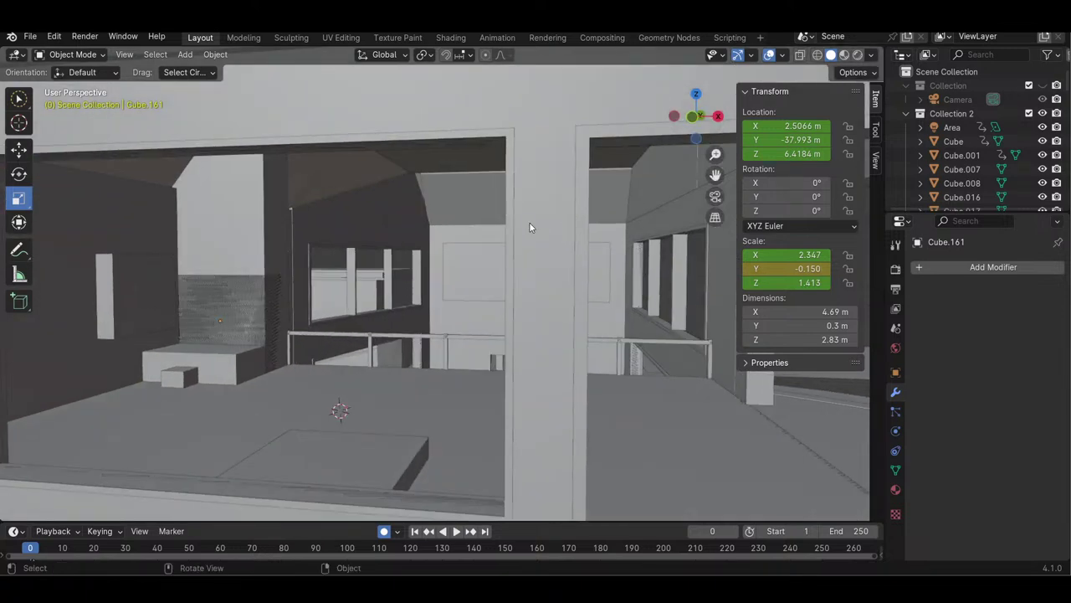
pyautogui.click(511, 225)
pyautogui.click(124, 55)
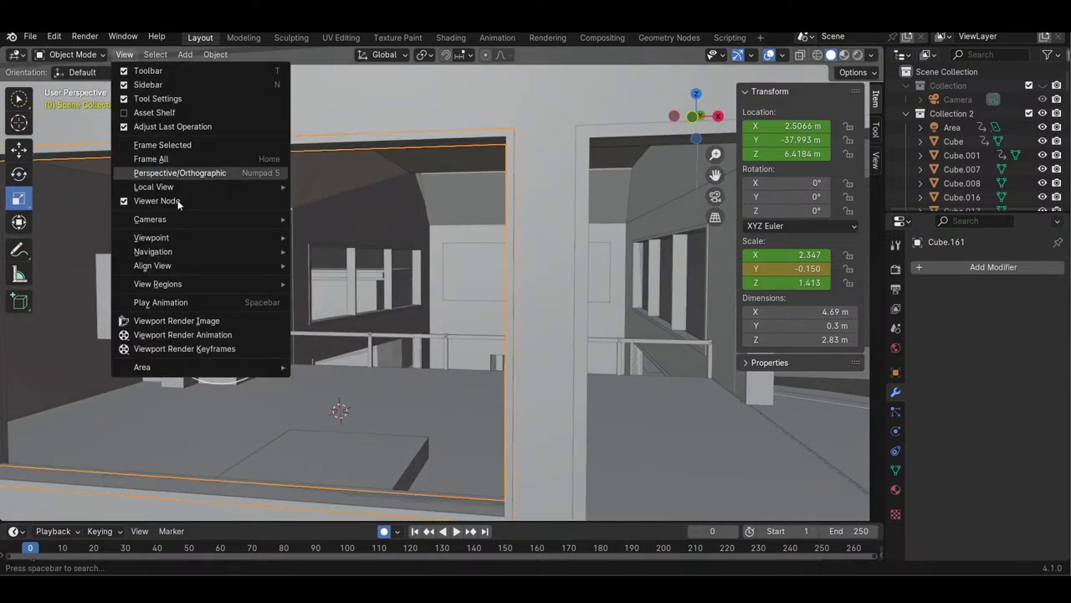
pyautogui.moveTo(191, 268)
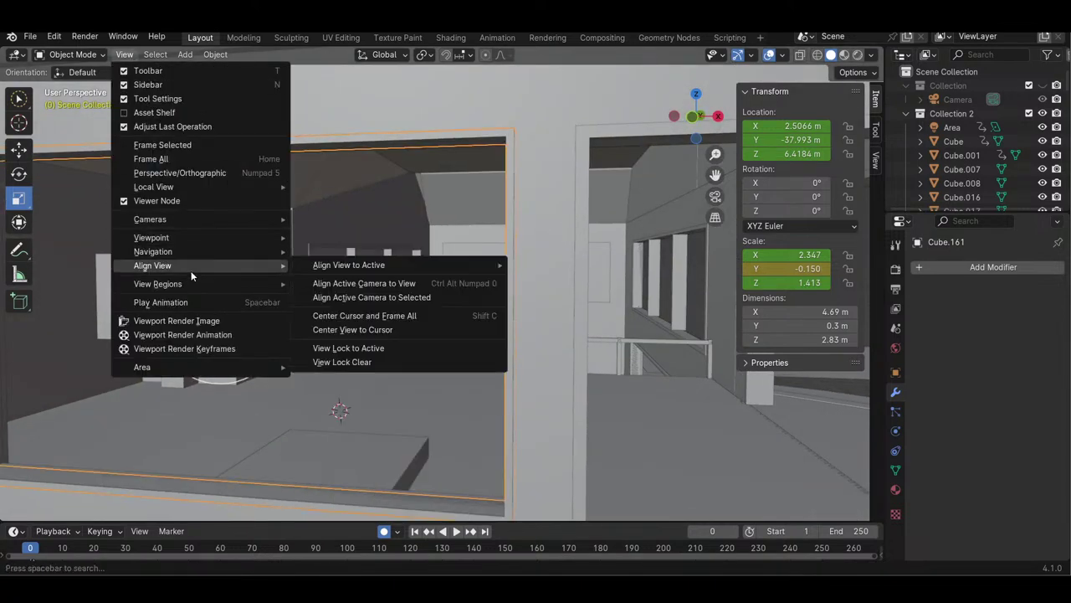
pyautogui.click(372, 345)
pyautogui.click(19, 173)
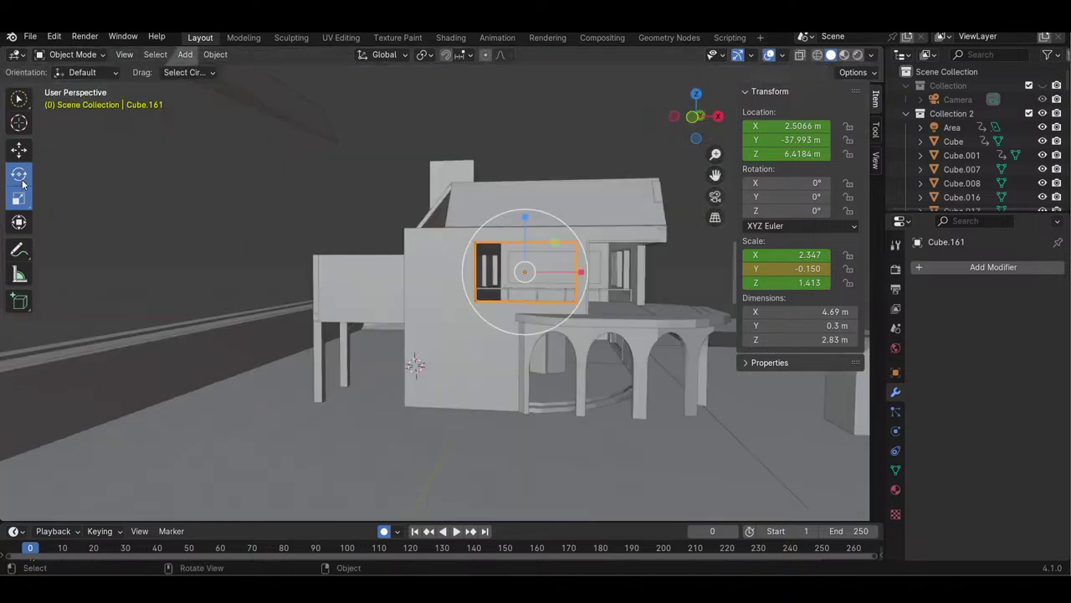
pyautogui.moveTo(530, 272); pyautogui.dragTo(532, 272)
pyautogui.hotkey('ctrl', 'z')
# - Check the front window frame from inside the hall and scale it along Y by about 1.214
pyautogui.moveTo(703, 128); pyautogui.dragTo(424, 129)
pyautogui.moveTo(716, 154); pyautogui.dragTo(716, 45)
pyautogui.click(624, 230)
pyautogui.click(316, 211)
pyautogui.click(18, 198)
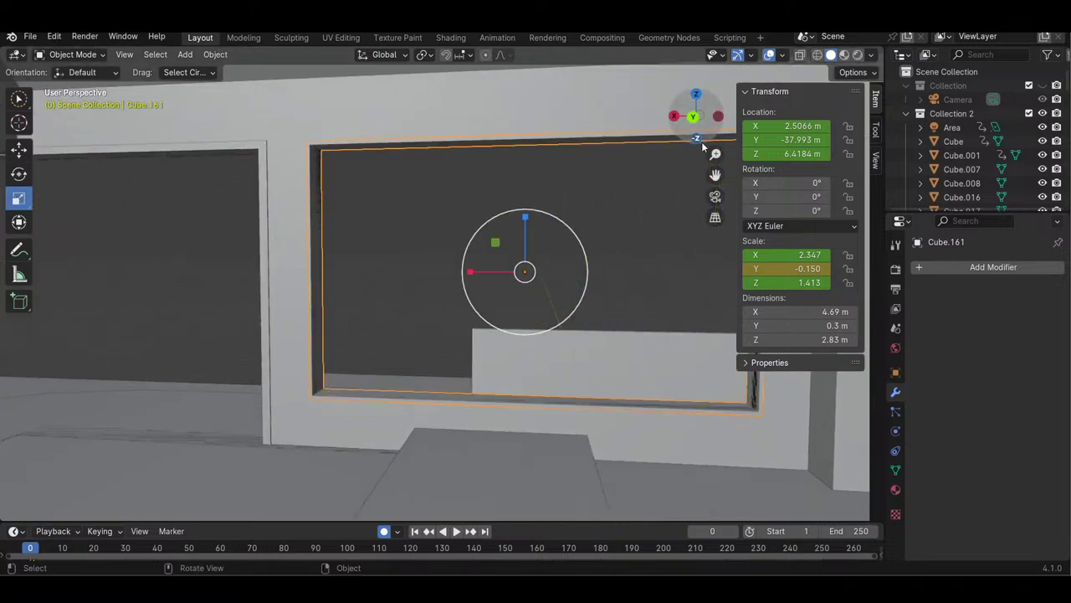
pyautogui.moveTo(715, 154); pyautogui.dragTo(715, 129)
pyautogui.moveTo(701, 121); pyautogui.dragTo(663, 143)
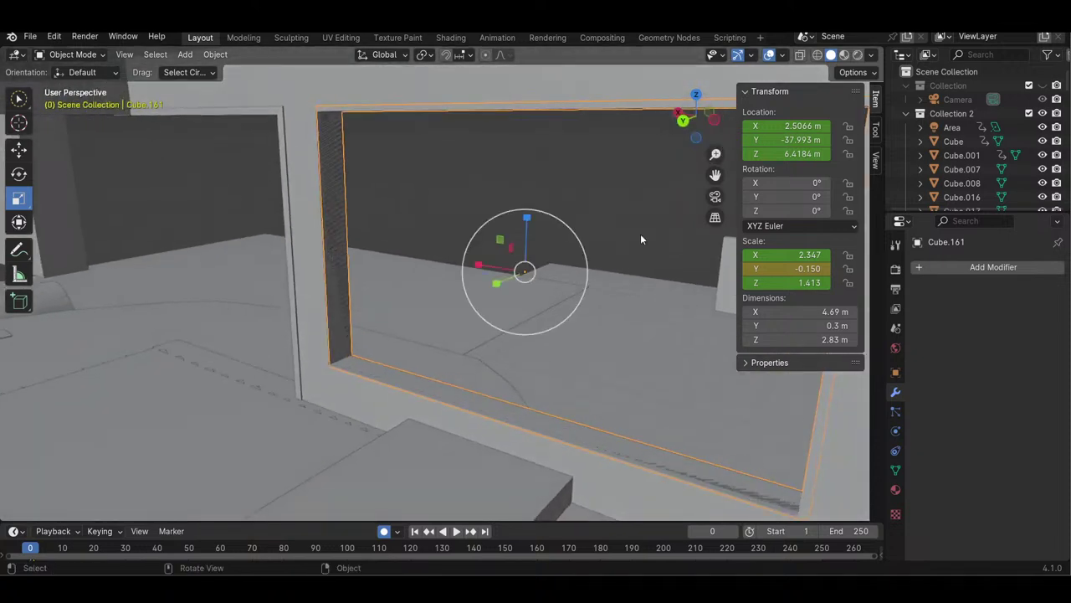
pyautogui.moveTo(495, 283); pyautogui.dragTo(501, 280)
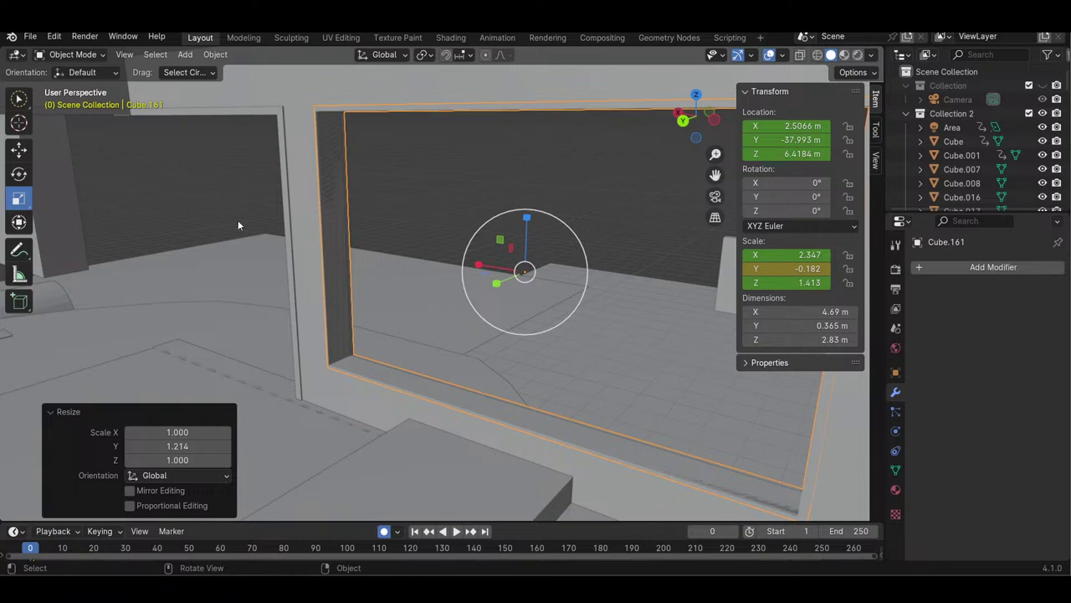
# - Move the front window frame about 0.073 m along Y and check its fit in the wall
pyautogui.click(15, 153)
pyautogui.moveTo(497, 283); pyautogui.dragTo(500, 284)
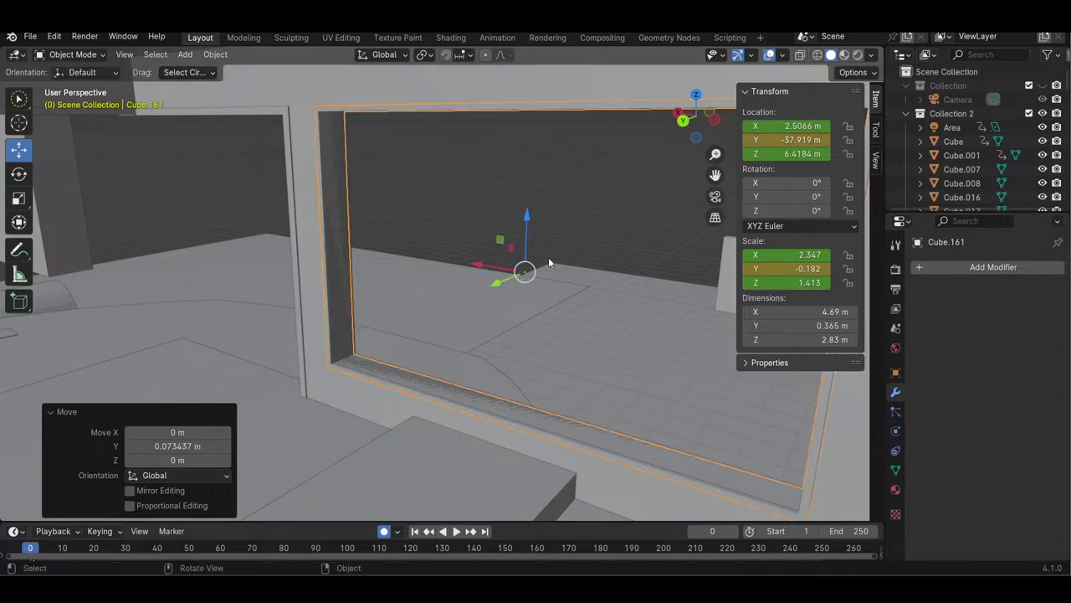
pyautogui.click(593, 188)
pyautogui.moveTo(669, 120); pyautogui.dragTo(598, 167)
pyautogui.moveTo(615, 128); pyautogui.dragTo(538, 390)
# - Fine-tune the front window frame's thickness to a Y scale of about -0.183
pyautogui.click(490, 413)
pyautogui.click(18, 197)
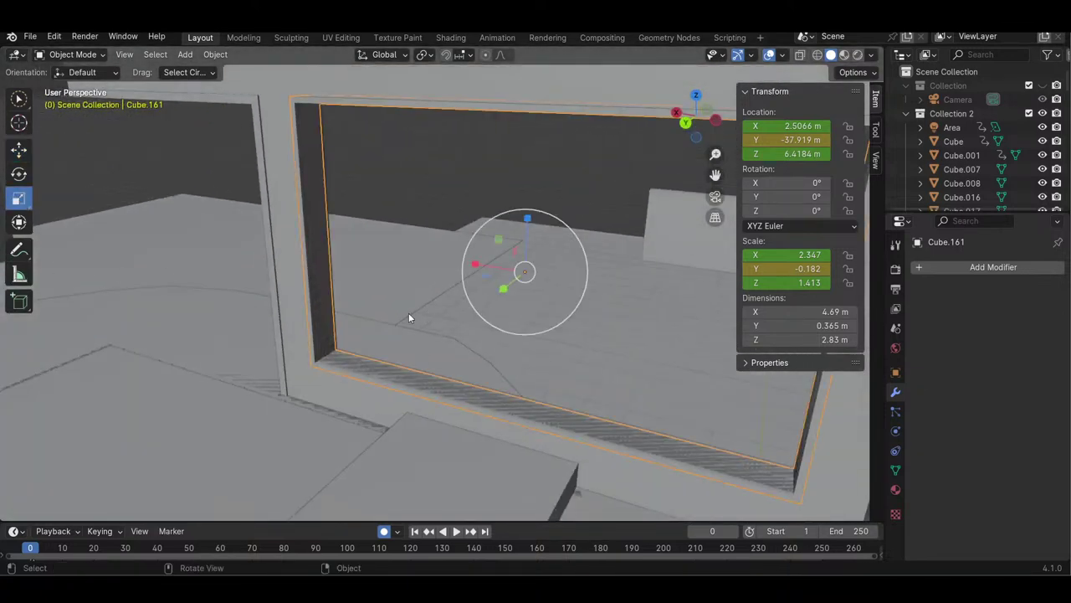
pyautogui.moveTo(502, 290); pyautogui.dragTo(500, 288)
pyautogui.click(549, 178)
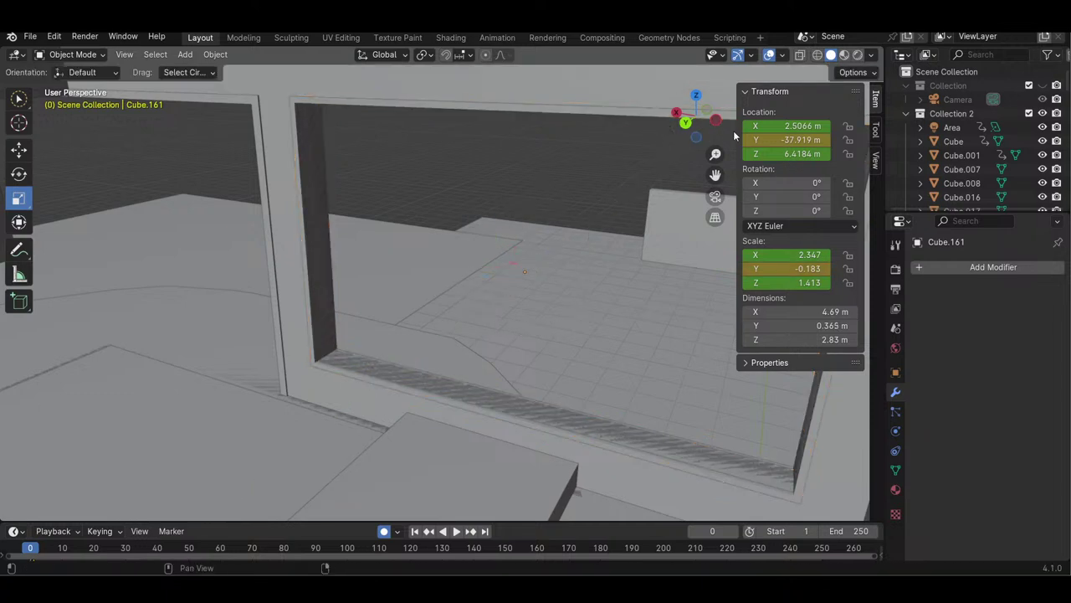
# - Shift the front window frame about -0.049 m along Y and check it from outside the building
pyautogui.moveTo(733, 130); pyautogui.dragTo(556, 392)
pyautogui.click(534, 426)
pyautogui.click(18, 149)
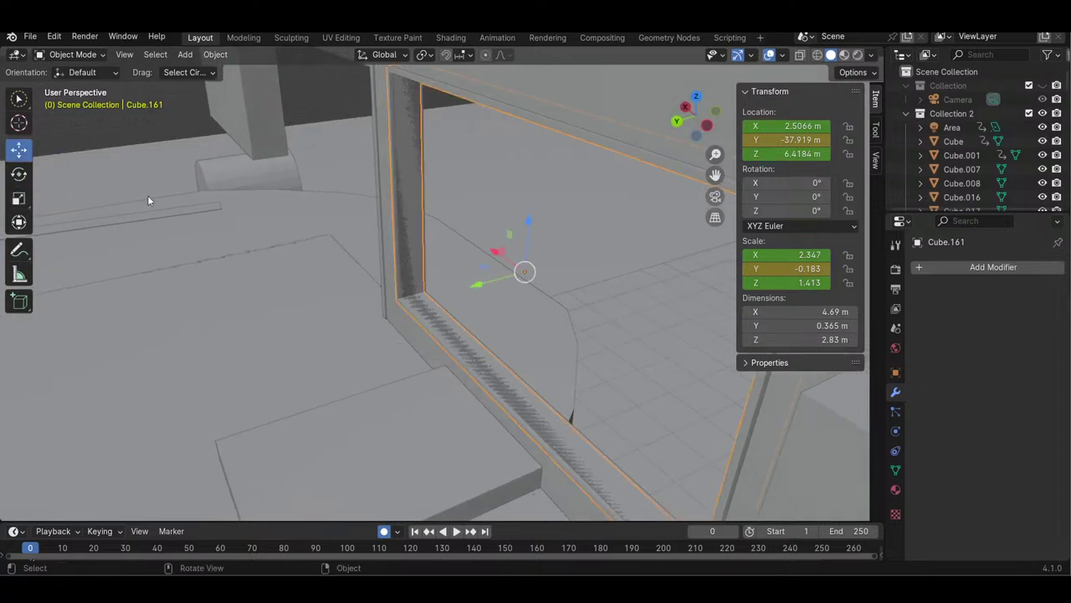
pyautogui.moveTo(474, 287); pyautogui.dragTo(478, 279)
pyautogui.moveTo(683, 112); pyautogui.dragTo(527, 125)
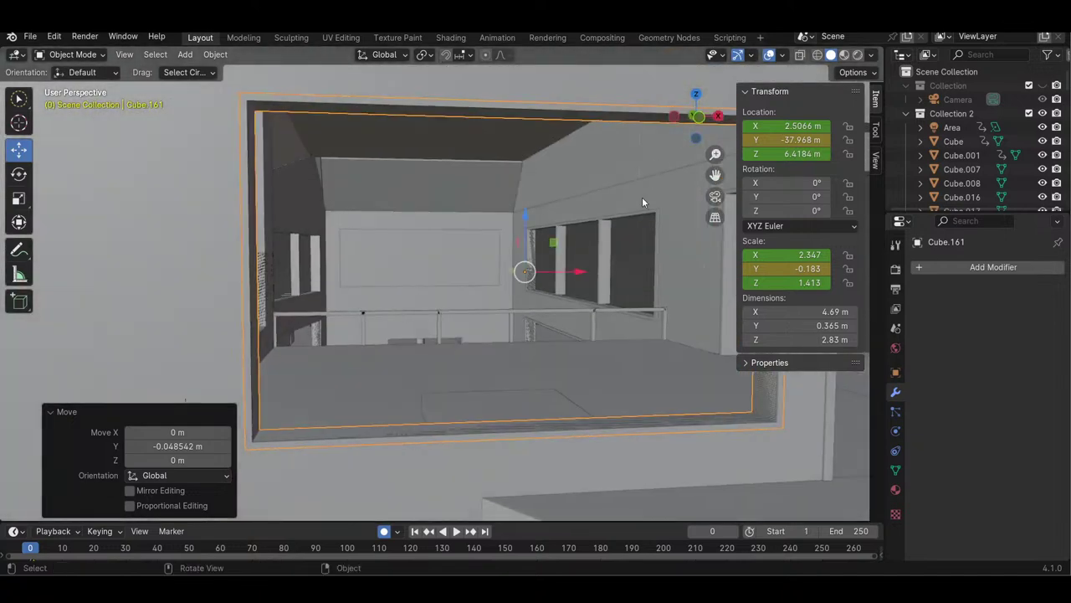
pyautogui.click(599, 238)
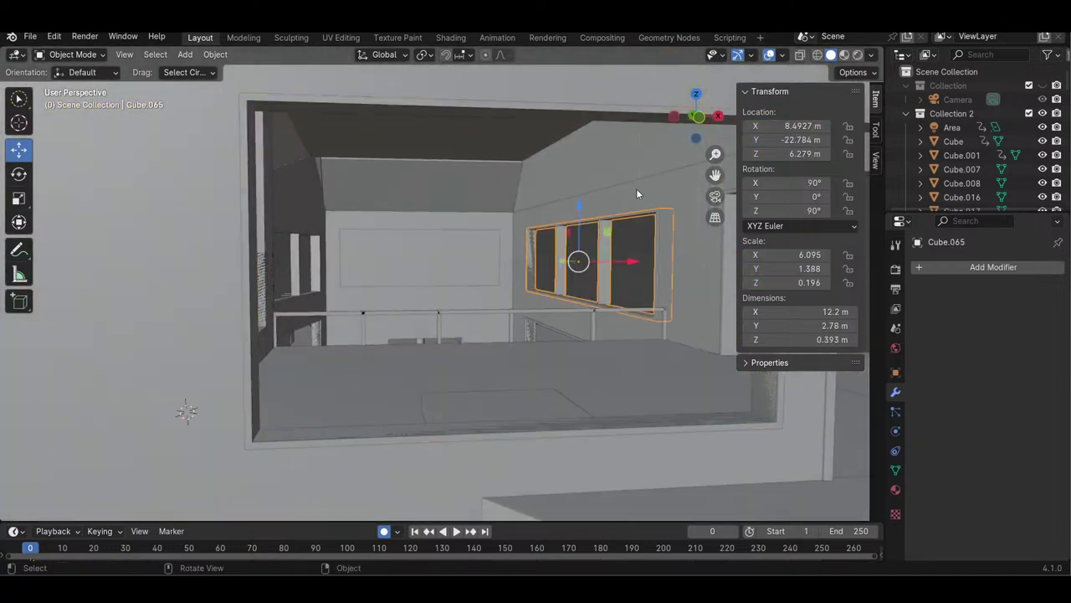
# - Select the upper front window frame and scale it along Y by about 1.154
pyautogui.moveTo(708, 132); pyautogui.dragTo(876, 164)
pyautogui.click(474, 374)
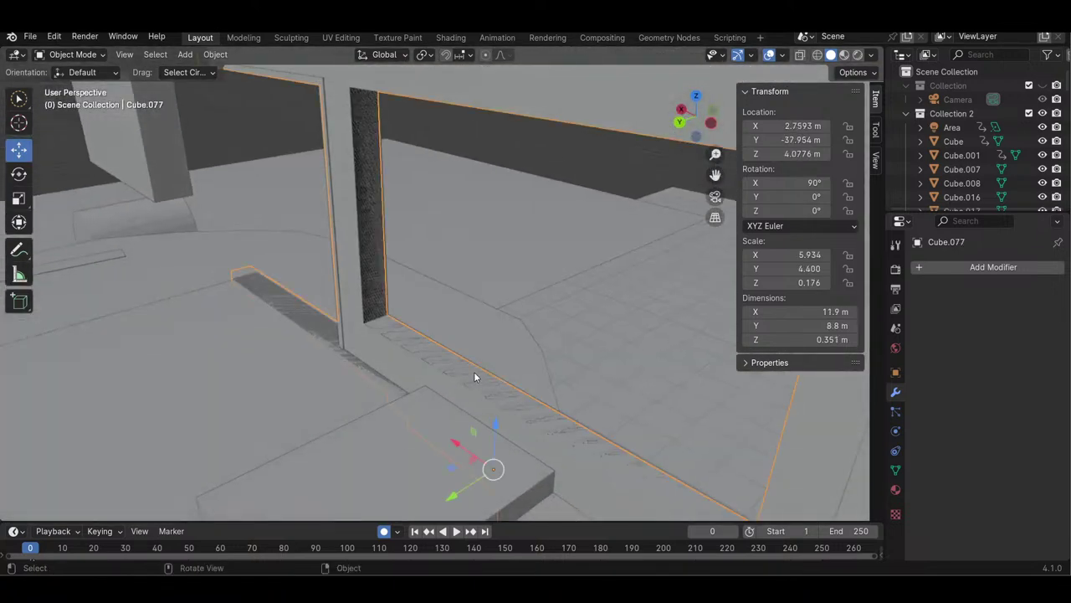
pyautogui.click(380, 287)
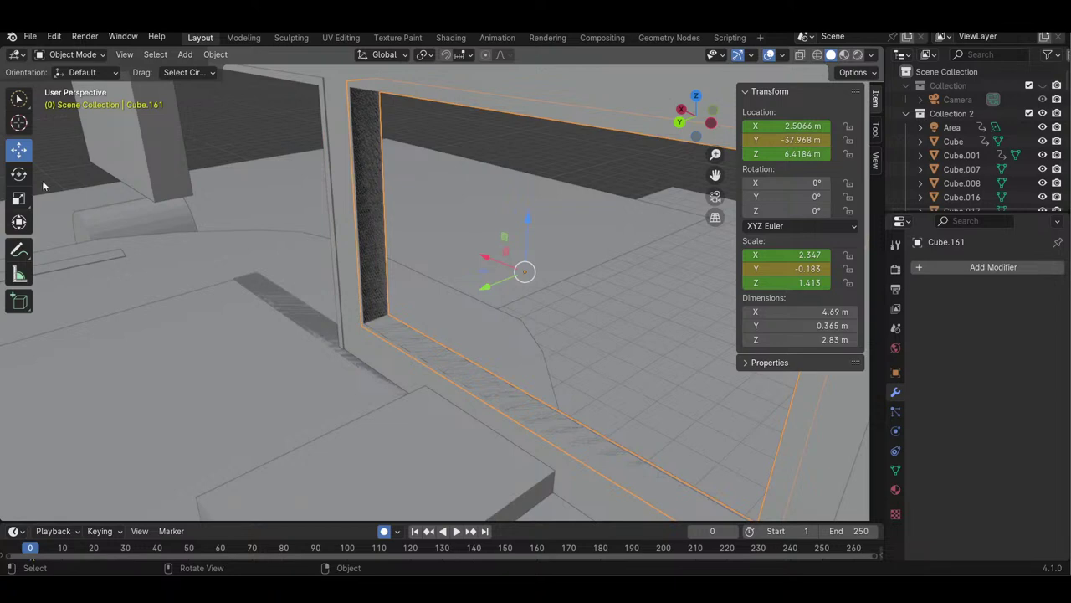
pyautogui.click(21, 204)
pyautogui.moveTo(498, 287); pyautogui.dragTo(498, 284)
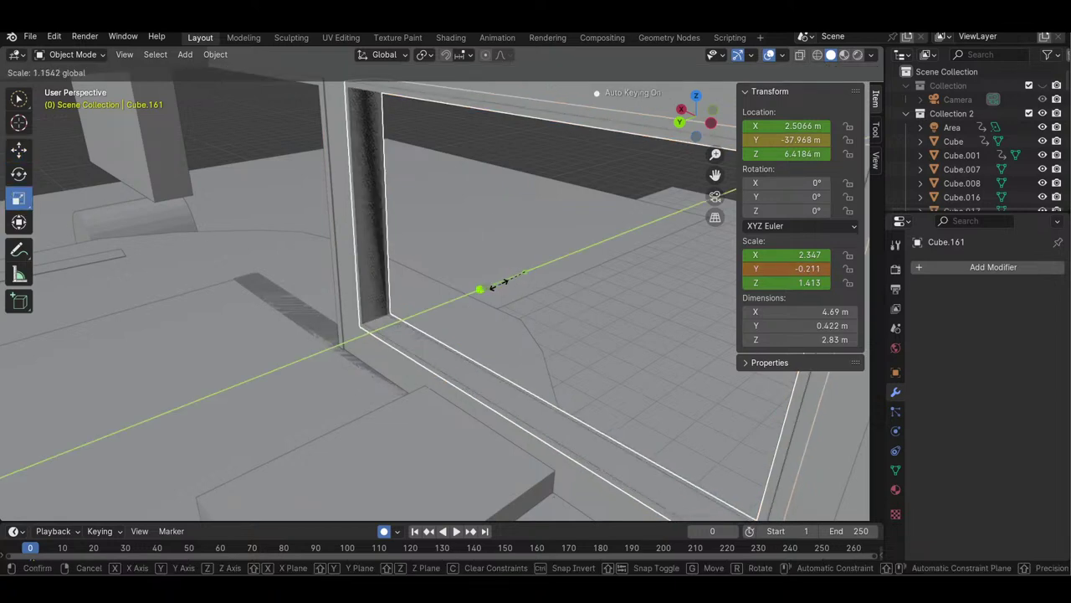
pyautogui.moveTo(499, 284); pyautogui.dragTo(499, 284)
# - Try a shifted Y position for the front window frame, then move it back about -0.041 m along Y
pyautogui.moveTo(699, 128); pyautogui.dragTo(611, 101)
pyautogui.click(18, 149)
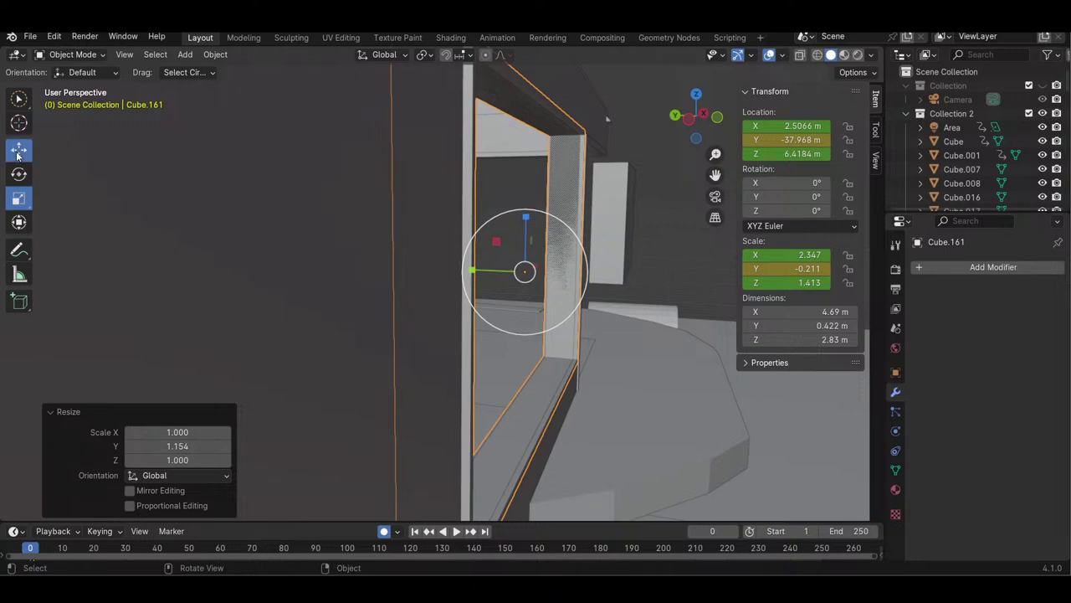
pyautogui.moveTo(491, 281); pyautogui.dragTo(487, 282)
pyautogui.moveTo(695, 115); pyautogui.dragTo(619, 191)
pyautogui.moveTo(487, 269); pyautogui.dragTo(499, 268)
pyautogui.moveTo(692, 124); pyautogui.dragTo(661, 148)
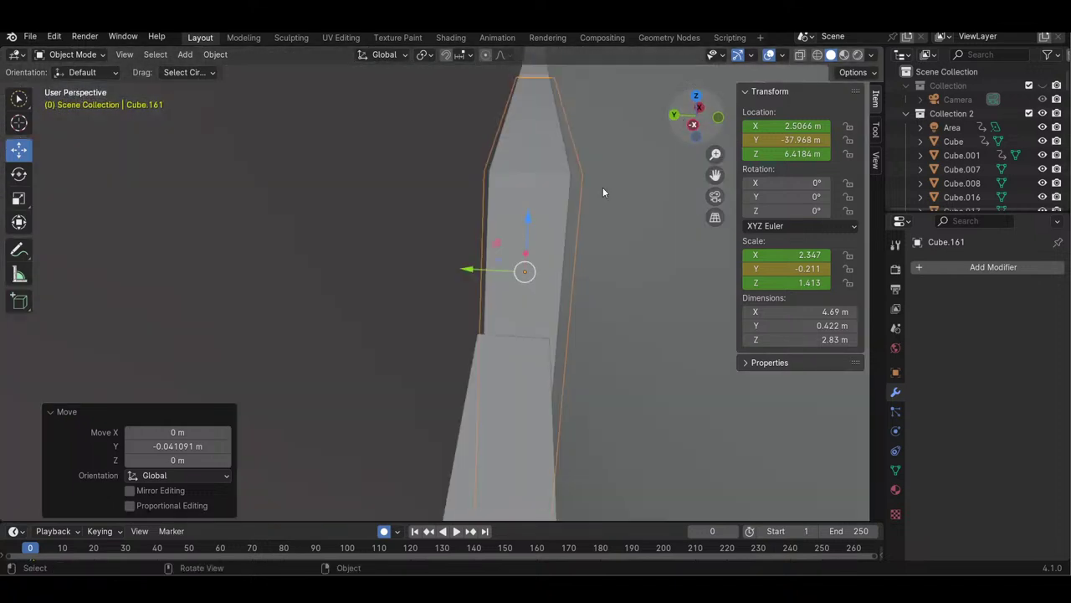
# - Scale the front window frame along Y by about 0.939 and move it about 0.010 m along Y
pyautogui.moveTo(481, 274); pyautogui.dragTo(462, 266)
pyautogui.click(18, 198)
pyautogui.click(20, 150)
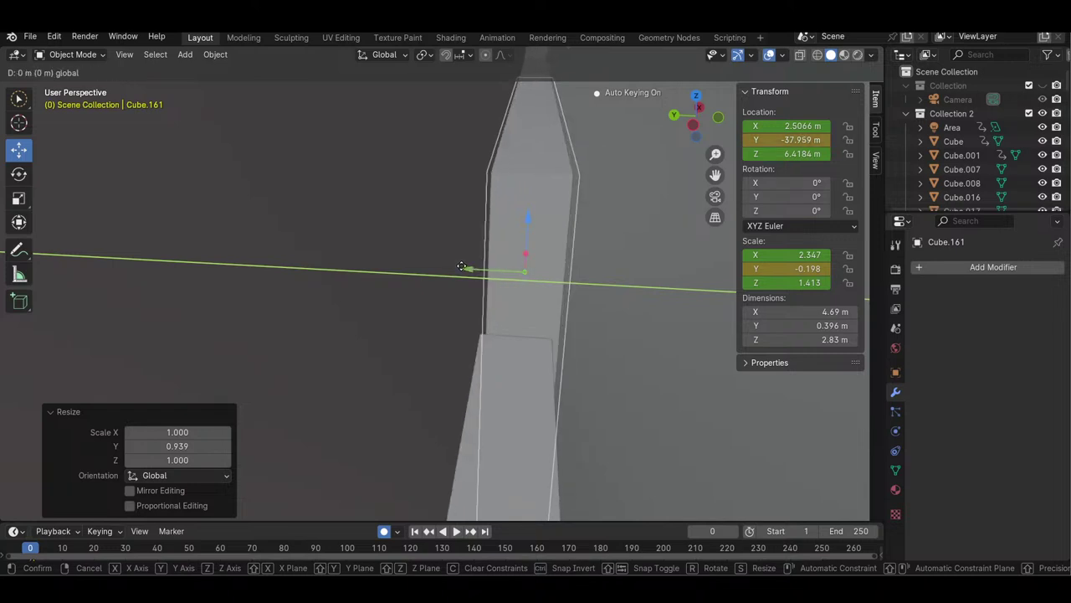
pyautogui.moveTo(462, 266); pyautogui.dragTo(463, 268)
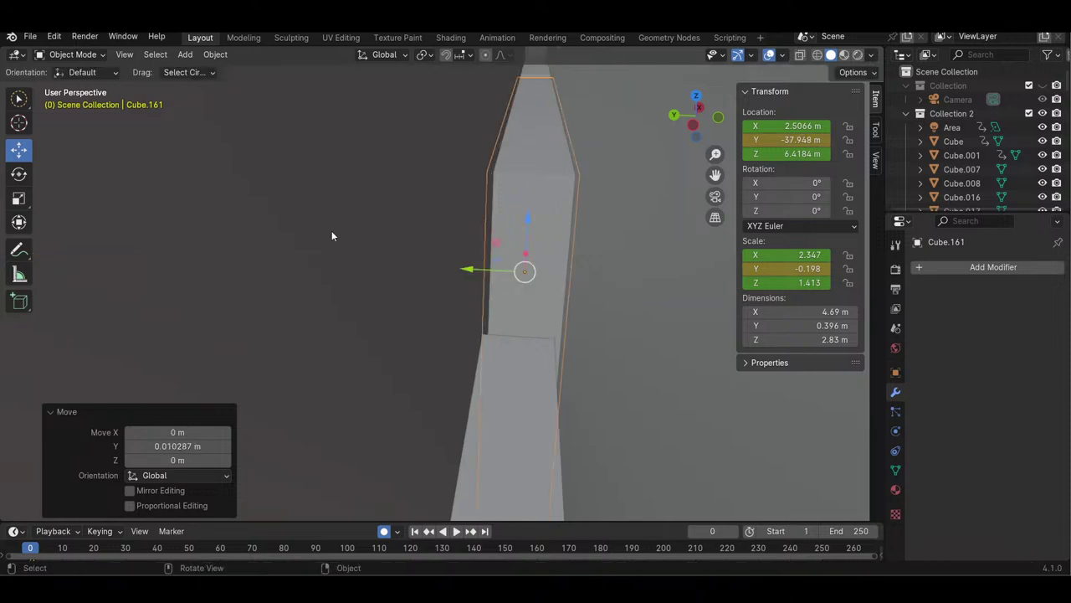
# - Scale the front window frame along Y by about 0.952 and check the fit from outside the building
pyautogui.click(20, 201)
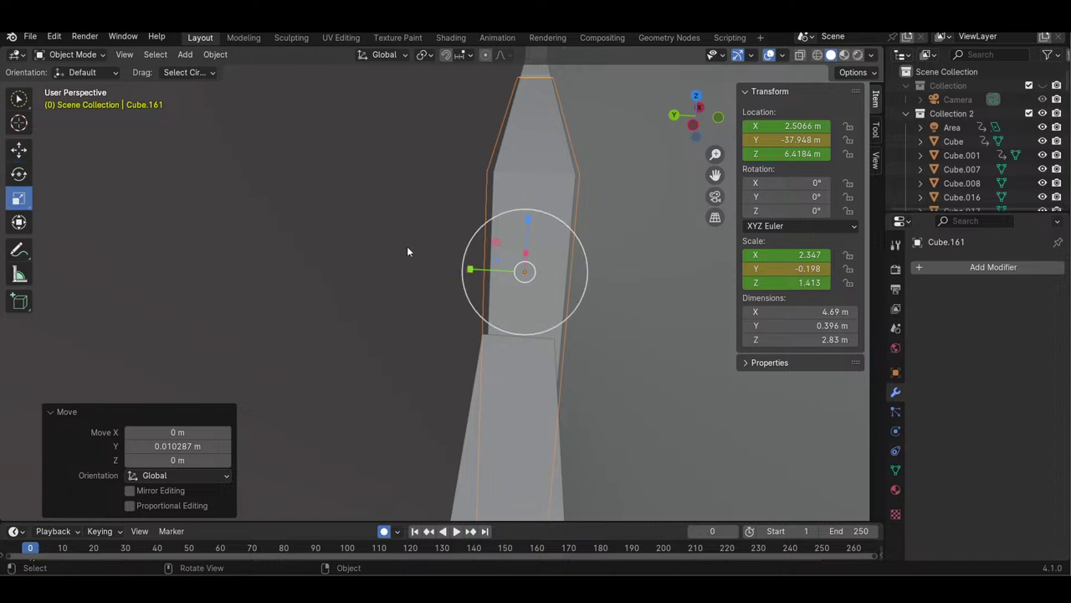
pyautogui.moveTo(472, 268)
pyautogui.mouseDown()
pyautogui.moveTo(458, 268)
pyautogui.moveTo(473, 268)
pyautogui.mouseUp()
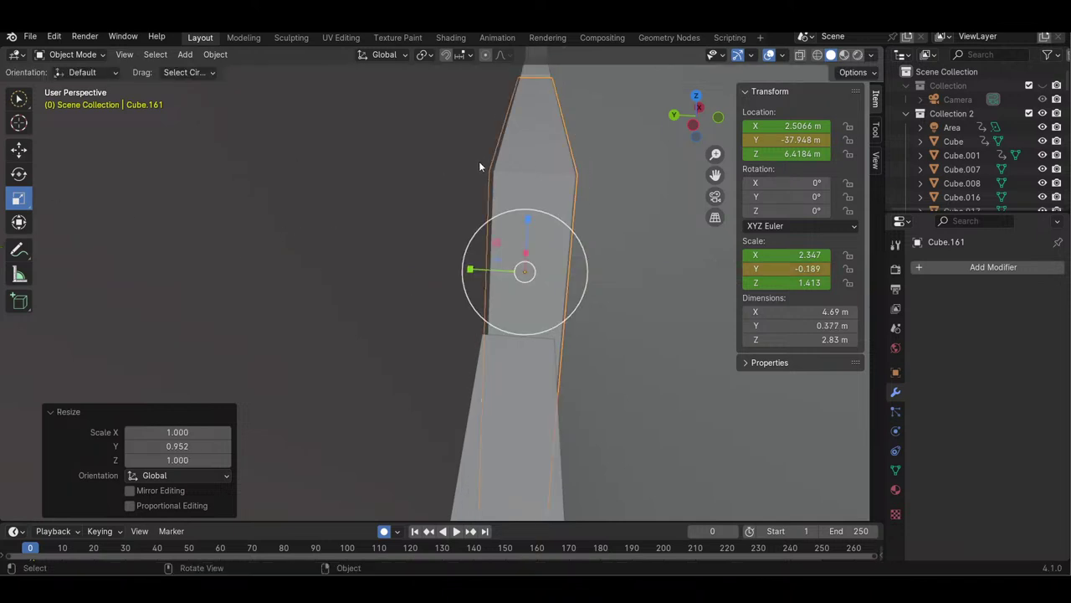
pyautogui.moveTo(670, 133); pyautogui.dragTo(648, 126)
pyautogui.click(561, 172)
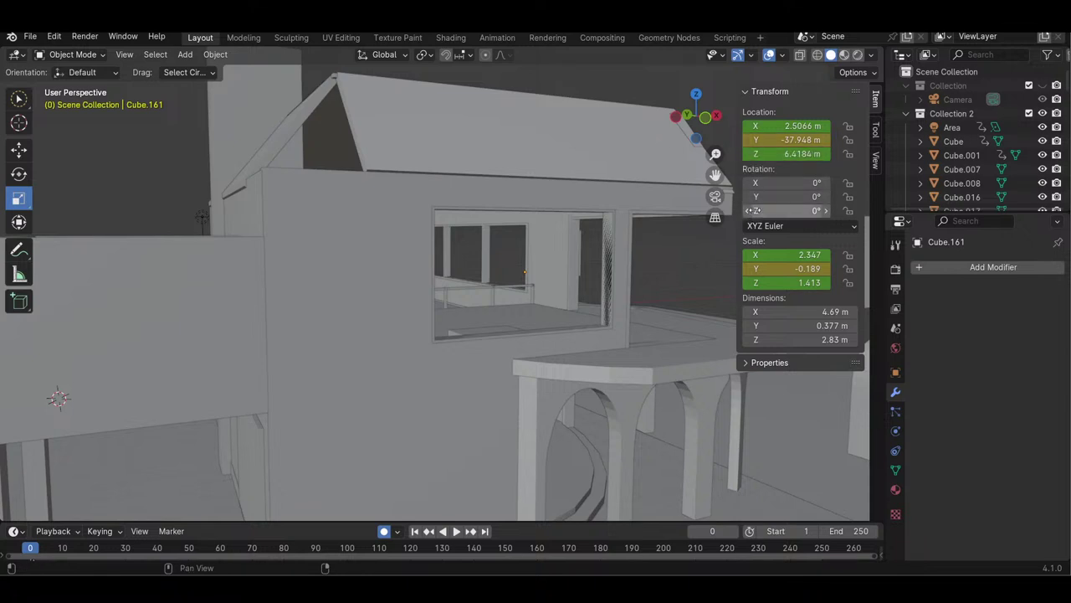
# - Heighten the low side wall adjoining the front facade to a Z scale of about 2.263 and raise it about 0.063 m
pyautogui.moveTo(708, 127)
pyautogui.mouseDown()
pyautogui.moveTo(721, 126)
pyautogui.moveTo(715, 176)
pyautogui.moveTo(721, 127)
pyautogui.moveTo(775, 129)
pyautogui.moveTo(750, 139)
pyautogui.moveTo(674, 117)
pyautogui.moveTo(690, 119)
pyautogui.mouseUp()
pyautogui.click(342, 451)
pyautogui.moveTo(365, 436); pyautogui.dragTo(370, 399)
pyautogui.hotkey('ctrl', 'z')
pyautogui.click(19, 150)
pyautogui.moveTo(695, 114); pyautogui.dragTo(685, 93)
pyautogui.moveTo(416, 199); pyautogui.dragTo(446, 195)
pyautogui.moveTo(694, 118); pyautogui.dragTo(651, 141)
# - Scale the heightened side wall along Z by about 0.947 and shift it to about -37.931 m in Y
pyautogui.click(23, 198)
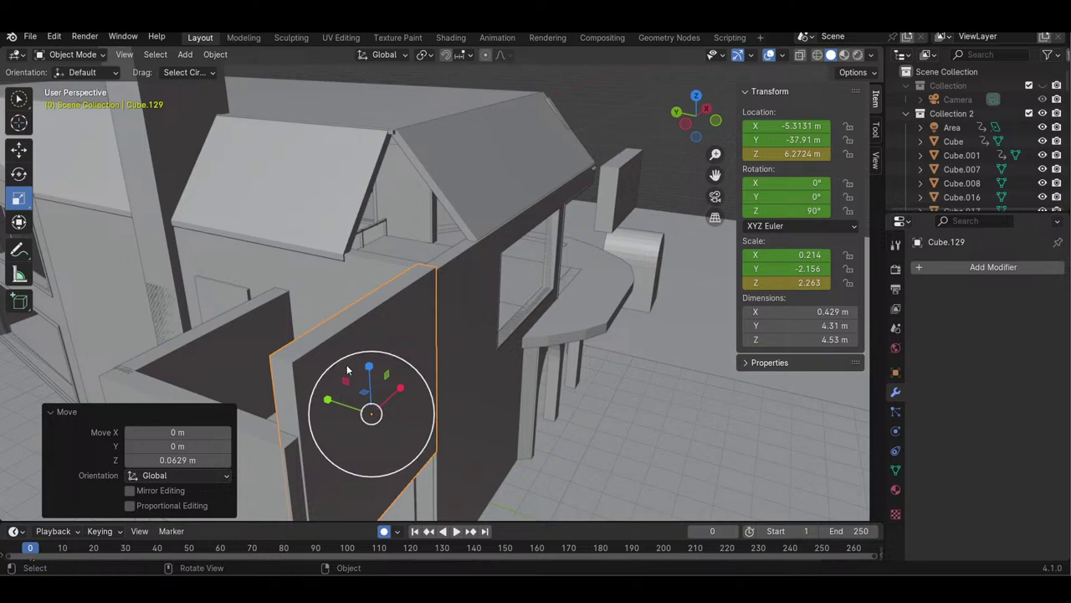
pyautogui.moveTo(369, 369); pyautogui.dragTo(371, 371)
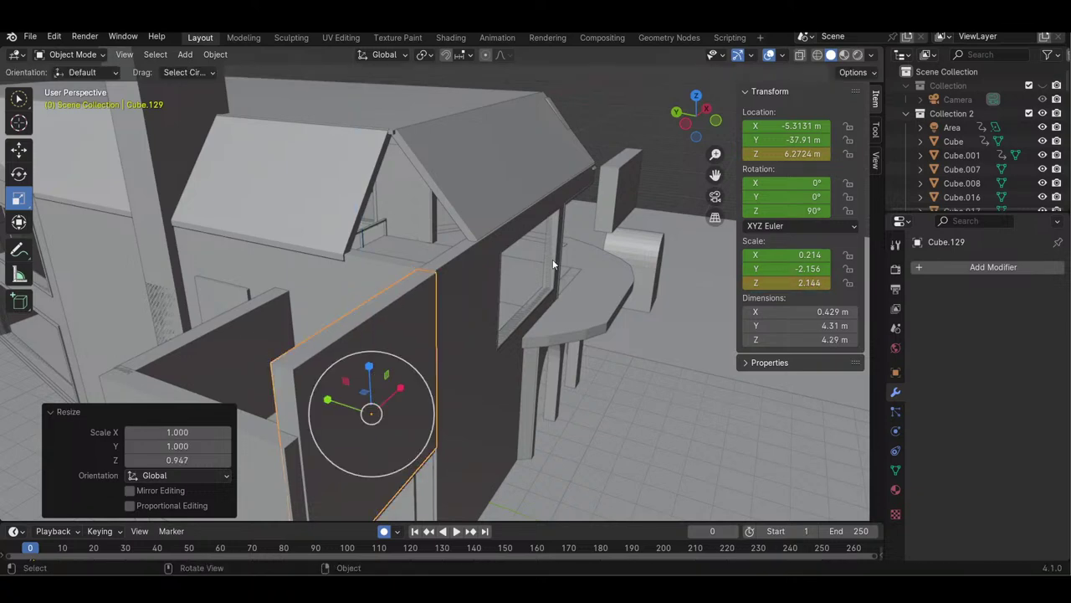
pyautogui.moveTo(669, 109); pyautogui.dragTo(561, 115)
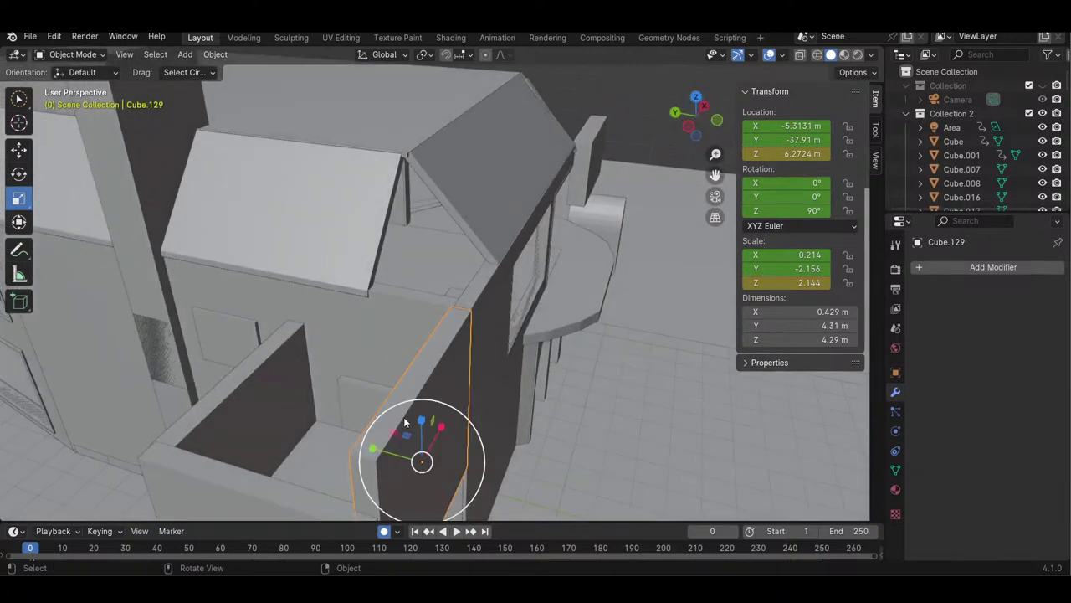
pyautogui.click(19, 150)
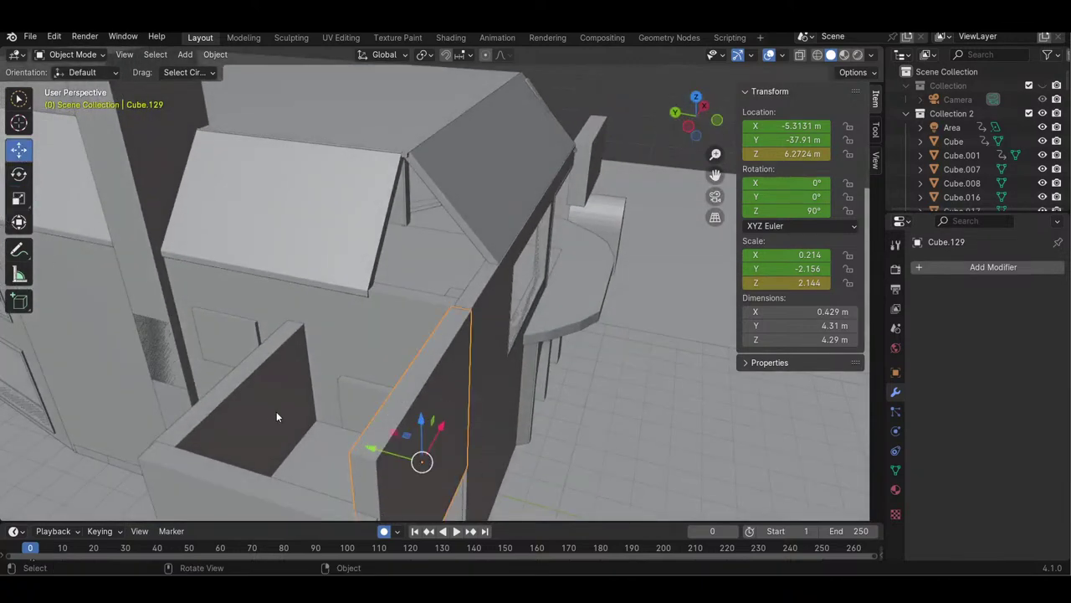
pyautogui.moveTo(387, 459); pyautogui.dragTo(388, 453)
pyautogui.click(661, 127)
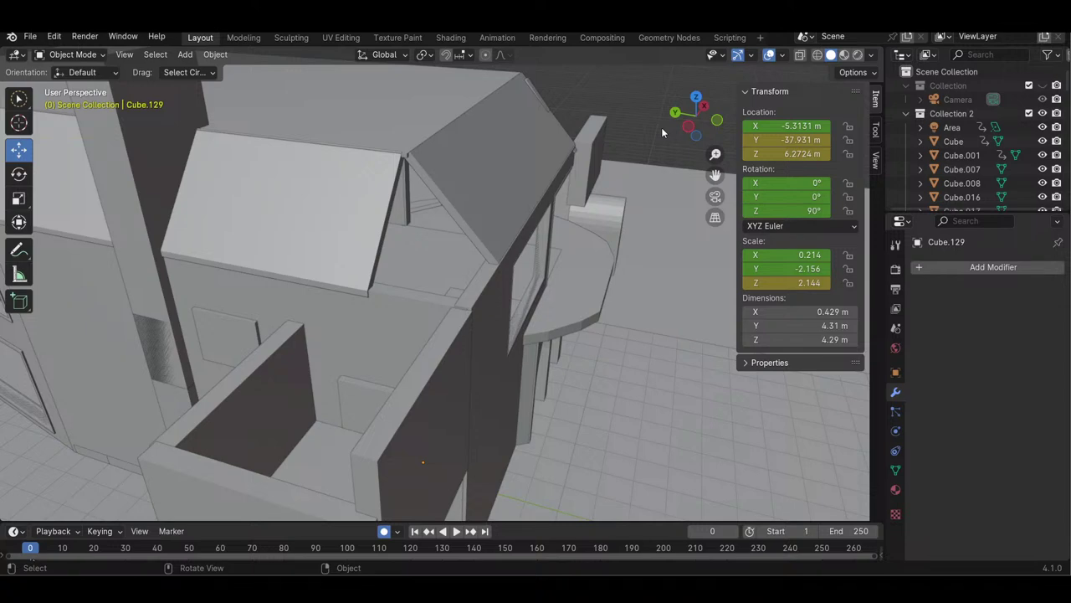
# - Delete the low wall parallel to the heightened side wall
pyautogui.moveTo(691, 117); pyautogui.dragTo(546, 287)
pyautogui.click(325, 351)
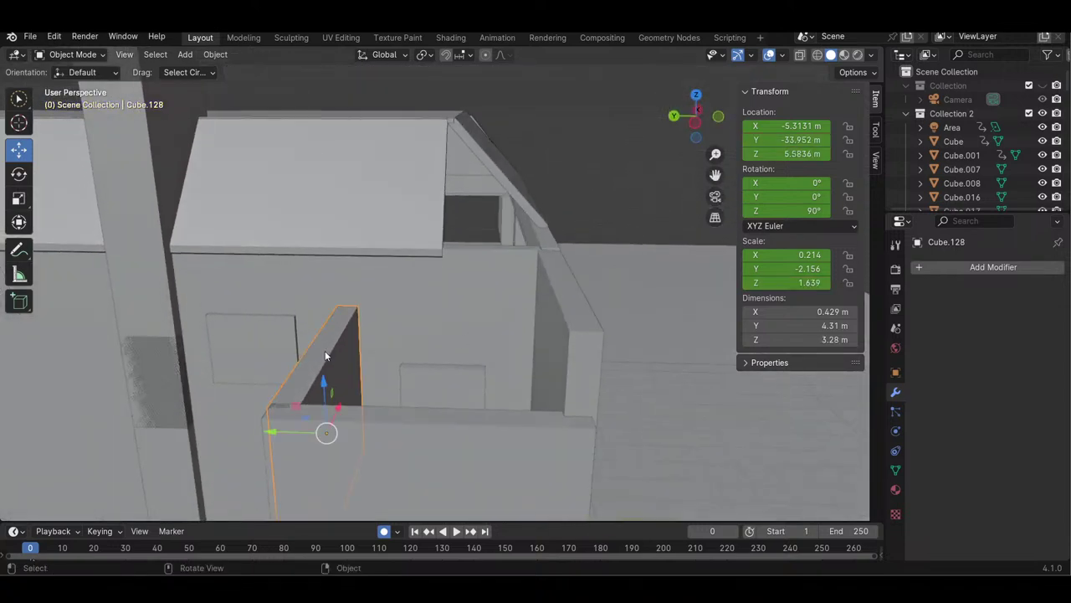
pyautogui.press('Delete')
# - Copy the heightened side wall and move the duplicate along Y to replace the removed parallel wall
pyautogui.click(565, 356)
pyautogui.hotkey('ctrl', 'c')
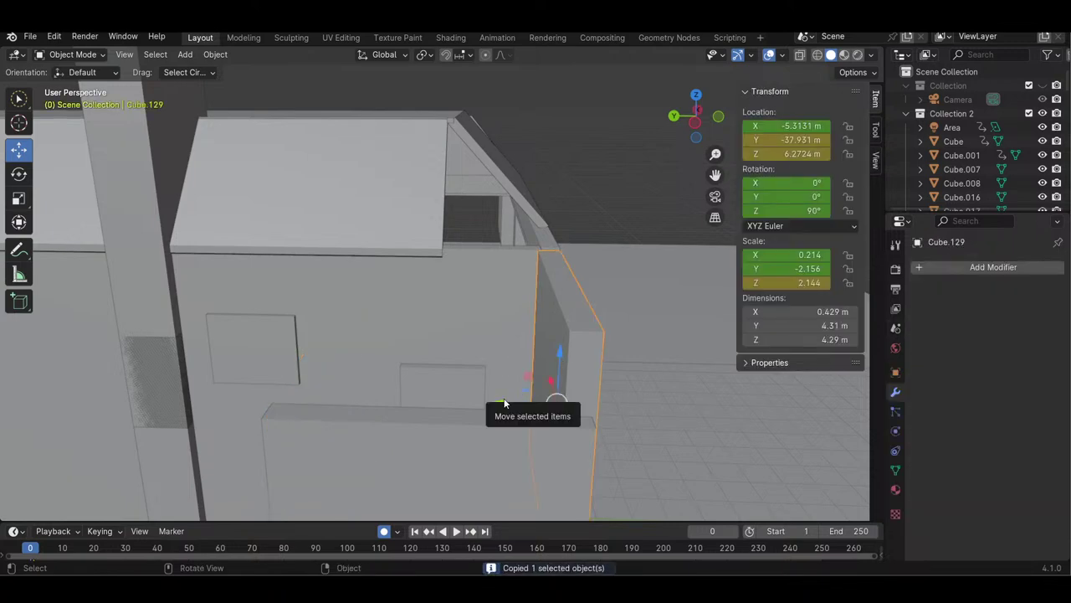
pyautogui.hotkey('ctrl', 'v')
pyautogui.press('g')
pyautogui.press('y')
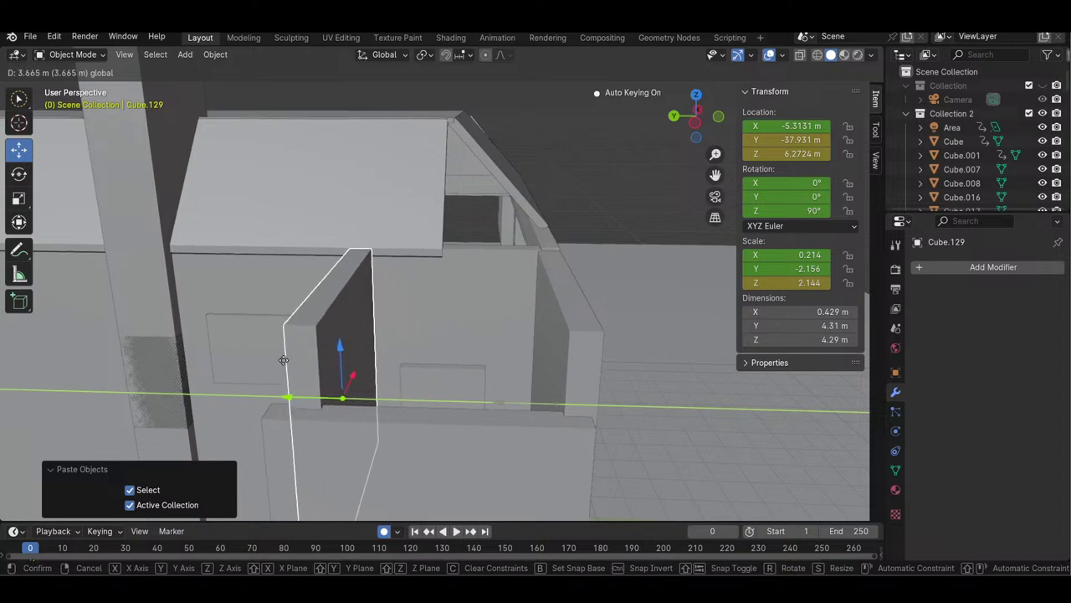
pyautogui.click(259, 364)
# - Heighten the end wall between the two side walls to a Z scale of about 1.981 and raise it about 0.855 m
pyautogui.moveTo(669, 134)
pyautogui.mouseDown()
pyautogui.moveTo(717, 125)
pyautogui.moveTo(708, 103)
pyautogui.moveTo(678, 117)
pyautogui.mouseUp()
pyautogui.click(557, 395)
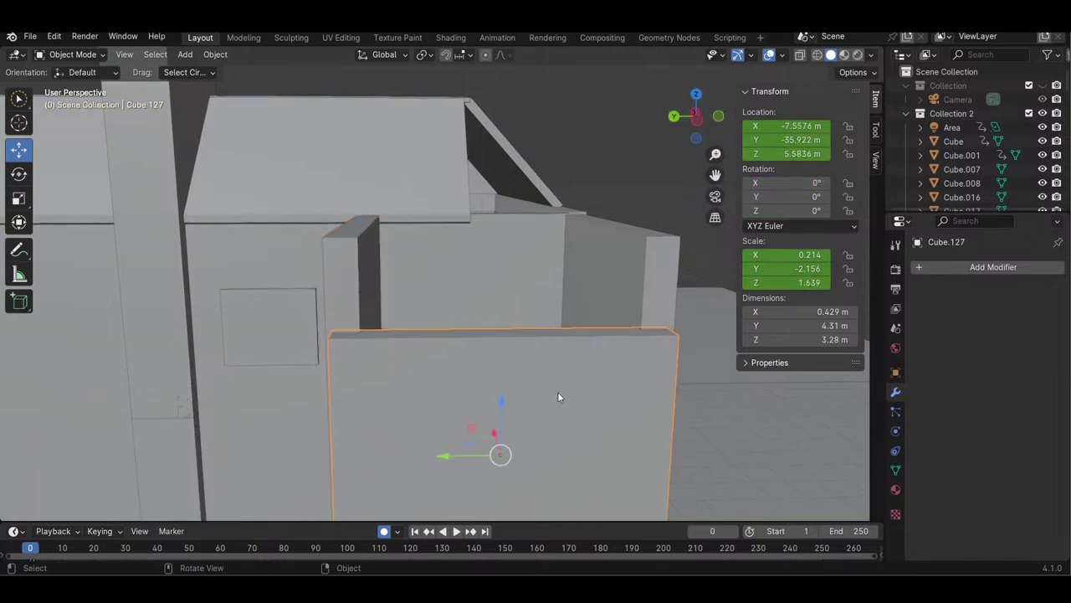
pyautogui.click(19, 198)
pyautogui.moveTo(506, 416); pyautogui.dragTo(506, 348)
pyautogui.hotkey('ctrl', 'z')
pyautogui.hotkey('ctrl', 'z')
pyautogui.click(19, 149)
pyautogui.moveTo(694, 117); pyautogui.dragTo(633, 130)
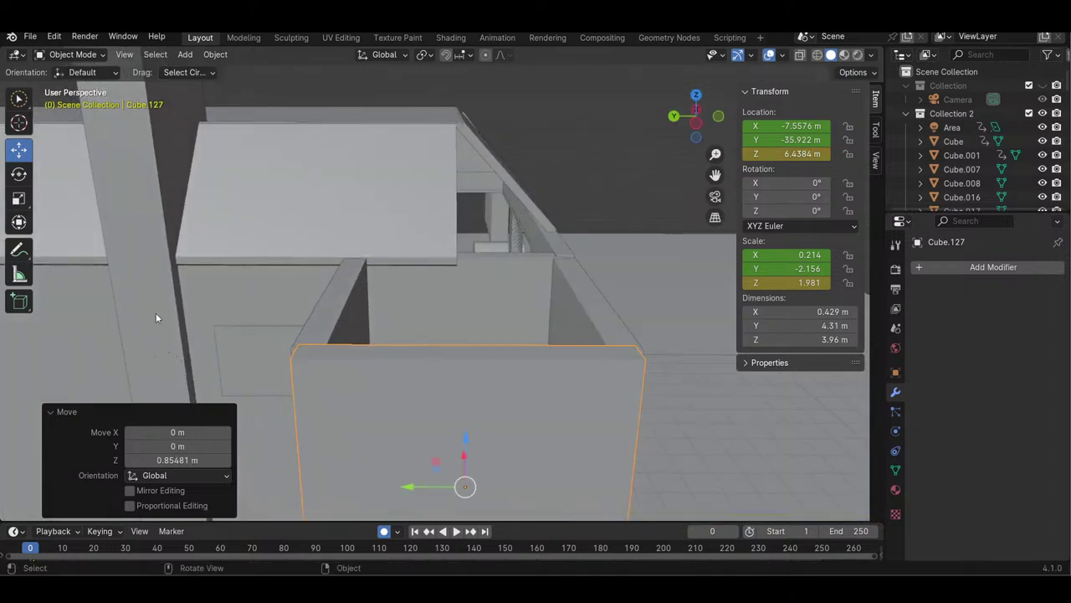
# - Fine-tune the end wall to a Y scale of about -2.214 and a Z scale of about 2.085
pyautogui.moveTo(716, 154); pyautogui.dragTo(715, 208)
pyautogui.click(19, 198)
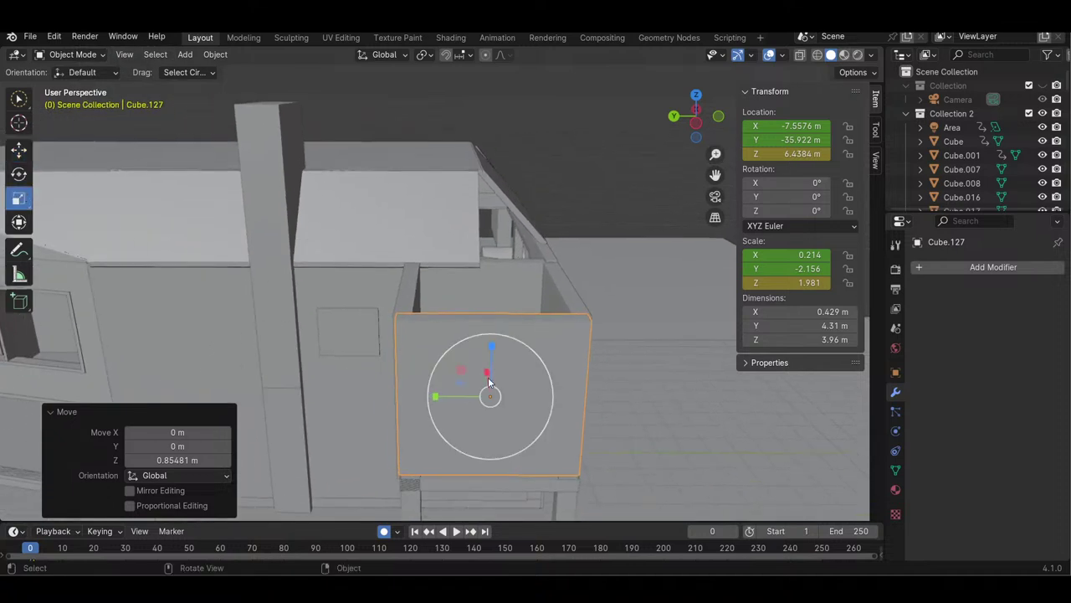
pyautogui.moveTo(450, 396)
pyautogui.mouseDown()
pyautogui.moveTo(437, 395)
pyautogui.moveTo(446, 400)
pyautogui.mouseUp()
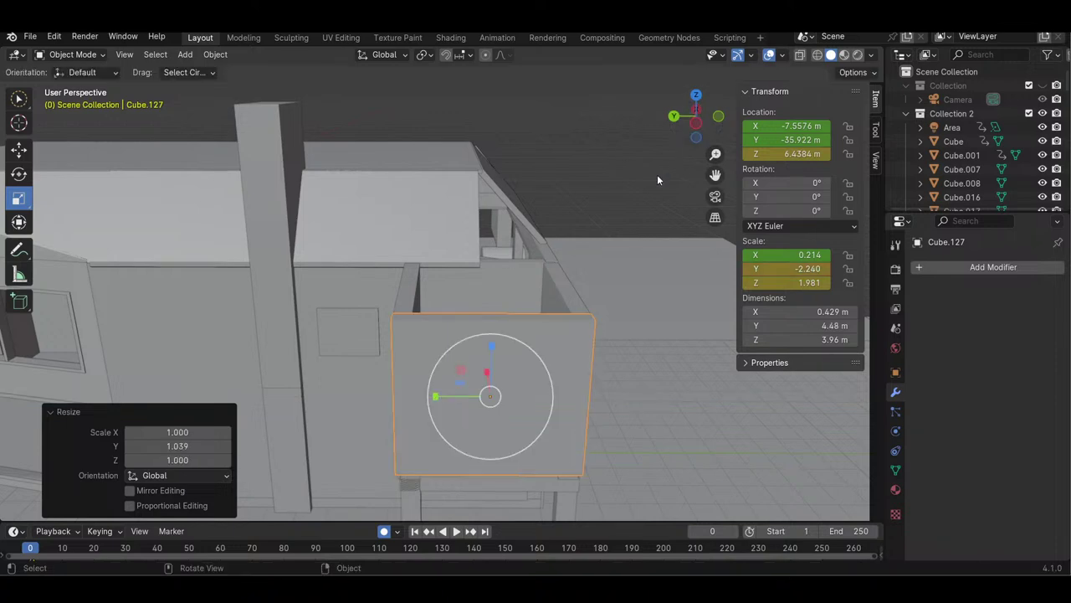
pyautogui.moveTo(695, 115); pyautogui.dragTo(587, 323)
pyautogui.click(448, 343)
pyautogui.moveTo(488, 243); pyautogui.dragTo(489, 241)
pyautogui.hotkey('ctrl', 'z')
pyautogui.moveTo(442, 290); pyautogui.dragTo(442, 288)
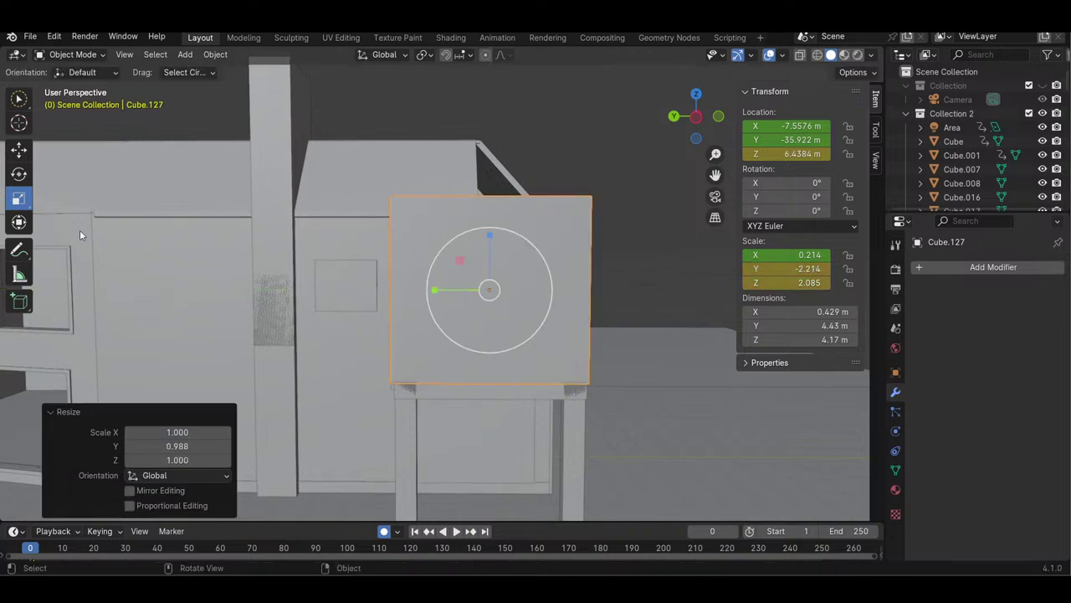
# - Adjust the end wall's vertical position along Z to fit the side walls, then deselect it
pyautogui.click(27, 151)
pyautogui.moveTo(489, 234); pyautogui.dragTo(495, 242)
pyautogui.click(611, 174)
# - Enlarge the small rectangular wall panel to Y scale about -1.041 and Z scale about 0.792, and move it about -0.070 m along Y
pyautogui.moveTo(693, 138); pyautogui.dragTo(715, 101)
pyautogui.click(315, 384)
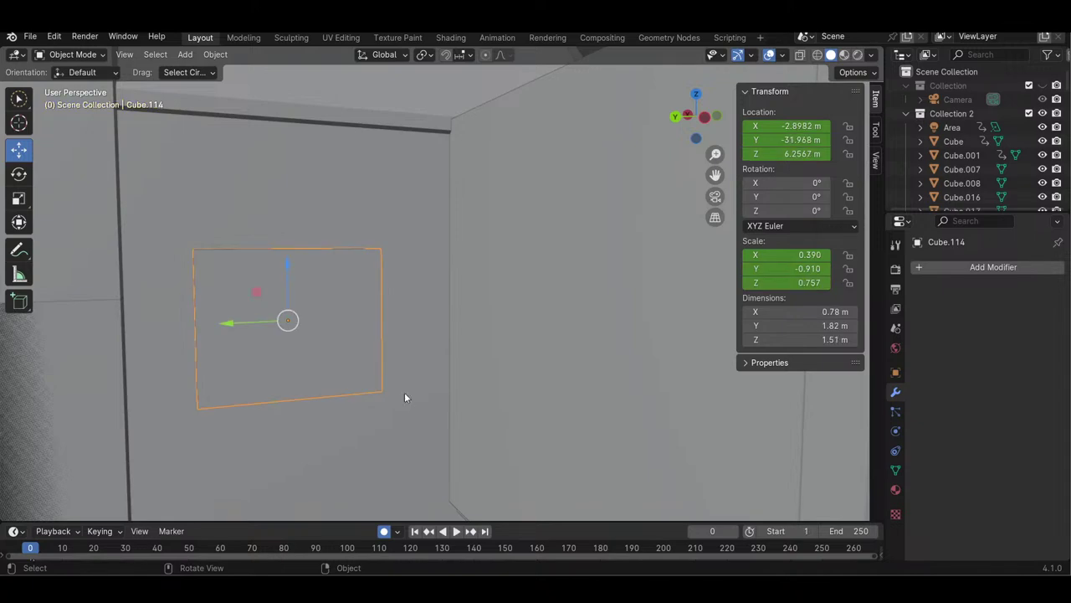
pyautogui.click(20, 197)
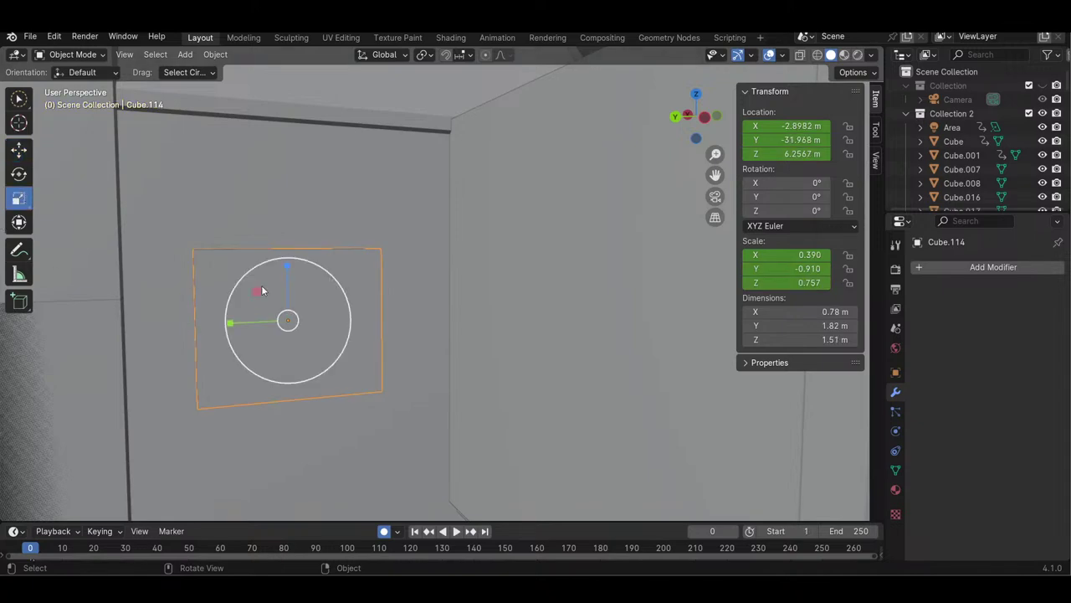
pyautogui.click(19, 149)
pyautogui.moveTo(694, 118)
pyautogui.mouseDown()
pyautogui.moveTo(494, 121)
pyautogui.moveTo(674, 122)
pyautogui.mouseUp()
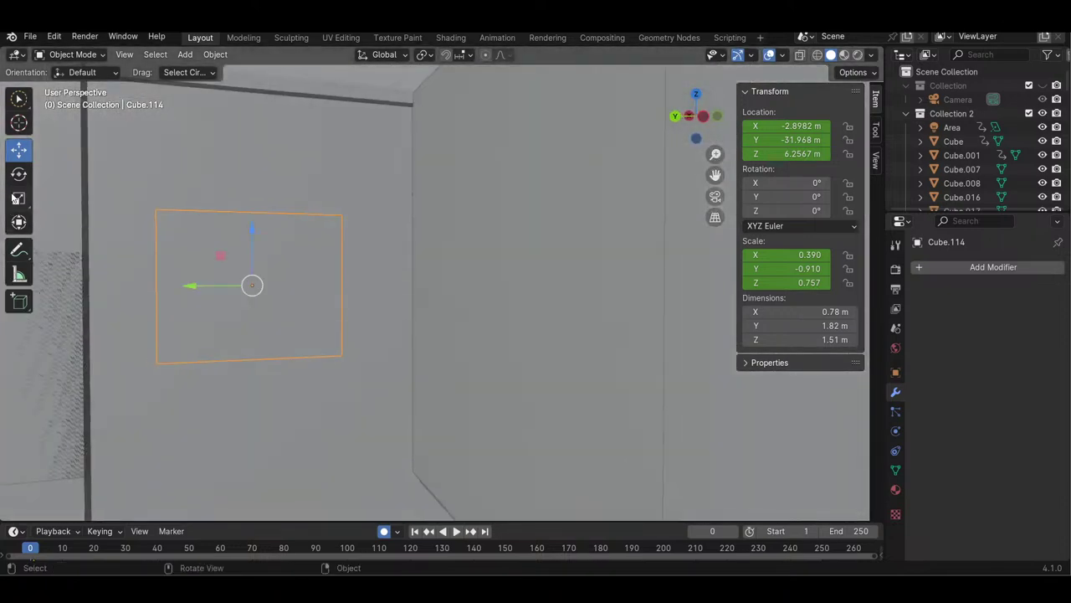
pyautogui.click(19, 198)
pyautogui.moveTo(193, 286); pyautogui.dragTo(167, 286)
pyautogui.moveTo(251, 244); pyautogui.dragTo(248, 237)
pyautogui.moveTo(219, 285); pyautogui.dragTo(210, 284)
pyautogui.click(19, 150)
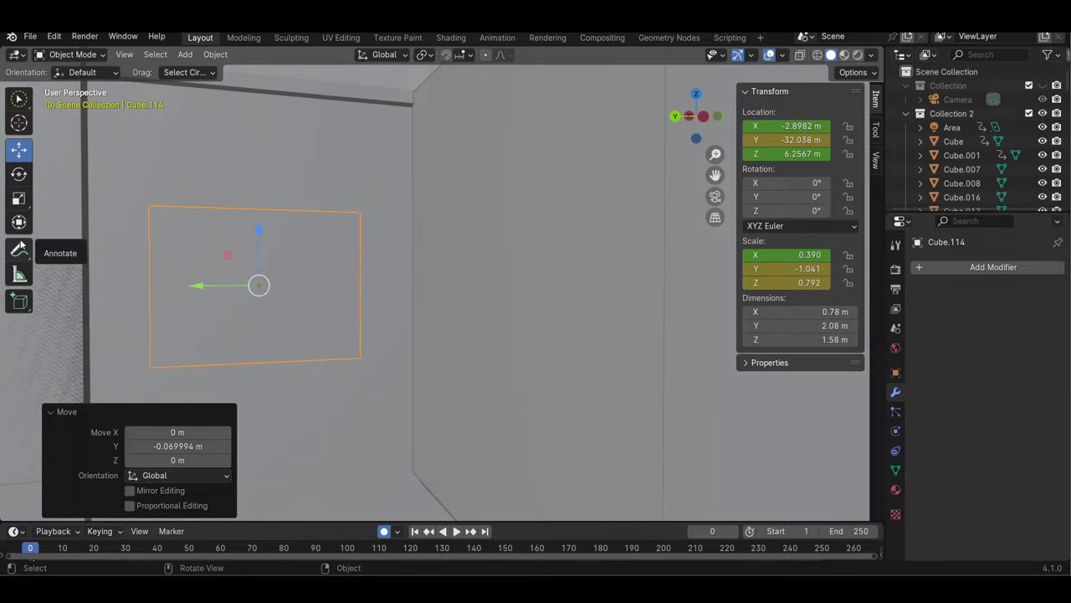
pyautogui.hotkey('ctrl', 'v')
pyautogui.moveTo(199, 287); pyautogui.dragTo(207, 287)
pyautogui.hotkey('ctrl', 'z')
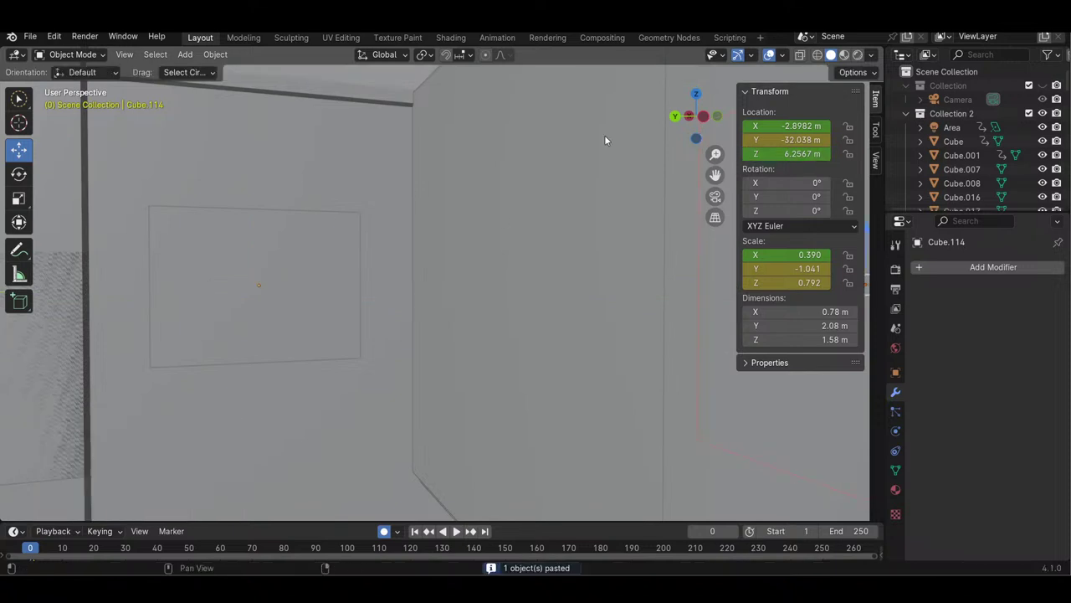
# - Try rescaling the small wall panel along X and undo the changes
pyautogui.click(113, 280)
pyautogui.click(227, 279)
pyautogui.click(18, 199)
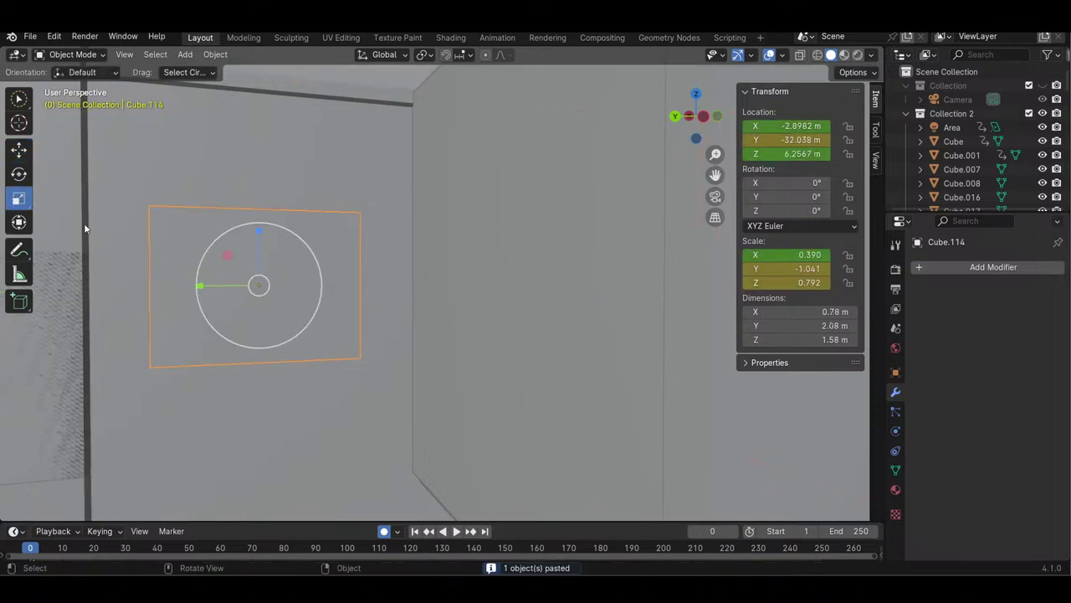
pyautogui.moveTo(708, 124); pyautogui.dragTo(722, 137)
pyautogui.moveTo(365, 374)
pyautogui.mouseDown()
pyautogui.moveTo(350, 371)
pyautogui.moveTo(361, 375)
pyautogui.mouseUp()
pyautogui.press('s')
pyautogui.press('Escape')
pyautogui.hotkey('ctrl', 'z')
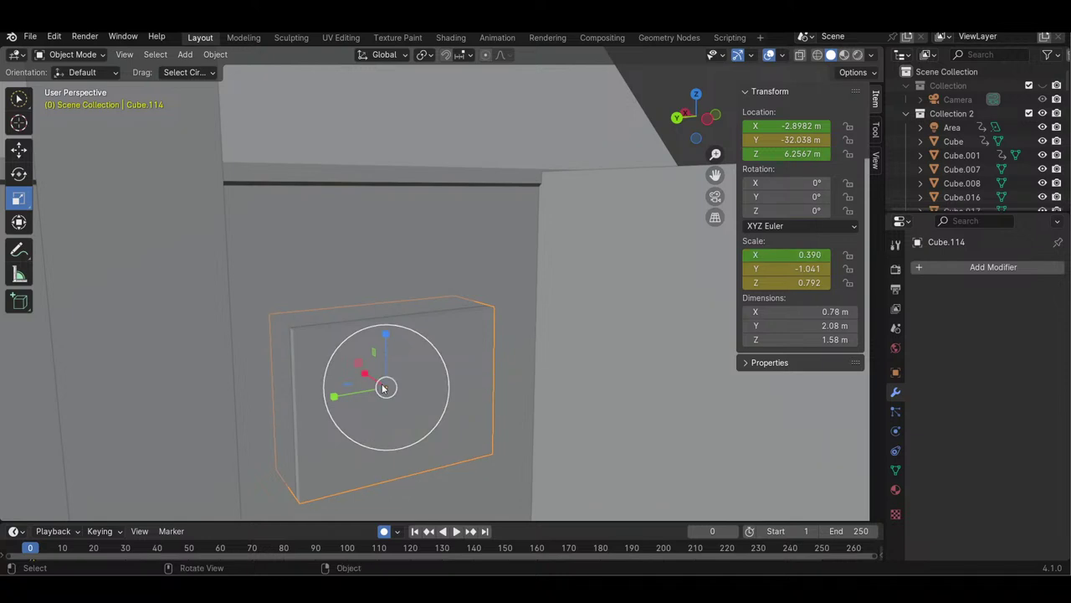
pyautogui.hotkey('ctrl', 'z')
# - Duplicate the small wall panel in place and scale the copy so it forms a smaller inner panel
pyautogui.click(382, 389)
pyautogui.hotkey('ctrl', 'c')
pyautogui.hotkey('ctrl', 'v')
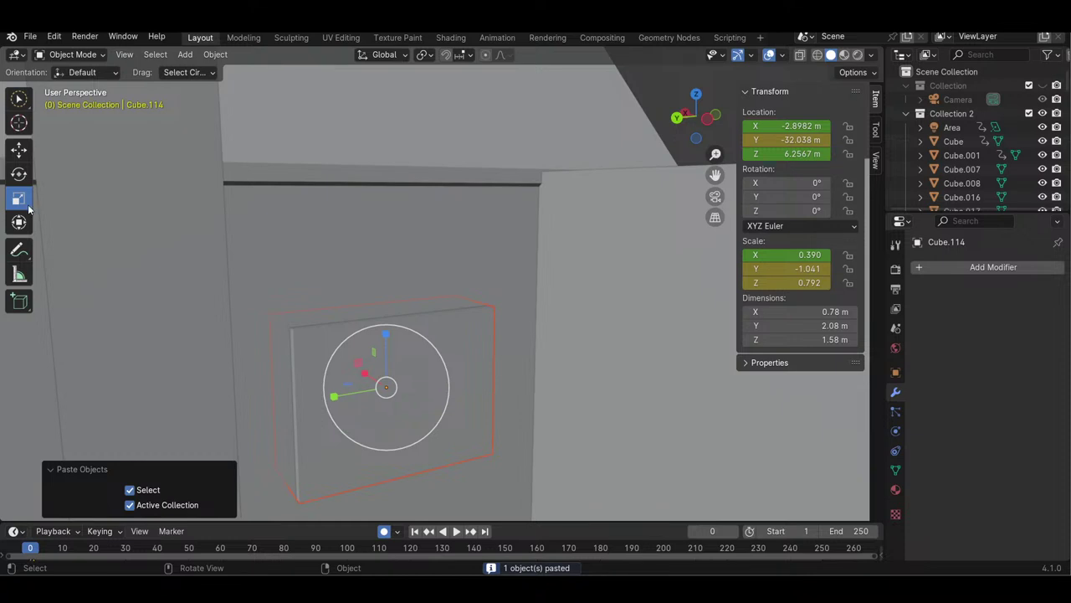
pyautogui.moveTo(334, 397); pyautogui.dragTo(365, 373)
pyautogui.moveTo(386, 336); pyautogui.dragTo(385, 339)
# - Scale the outer wall panel uniformly by about 1.017
pyautogui.click(296, 367)
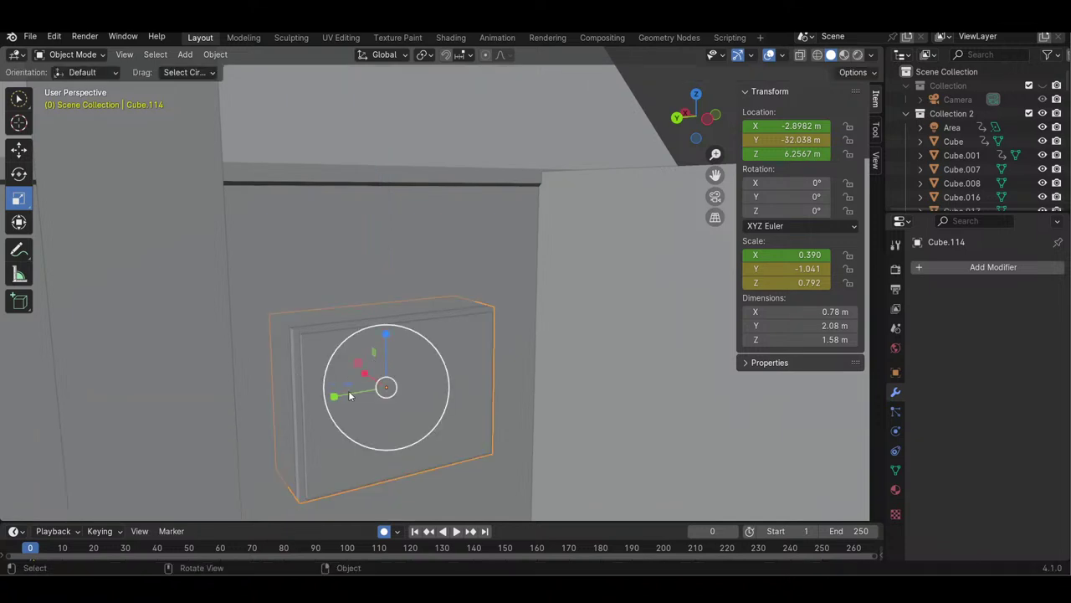
pyautogui.press('s')
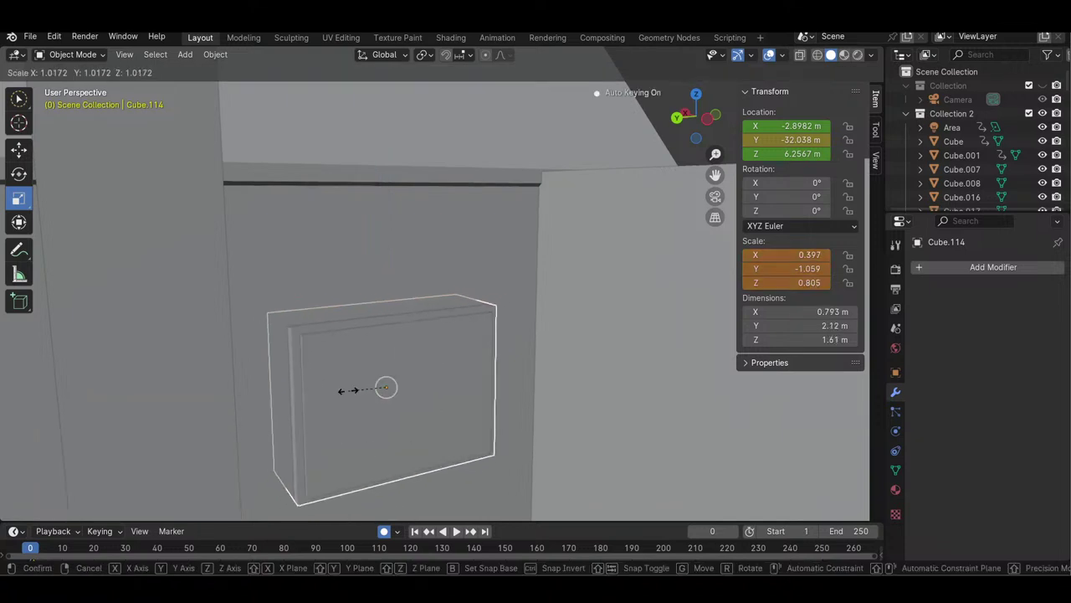
pyautogui.click(347, 390)
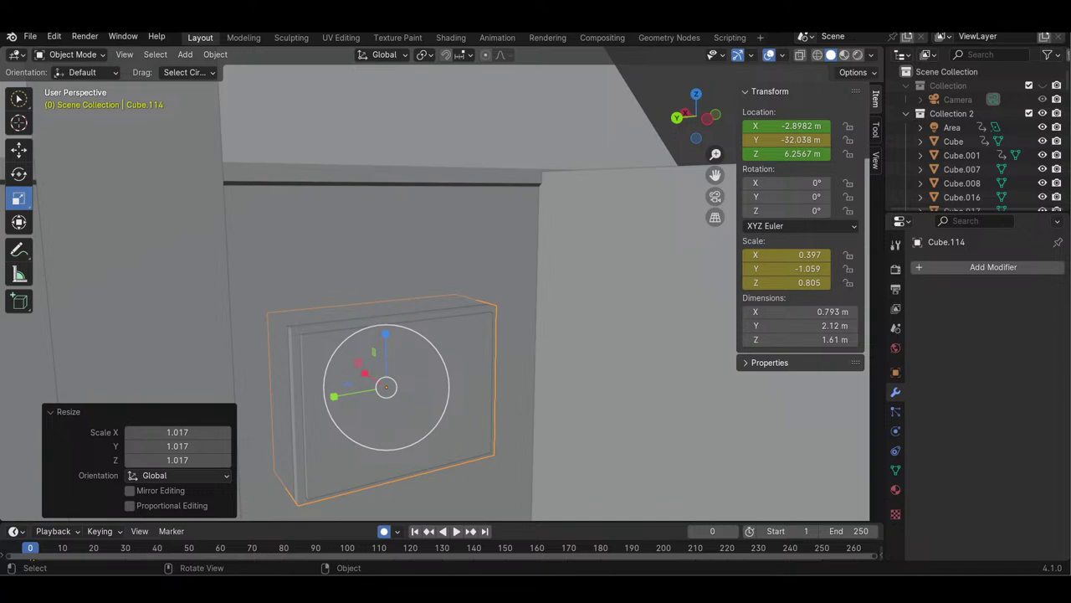
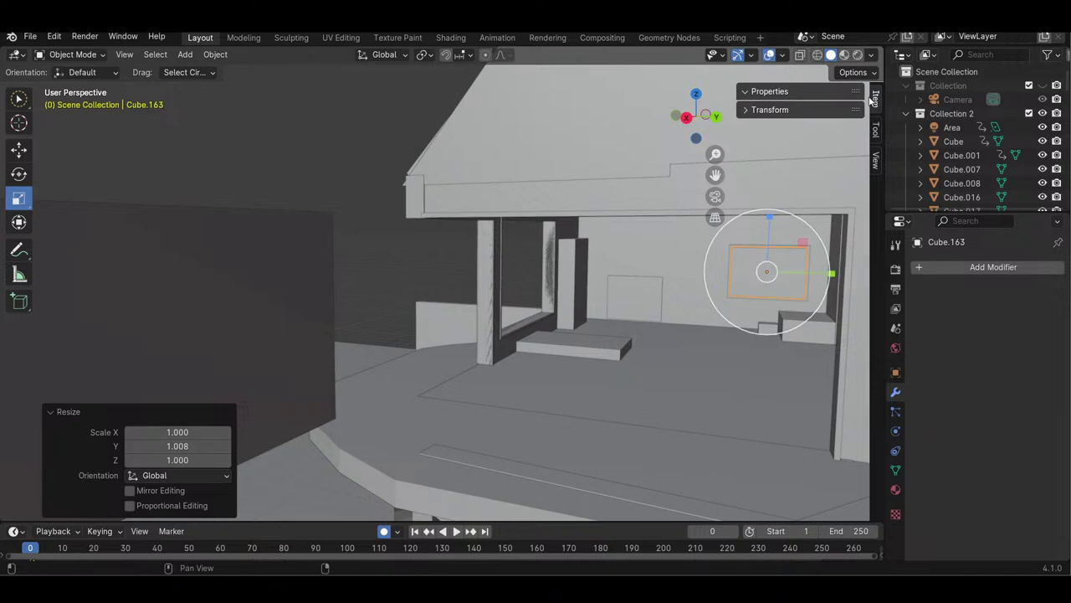
# - Lock the view to the selected inner wall panel and move the panel about -0.123 m along Y
pyautogui.moveTo(679, 130); pyautogui.dragTo(688, 120)
pyautogui.moveTo(715, 174); pyautogui.dragTo(715, 174)
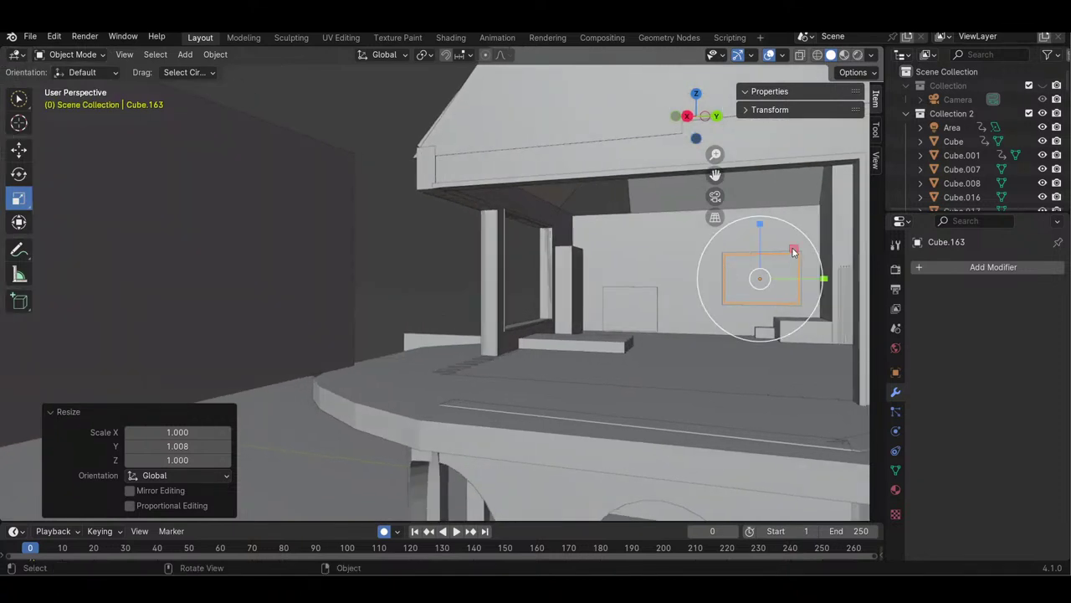
pyautogui.click(123, 54)
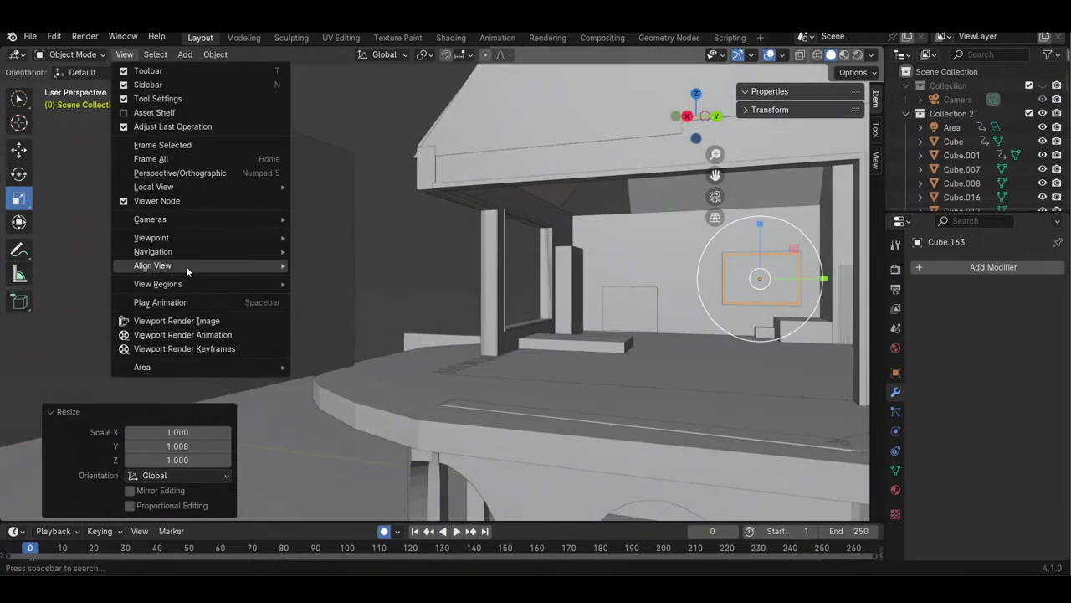
pyautogui.moveTo(186, 266)
pyautogui.click(369, 348)
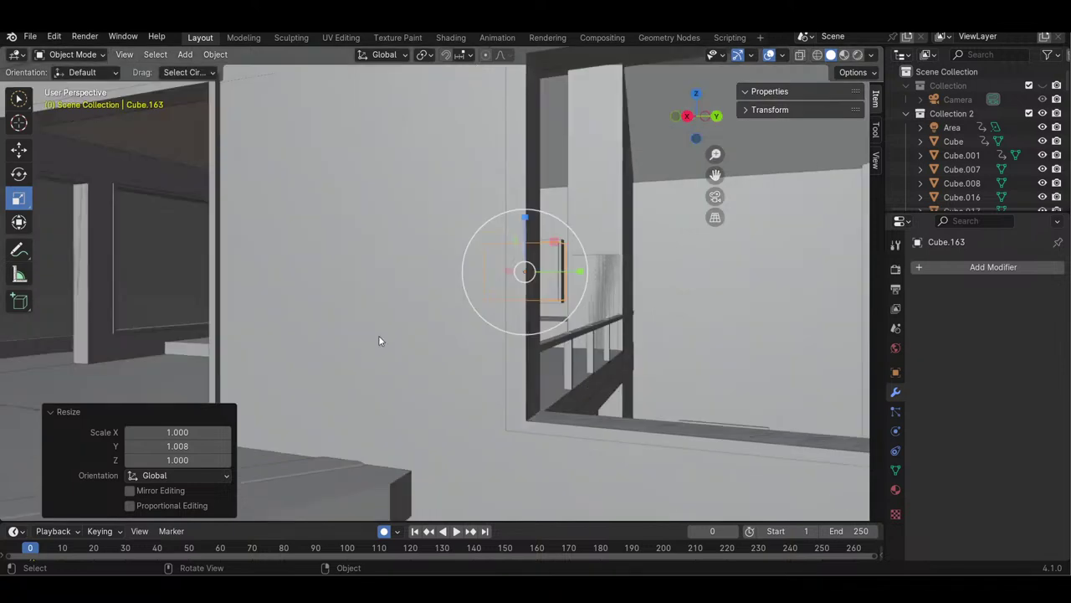
pyautogui.moveTo(715, 172); pyautogui.dragTo(715, 173)
pyautogui.moveTo(698, 117)
pyautogui.mouseDown()
pyautogui.moveTo(691, 105)
pyautogui.moveTo(695, 115)
pyautogui.mouseUp()
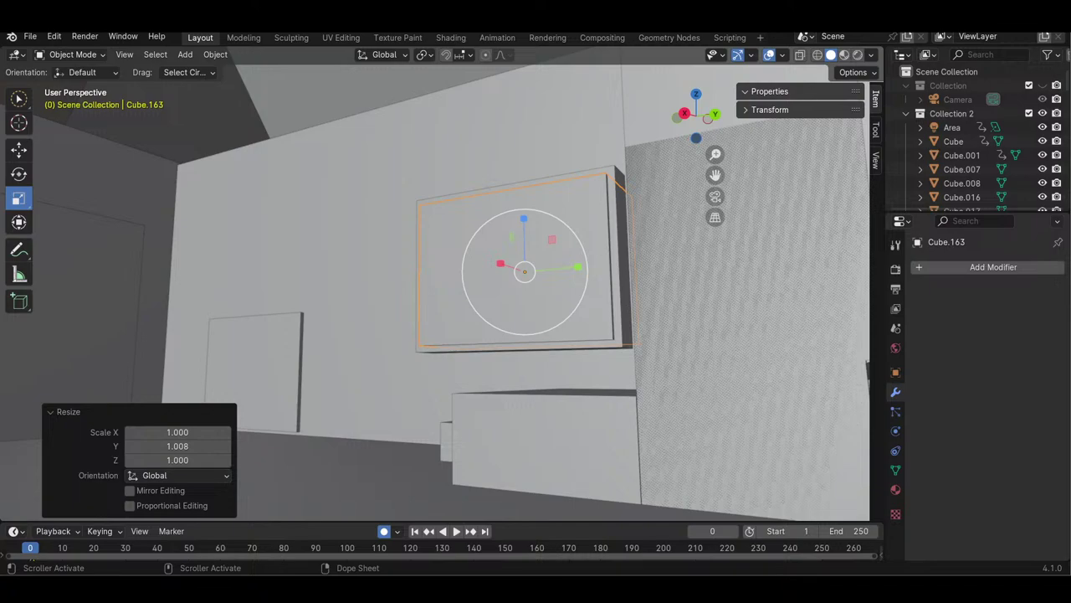
pyautogui.moveTo(706, 121); pyautogui.dragTo(659, 117)
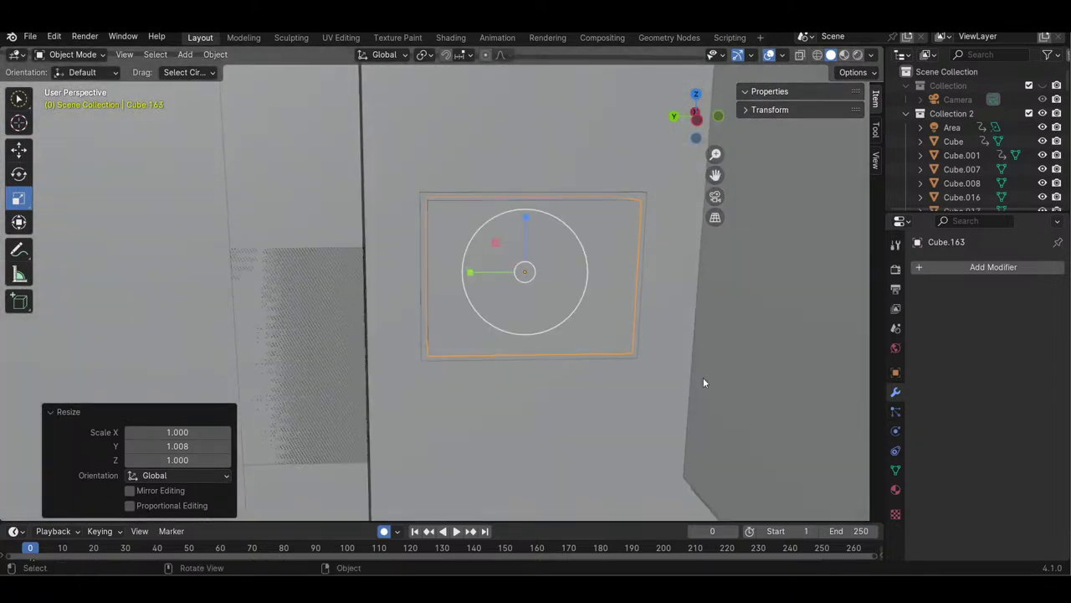
pyautogui.click(18, 149)
pyautogui.moveTo(485, 287); pyautogui.dragTo(440, 283)
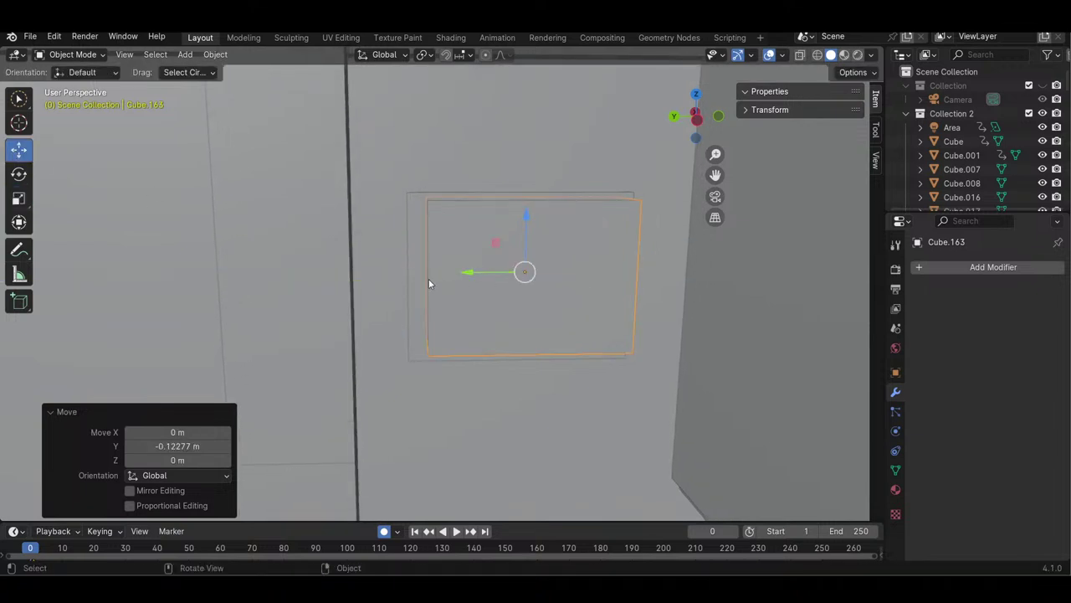
# - Delete the outer wall panel and select the remaining inner panel
pyautogui.click(419, 276)
pyautogui.press('Delete')
pyautogui.click(484, 293)
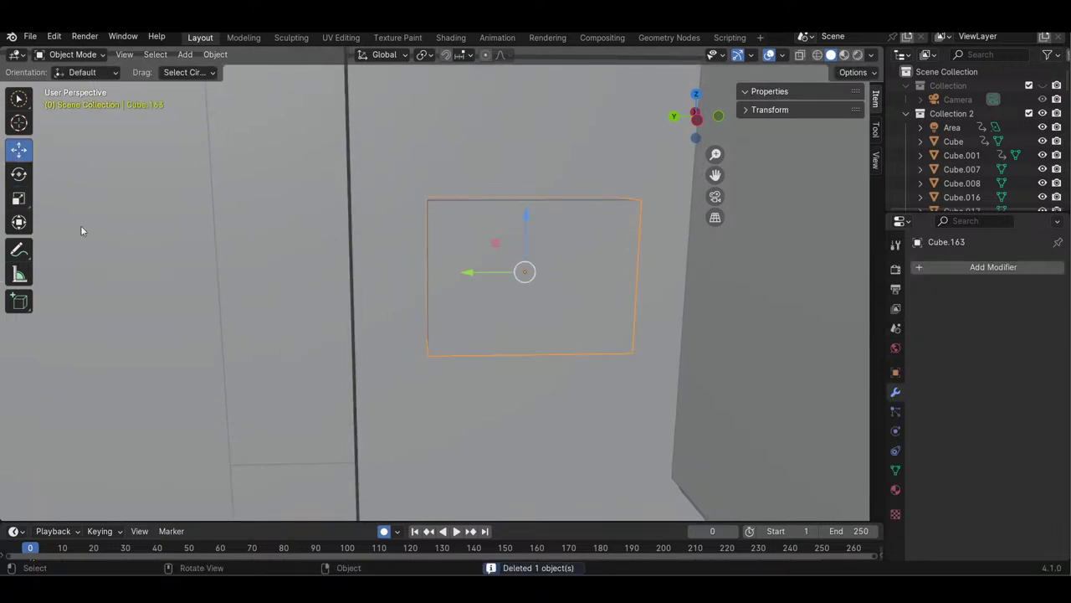
# - Scale the remaining wall panel by about 0.864 along Y and nudge it about -0.0003 m along Y
pyautogui.click(19, 198)
pyautogui.moveTo(473, 269); pyautogui.dragTo(486, 274)
pyautogui.moveTo(688, 127); pyautogui.dragTo(676, 119)
pyautogui.click(18, 150)
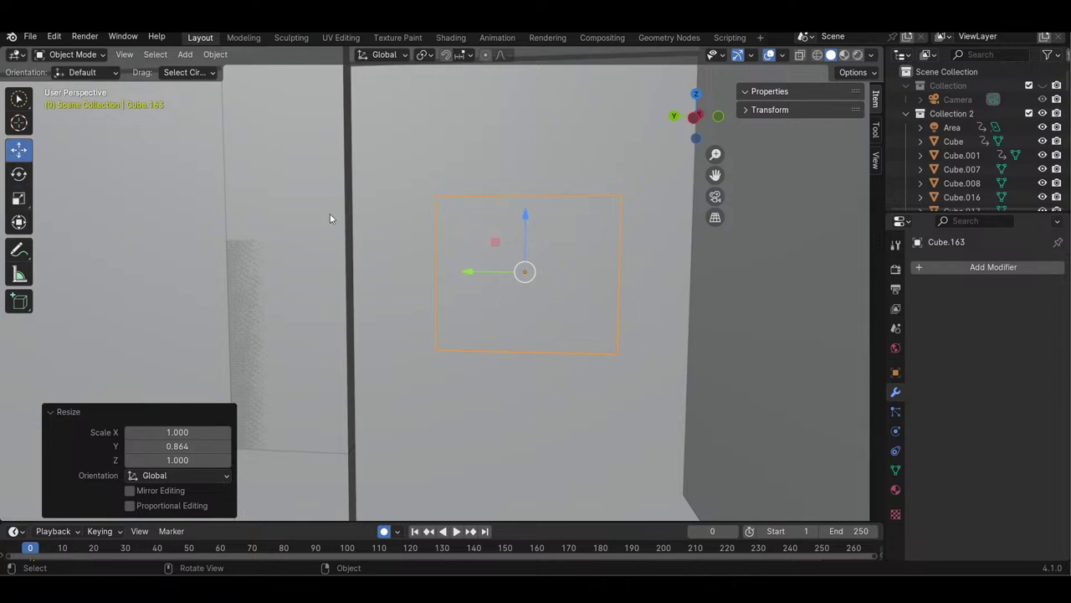
pyautogui.moveTo(467, 270); pyautogui.dragTo(470, 266)
# - Add a Boolean modifier to the wall that the small panel passes through
pyautogui.moveTo(708, 130); pyautogui.dragTo(686, 78)
pyautogui.moveTo(659, 156); pyautogui.dragTo(673, 113)
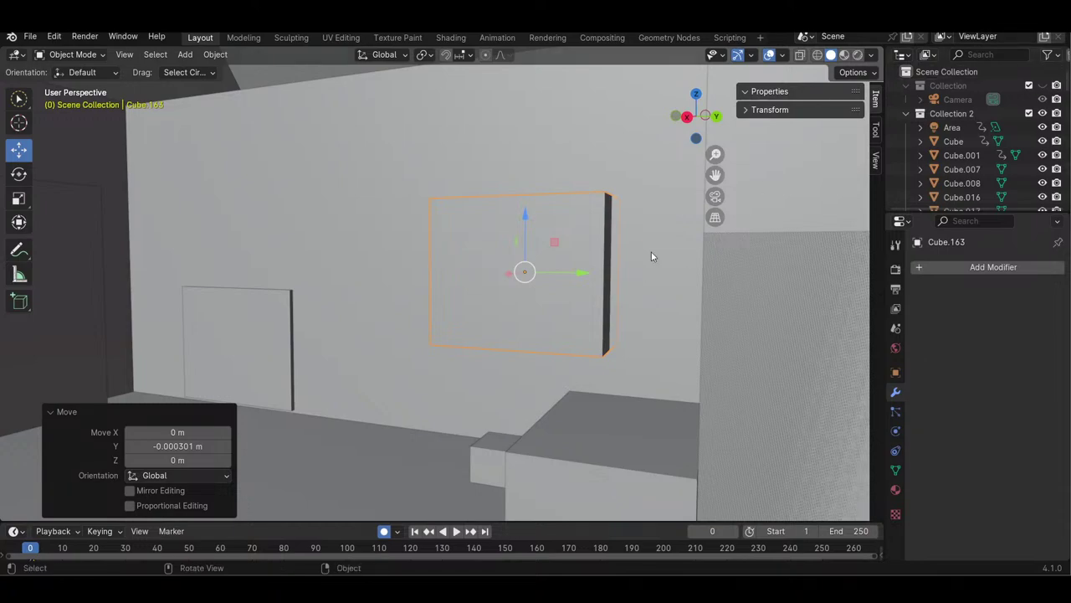
pyautogui.moveTo(705, 151); pyautogui.dragTo(687, 132)
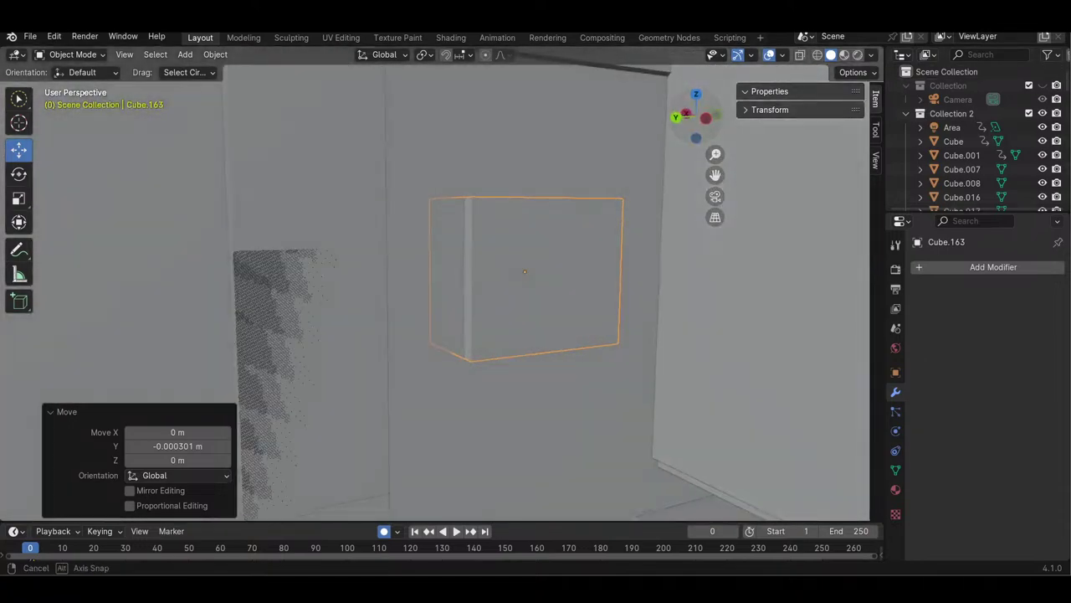
pyautogui.click(464, 190)
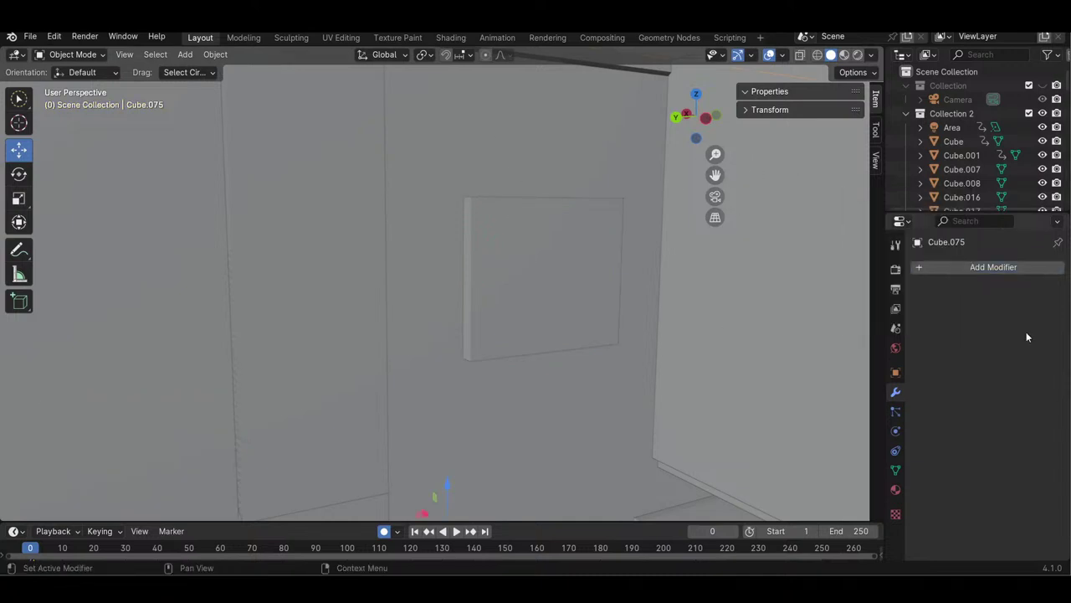
pyautogui.click(978, 266)
pyautogui.moveTo(915, 276)
pyautogui.click(805, 298)
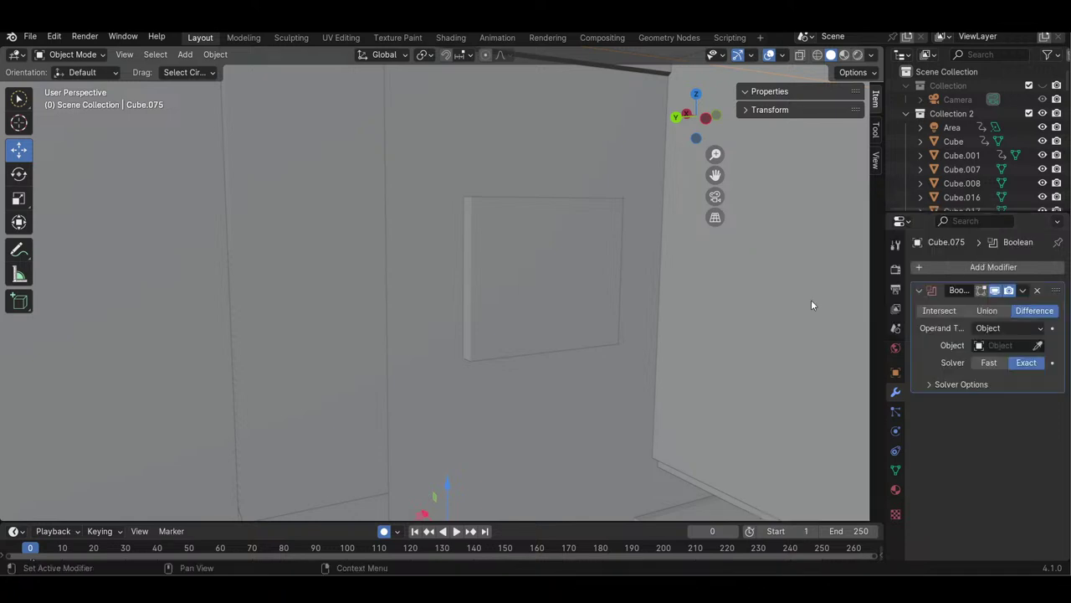
# - Set Cube.163 as the object of the wall's Boolean difference
pyautogui.click(614, 262)
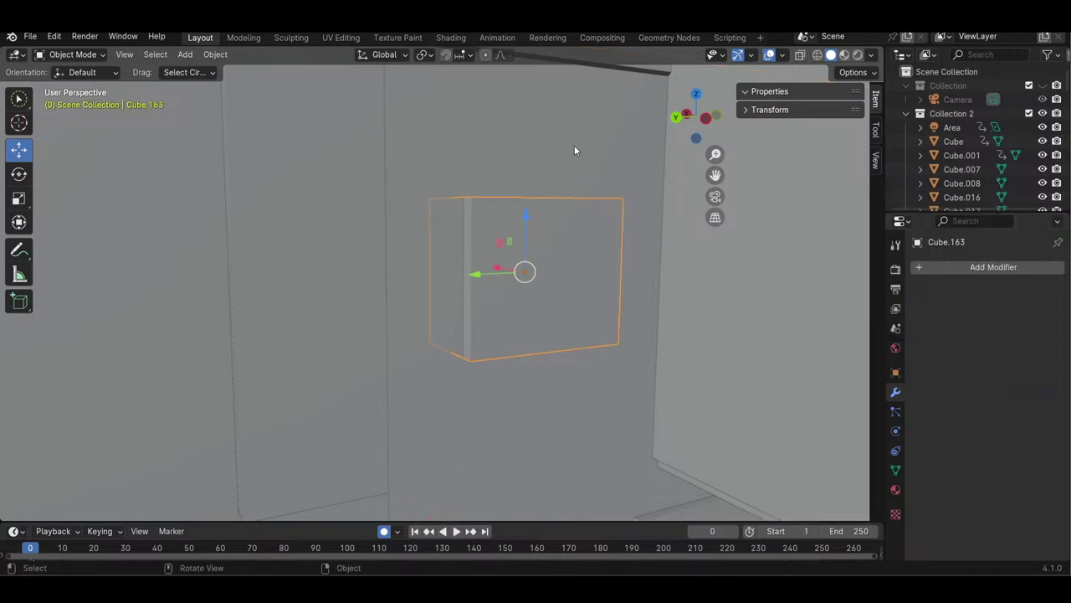
pyautogui.hotkey('ctrl', 'z')
pyautogui.click(1009, 345)
pyautogui.write('1')
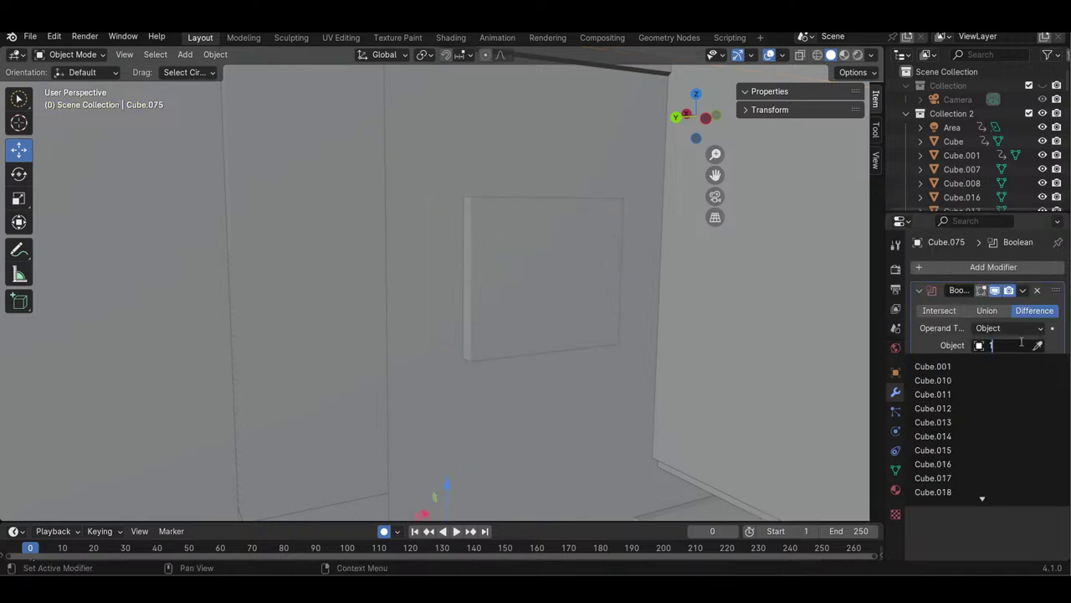
pyautogui.write('63')
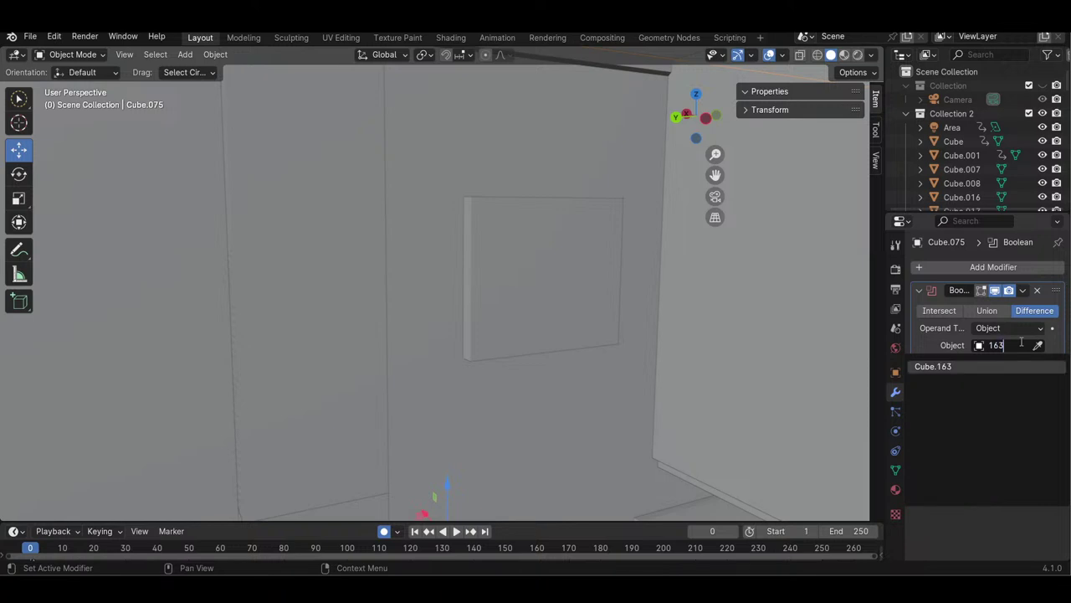
pyautogui.press('Return')
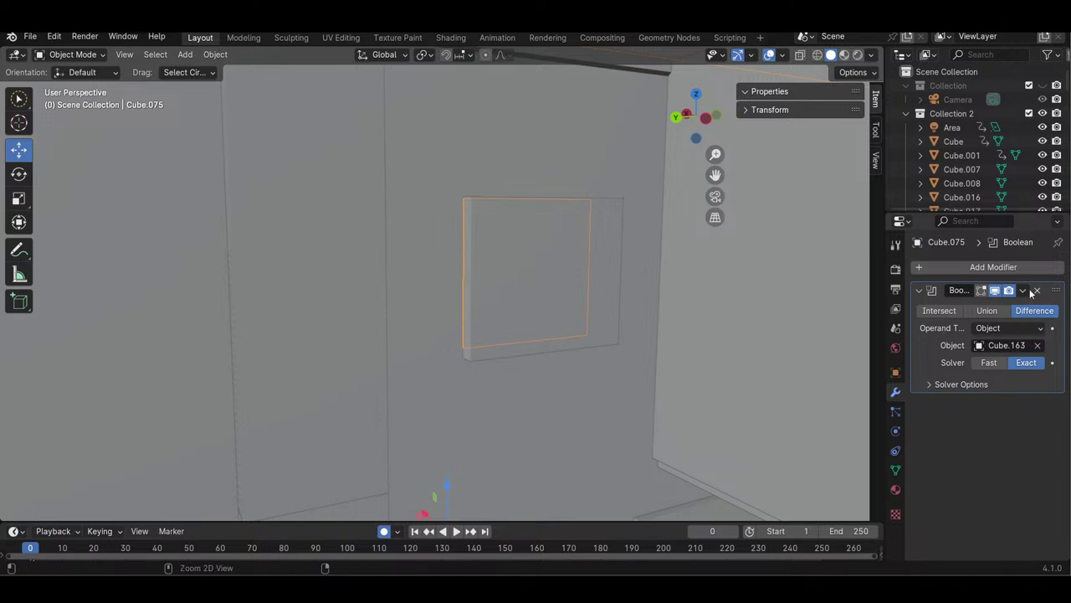
# - Apply the wall's Boolean modifier and delete the cutter panel to open the window hole
pyautogui.hotkey('ctrl', 'a')
pyautogui.click(554, 261)
pyautogui.press('Delete')
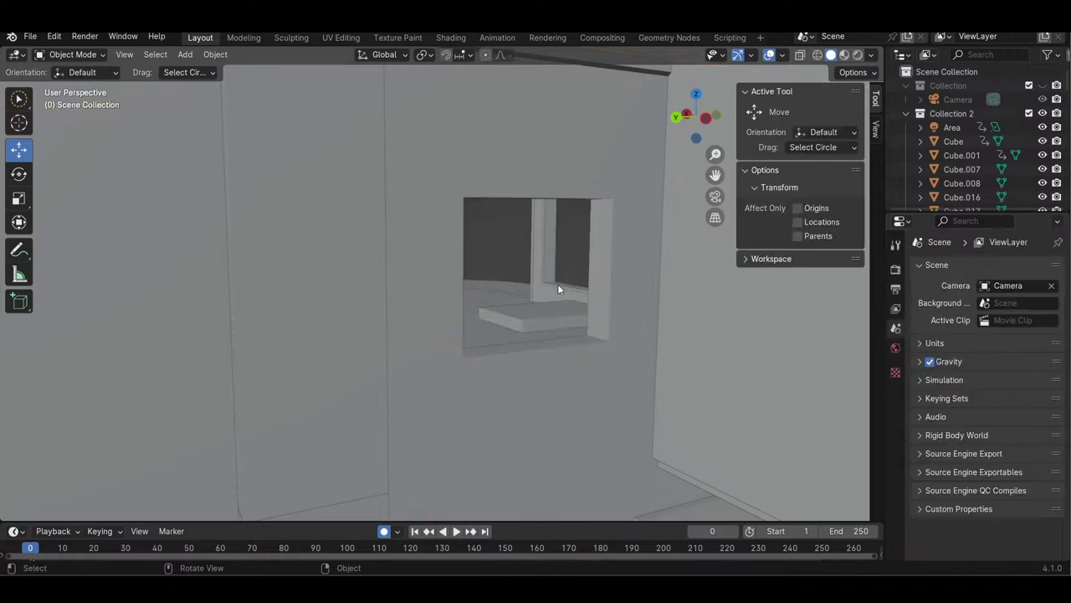
# - Scale the tall box beside the interior window by about 1.071 along X
pyautogui.moveTo(706, 120); pyautogui.dragTo(760, 123)
pyautogui.moveTo(715, 154); pyautogui.dragTo(714, 214)
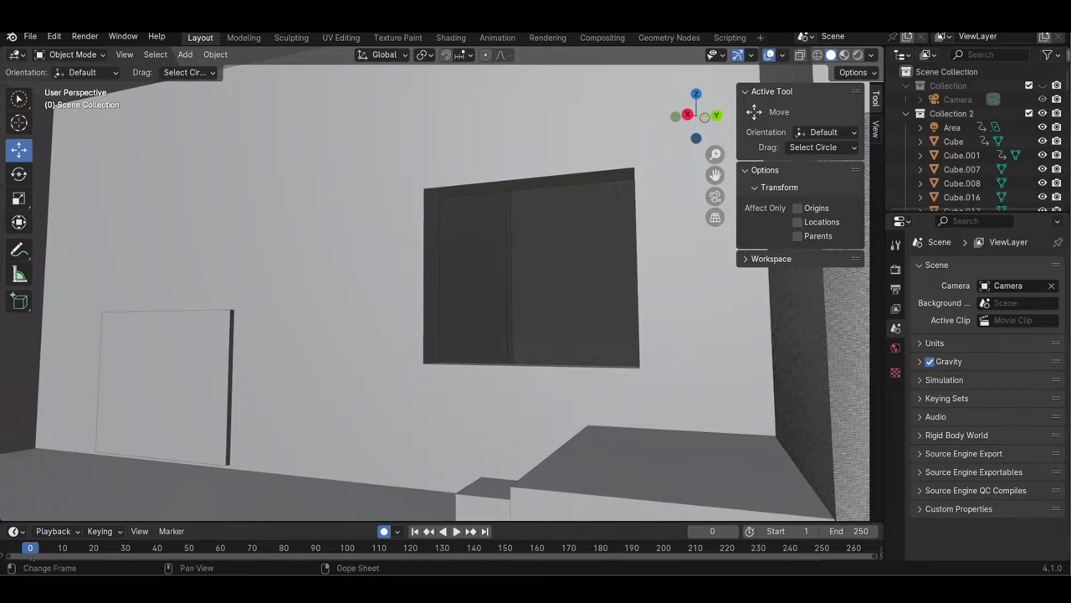
pyautogui.moveTo(701, 119); pyautogui.dragTo(962, 119)
pyautogui.moveTo(653, 117)
pyautogui.mouseDown()
pyautogui.moveTo(559, 119)
pyautogui.moveTo(674, 132)
pyautogui.moveTo(738, 124)
pyautogui.moveTo(718, 161)
pyautogui.moveTo(718, 193)
pyautogui.moveTo(711, 132)
pyautogui.moveTo(762, 123)
pyautogui.moveTo(651, 119)
pyautogui.mouseUp()
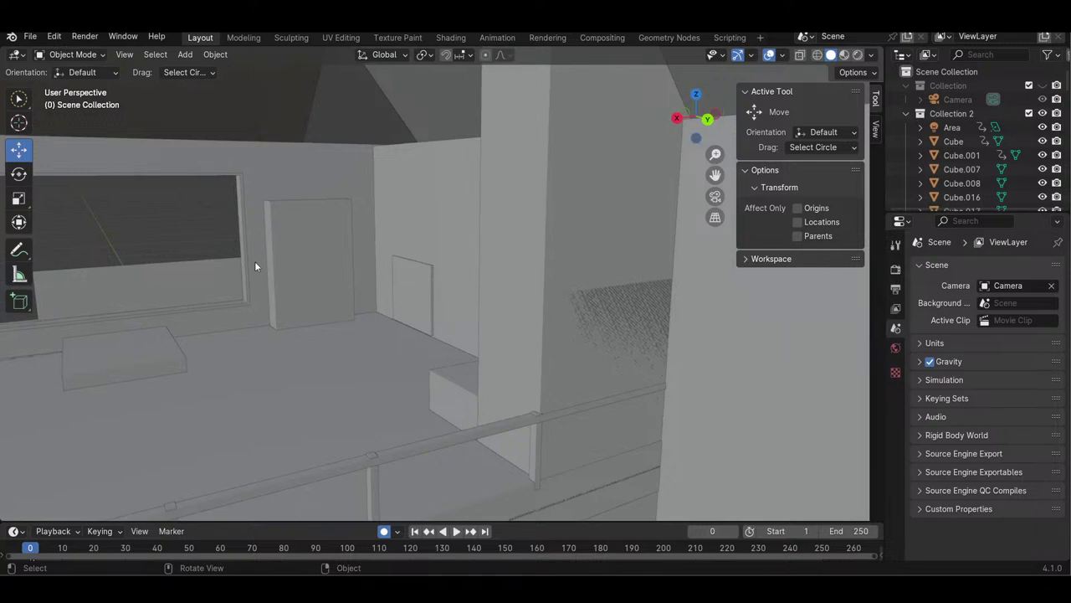
pyautogui.click(327, 299)
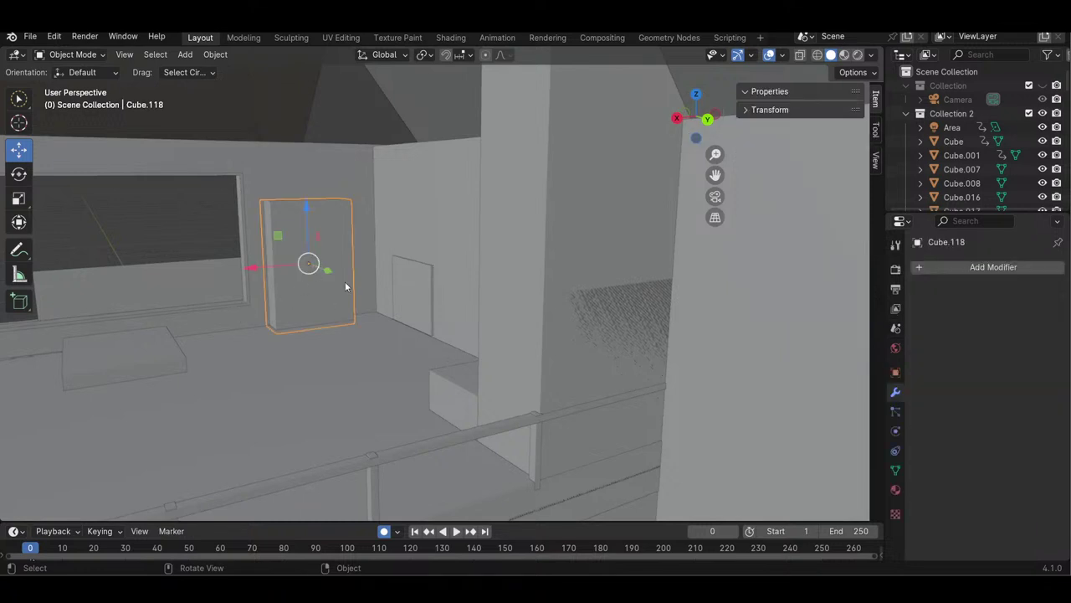
pyautogui.moveTo(717, 155)
pyautogui.mouseDown()
pyautogui.moveTo(716, 194)
pyautogui.moveTo(715, 155)
pyautogui.mouseUp()
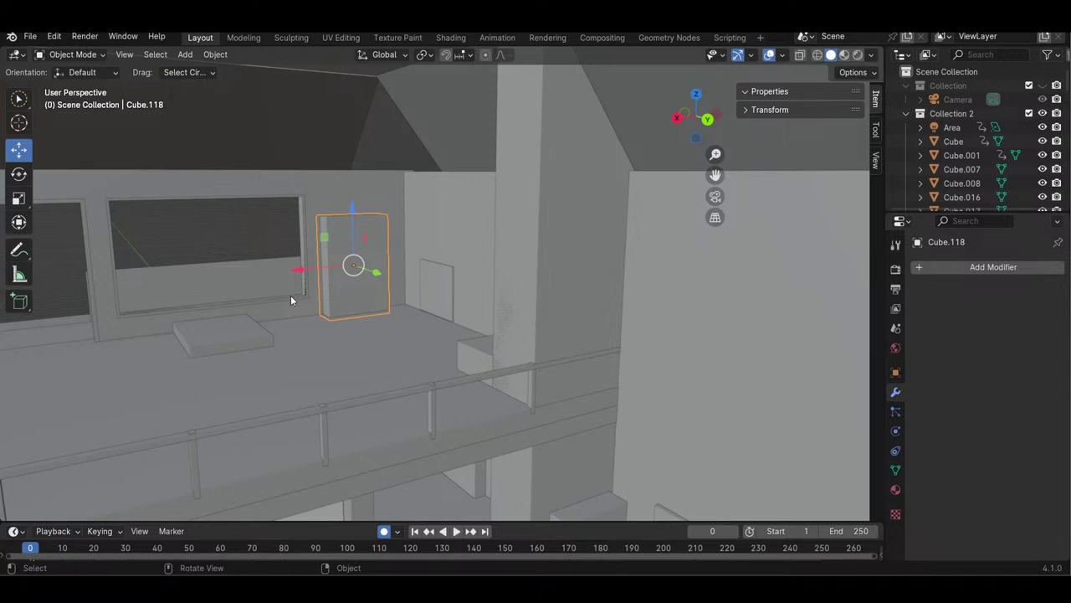
pyautogui.click(18, 201)
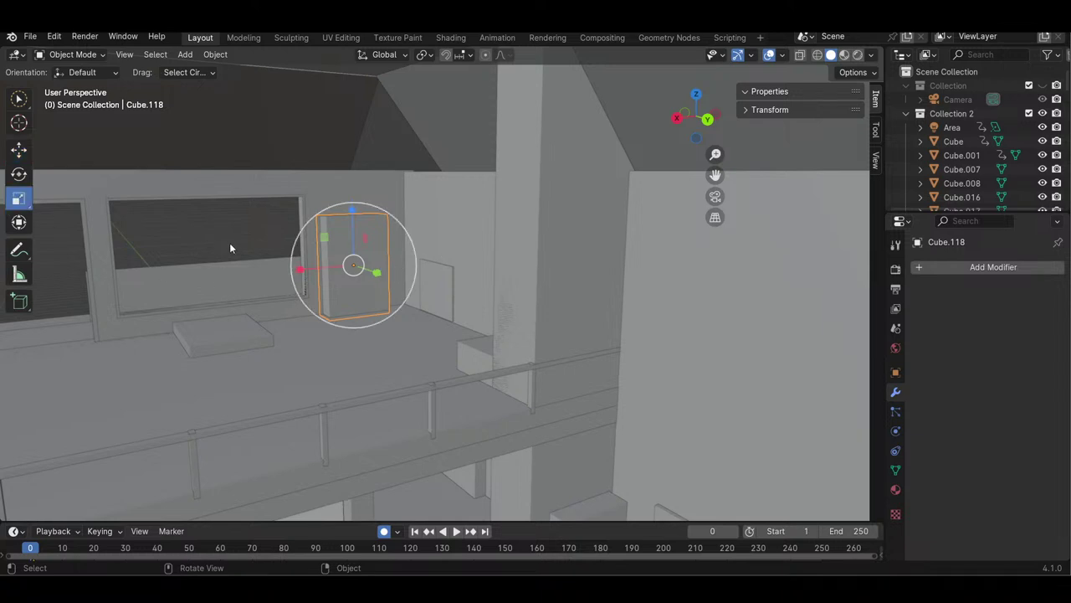
pyautogui.moveTo(302, 270); pyautogui.dragTo(305, 275)
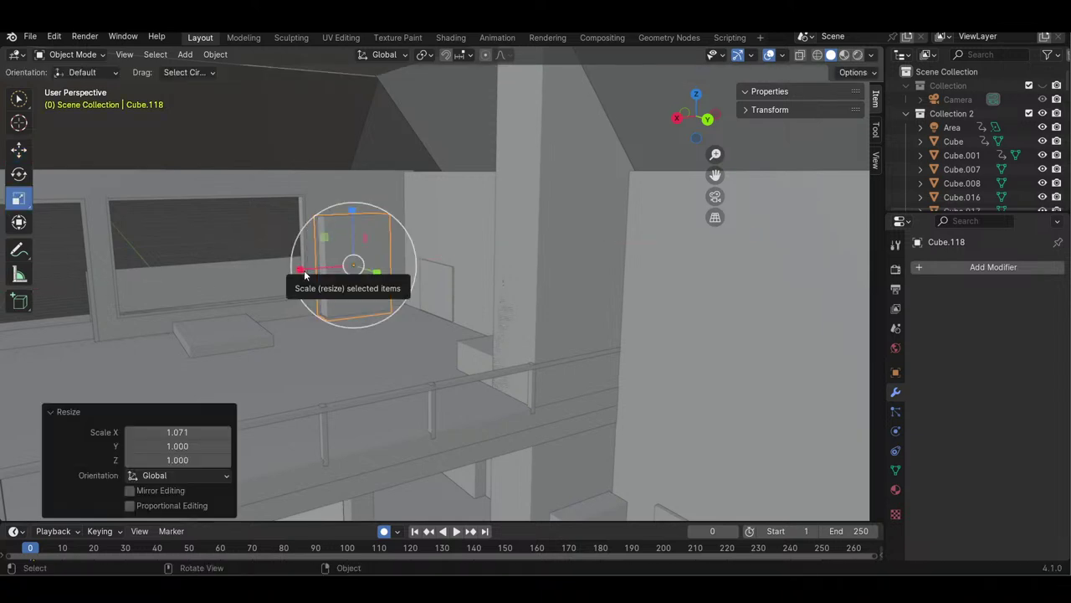
# - Copy the lower block of the chimney on the outer wall and paste the duplicate in place
pyautogui.click(441, 239)
pyautogui.moveTo(441, 238); pyautogui.dragTo(721, 126, button='middle')
pyautogui.scroll(-4, 671, 153)
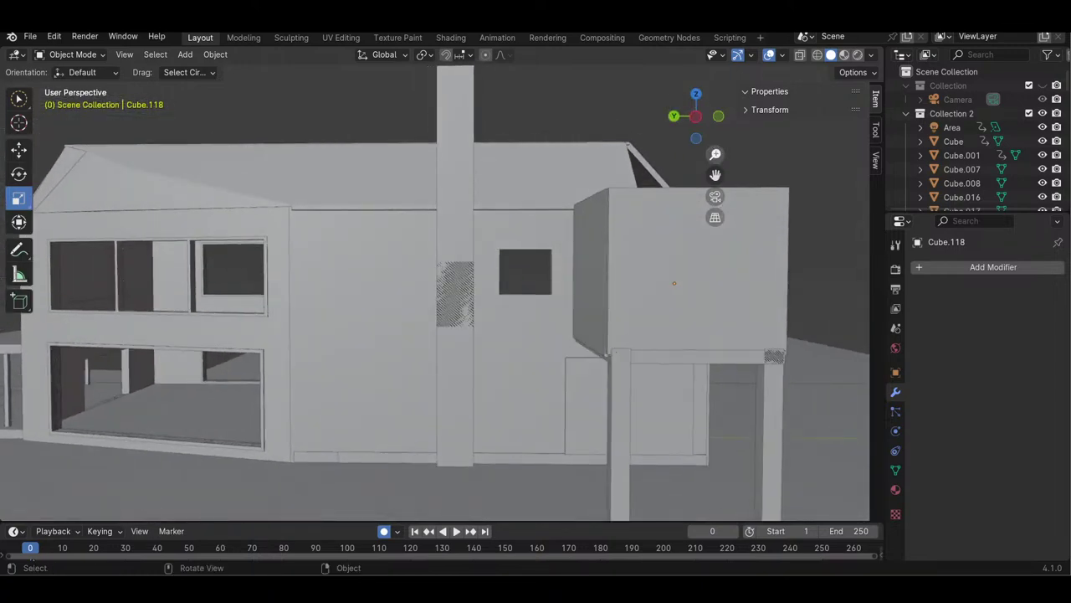
pyautogui.moveTo(695, 116); pyautogui.dragTo(432, 137)
pyautogui.click(472, 226)
pyautogui.click(475, 345)
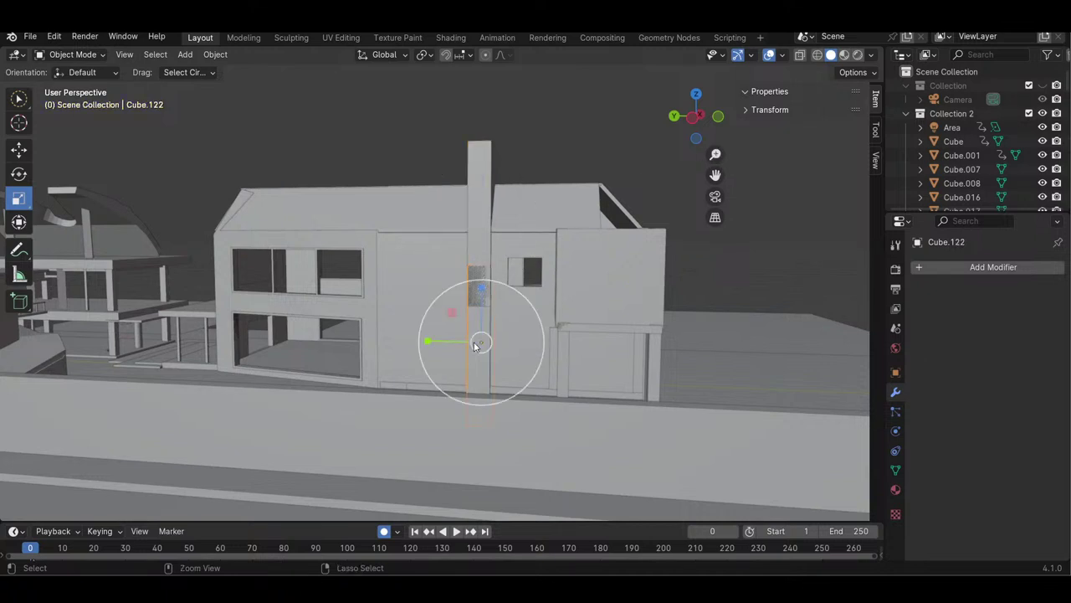
pyautogui.hotkey('ctrl', 'v')
# - Move the copied chimney block out from the wall and about -1.454 m along Y
pyautogui.moveTo(715, 154); pyautogui.dragTo(678, 115)
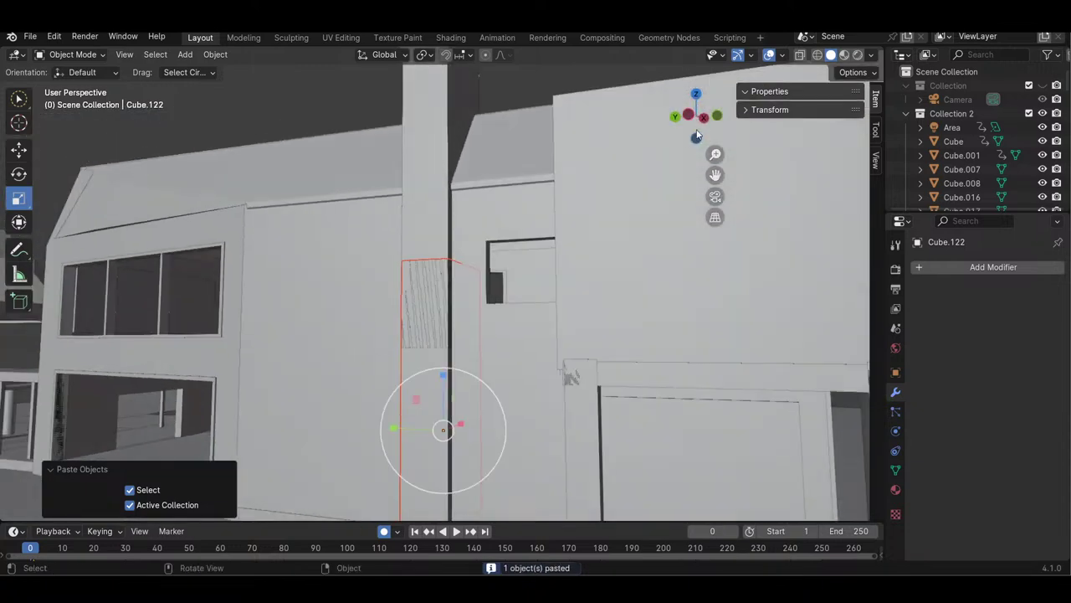
pyautogui.click(18, 149)
pyautogui.moveTo(459, 423); pyautogui.dragTo(471, 461)
pyautogui.press('y')
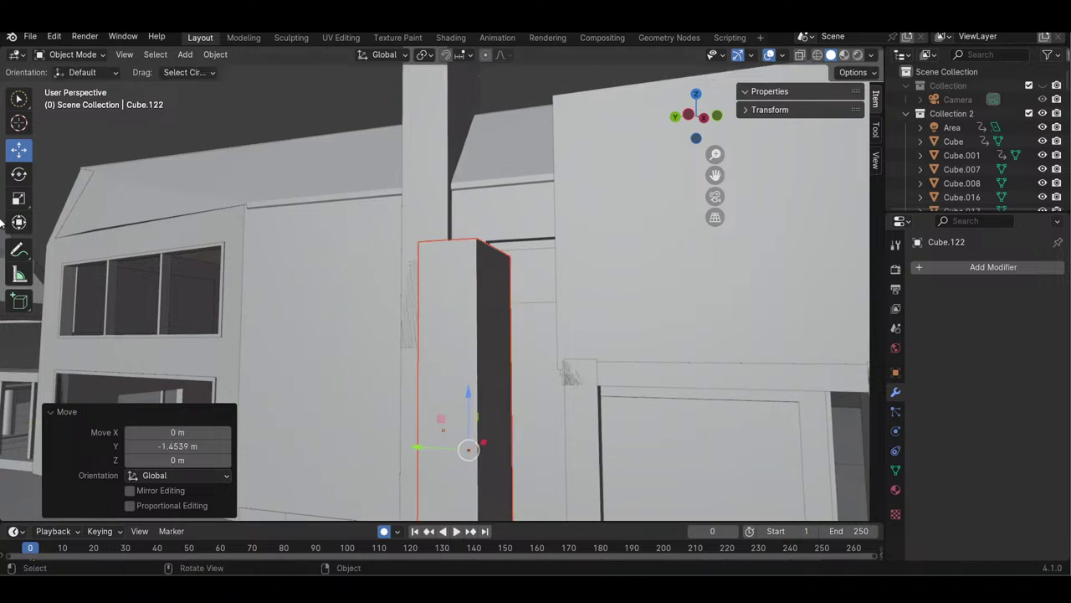
# - Scale the copied block by about 0.250 along Z and about 0.469 along X
pyautogui.hotkey('shift', 'space')
pyautogui.press('s')
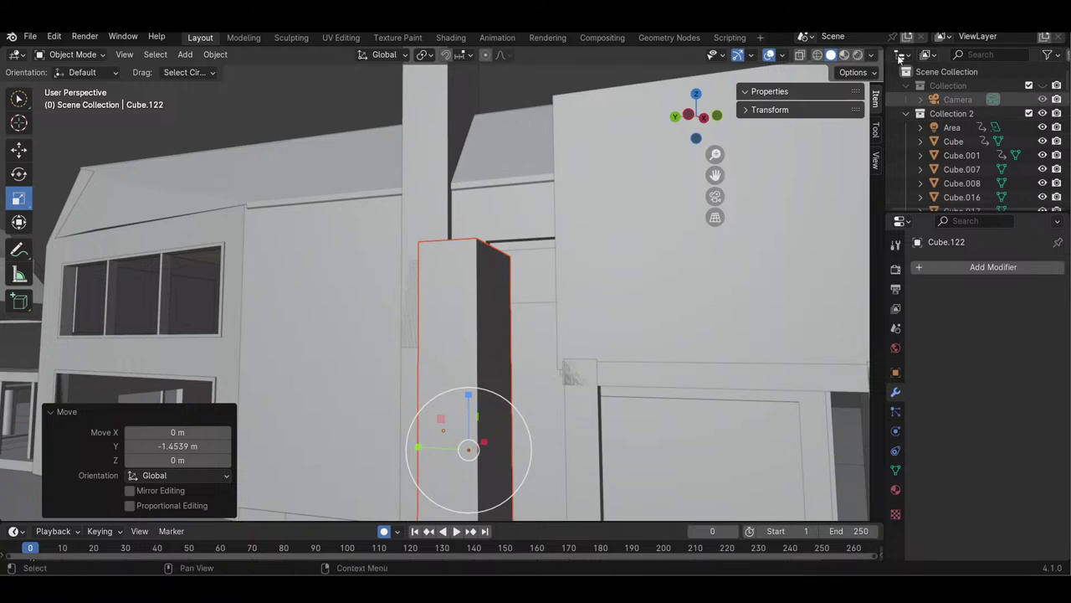
pyautogui.moveTo(468, 398); pyautogui.dragTo(469, 439)
pyautogui.moveTo(715, 154); pyautogui.dragTo(657, 232)
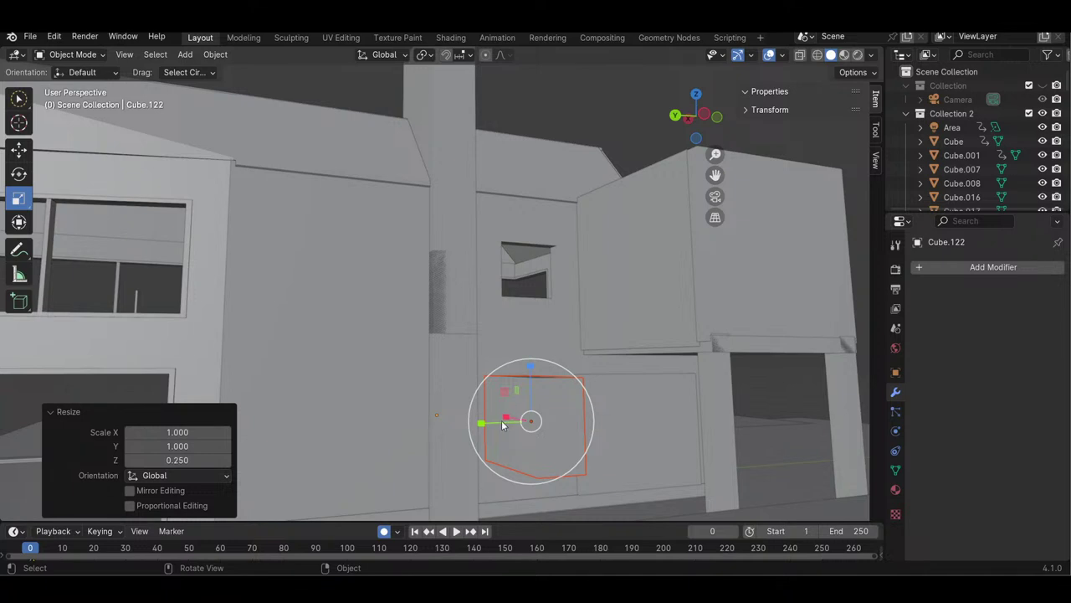
pyautogui.moveTo(495, 425); pyautogui.dragTo(521, 421)
pyautogui.moveTo(714, 153); pyautogui.dragTo(705, 159)
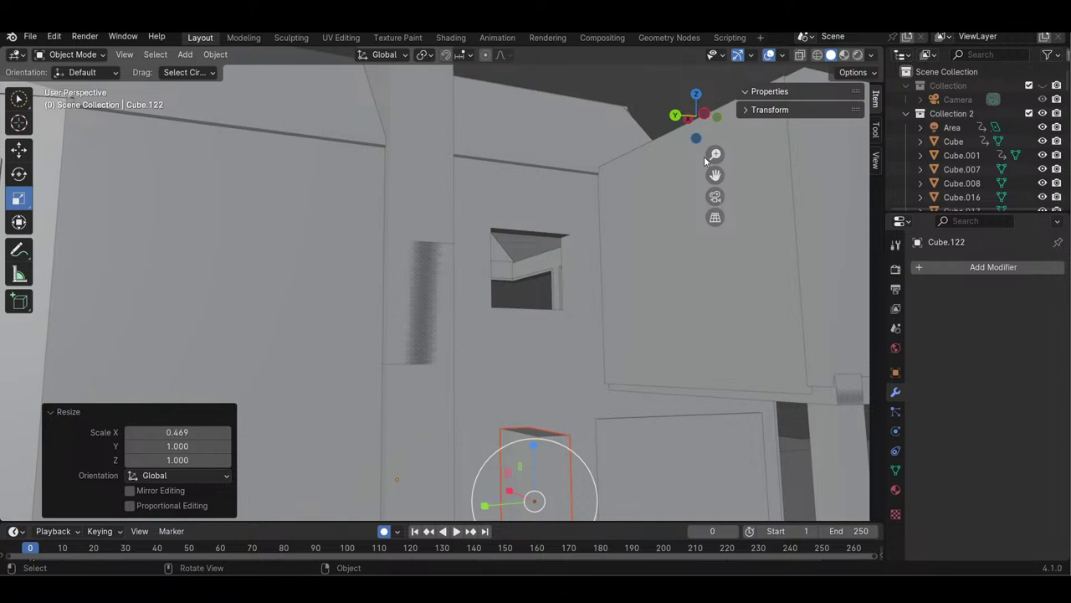
# - Lock the view to the active chimney block and move its shrunken copy about -0.811 m along Y
pyautogui.moveTo(720, 160); pyautogui.dragTo(719, 155)
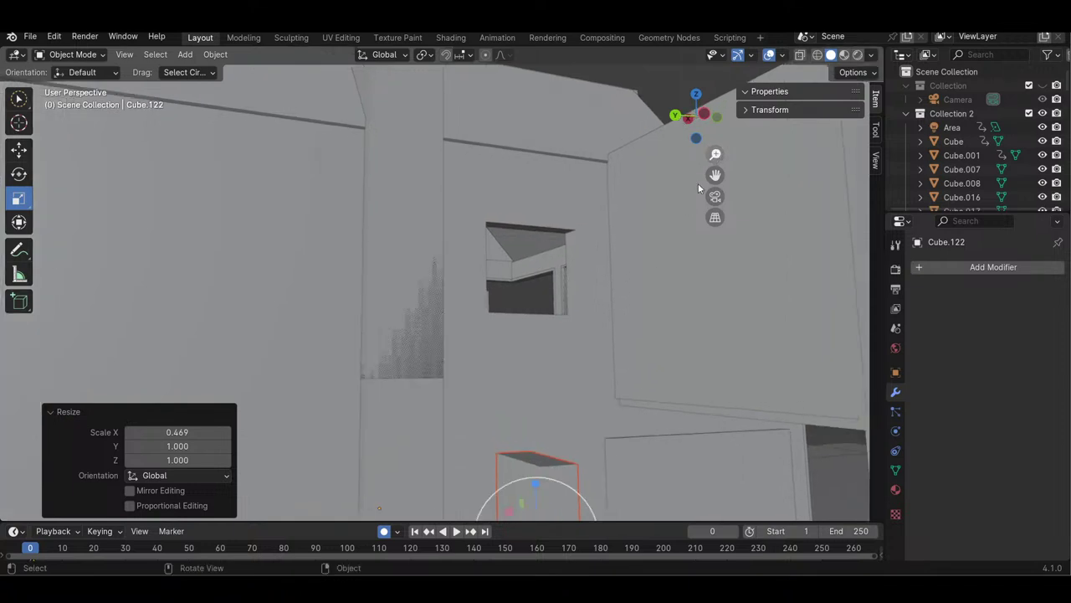
pyautogui.click(124, 54)
pyautogui.moveTo(194, 262)
pyautogui.click(372, 347)
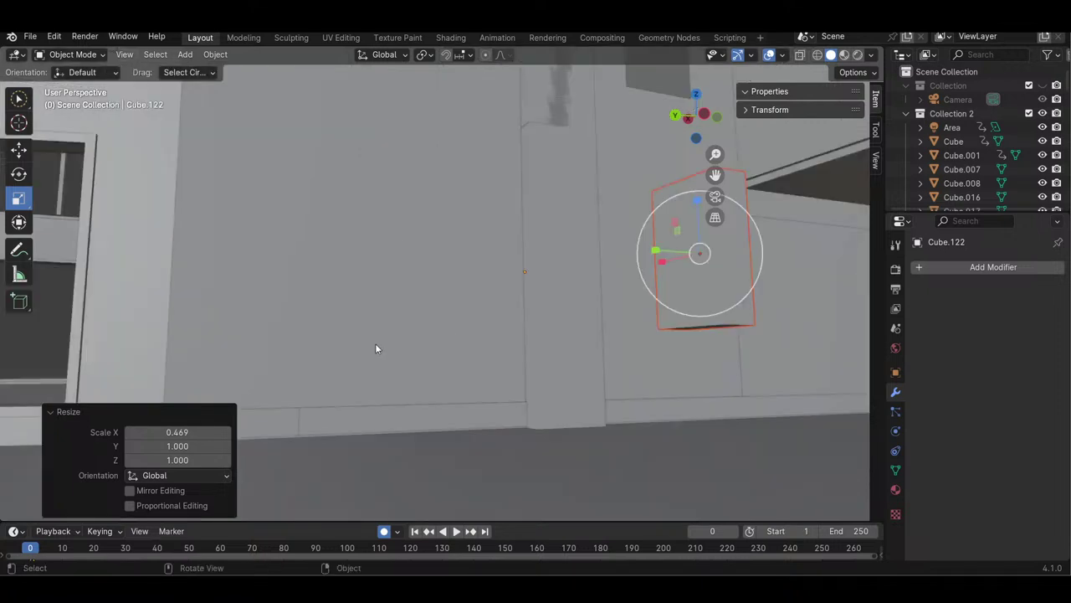
pyautogui.moveTo(586, 280); pyautogui.dragTo(526, 310, button='middle')
pyautogui.click(23, 156)
pyautogui.moveTo(574, 306); pyautogui.dragTo(623, 292)
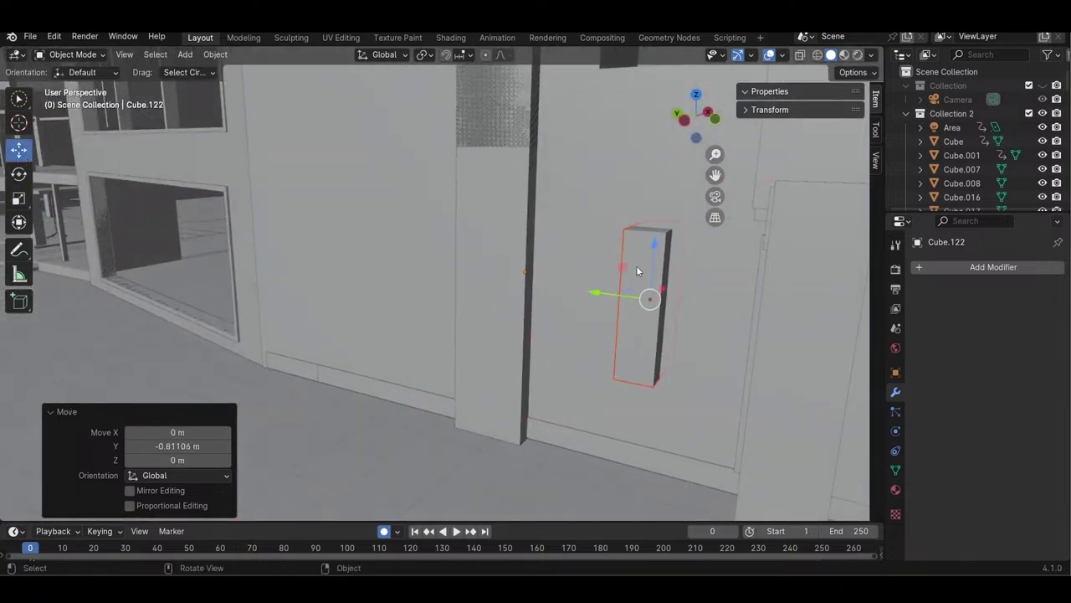
# - Scale the small wall block by about 0.452 along Z, then shrink it uniformly by about 0.864 and once more to a compact box
pyautogui.moveTo(699, 119)
pyautogui.mouseDown()
pyautogui.moveTo(734, 119)
pyautogui.moveTo(701, 120)
pyautogui.mouseUp()
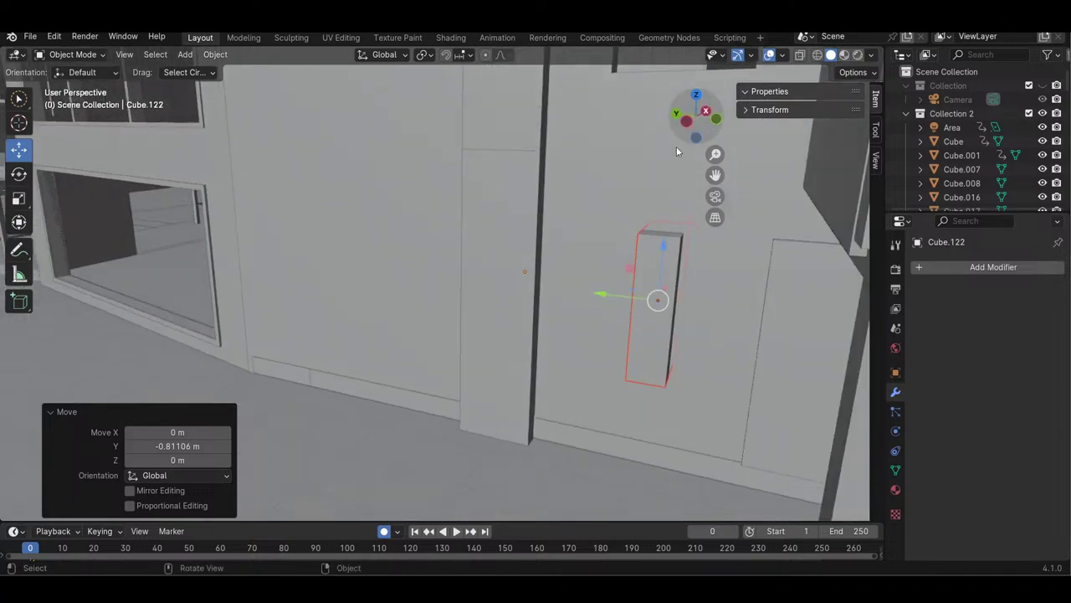
pyautogui.click(16, 196)
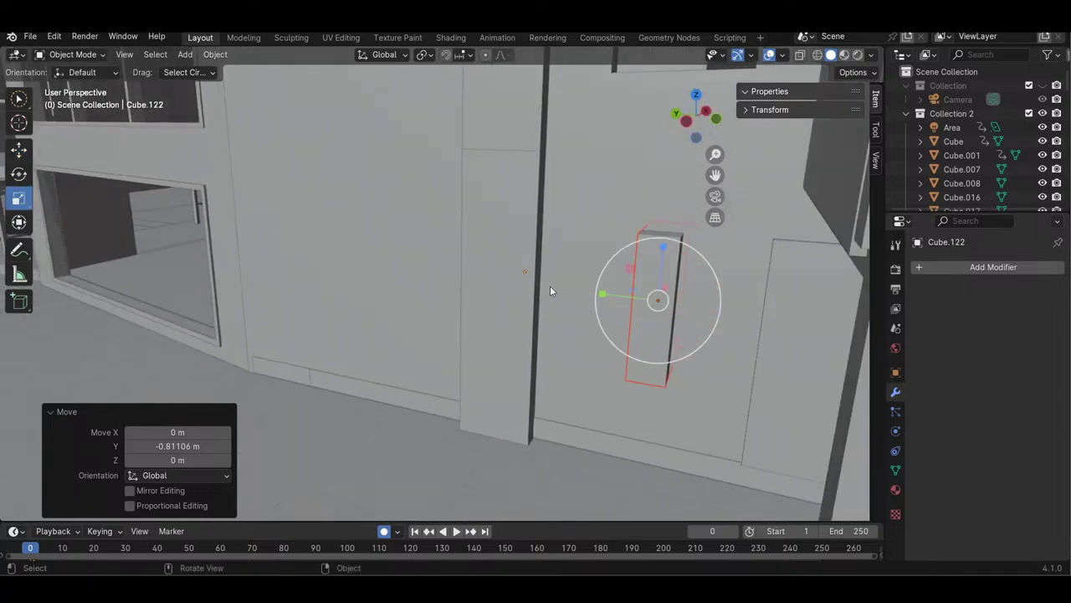
pyautogui.moveTo(602, 294); pyautogui.dragTo(594, 294)
pyautogui.moveTo(666, 255); pyautogui.dragTo(658, 278)
pyautogui.press('s')
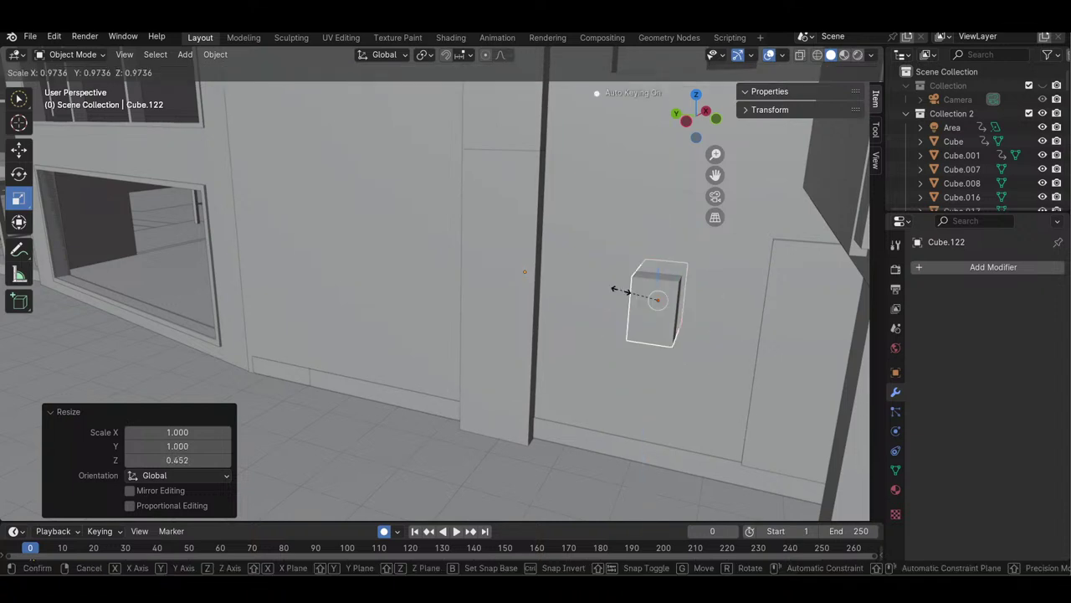
pyautogui.click(628, 285)
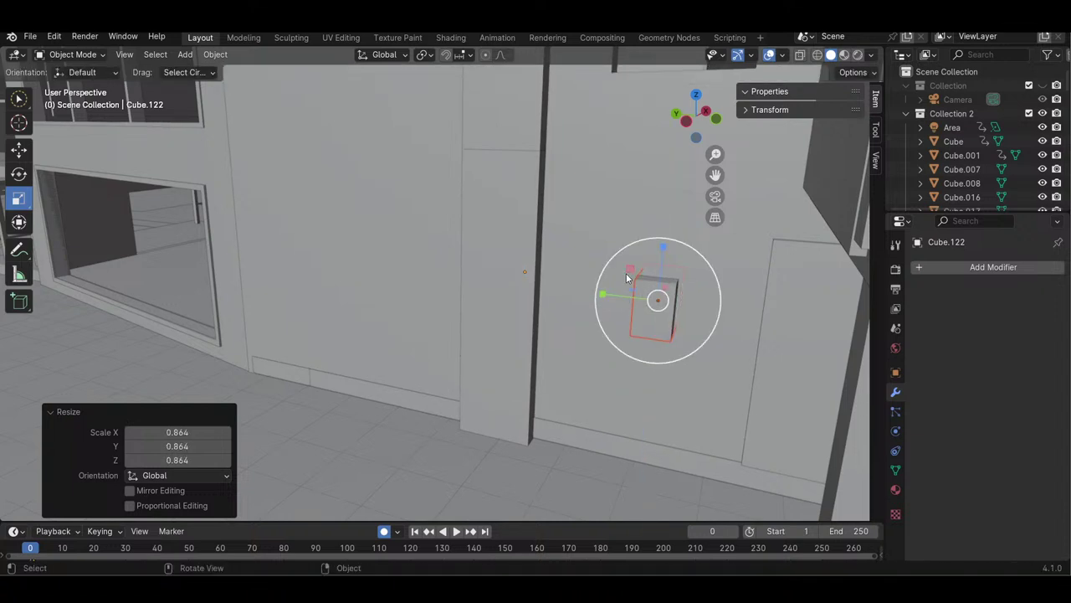
pyautogui.press('s')
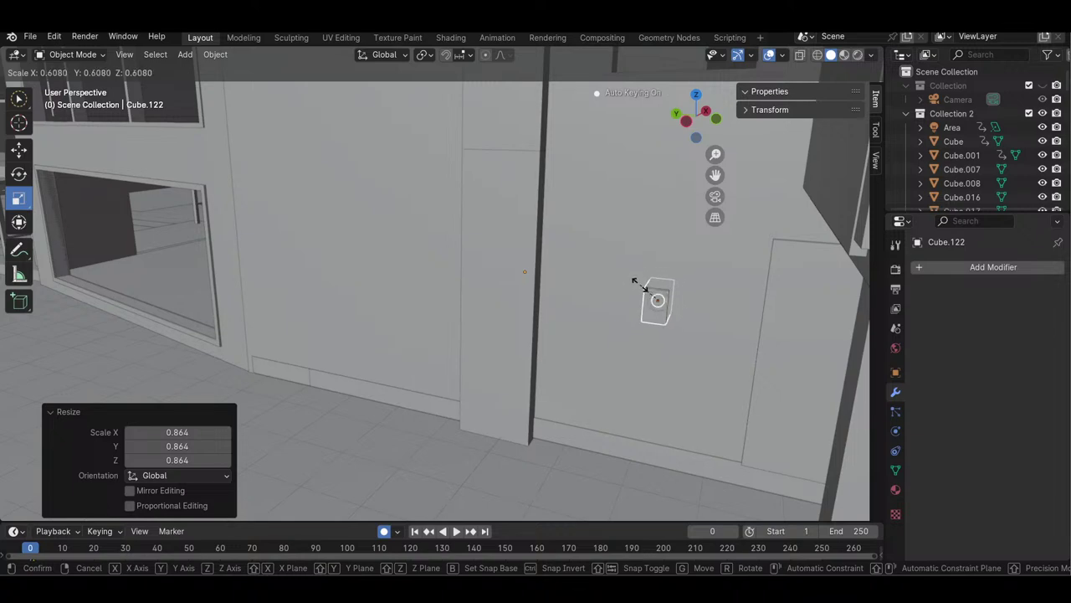
pyautogui.click(633, 279)
pyautogui.moveTo(700, 136); pyautogui.dragTo(644, 123)
pyautogui.moveTo(513, 270); pyautogui.dragTo(552, 274)
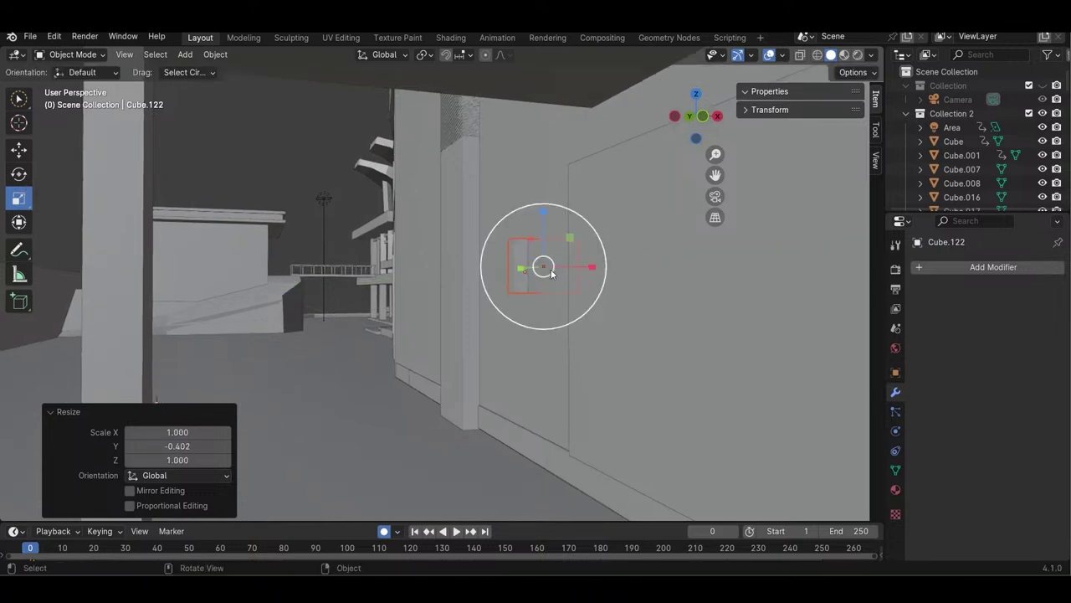
pyautogui.hotkey('ctrl', 'z')
pyautogui.moveTo(699, 123); pyautogui.dragTo(762, 161)
pyautogui.moveTo(667, 307); pyautogui.dragTo(657, 312)
pyautogui.hotkey('ctrl', 'z')
# - Move the small wall block about -0.063 m along X and 0.015 m along Y, then nudge it about -0.012 m along X
pyautogui.click(19, 149)
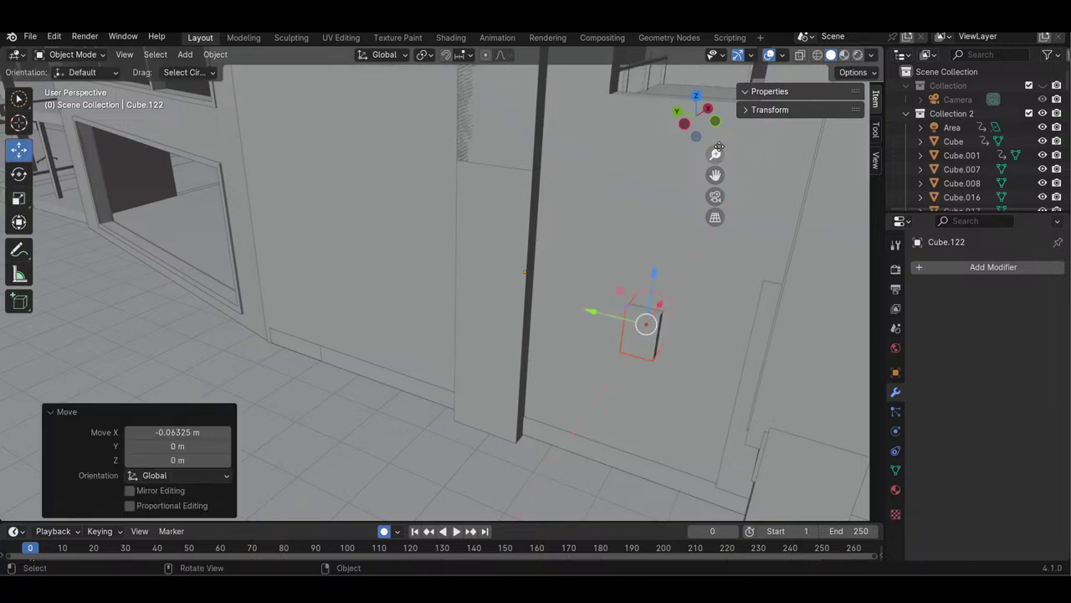
pyautogui.moveTo(710, 131); pyautogui.dragTo(718, 82)
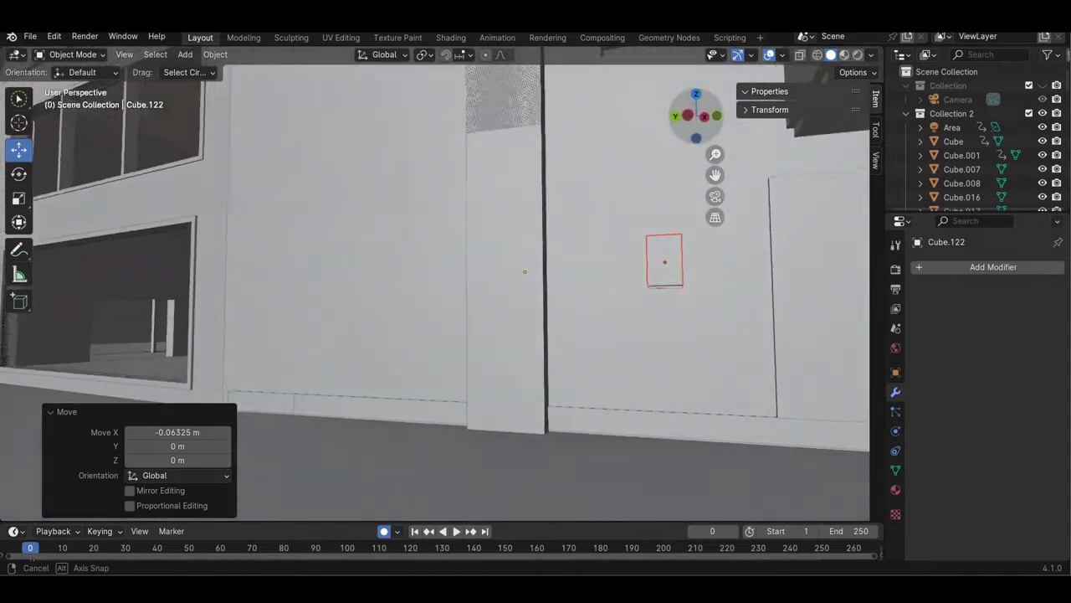
pyautogui.moveTo(662, 118); pyautogui.dragTo(686, 222)
pyautogui.moveTo(608, 274); pyautogui.dragTo(620, 278)
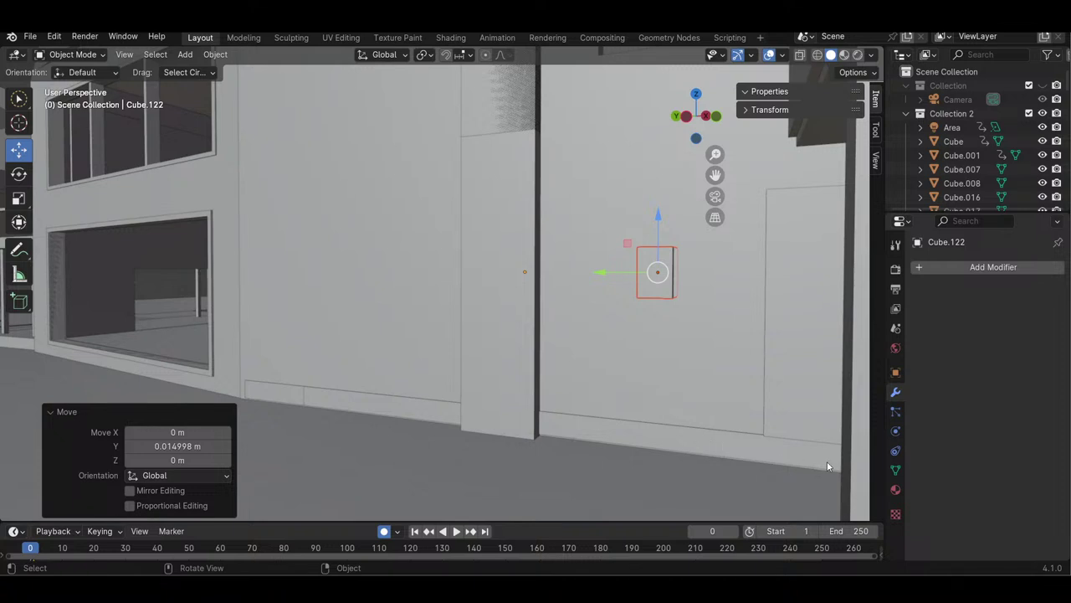
pyautogui.moveTo(713, 102); pyautogui.dragTo(697, 107)
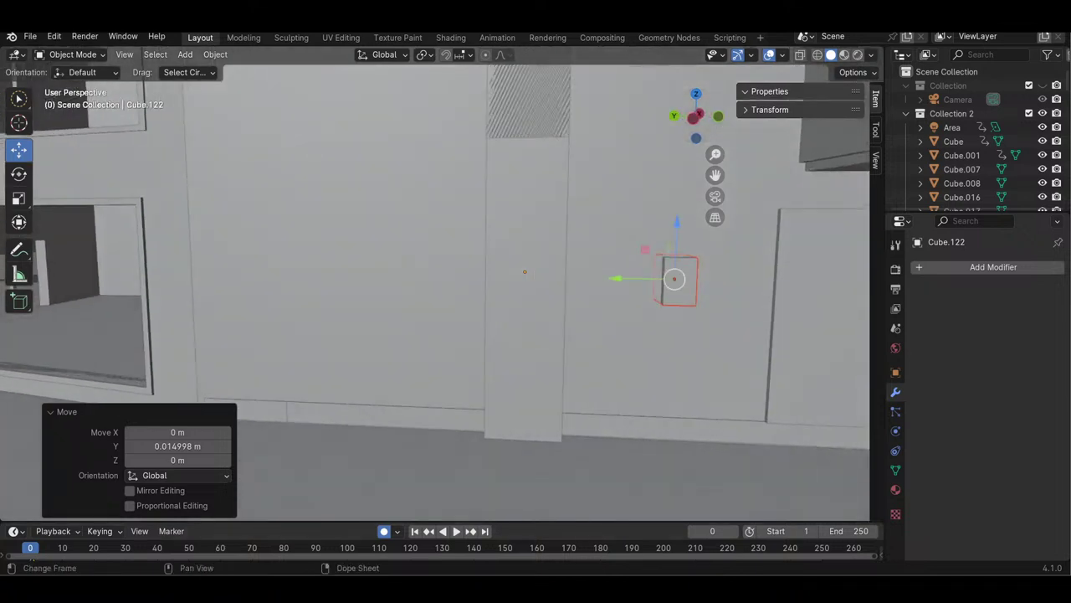
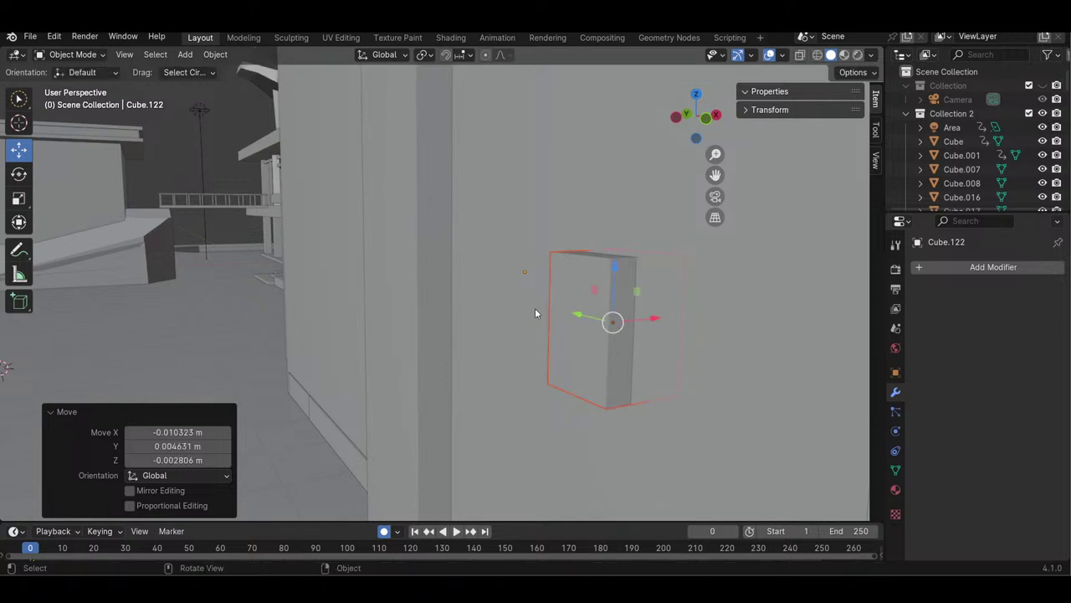
pyautogui.moveTo(641, 324)
pyautogui.mouseDown()
pyautogui.moveTo(641, 314)
pyautogui.moveTo(639, 327)
pyautogui.mouseUp()
pyautogui.click(21, 200)
pyautogui.hotkey('ctrl', 'z')
pyautogui.click(18, 153)
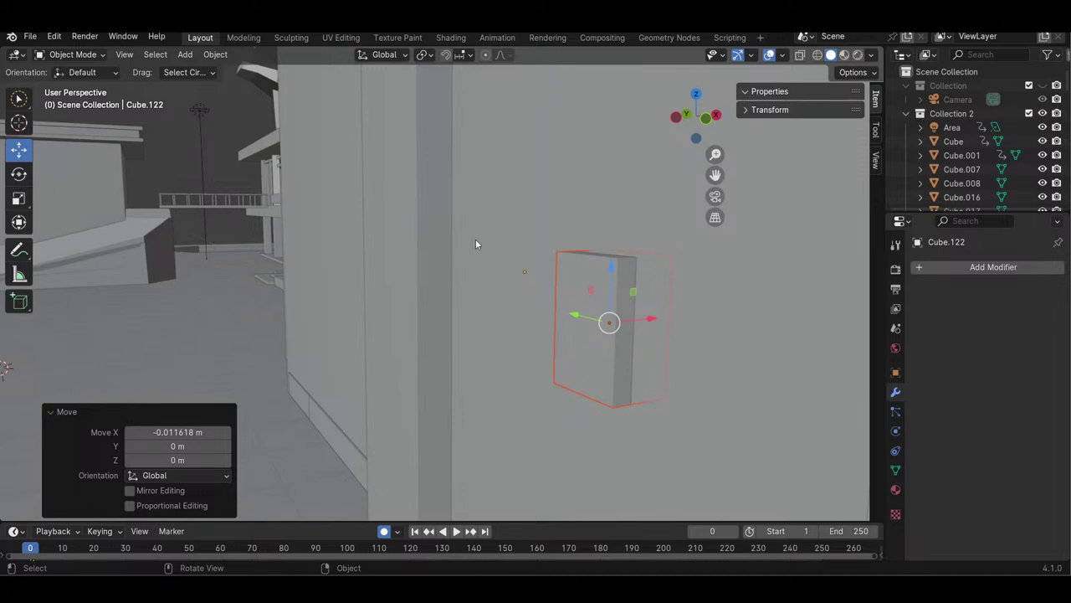
# - Copy the small wall block, paste it in place and raise the duplicate along Z above the original
pyautogui.hotkey('ctrl', 'c')
pyautogui.hotkey('ctrl', 'v')
pyautogui.press('g')
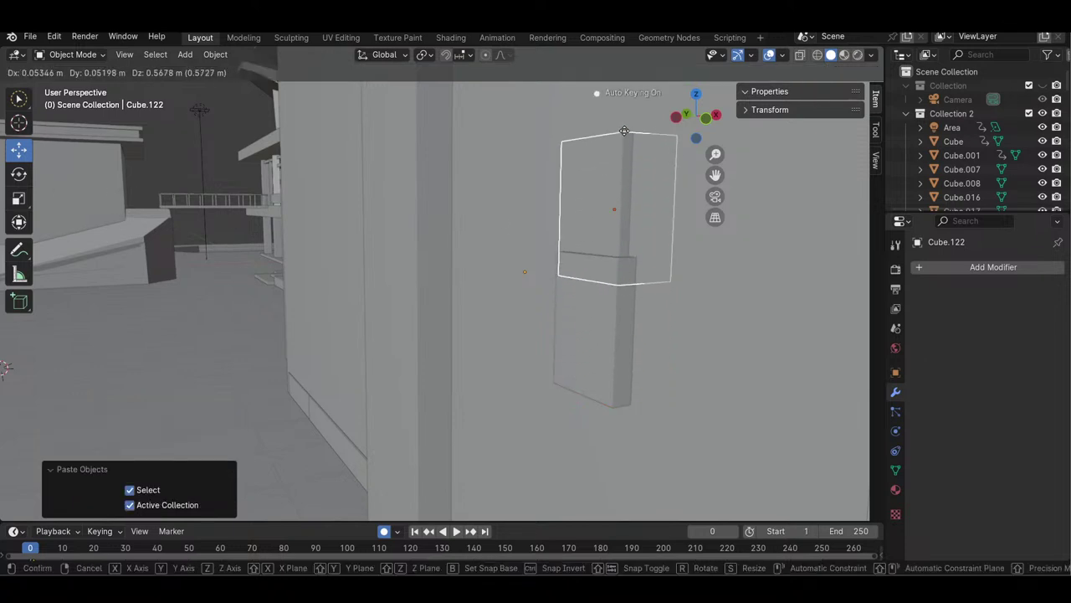
pyautogui.press('Escape')
pyautogui.moveTo(613, 290); pyautogui.dragTo(617, 210)
# - Flatten the raised duplicate by about 0.144 along Z and lower it about -0.181 m onto the block's upper end
pyautogui.click(19, 199)
pyautogui.click(19, 151)
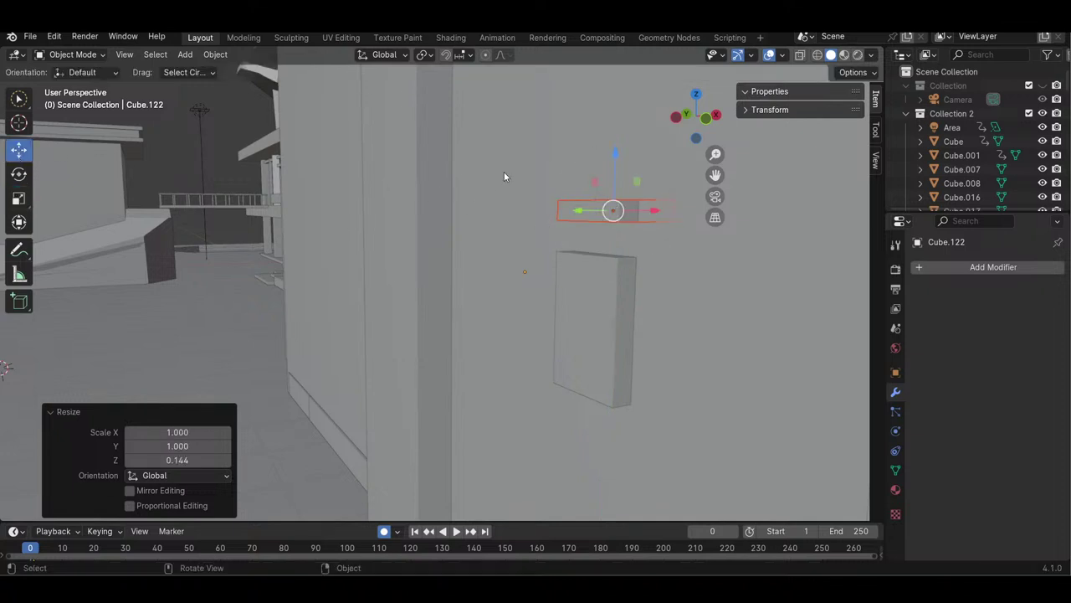
pyautogui.moveTo(611, 161); pyautogui.dragTo(617, 198)
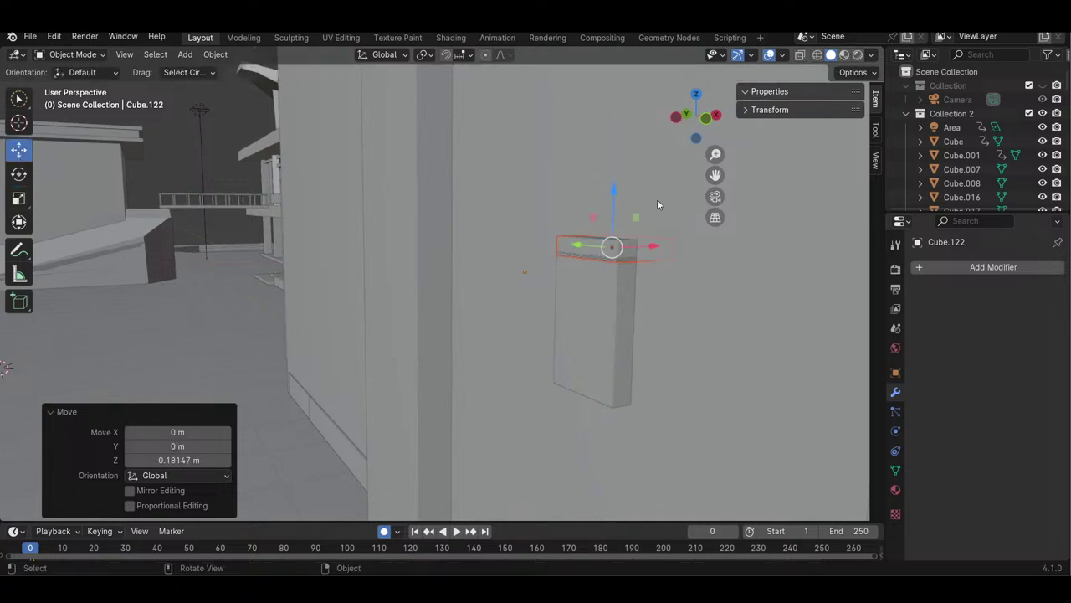
# - Copy the flat cap, move the pasted duplicate down to the block's lower end and scale it by about 1.018 along Y
pyautogui.moveTo(696, 139); pyautogui.dragTo(736, 186)
pyautogui.moveTo(578, 162); pyautogui.dragTo(288, 140)
pyautogui.click(566, 257)
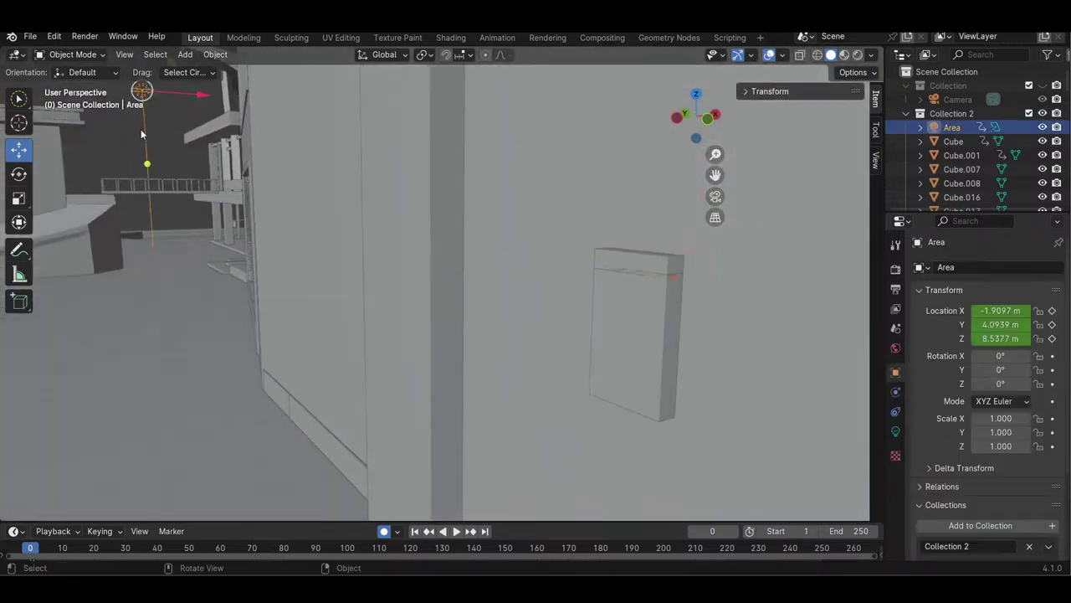
pyautogui.click(607, 262)
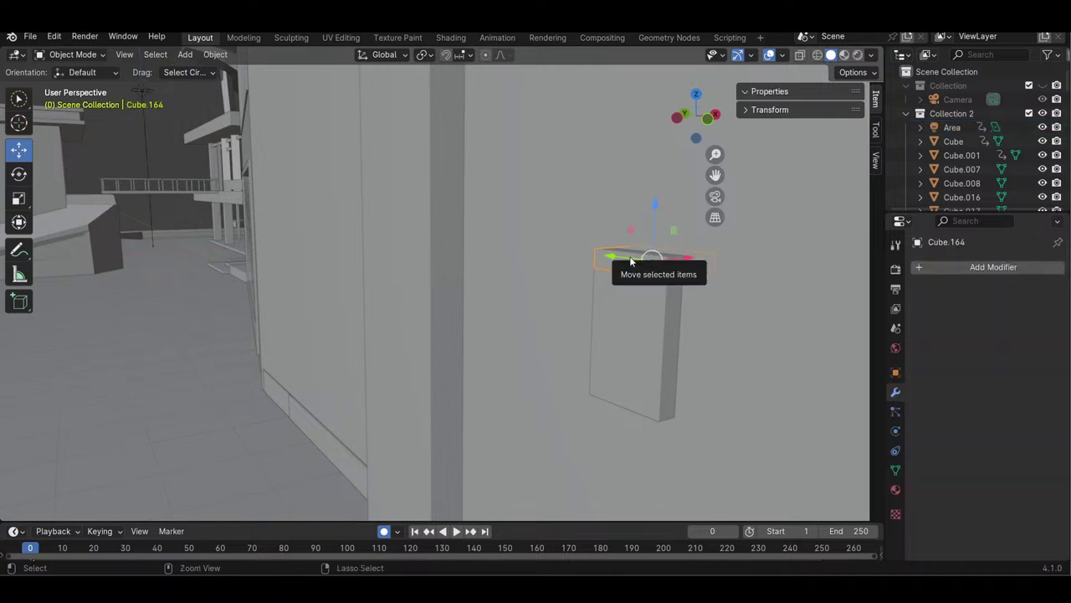
pyautogui.hotkey('ctrl', 'c')
pyautogui.hotkey('ctrl', 'v')
pyautogui.moveTo(659, 228); pyautogui.dragTo(683, 387)
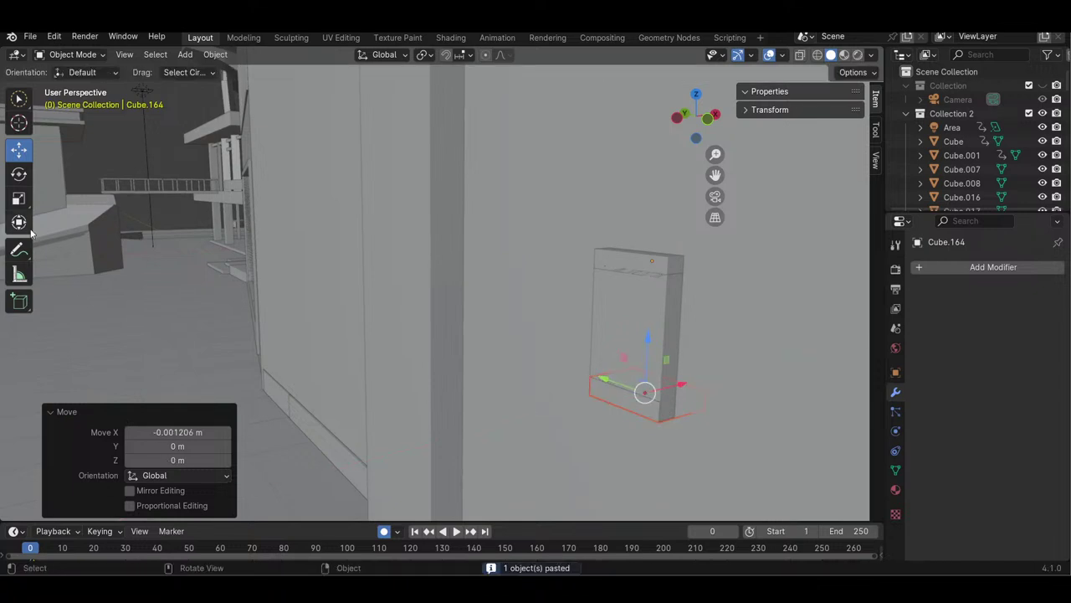
pyautogui.click(19, 198)
pyautogui.moveTo(609, 385); pyautogui.dragTo(625, 387)
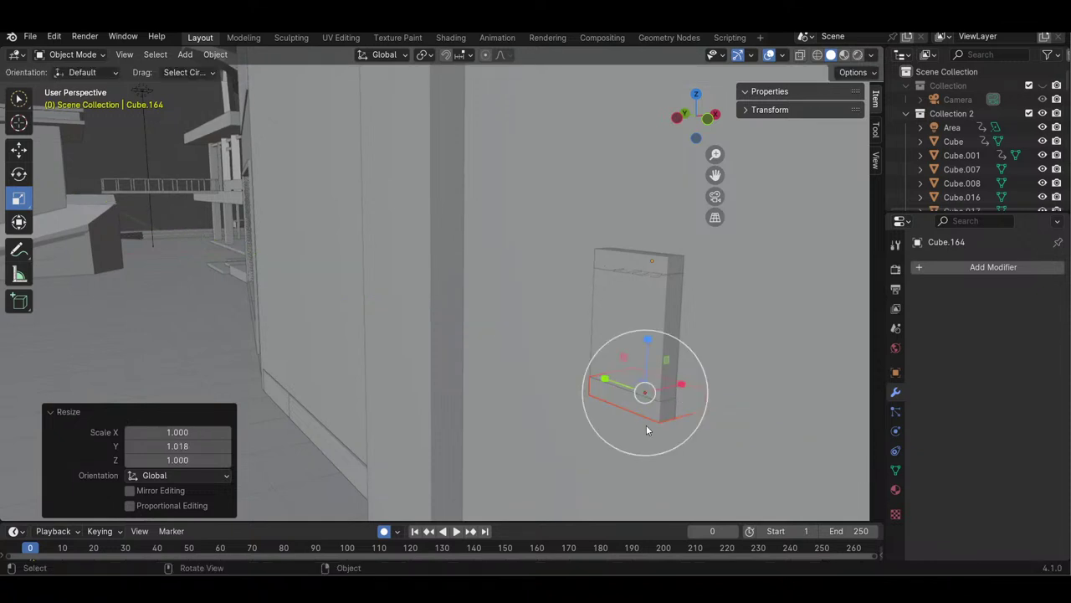
# - Delete the original cap at the upper end of the small wall block
pyautogui.press('x')
pyautogui.click(646, 265)
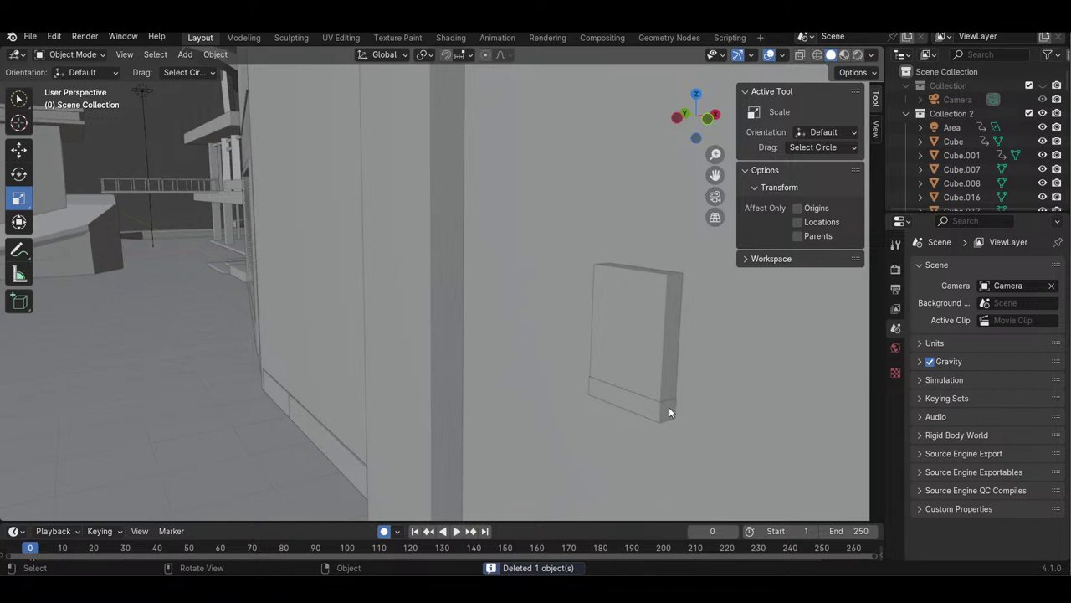
pyautogui.hotkey('ctrl', 'z')
# - Copy the lower band, raise the pasted duplicate along Z to the block's upper end and nudge it up about 0.008 m
pyautogui.hotkey('ctrl', 'c')
pyautogui.hotkey('ctrl', 'v')
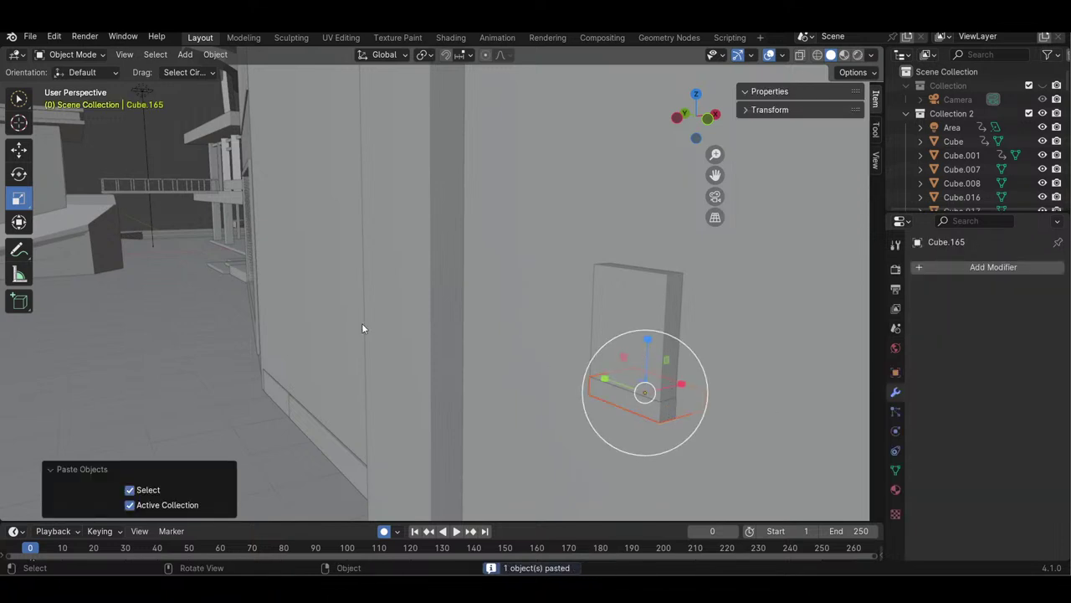
pyautogui.click(23, 154)
pyautogui.press('g')
pyautogui.press('z')
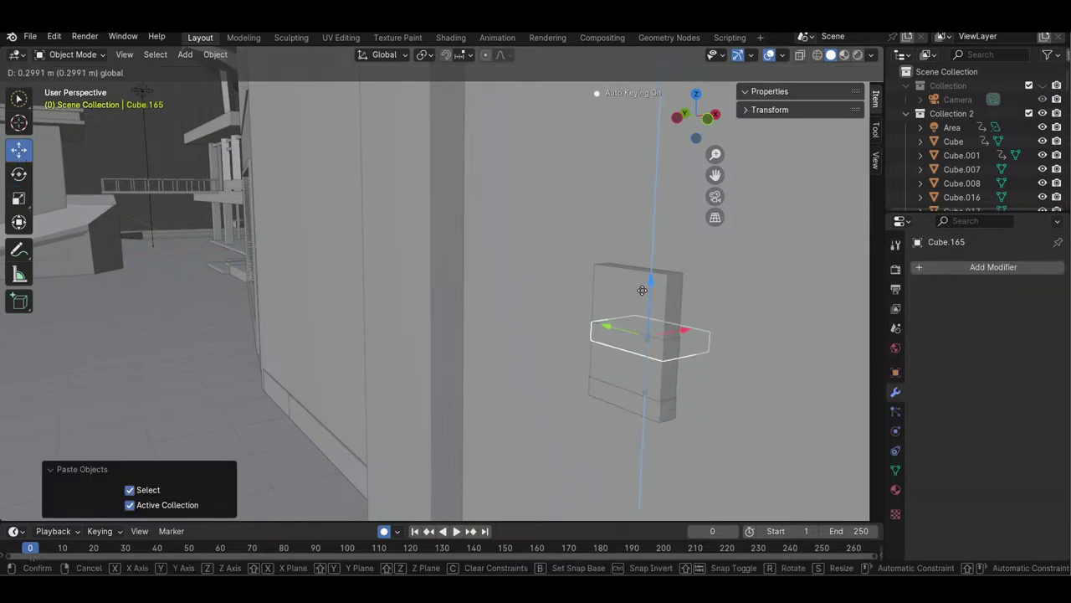
pyautogui.click(677, 235)
pyautogui.moveTo(656, 235); pyautogui.dragTo(656, 233)
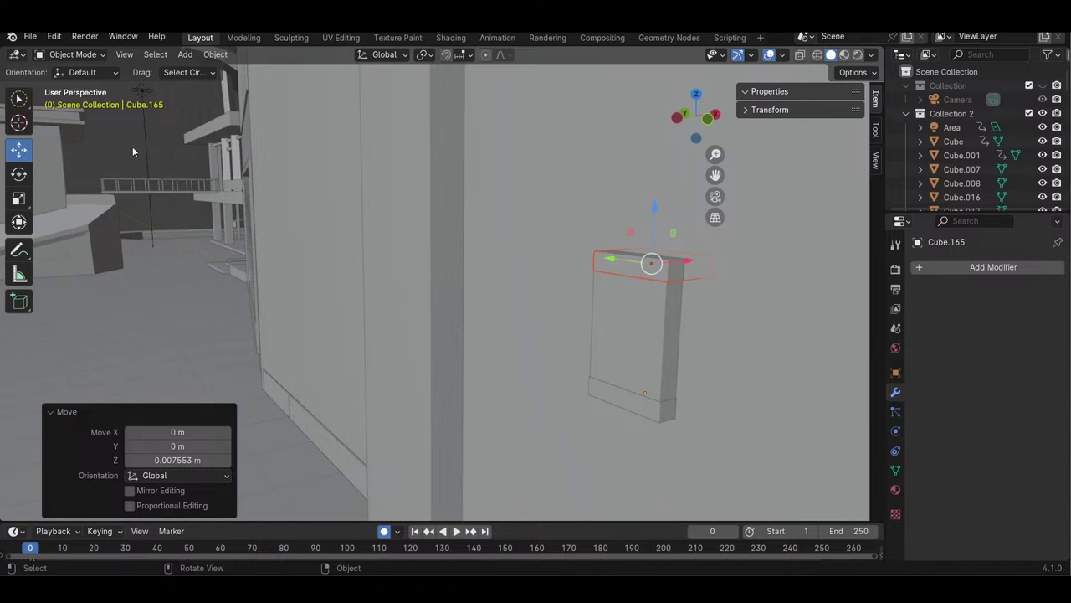
# - Copy the slab resting on the porch posts, paste it and lower the duplicate about -4.170 m along Z to the posts' feet
pyautogui.click(226, 260)
pyautogui.moveTo(714, 151); pyautogui.dragTo(714, 260)
pyautogui.moveTo(698, 127); pyautogui.dragTo(779, 135)
pyautogui.moveTo(714, 154); pyautogui.dragTo(714, 194)
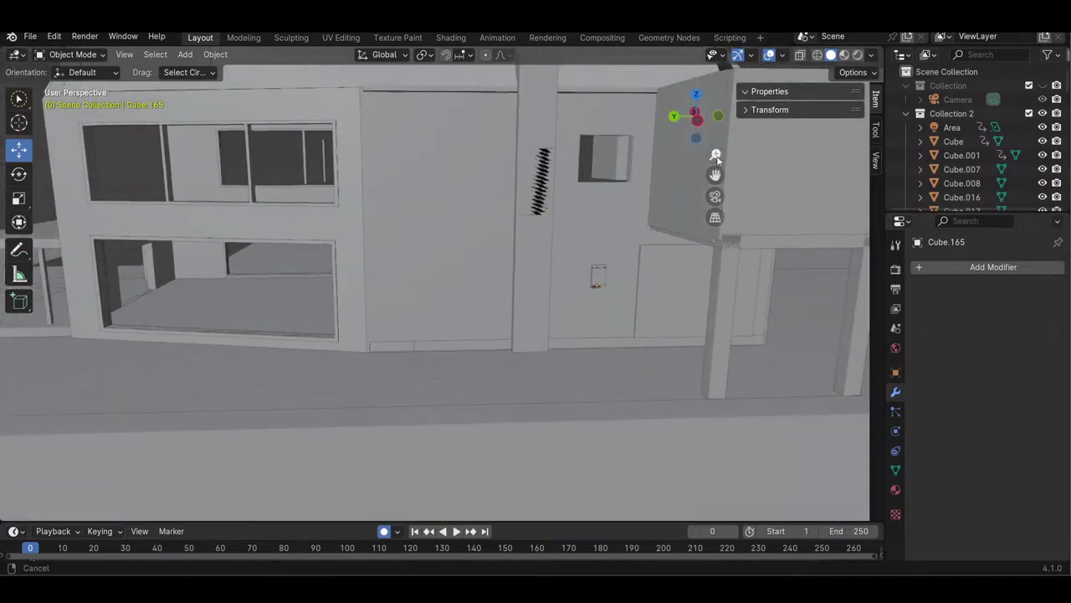
pyautogui.moveTo(693, 133)
pyautogui.mouseDown()
pyautogui.moveTo(656, 125)
pyautogui.moveTo(675, 127)
pyautogui.mouseUp()
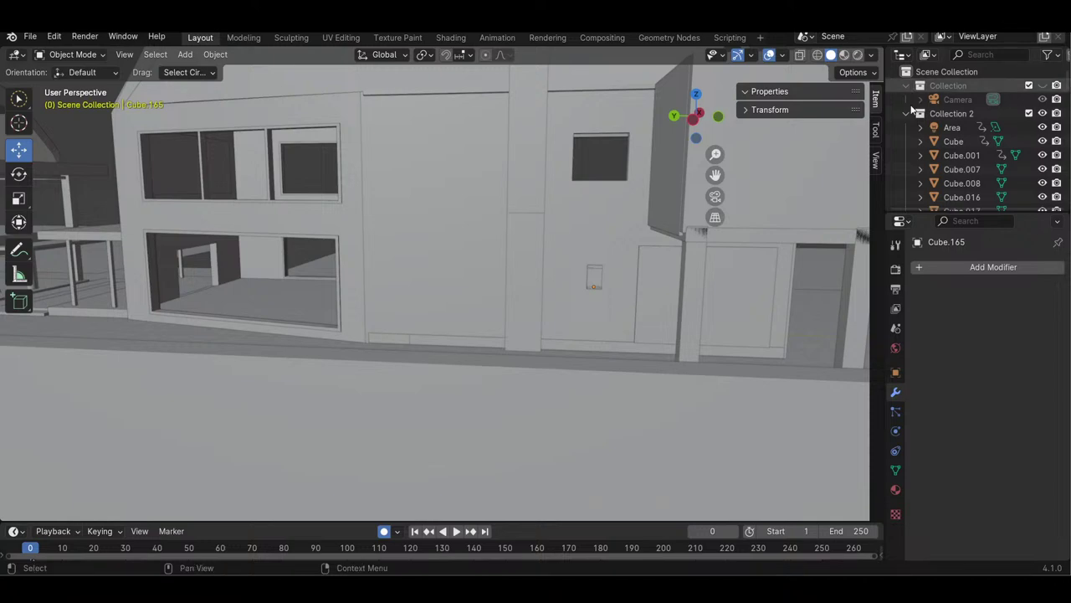
pyautogui.moveTo(702, 118); pyautogui.dragTo(769, 256)
pyautogui.click(780, 241)
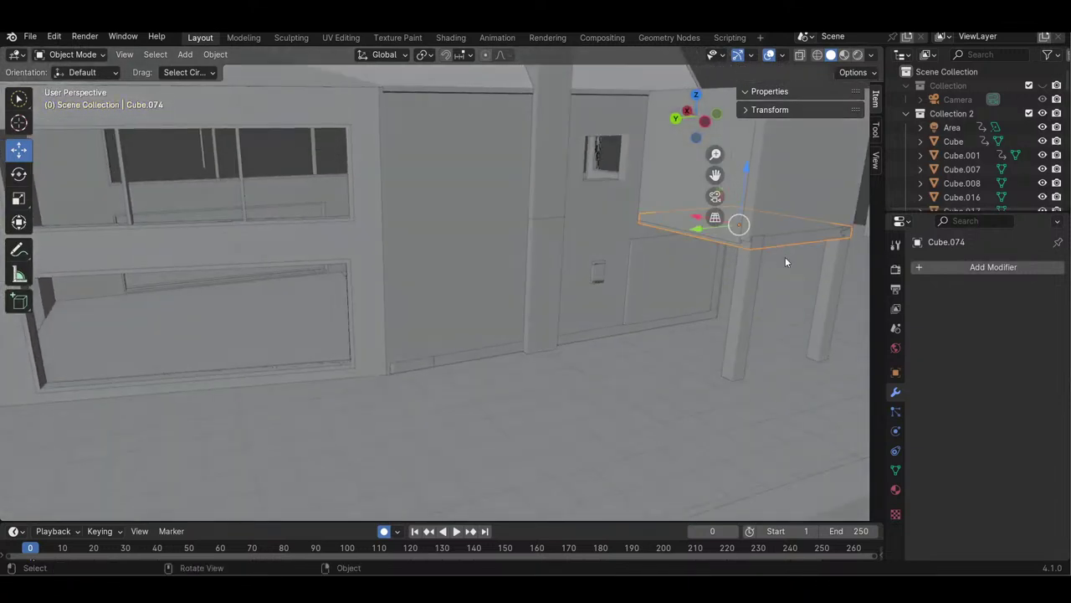
pyautogui.hotkey('ctrl', 'c')
pyautogui.hotkey('ctrl', 'v')
pyautogui.press('g')
pyautogui.press('z')
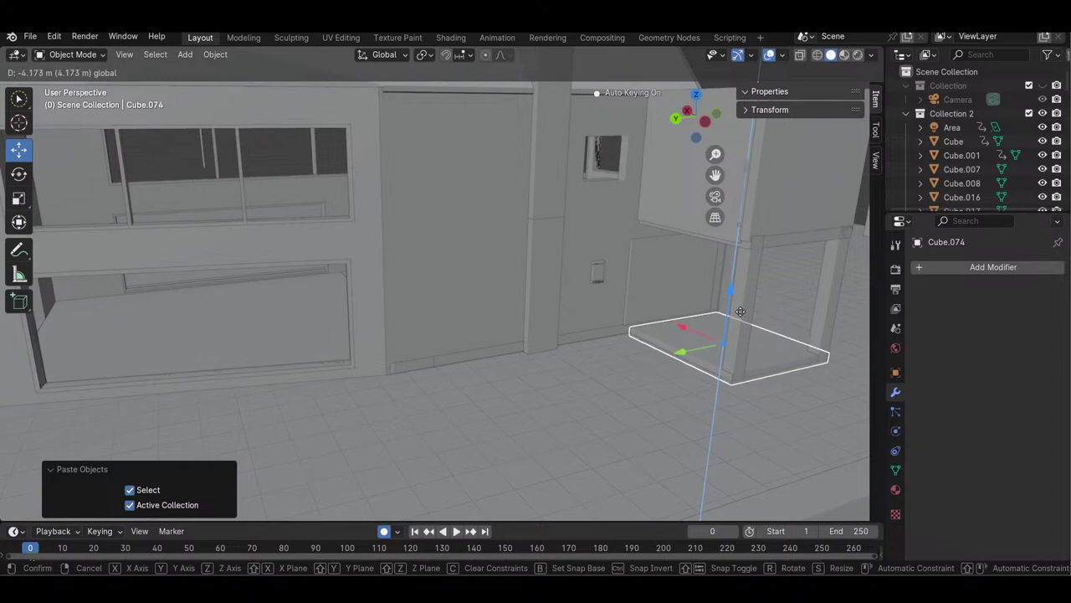
pyautogui.click(740, 311)
pyautogui.press('g')
pyautogui.press('x')
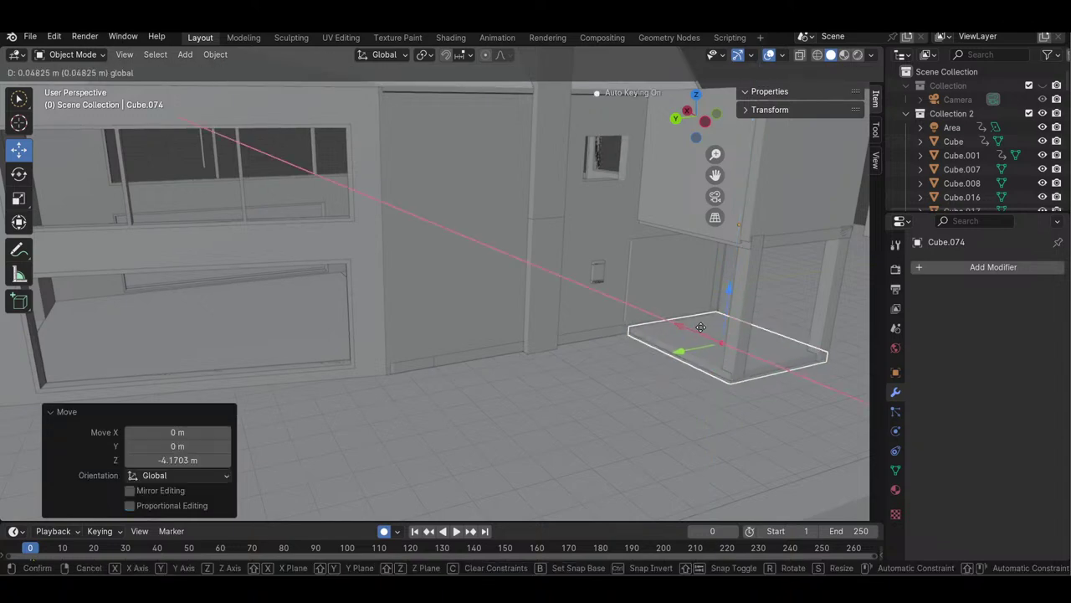
pyautogui.click(719, 339)
# - Copy the slab at the posts' feet, paste it in place and enlarge the duplicate slightly along Y, undoing the extra X scaling
pyautogui.hotkey('ctrl', 'c')
pyautogui.hotkey('ctrl', 'v')
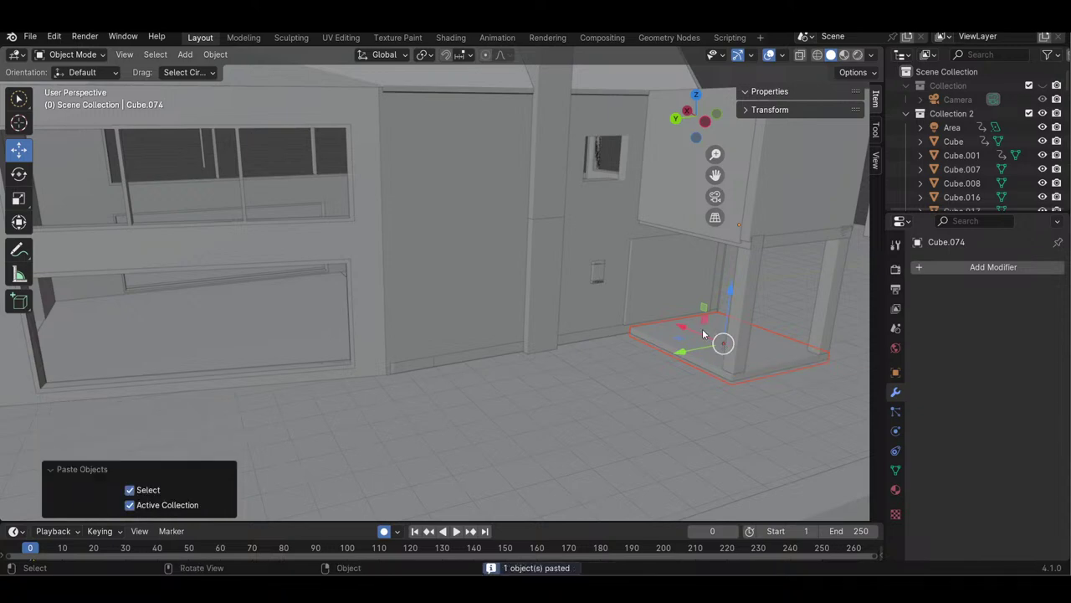
pyautogui.click(18, 199)
pyautogui.moveTo(682, 352); pyautogui.dragTo(696, 333)
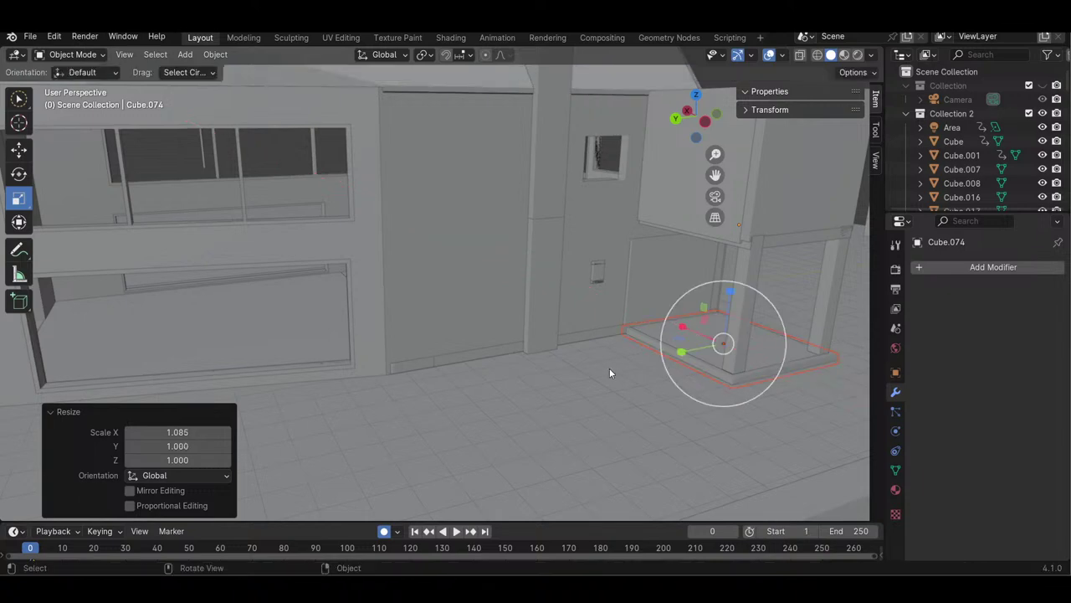
pyautogui.click(19, 149)
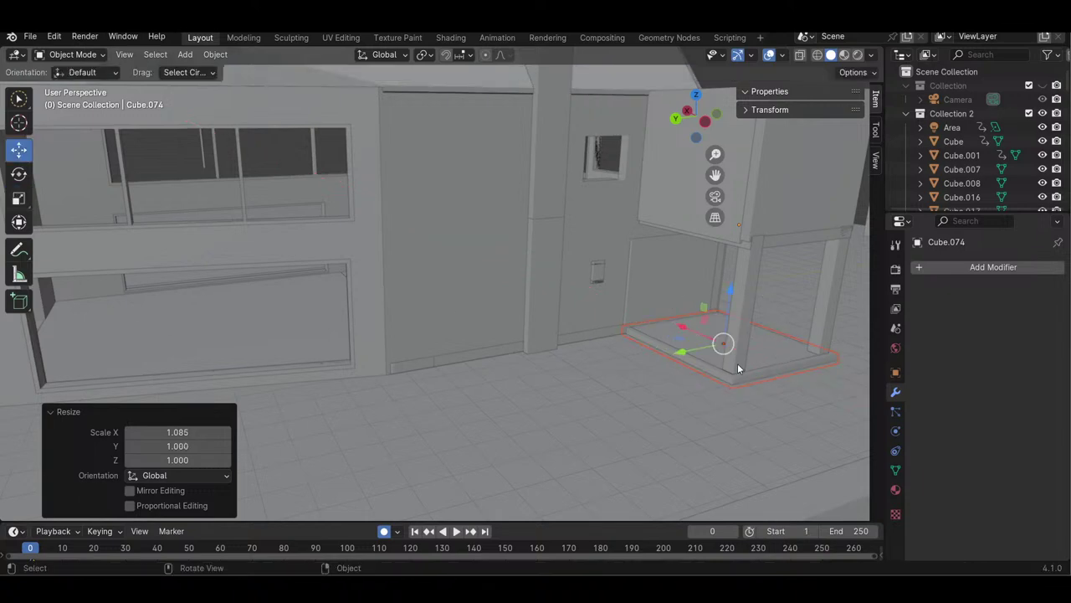
pyautogui.hotkey('ctrl', 'z')
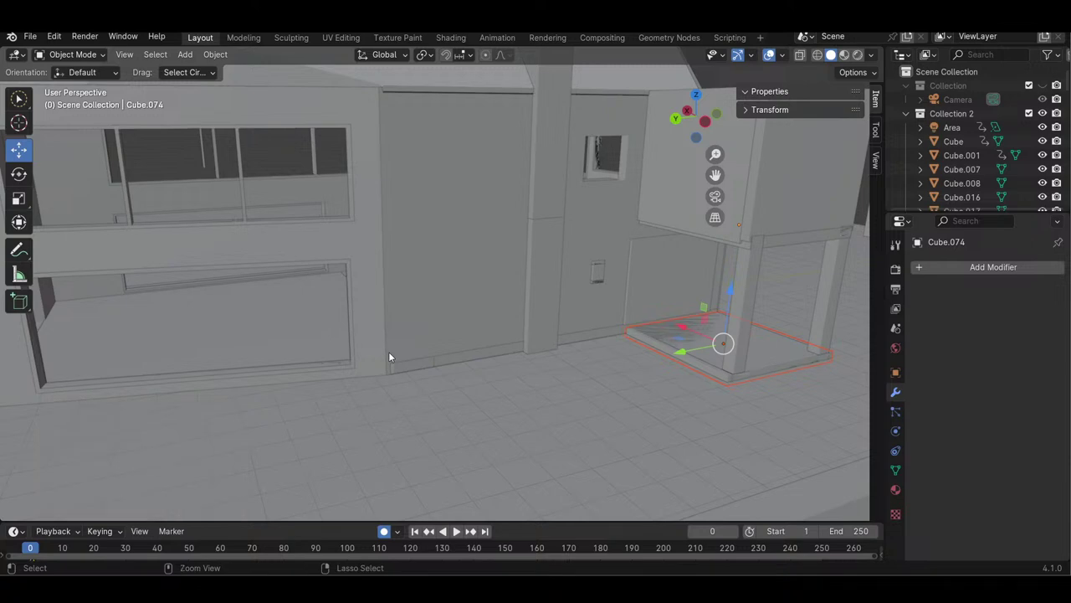
# - Lower the duplicate slab about -0.143 m along Z and scale it uniformly by about 1.034 to form a wider step
pyautogui.moveTo(682, 333); pyautogui.dragTo(675, 333)
pyautogui.moveTo(726, 300); pyautogui.dragTo(739, 307)
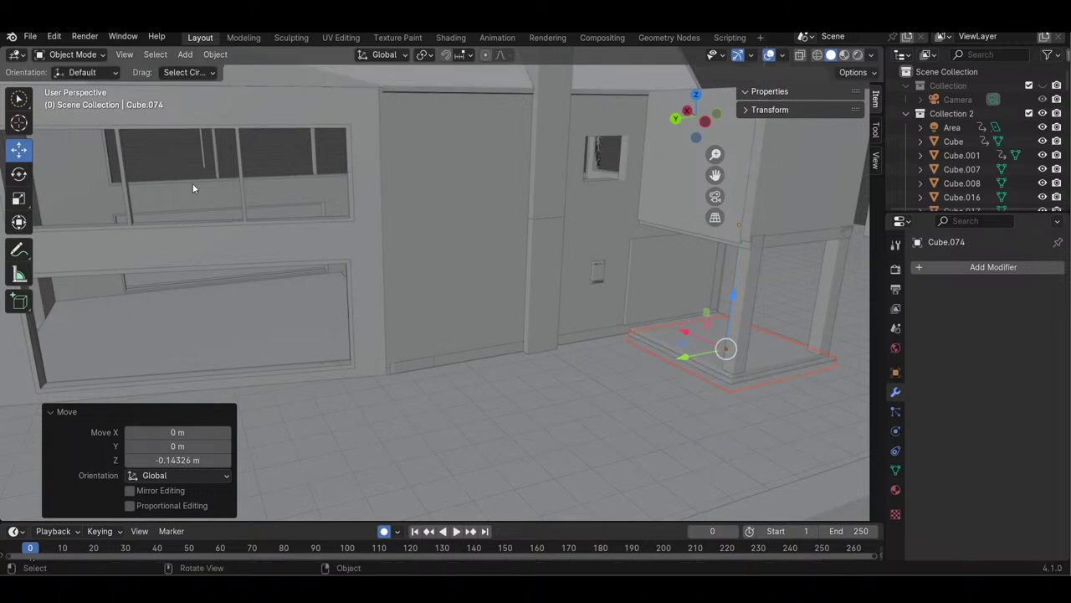
pyautogui.click(18, 199)
pyautogui.moveTo(686, 333); pyautogui.dragTo(687, 356)
# - Rescale the lowest slab under the porch posts along Y and slightly along X, leaving only a narrow step around the slab above
pyautogui.moveTo(705, 130); pyautogui.dragTo(716, 128)
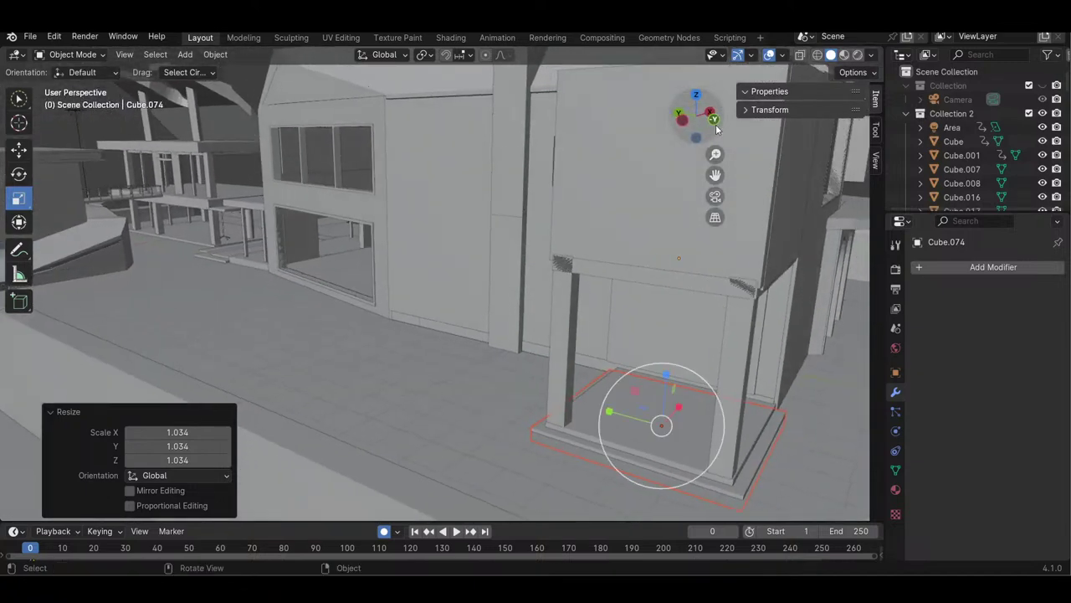
pyautogui.press('s')
pyautogui.press('y')
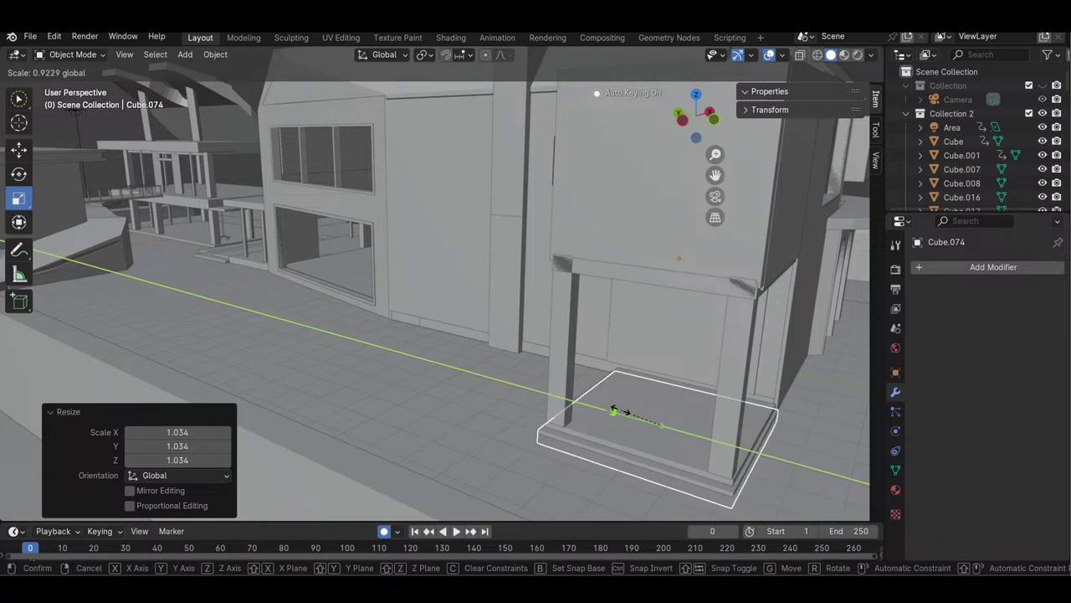
pyautogui.click(616, 410)
pyautogui.moveTo(675, 409); pyautogui.dragTo(677, 413)
pyautogui.click(19, 148)
pyautogui.click(739, 392)
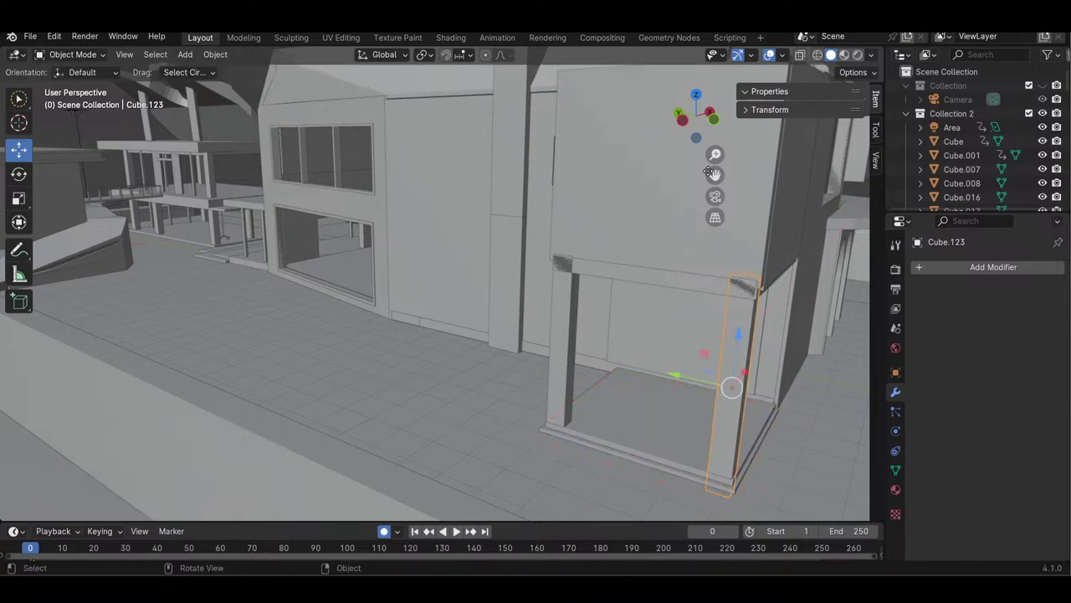
# - Select the three parts of the small banded wall box beside the chimney and copy them
pyautogui.moveTo(708, 127); pyautogui.dragTo(770, 121)
pyautogui.moveTo(514, 133); pyautogui.dragTo(410, 137)
pyautogui.moveTo(715, 152); pyautogui.dragTo(715, 221)
pyautogui.moveTo(702, 125); pyautogui.dragTo(787, 119)
pyautogui.moveTo(482, 122); pyautogui.dragTo(611, 293)
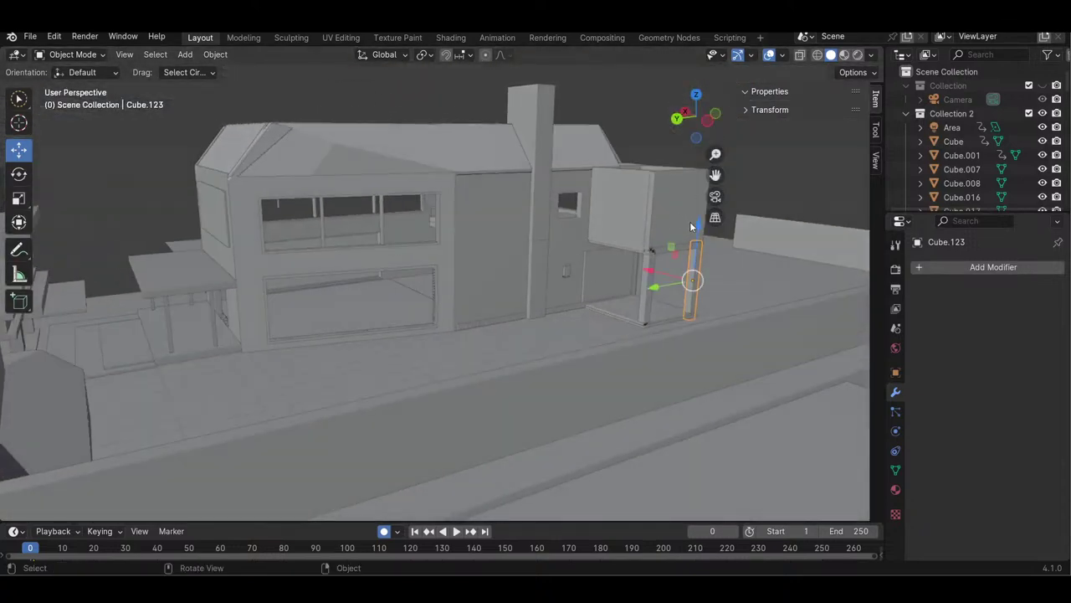
pyautogui.moveTo(715, 155); pyautogui.dragTo(645, 223)
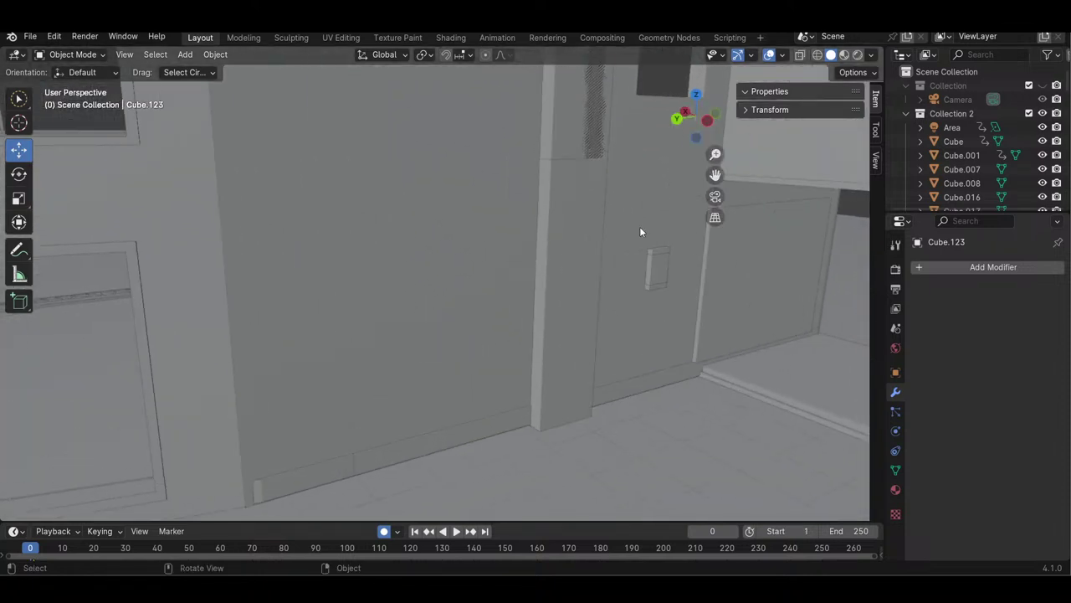
pyautogui.press('c')
pyautogui.moveTo(665, 293)
pyautogui.mouseDown()
pyautogui.moveTo(655, 247)
pyautogui.moveTo(667, 270)
pyautogui.mouseUp()
pyautogui.hotkey('ctrl', 'c')
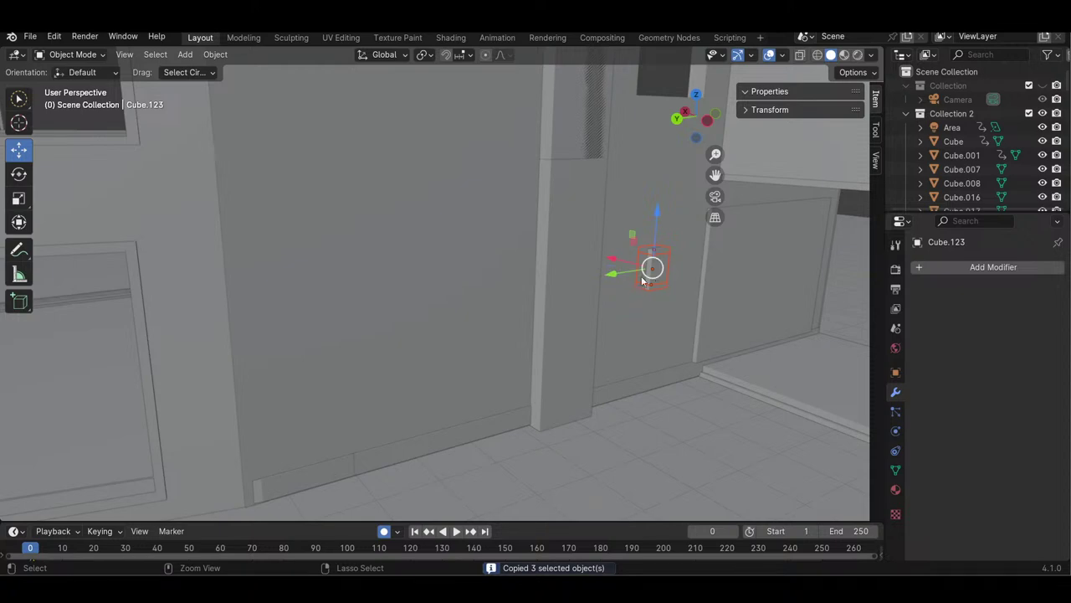
# - Paste the wall box and move it along X by about 18.436 m and then -5.685 m to the facade beside the arched porch
pyautogui.hotkey('ctrl', 'v')
pyautogui.press('g')
pyautogui.press('x')
pyautogui.click(477, 146)
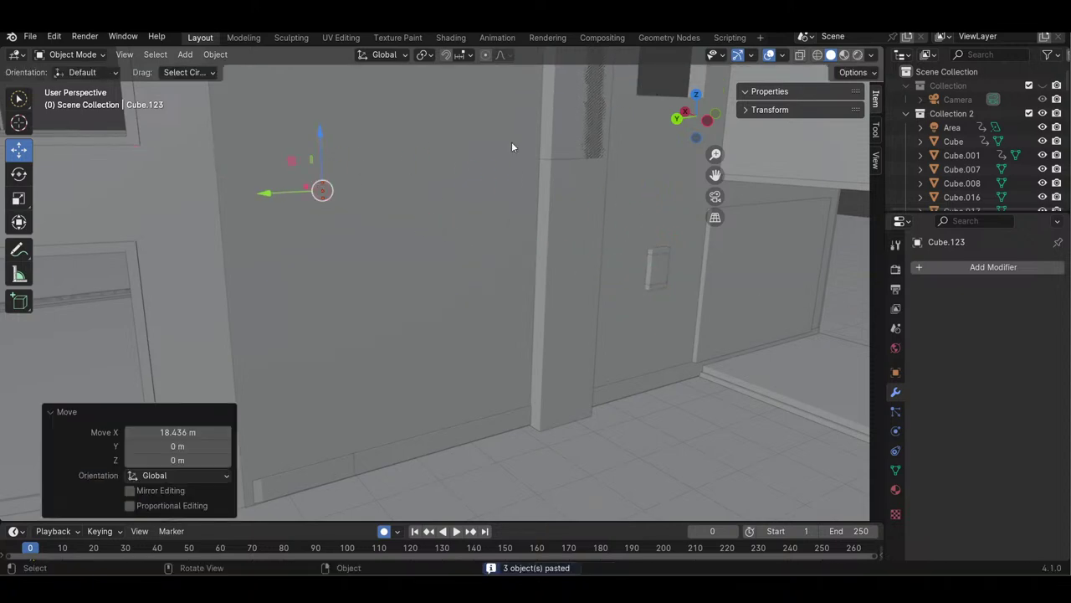
pyautogui.moveTo(682, 121); pyautogui.dragTo(640, 134)
pyautogui.moveTo(714, 154); pyautogui.dragTo(715, 243)
pyautogui.moveTo(697, 107)
pyautogui.mouseDown()
pyautogui.moveTo(692, 92)
pyautogui.moveTo(649, 90)
pyautogui.moveTo(688, 118)
pyautogui.mouseUp()
pyautogui.moveTo(349, 319); pyautogui.dragTo(494, 308)
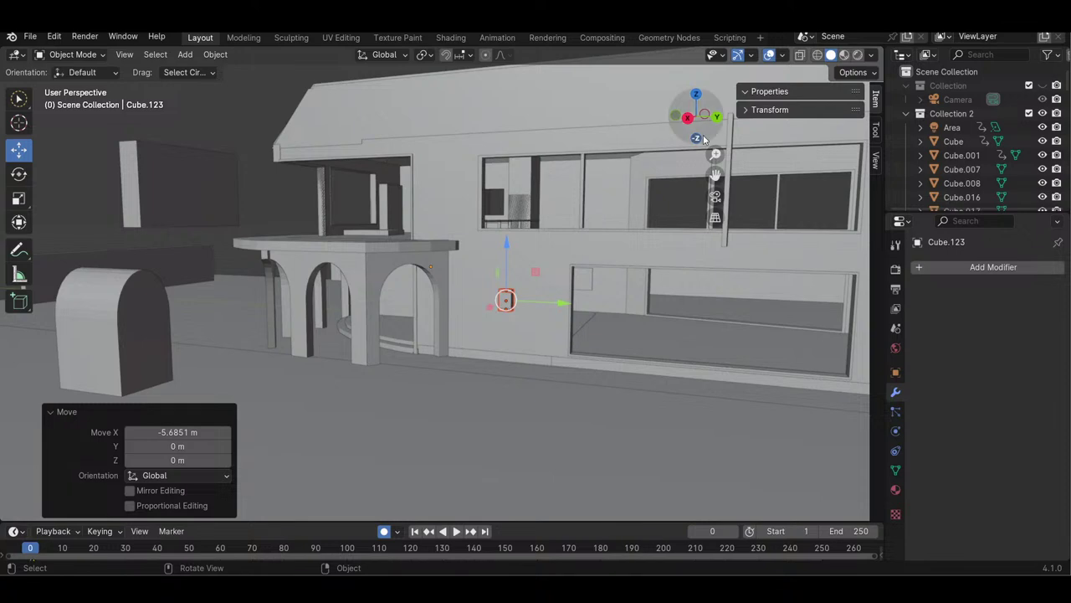
pyautogui.moveTo(702, 126); pyautogui.dragTo(699, 115)
pyautogui.moveTo(715, 154)
pyautogui.mouseDown()
pyautogui.moveTo(715, 94)
pyautogui.moveTo(717, 153)
pyautogui.mouseUp()
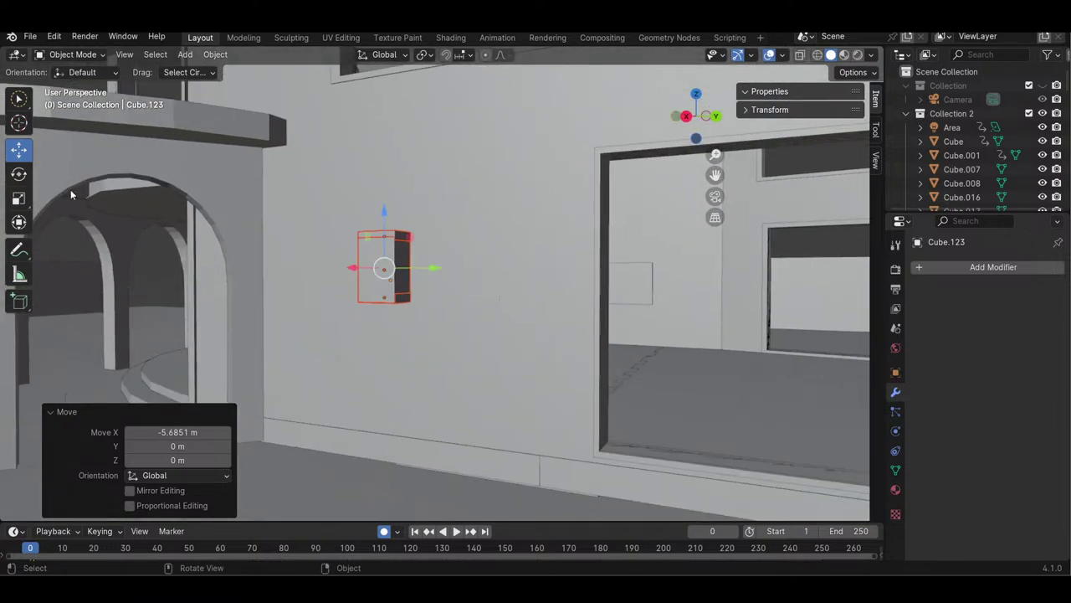
# - Try mirroring the pasted wall box across the global Z axis and across the global Y axis
pyautogui.click(215, 55)
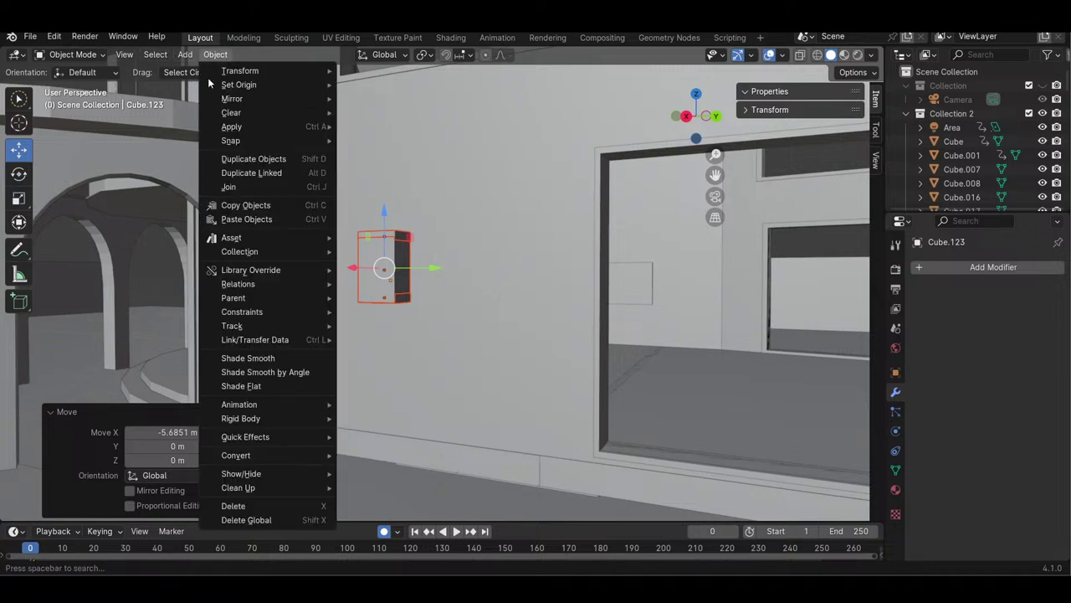
pyautogui.moveTo(226, 97)
pyautogui.click(375, 144)
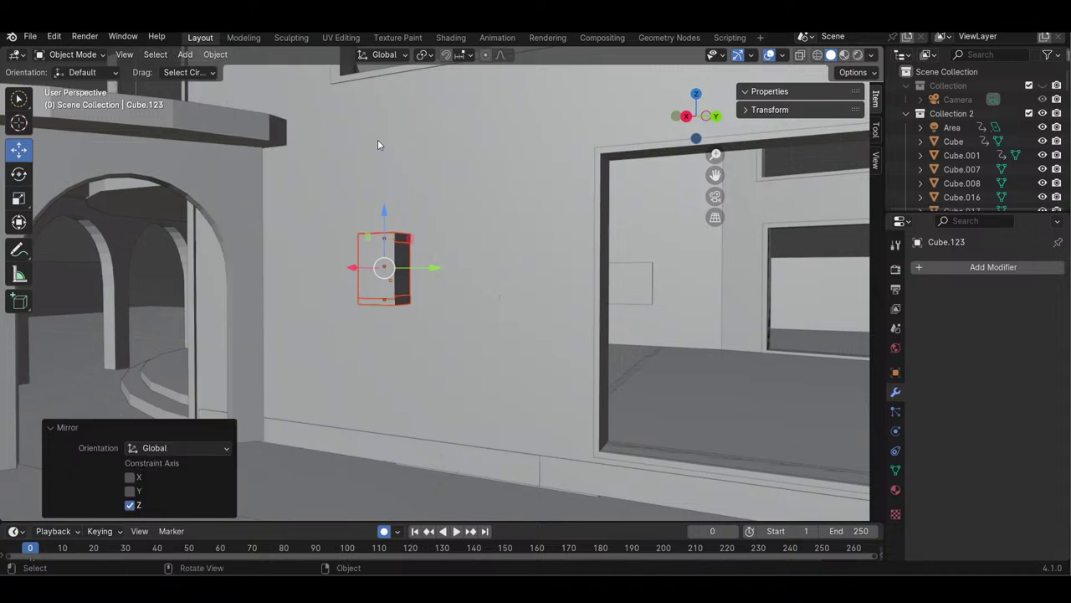
pyautogui.hotkey('ctrl', 'z')
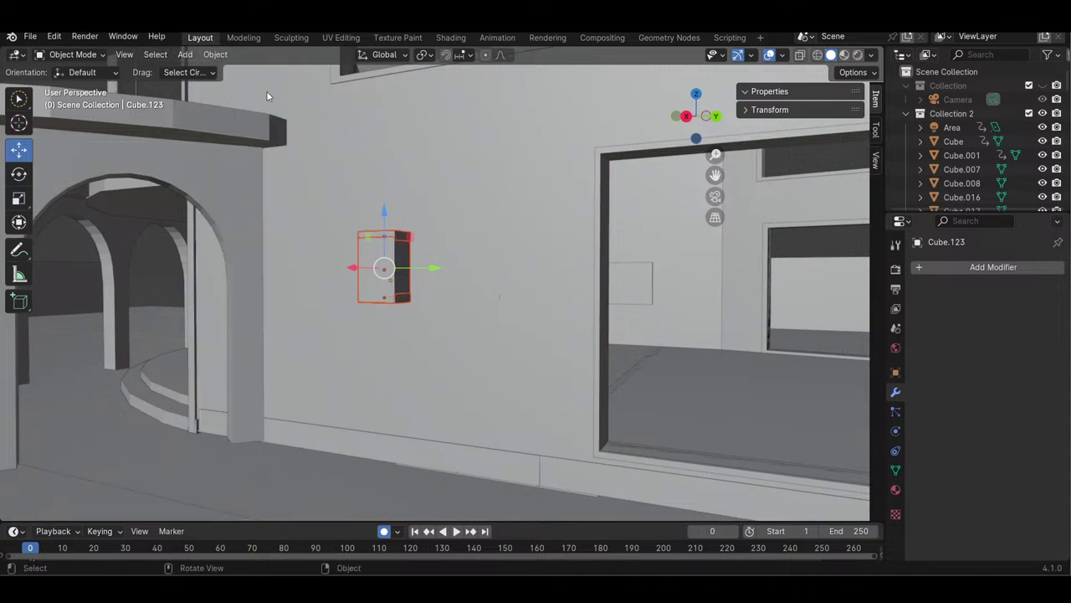
pyautogui.click(209, 53)
pyautogui.moveTo(271, 96)
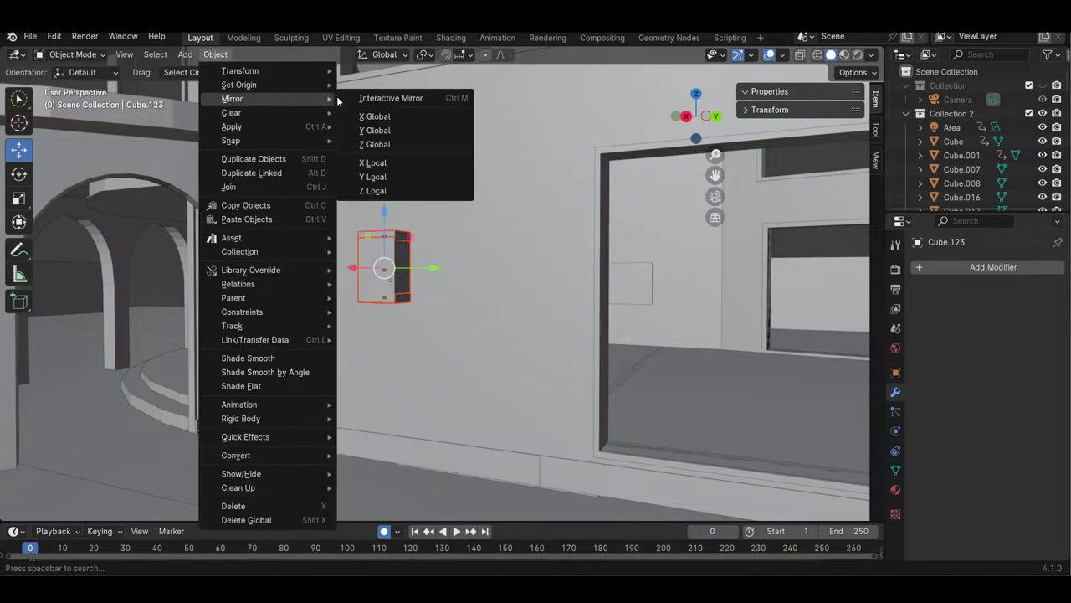
pyautogui.click(358, 131)
pyautogui.hotkey('ctrl', 'z')
# - Mirror the pasted wall box across the global X axis and shift it about -0.223 m along Y
pyautogui.click(215, 54)
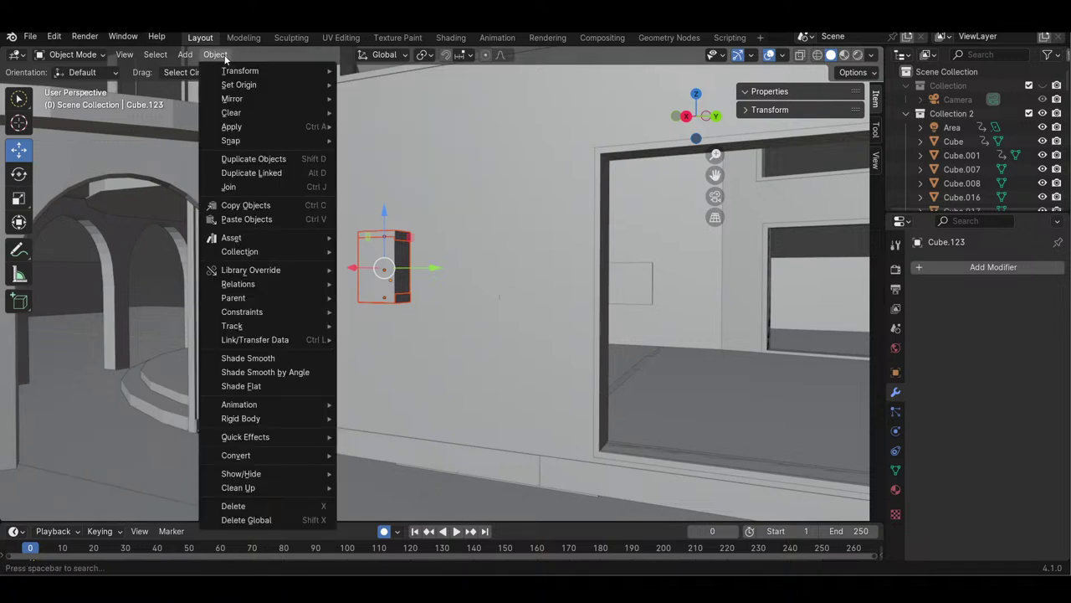
pyautogui.moveTo(268, 98)
pyautogui.click(360, 117)
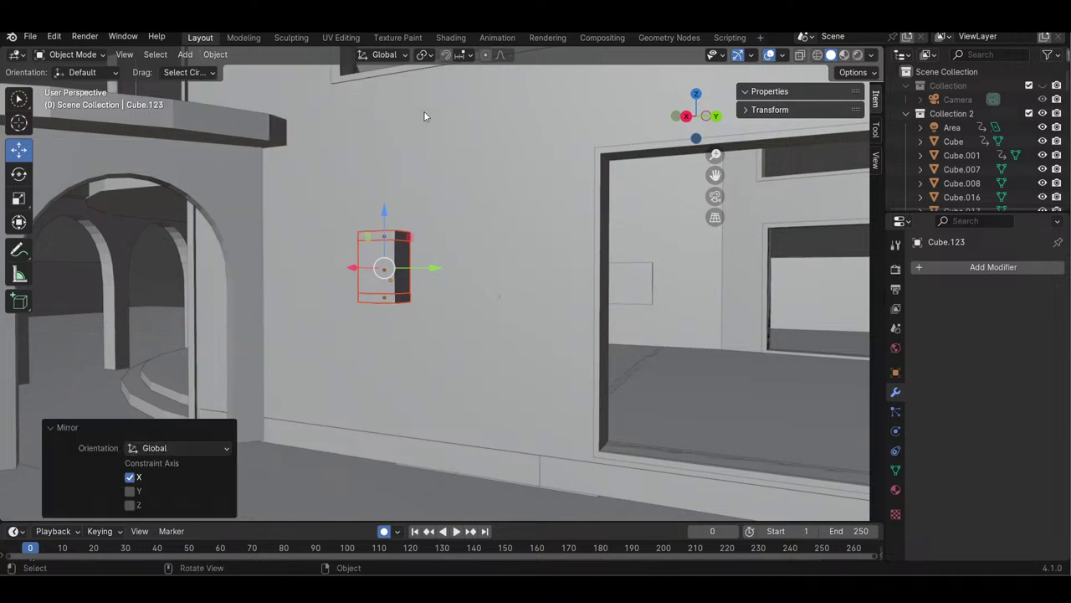
pyautogui.moveTo(697, 117); pyautogui.dragTo(674, 146)
pyautogui.moveTo(310, 354); pyautogui.dragTo(359, 333)
pyautogui.moveTo(716, 144); pyautogui.dragTo(574, 362)
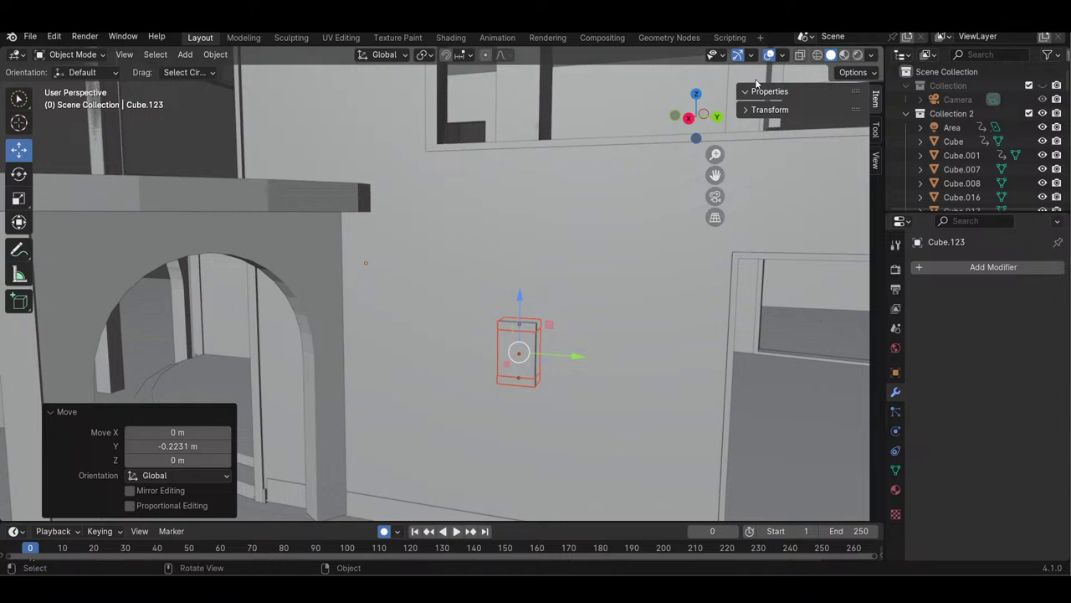
pyautogui.moveTo(693, 114); pyautogui.dragTo(703, 115)
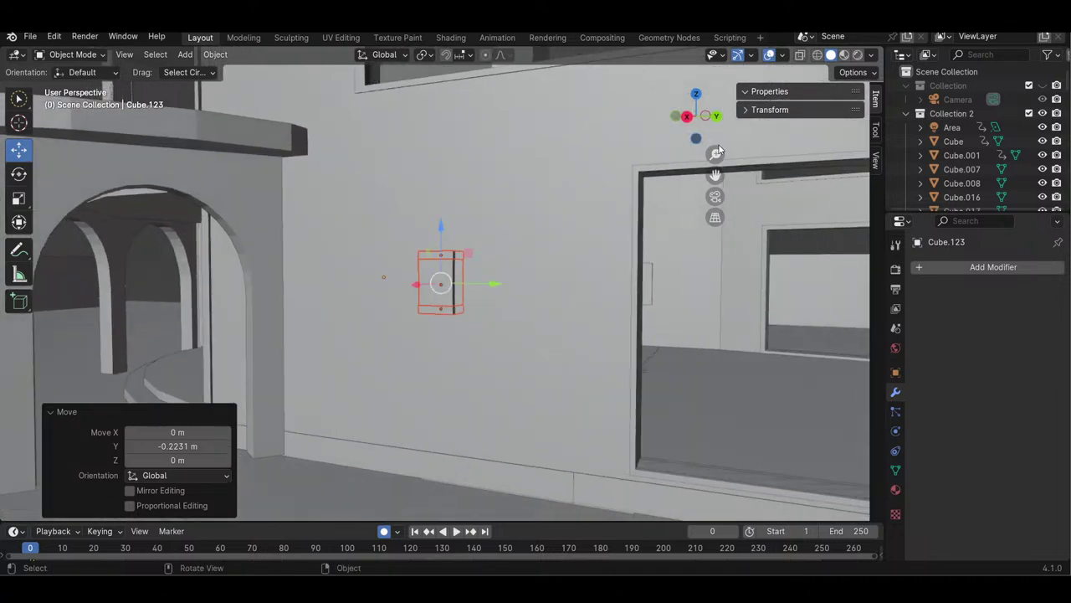
# - Copy the facade's wall box, paste it and move the duplicate along Y by about 3.022 m and 9.289 m, past the large window
pyautogui.hotkey('ctrl', 'c')
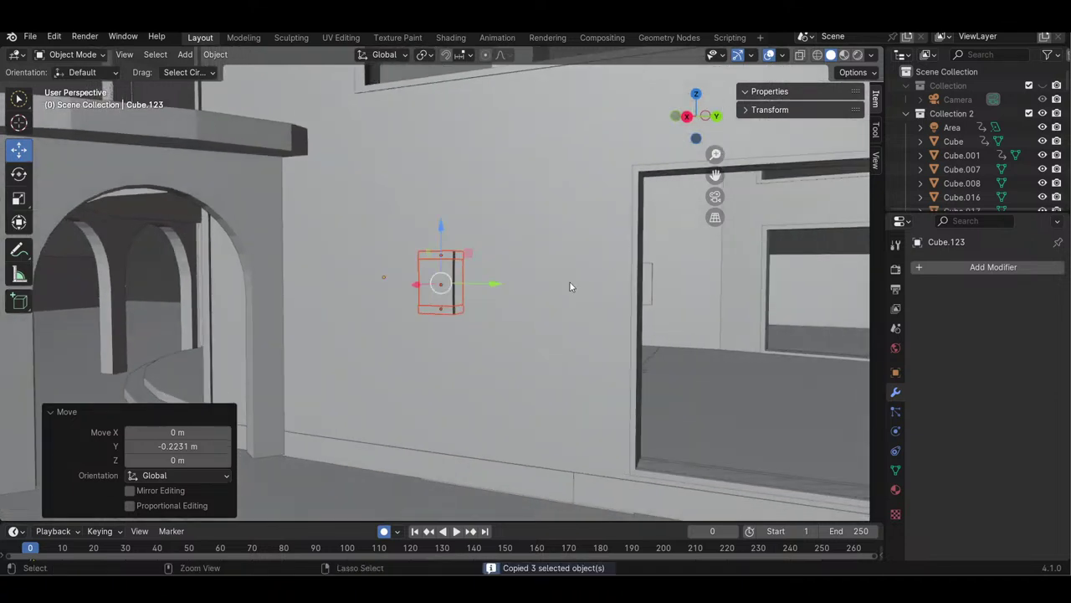
pyautogui.hotkey('ctrl', 'v')
pyautogui.press('g')
pyautogui.press('y')
pyautogui.moveTo(674, 299); pyautogui.dragTo(784, 299)
pyautogui.moveTo(715, 155); pyautogui.dragTo(715, 243)
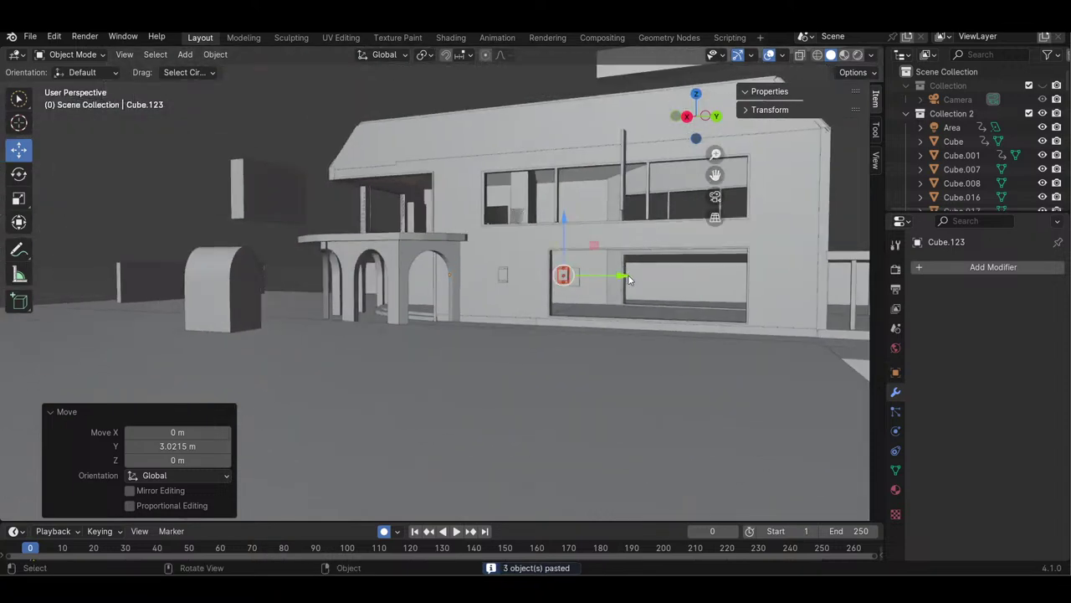
pyautogui.press('g')
pyautogui.press('y')
pyautogui.click(850, 278)
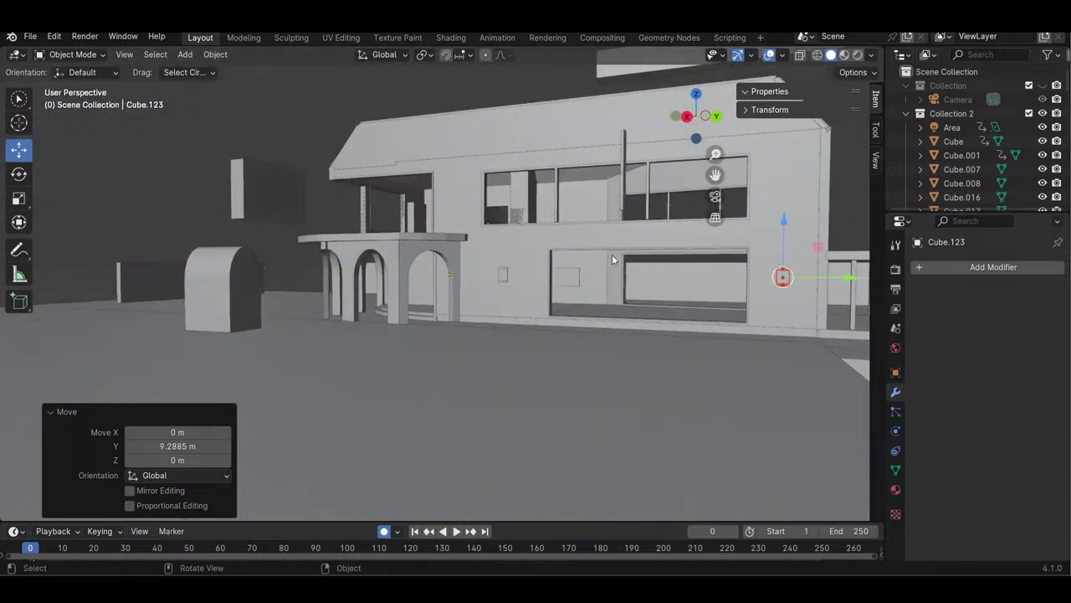
# - Lock the 3D view to the active object
pyautogui.click(123, 56)
pyautogui.moveTo(242, 274)
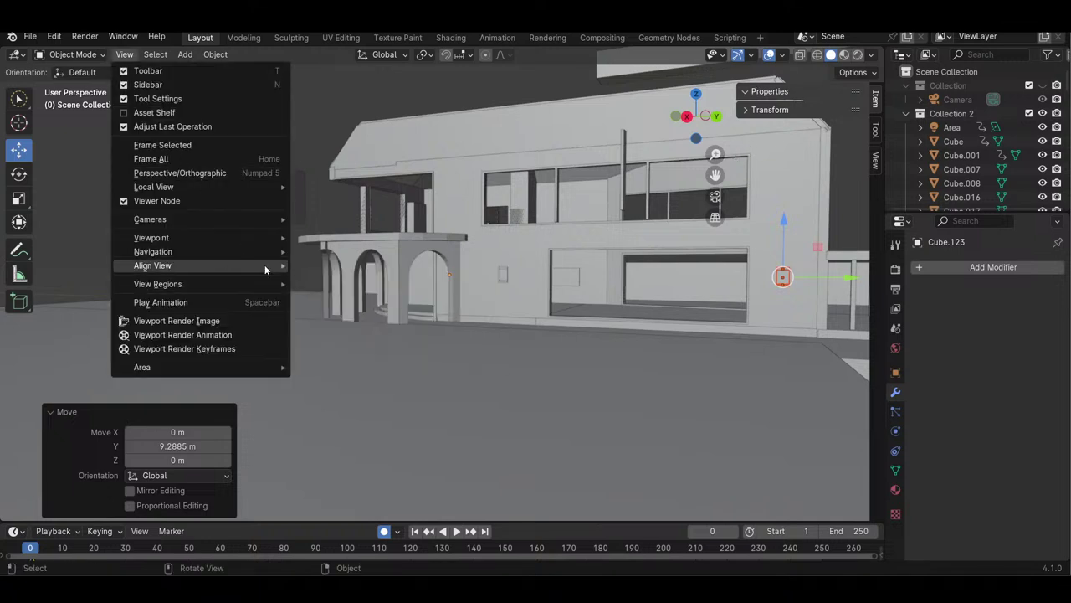
pyautogui.click(382, 348)
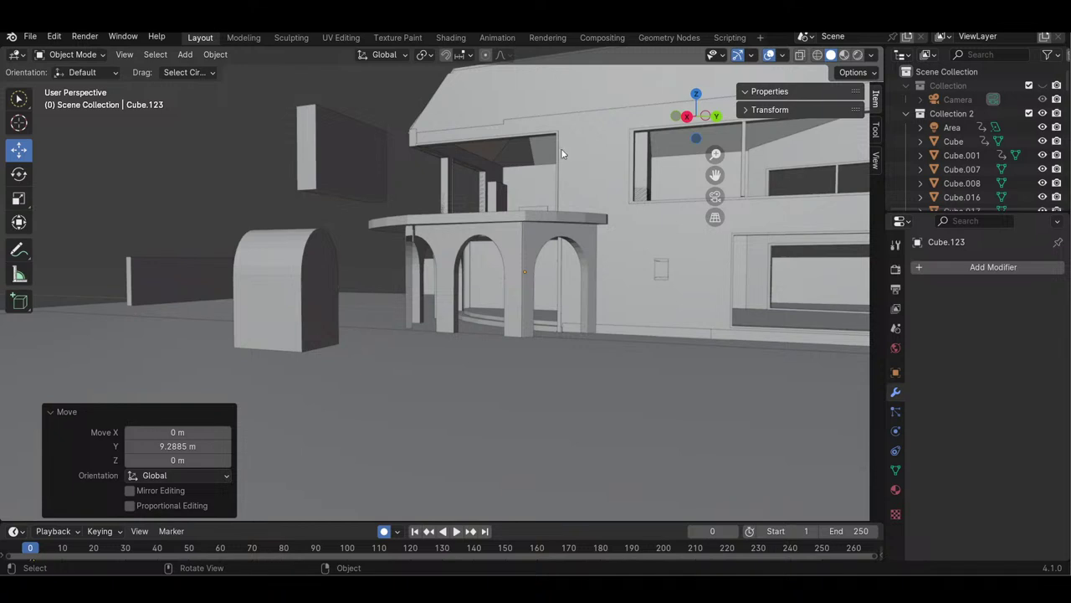
pyautogui.moveTo(714, 153); pyautogui.dragTo(693, 272)
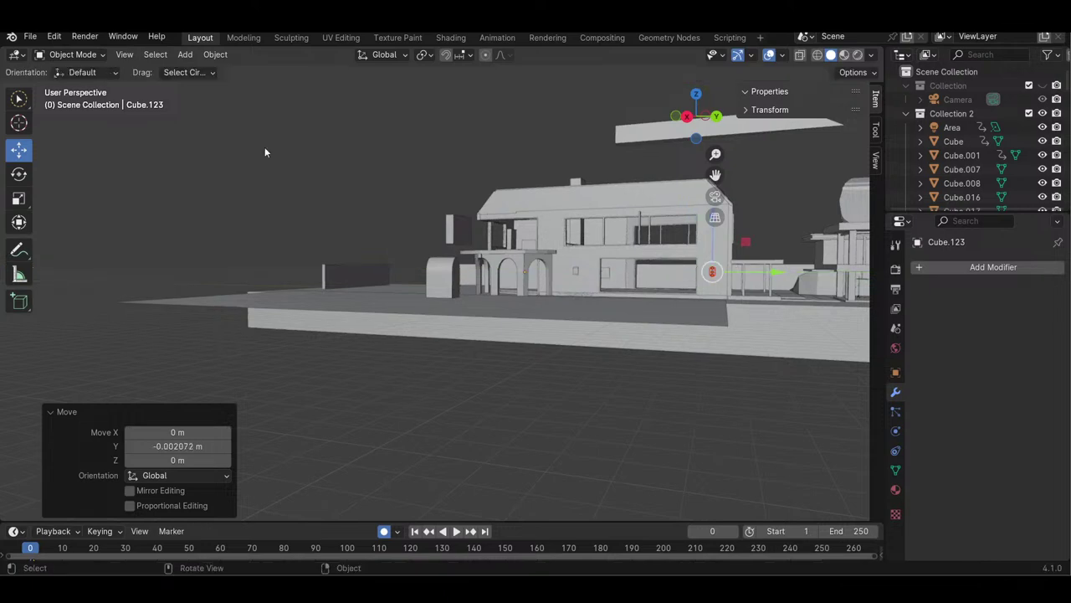
pyautogui.click(123, 54)
pyautogui.moveTo(268, 266)
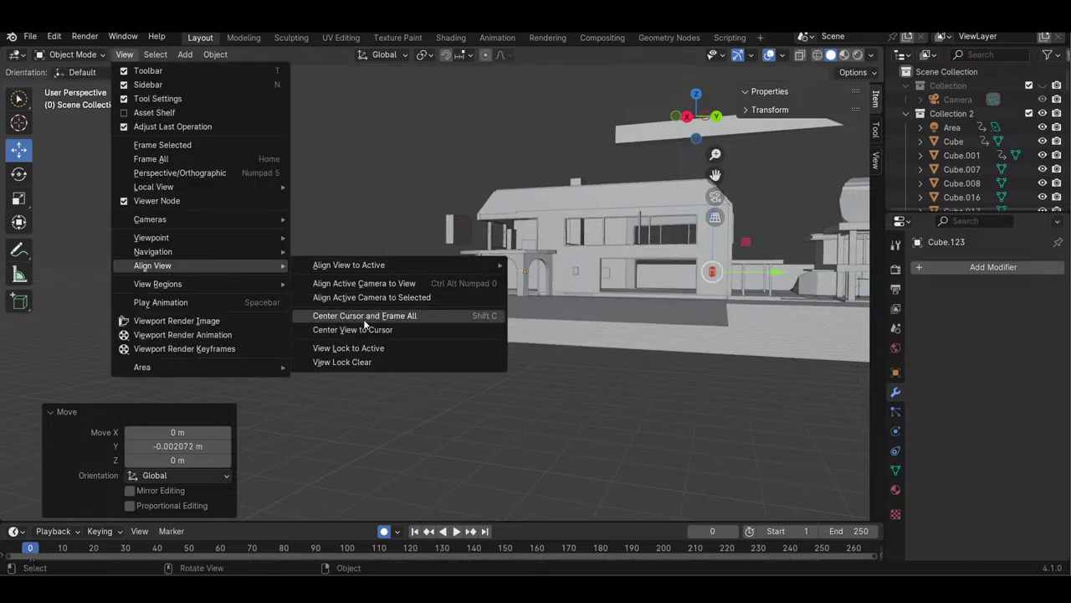
pyautogui.click(367, 348)
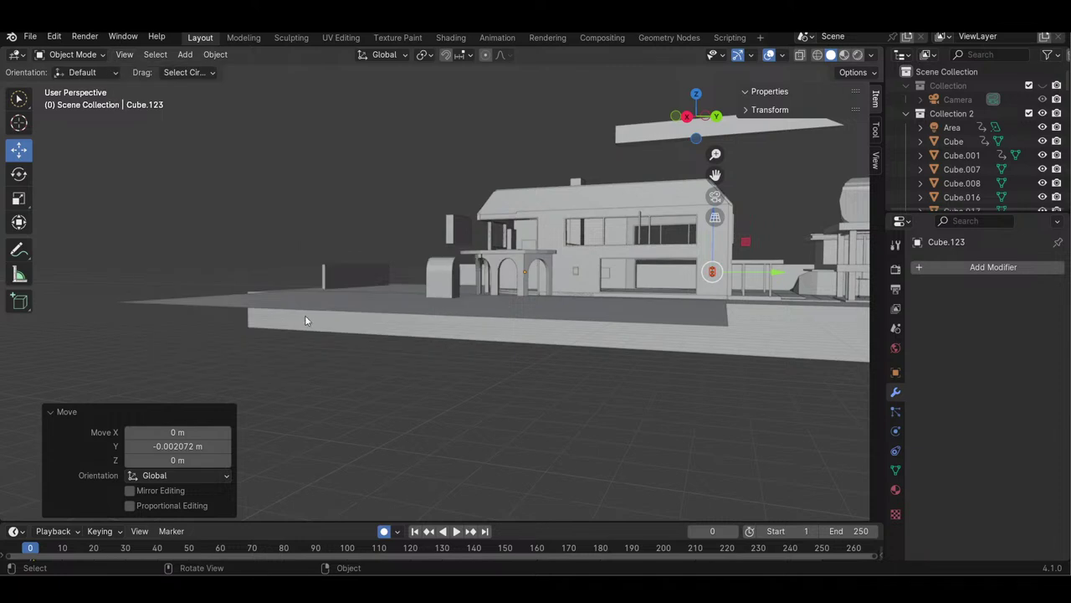
# - Adjust the duplicate wall box near the building corner along X by about 0.035 m and then -0.086 m, setting it into the wall
pyautogui.moveTo(697, 126); pyautogui.dragTo(654, 132)
pyautogui.moveTo(721, 148); pyautogui.dragTo(653, 121)
pyautogui.moveTo(288, 293); pyautogui.dragTo(292, 294)
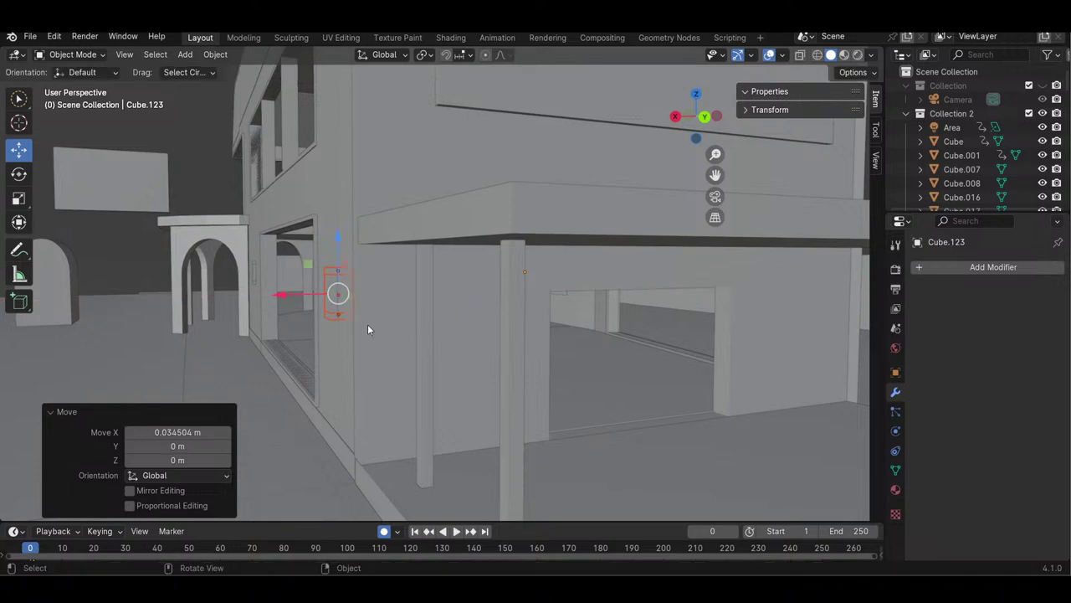
pyautogui.moveTo(715, 154); pyautogui.dragTo(602, 134)
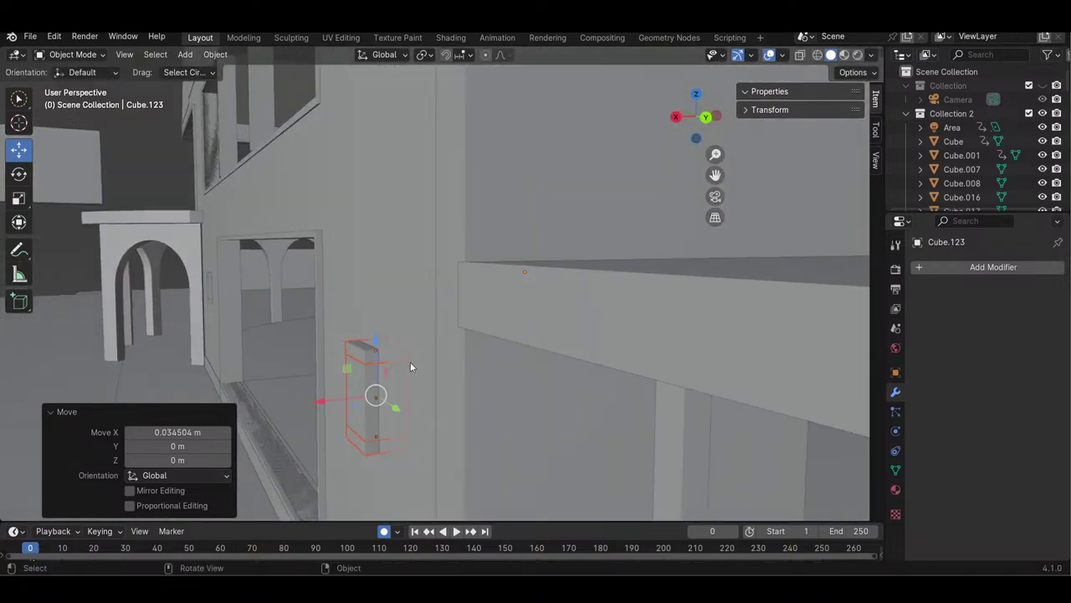
pyautogui.moveTo(348, 400); pyautogui.dragTo(359, 401)
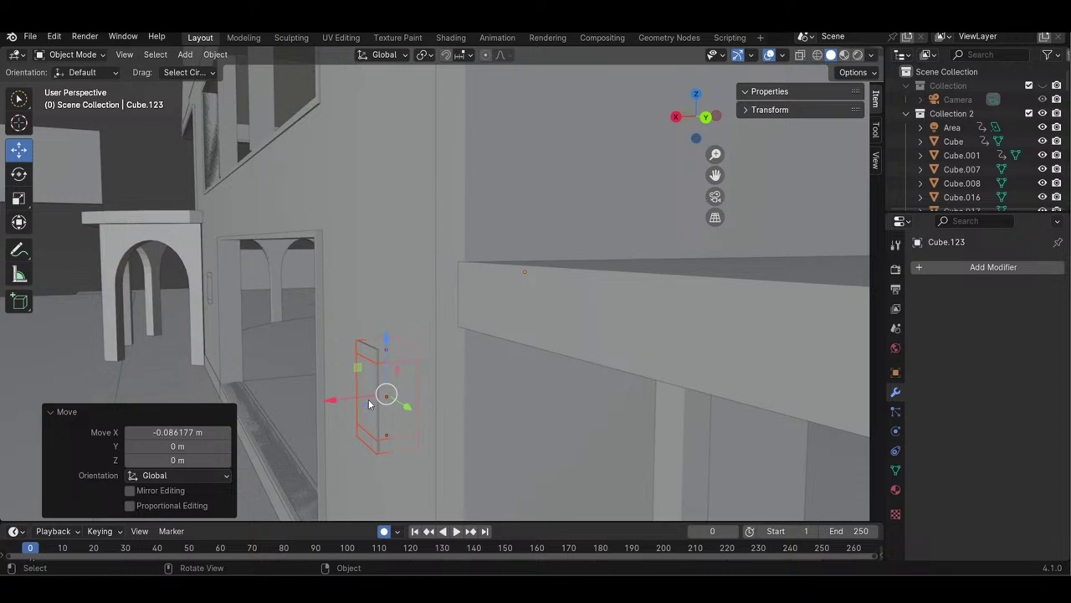
# - Copy the corner wall box, paste it and move the duplicate along Y past the corner and about -1.183 m along X
pyautogui.hotkey('ctrl', 'c')
pyautogui.hotkey('ctrl', 'v')
pyautogui.press('g')
pyautogui.press('y')
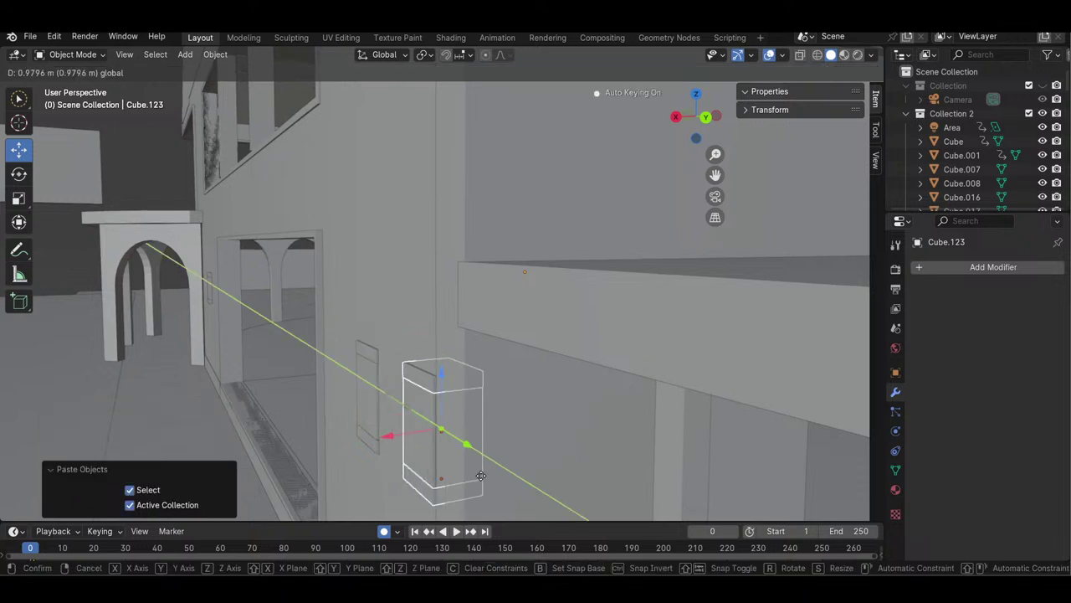
pyautogui.click(426, 502)
pyautogui.press('g')
pyautogui.press('x')
pyautogui.click(711, 306)
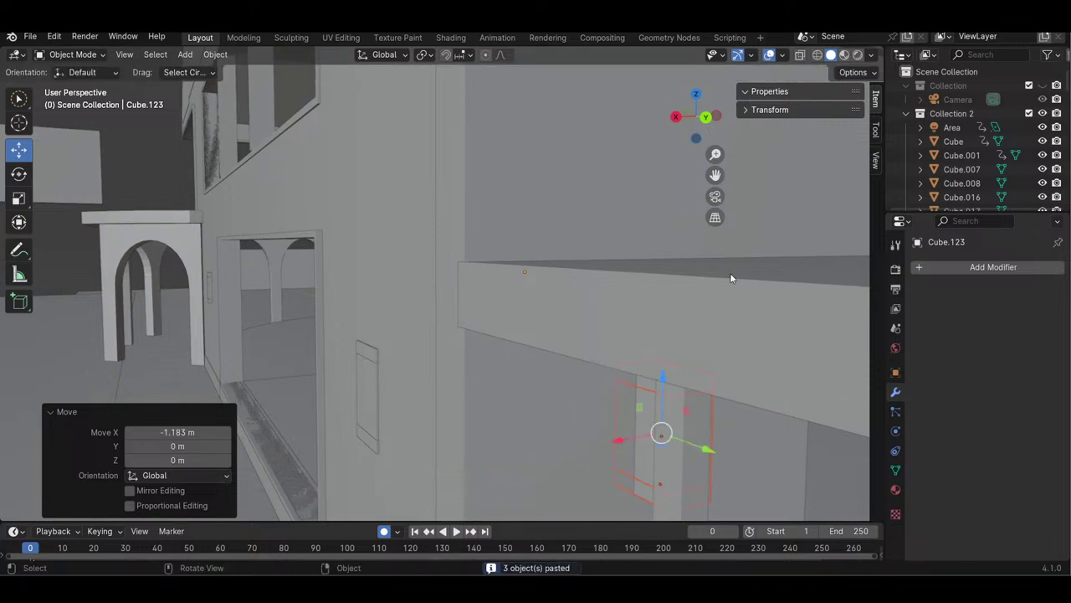
# - Rotate the duplicate wall box 90° about the global Z axis to face the side wall
pyautogui.moveTo(698, 135)
pyautogui.mouseDown()
pyautogui.moveTo(673, 143)
pyautogui.moveTo(728, 138)
pyautogui.moveTo(707, 125)
pyautogui.mouseUp()
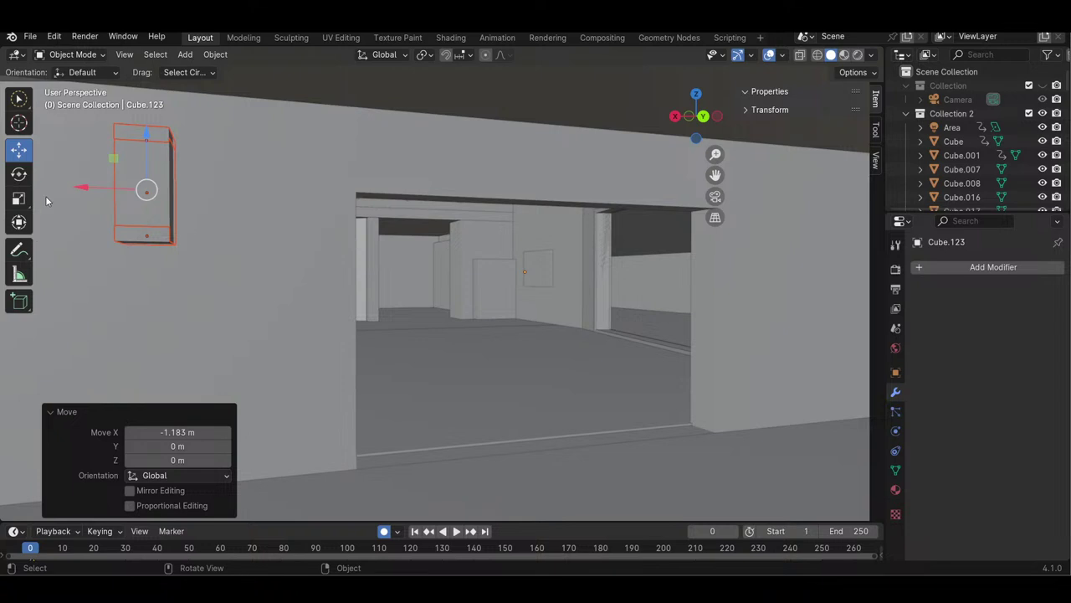
pyautogui.click(19, 174)
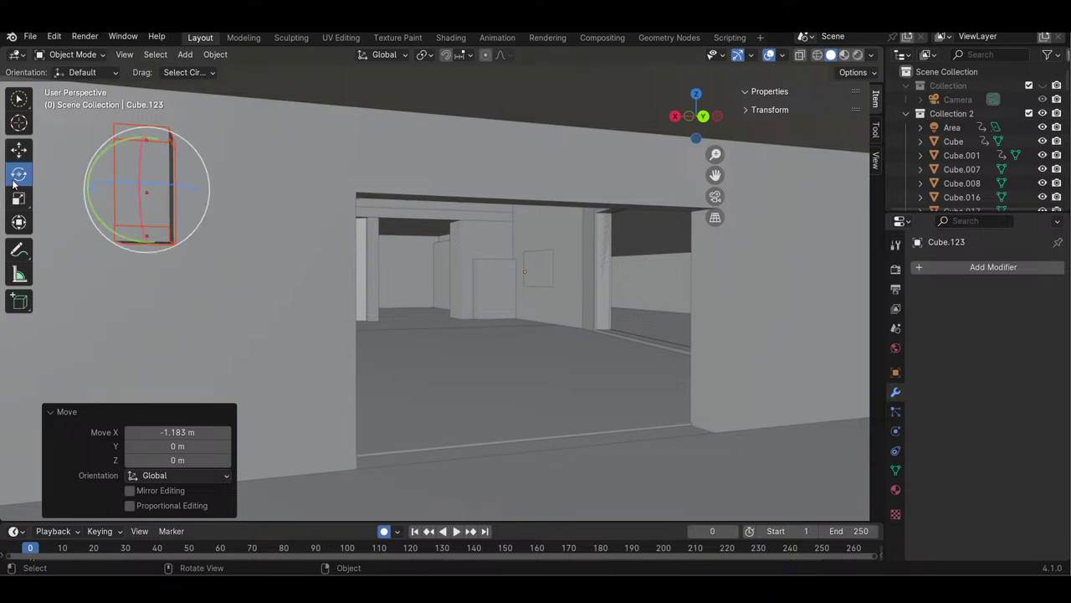
pyautogui.moveTo(142, 187)
pyautogui.mouseDown()
pyautogui.moveTo(158, 178)
pyautogui.moveTo(151, 184)
pyautogui.mouseUp()
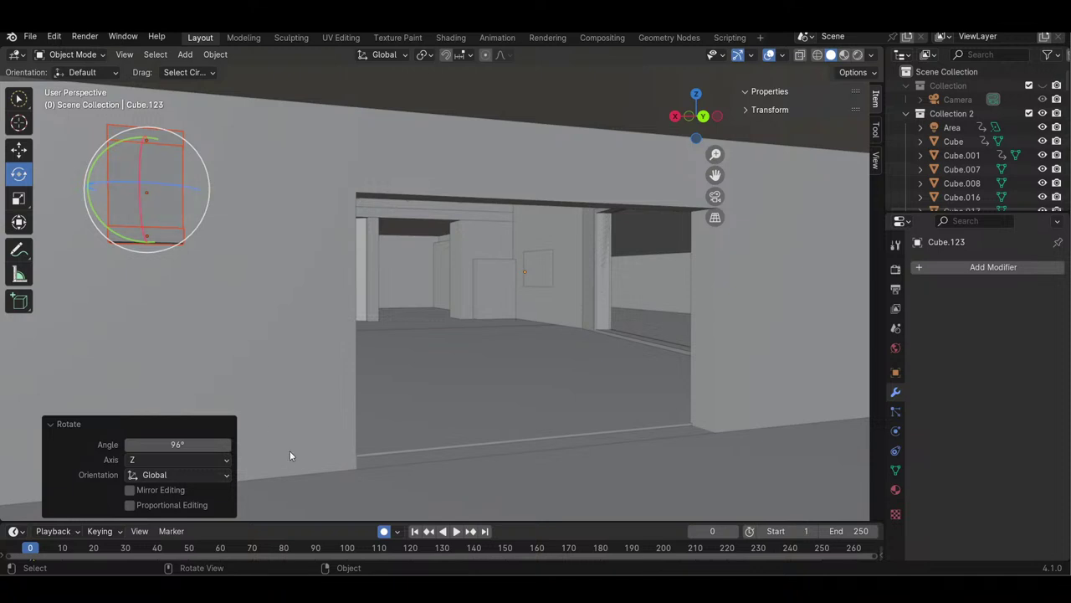
pyautogui.click(211, 444)
pyautogui.write('90')
pyautogui.press('Return')
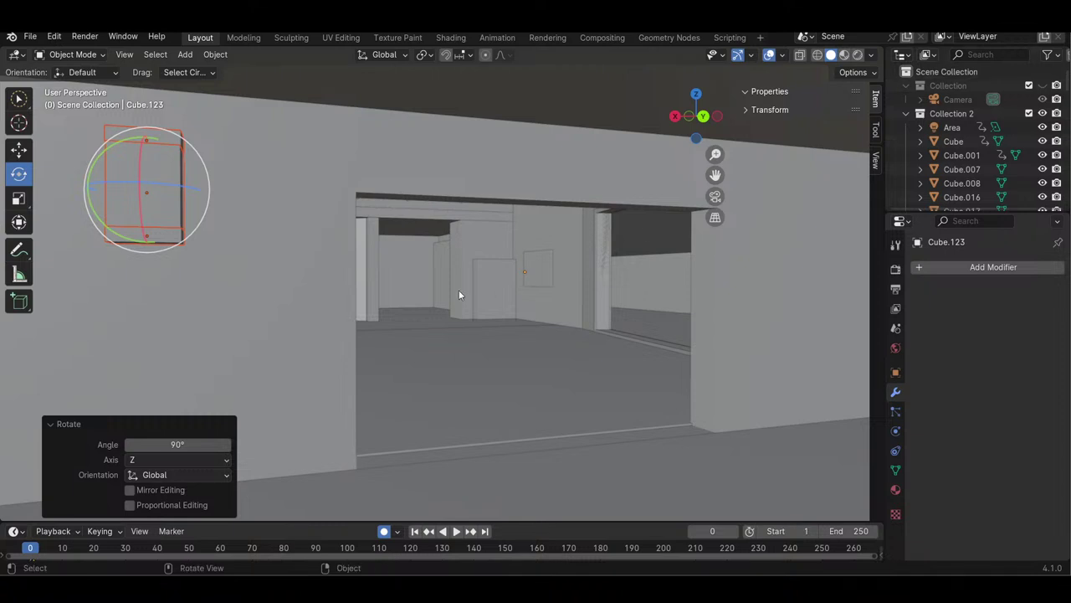
pyautogui.moveTo(701, 116); pyautogui.dragTo(507, 246)
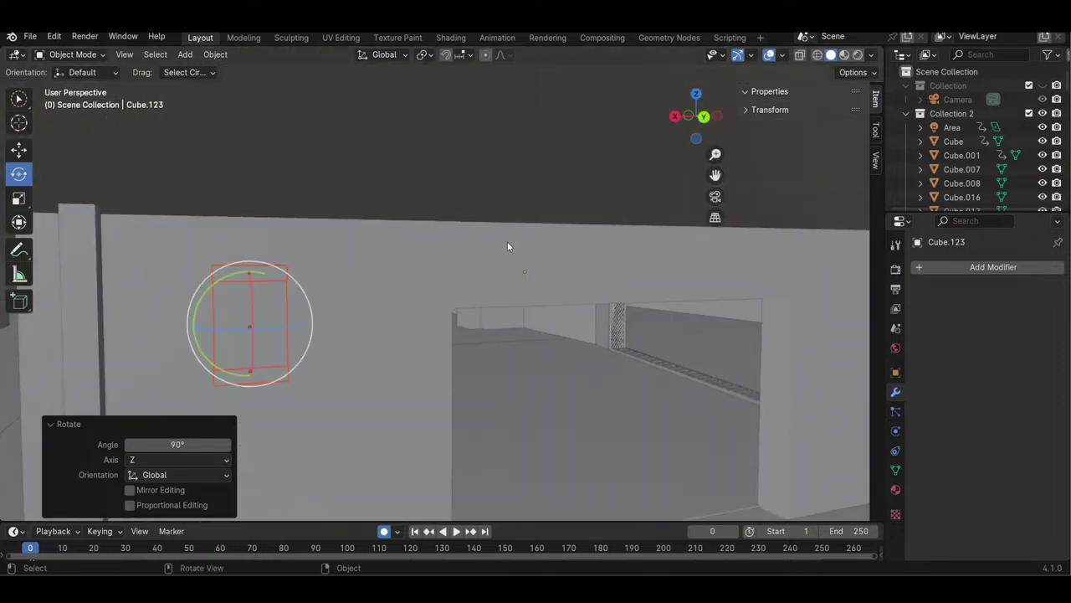
# - Move the rotated wall box about -0.648 m along Z, -0.083 m along X and -0.178 m along Y into the side wall
pyautogui.click(18, 149)
pyautogui.moveTo(248, 284); pyautogui.dragTo(414, 411)
pyautogui.moveTo(716, 154); pyautogui.dragTo(716, 251)
pyautogui.moveTo(716, 154); pyautogui.dragTo(716, 71)
pyautogui.moveTo(697, 138)
pyautogui.mouseDown()
pyautogui.moveTo(686, 124)
pyautogui.moveTo(694, 136)
pyautogui.mouseUp()
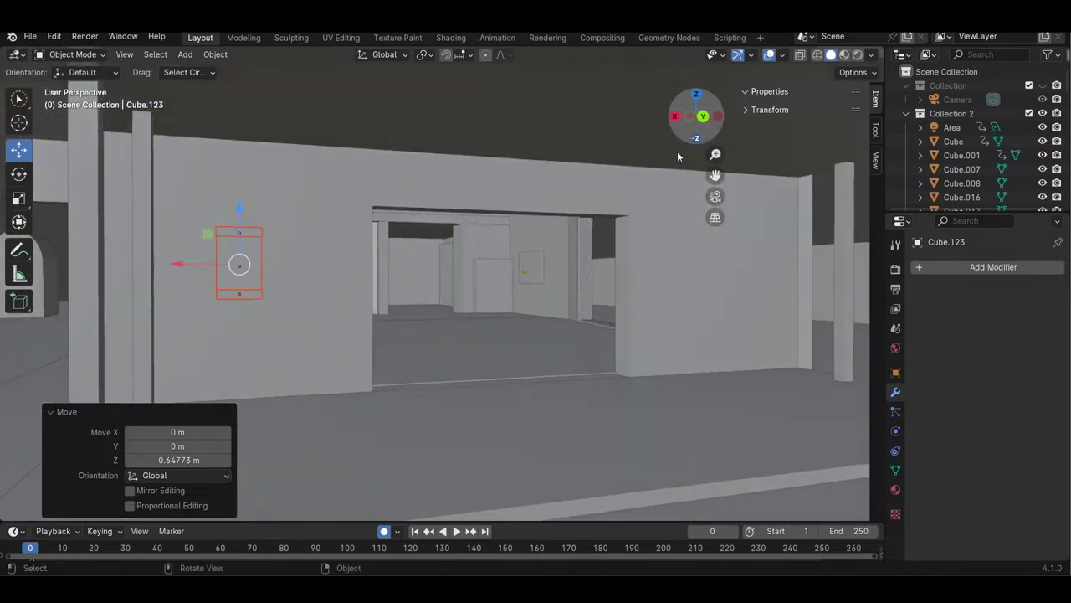
pyautogui.moveTo(187, 266); pyautogui.dragTo(235, 267)
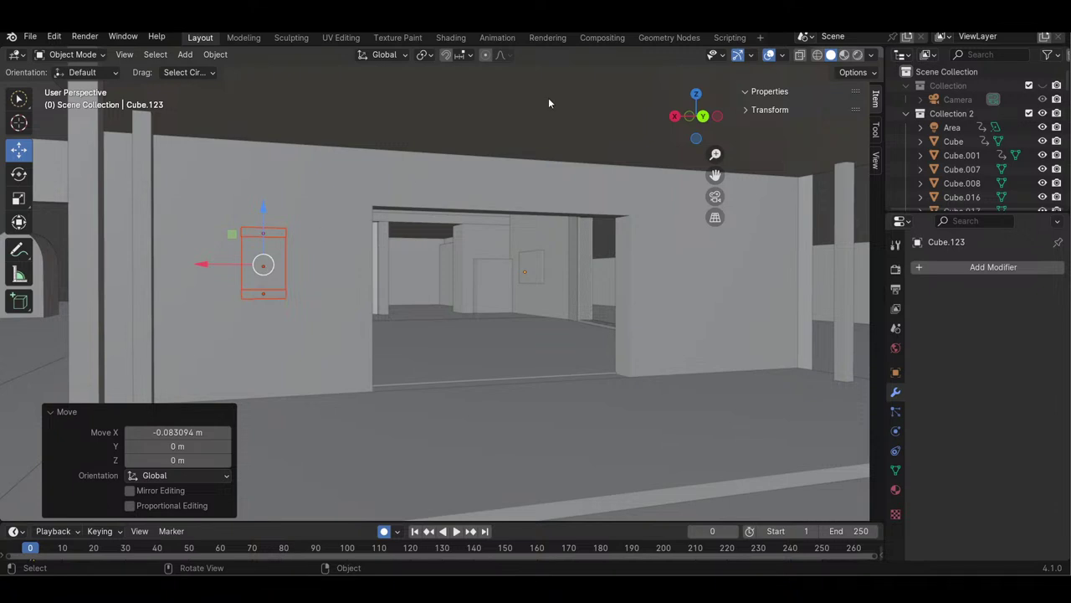
pyautogui.moveTo(714, 154); pyautogui.dragTo(702, 134)
pyautogui.moveTo(764, 385); pyautogui.dragTo(764, 378)
pyautogui.moveTo(792, 412); pyautogui.dragTo(765, 403)
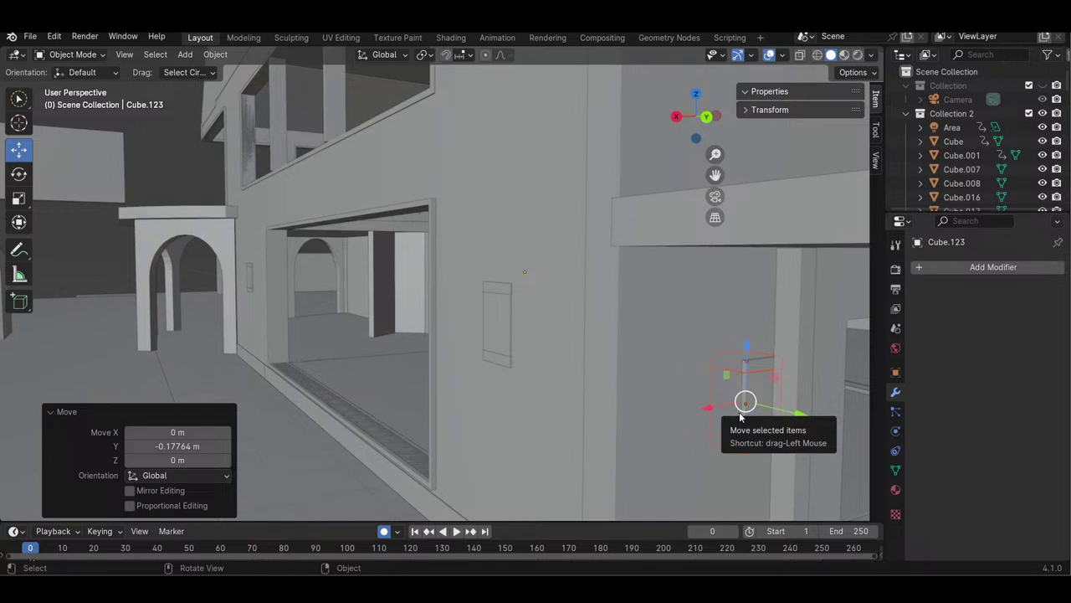
# - Copy the side-wall box, paste it and move the duplicate along X to the wall on the other side of the doorway
pyautogui.moveTo(697, 117); pyautogui.dragTo(615, 108)
pyautogui.hotkey('ctrl', 'c')
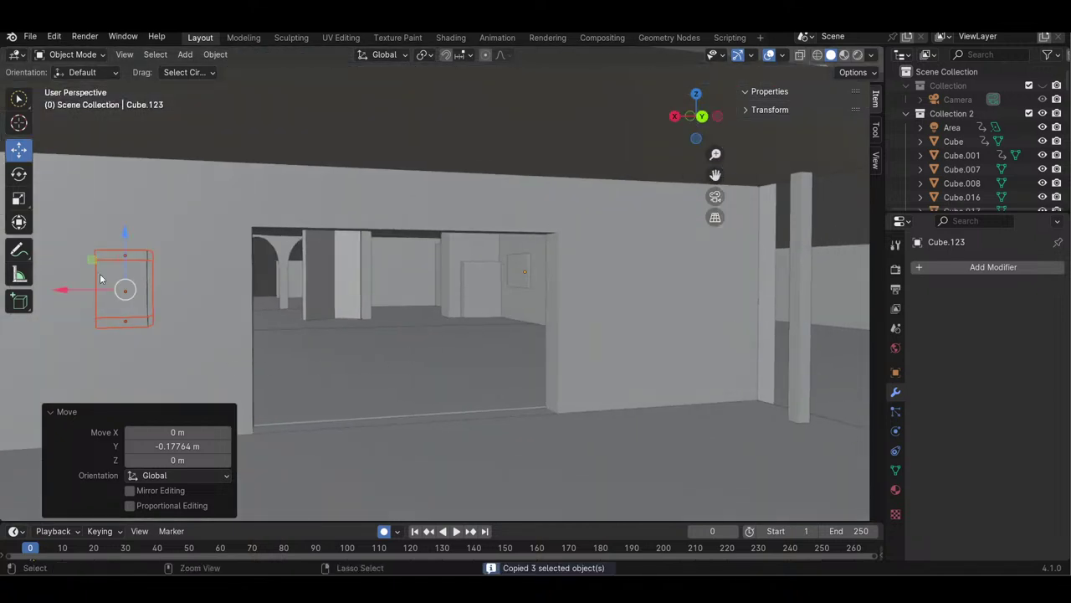
pyautogui.hotkey('ctrl', 'v')
pyautogui.press('g')
pyautogui.press('x')
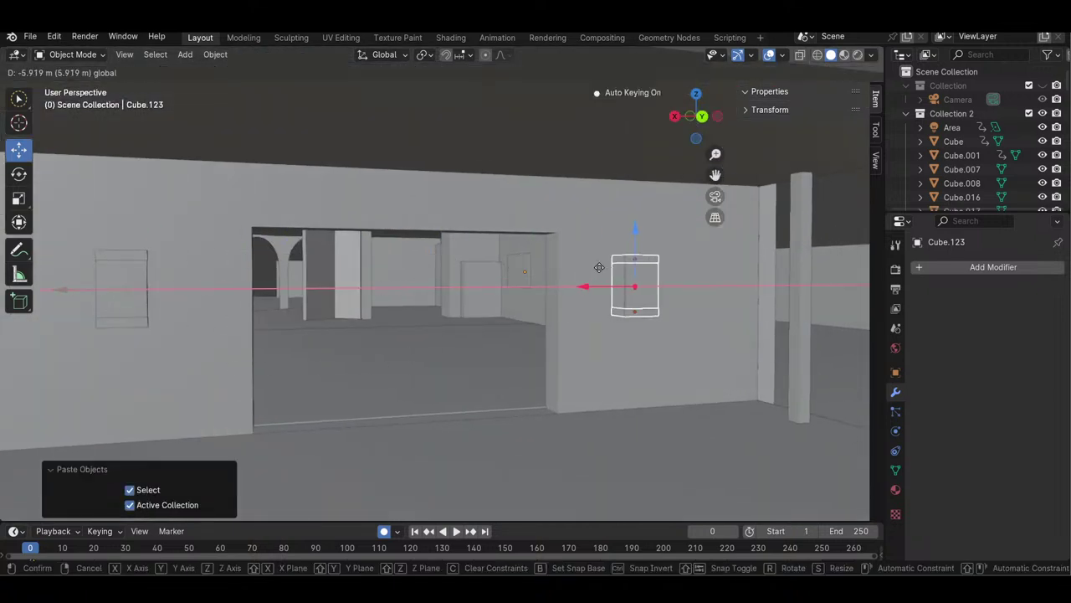
pyautogui.click(609, 269)
pyautogui.click(853, 225)
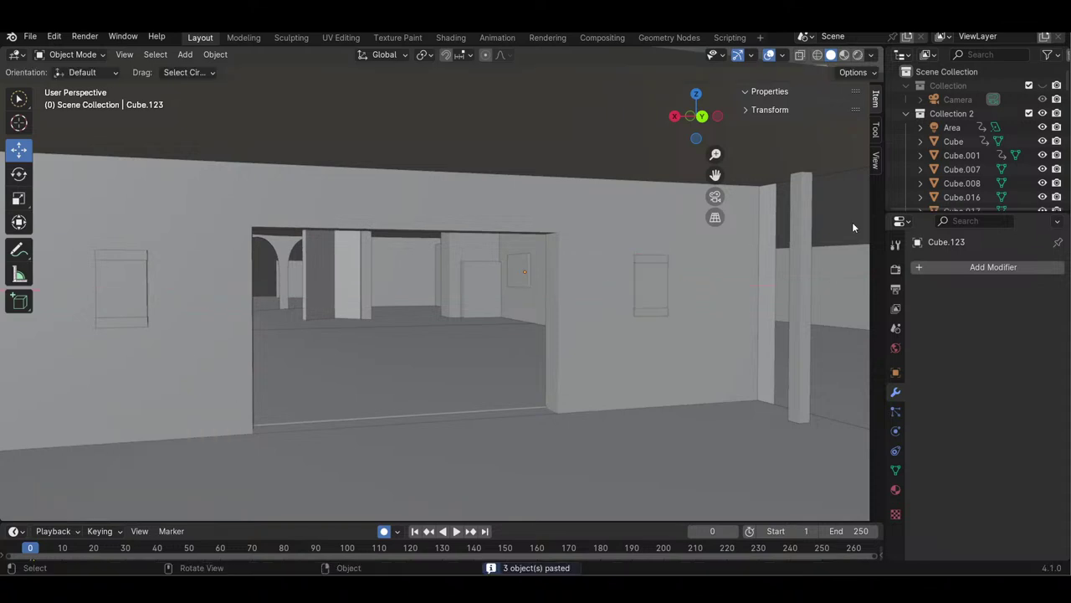
# - Select all parts of the duplicate wall box beyond the doorway and move it about -0.267 m along X
pyautogui.moveTo(715, 156); pyautogui.dragTo(715, 196)
pyautogui.moveTo(701, 134)
pyautogui.mouseDown()
pyautogui.moveTo(681, 134)
pyautogui.moveTo(699, 132)
pyautogui.mouseUp()
pyautogui.click(572, 277)
pyautogui.moveTo(531, 275)
pyautogui.mouseDown()
pyautogui.moveTo(554, 270)
pyautogui.moveTo(577, 290)
pyautogui.mouseUp()
pyautogui.hotkey('ctrl', 'z')
pyautogui.click(740, 228)
pyautogui.click(727, 221)
pyautogui.moveTo(568, 251)
pyautogui.mouseDown()
pyautogui.moveTo(566, 288)
pyautogui.moveTo(575, 267)
pyautogui.mouseUp()
pyautogui.click(571, 299)
pyautogui.click(732, 237)
pyautogui.click(720, 235)
pyautogui.hotkey('ctrl', 'z')
pyautogui.click(719, 234)
pyautogui.moveTo(716, 155)
pyautogui.mouseDown()
pyautogui.moveTo(716, 101)
pyautogui.moveTo(716, 138)
pyautogui.mouseUp()
pyautogui.moveTo(676, 347)
pyautogui.mouseDown()
pyautogui.moveTo(662, 232)
pyautogui.moveTo(661, 255)
pyautogui.moveTo(631, 280)
pyautogui.moveTo(670, 276)
pyautogui.mouseUp()
pyautogui.moveTo(716, 155); pyautogui.dragTo(715, 201)
pyautogui.moveTo(714, 100); pyautogui.dragTo(715, 87)
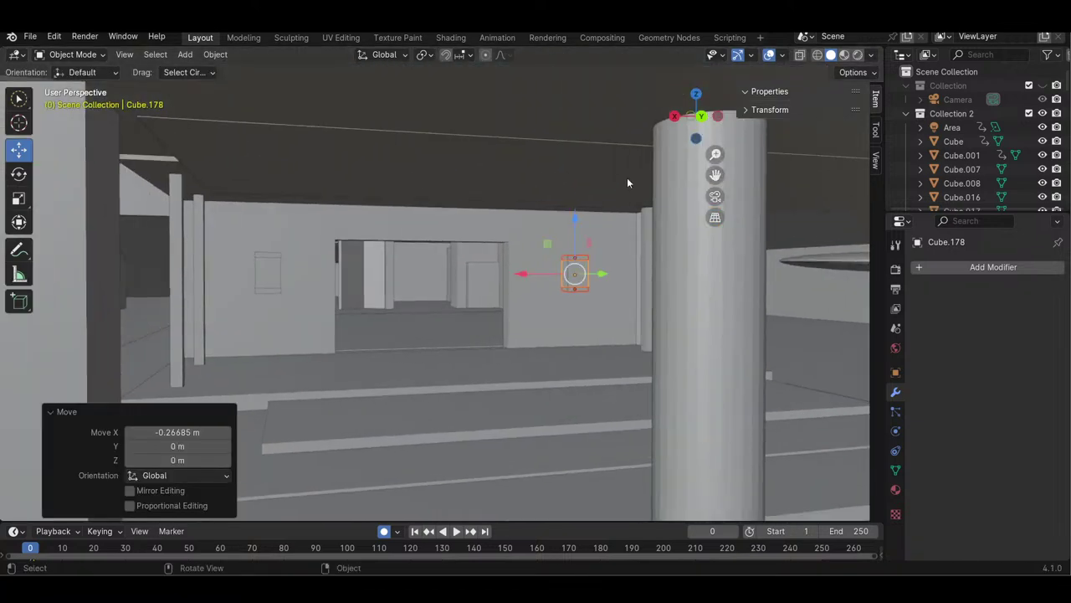
# - Try to nudge the two wall boxes beside the doorway along X, then undo the moves that shifted only single parts
pyautogui.moveTo(672, 128); pyautogui.dragTo(745, 126)
pyautogui.moveTo(577, 235); pyautogui.dragTo(600, 235, button='middle')
pyautogui.moveTo(549, 274); pyautogui.dragTo(494, 287)
pyautogui.click(277, 282)
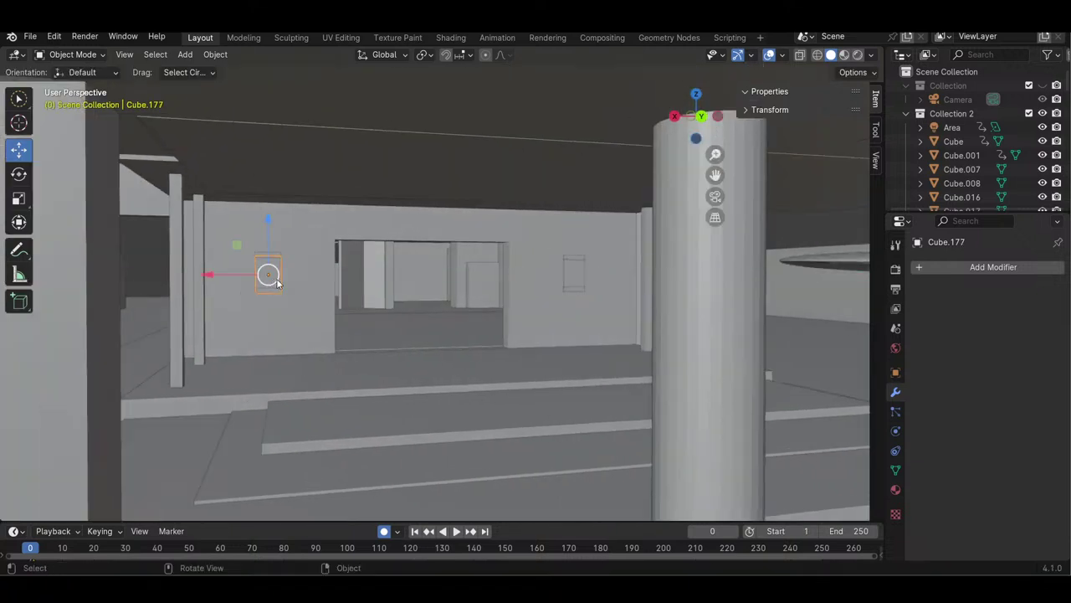
pyautogui.moveTo(235, 274); pyautogui.dragTo(229, 274)
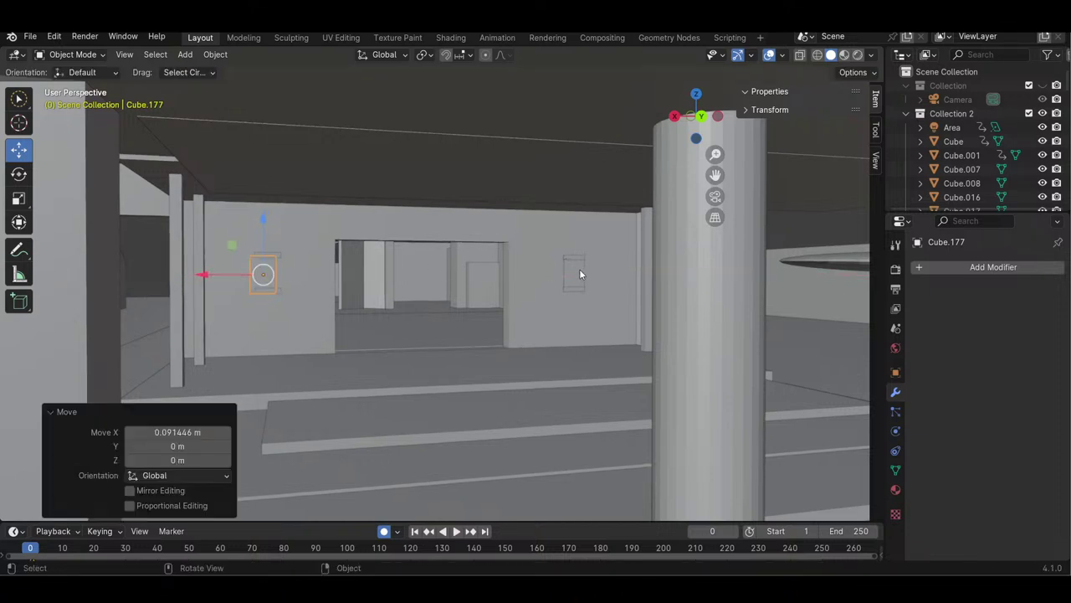
pyautogui.click(579, 276)
pyautogui.moveTo(547, 274); pyautogui.dragTo(543, 275)
pyautogui.click(726, 228)
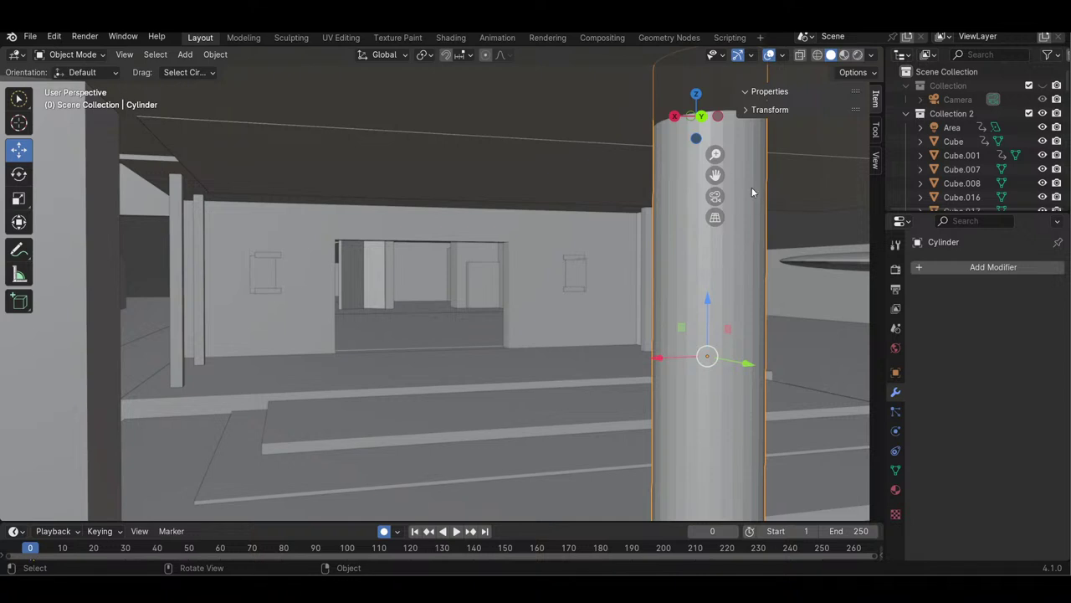
pyautogui.hotkey('ctrl', 'z')
pyautogui.hotkey('ctrl', 'z')
pyautogui.hotkey('ctrl', 'z')
pyautogui.hotkey('ctrl', 'z')
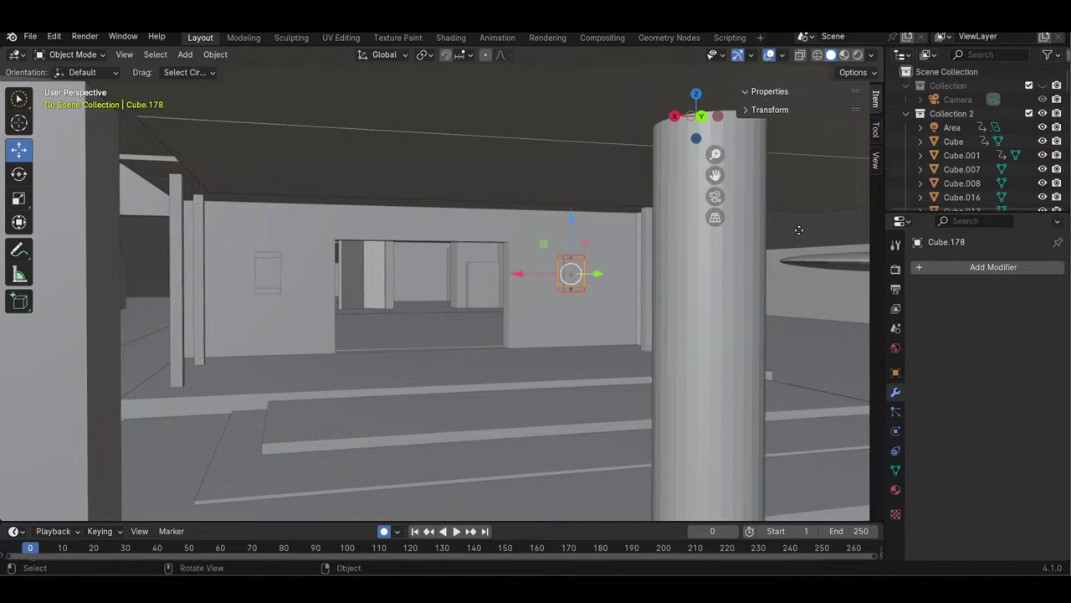
# - Shift the complete duplicate wall box slightly along X, away from the doorway opening
pyautogui.press('g')
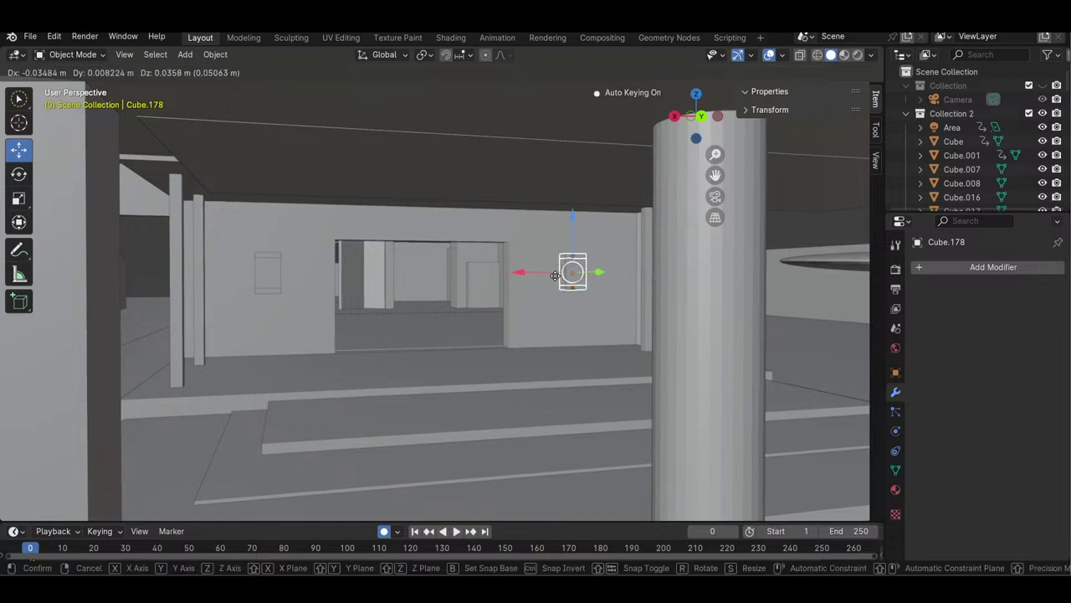
pyautogui.click(549, 279)
pyautogui.hotkey('ctrl', 'z')
pyautogui.keyDown('ctrl'); pyautogui.moveTo(547, 278); pyautogui.dragTo(532, 276); pyautogui.keyUp('ctrl')
# - Select all parts of the original side-wall box and move it about 0.152 m along X, away from the doorway
pyautogui.click(269, 273)
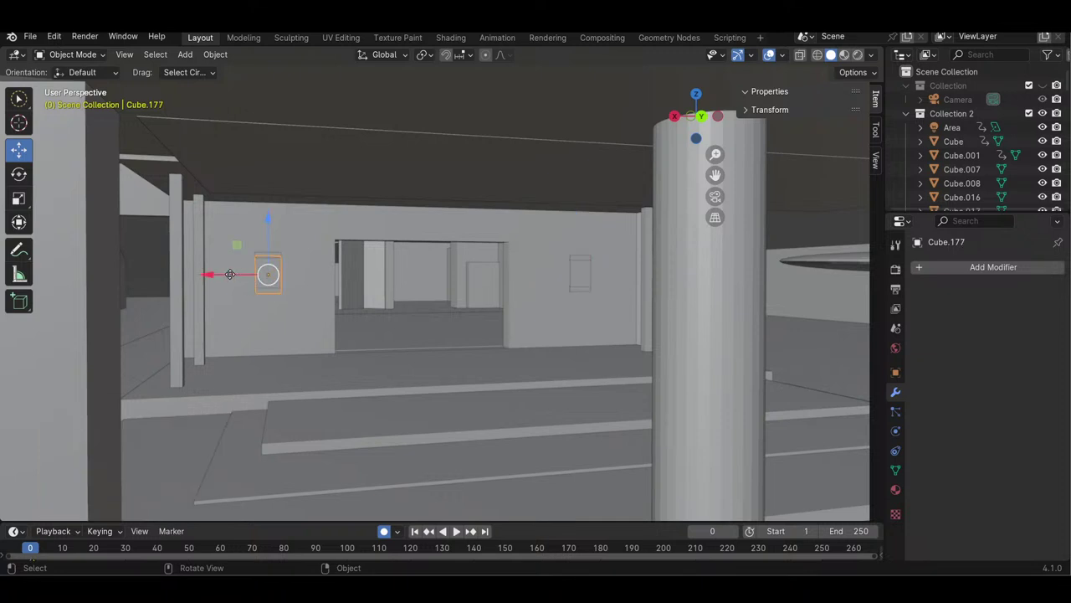
pyautogui.click(808, 215)
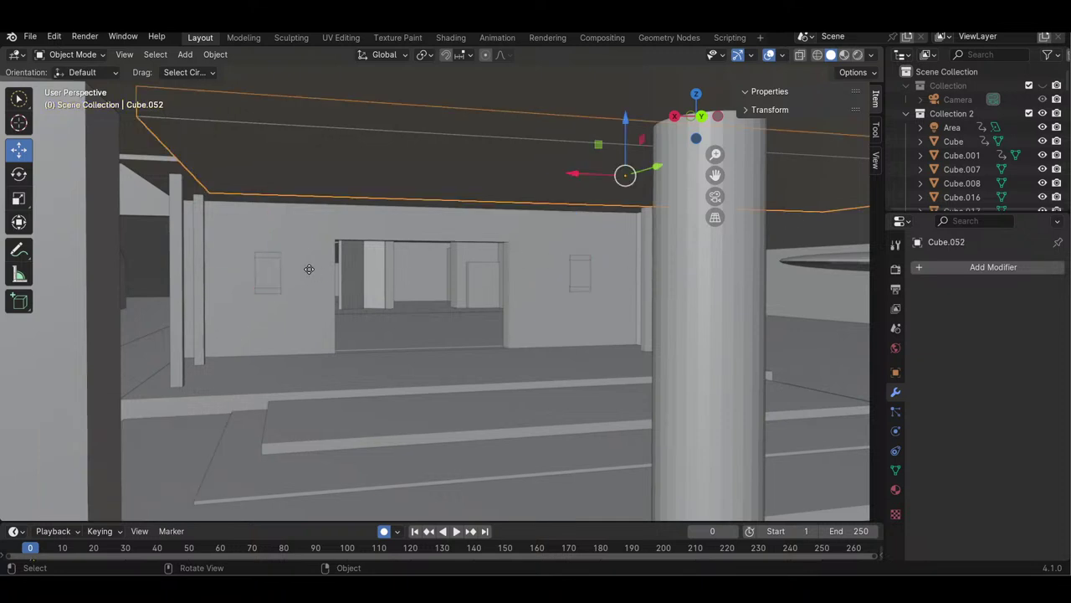
pyautogui.click(269, 258)
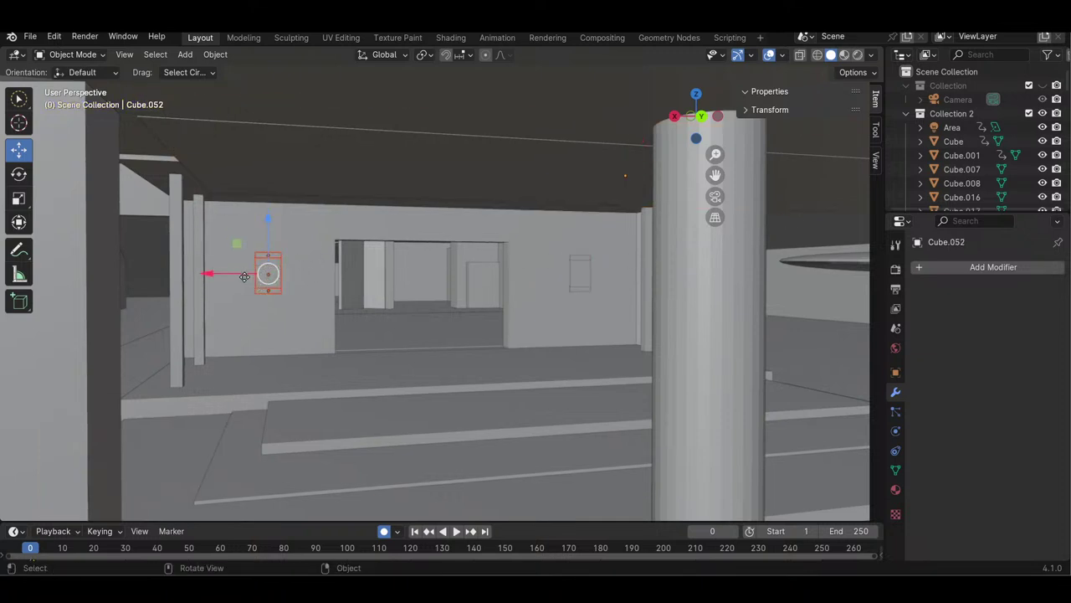
pyautogui.moveTo(237, 272); pyautogui.dragTo(228, 271)
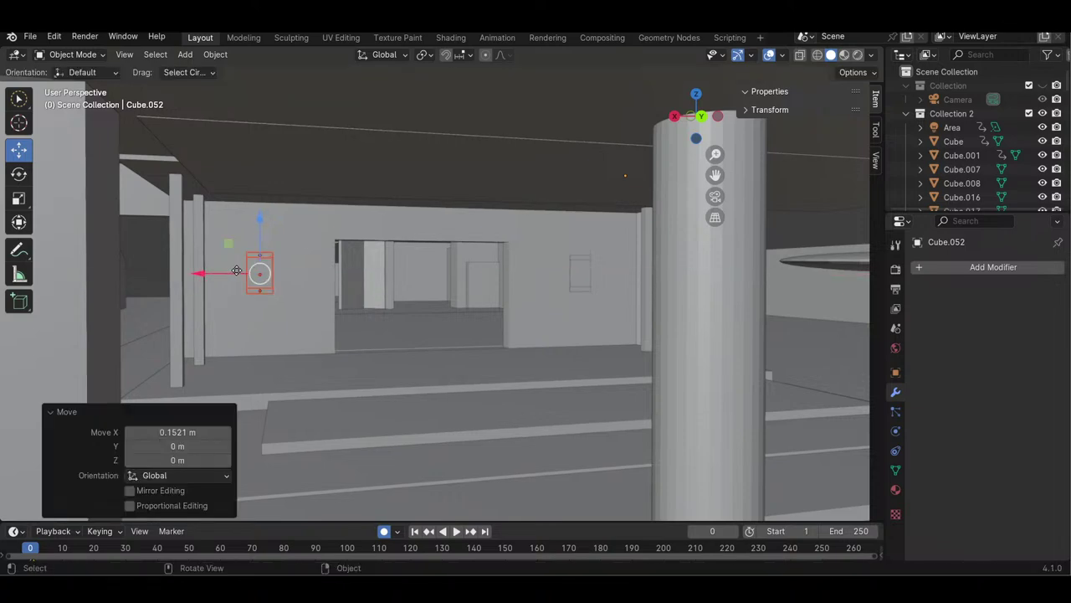
pyautogui.click(815, 222)
# - Scale the flat rectangular panel in the house's upper-floor opening uniformly by about 1.038
pyautogui.moveTo(716, 154); pyautogui.dragTo(716, 206)
pyautogui.moveTo(684, 134); pyautogui.dragTo(615, 145)
pyautogui.moveTo(715, 154); pyautogui.dragTo(717, 167)
pyautogui.moveTo(705, 112)
pyautogui.mouseDown()
pyautogui.moveTo(594, 124)
pyautogui.moveTo(653, 147)
pyautogui.moveTo(717, 123)
pyautogui.mouseUp()
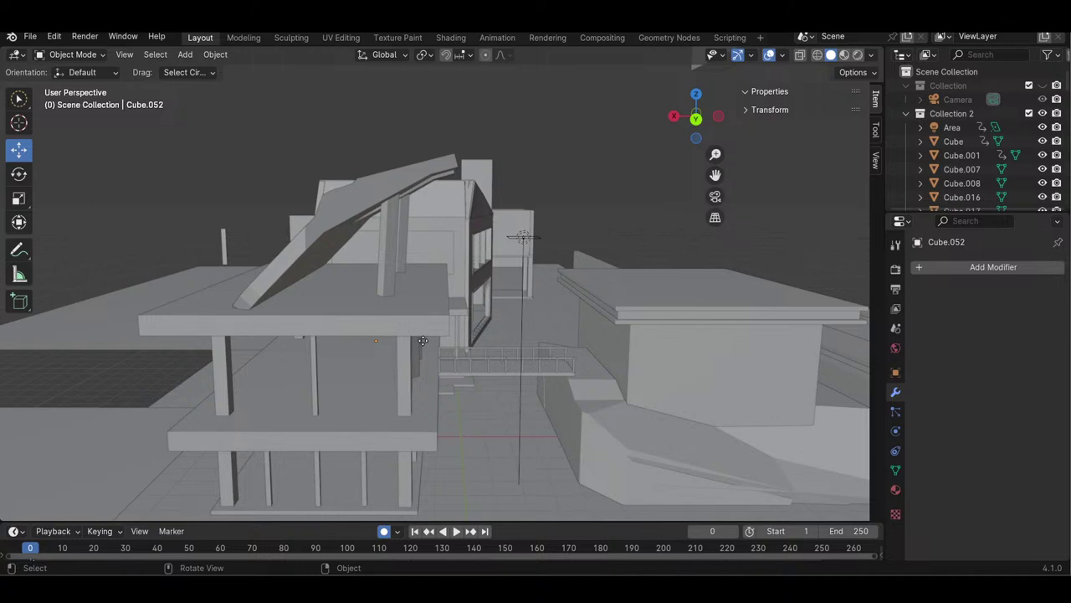
pyautogui.moveTo(715, 154); pyautogui.dragTo(592, 270)
pyautogui.click(484, 318)
pyautogui.click(18, 197)
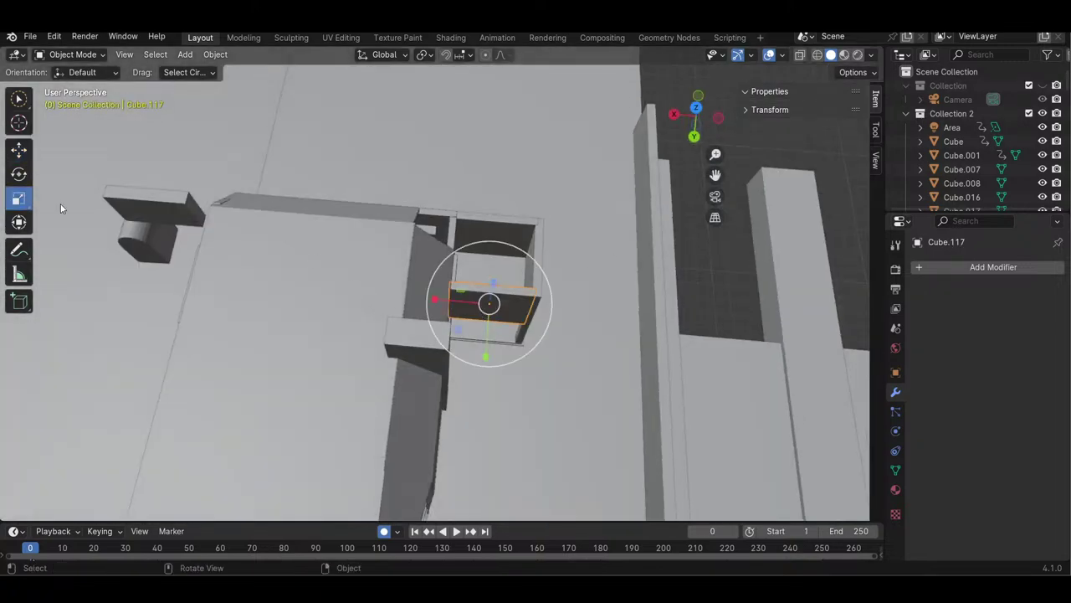
pyautogui.moveTo(430, 304); pyautogui.dragTo(432, 307)
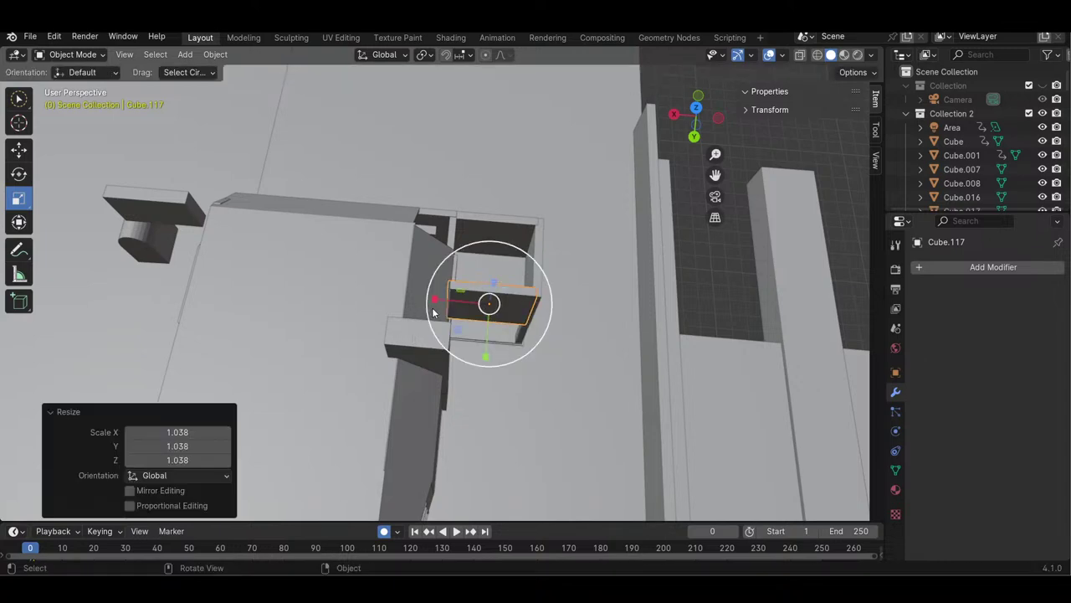
pyautogui.moveTo(696, 117); pyautogui.dragTo(716, 201)
pyautogui.moveTo(706, 132)
pyautogui.mouseDown()
pyautogui.moveTo(726, 139)
pyautogui.moveTo(700, 135)
pyautogui.mouseUp()
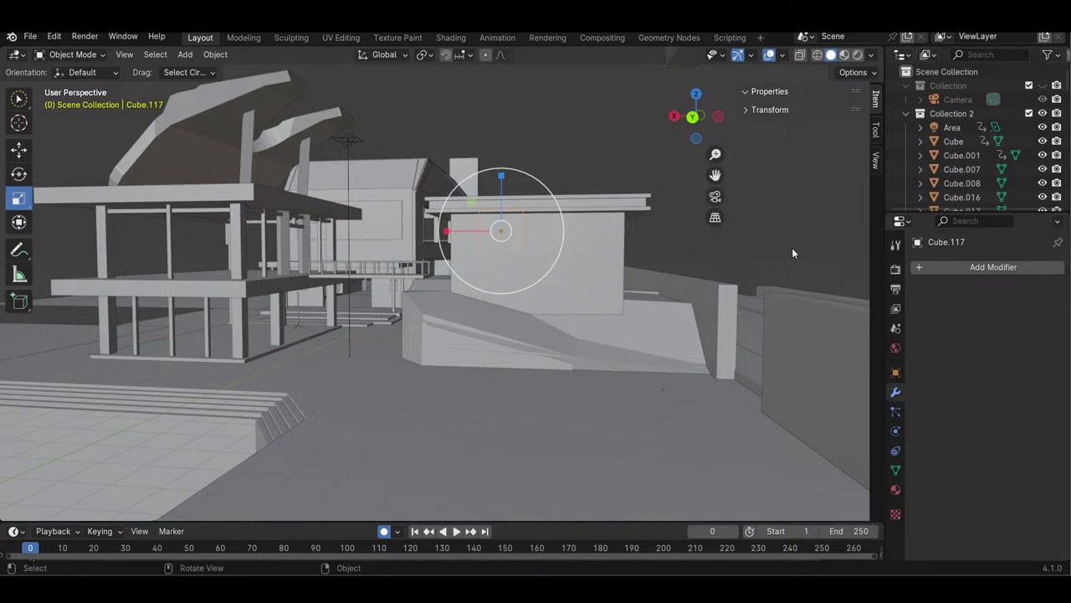
# - Try to scale the upper-floor panel uniformly by about 1.055, then undo that resize
pyautogui.moveTo(695, 117); pyautogui.dragTo(849, 132)
pyautogui.press('s')
pyautogui.click(709, 129)
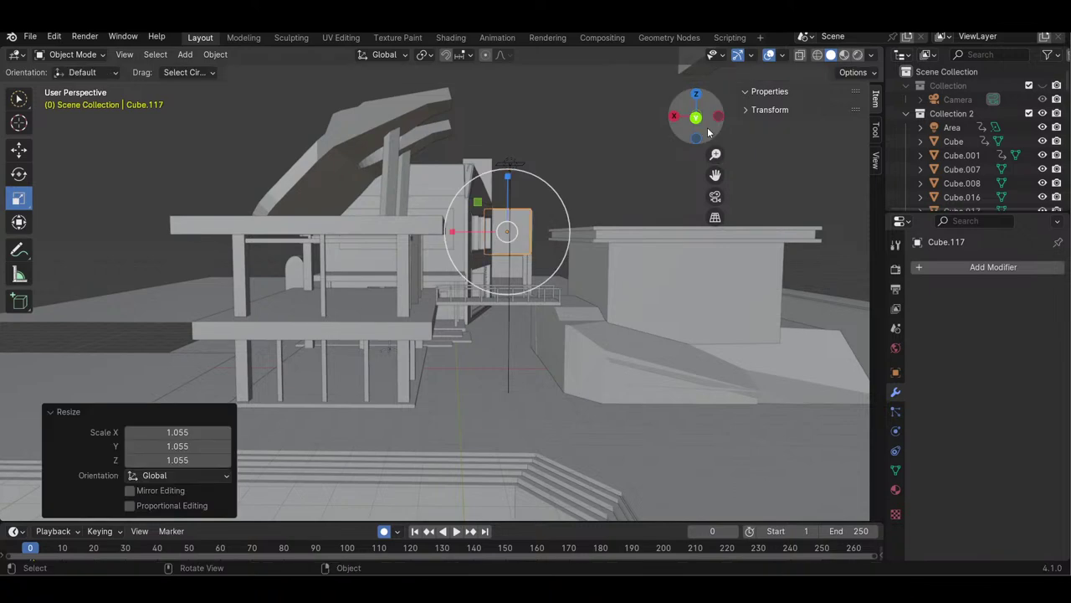
pyautogui.hotkey('ctrl', 'z')
# - Copy the three-part wall box at the facade's corner, paste it and move the duplicate along Y toward the pavilion
pyautogui.moveTo(715, 154); pyautogui.dragTo(741, 127)
pyautogui.click(802, 348)
pyautogui.press('c')
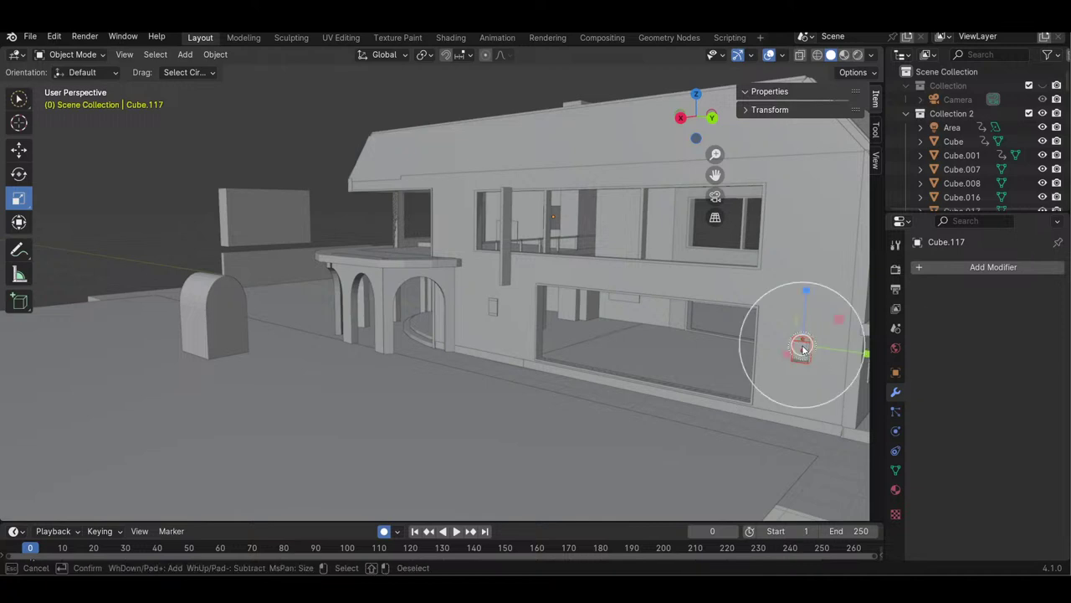
pyautogui.press('Escape')
pyautogui.hotkey('ctrl', 'c')
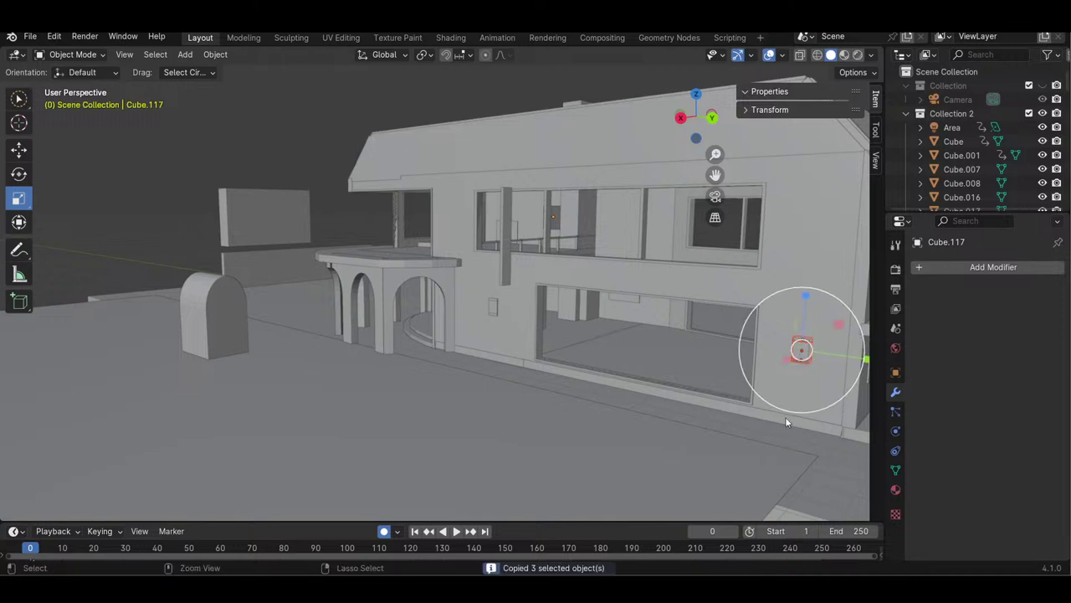
pyautogui.hotkey('ctrl', 'v')
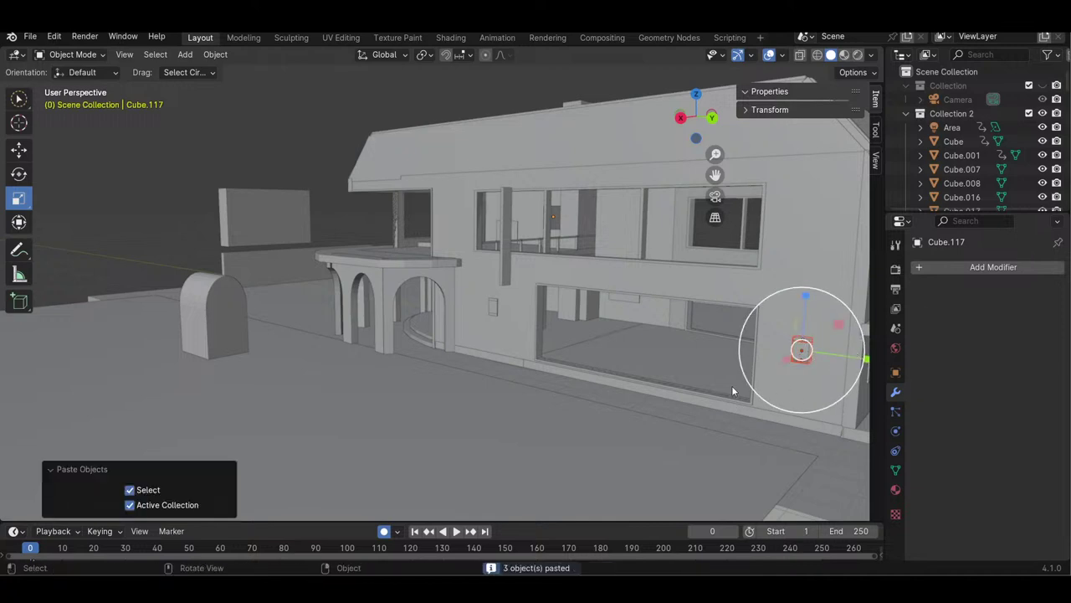
pyautogui.click(22, 152)
pyautogui.moveTo(717, 155); pyautogui.dragTo(729, 259)
pyautogui.moveTo(710, 316); pyautogui.dragTo(1, 194)
pyautogui.moveTo(700, 121); pyautogui.dragTo(615, 128)
# - Lock the 3D view to the large block beyond the railings and undo the selection change to restore the wall box copy
pyautogui.click(760, 261)
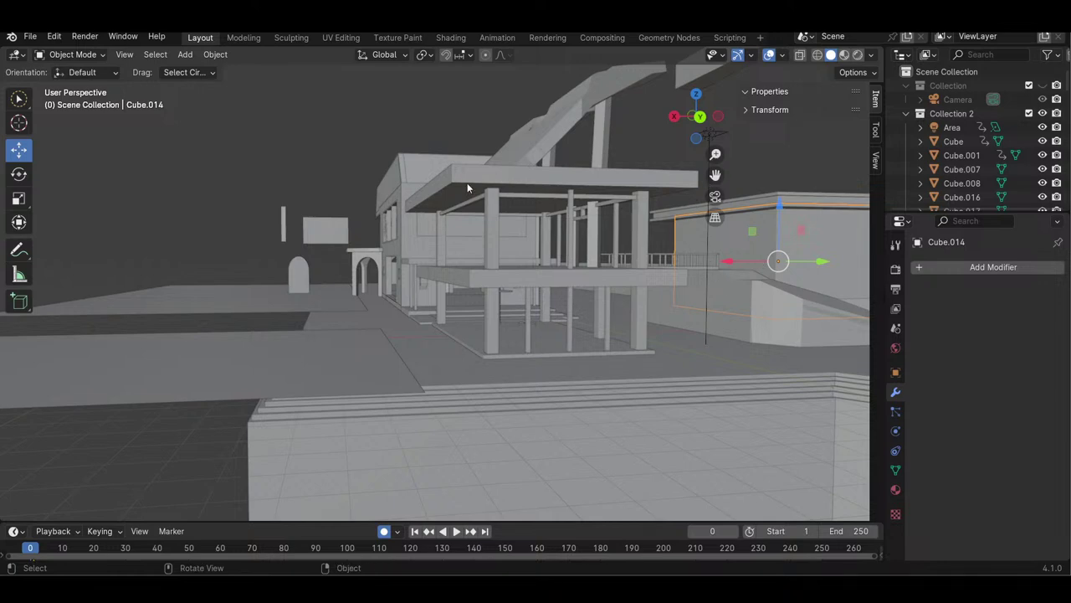
pyautogui.click(124, 54)
pyautogui.moveTo(184, 237)
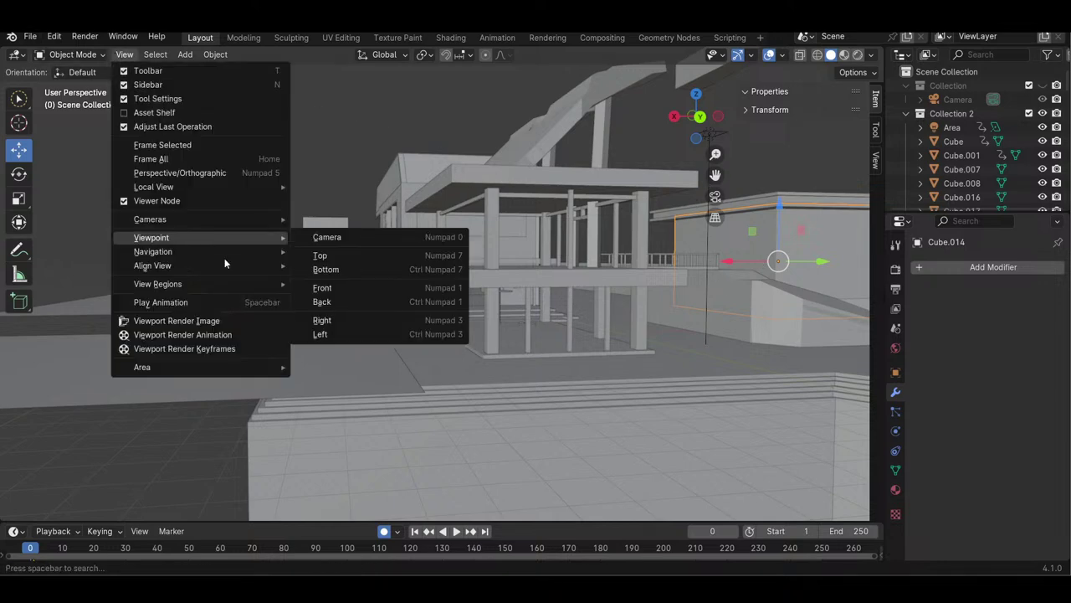
pyautogui.moveTo(219, 266)
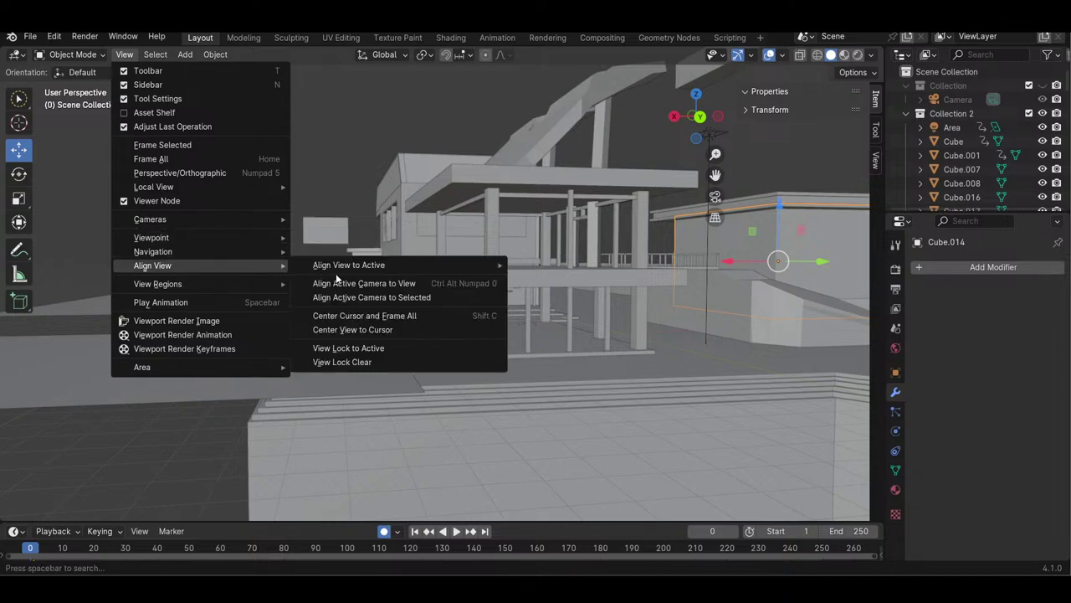
pyautogui.click(343, 353)
pyautogui.moveTo(696, 117)
pyautogui.mouseDown()
pyautogui.moveTo(707, 119)
pyautogui.moveTo(691, 130)
pyautogui.mouseUp()
pyautogui.hotkey('ctrl', 'z')
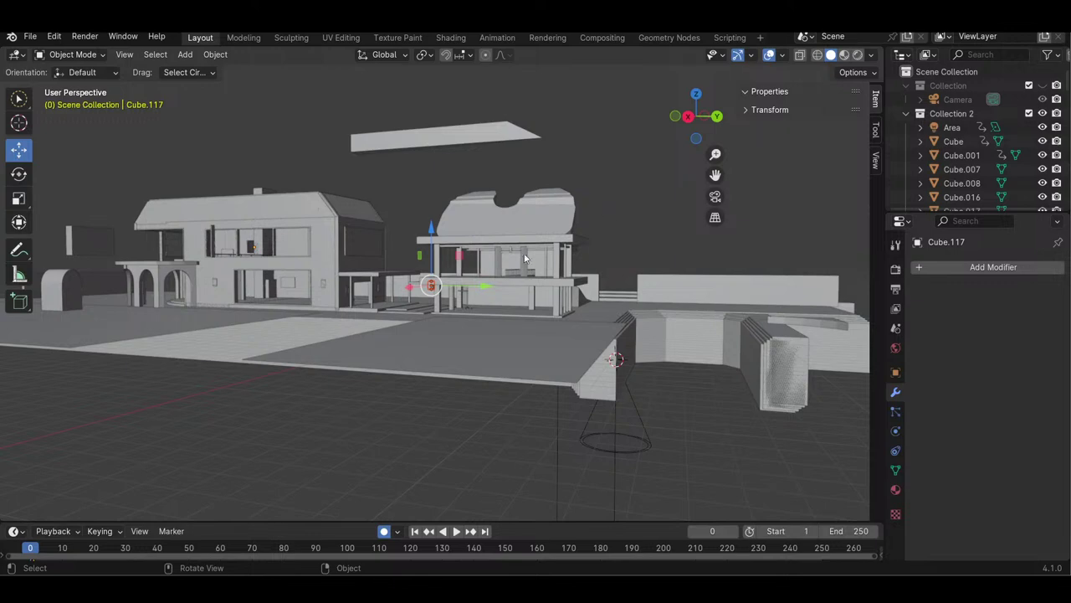
# - Move the wall box copy along Y and about -7.52 m along X toward the block wall behind the railed walkway
pyautogui.moveTo(462, 298); pyautogui.dragTo(614, 223)
pyautogui.moveTo(715, 155); pyautogui.dragTo(484, 326)
pyautogui.moveTo(432, 293); pyautogui.dragTo(509, 238)
pyautogui.moveTo(715, 153); pyautogui.dragTo(518, 318)
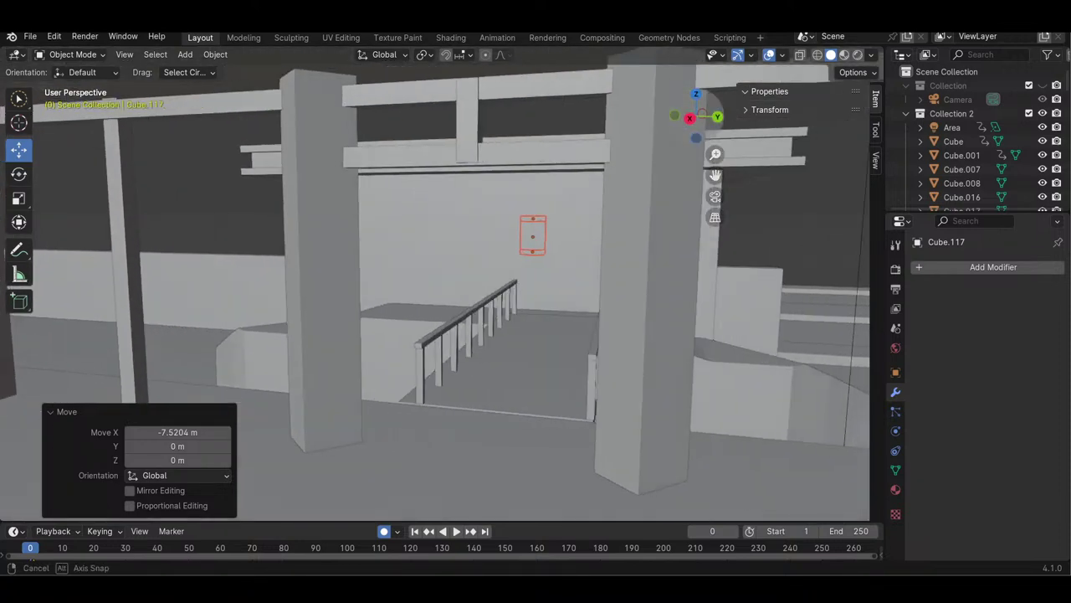
# - Move the wall box copy about 1.319 m along Y and adjust it along X to sit on the block's wall
pyautogui.moveTo(713, 154); pyautogui.dragTo(679, 132)
pyautogui.moveTo(423, 272); pyautogui.dragTo(415, 273)
pyautogui.moveTo(488, 280); pyautogui.dragTo(624, 323)
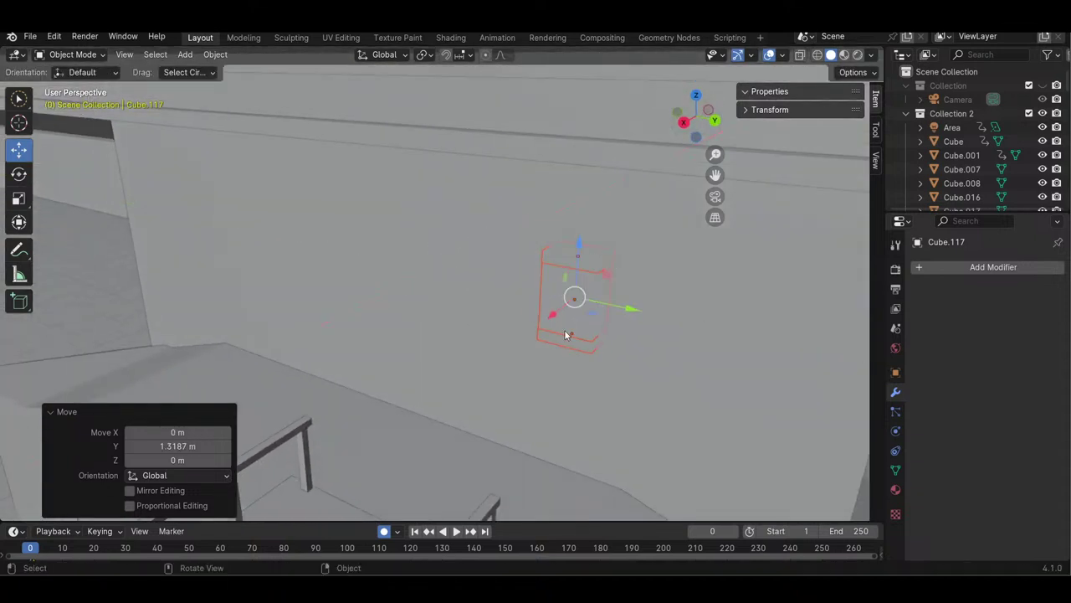
pyautogui.moveTo(554, 323); pyautogui.dragTo(562, 318)
pyautogui.moveTo(695, 116); pyautogui.dragTo(716, 124)
pyautogui.moveTo(524, 239); pyautogui.dragTo(570, 271)
pyautogui.click(618, 247)
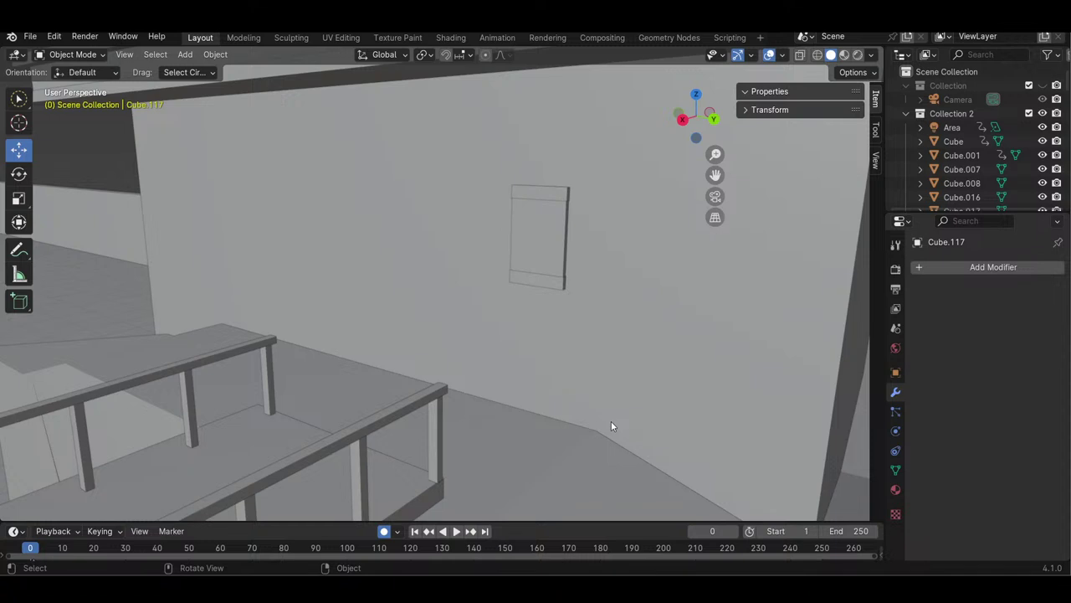
# - Fine-tune the box on the block's wall, copy and paste it, and space the two boxes apart along Y
pyautogui.click(550, 232)
pyautogui.moveTo(524, 195)
pyautogui.mouseDown()
pyautogui.moveTo(544, 279)
pyautogui.moveTo(541, 199)
pyautogui.mouseUp()
pyautogui.moveTo(693, 129); pyautogui.dragTo(703, 172)
pyautogui.moveTo(742, 210); pyautogui.dragTo(474, 202)
pyautogui.hotkey('ctrl', 'c')
pyautogui.hotkey('ctrl', 'v')
pyautogui.click(63, 161)
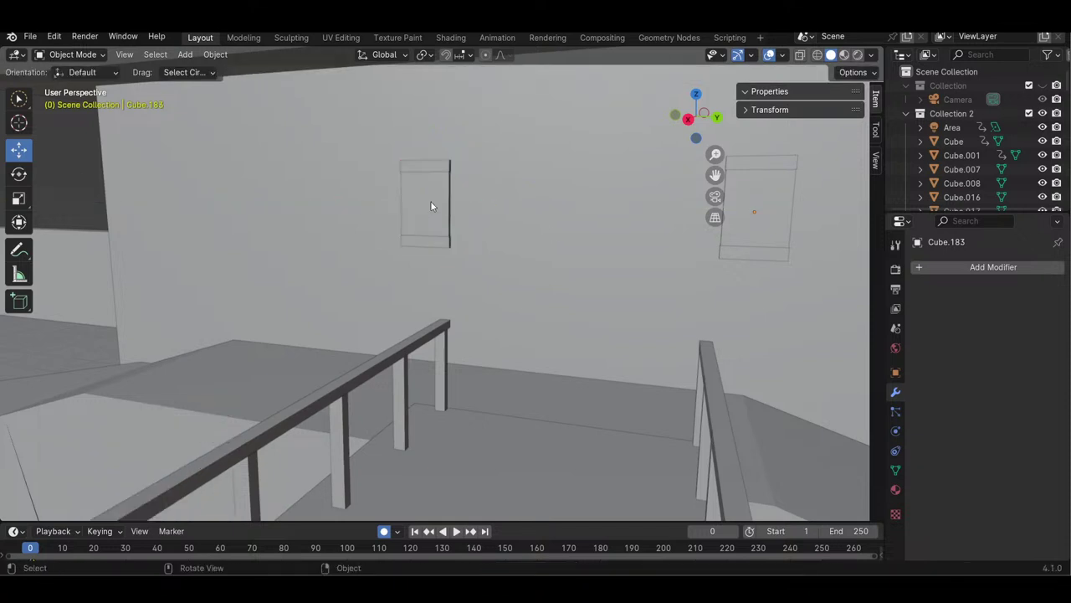
# - Copy and paste the large block behind the walkway and scale the duplicate along Y to about -0.107
pyautogui.moveTo(714, 174); pyautogui.dragTo(691, 259)
pyautogui.moveTo(469, 301)
pyautogui.mouseDown(button='middle')
pyautogui.moveTo(589, 306)
pyautogui.moveTo(452, 301)
pyautogui.mouseUp(button='middle')
pyautogui.moveTo(661, 256); pyautogui.dragTo(679, 245, button='middle')
pyautogui.click(671, 262)
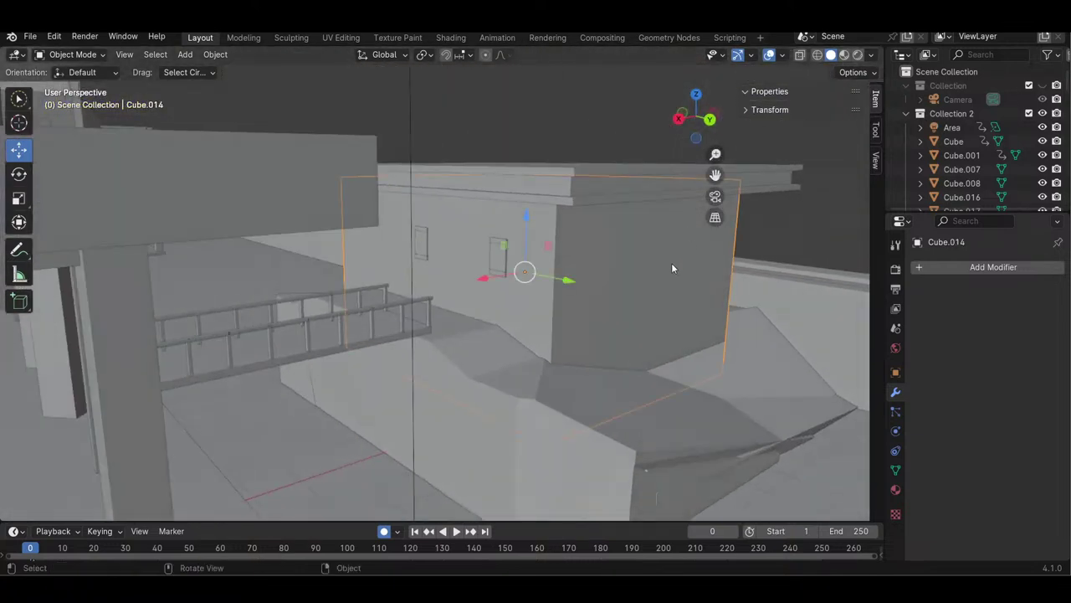
pyautogui.hotkey('ctrl', 'c')
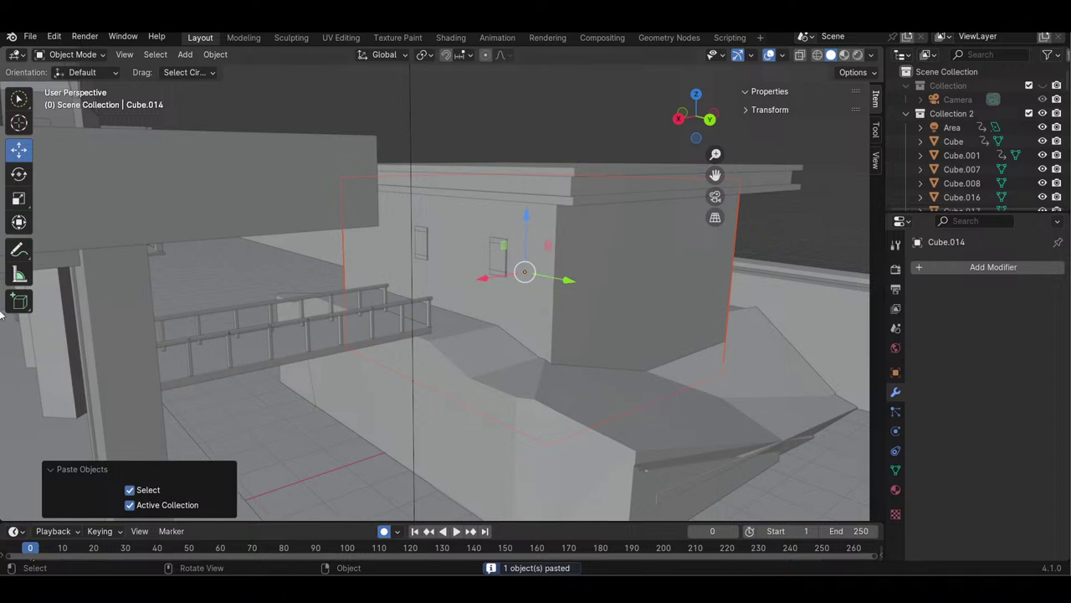
pyautogui.click(19, 198)
pyautogui.moveTo(566, 281); pyautogui.dragTo(520, 271)
pyautogui.moveTo(700, 124)
pyautogui.mouseDown()
pyautogui.moveTo(718, 124)
pyautogui.moveTo(717, 197)
pyautogui.moveTo(716, 134)
pyautogui.mouseUp()
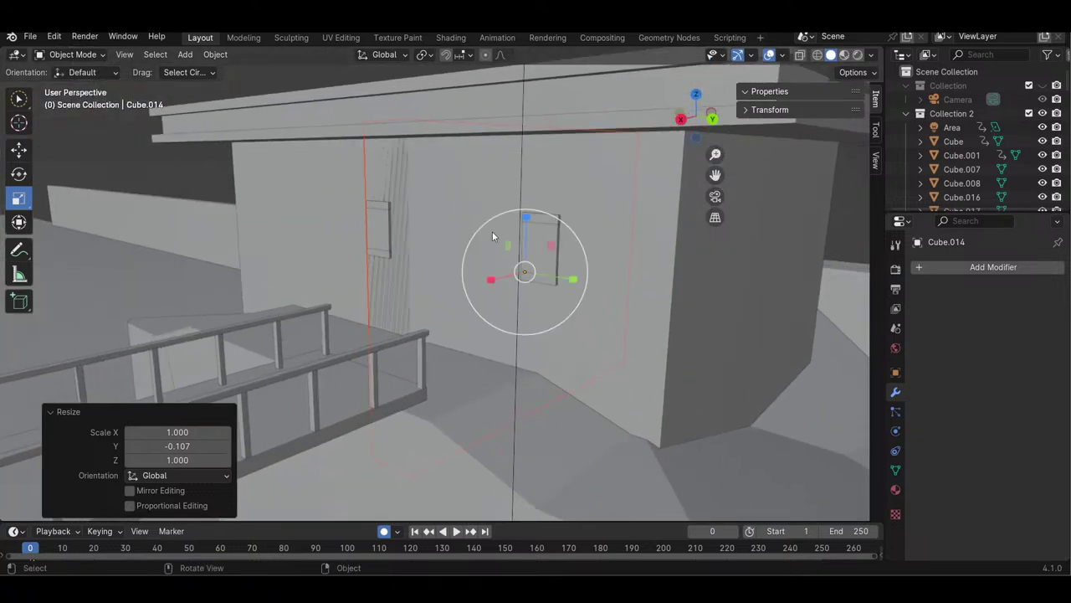
# - Move the block copy about 0.938 m along X and scale it to about 1.742 along Y and 0.569 along Z
pyautogui.moveTo(570, 280); pyautogui.dragTo(504, 308)
pyautogui.click(20, 149)
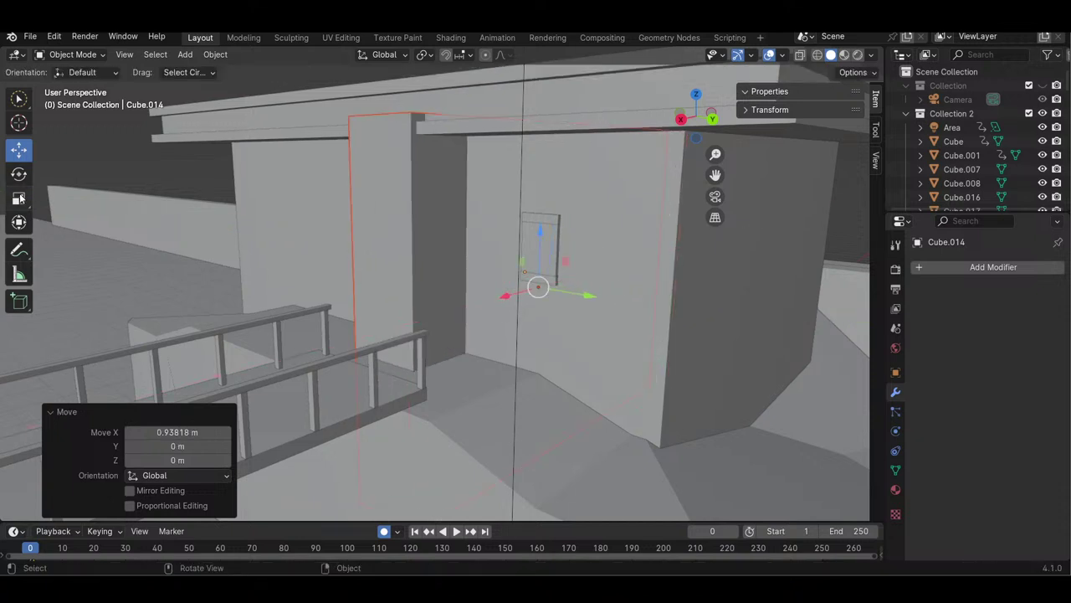
pyautogui.click(19, 198)
pyautogui.moveTo(588, 296)
pyautogui.mouseDown()
pyautogui.moveTo(597, 299)
pyautogui.moveTo(578, 288)
pyautogui.mouseUp()
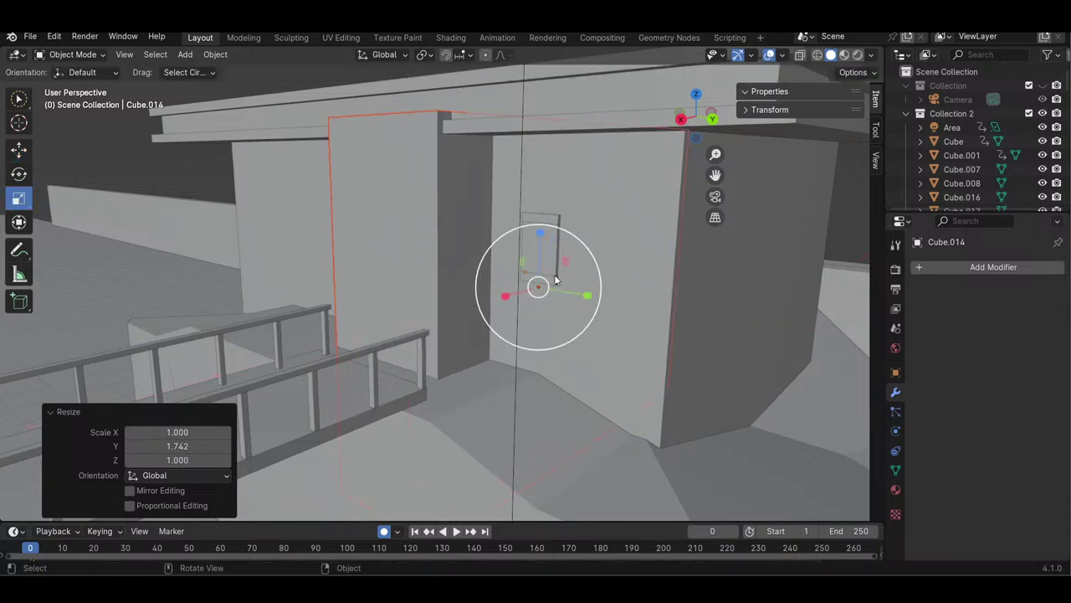
pyautogui.moveTo(539, 236); pyautogui.dragTo(521, 267)
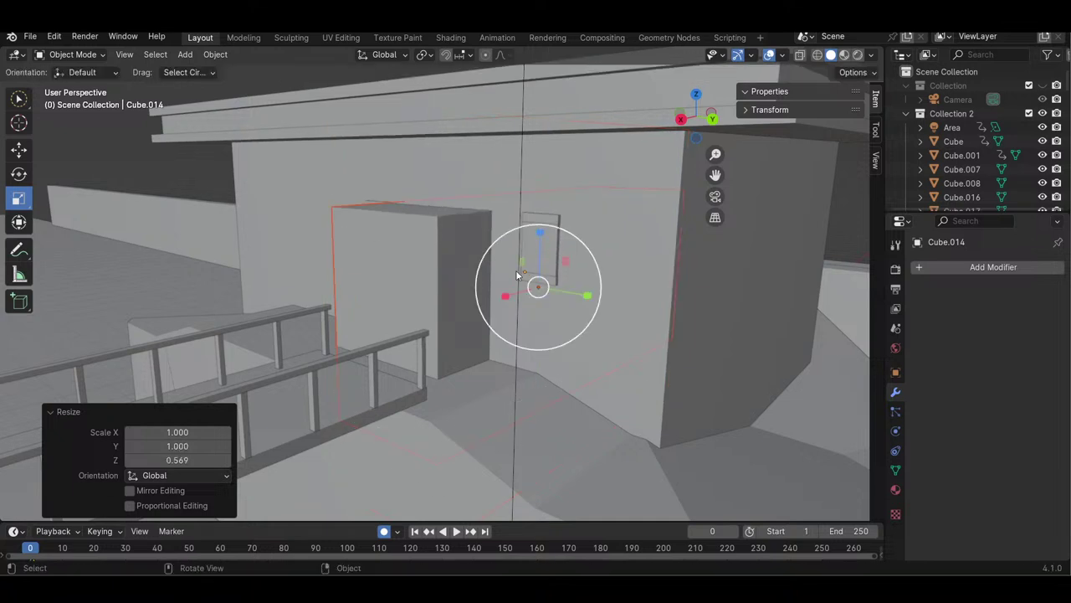
# - Shift the shortened block copy along Y and about -0.469 m along X to form a door box at the walkway's end
pyautogui.click(19, 149)
pyautogui.moveTo(582, 301); pyautogui.dragTo(607, 300)
pyautogui.click(515, 316)
pyautogui.moveTo(521, 299); pyautogui.dragTo(538, 295)
pyautogui.moveTo(694, 147); pyautogui.dragTo(693, 139)
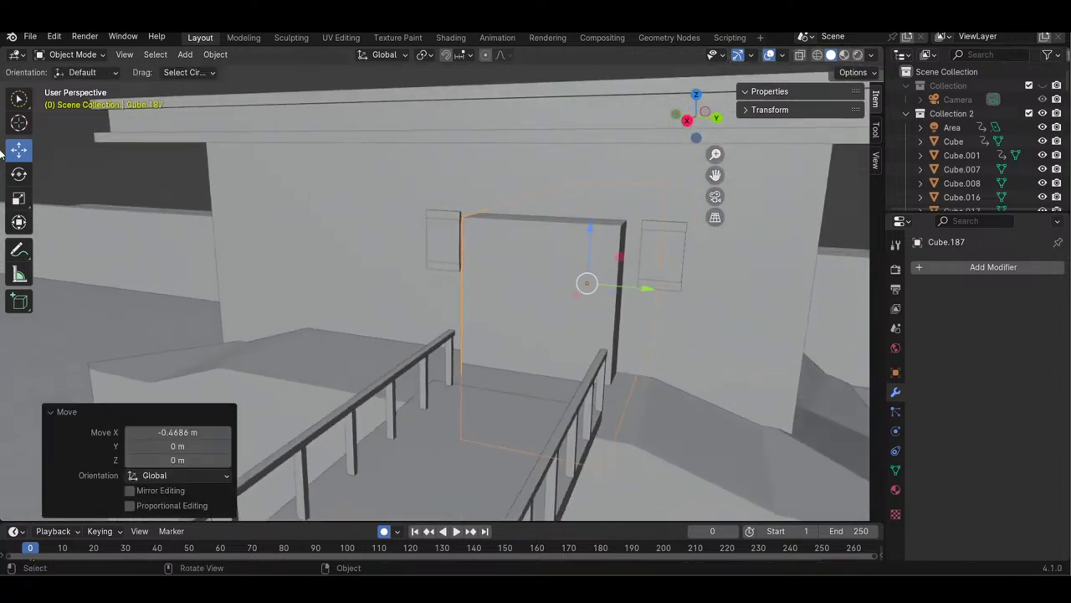
# - Scale the door box down along Y and Z, and raise it about 0.08 m
pyautogui.click(20, 196)
pyautogui.moveTo(642, 289); pyautogui.dragTo(634, 287)
pyautogui.moveTo(586, 232)
pyautogui.mouseDown()
pyautogui.moveTo(589, 252)
pyautogui.moveTo(588, 222)
pyautogui.moveTo(597, 224)
pyautogui.mouseUp()
pyautogui.click(18, 149)
pyautogui.click(19, 199)
pyautogui.click(20, 149)
pyautogui.rightClick(598, 224)
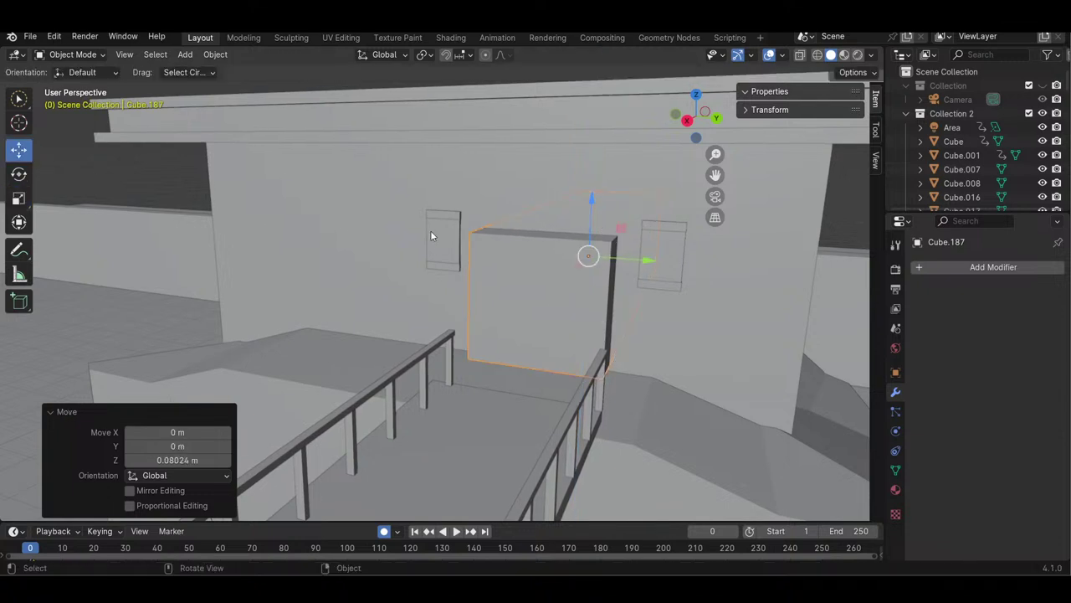
# - Position the door box between the railings, moving it about 0.048 m along Y, 2.061 m along X and 0.049 m along Z
pyautogui.click(159, 184)
pyautogui.moveTo(710, 138); pyautogui.dragTo(660, 254)
pyautogui.click(630, 282)
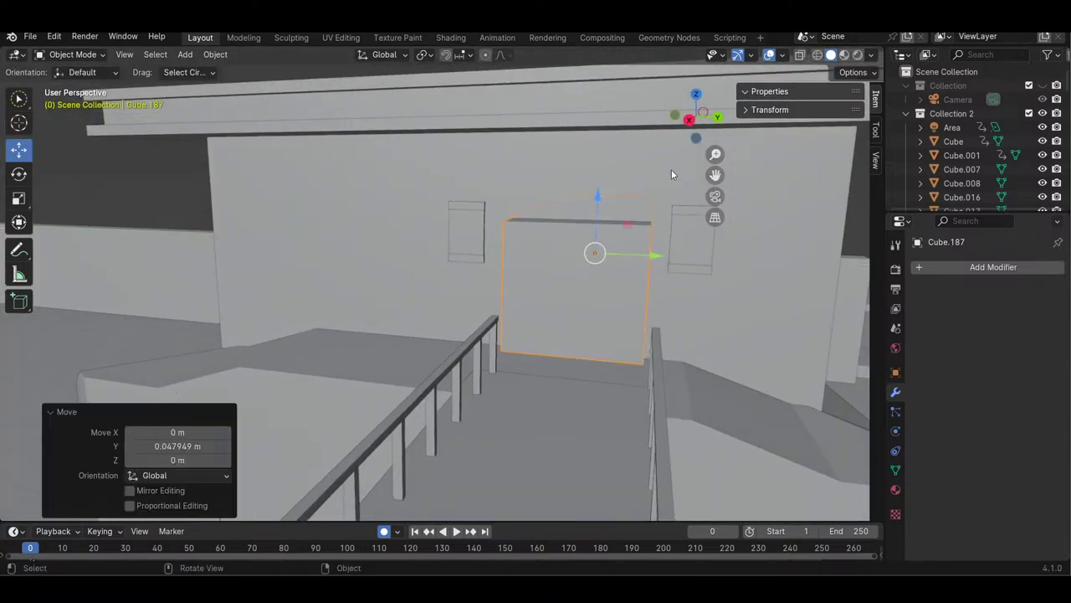
pyautogui.moveTo(695, 113); pyautogui.dragTo(539, 255)
pyautogui.moveTo(562, 219); pyautogui.dragTo(429, 280)
pyautogui.click(18, 198)
pyautogui.click(17, 151)
pyautogui.moveTo(687, 134); pyautogui.dragTo(738, 133)
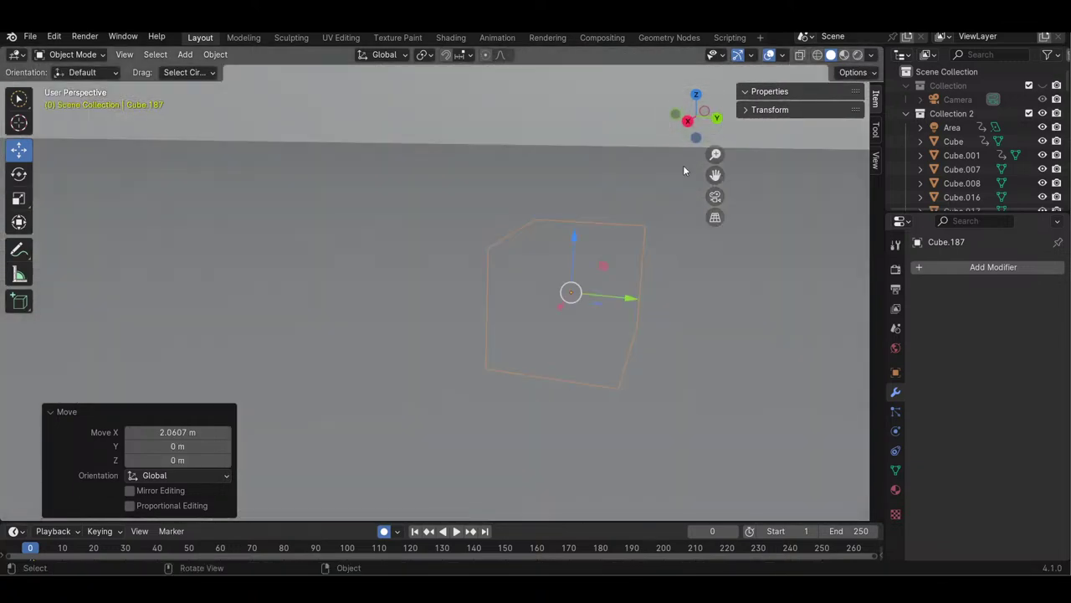
pyautogui.scroll(-8, 682, 165)
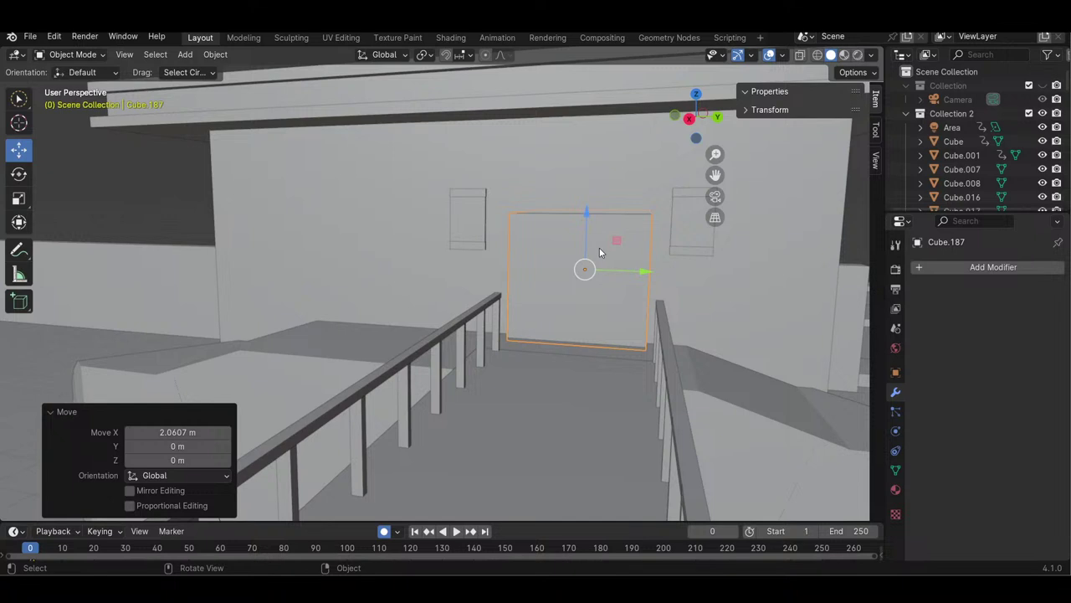
pyautogui.moveTo(586, 242); pyautogui.dragTo(593, 236)
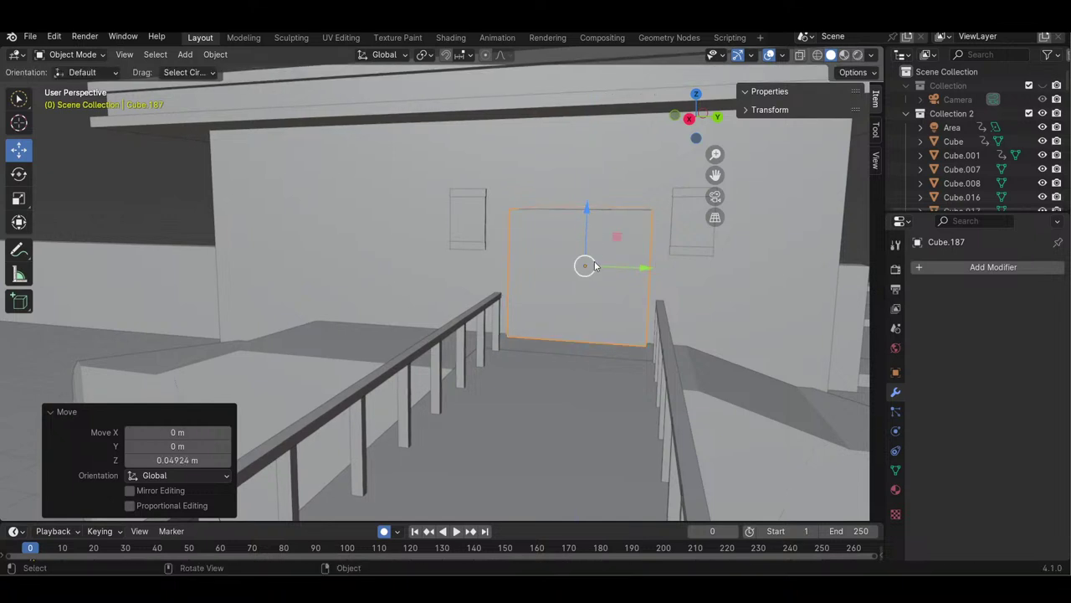
# - Copy and paste the door box, move the duplicate along Y beyond the wall box, and raise it about 0.179 m and 0.422 m
pyautogui.hotkey('ctrl', 'c')
pyautogui.hotkey('ctrl', 'v')
pyautogui.press('g')
pyautogui.press('y')
pyautogui.click(356, 257)
pyautogui.moveTo(358, 224); pyautogui.dragTo(381, 209)
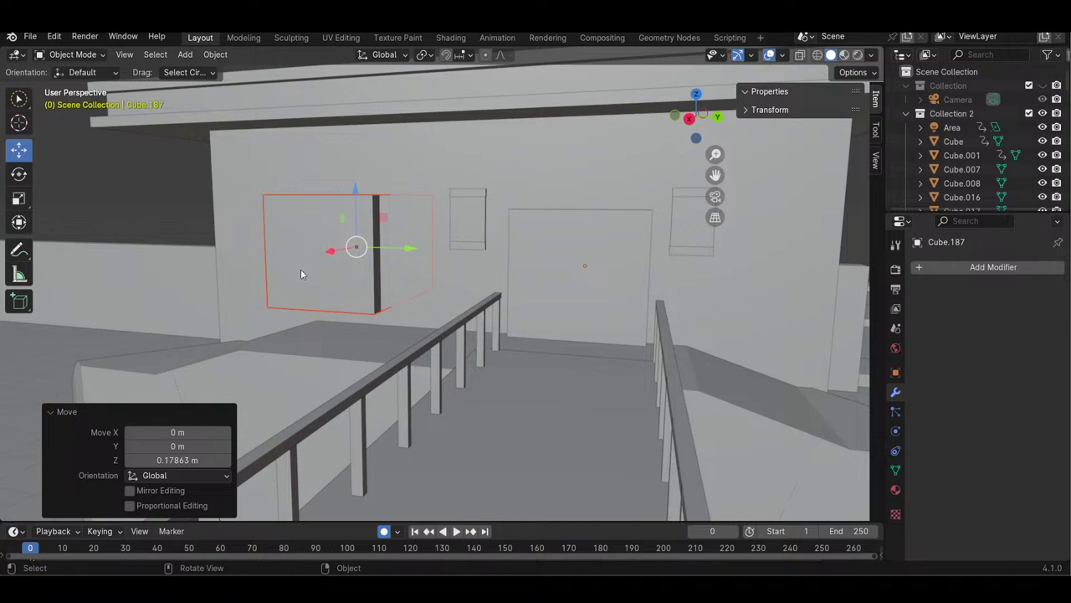
pyautogui.moveTo(356, 191); pyautogui.dragTo(357, 163)
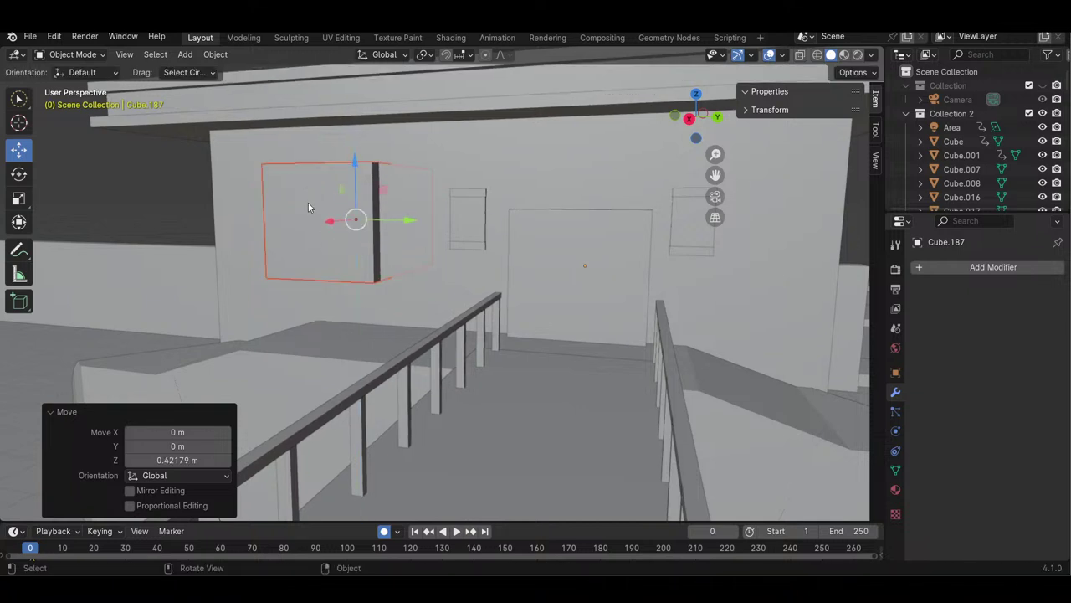
# - Widen the raised duplicate into a wall panel, scaling it along Y by about 1.346, 1.058 and 1.019
pyautogui.click(21, 201)
pyautogui.moveTo(406, 220)
pyautogui.mouseDown()
pyautogui.moveTo(426, 217)
pyautogui.moveTo(415, 219)
pyautogui.mouseUp()
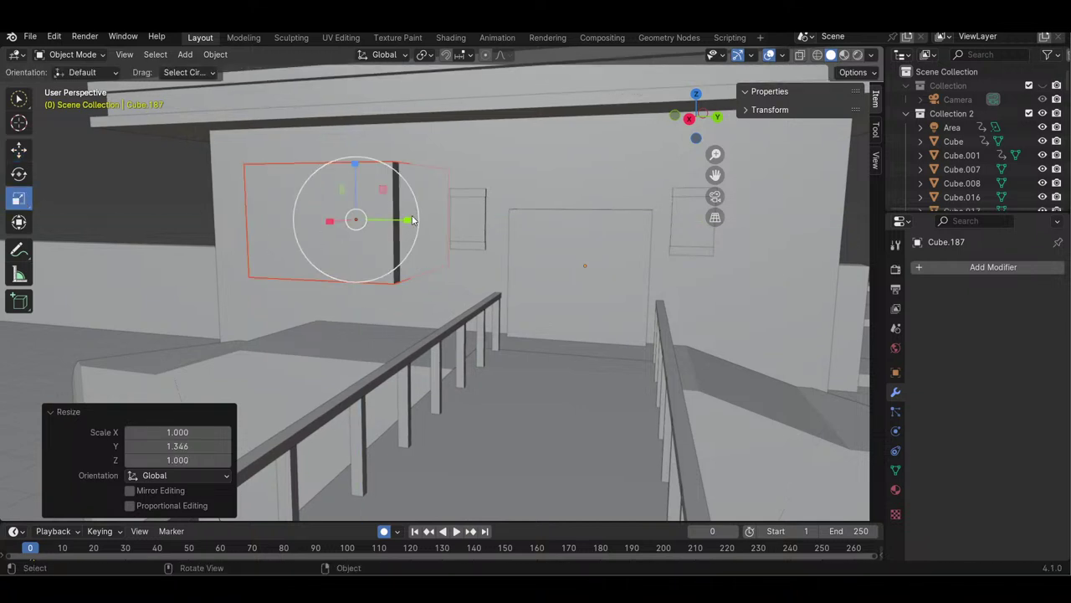
pyautogui.moveTo(352, 182)
pyautogui.mouseDown()
pyautogui.moveTo(349, 174)
pyautogui.moveTo(351, 184)
pyautogui.mouseUp()
pyautogui.moveTo(393, 219); pyautogui.dragTo(395, 217)
pyautogui.moveTo(682, 130); pyautogui.dragTo(737, 118)
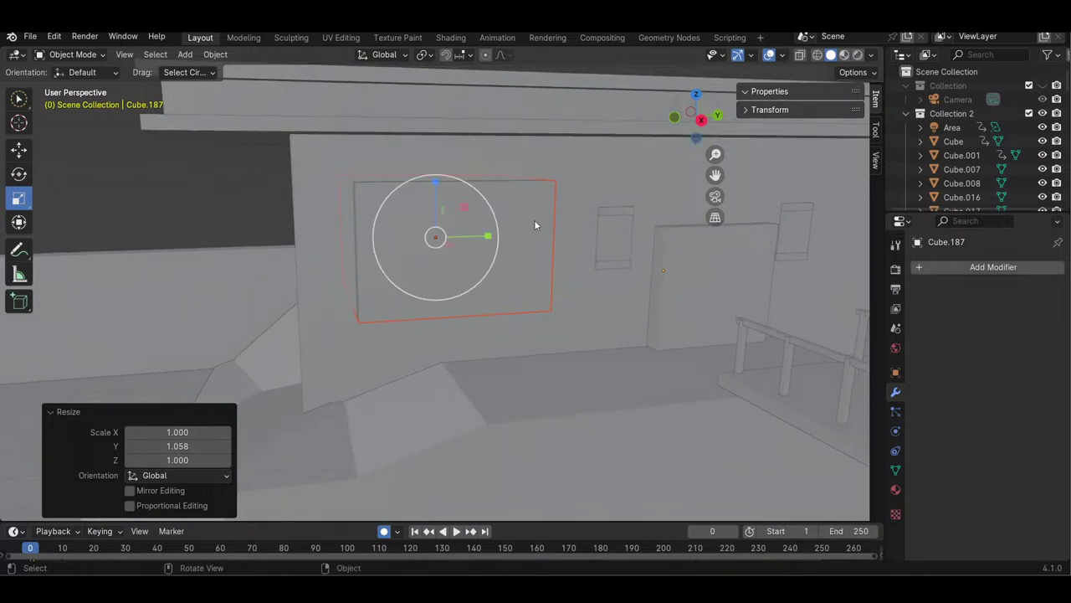
pyautogui.moveTo(473, 239); pyautogui.dragTo(494, 241)
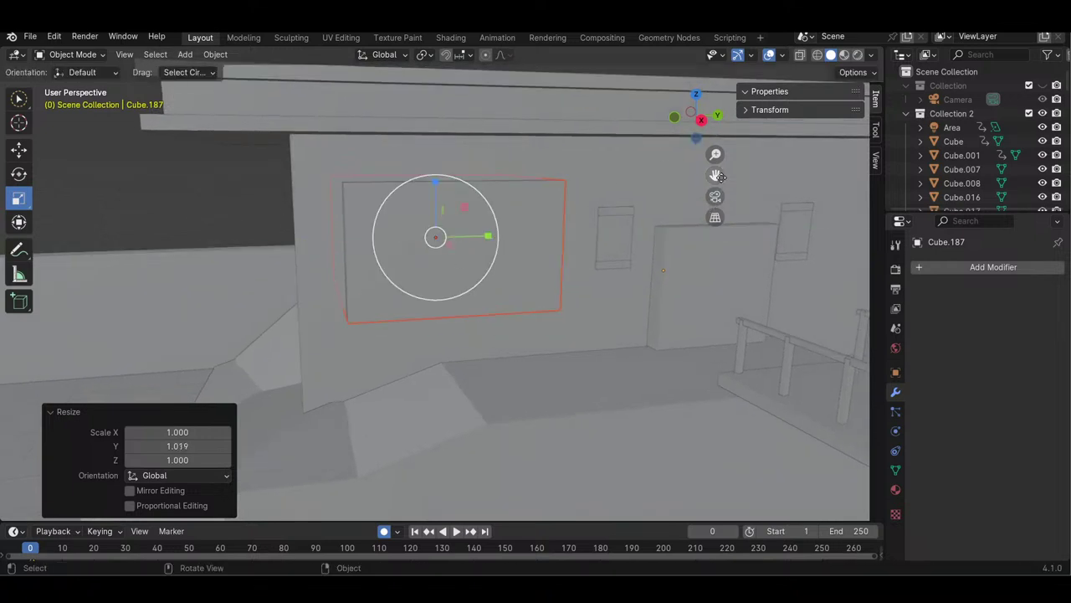
pyautogui.moveTo(696, 133); pyautogui.dragTo(676, 143)
pyautogui.moveTo(715, 266)
pyautogui.mouseDown()
pyautogui.moveTo(714, 275)
pyautogui.moveTo(702, 228)
pyautogui.moveTo(750, 254)
pyautogui.mouseUp()
# - Adjust the door box's position and move the wall box on its far side about 0.217 m along Y
pyautogui.click(18, 149)
pyautogui.click(642, 286)
pyautogui.moveTo(651, 293); pyautogui.dragTo(662, 289)
pyautogui.click(715, 280)
pyautogui.moveTo(755, 252); pyautogui.dragTo(803, 259)
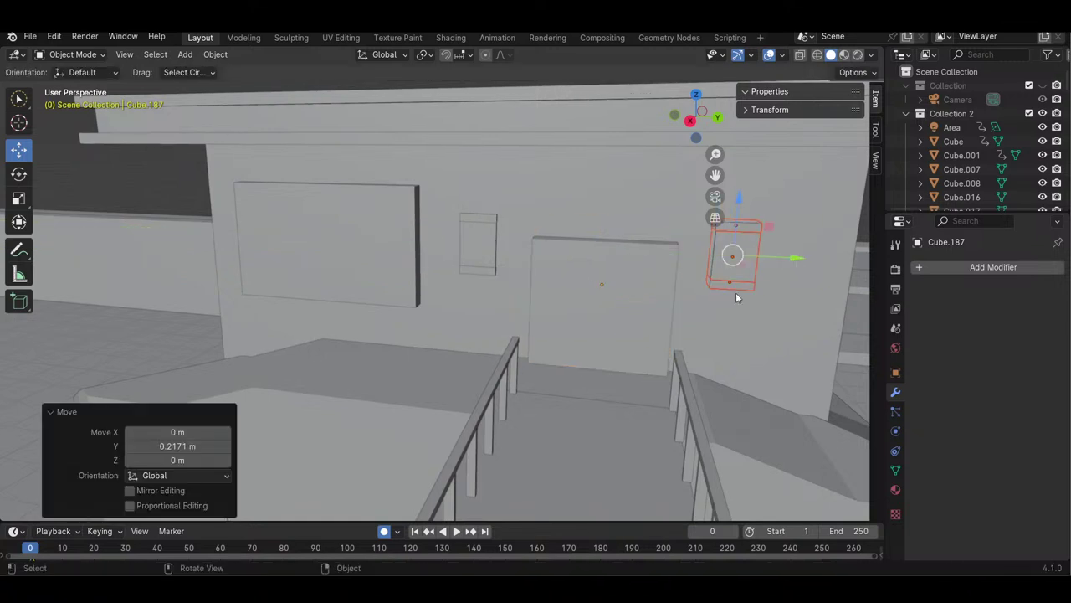
pyautogui.click(141, 197)
# - Examine the block and its surroundings from several angles, including in rendered shading
pyautogui.moveTo(705, 131)
pyautogui.mouseDown()
pyautogui.moveTo(788, 125)
pyautogui.moveTo(759, 140)
pyautogui.moveTo(787, 141)
pyautogui.moveTo(710, 135)
pyautogui.moveTo(810, 132)
pyautogui.moveTo(716, 136)
pyautogui.mouseUp()
pyautogui.moveTo(837, 143); pyautogui.dragTo(876, 138)
pyautogui.moveTo(704, 136); pyautogui.dragTo(704, 136)
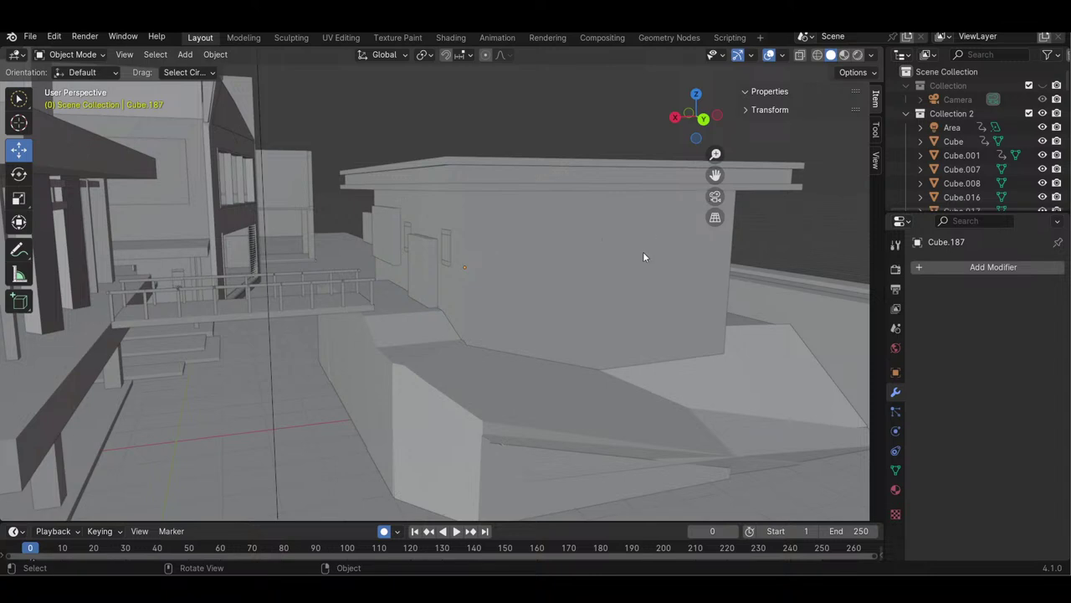
pyautogui.moveTo(707, 126)
pyautogui.mouseDown()
pyautogui.moveTo(716, 111)
pyautogui.moveTo(741, 125)
pyautogui.moveTo(723, 140)
pyautogui.moveTo(717, 114)
pyautogui.mouseUp()
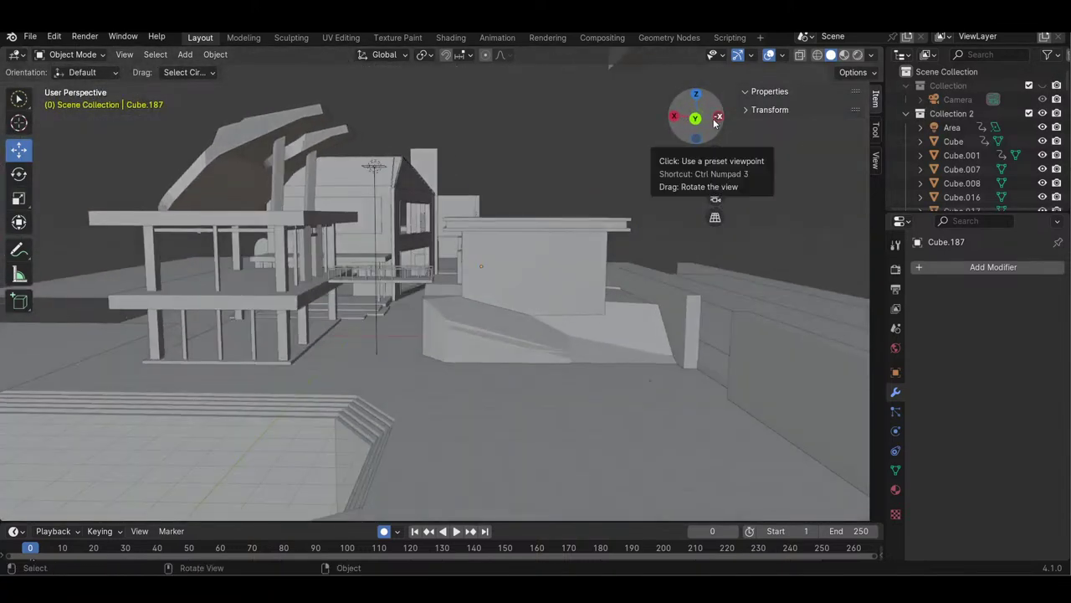
pyautogui.press('z')
pyautogui.press('8')
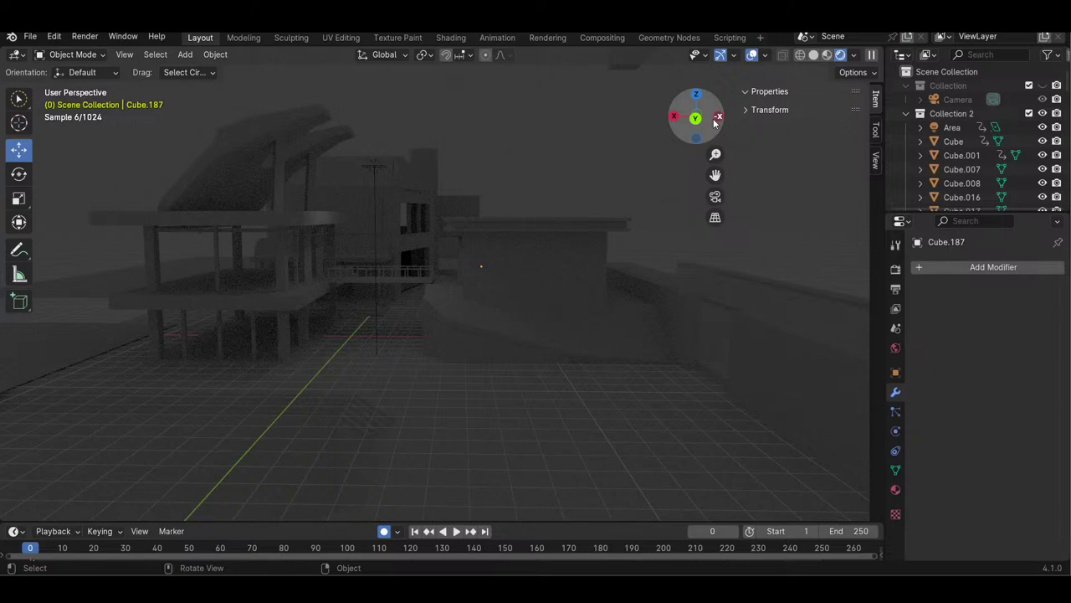
pyautogui.scroll(3, 171, 300)
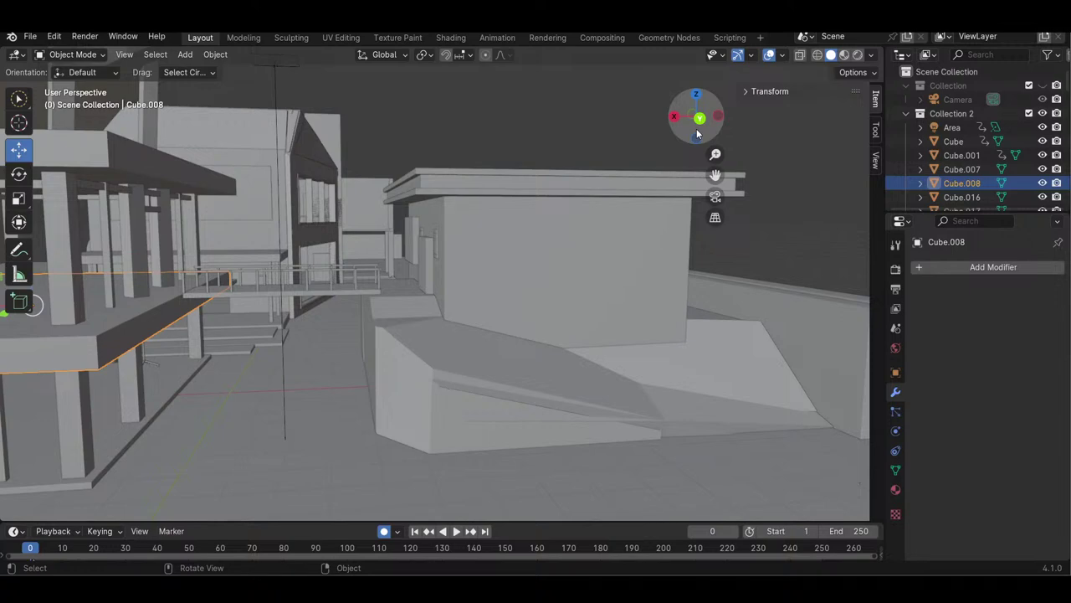
# - Center the view on the house's upper-floor window frame and look over the interior around the railed gallery
pyautogui.moveTo(697, 132); pyautogui.dragTo(684, 132)
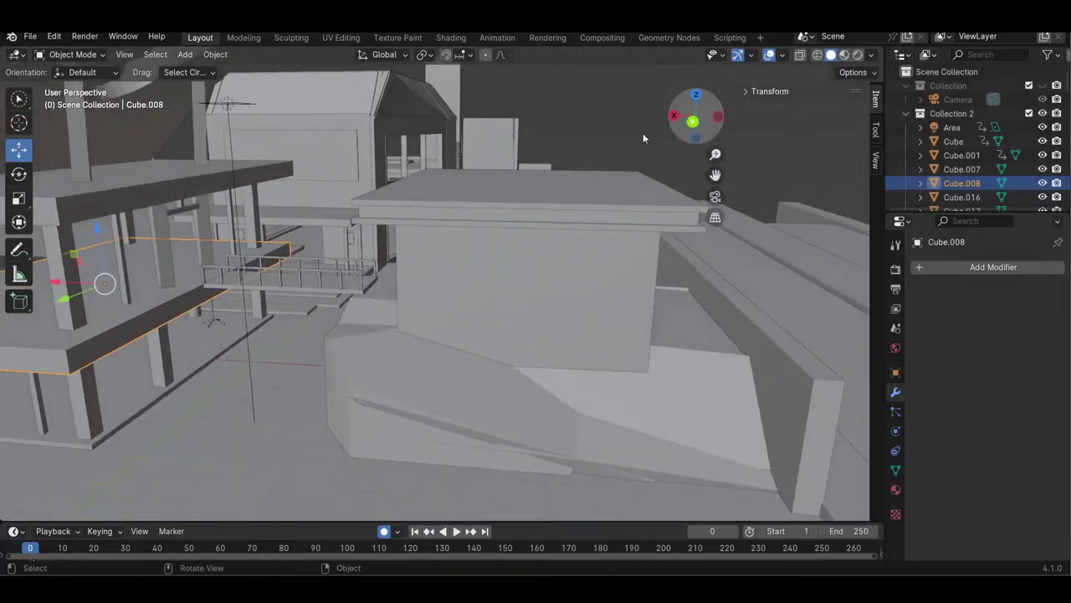
pyautogui.click(410, 159)
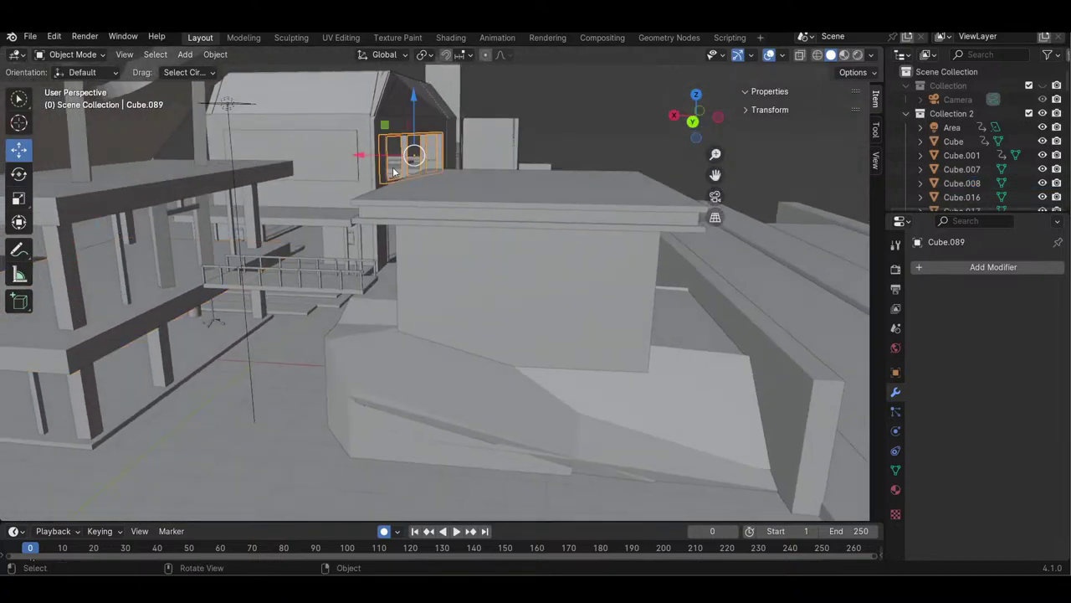
pyautogui.click(393, 163)
pyautogui.click(305, 174)
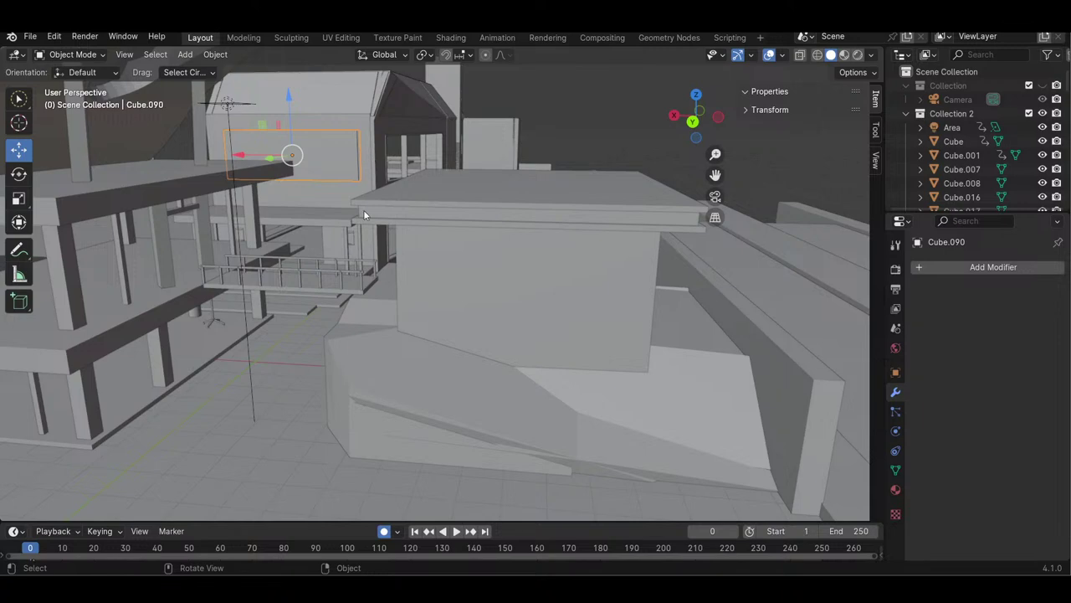
pyautogui.click(416, 165)
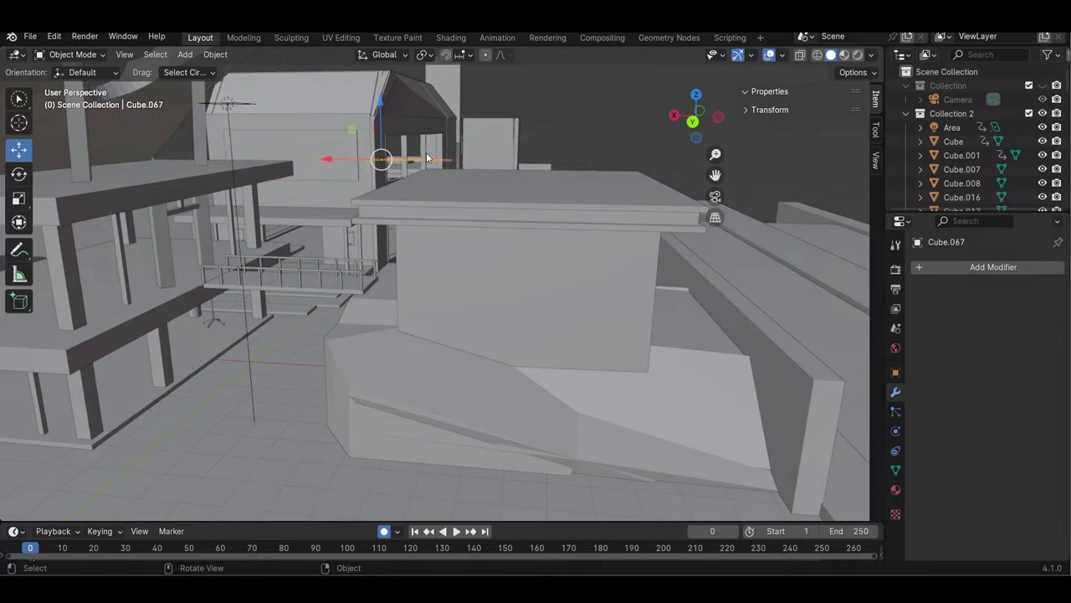
pyautogui.moveTo(691, 125)
pyautogui.mouseDown()
pyautogui.moveTo(709, 121)
pyautogui.moveTo(687, 134)
pyautogui.mouseUp()
pyautogui.click(650, 94)
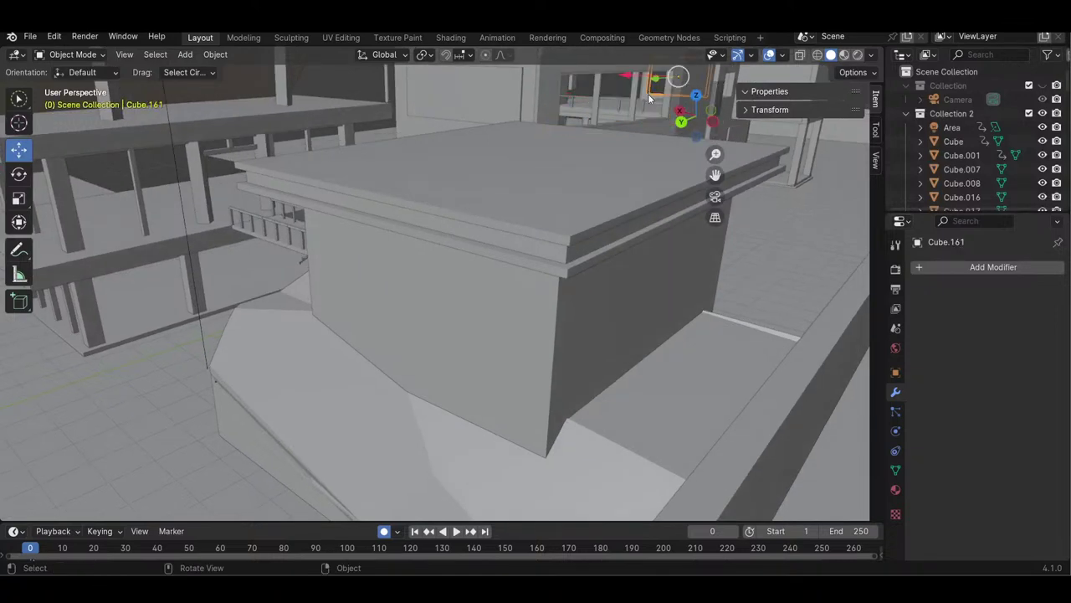
pyautogui.click(122, 55)
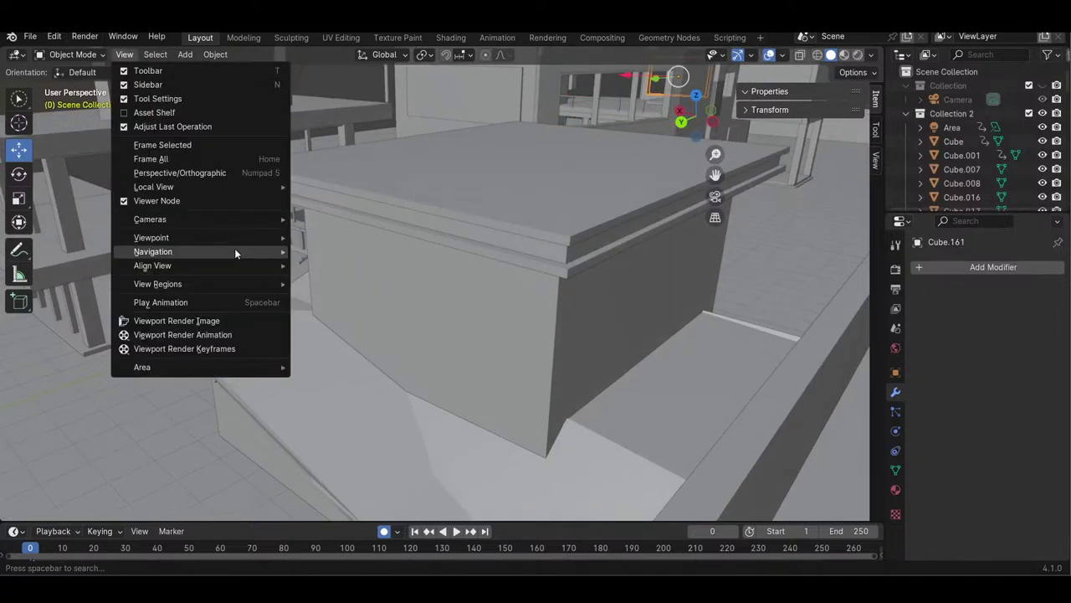
pyautogui.moveTo(234, 264)
pyautogui.click(352, 348)
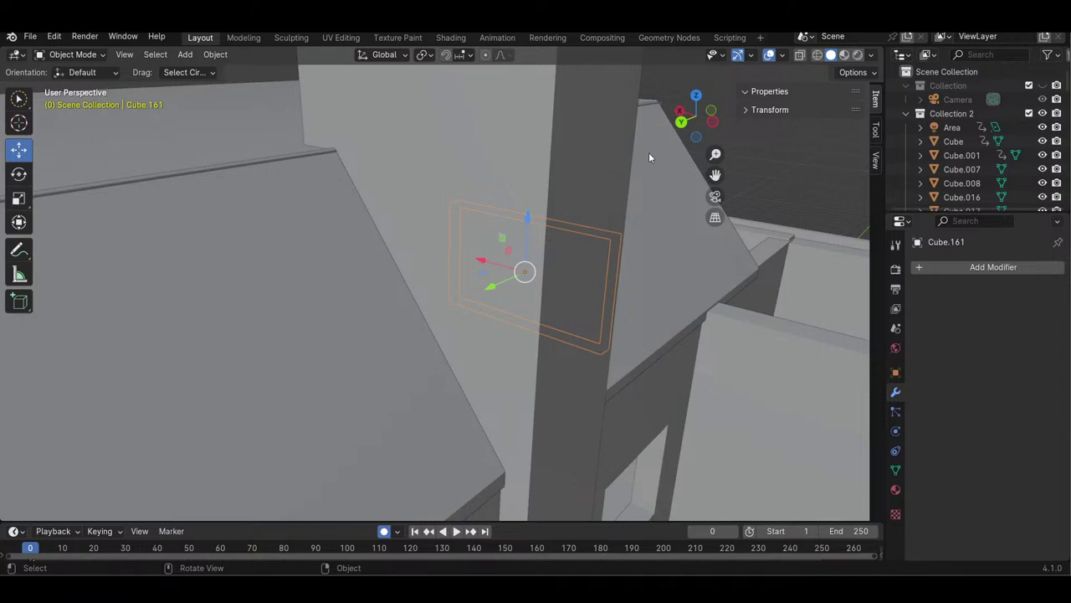
pyautogui.moveTo(701, 118); pyautogui.dragTo(762, 82)
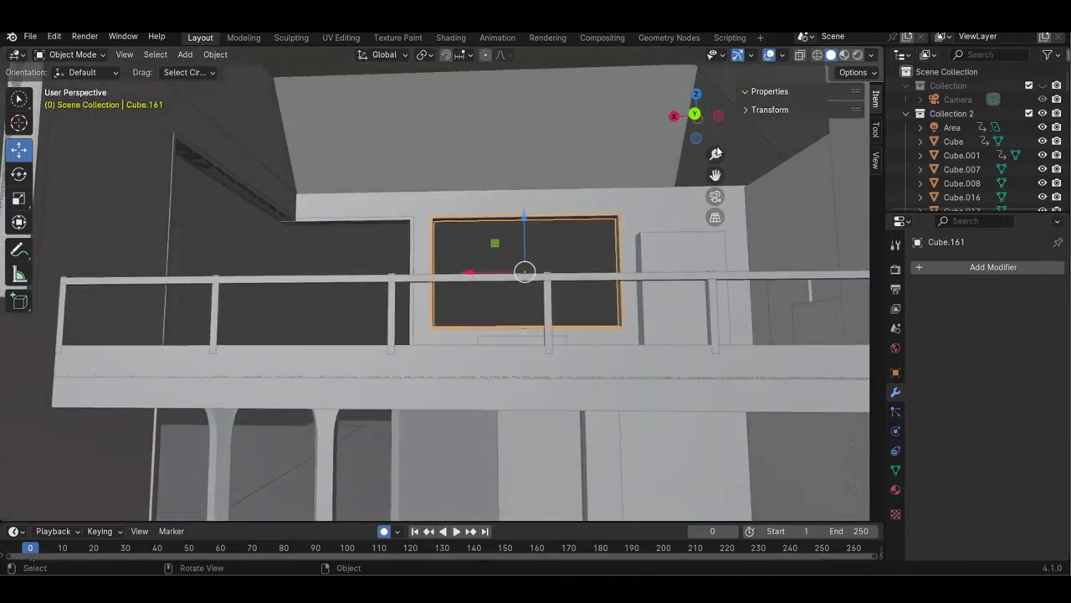
pyautogui.moveTo(718, 154); pyautogui.dragTo(718, 212)
pyautogui.moveTo(718, 128); pyautogui.dragTo(695, 116)
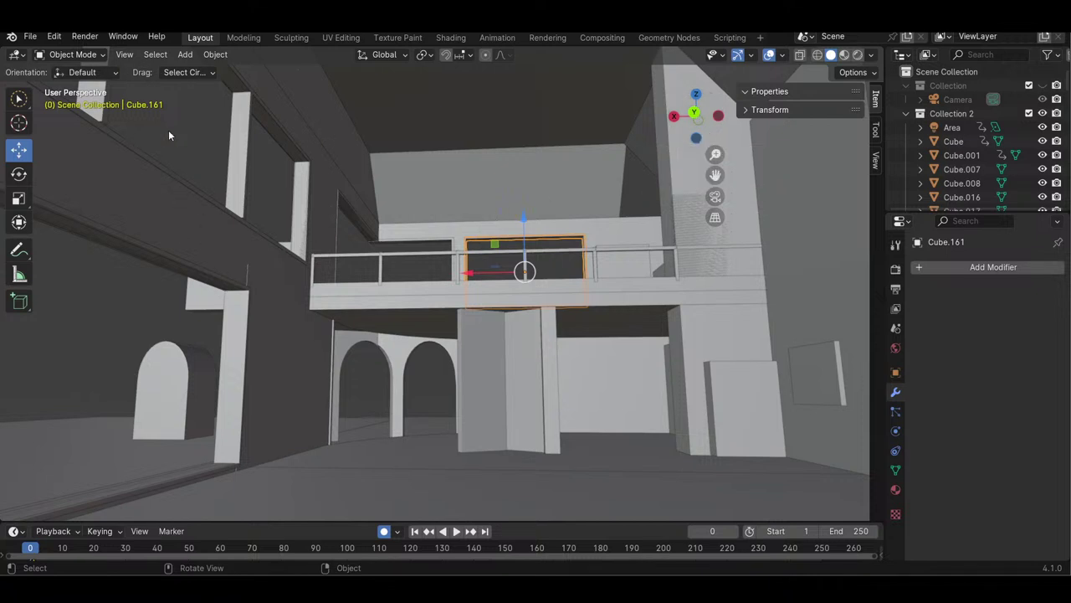
# - Preview the house in rendered shading and examine its interior and arched exterior from several angles
pyautogui.press('z')
pyautogui.press('8')
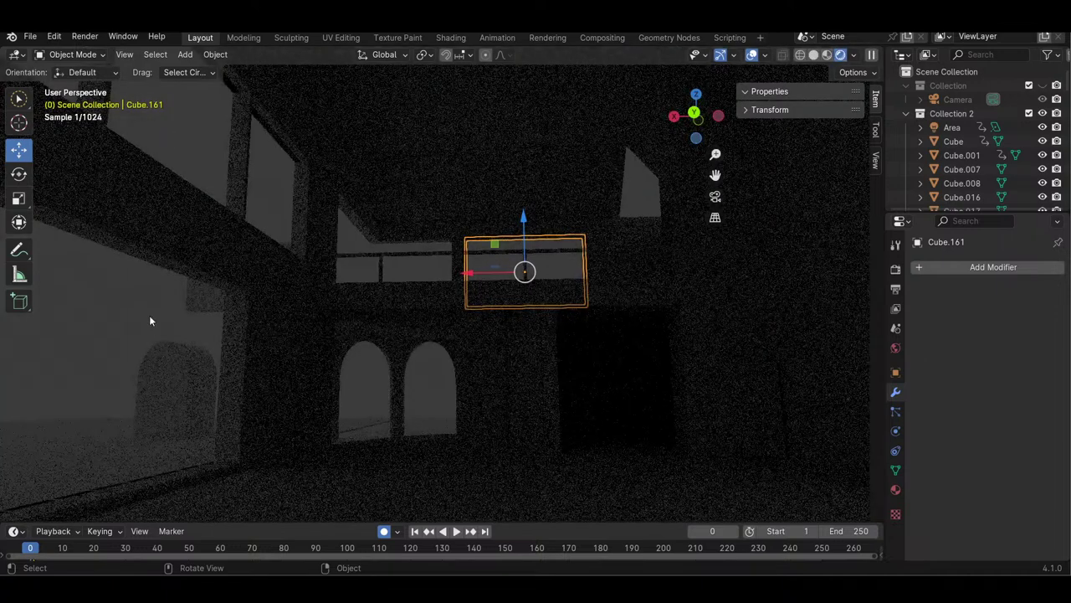
pyautogui.click(149, 316)
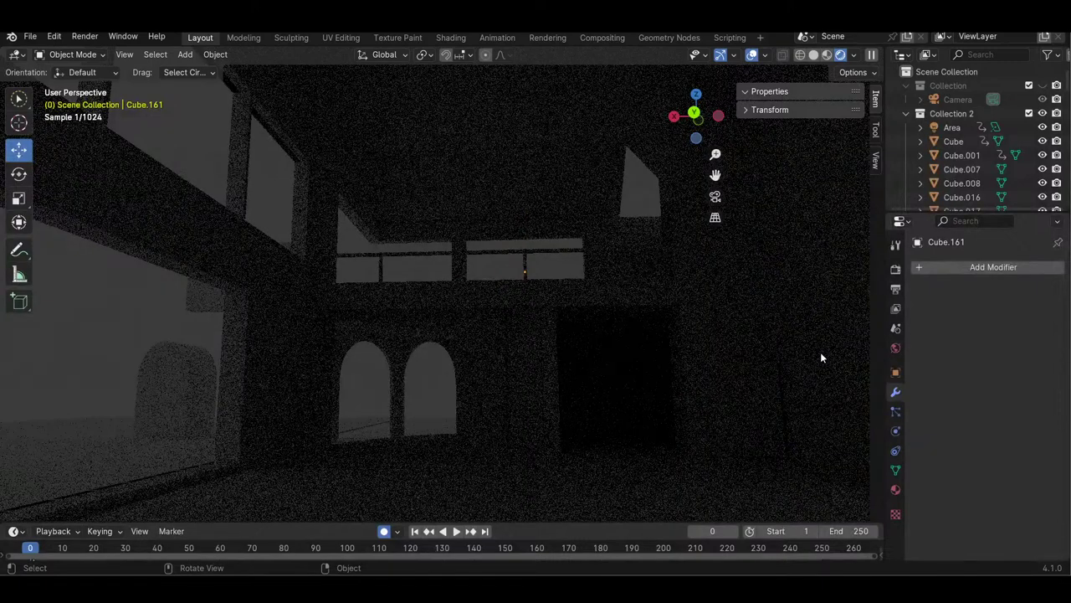
pyautogui.moveTo(821, 357); pyautogui.dragTo(845, 335, button='middle')
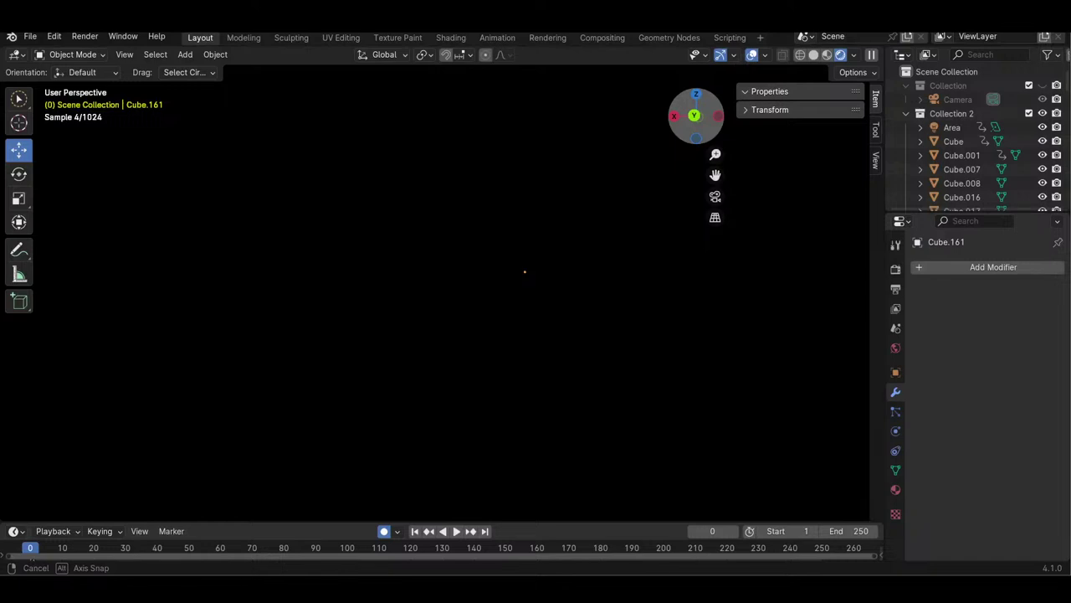
pyautogui.moveTo(845, 335)
pyautogui.mouseDown(button='middle')
pyautogui.moveTo(808, 336)
pyautogui.moveTo(826, 341)
pyautogui.mouseUp(button='middle')
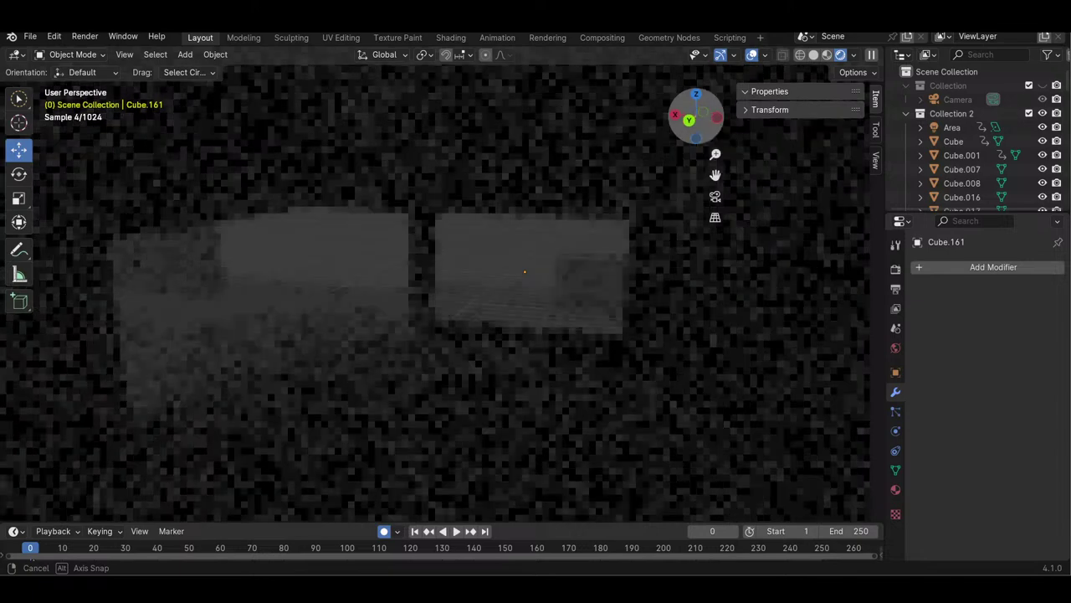
pyautogui.moveTo(701, 134); pyautogui.dragTo(811, 133)
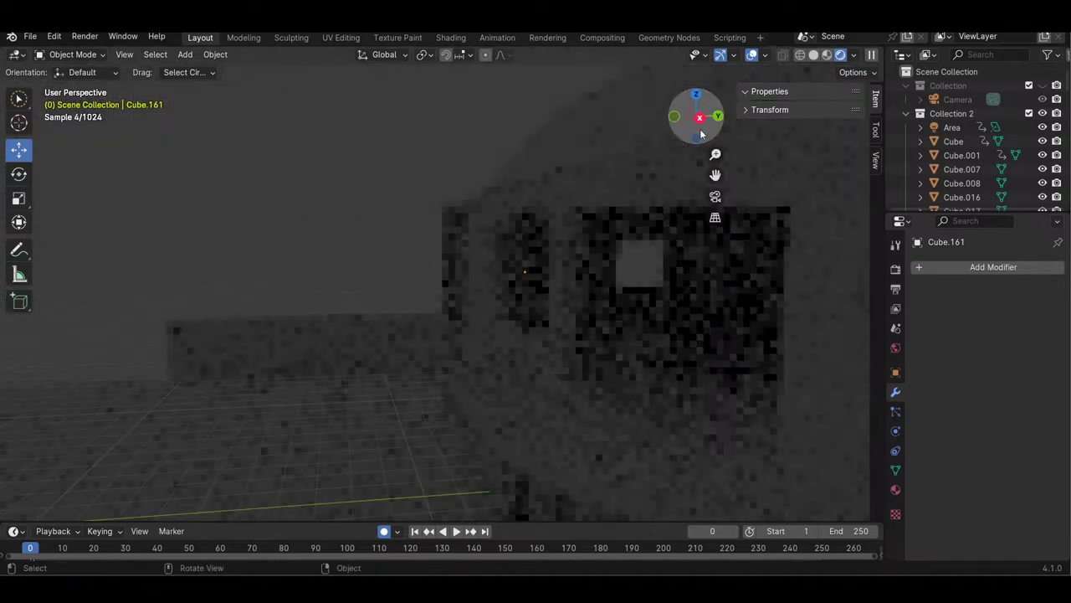
pyautogui.moveTo(701, 133); pyautogui.dragTo(686, 123)
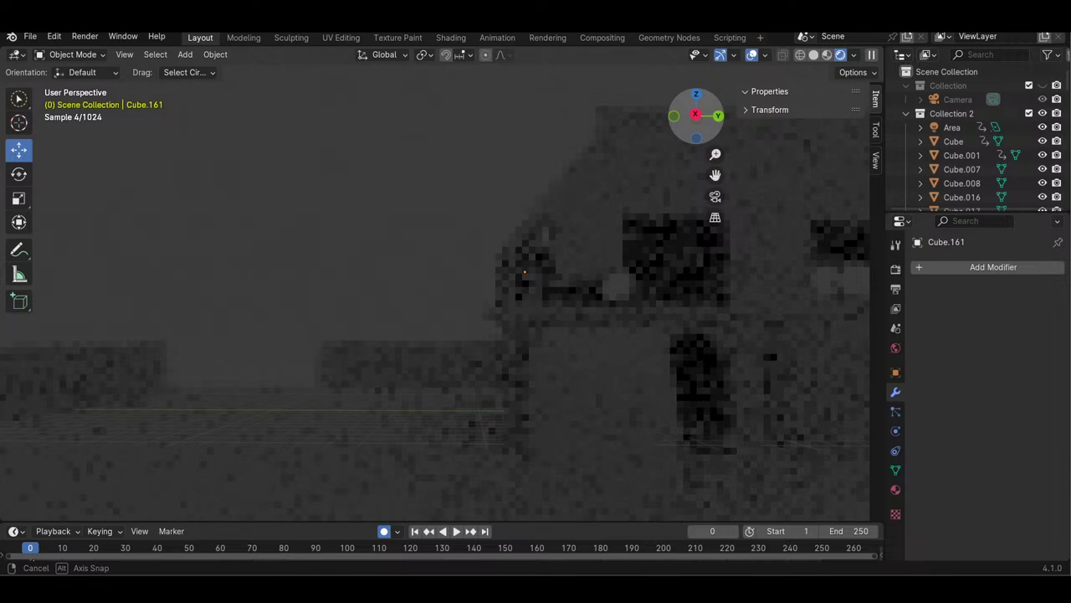
pyautogui.moveTo(711, 136); pyautogui.dragTo(638, 408)
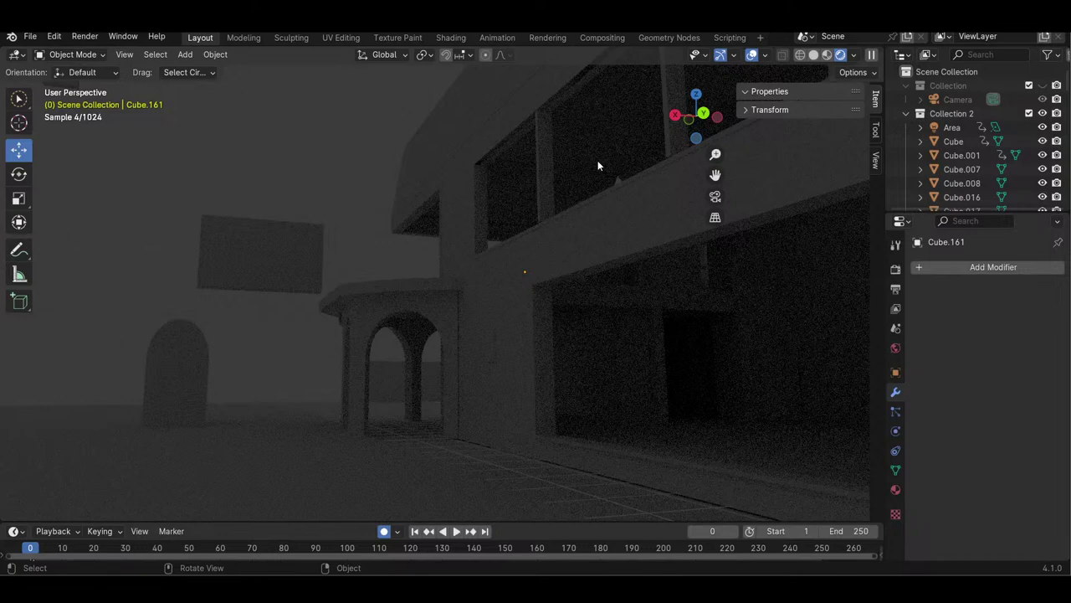
# - Examine the house's exterior, upper-floor wall box and neighbouring blocks from several angles in rendered and solid shading
pyautogui.moveTo(597, 160); pyautogui.dragTo(536, 168, button='middle')
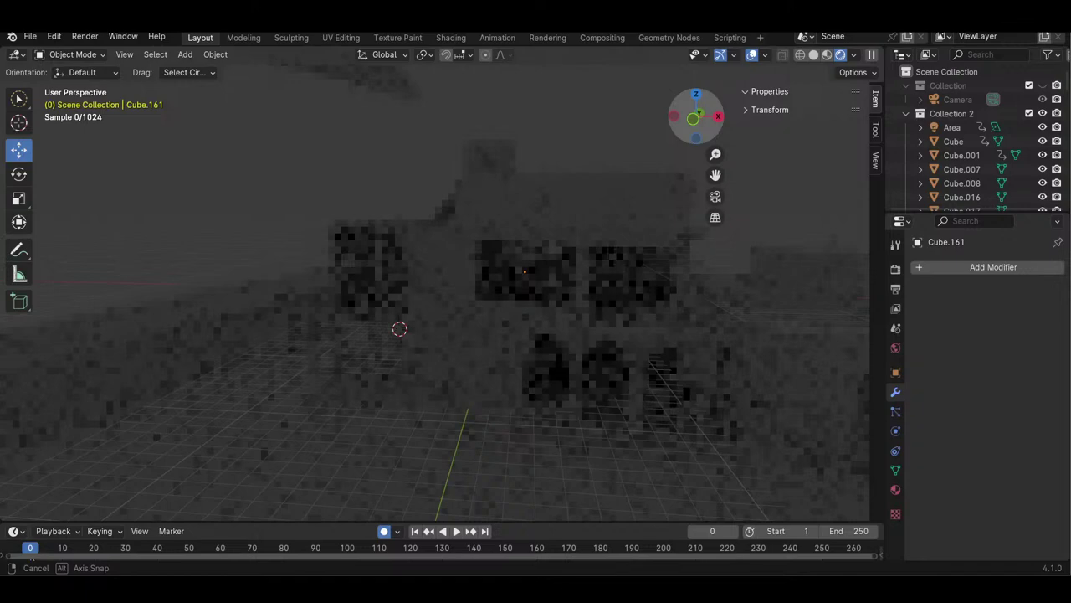
pyautogui.moveTo(686, 138); pyautogui.dragTo(710, 127)
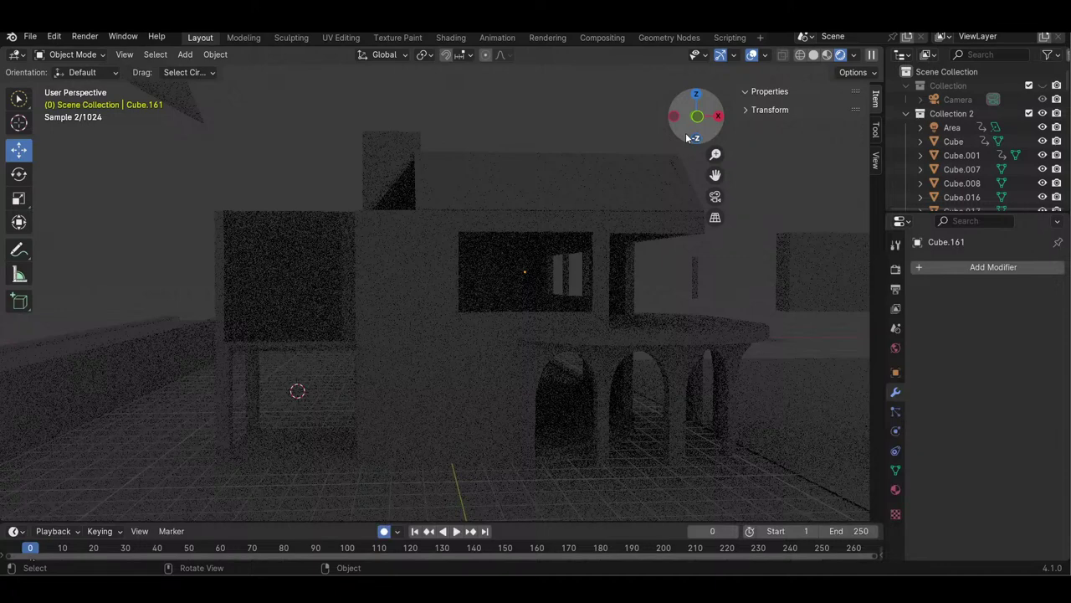
pyautogui.click(353, 317)
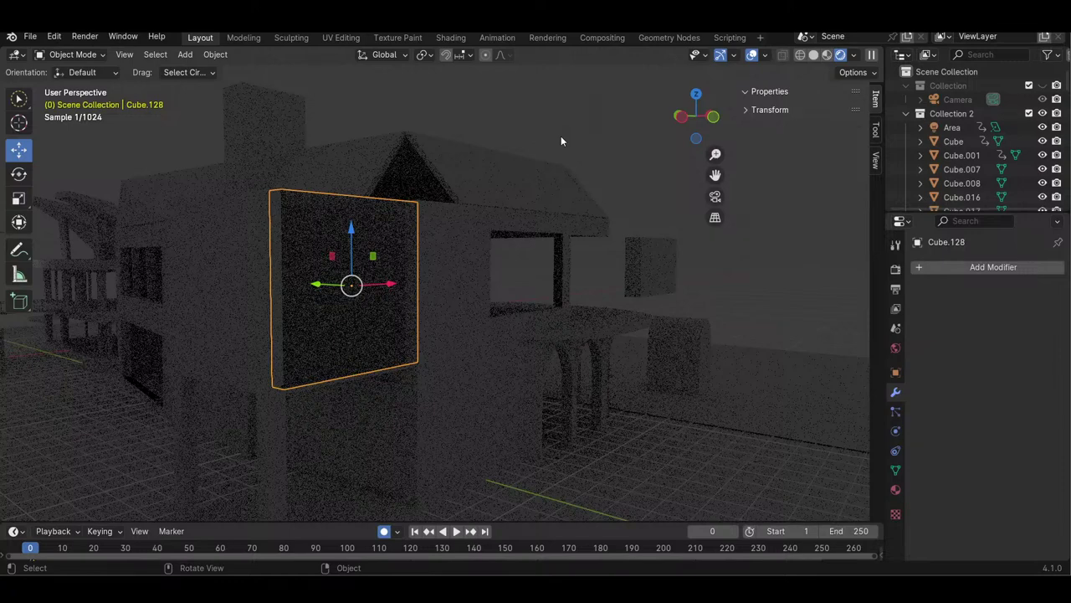
pyautogui.moveTo(561, 140); pyautogui.dragTo(488, 260, button='middle')
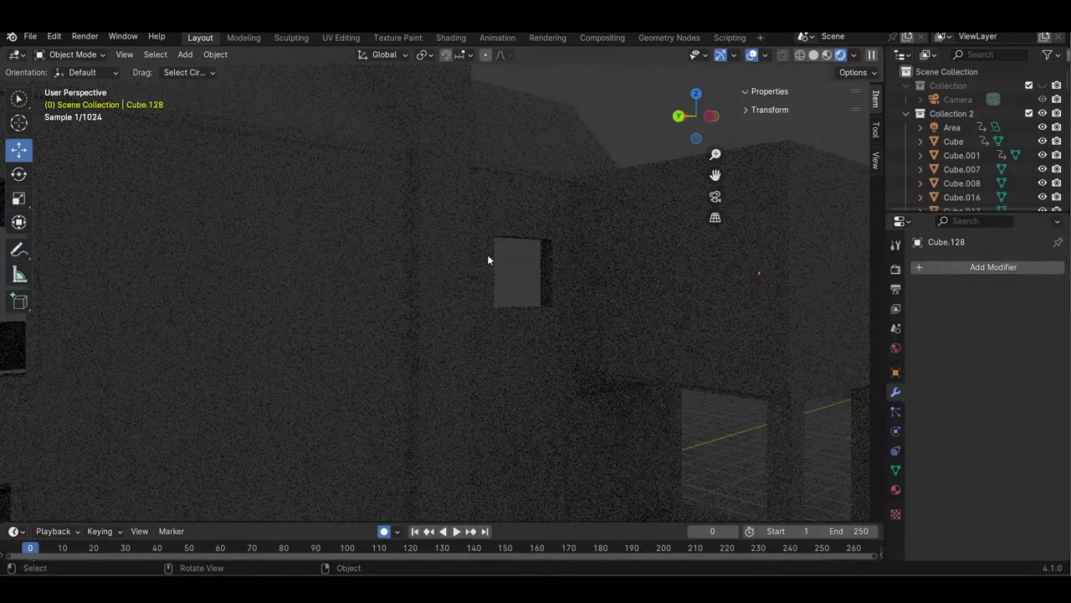
pyautogui.moveTo(489, 260); pyautogui.dragTo(502, 244, button='middle')
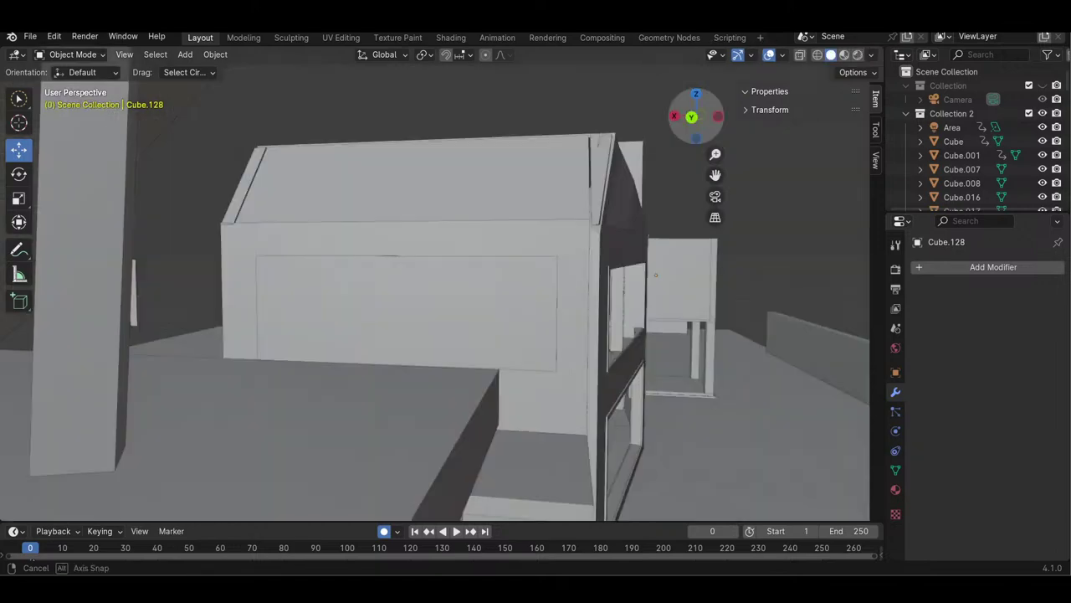
pyautogui.moveTo(714, 154); pyautogui.dragTo(715, 219)
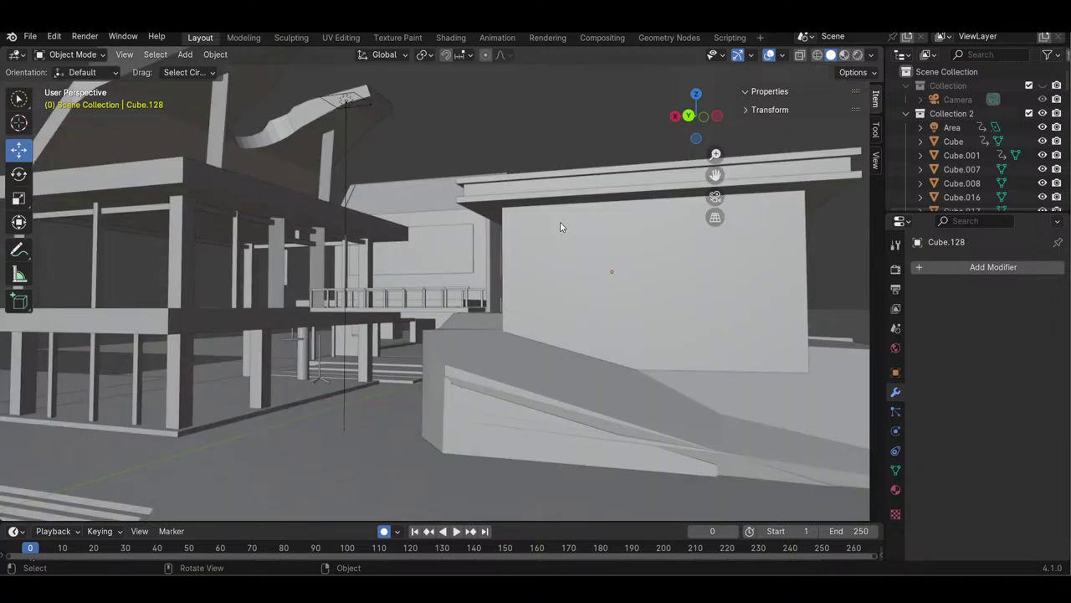
# - Lock the view to the thin beam under the pavilion's roof slab and preview the pavilion in rendered shading
pyautogui.click(293, 230)
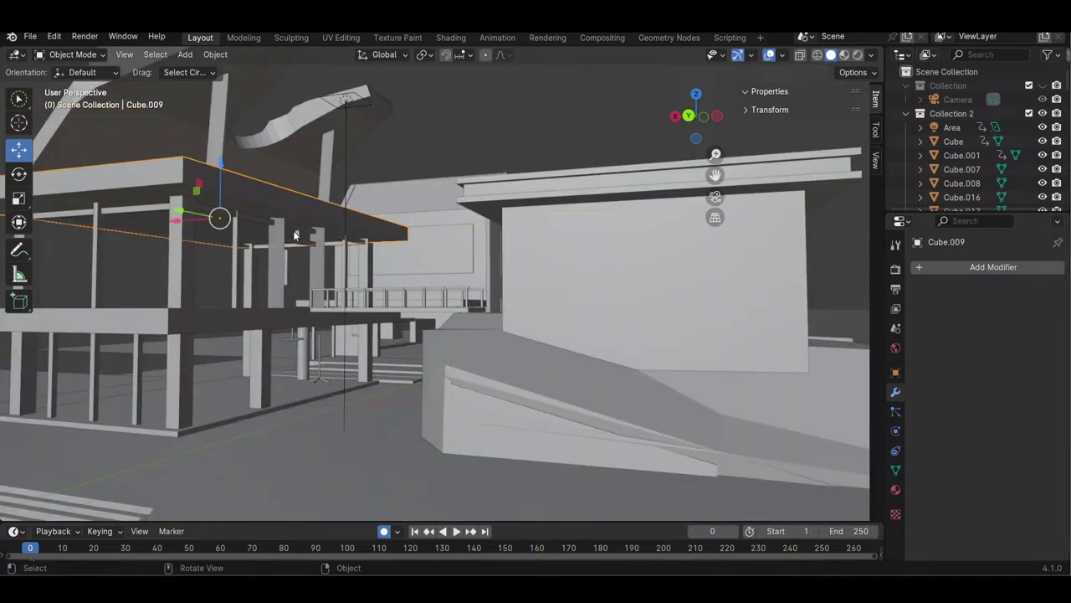
pyautogui.click(295, 229)
pyautogui.click(134, 55)
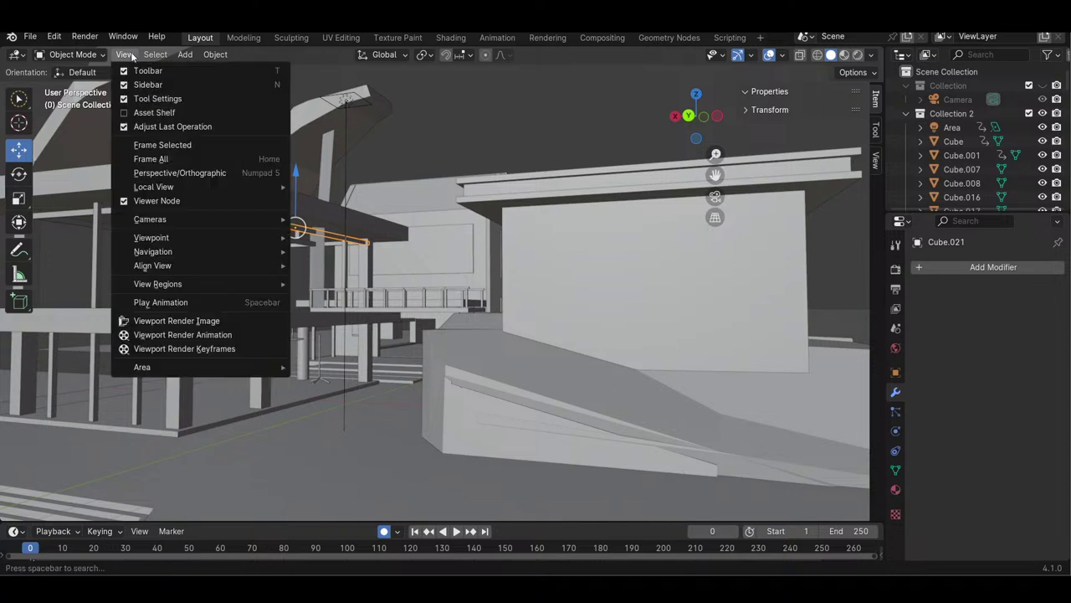
pyautogui.moveTo(209, 266)
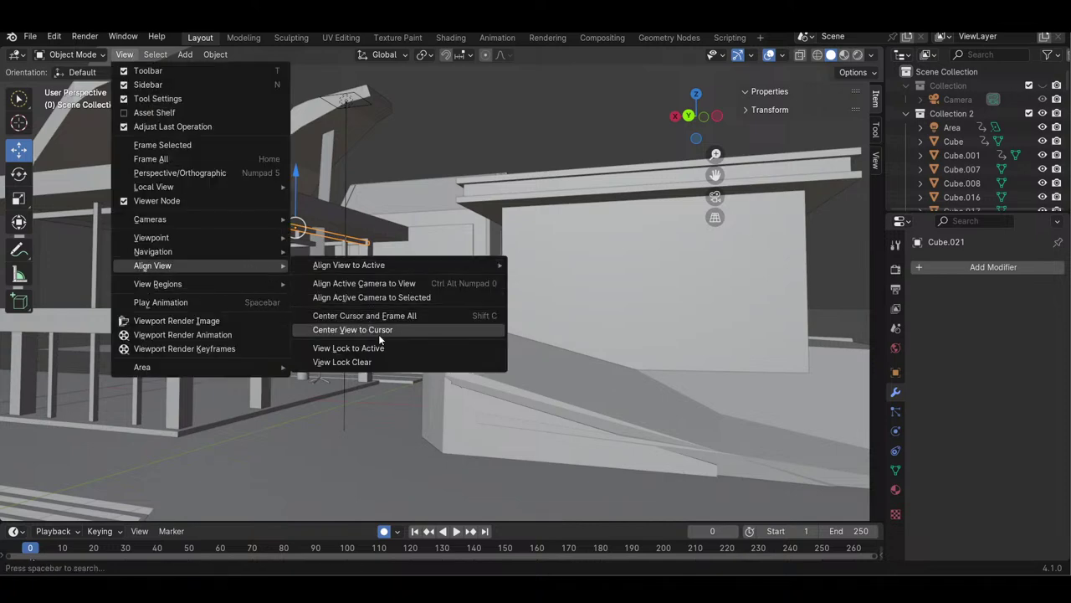
pyautogui.click(356, 348)
pyautogui.moveTo(705, 127); pyautogui.dragTo(649, 130)
pyautogui.moveTo(718, 158); pyautogui.dragTo(718, 129)
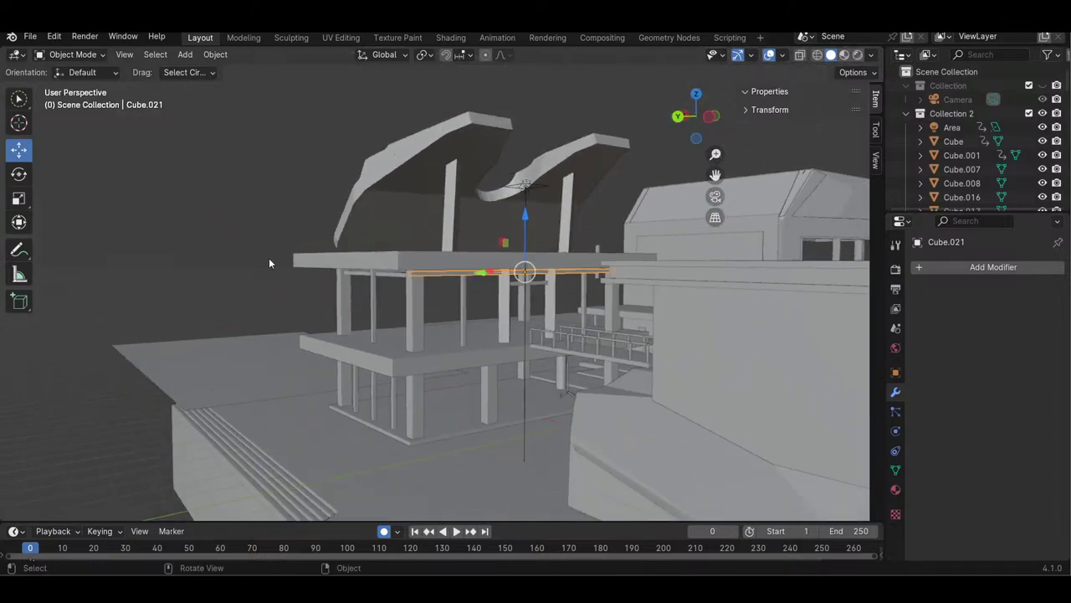
pyautogui.press('z')
pyautogui.press('8')
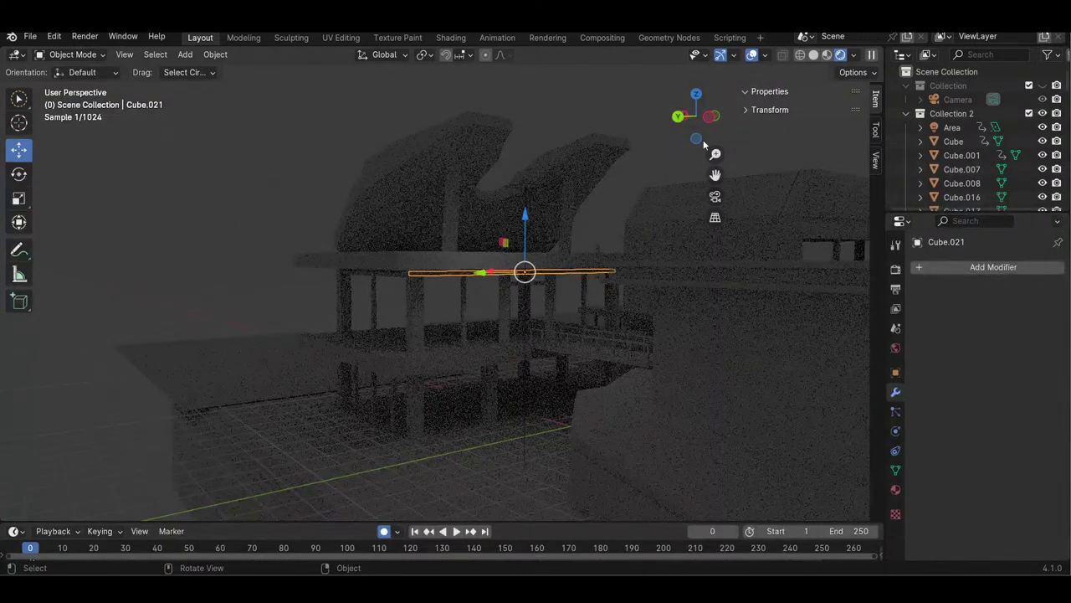
# - Add a point light at the pavilion and move it about -2.608 m along Y
pyautogui.hotkey('alt', 'a')
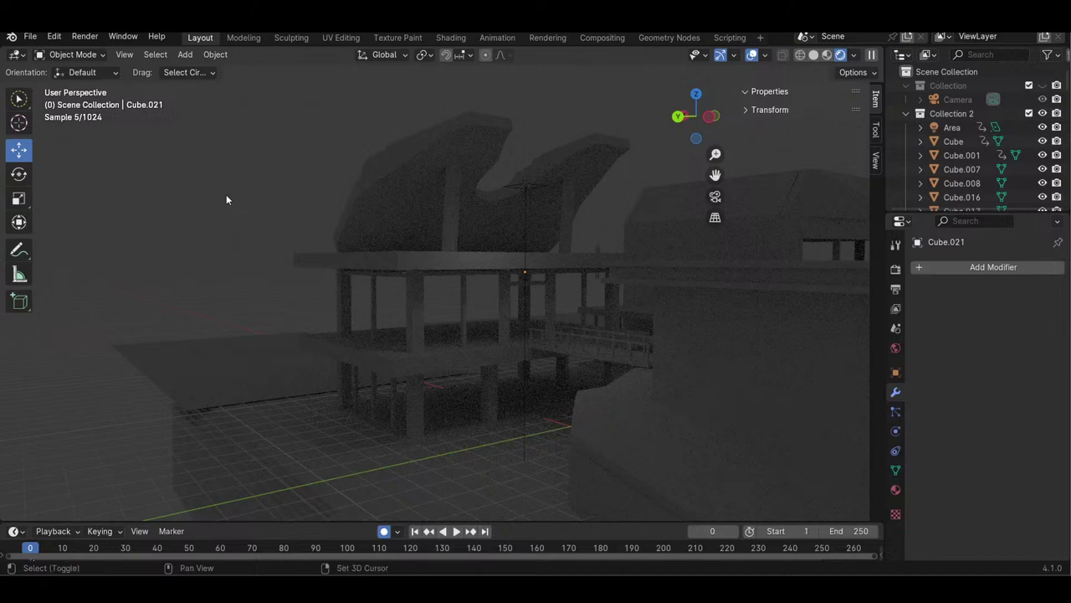
pyautogui.hotkey('shift', 'a')
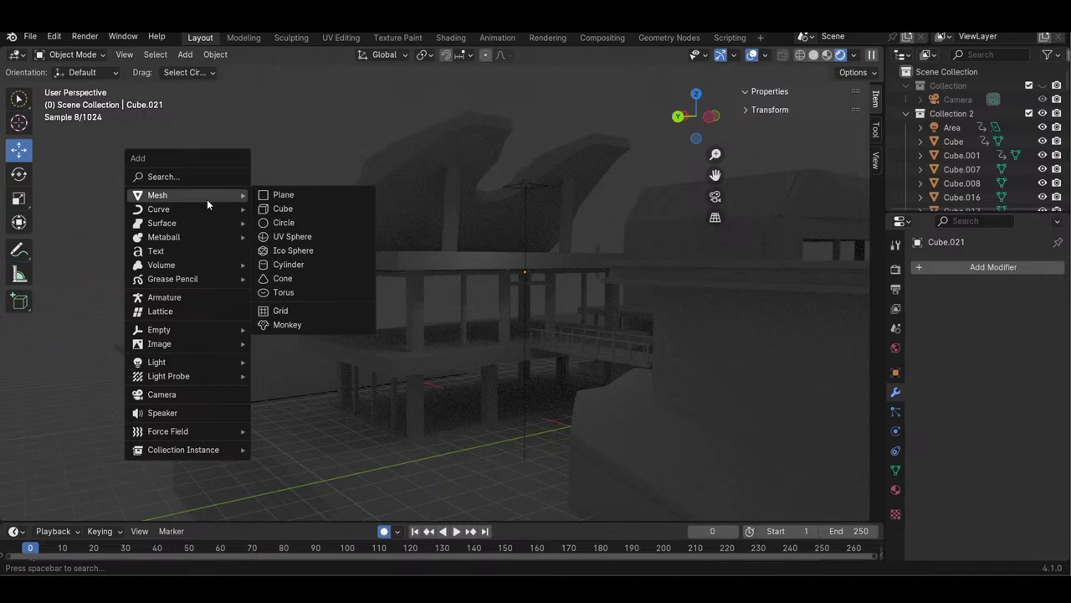
pyautogui.moveTo(162, 365)
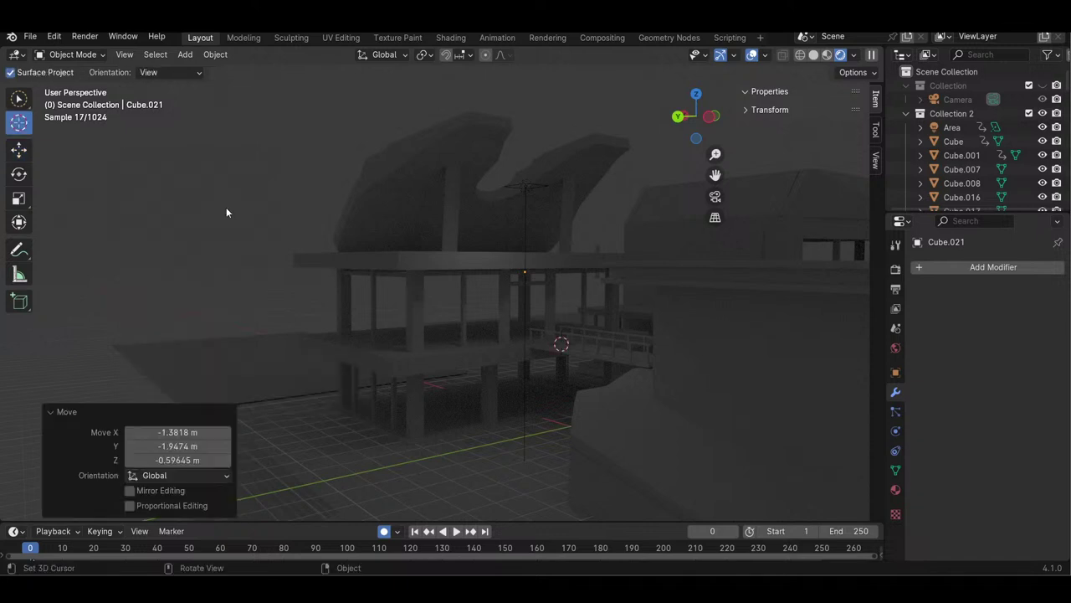
pyautogui.moveTo(694, 134); pyautogui.dragTo(662, 138)
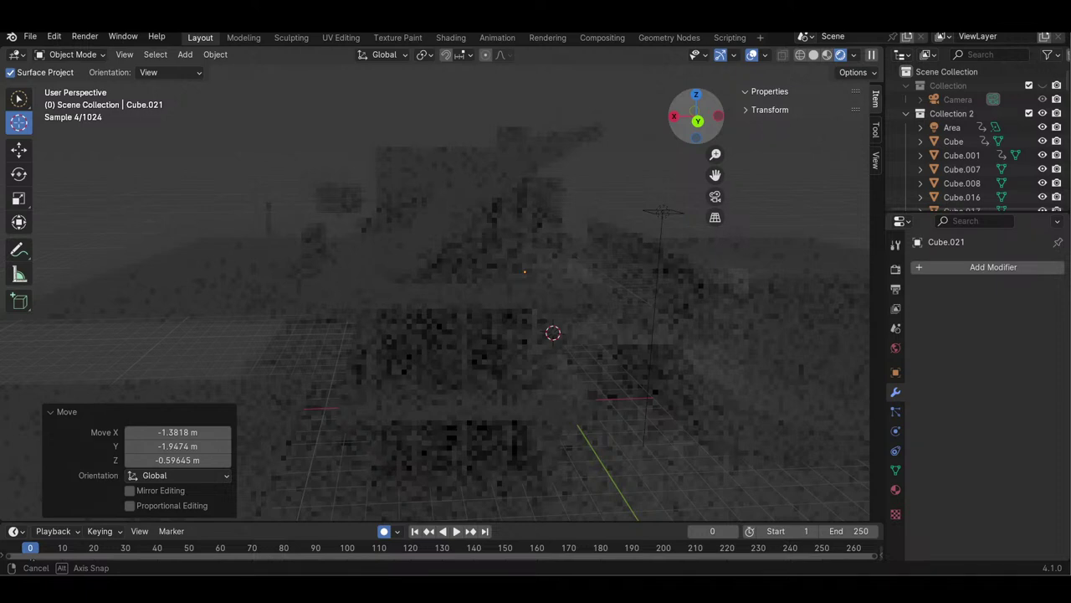
pyautogui.moveTo(711, 201); pyautogui.dragTo(751, 199, button='middle')
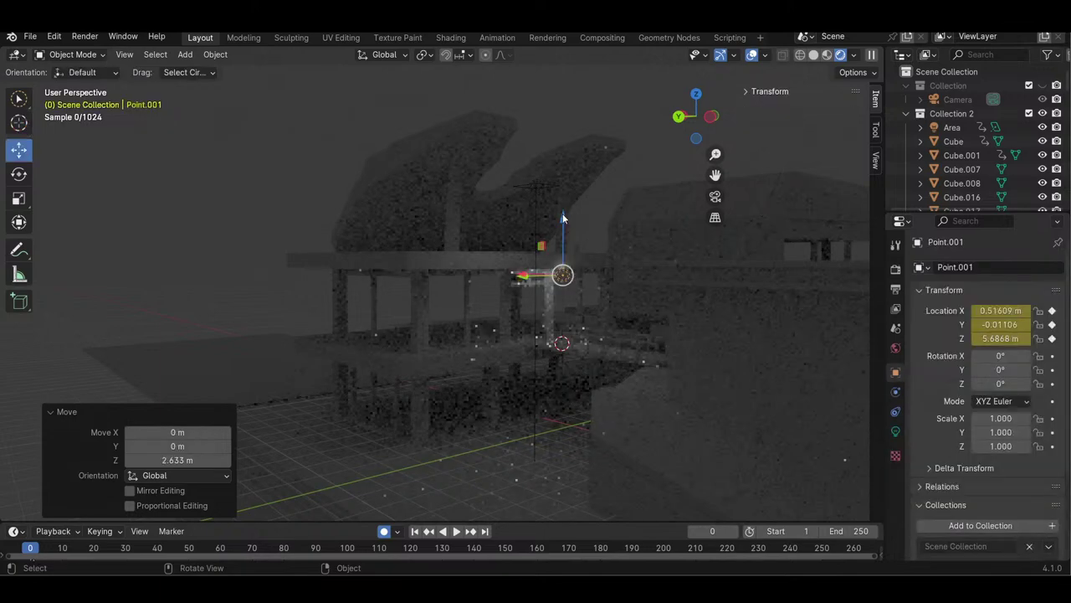
pyautogui.moveTo(534, 277); pyautogui.dragTo(578, 278)
# - Move the point light along X to about -5.496 m, in front of the framed panel beside the block's door box
pyautogui.moveTo(696, 117); pyautogui.dragTo(836, 118)
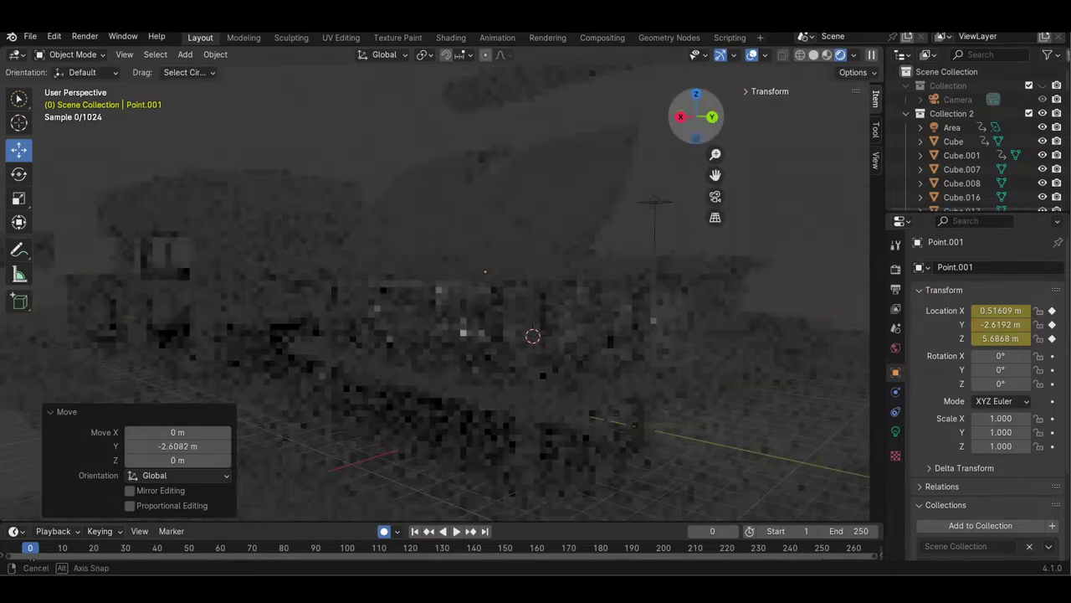
pyautogui.moveTo(535, 334); pyautogui.dragTo(519, 368, button='middle')
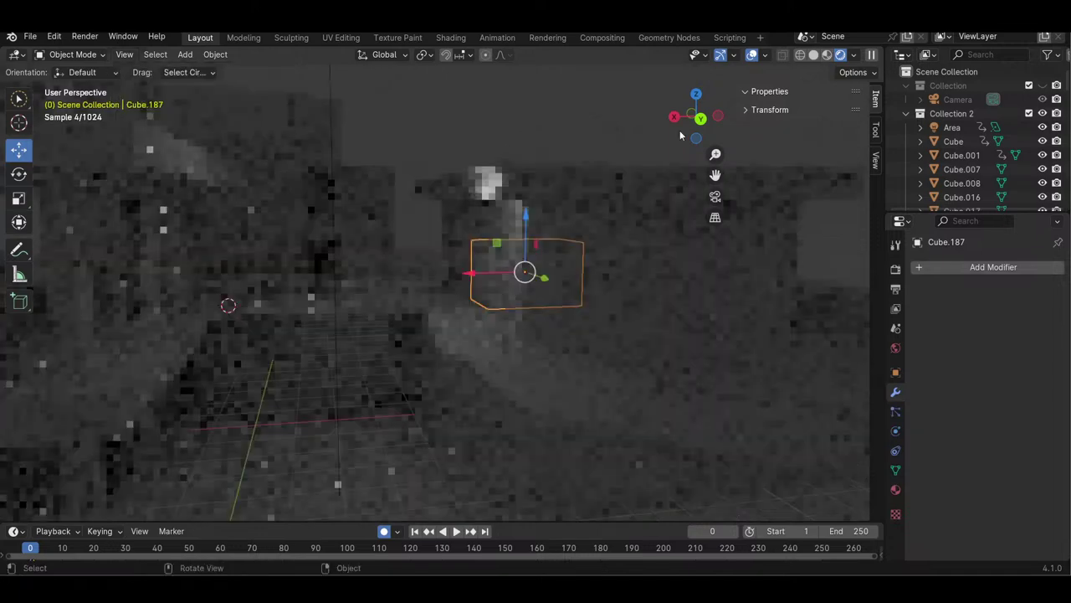
pyautogui.moveTo(680, 135); pyautogui.dragTo(553, 192)
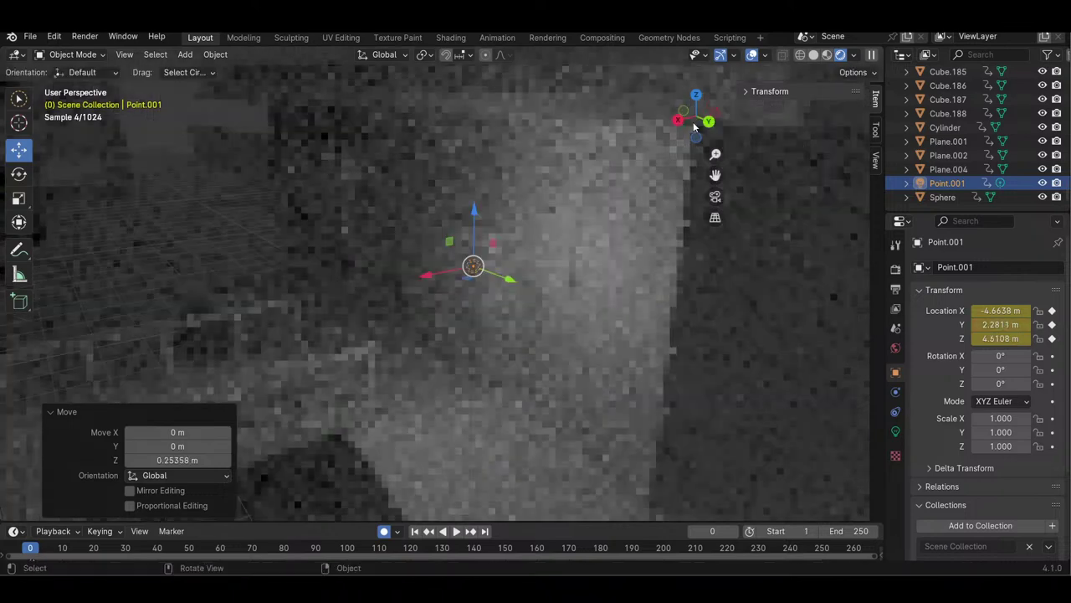
pyautogui.press('g')
pyautogui.press('x')
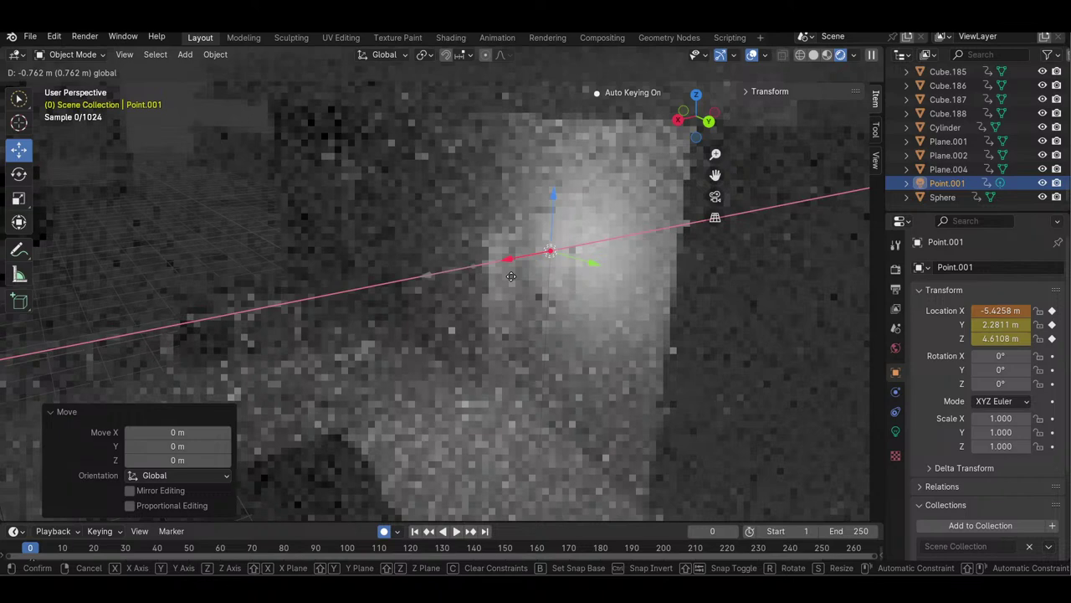
pyautogui.click(610, 325)
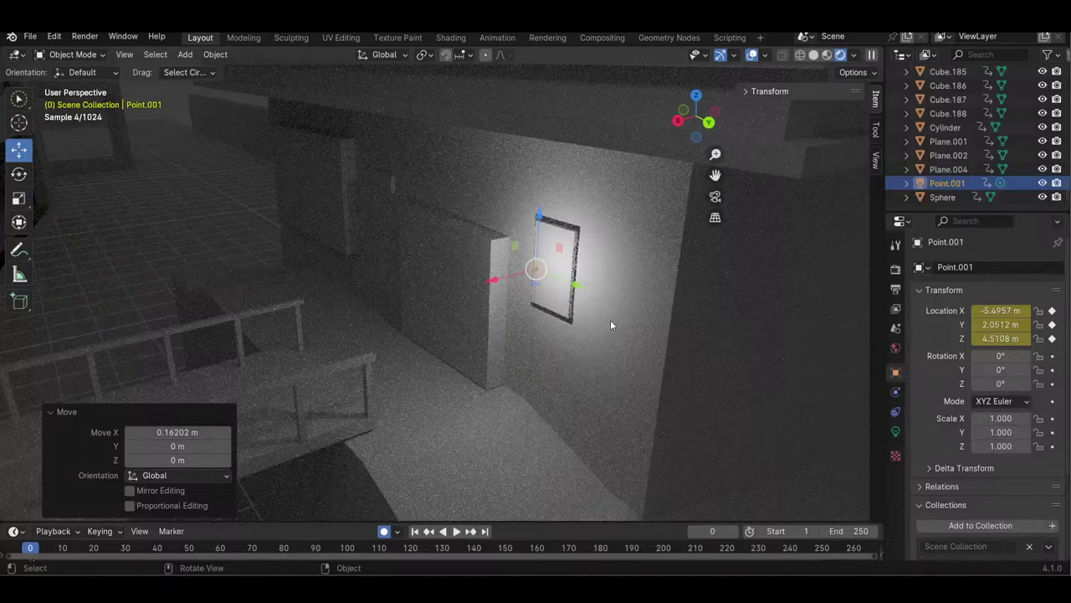
# - Look through the point light's object properties, expand its custom properties, and return to solid shading
pyautogui.scroll(-3, 1063, 356)
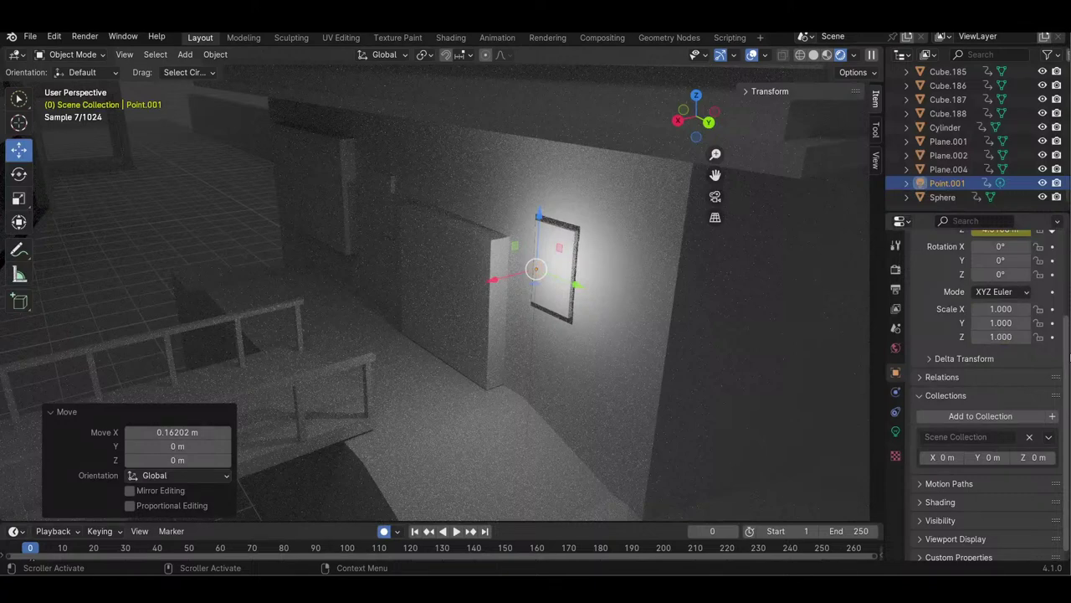
pyautogui.scroll(-1, 1069, 356)
pyautogui.click(920, 518)
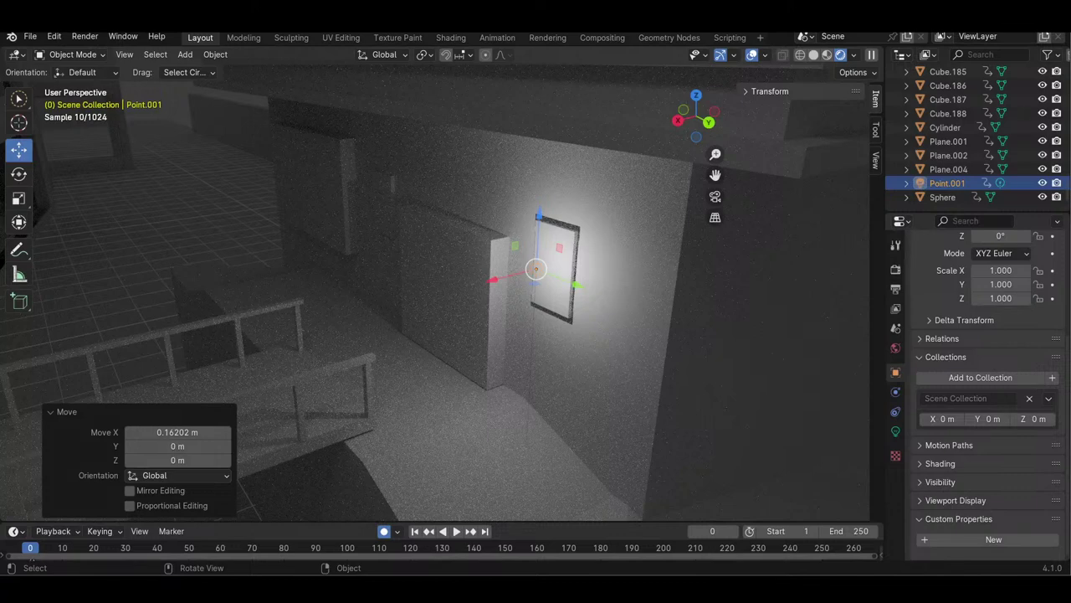
pyautogui.press('z')
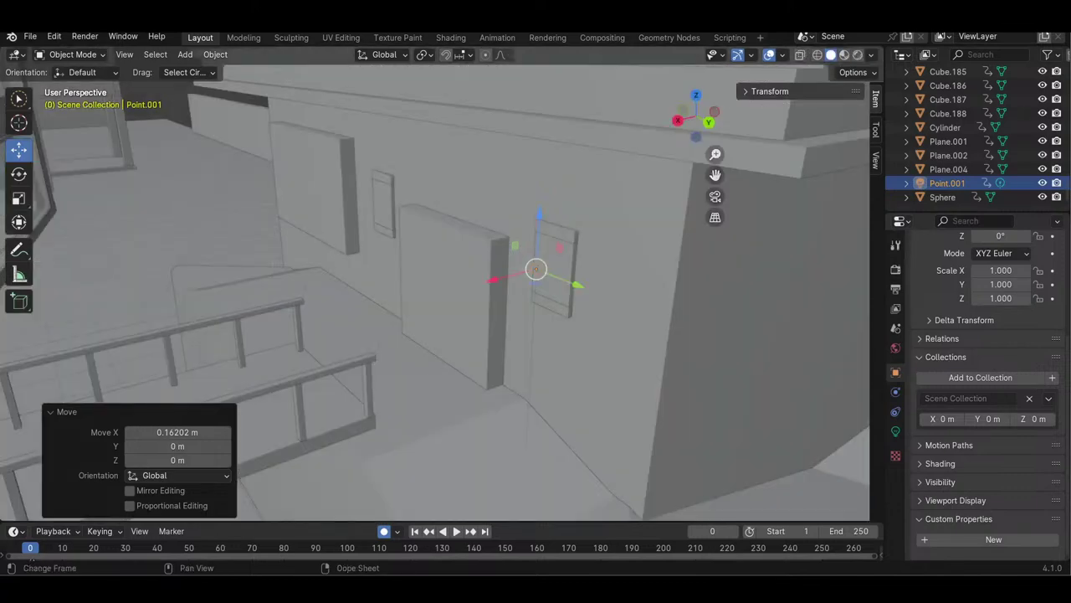
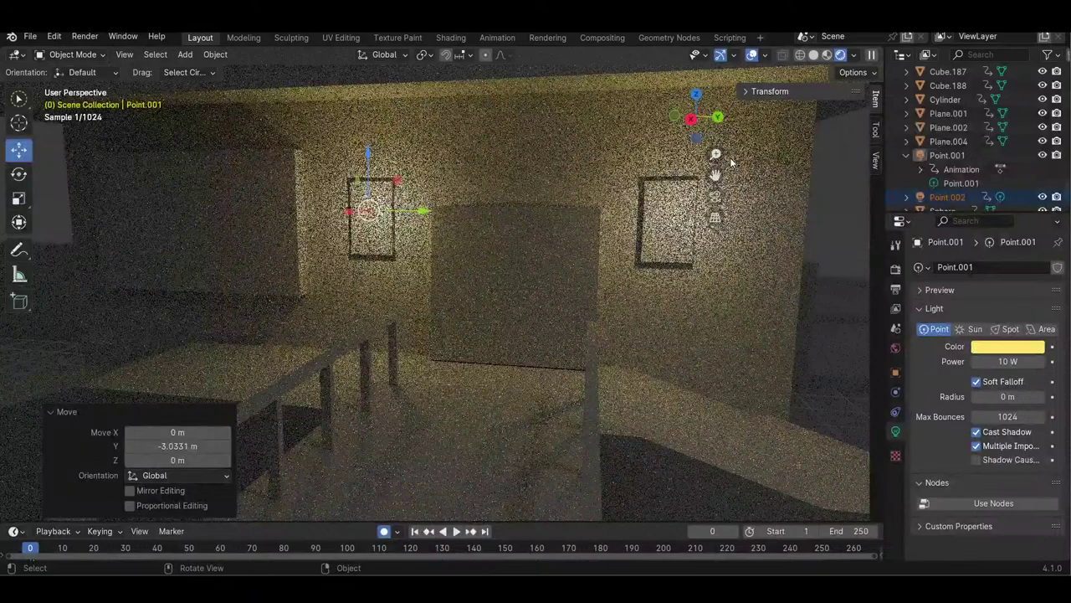
# - Examine the two lit wall panels beside the block's door from the railed bridge and from the side
pyautogui.scroll(-2, 713, 132)
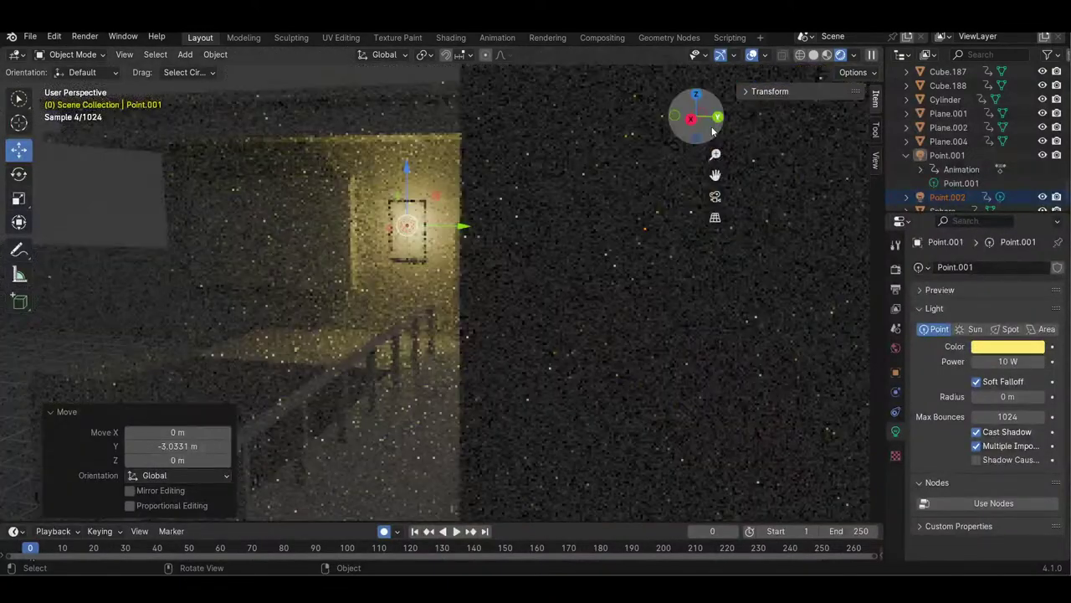
pyautogui.moveTo(712, 131); pyautogui.dragTo(714, 131)
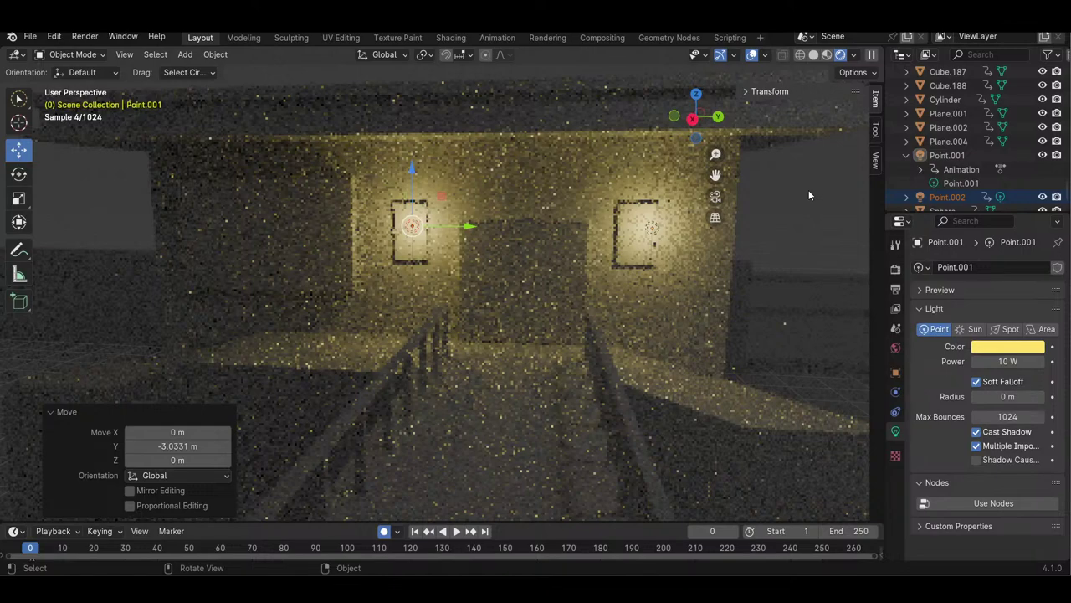
pyautogui.press('h')
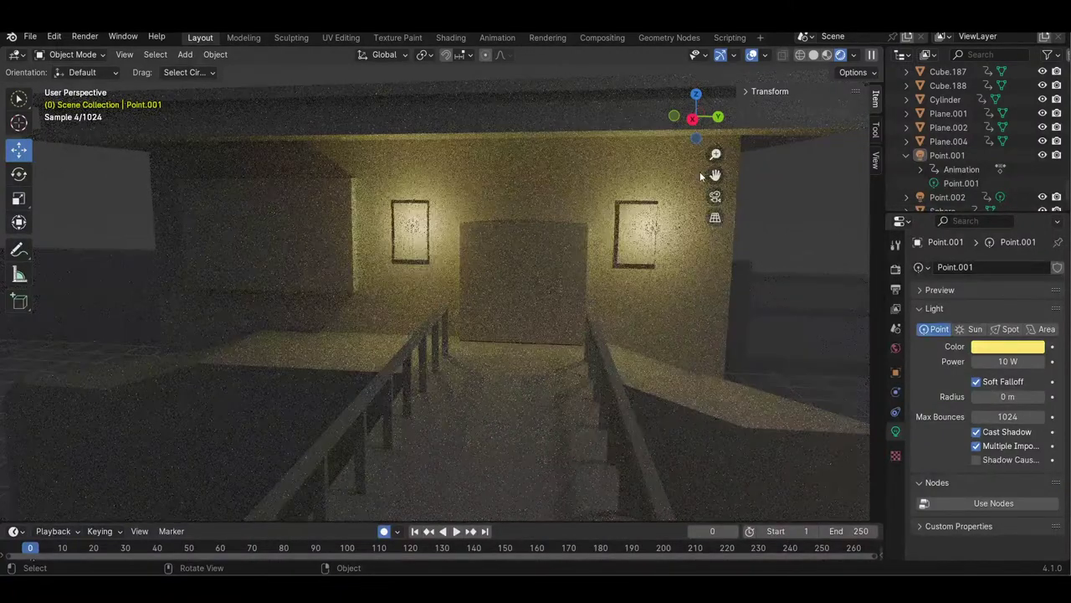
pyautogui.moveTo(700, 123); pyautogui.dragTo(691, 119)
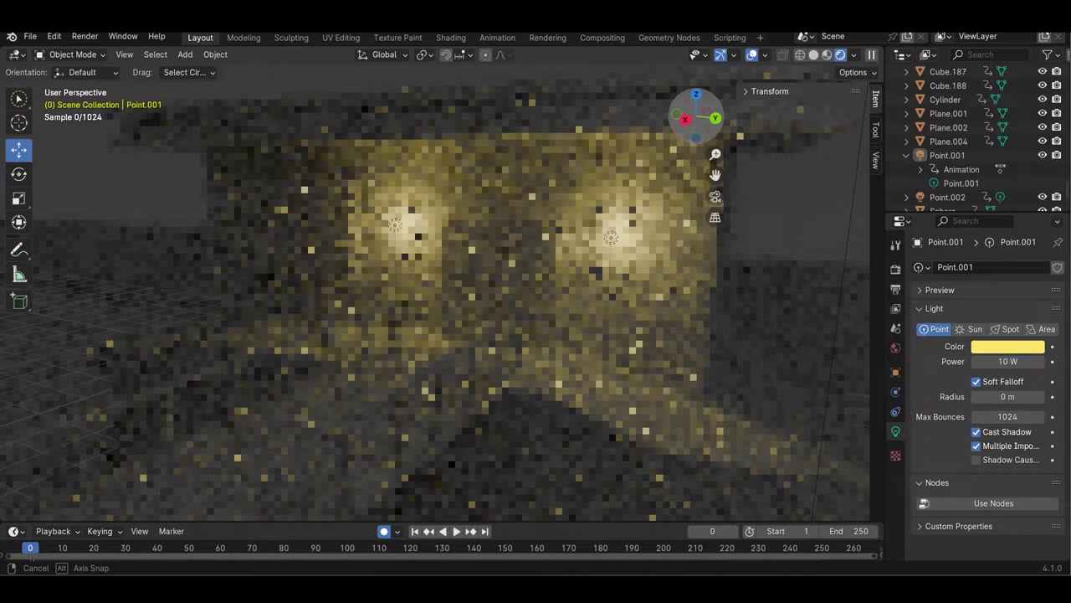
pyautogui.moveTo(691, 118); pyautogui.dragTo(672, 214)
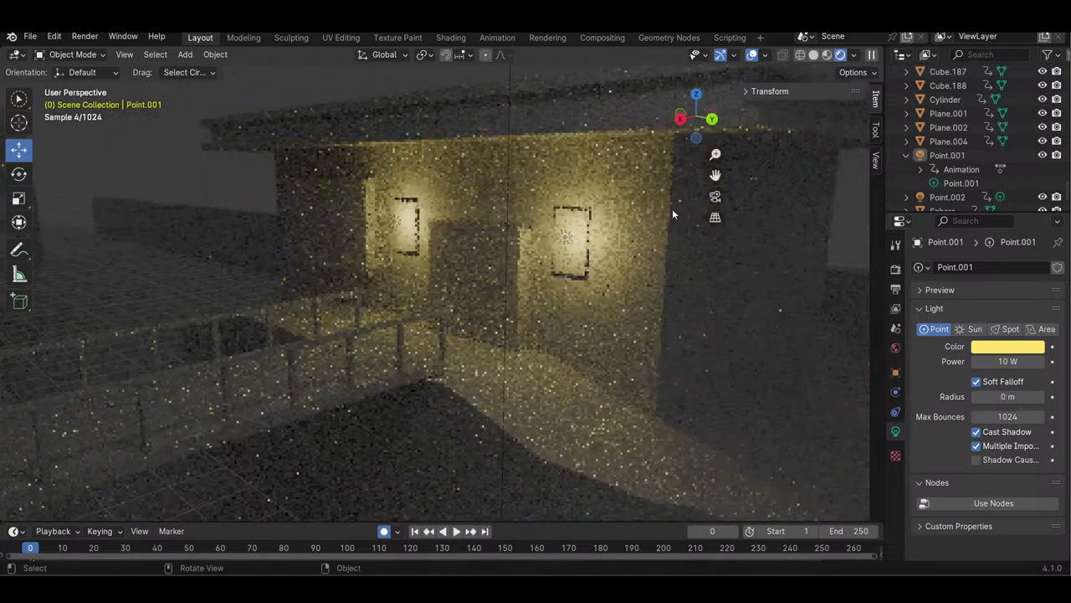
# - Duplicate the point light at the wall panel nearest the block's corner and move the copy about -19.44 m along Y in solid shading
pyautogui.click(568, 243)
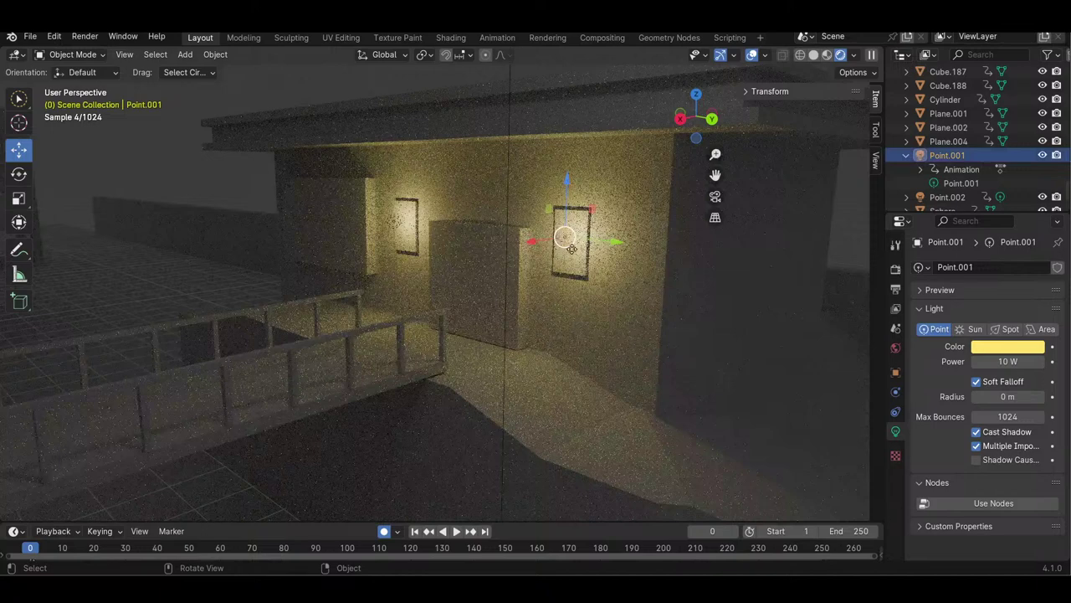
pyautogui.hotkey('ctrl', 'c')
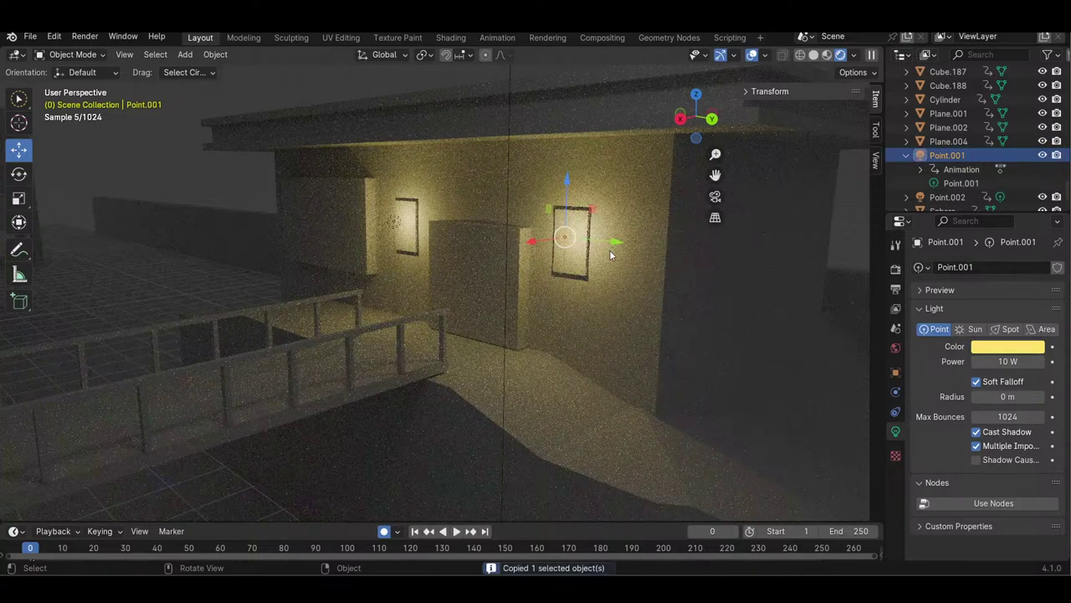
pyautogui.click(813, 55)
pyautogui.moveTo(696, 117); pyautogui.dragTo(696, 117)
pyautogui.moveTo(585, 268); pyautogui.dragTo(596, 266, button='middle')
pyautogui.hotkey('ctrl', 'v')
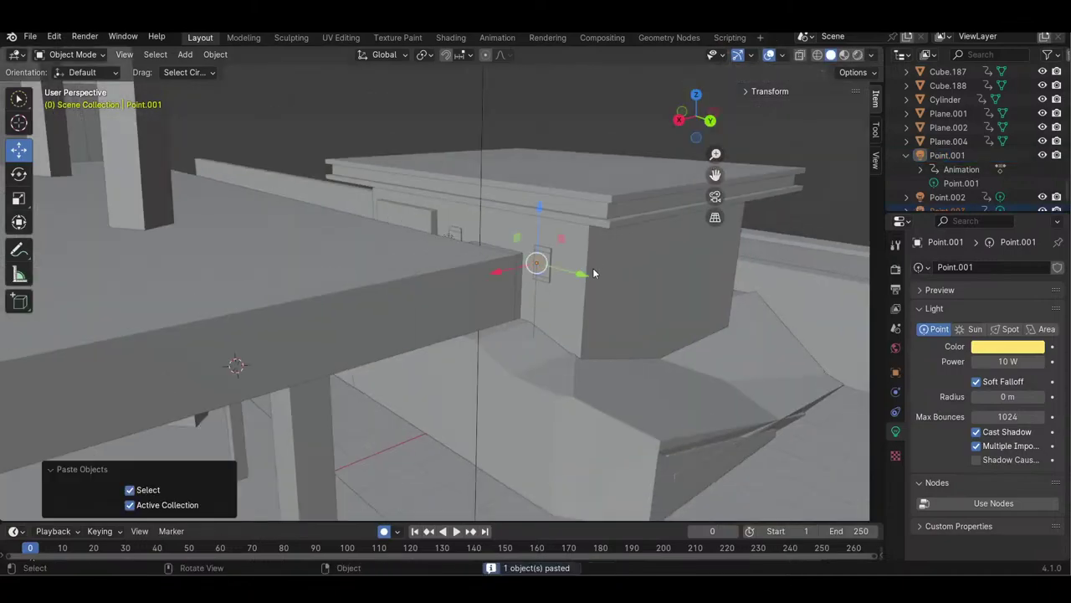
pyautogui.press('g')
pyautogui.press('y')
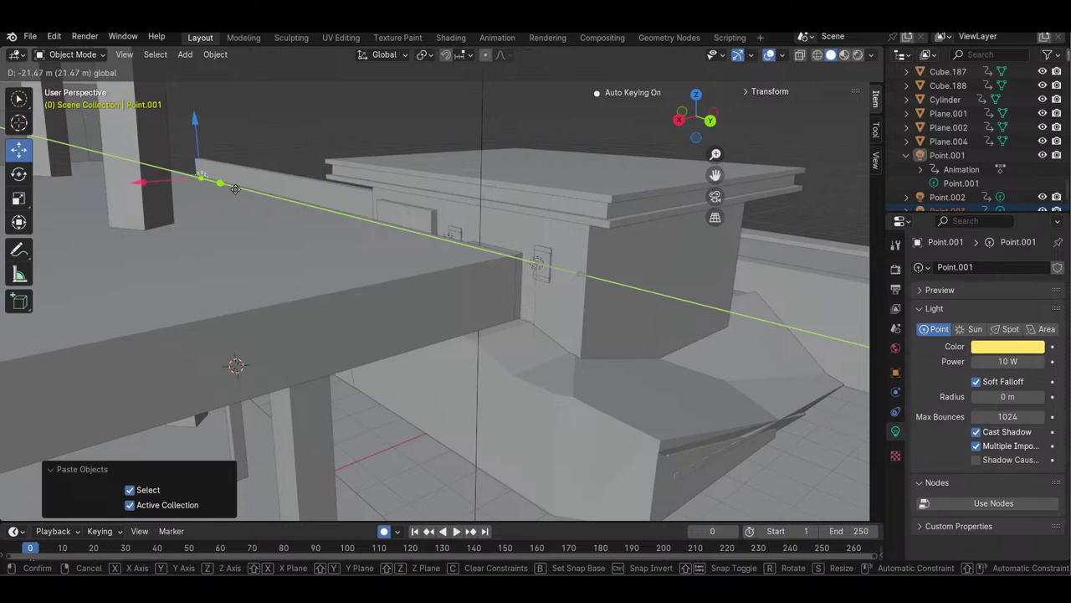
pyautogui.click(252, 190)
pyautogui.moveTo(661, 126); pyautogui.dragTo(686, 128, button='middle')
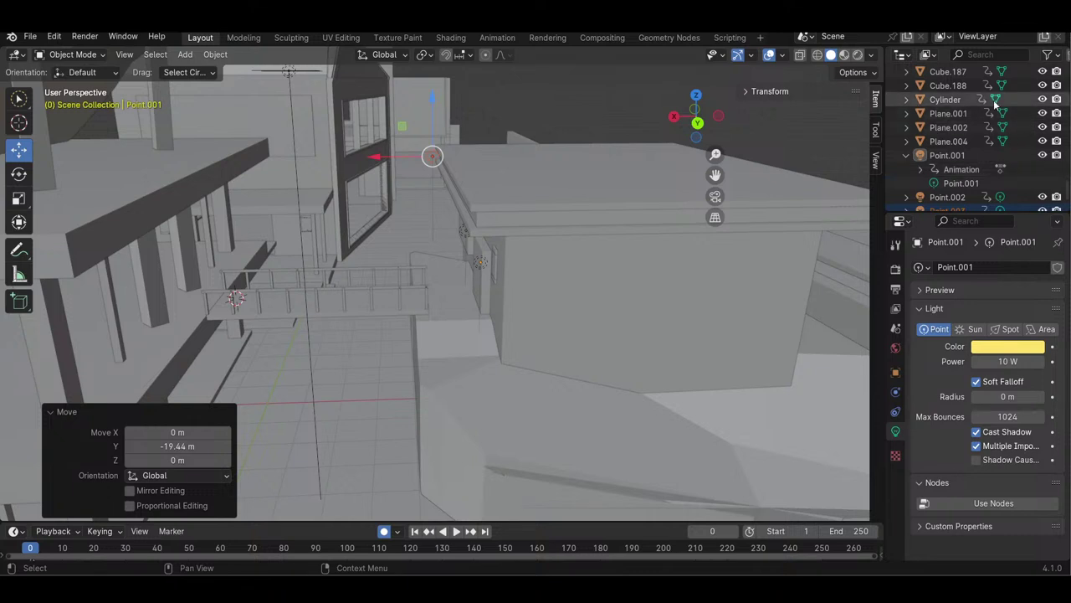
# - Center the view on the large lower window frame and examine the long building's facade around it
pyautogui.moveTo(683, 125); pyautogui.dragTo(665, 122)
pyautogui.click(399, 142)
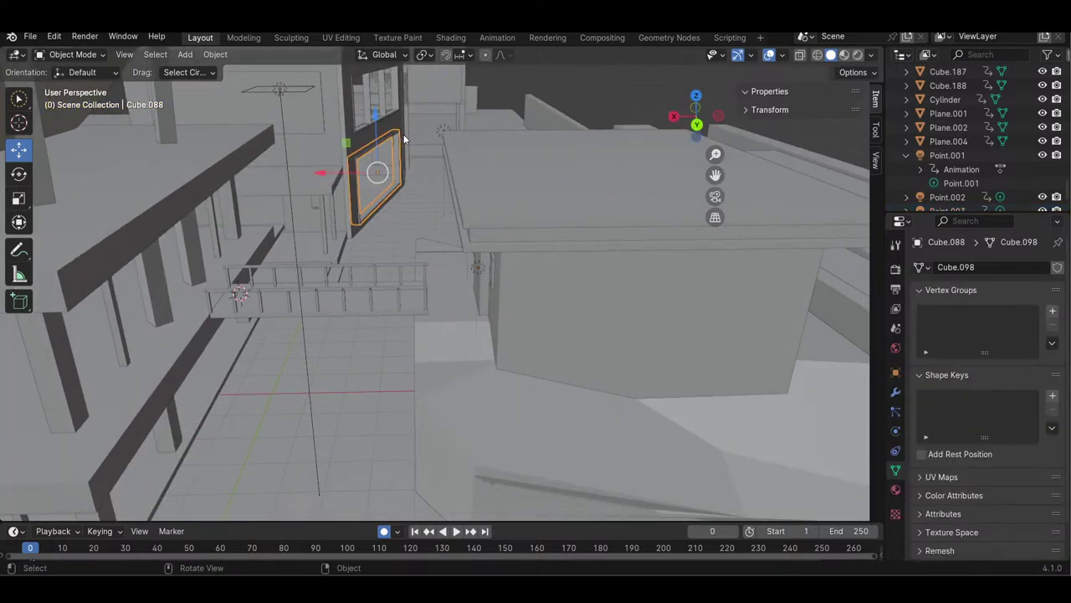
pyautogui.click(132, 56)
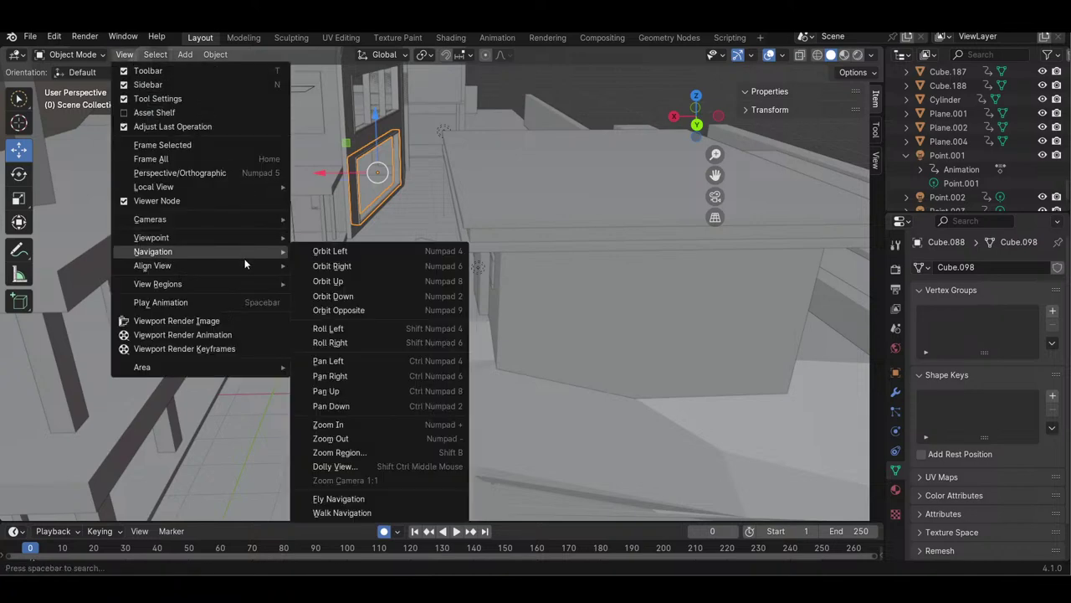
pyautogui.moveTo(266, 270)
pyautogui.click(374, 348)
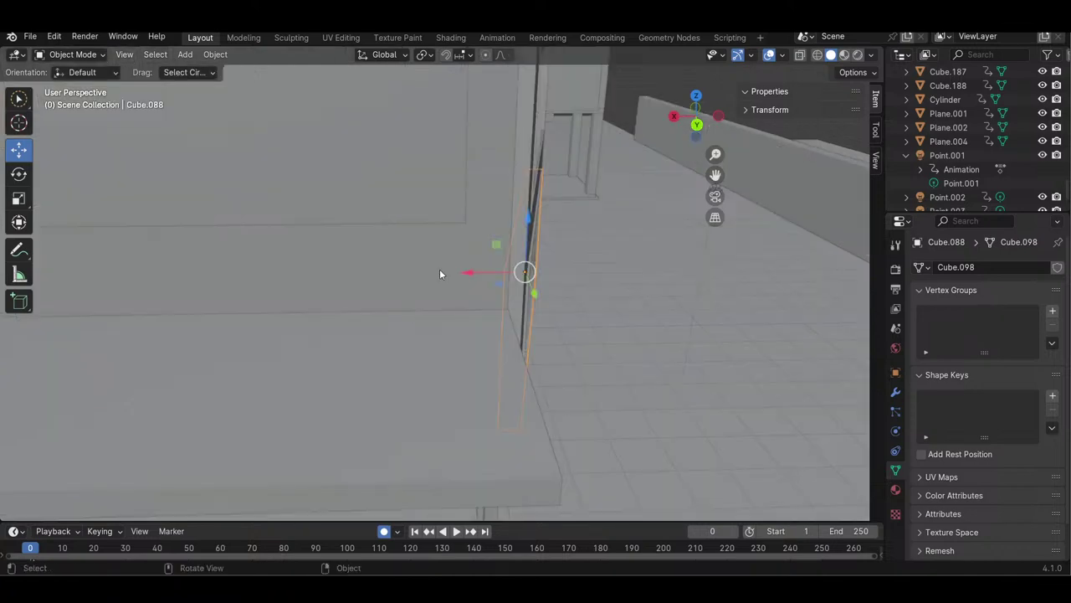
pyautogui.moveTo(697, 121); pyautogui.dragTo(682, 119)
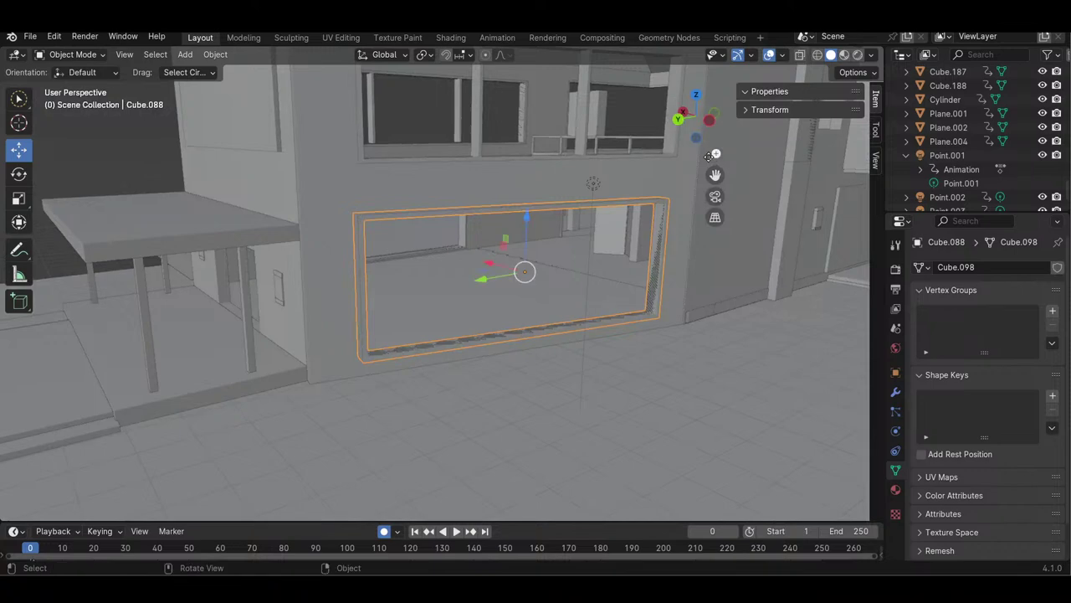
pyautogui.moveTo(713, 155); pyautogui.dragTo(713, 176)
pyautogui.moveTo(692, 115); pyautogui.dragTo(665, 120)
# - Move the copied point light along Y past the window frames to the long building's porch, and raise it about 0.051 m
pyautogui.click(430, 199)
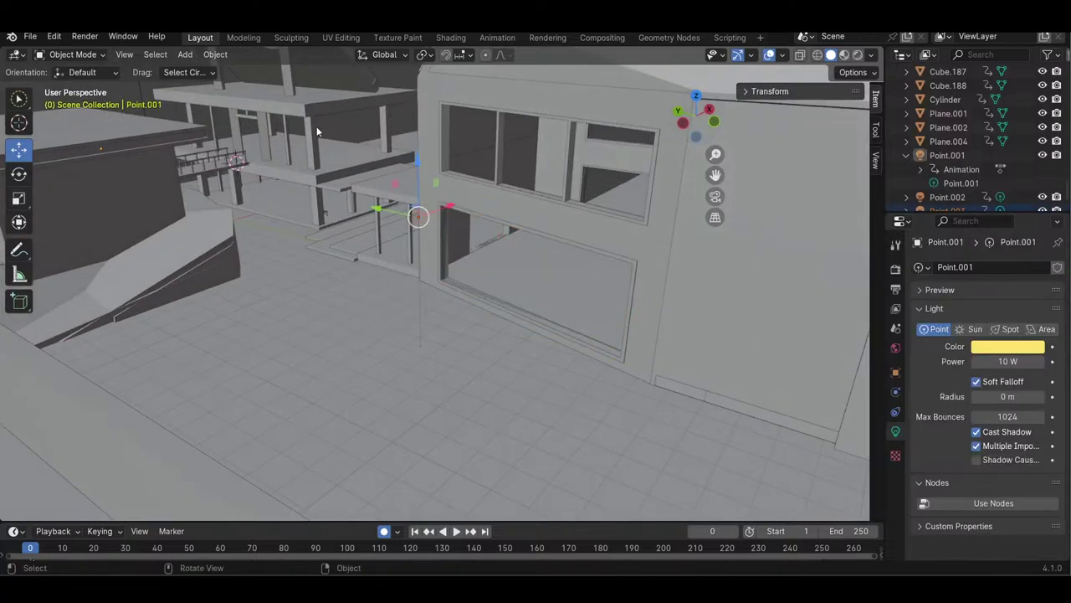
pyautogui.moveTo(374, 201); pyautogui.dragTo(780, 311)
pyautogui.moveTo(696, 138)
pyautogui.mouseDown()
pyautogui.moveTo(682, 123)
pyautogui.moveTo(612, 120)
pyautogui.moveTo(680, 121)
pyautogui.moveTo(693, 141)
pyautogui.mouseUp()
pyautogui.moveTo(530, 207); pyautogui.dragTo(824, 285)
pyautogui.moveTo(797, 191); pyautogui.dragTo(814, 333)
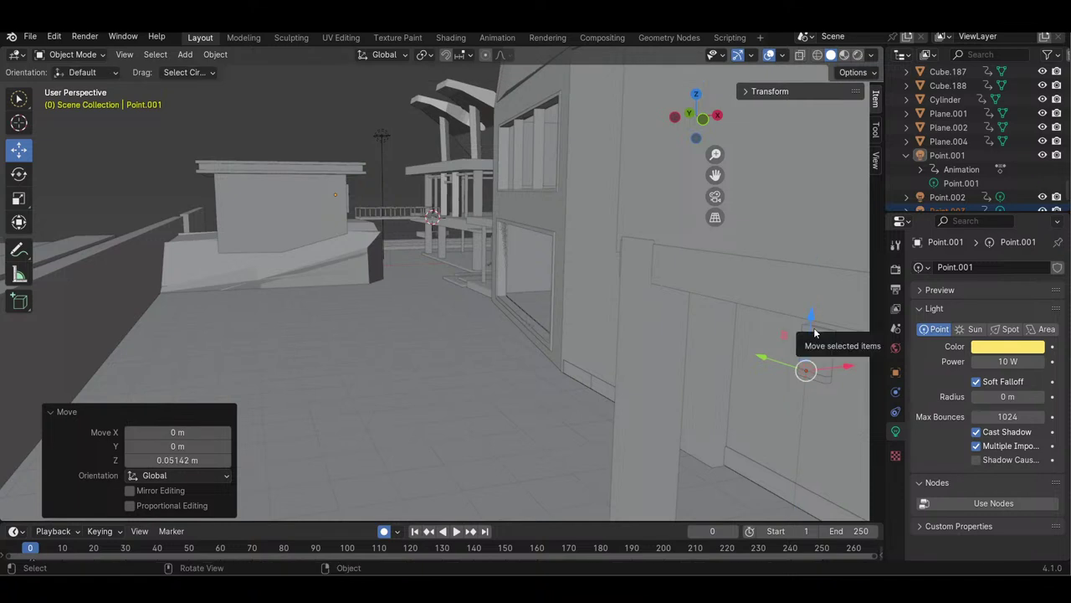
# - Center the view on the small wall panel beside the porch and look at it up close from the front
pyautogui.click(821, 355)
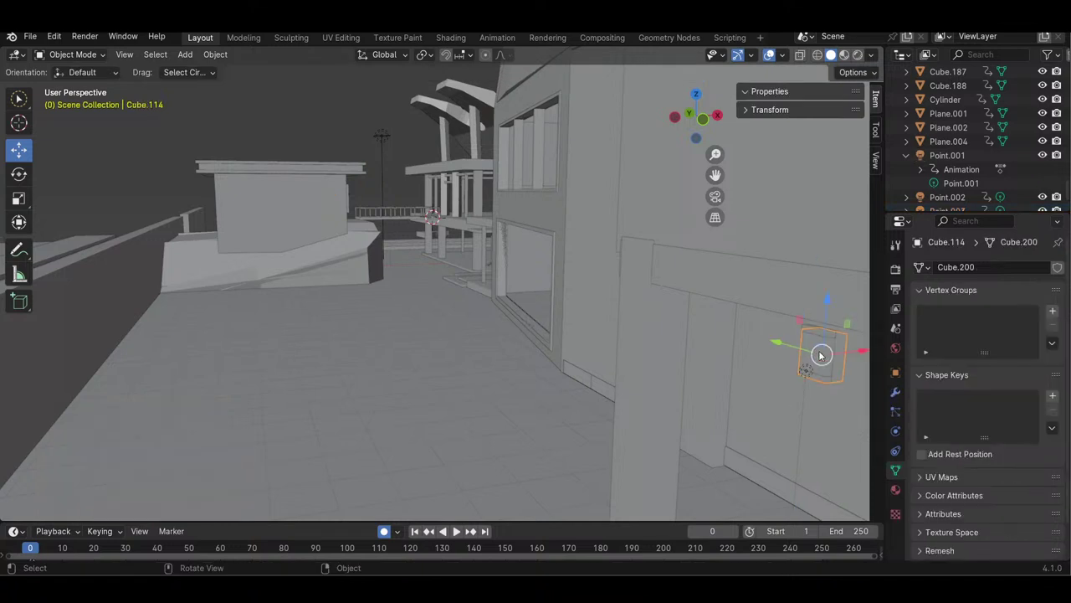
pyautogui.click(127, 57)
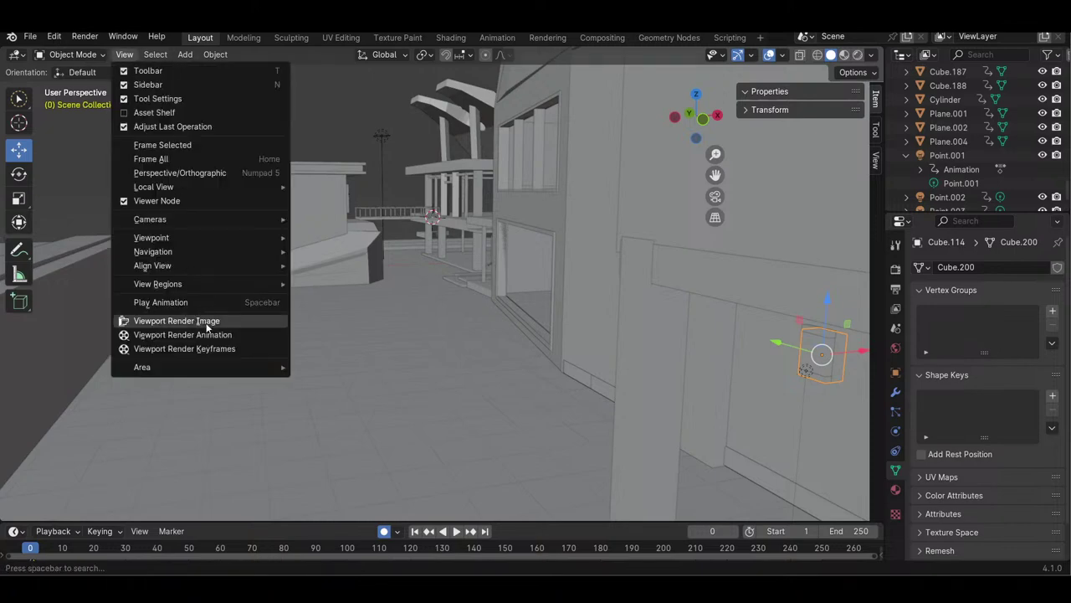
pyautogui.moveTo(251, 265)
pyautogui.click(376, 348)
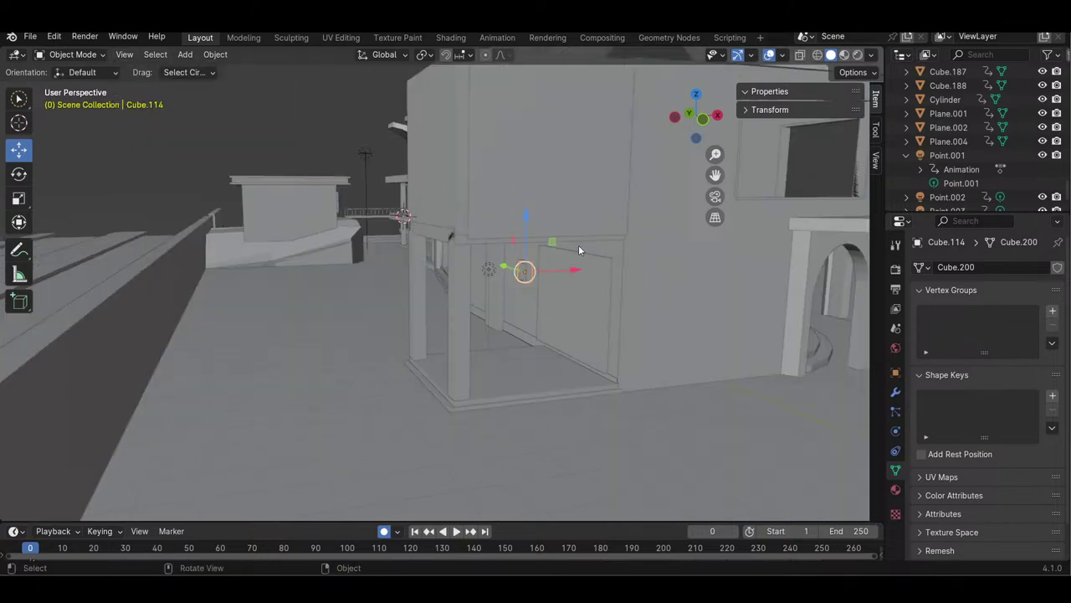
pyautogui.moveTo(682, 136); pyautogui.dragTo(793, 144)
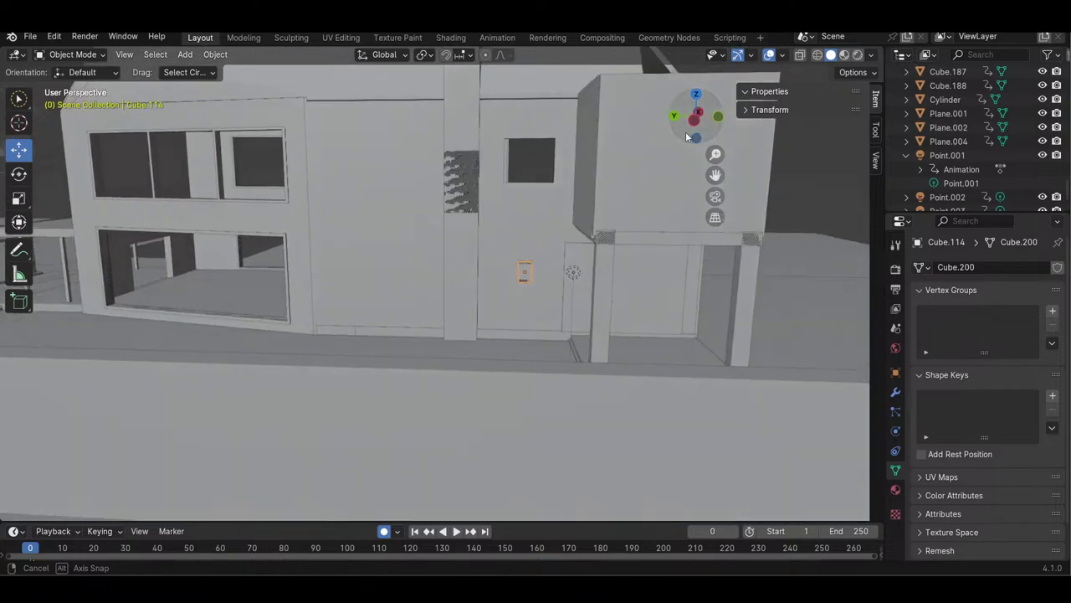
pyautogui.moveTo(716, 154); pyautogui.dragTo(715, 87)
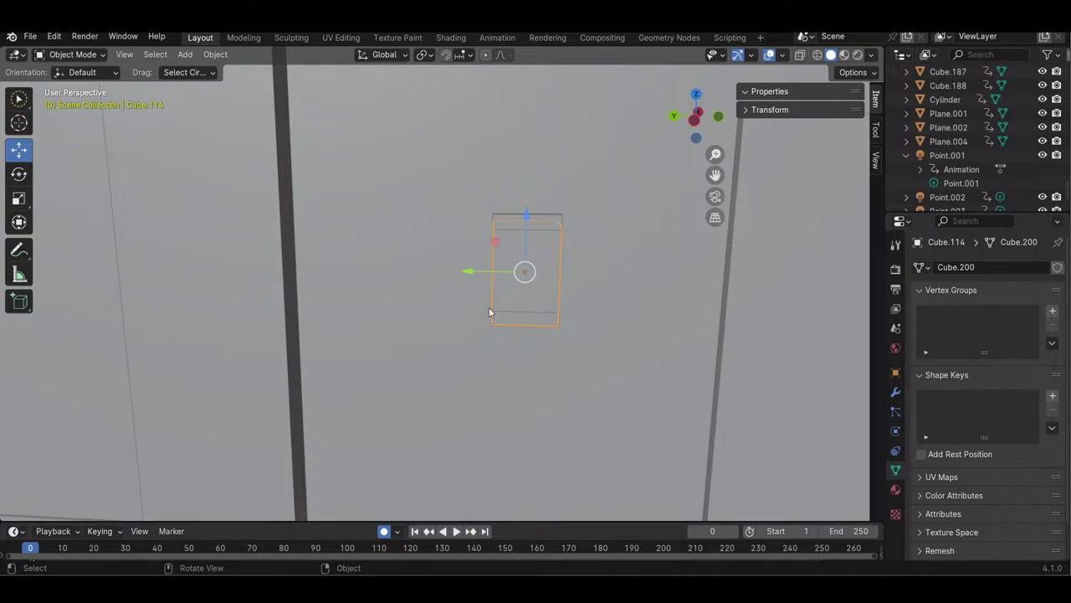
pyautogui.moveTo(714, 154); pyautogui.dragTo(714, 201)
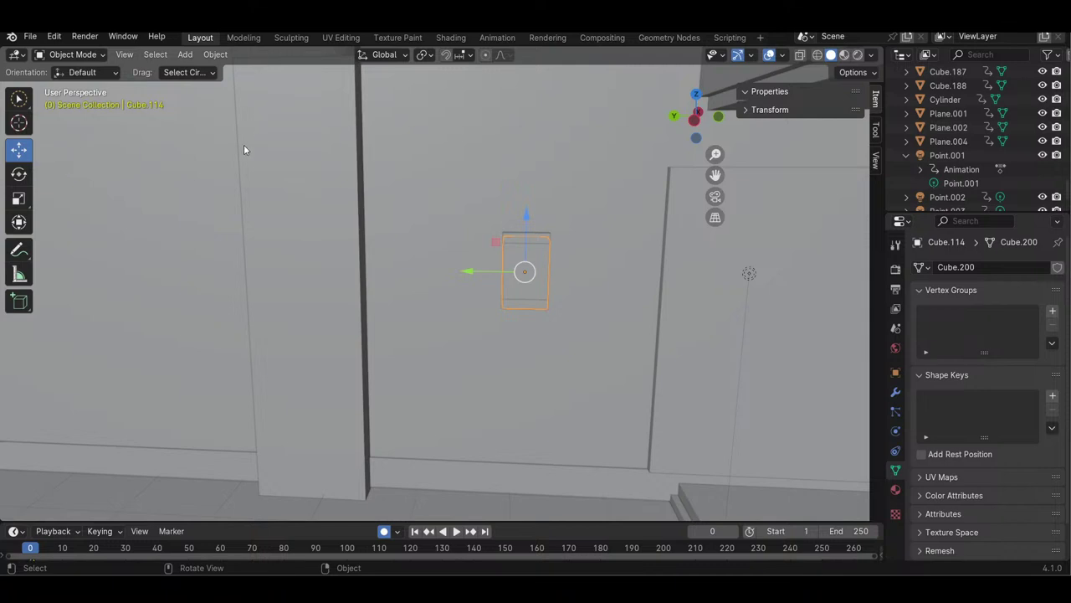
# - Reselect the point light and move it about 1.53 m, then -0.121 m along Y, to line up with the wall panel beside the porch
pyautogui.hotkey('ctrl', 'z')
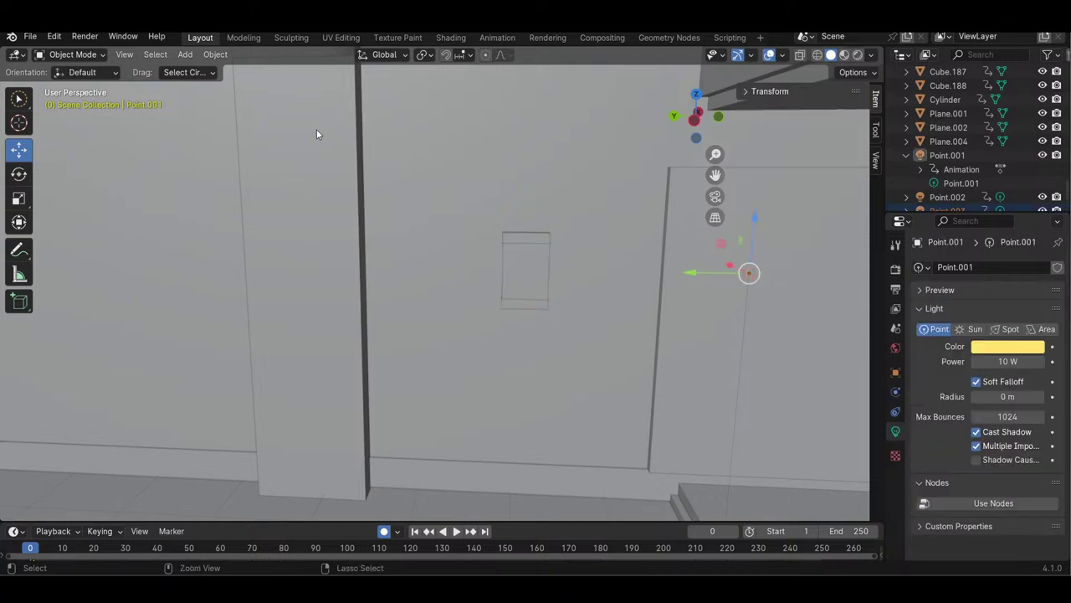
pyautogui.moveTo(708, 274); pyautogui.dragTo(480, 268)
pyautogui.moveTo(696, 117); pyautogui.dragTo(670, 131)
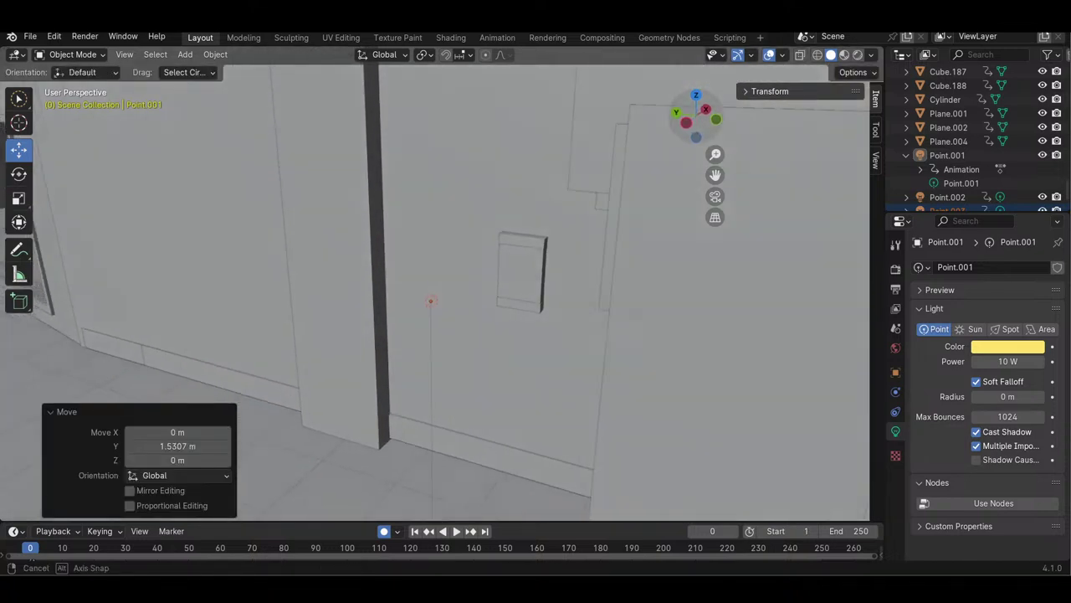
pyautogui.moveTo(569, 239); pyautogui.dragTo(502, 243, button='middle')
pyautogui.moveTo(426, 252); pyautogui.dragTo(480, 273)
# - In rendered shading, move the point light about -0.701 m along X, away from the wall panel beside the porch
pyautogui.press('z')
pyautogui.click(548, 268)
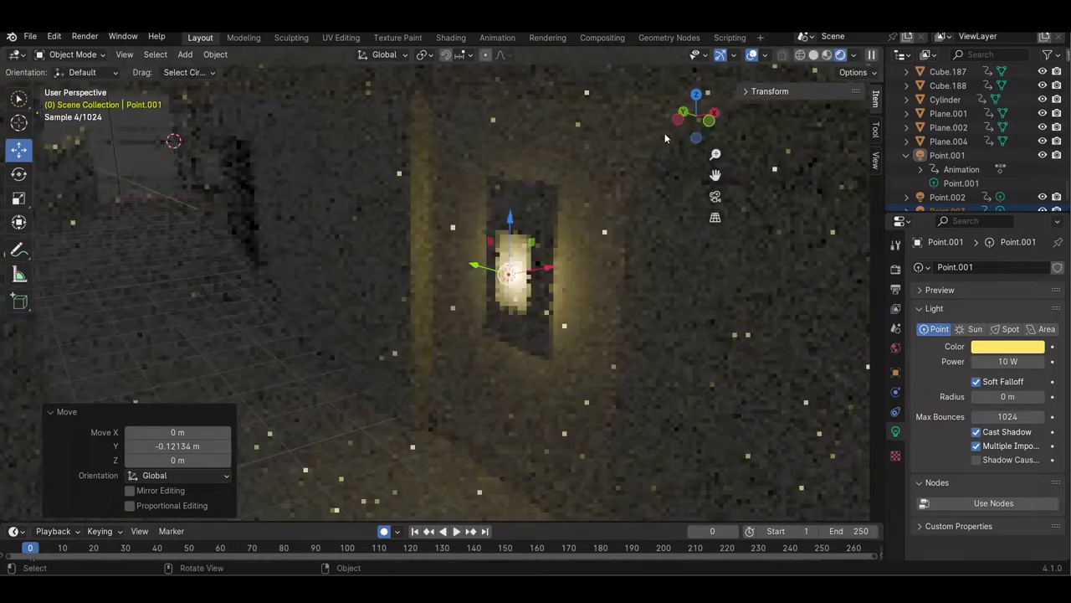
pyautogui.moveTo(688, 123); pyautogui.dragTo(731, 124)
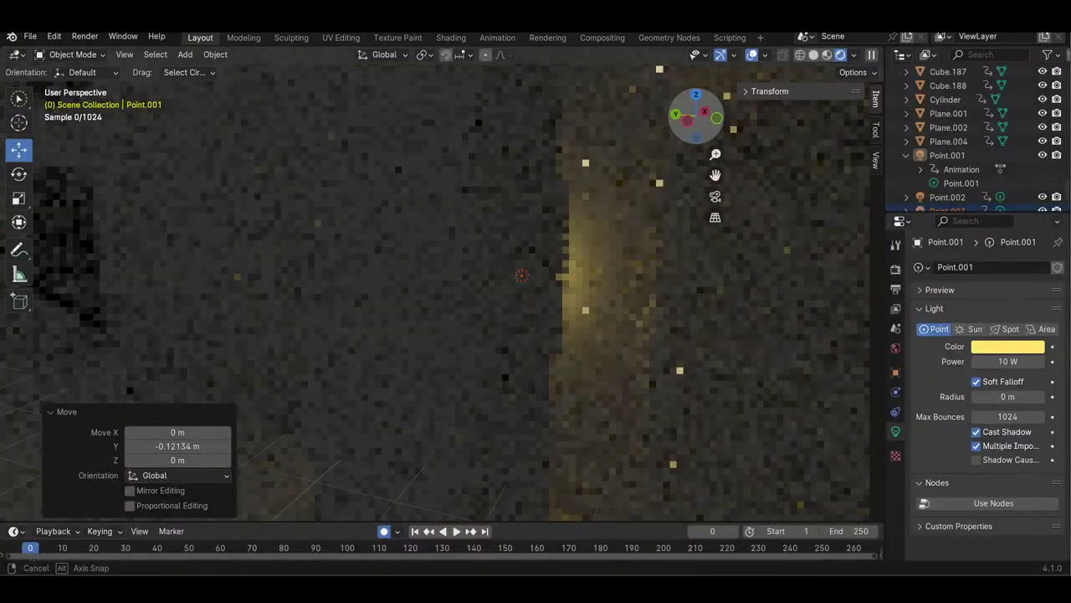
pyautogui.moveTo(645, 132); pyautogui.dragTo(642, 133)
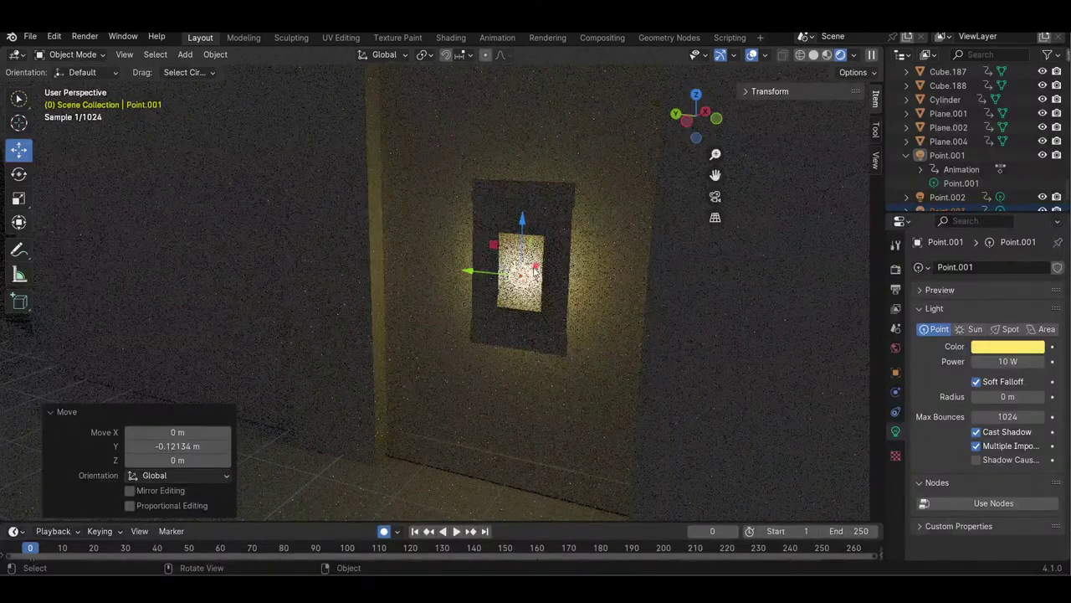
pyautogui.press('g')
pyautogui.press('x')
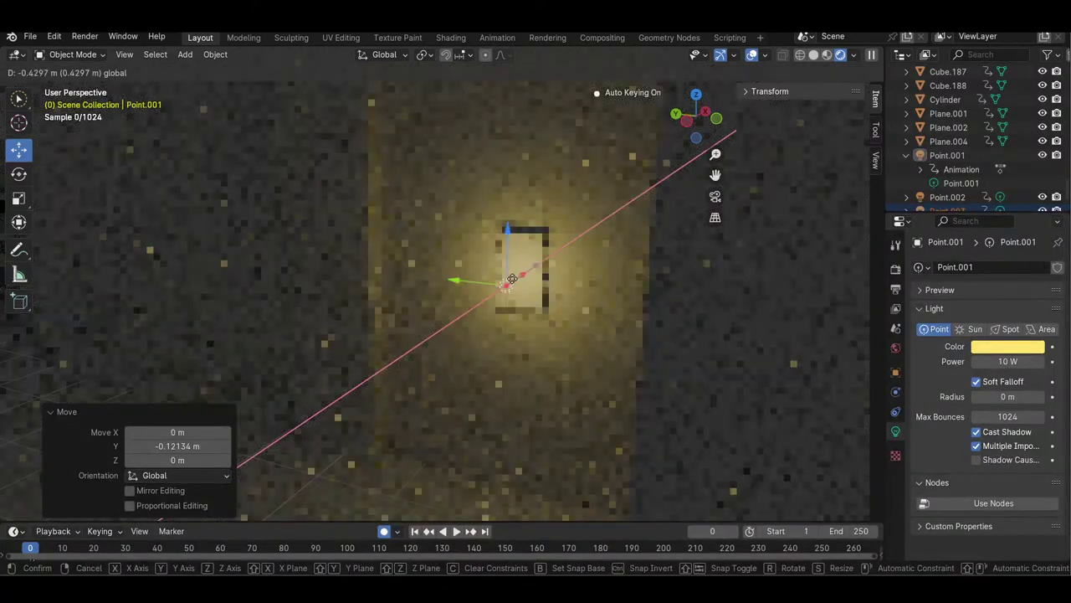
pyautogui.click(499, 285)
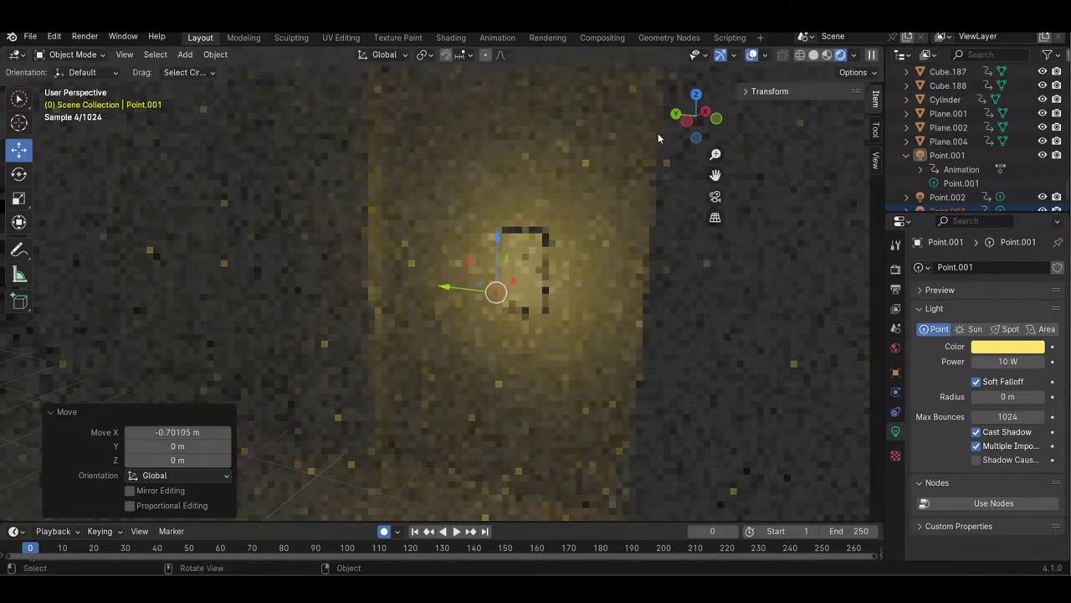
# - Duplicate the point light in solid shading and move the copy along Y, first about -3.44 m and then farther past the porch
pyautogui.moveTo(690, 124)
pyautogui.mouseDown()
pyautogui.moveTo(661, 130)
pyautogui.moveTo(688, 122)
pyautogui.mouseUp()
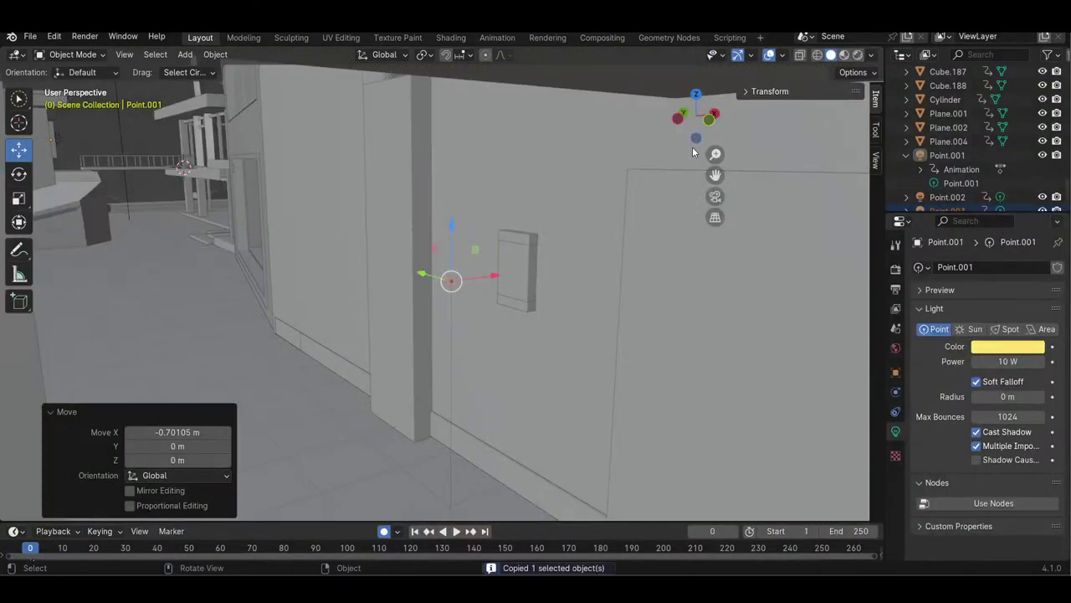
pyautogui.press('g')
pyautogui.press('y')
pyautogui.click(660, 284)
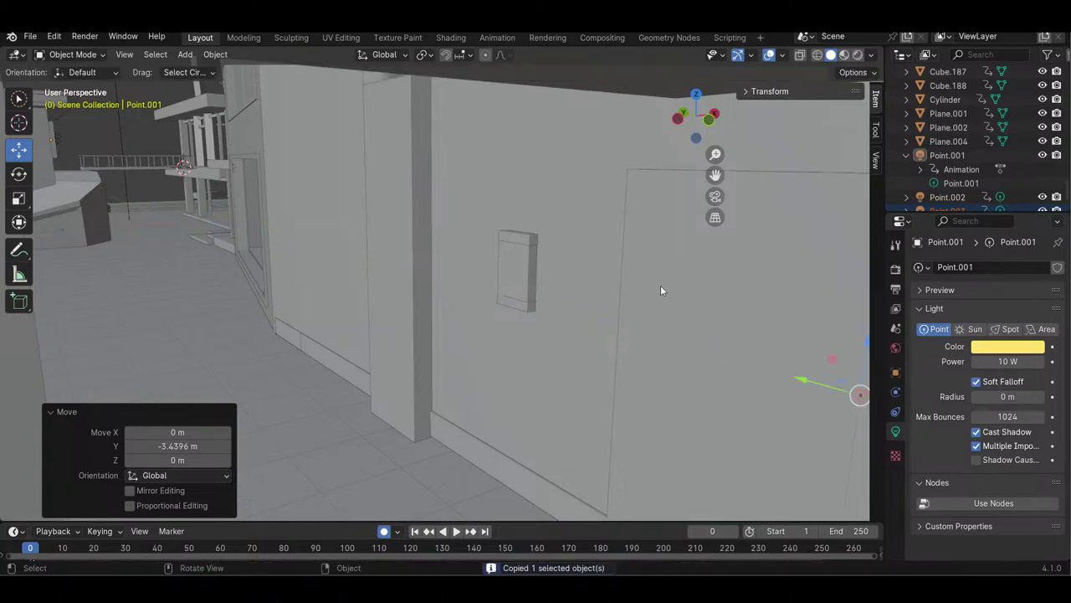
pyautogui.moveTo(716, 154); pyautogui.dragTo(686, 235)
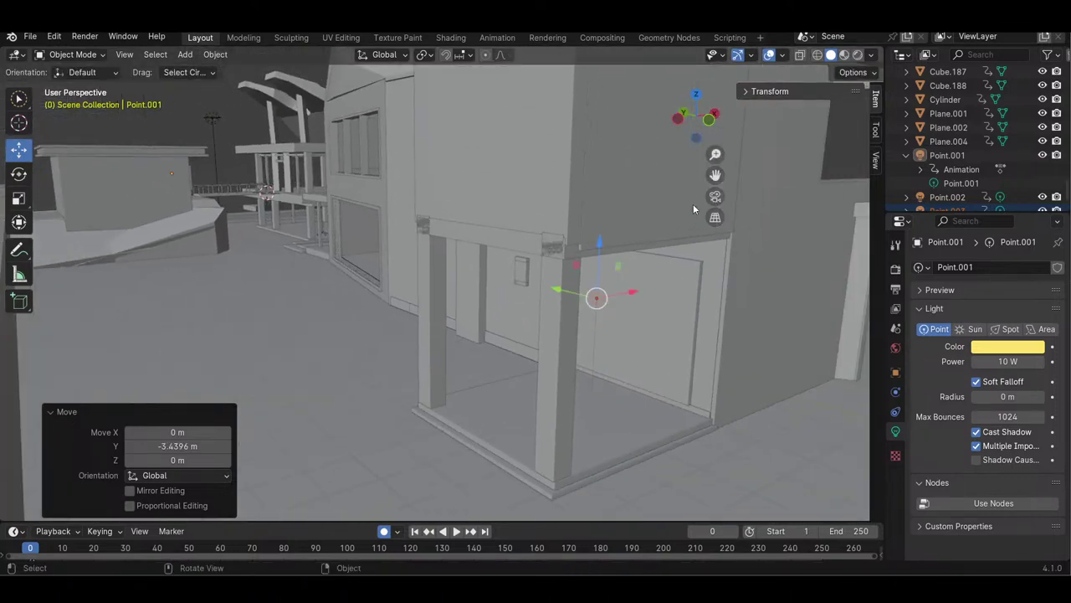
pyautogui.press('g')
pyautogui.press('y')
pyautogui.click(774, 345)
# - Move the copied point light about 4 m along X toward the other side of the long building
pyautogui.moveTo(708, 126); pyautogui.dragTo(691, 141)
pyautogui.moveTo(556, 233); pyautogui.dragTo(555, 233)
pyautogui.press('g')
pyautogui.press('x')
pyautogui.click(659, 234)
# - Move the copied point light freely to the small wall panel beside the arched porch
pyautogui.moveTo(718, 152); pyautogui.dragTo(718, 260)
pyautogui.moveTo(696, 138); pyautogui.dragTo(649, 137)
pyautogui.moveTo(707, 113); pyautogui.dragTo(618, 264)
pyautogui.press('g')
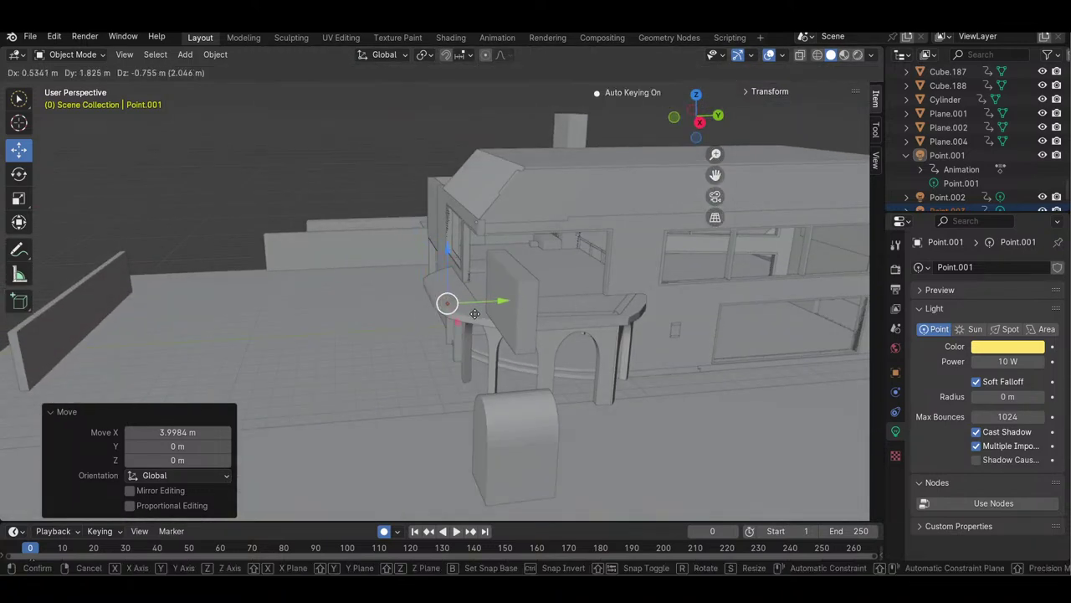
pyautogui.click(683, 339)
# - Center the view on the wall panel beside the arched porch and zoom in on it
pyautogui.click(679, 335)
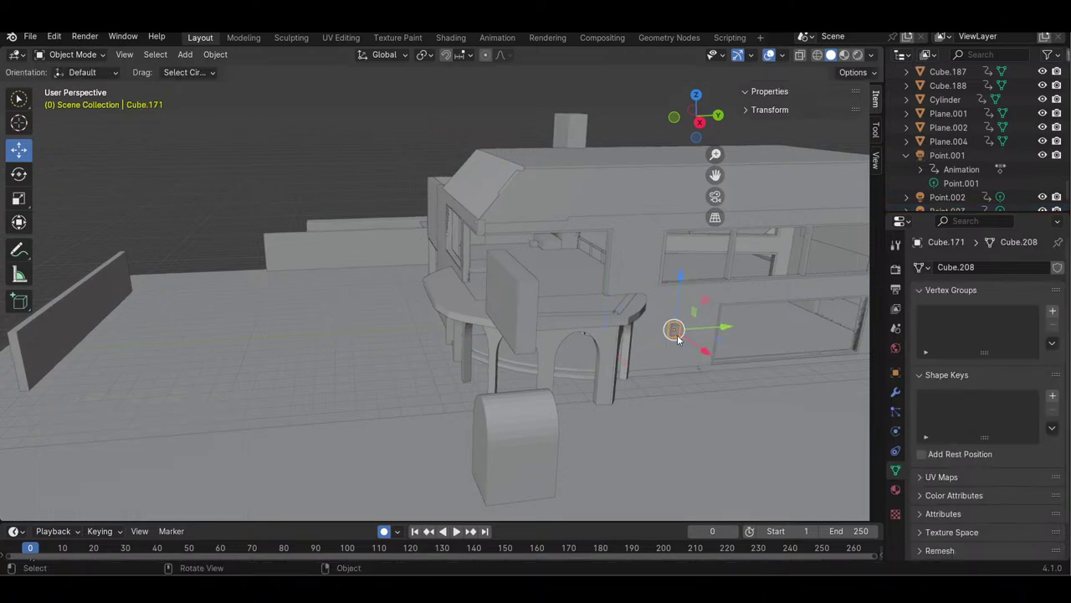
pyautogui.click(125, 54)
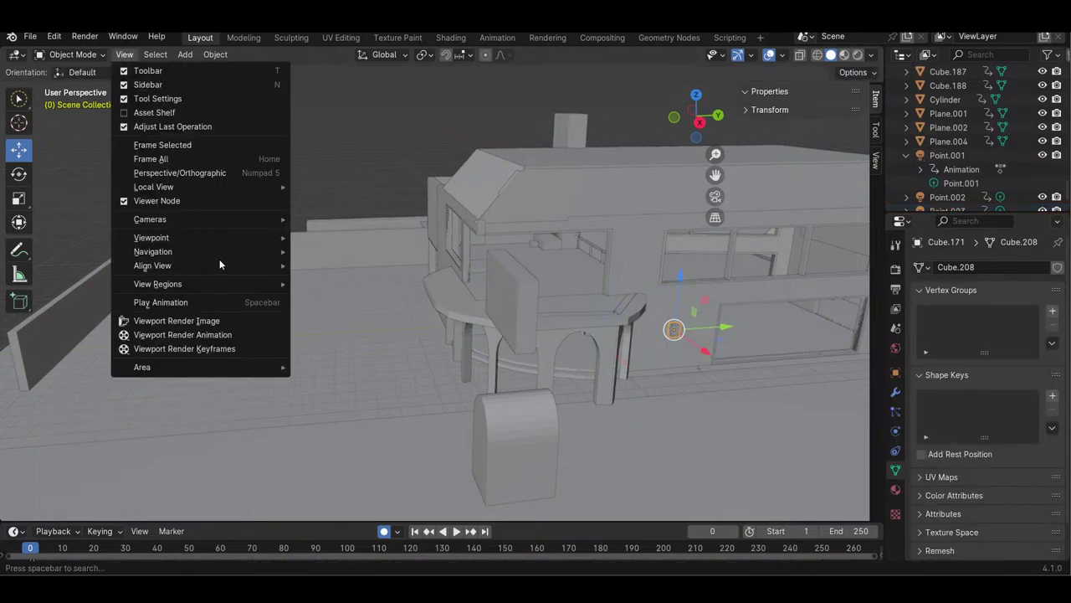
pyautogui.moveTo(214, 264)
pyautogui.click(382, 347)
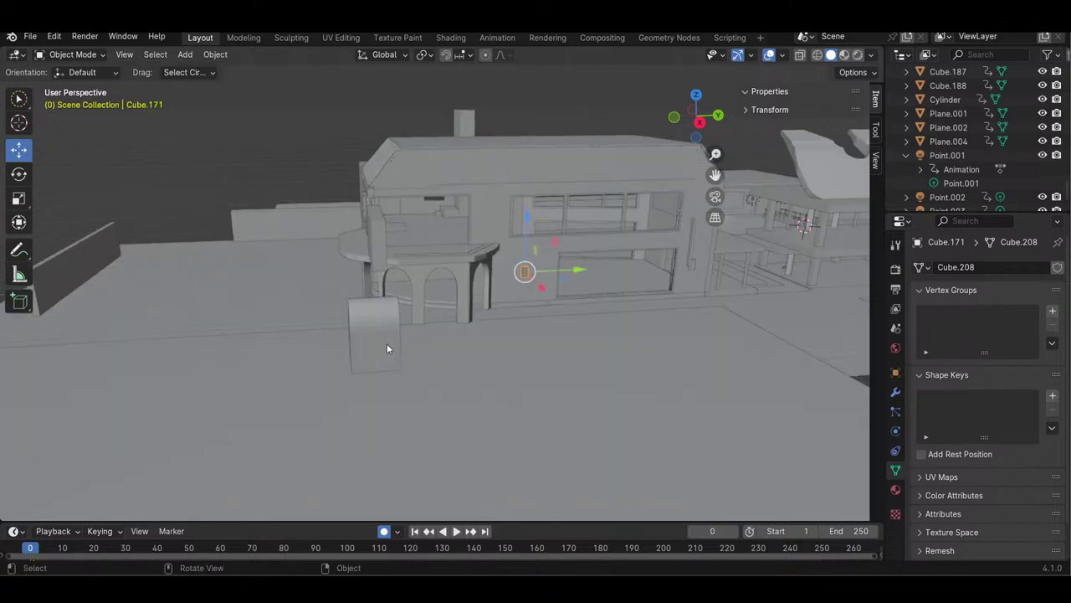
pyautogui.moveTo(715, 154); pyautogui.dragTo(715, 109)
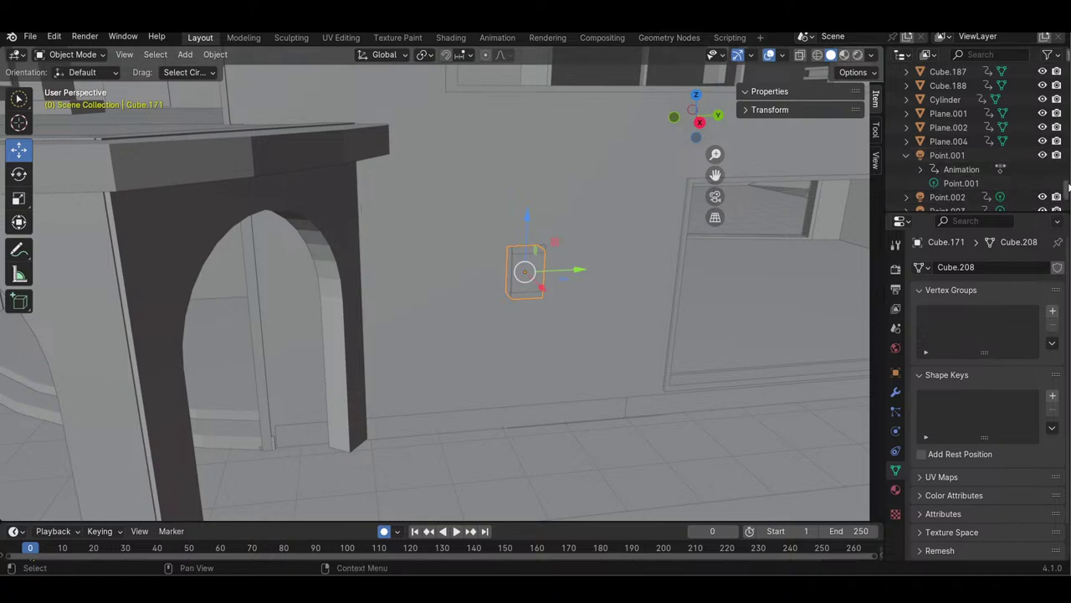
# - Select the light Point.003 and move it about -1.336 m along Y near the arched porch
pyautogui.scroll(-2, 1063, 187)
pyautogui.click(952, 184)
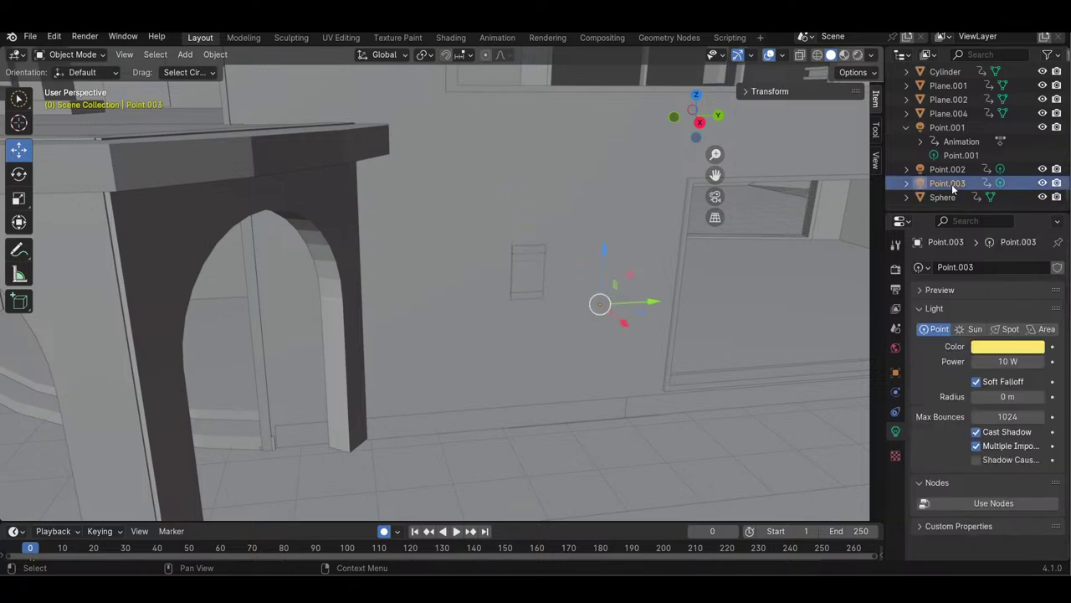
pyautogui.moveTo(624, 321); pyautogui.dragTo(557, 280)
pyautogui.moveTo(681, 106); pyautogui.dragTo(719, 133)
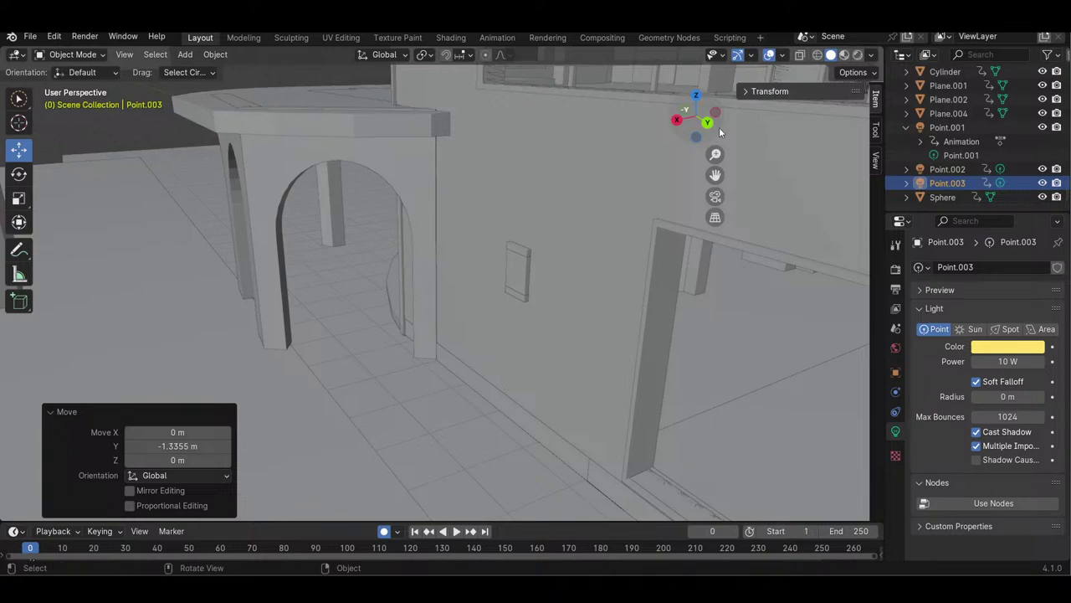
# - Shift Point.003 along X and Y onto the wall panel beside the arched porch, and finish by raising it about 0.35 m
pyautogui.scroll(1, 721, 134)
pyautogui.click(971, 172)
pyautogui.click(968, 183)
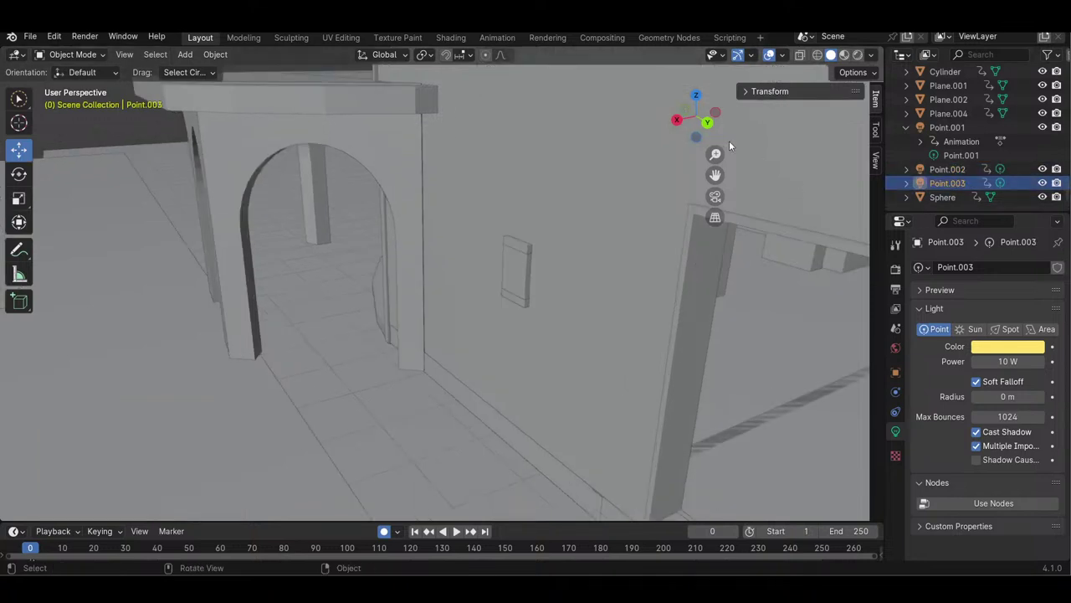
pyautogui.scroll(-4, 727, 151)
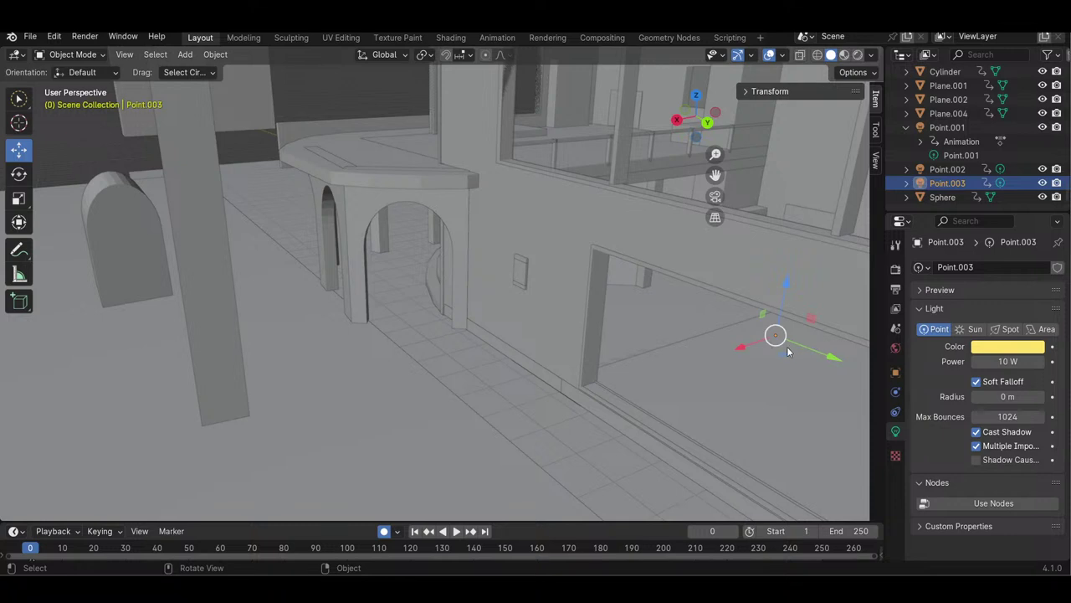
pyautogui.moveTo(765, 348); pyautogui.dragTo(529, 365)
pyautogui.moveTo(501, 306); pyautogui.dragTo(524, 244)
pyautogui.moveTo(538, 295); pyautogui.dragTo(554, 303)
pyautogui.moveTo(518, 234); pyautogui.dragTo(518, 222)
pyautogui.moveTo(715, 154); pyautogui.dragTo(715, 71)
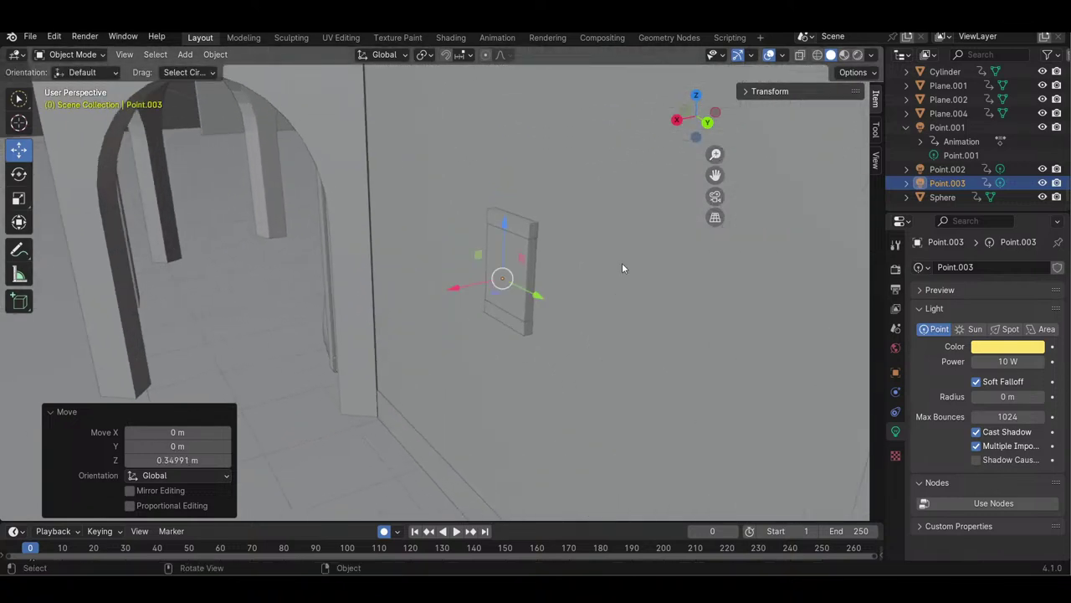
# - Pull Point.003 out along X, then adjust its Y and Z position so it sits just in front of the panel
pyautogui.moveTo(487, 286); pyautogui.dragTo(402, 307)
pyautogui.moveTo(449, 315); pyautogui.dragTo(522, 365)
pyautogui.moveTo(434, 355); pyautogui.dragTo(401, 363)
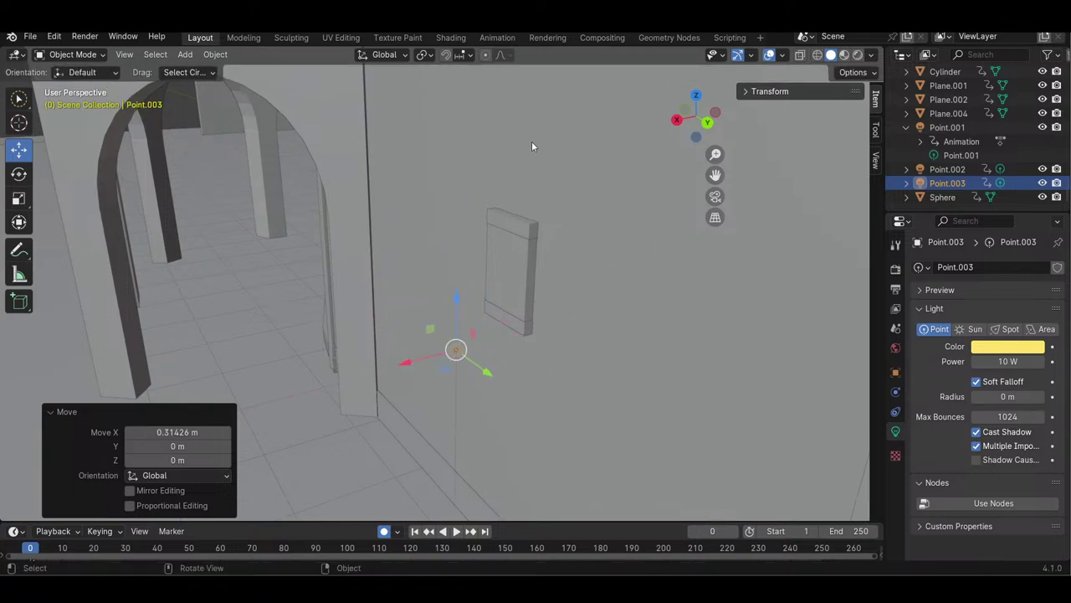
pyautogui.moveTo(487, 372); pyautogui.dragTo(507, 384)
pyautogui.moveTo(478, 313); pyautogui.dragTo(494, 256)
pyautogui.moveTo(524, 309); pyautogui.dragTo(529, 313)
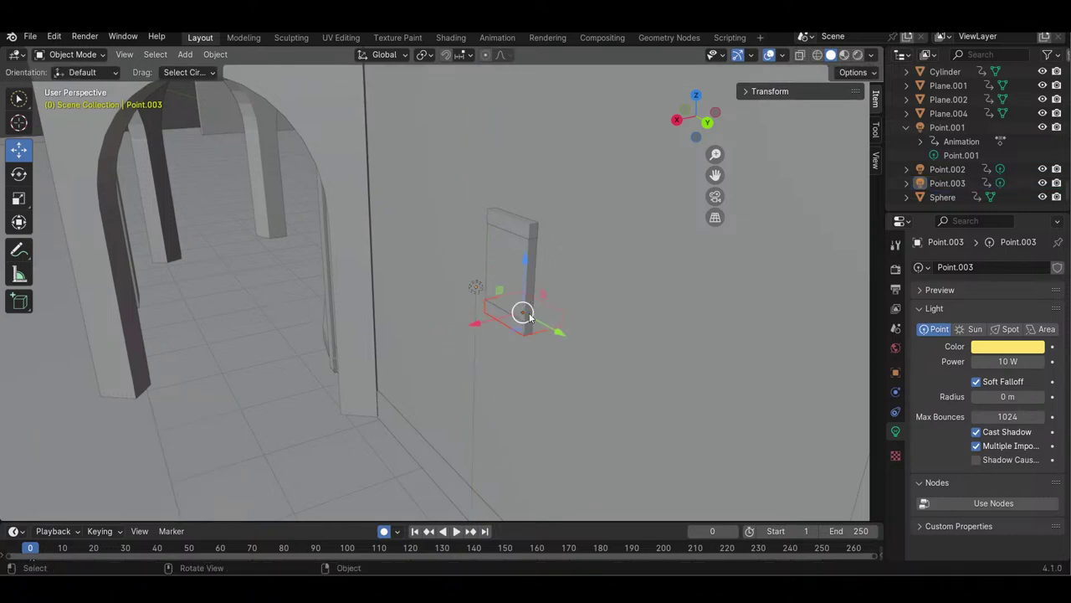
pyautogui.click(475, 287)
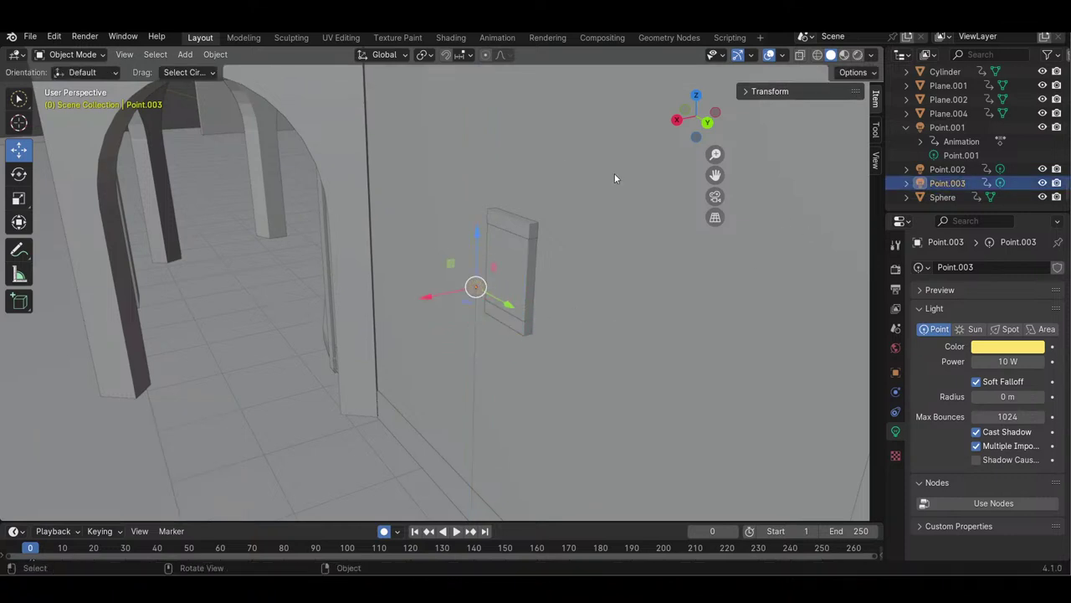
# - Check Point.003 in rendered shading, move it about 0.308 m along Y toward the panel, and pull it outward along X
pyautogui.press('z')
pyautogui.press('8')
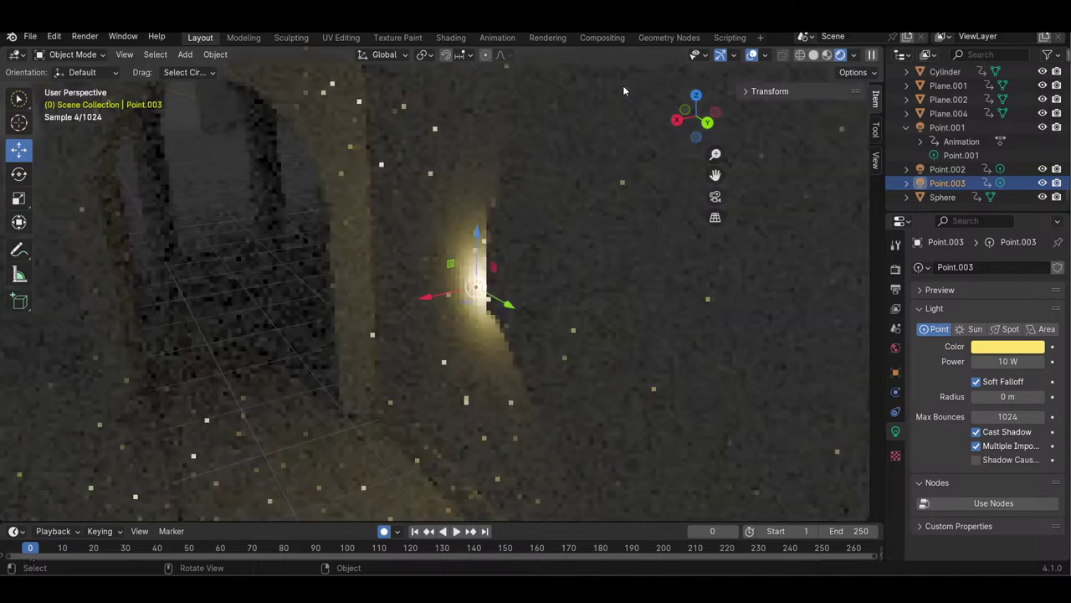
pyautogui.moveTo(692, 119); pyautogui.dragTo(714, 124)
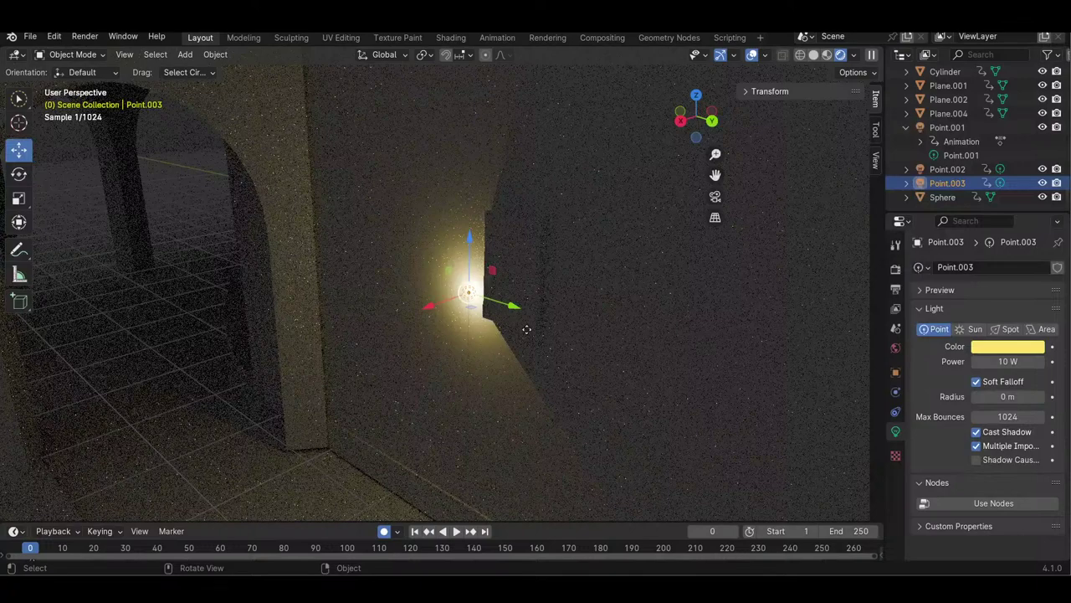
pyautogui.click(526, 329)
pyautogui.moveTo(514, 306); pyautogui.dragTo(542, 317)
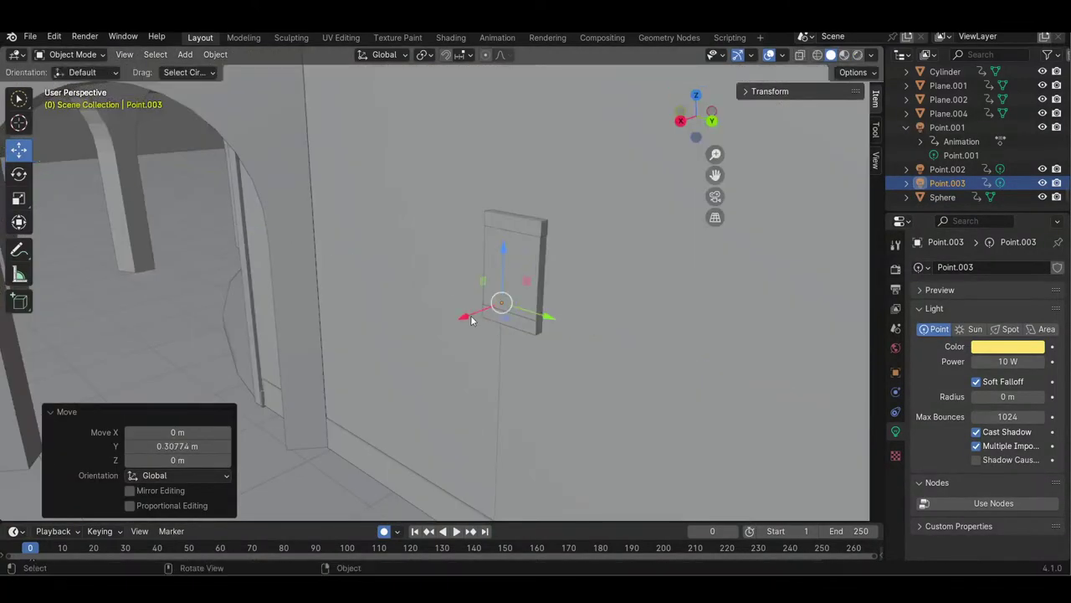
pyautogui.moveTo(465, 315); pyautogui.dragTo(447, 322)
pyautogui.click(447, 321)
# - Fine-tune Point.003 in front of the panel along Z and X, shift it about 0.13 m along Y and raise it about 0.118 m
pyautogui.press('g')
pyautogui.press('z')
pyautogui.click(446, 307)
pyautogui.press('g')
pyautogui.press('x')
pyautogui.click(447, 307)
pyautogui.press('g')
pyautogui.press('y')
pyautogui.click(523, 320)
pyautogui.press('g')
pyautogui.press('z')
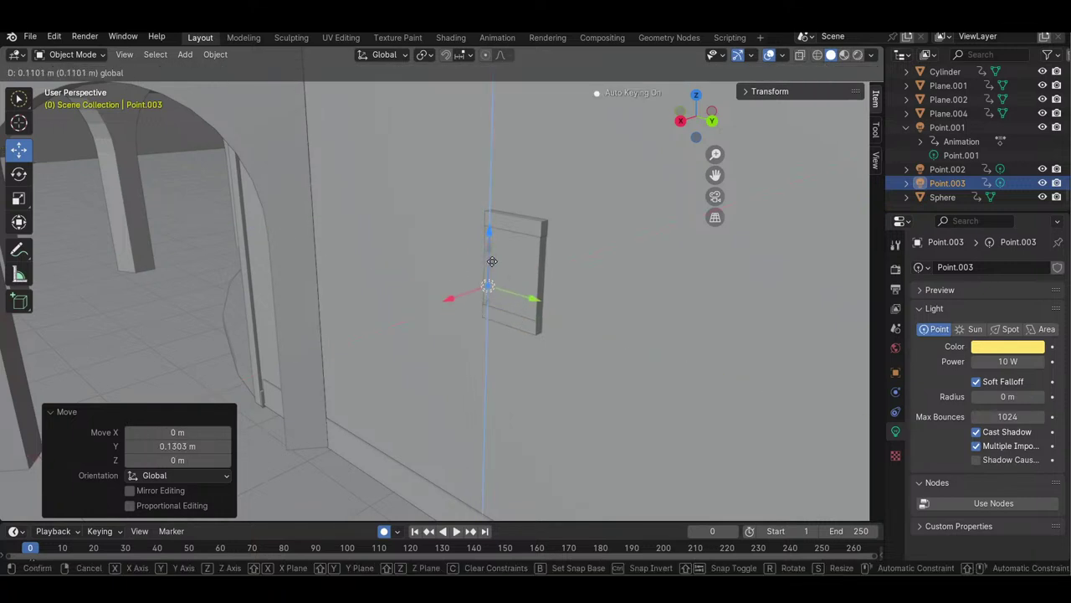
pyautogui.moveTo(491, 261); pyautogui.dragTo(493, 260)
# - Check the panel light in rendered shading and pull it about 0.469 m further from the wall along X
pyautogui.press('z')
pyautogui.press('8')
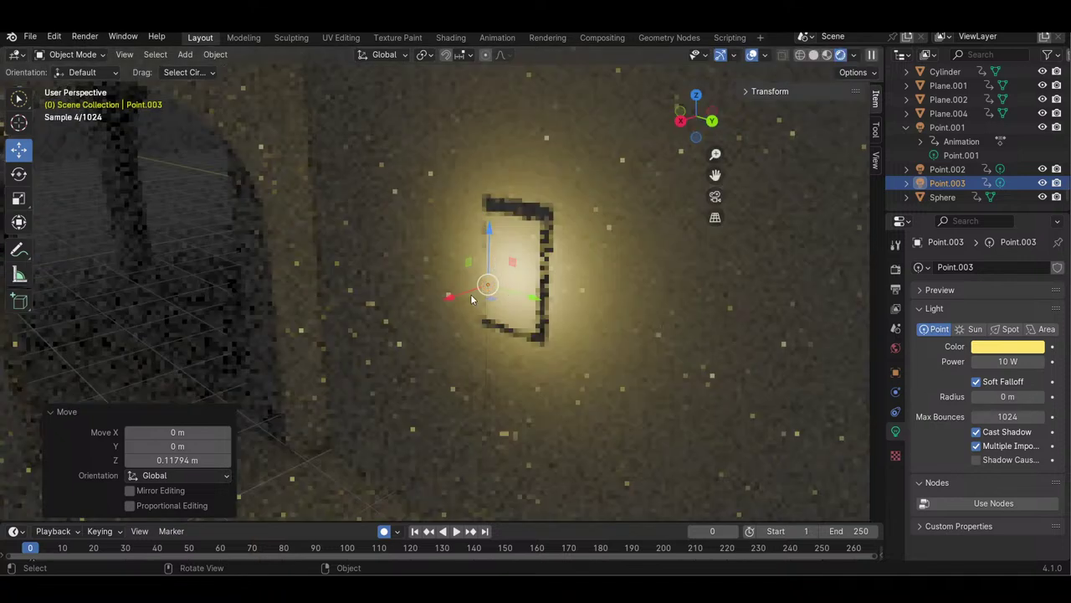
pyautogui.press('g')
pyautogui.press('x')
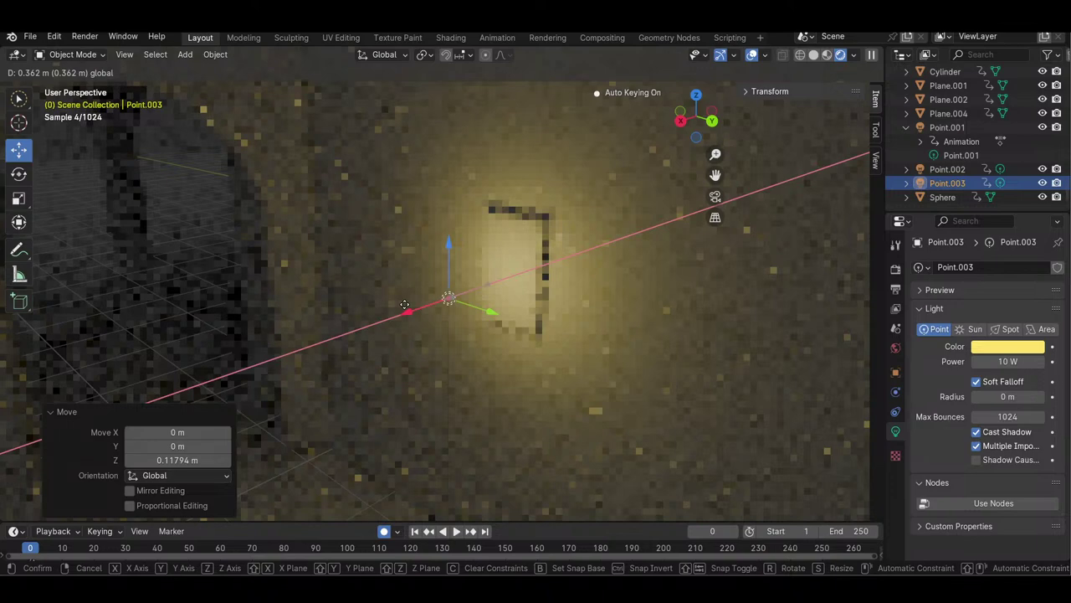
pyautogui.click(434, 289)
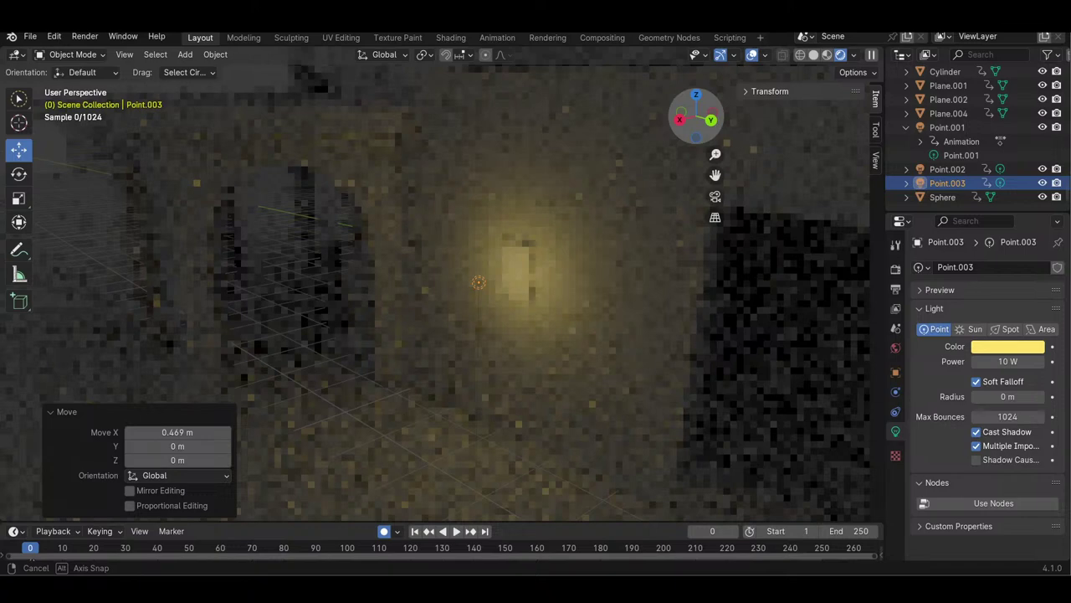
pyautogui.moveTo(636, 285); pyautogui.dragTo(658, 289, button='middle')
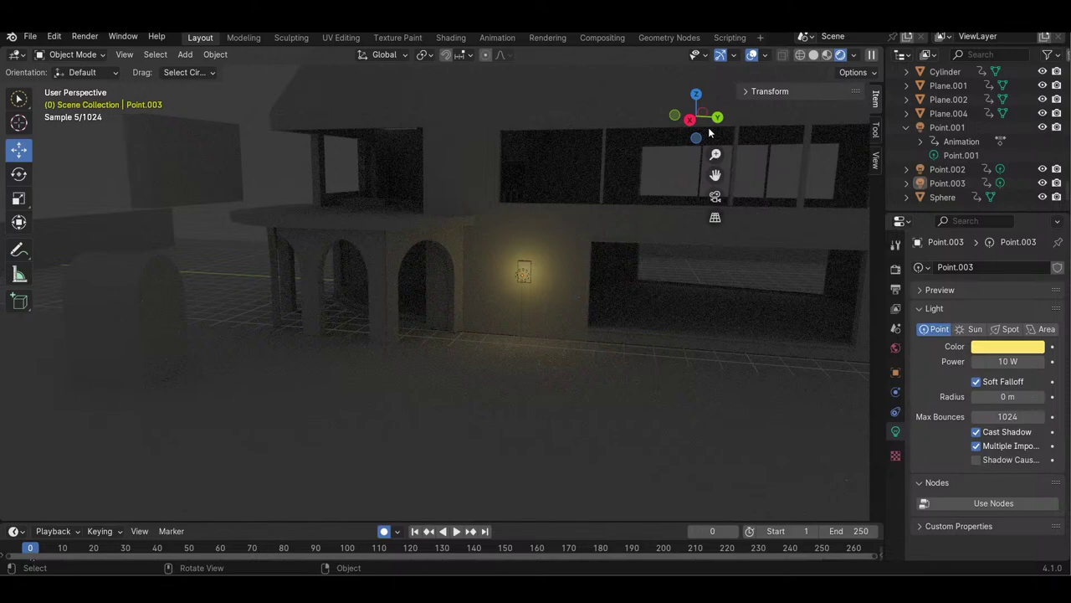
# - Copy the light Point.003 beside the arched porch and move the original about 13.206 m along Y to the panel past the large window
pyautogui.hotkey('ctrl', 'z')
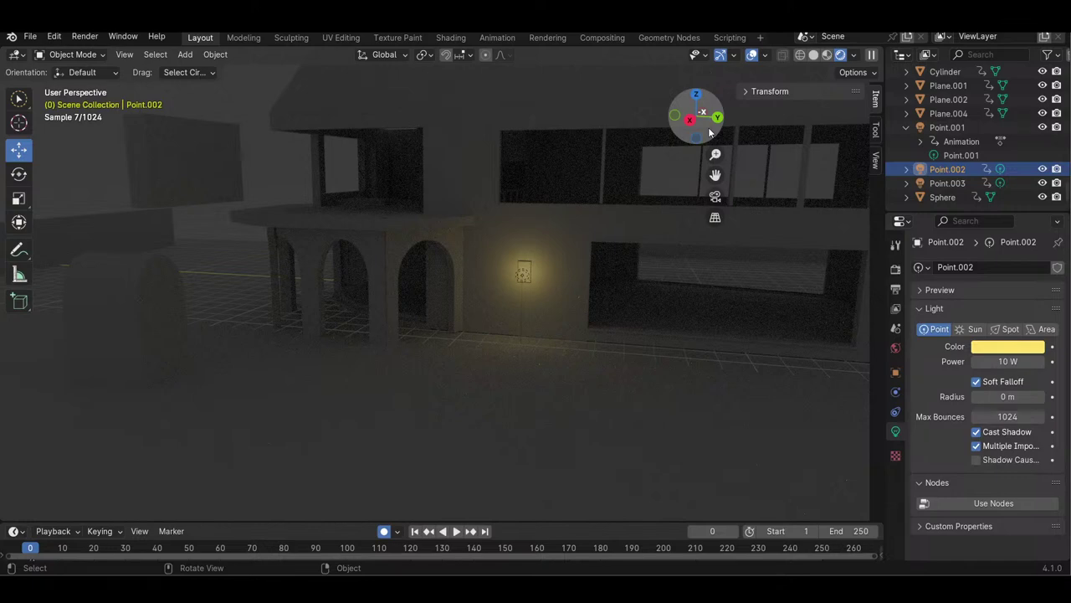
pyautogui.click(522, 274)
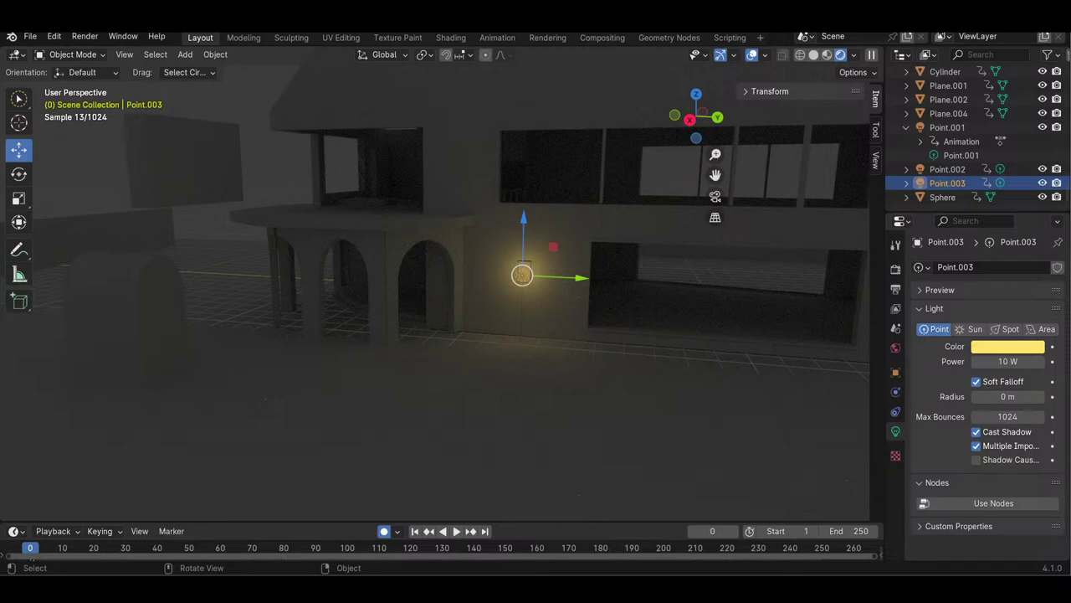
pyautogui.hotkey('ctrl', 'c')
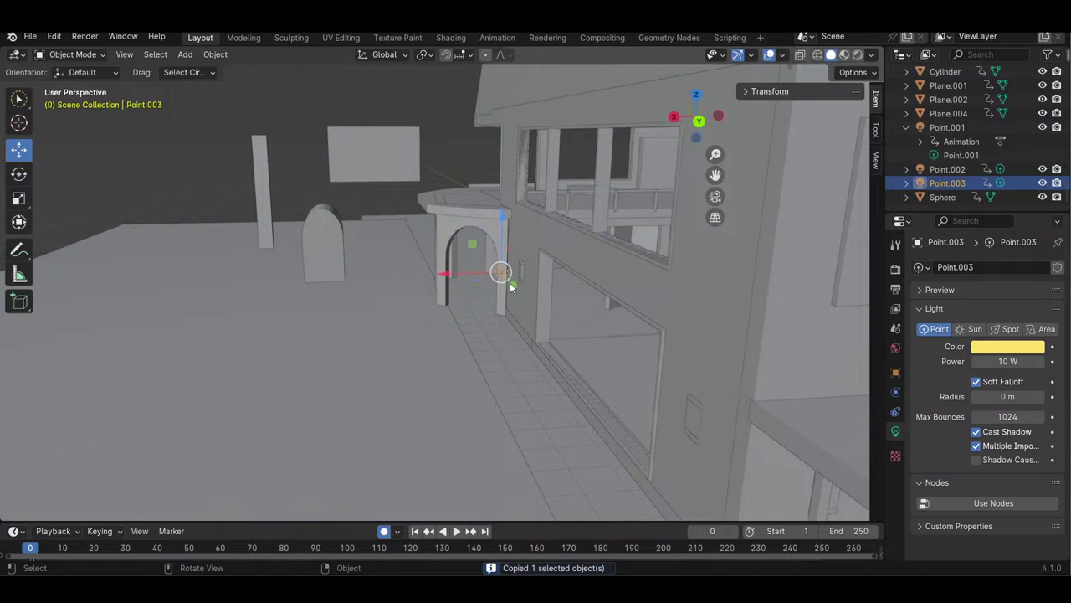
pyautogui.press('g')
pyautogui.press('y')
pyautogui.click(684, 428)
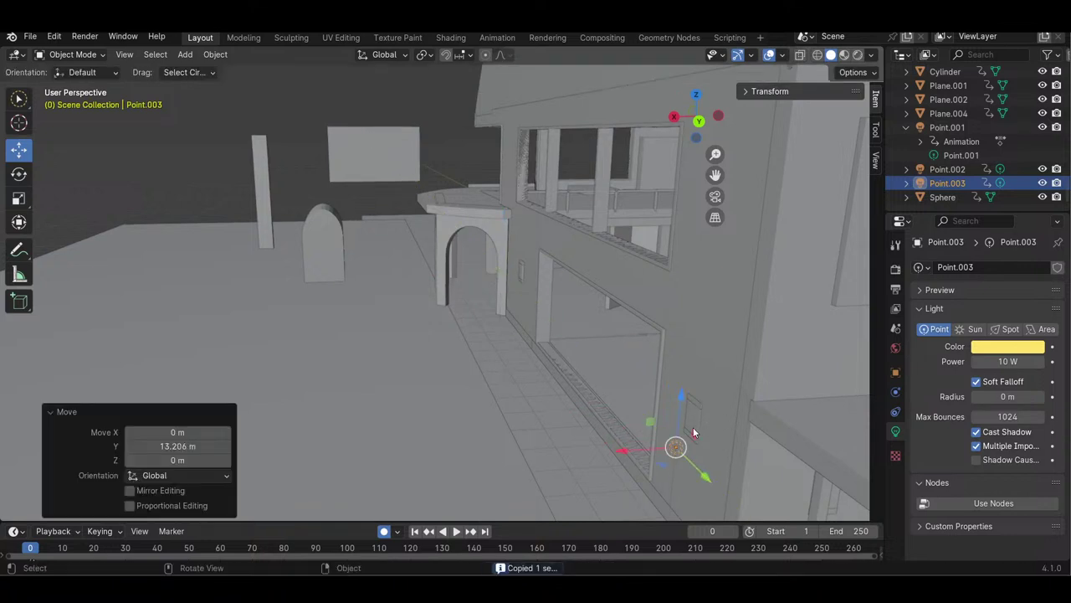
# - Raise Point.003 about 0.491 m at the far wall panel and check it in rendered shading
pyautogui.press('g')
pyautogui.press('z')
pyautogui.click(701, 392)
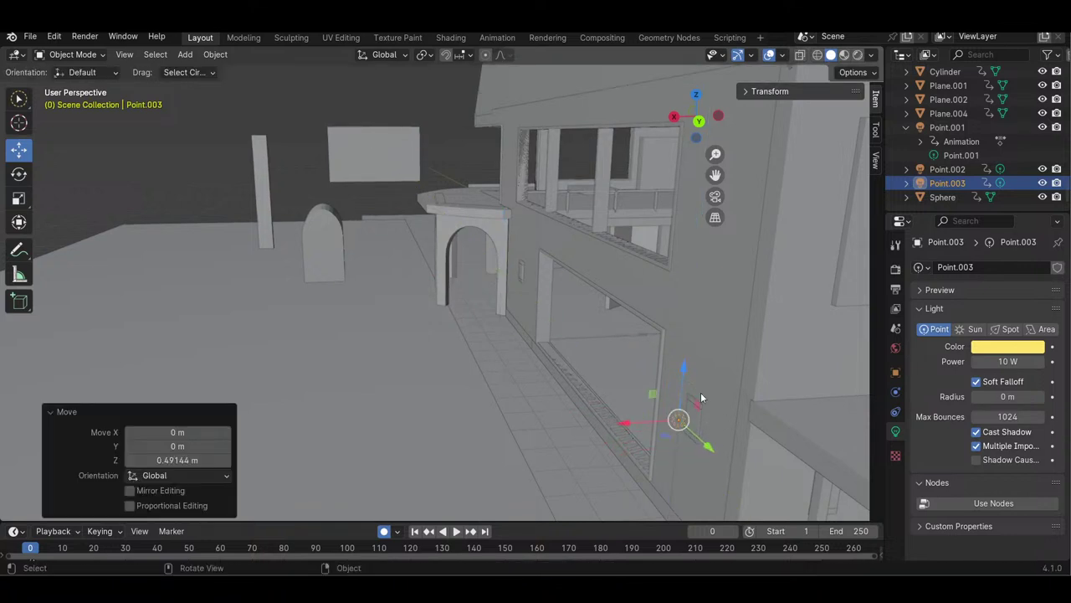
pyautogui.press('z')
pyautogui.press('8')
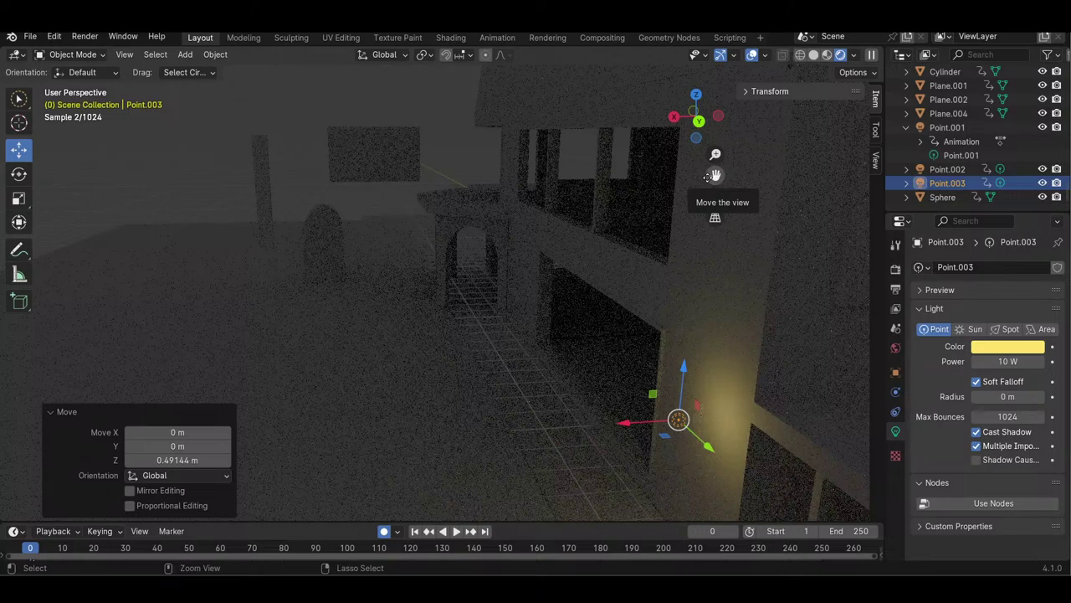
# - Paste the copied light back beside the arched porch and adjust its position along X
pyautogui.hotkey('ctrl', 'v')
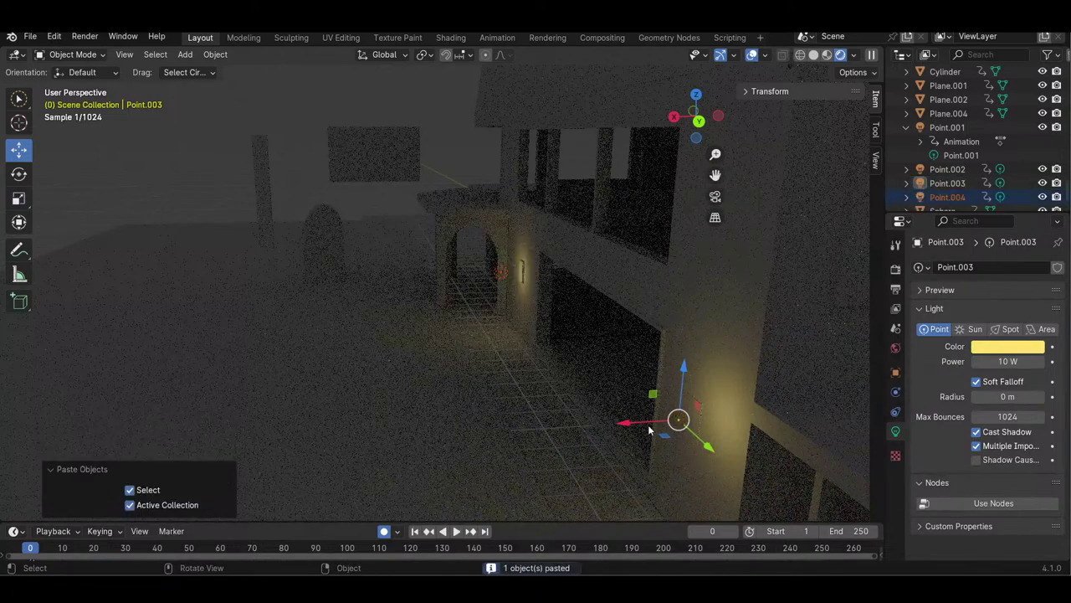
pyautogui.press('g')
pyautogui.press('x')
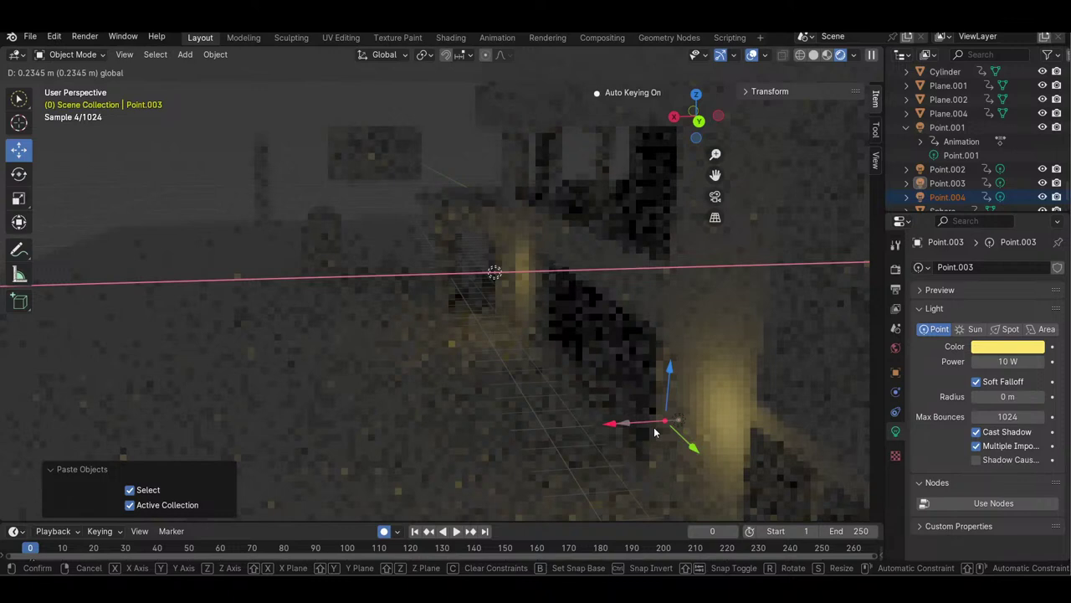
pyautogui.click(680, 420)
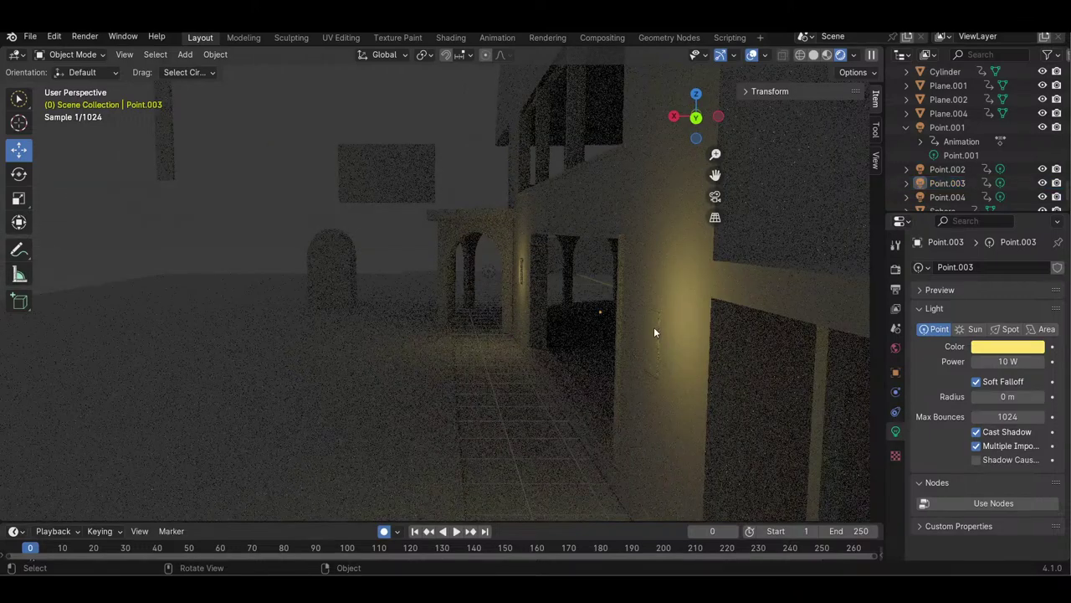
pyautogui.click(658, 332)
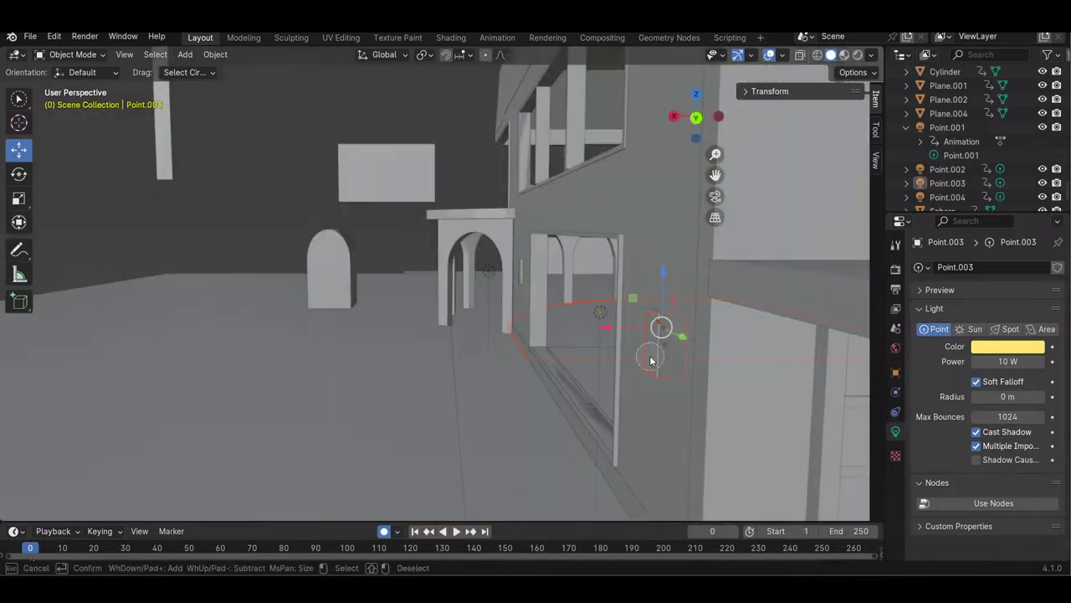
pyautogui.click(594, 254)
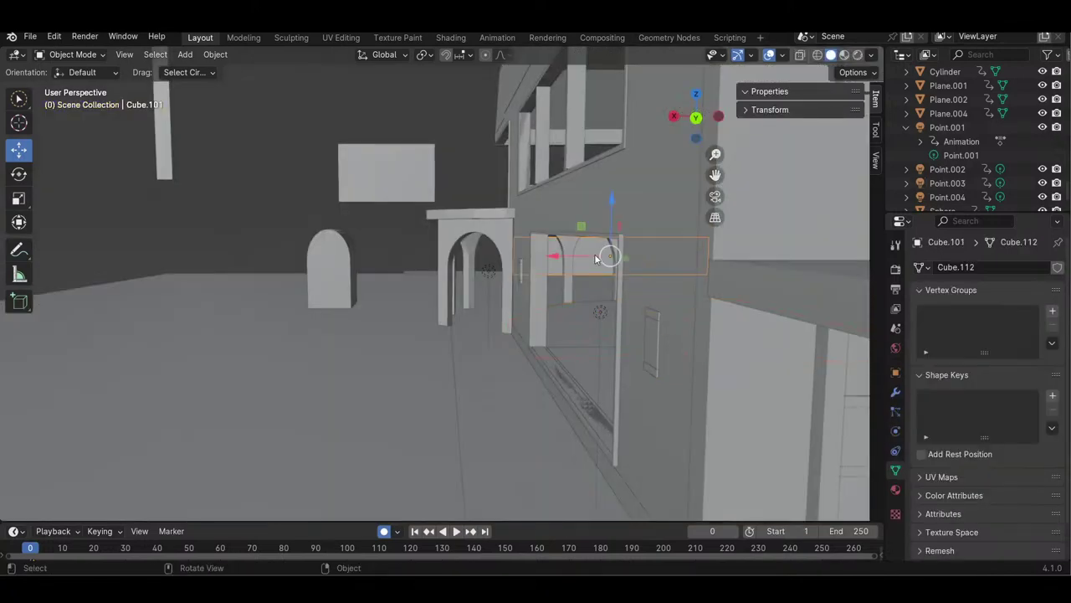
pyautogui.moveTo(699, 128); pyautogui.dragTo(791, 303)
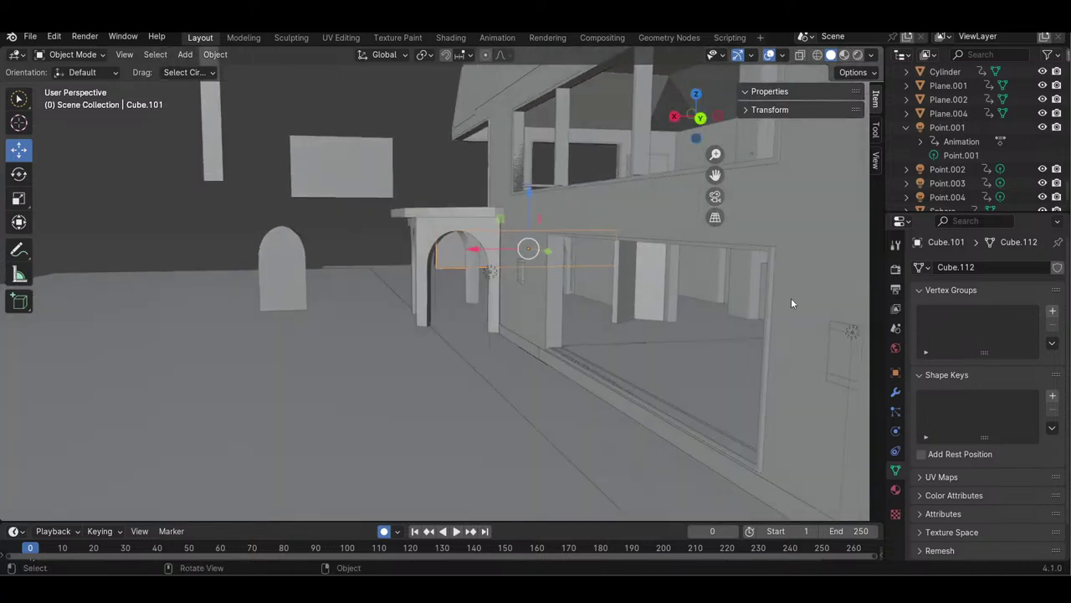
# - Select Point.003 together with the far wall panel, move them about 0.032 m along X, and deselect them
pyautogui.press('c')
pyautogui.click(845, 333)
pyautogui.moveTo(833, 332)
pyautogui.mouseDown()
pyautogui.moveTo(842, 374)
pyautogui.moveTo(834, 330)
pyautogui.mouseUp()
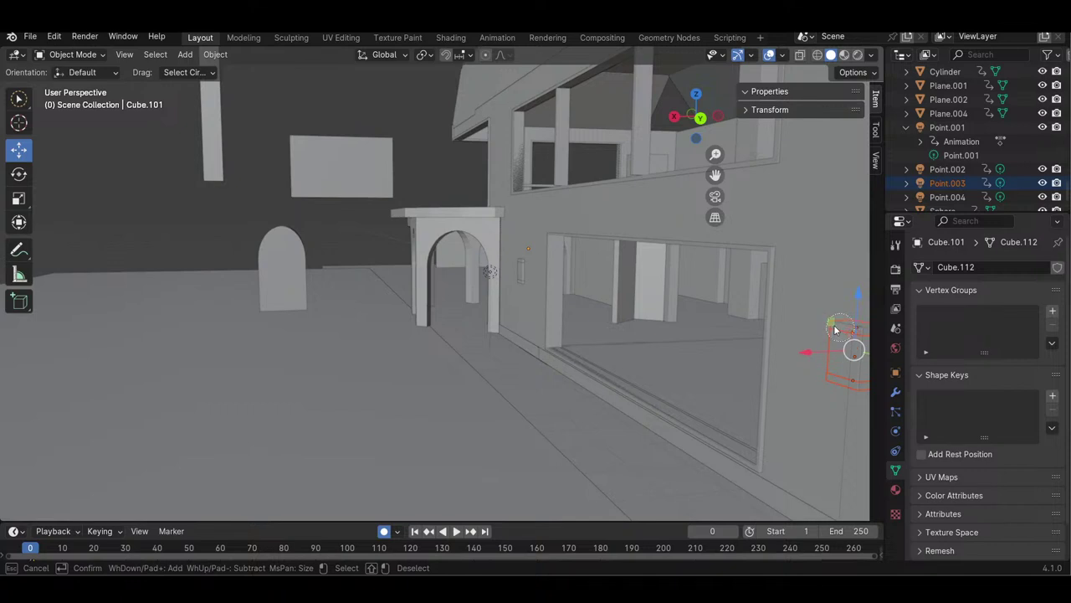
pyautogui.press('Escape')
pyautogui.moveTo(712, 109); pyautogui.dragTo(687, 106)
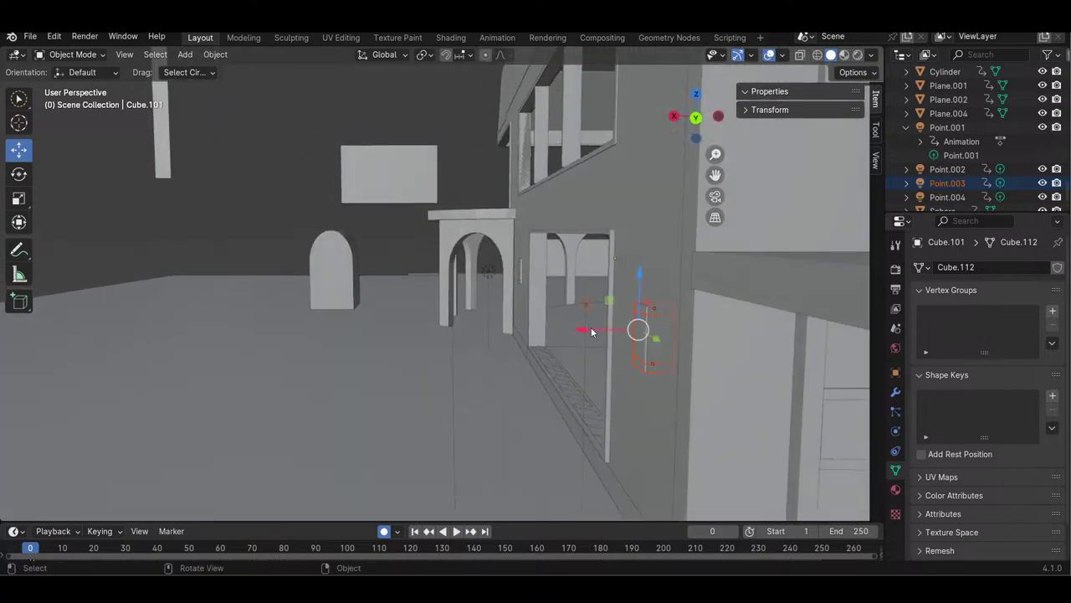
pyautogui.moveTo(583, 330); pyautogui.dragTo(581, 327)
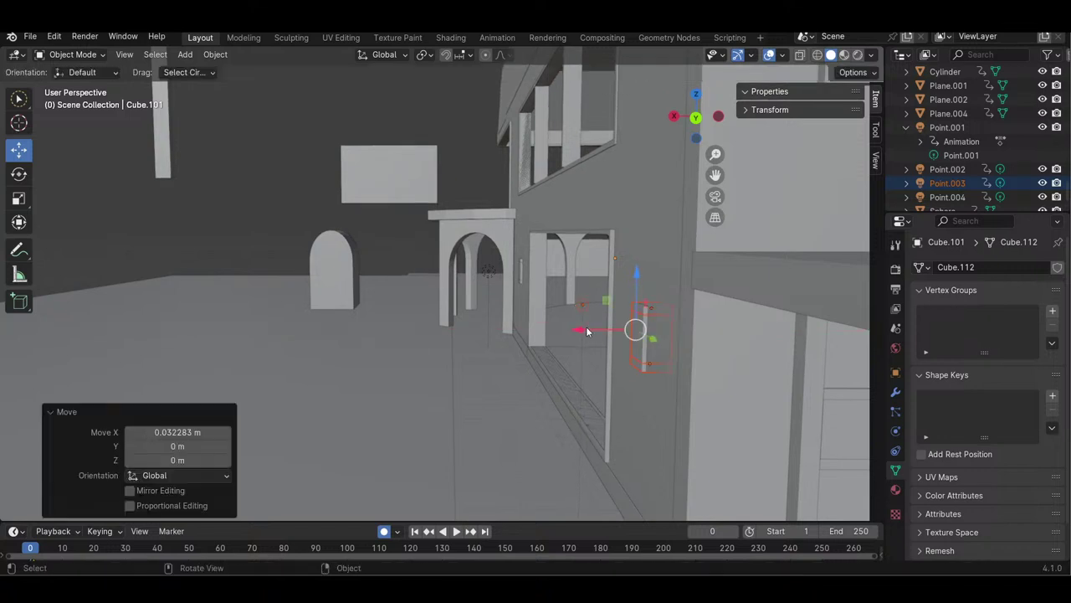
pyautogui.click(259, 215)
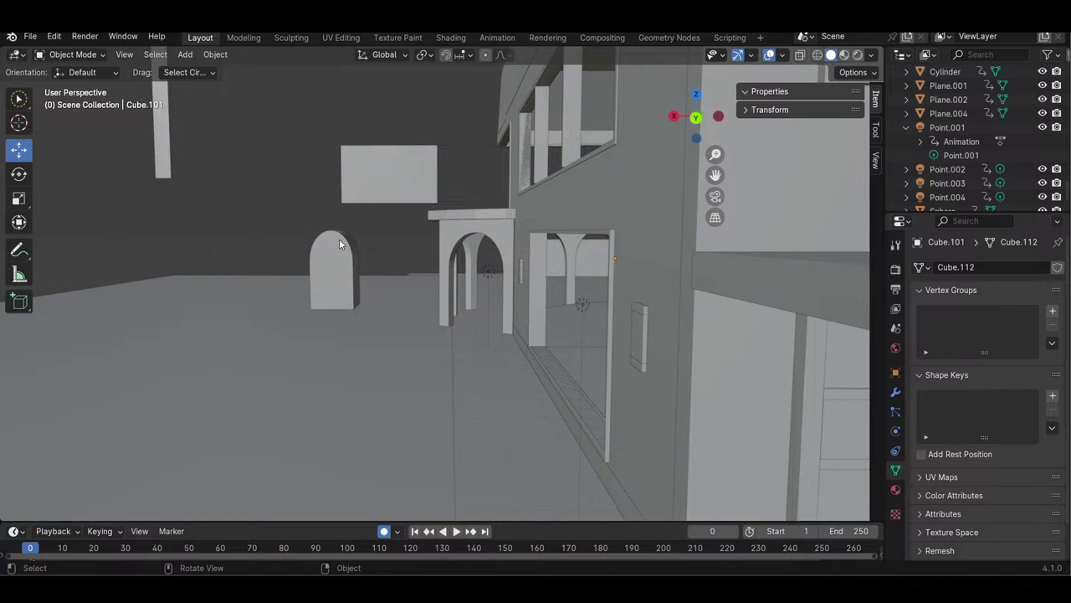
# - Check the wall lights in rendered shading, then select Point.003 and shift it about 0.354 m along Y at its panel
pyautogui.press('z')
pyautogui.press('8')
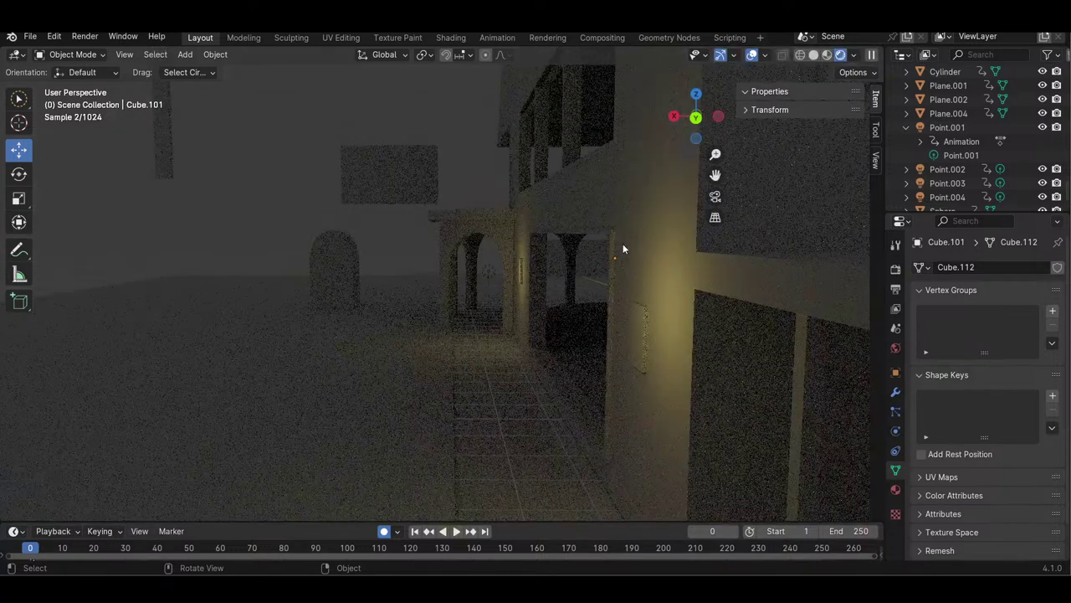
pyautogui.moveTo(622, 244); pyautogui.dragTo(681, 130, button='middle')
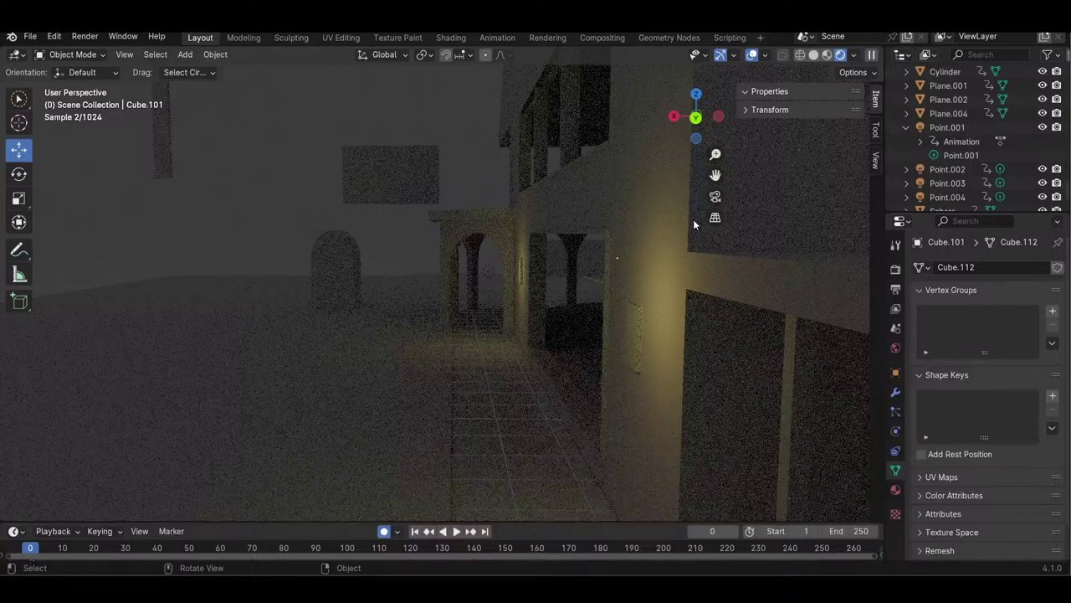
pyautogui.moveTo(715, 154)
pyautogui.mouseDown()
pyautogui.moveTo(715, 179)
pyautogui.moveTo(715, 146)
pyautogui.mouseUp()
pyautogui.moveTo(696, 120); pyautogui.dragTo(708, 121)
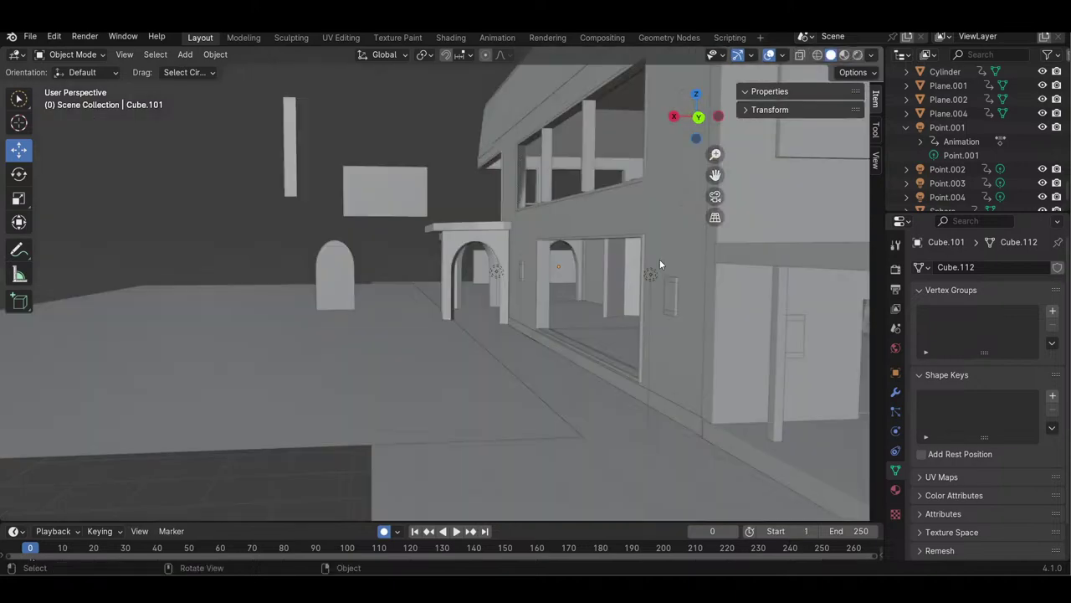
pyautogui.click(646, 273)
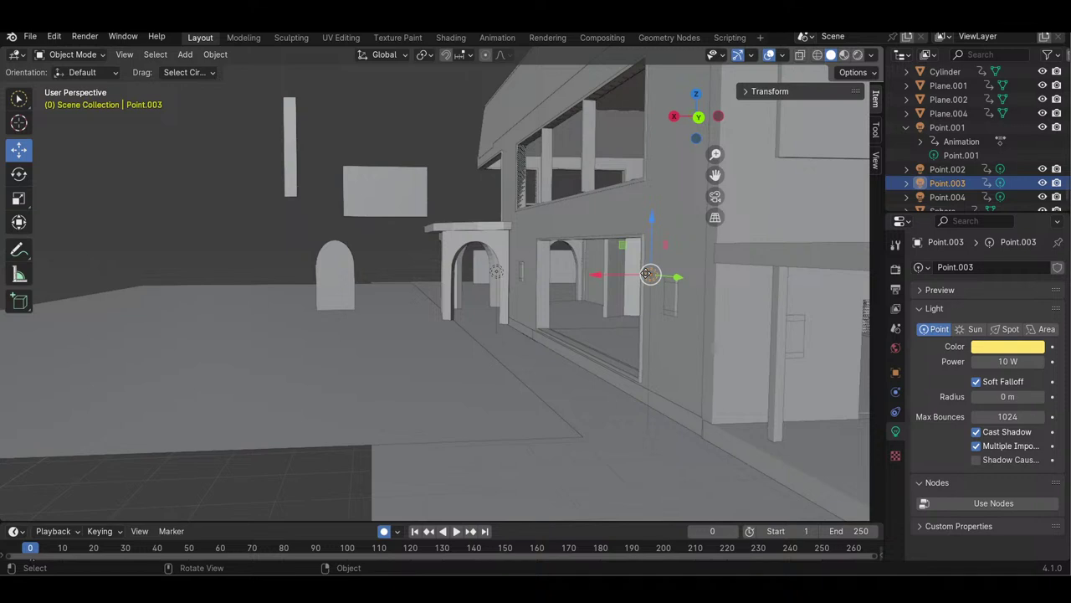
pyautogui.moveTo(650, 274); pyautogui.dragTo(679, 310)
pyautogui.click(679, 309)
# - Copy and paste Point.003 and move the new light along Y toward the wall panel under the adjoining overhang
pyautogui.moveTo(699, 140); pyautogui.dragTo(727, 149)
pyautogui.moveTo(636, 147); pyautogui.dragTo(624, 148)
pyautogui.moveTo(696, 115); pyautogui.dragTo(584, 115)
pyautogui.hotkey('ctrl', 'c')
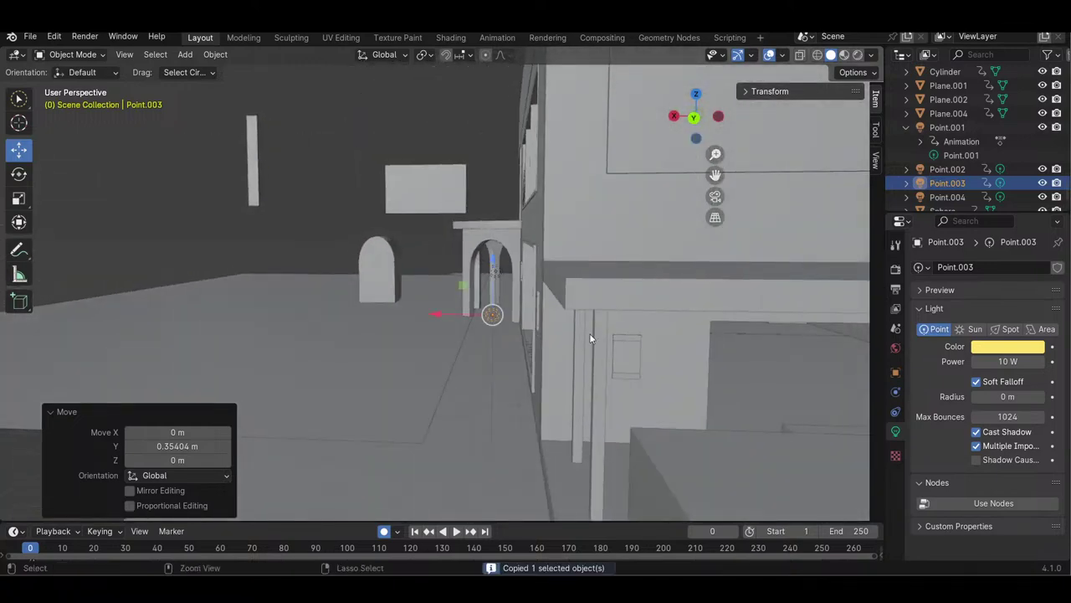
pyautogui.hotkey('ctrl', 'v')
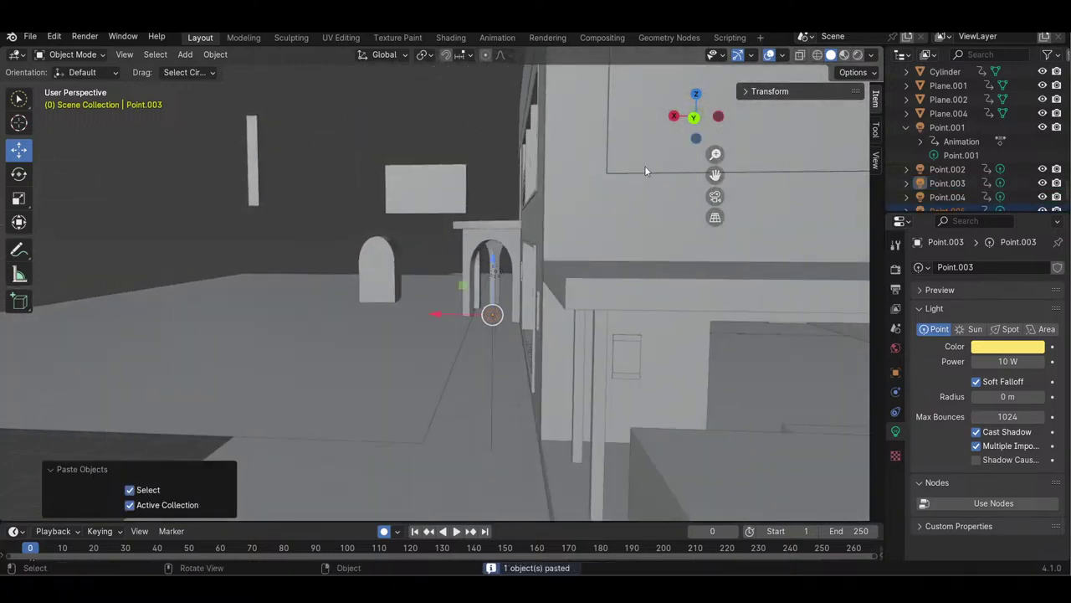
pyautogui.moveTo(707, 138); pyautogui.dragTo(728, 148)
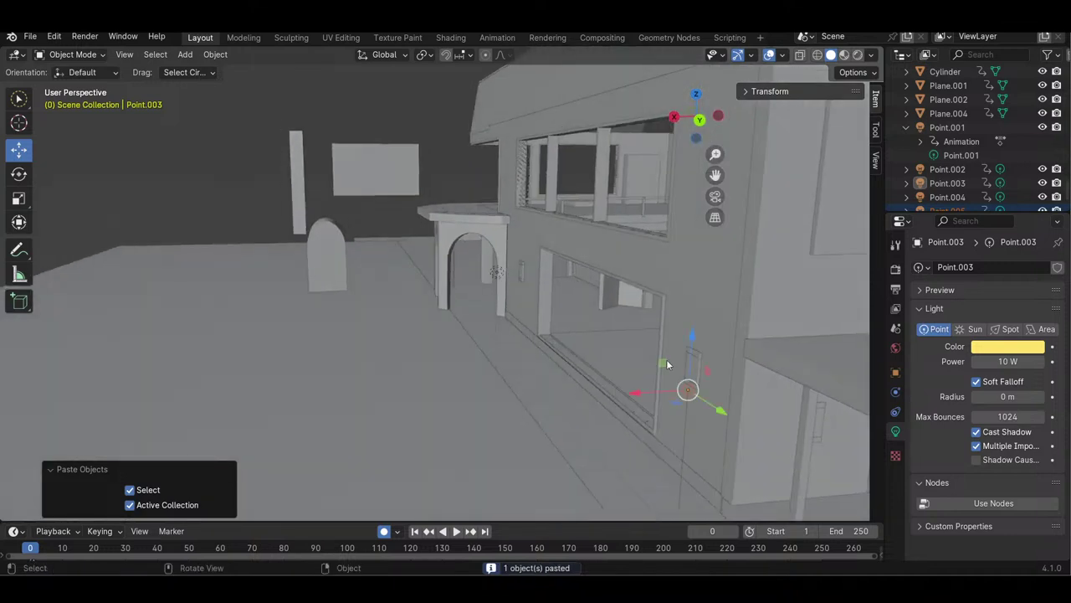
pyautogui.moveTo(725, 412); pyautogui.dragTo(835, 422)
# - Select the wall panel under the overhang, lock the view to it and zoom in on it
pyautogui.click(819, 433)
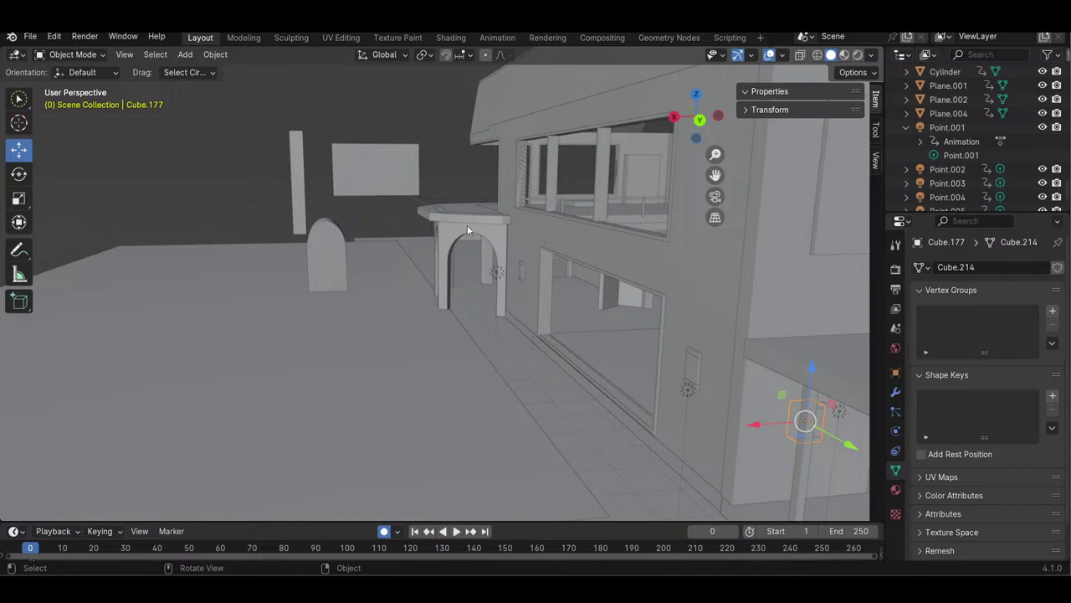
pyautogui.click(124, 55)
pyautogui.moveTo(205, 254)
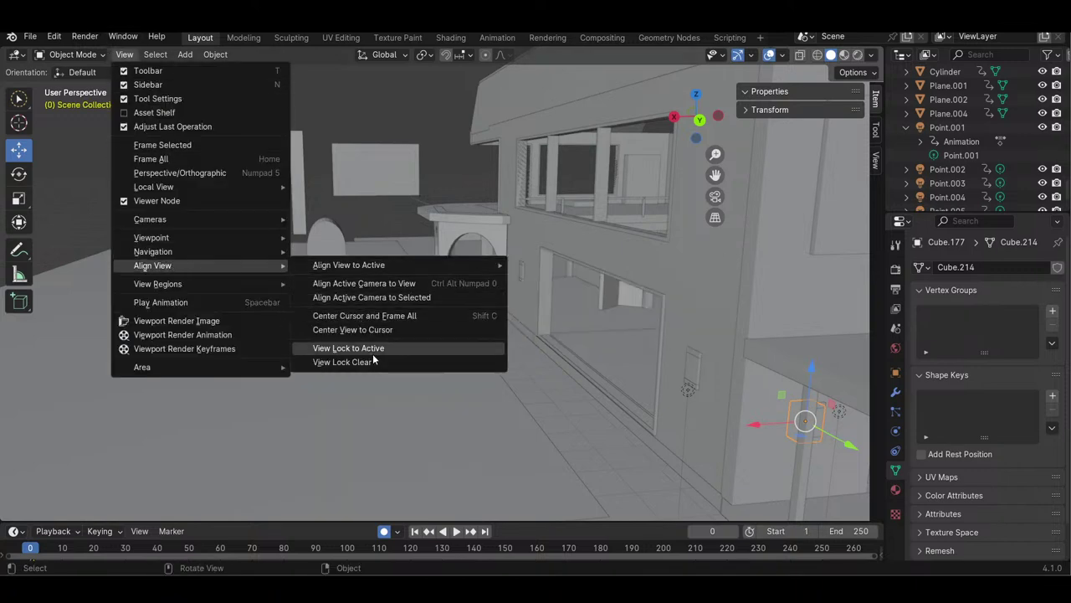
pyautogui.click(371, 348)
pyautogui.moveTo(715, 154); pyautogui.dragTo(379, 280)
# - Select the light Point.005 and move it about -0.712 m along X in line with the panel under the overhang
pyautogui.click(408, 201)
pyautogui.moveTo(694, 118); pyautogui.dragTo(674, 123)
pyautogui.moveTo(389, 290); pyautogui.dragTo(469, 299)
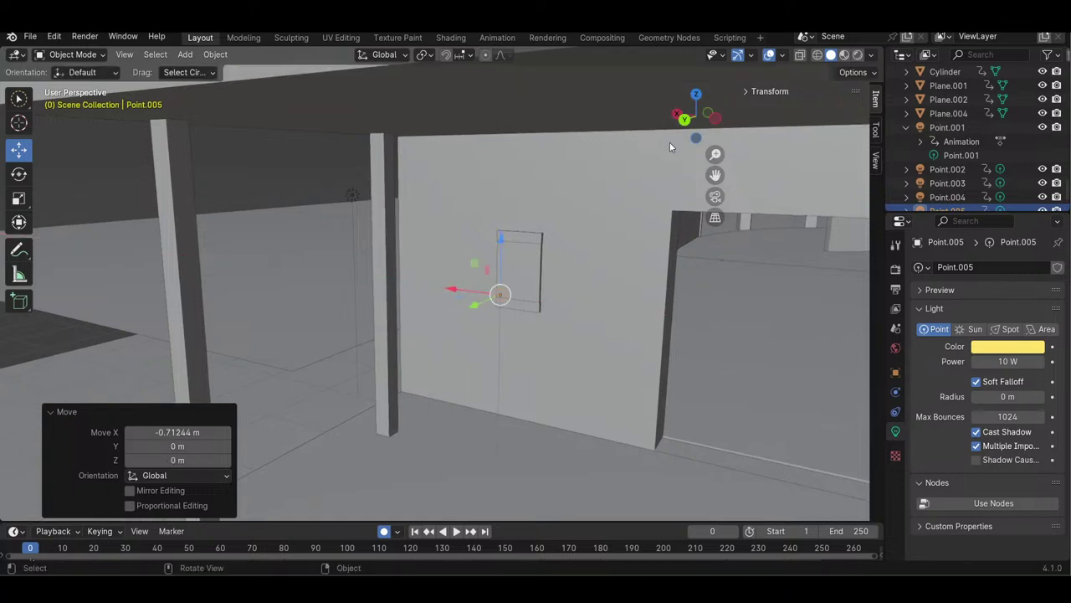
pyautogui.moveTo(694, 117); pyautogui.dragTo(716, 119)
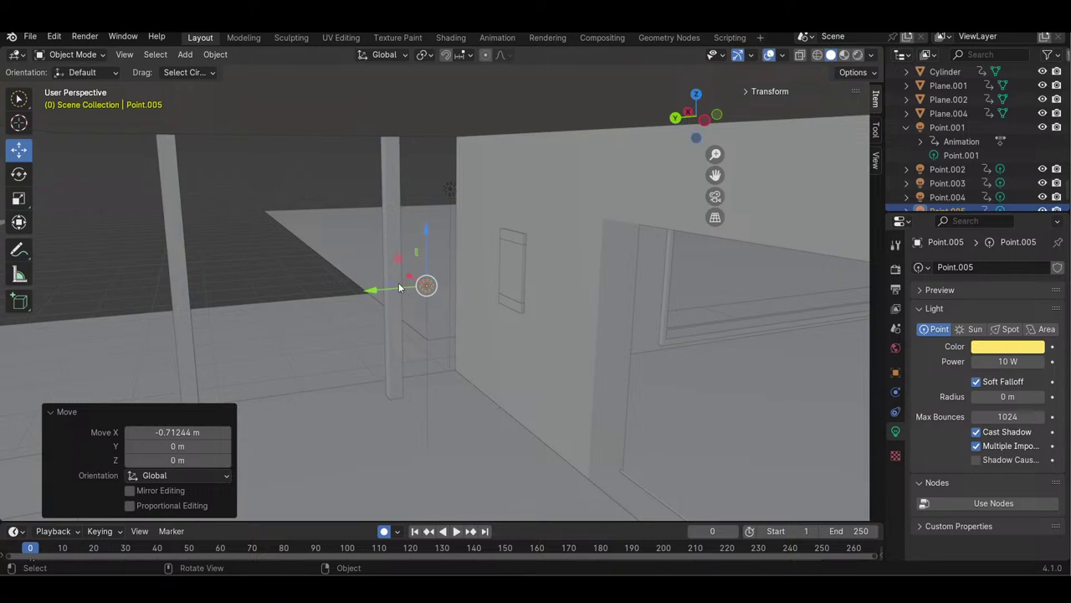
# - Move Point.005 along Y up to the wall panel, then shift the panel about 0.064 m along Y with a slight correction back
pyautogui.moveTo(398, 285)
pyautogui.mouseDown()
pyautogui.moveTo(485, 268)
pyautogui.moveTo(515, 312)
pyautogui.moveTo(512, 236)
pyautogui.moveTo(510, 265)
pyautogui.mouseUp()
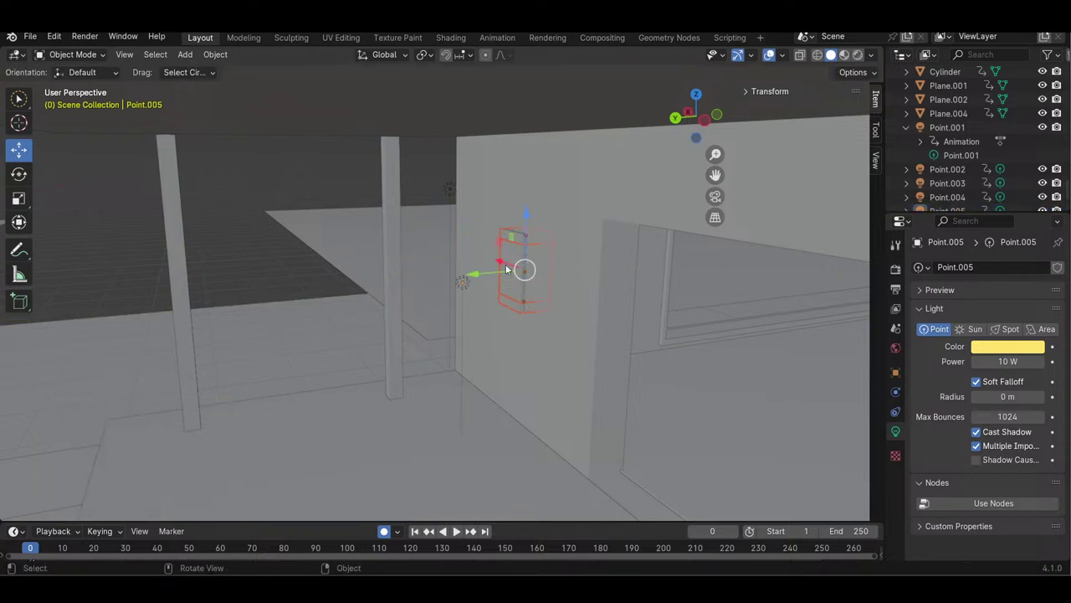
pyautogui.press('g')
pyautogui.press('y')
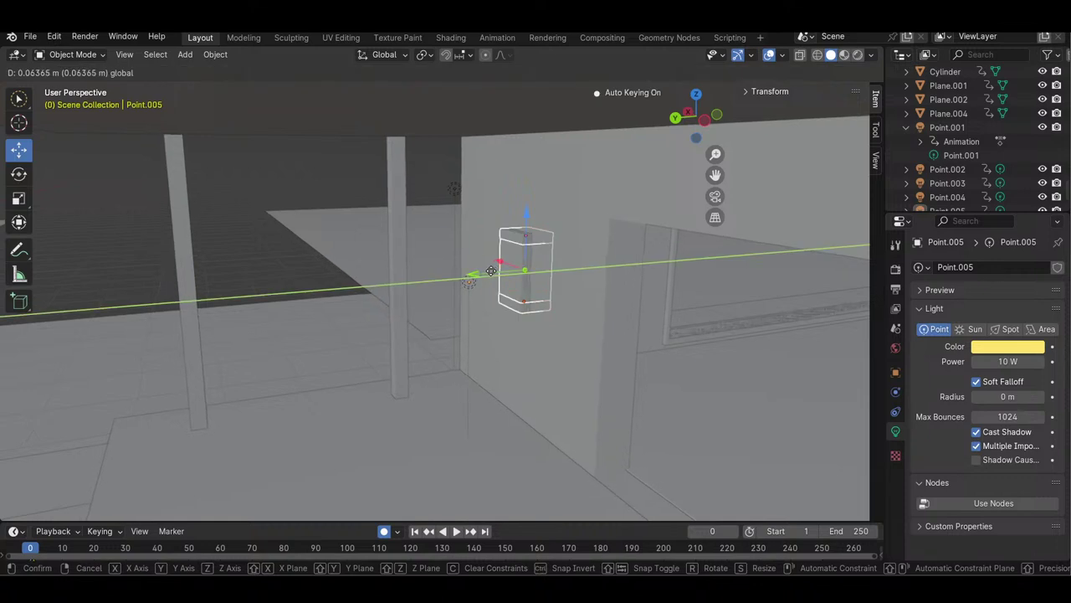
pyautogui.click(491, 270)
pyautogui.press('g')
pyautogui.press('y')
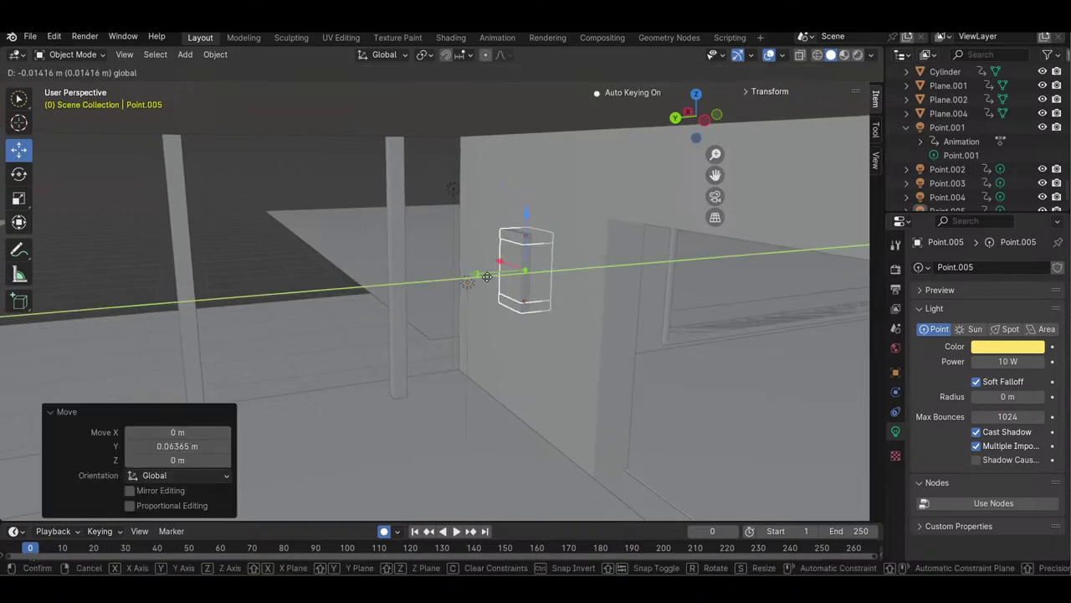
pyautogui.moveTo(487, 277); pyautogui.dragTo(486, 277)
pyautogui.click(331, 192)
# - Select the parts of the second wall panel on the other side of the doorway and shift them about 0.028 m along Y
pyautogui.moveTo(687, 127); pyautogui.dragTo(664, 126)
pyautogui.moveTo(715, 154); pyautogui.dragTo(715, 91)
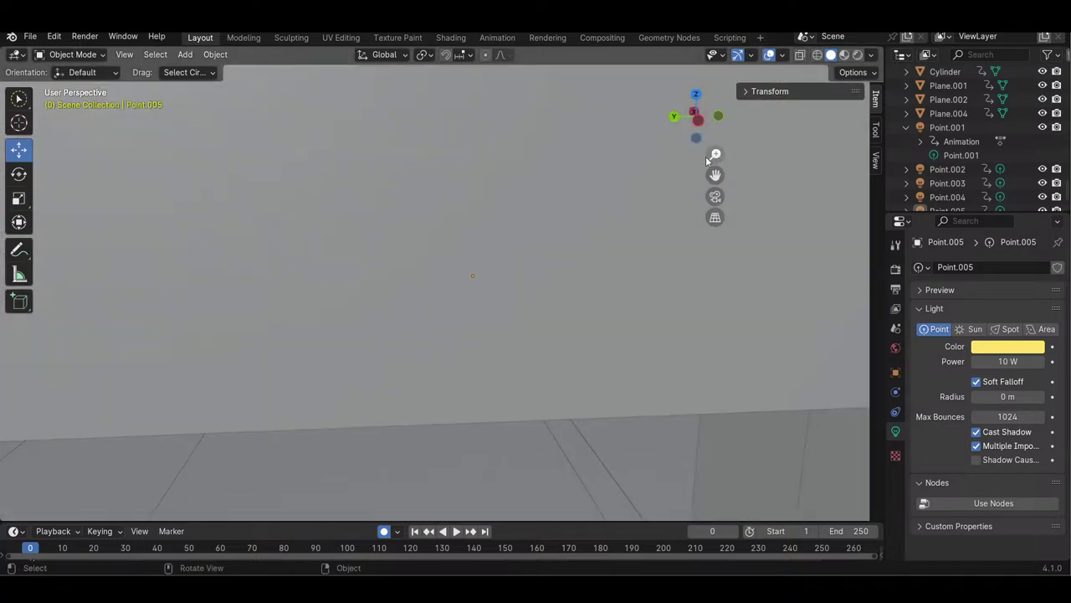
pyautogui.moveTo(699, 135)
pyautogui.mouseDown()
pyautogui.moveTo(691, 118)
pyautogui.moveTo(693, 136)
pyautogui.mouseUp()
pyautogui.press('c')
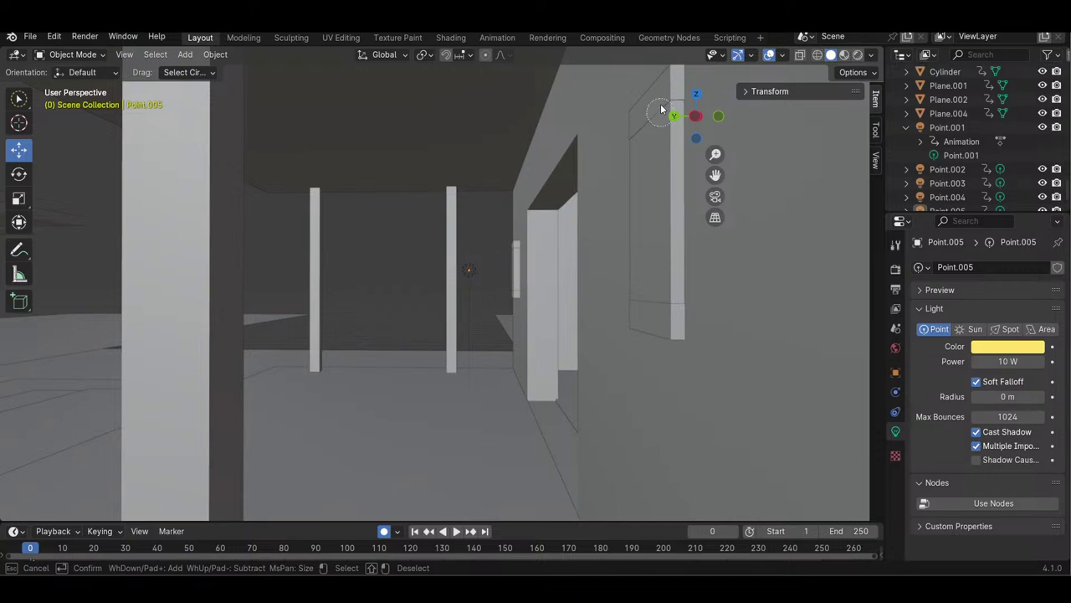
pyautogui.press('Escape')
pyautogui.moveTo(701, 137); pyautogui.dragTo(670, 232)
pyautogui.press('c')
pyautogui.click(648, 280)
pyautogui.click(649, 219)
pyautogui.press('Escape')
pyautogui.moveTo(615, 254); pyautogui.dragTo(612, 255)
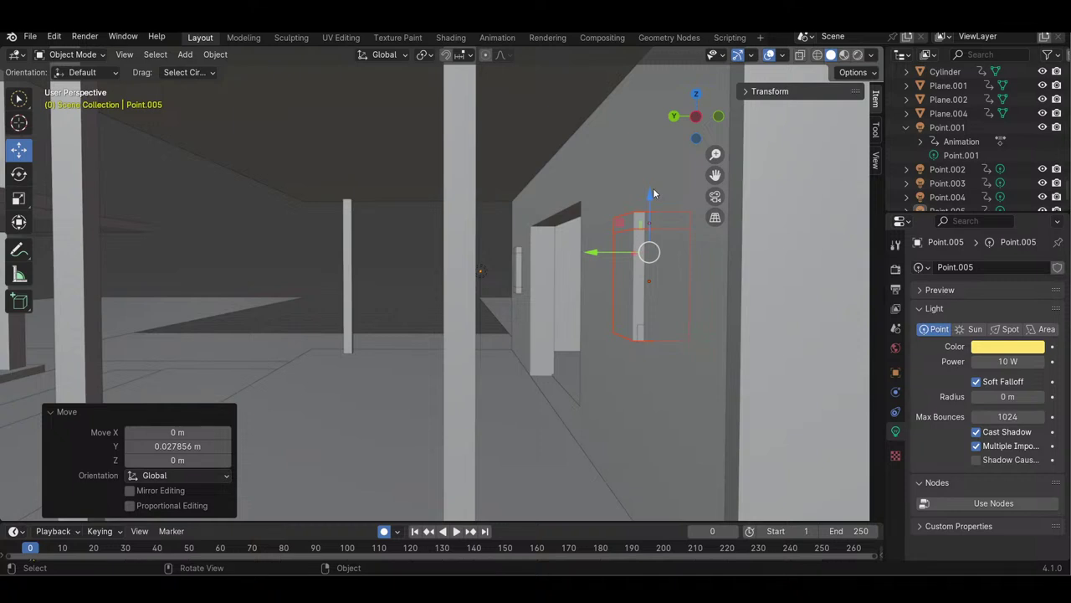
pyautogui.click(494, 262)
# - Select the light Point.005 and move it about 0.261 m along X to centre it in front of its panel
pyautogui.moveTo(674, 127); pyautogui.dragTo(795, 131)
pyautogui.click(550, 284)
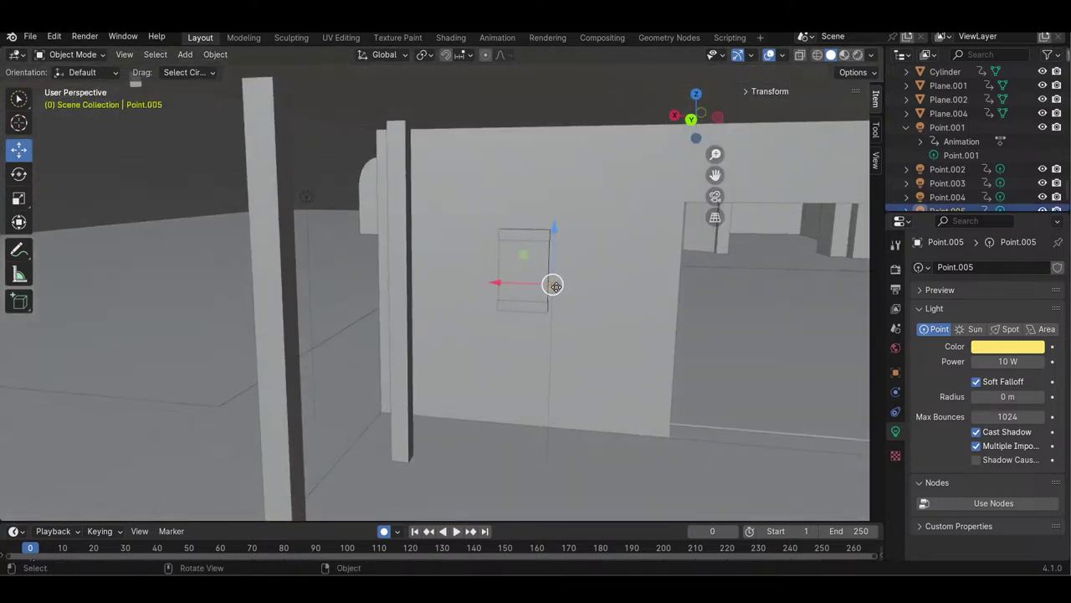
pyautogui.moveTo(518, 291); pyautogui.dragTo(488, 293)
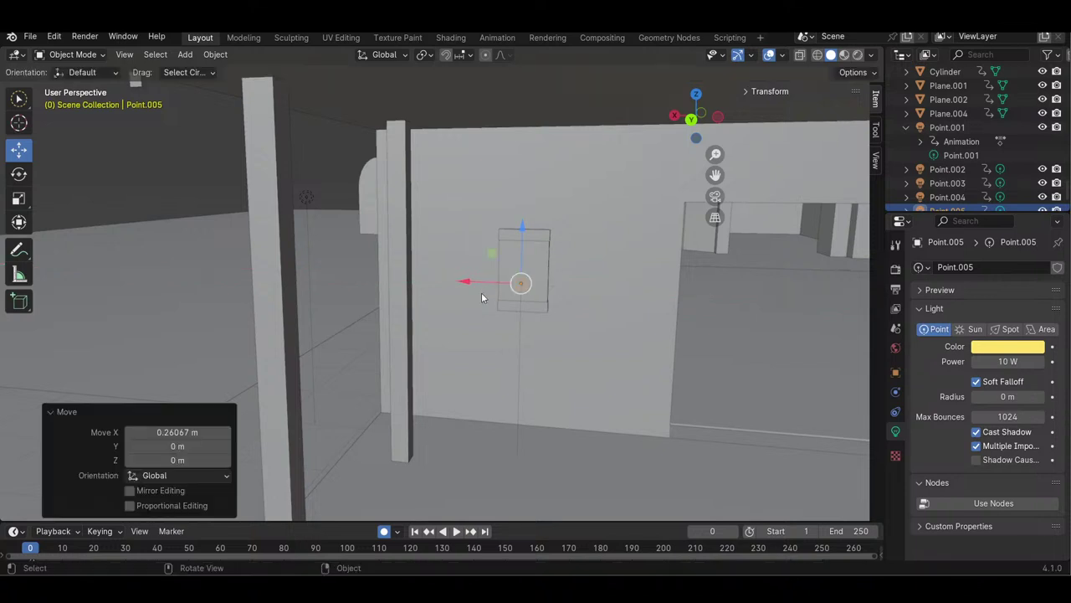
# - Paste a copy of the light and move it along negative X past the doorway toward the second panel under the overhang
pyautogui.hotkey('ctrl', 'v')
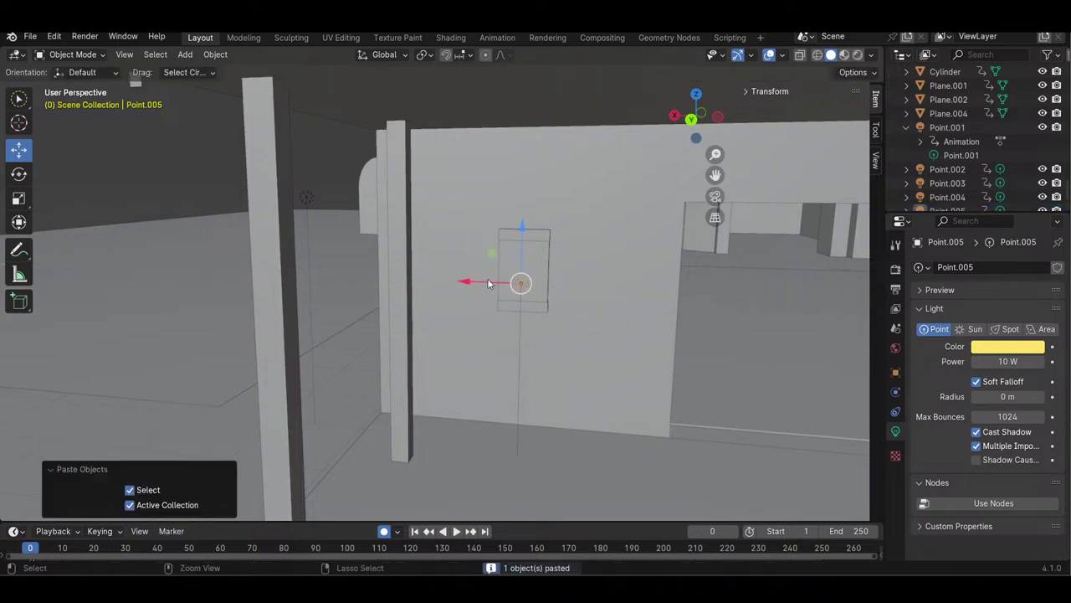
pyautogui.press('g')
pyautogui.press('x')
pyautogui.click(718, 194)
pyautogui.moveTo(700, 138); pyautogui.dragTo(713, 170)
pyautogui.moveTo(687, 109); pyautogui.dragTo(696, 132)
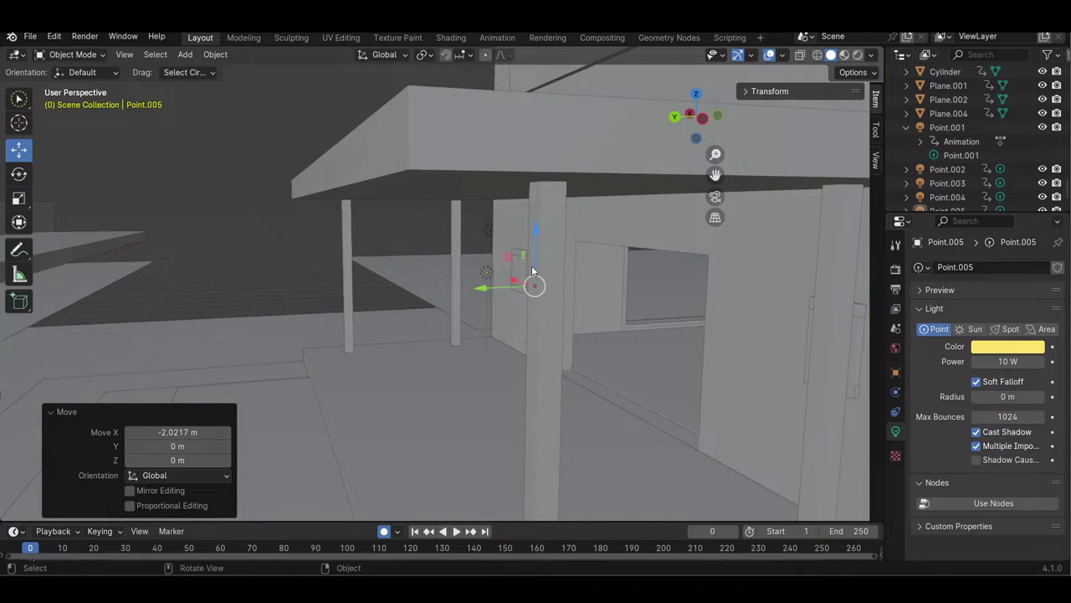
pyautogui.moveTo(511, 282); pyautogui.dragTo(800, 398)
pyautogui.moveTo(684, 127); pyautogui.dragTo(674, 334)
pyautogui.moveTo(539, 408)
pyautogui.mouseDown()
pyautogui.moveTo(539, 373)
pyautogui.moveTo(535, 399)
pyautogui.mouseUp()
# - Select Point.006 and move it along X in front of the second panel, lowering it about 0.334 m along Z
pyautogui.moveTo(690, 155); pyautogui.dragTo(611, 236)
pyautogui.click(518, 374)
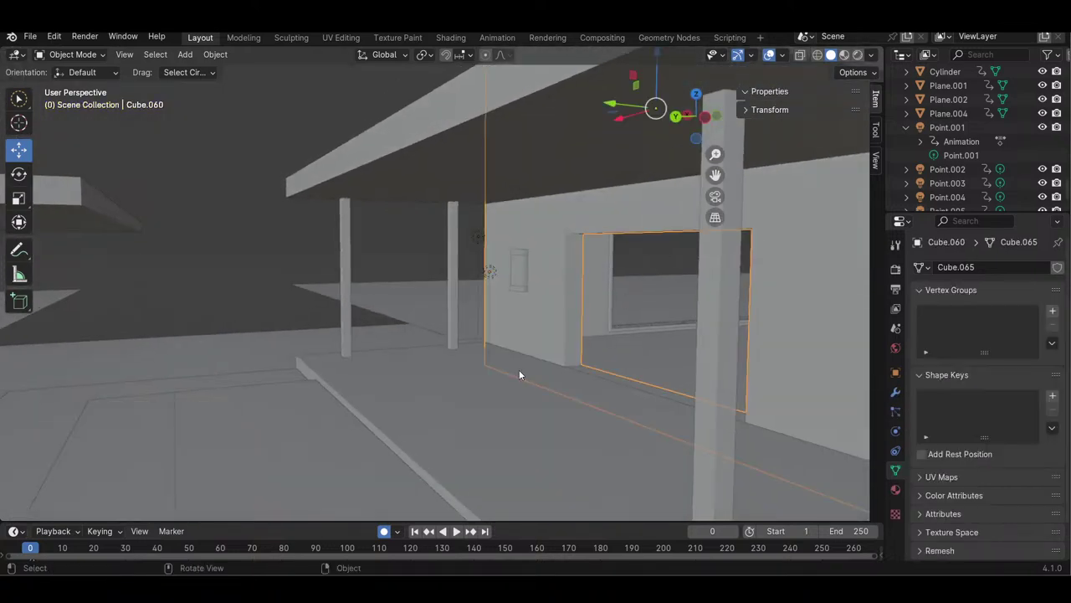
pyautogui.click(124, 54)
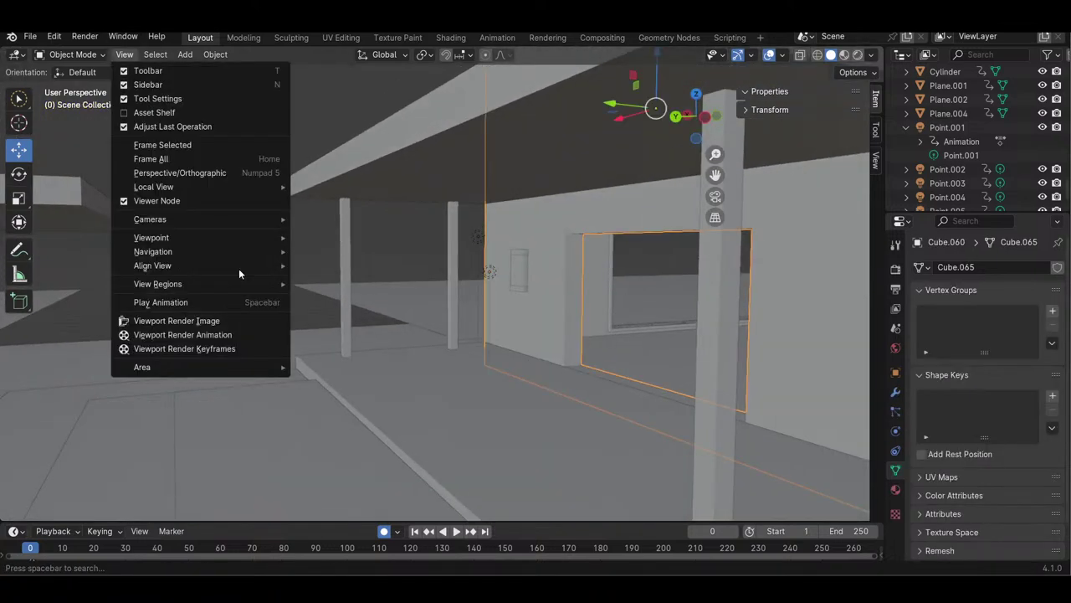
pyautogui.moveTo(167, 265)
pyautogui.click(376, 348)
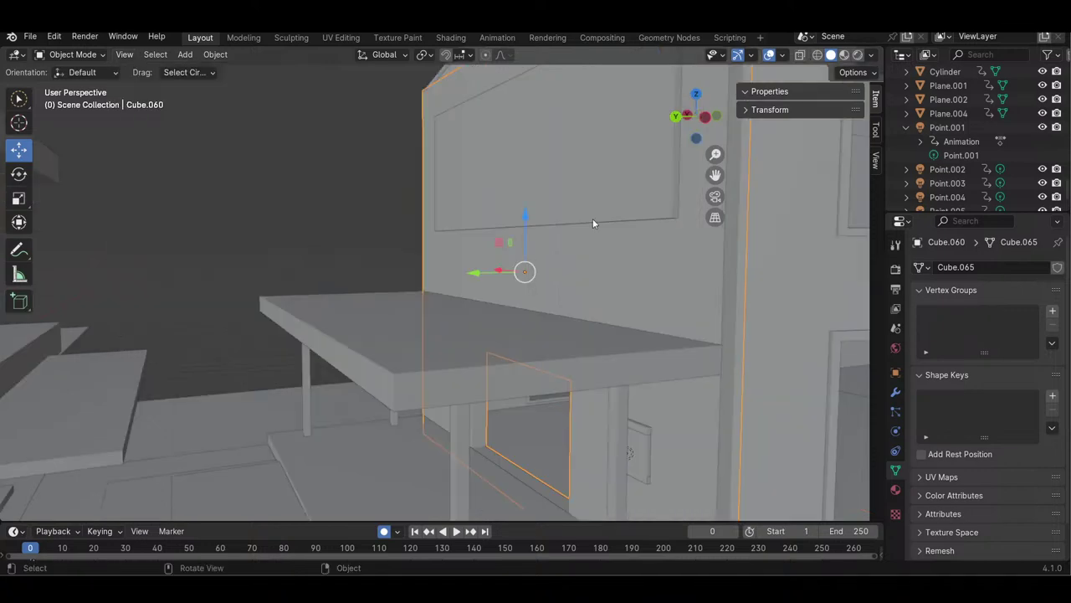
pyautogui.moveTo(689, 127); pyautogui.dragTo(705, 271)
pyautogui.click(783, 365)
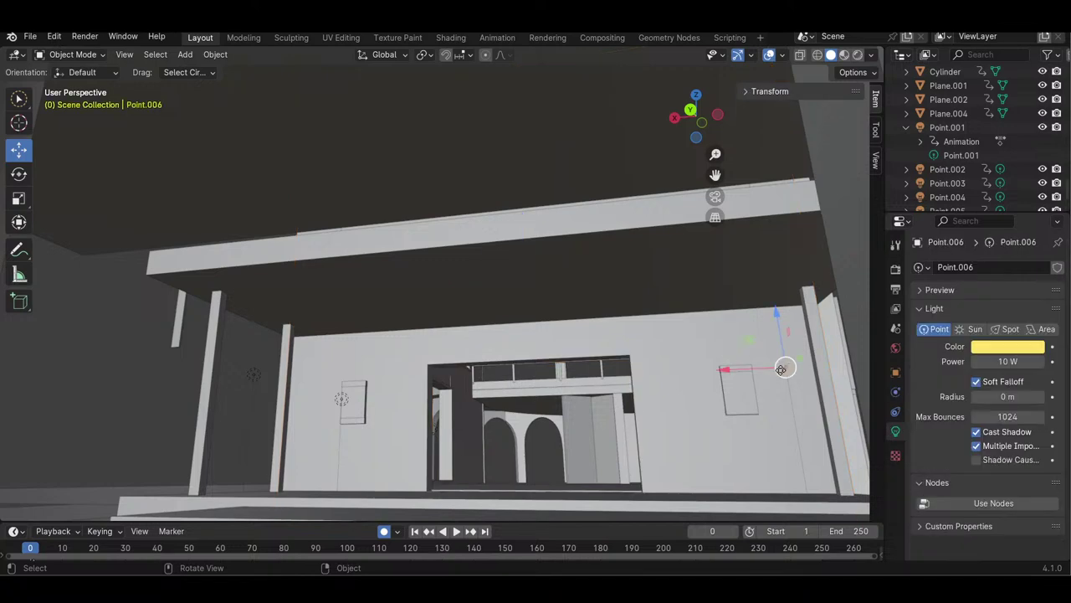
pyautogui.moveTo(755, 369); pyautogui.dragTo(709, 369)
pyautogui.moveTo(738, 326); pyautogui.dragTo(741, 350)
pyautogui.moveTo(703, 126); pyautogui.dragTo(633, 306)
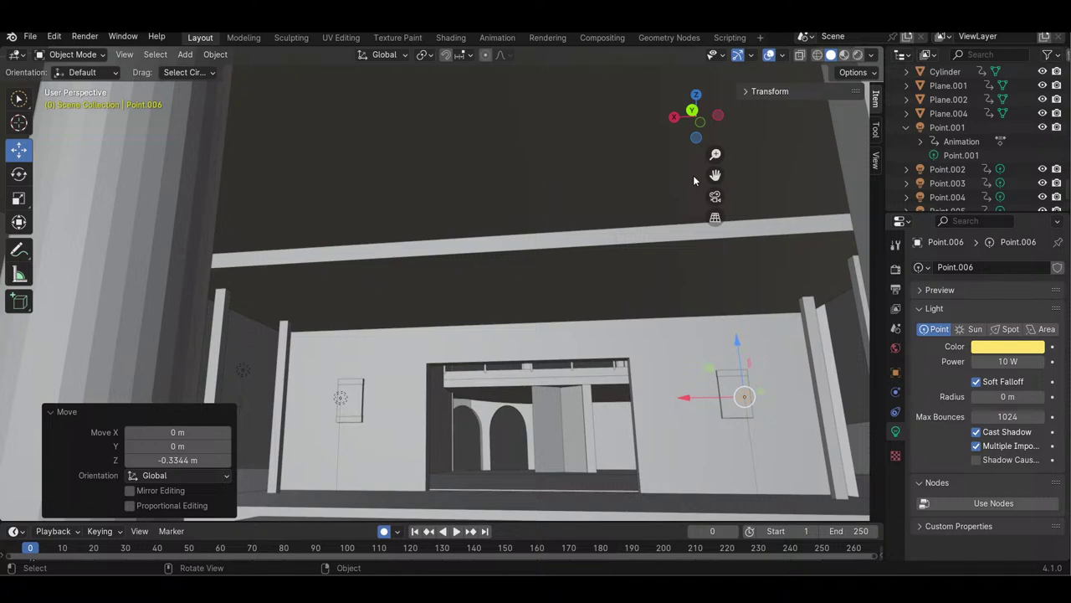
# - Examine the lights under the overhang and around the building in rendered shading
pyautogui.press('z')
pyautogui.press('8')
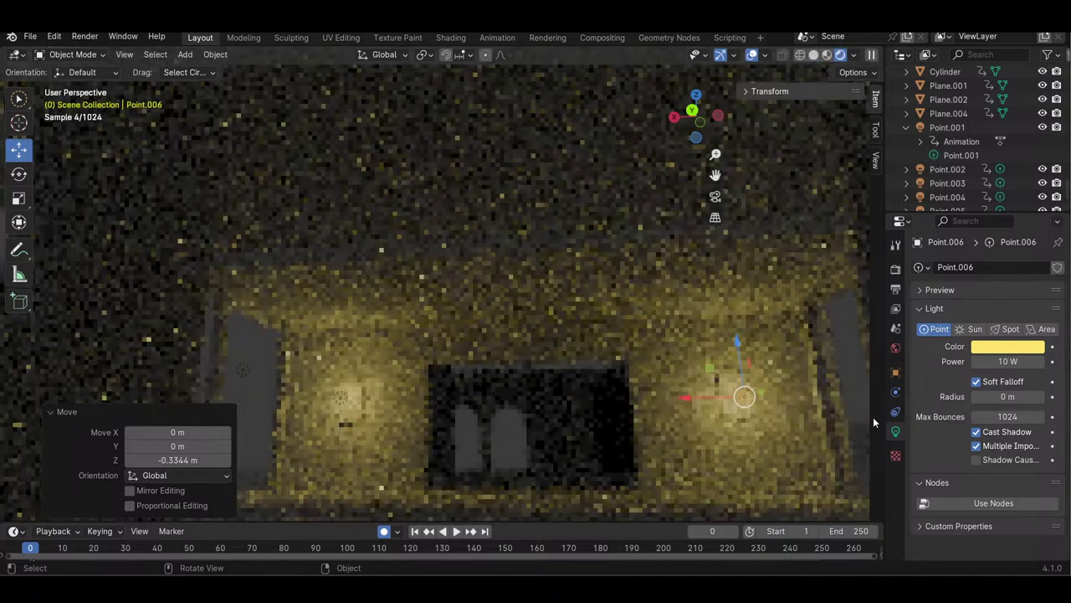
pyautogui.click(845, 335)
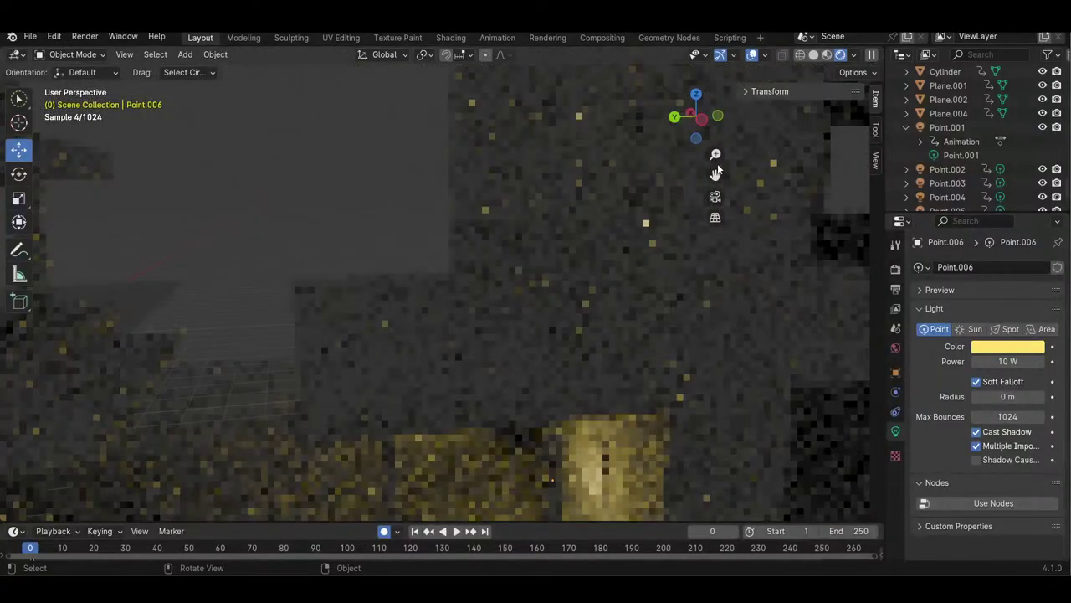
pyautogui.moveTo(715, 154); pyautogui.dragTo(716, 188)
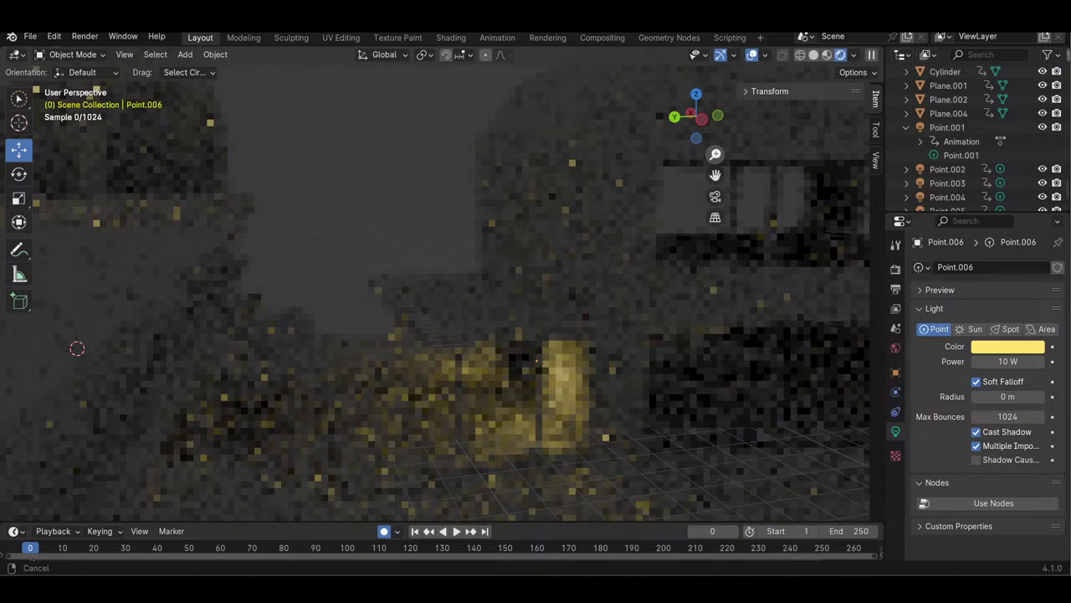
pyautogui.moveTo(77, 348); pyautogui.dragTo(343, 314, button='middle')
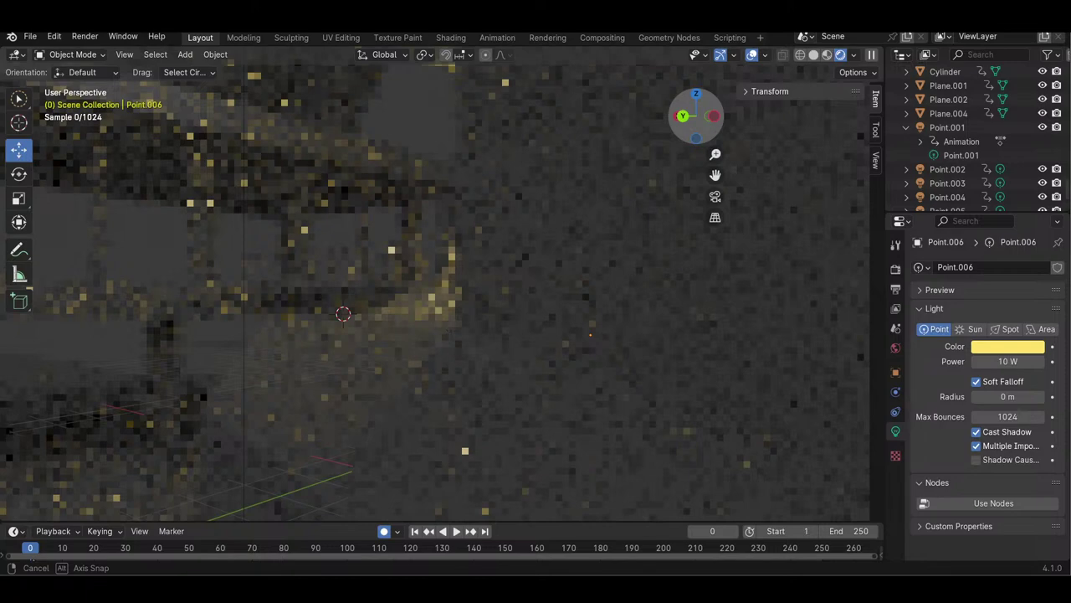
pyautogui.moveTo(343, 314); pyautogui.dragTo(738, 245, button='middle')
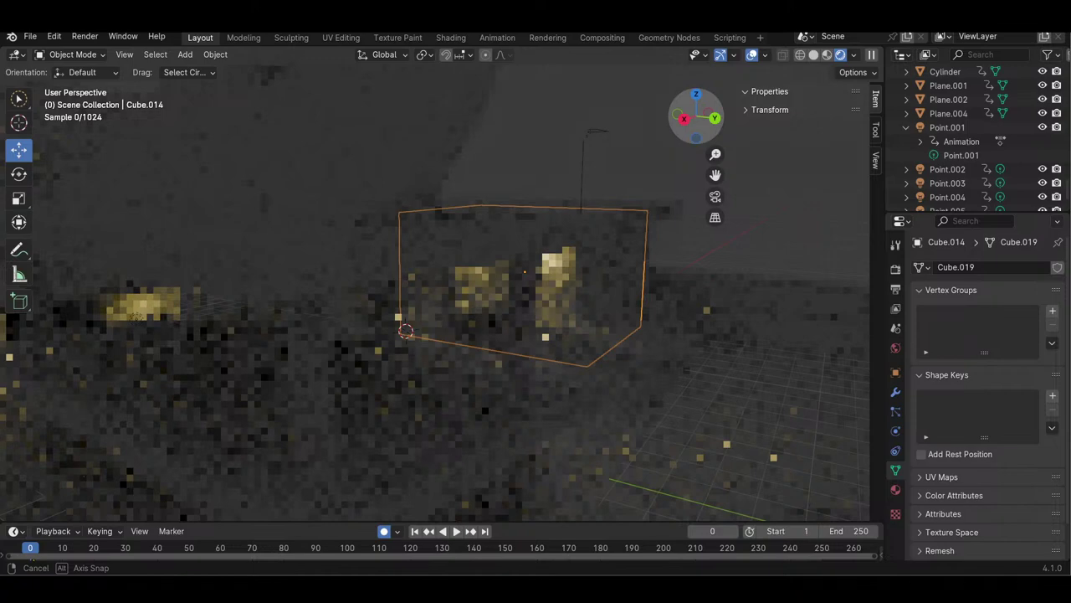
pyautogui.scroll(6, 524, 271)
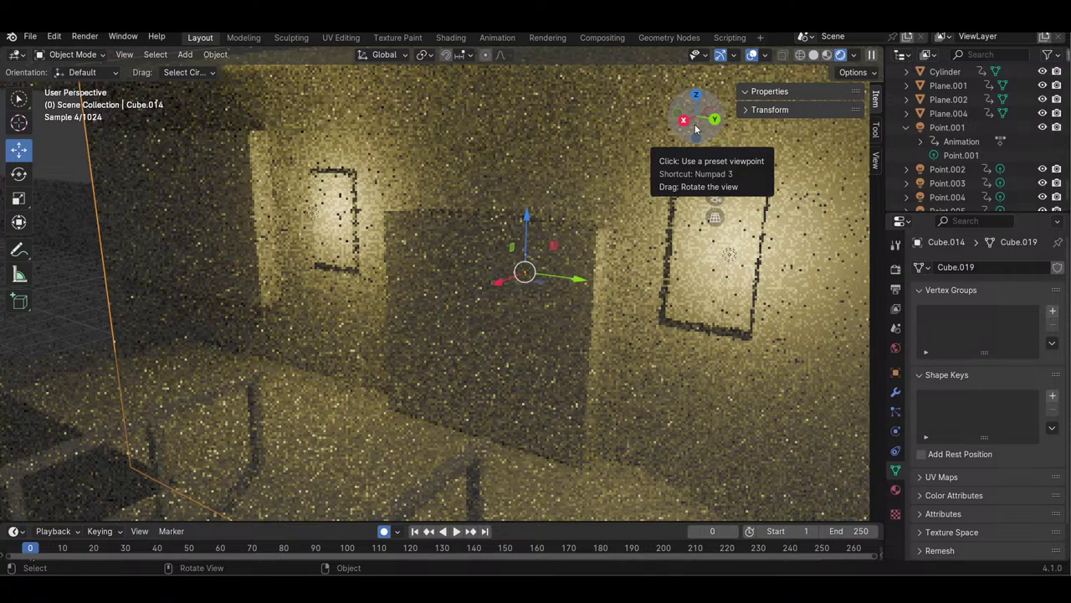
pyautogui.moveTo(695, 128); pyautogui.dragTo(427, 123)
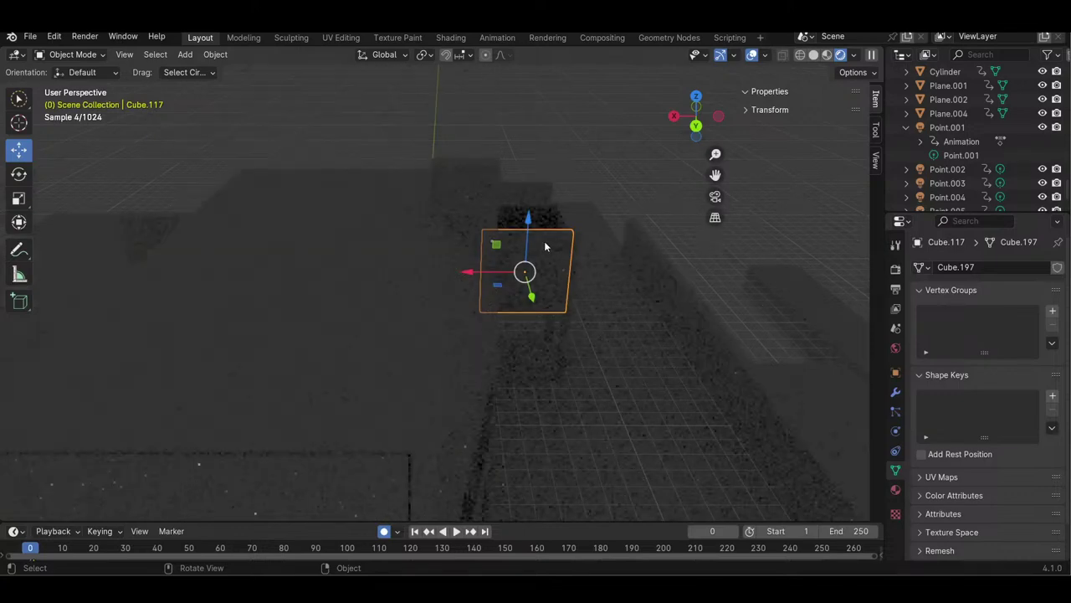
pyautogui.moveTo(544, 247); pyautogui.dragTo(636, 251, button='middle')
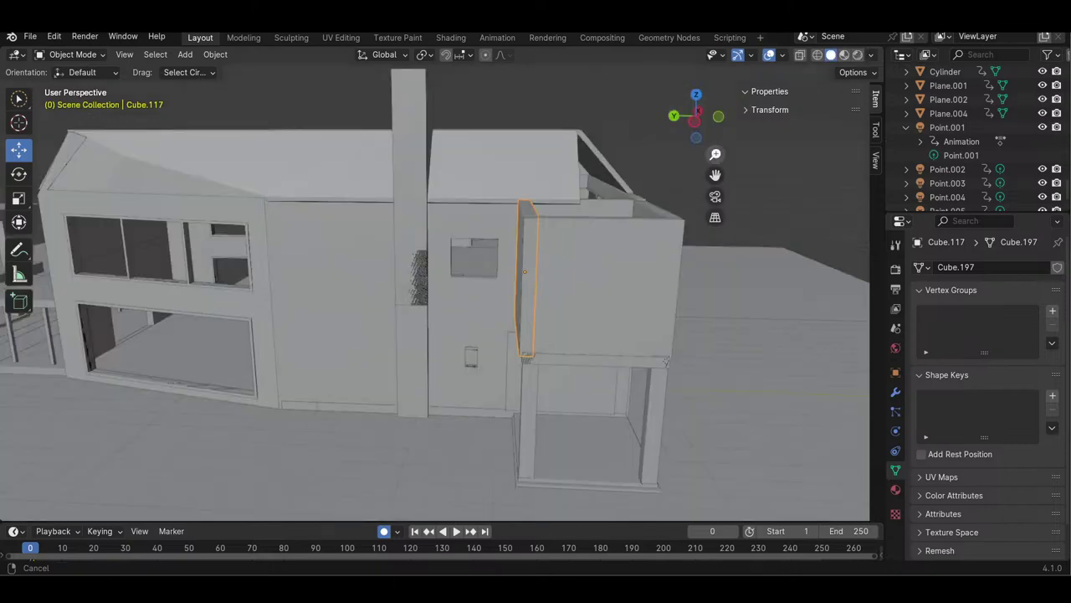
# - Copy and paste Point.006, moving the new light about -4.397 m along X and along Y toward the small panel beside the chimney
pyautogui.moveTo(716, 154); pyautogui.dragTo(262, 268)
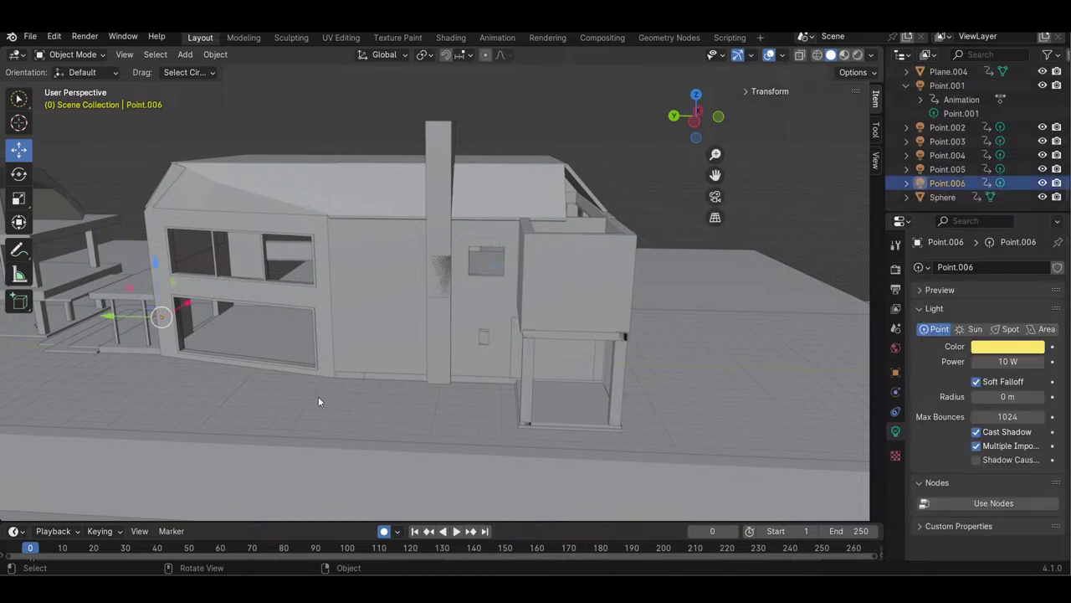
pyautogui.hotkey('ctrl', 'c')
pyautogui.hotkey('ctrl', 'v')
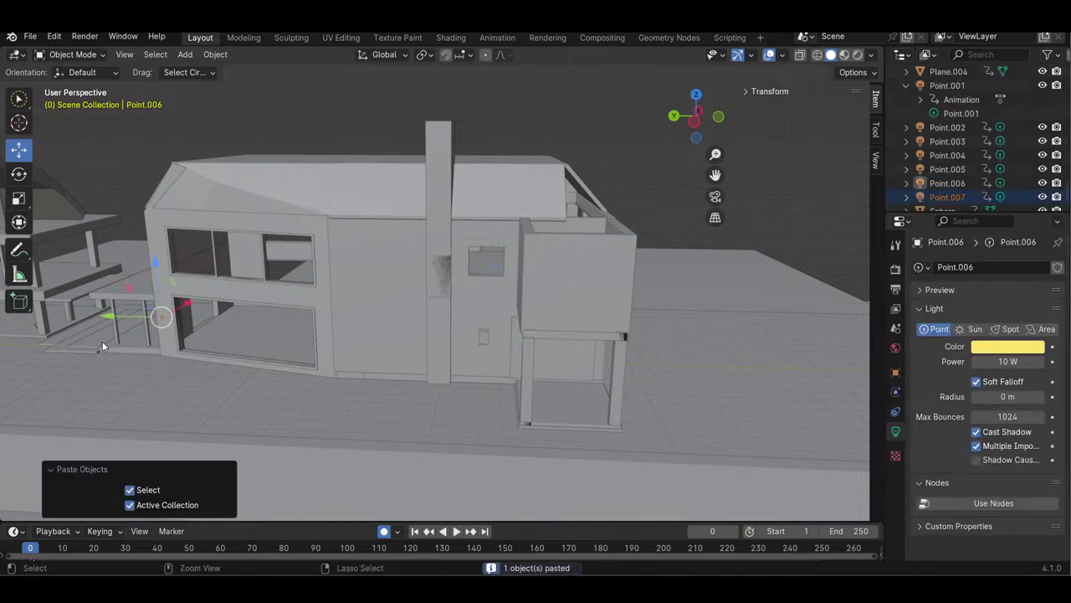
pyautogui.press('g')
pyautogui.press('x')
pyautogui.click(117, 337)
pyautogui.press('g')
pyautogui.press('y')
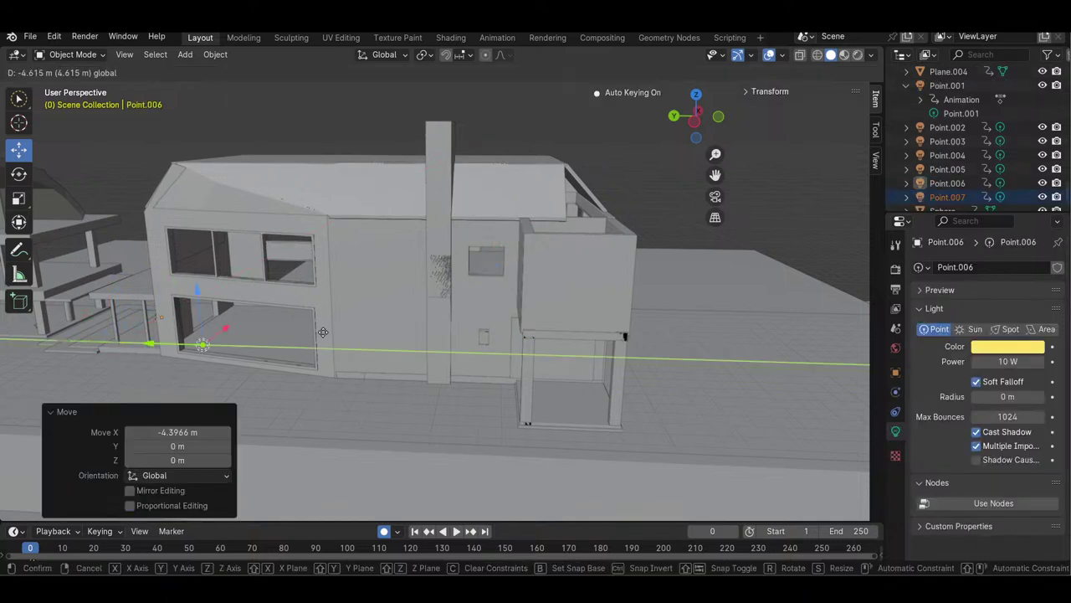
pyautogui.click(474, 339)
# - Adjust the new light along Z and about 0.01 m along Y to sit in front of the small panel beside the chimney
pyautogui.press('g')
pyautogui.press('z')
pyautogui.click(475, 328)
pyautogui.moveTo(716, 153); pyautogui.dragTo(740, 155)
pyautogui.moveTo(469, 301); pyautogui.dragTo(366, 393, button='middle')
pyautogui.moveTo(352, 379); pyautogui.dragTo(400, 337)
pyautogui.moveTo(695, 116); pyautogui.dragTo(686, 88)
pyautogui.moveTo(419, 402); pyautogui.dragTo(419, 407)
pyautogui.moveTo(387, 456); pyautogui.dragTo(385, 456)
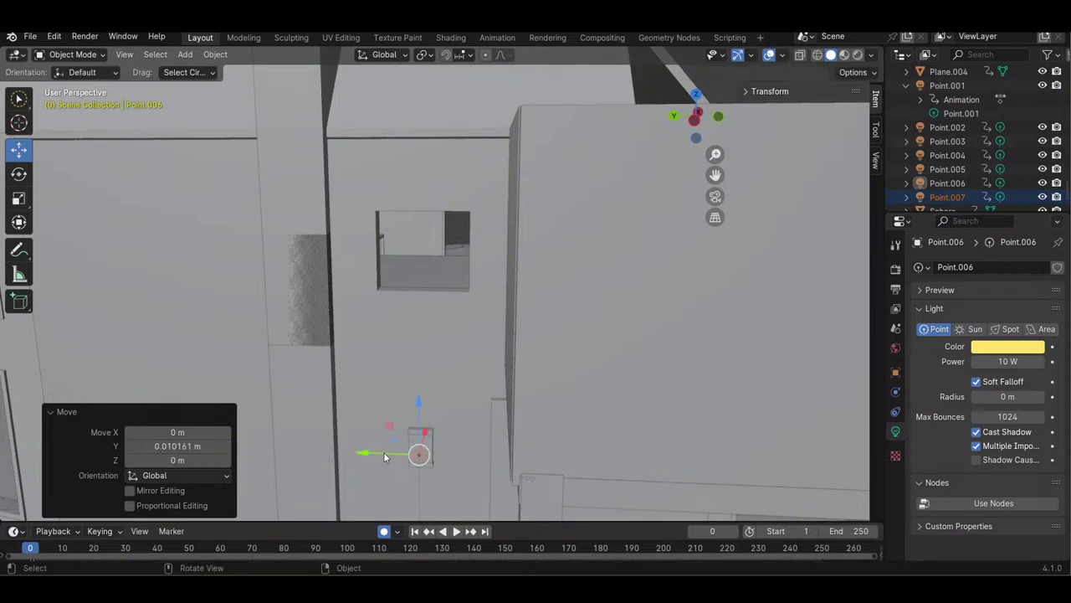
# - Examine the chimney-side light and the wall lights along the facade in rendered shading
pyautogui.press('z')
pyautogui.press('8')
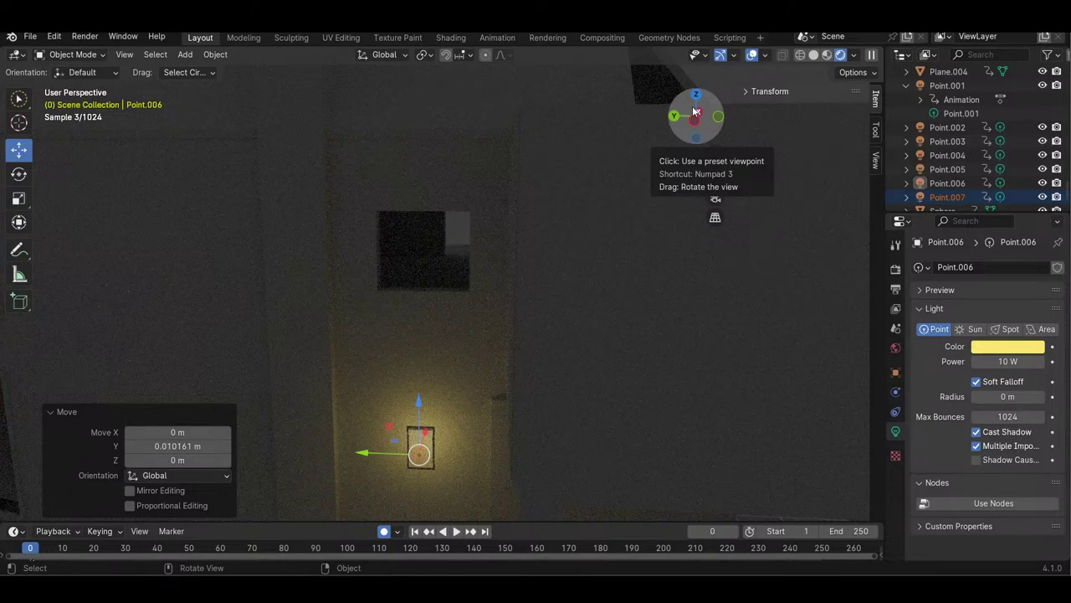
pyautogui.moveTo(694, 110); pyautogui.dragTo(709, 123)
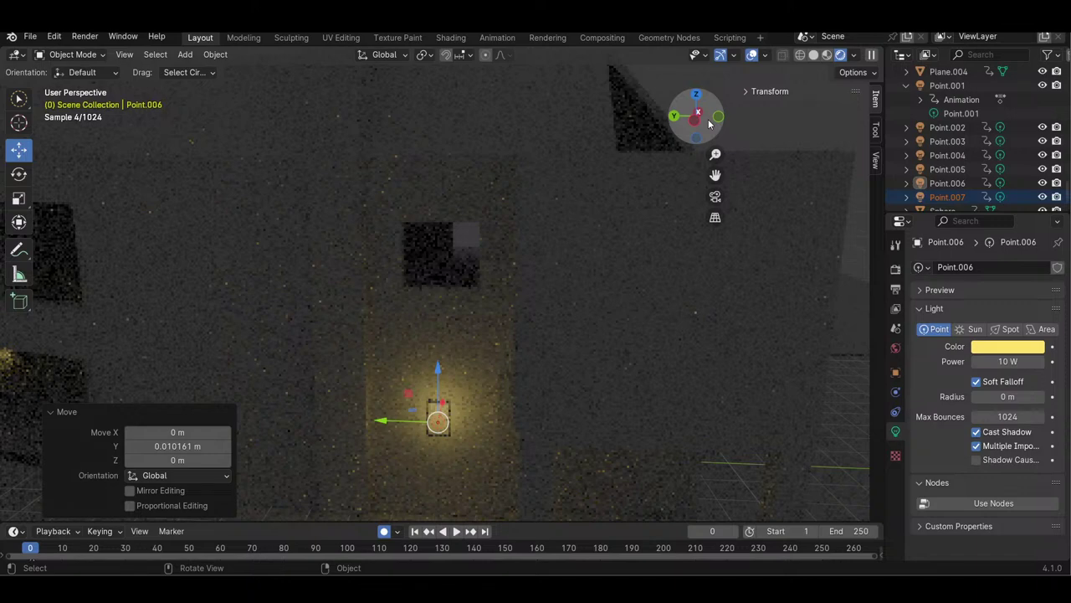
pyautogui.moveTo(709, 123); pyautogui.dragTo(602, 126)
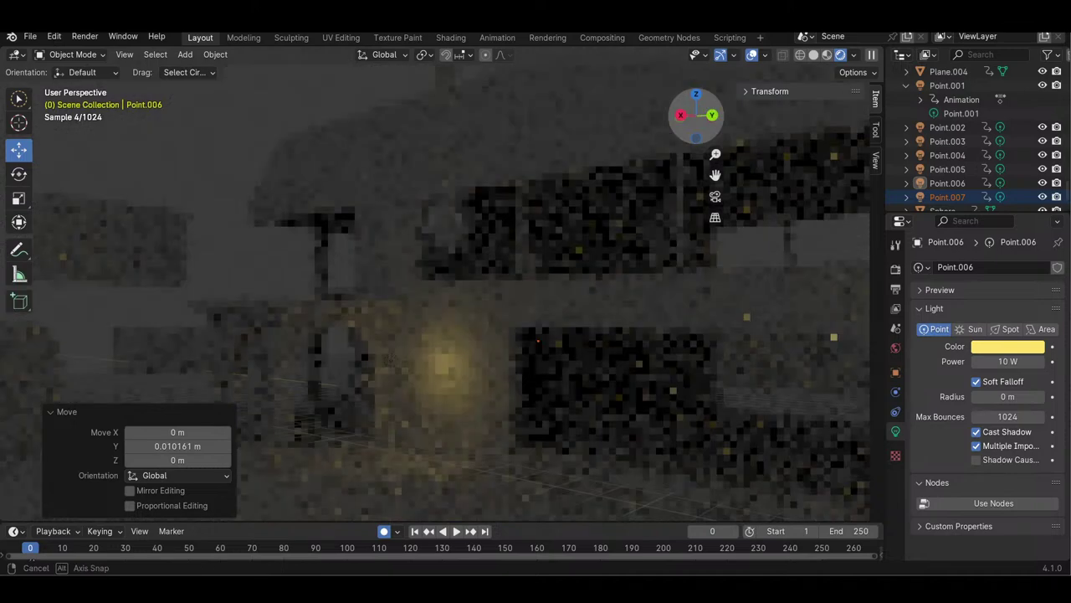
pyautogui.moveTo(715, 154); pyautogui.dragTo(716, 201)
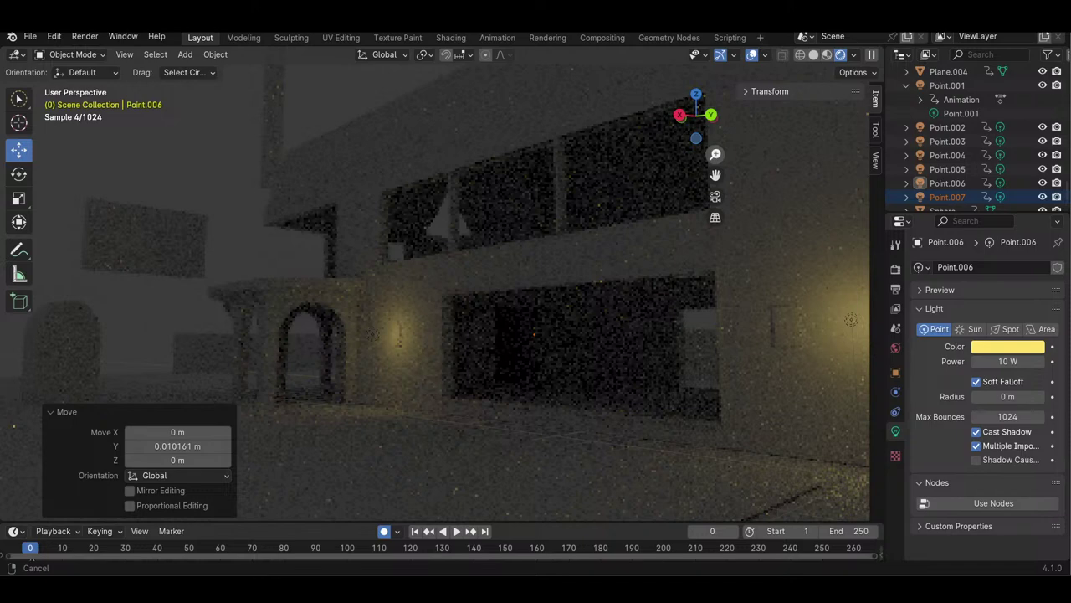
pyautogui.moveTo(594, 126); pyautogui.dragTo(723, 154)
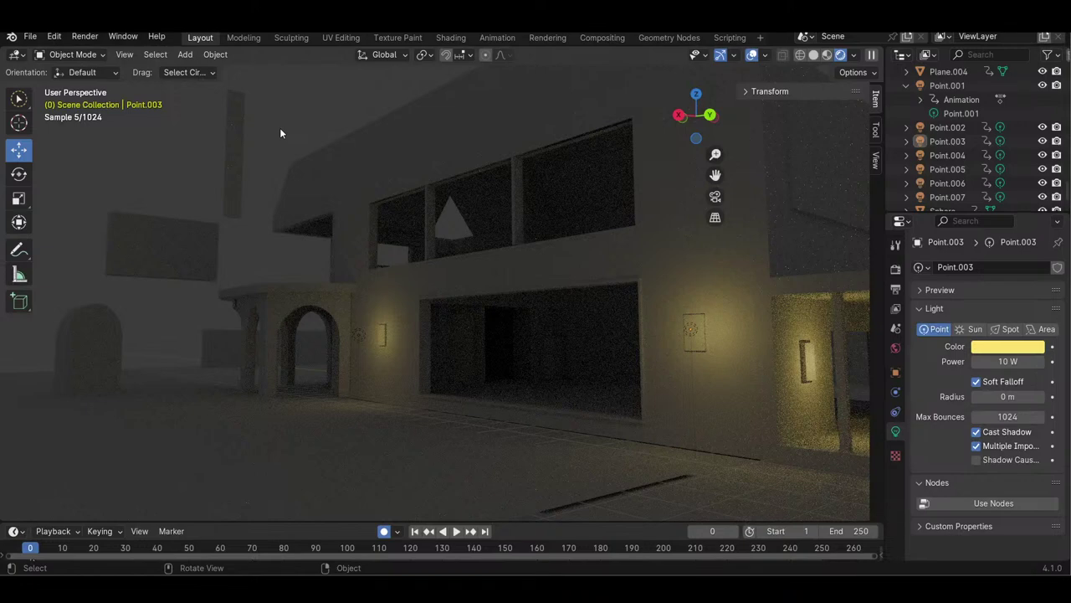
# - Select the sloping beam Cube.021 beneath the roof edge and examine the area around it in rendered shading
pyautogui.moveTo(281, 132); pyautogui.dragTo(238, 151, button='middle')
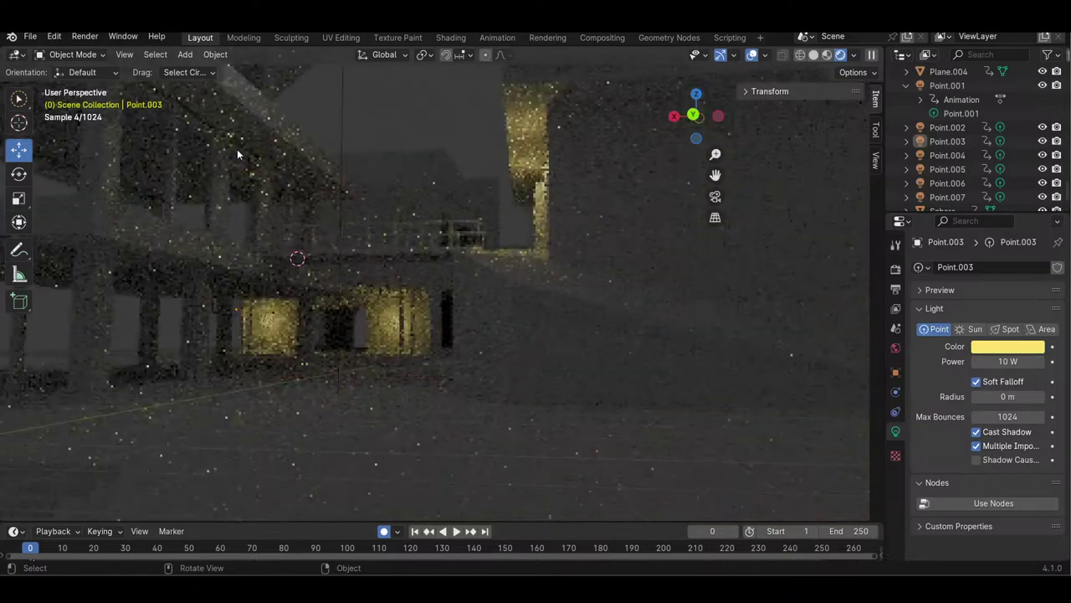
pyautogui.click(237, 151)
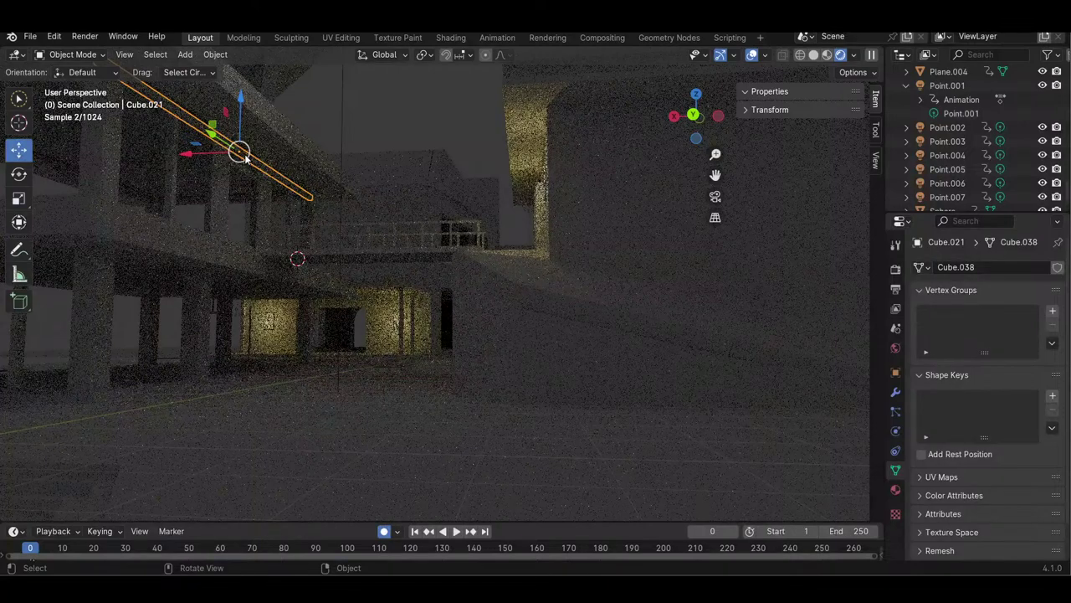
pyautogui.moveTo(246, 159); pyautogui.dragTo(172, 146, button='middle')
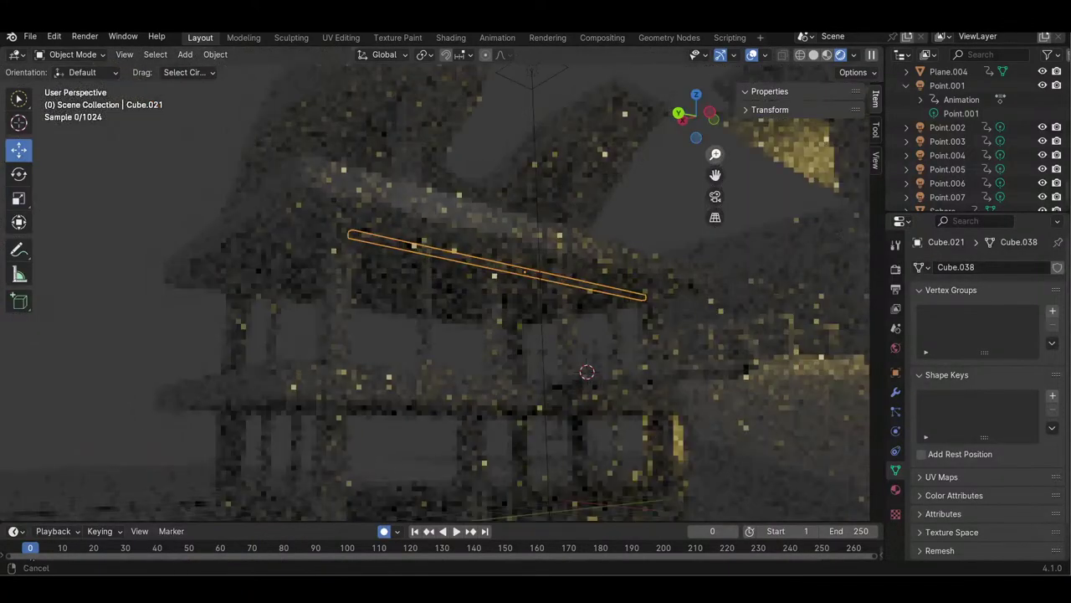